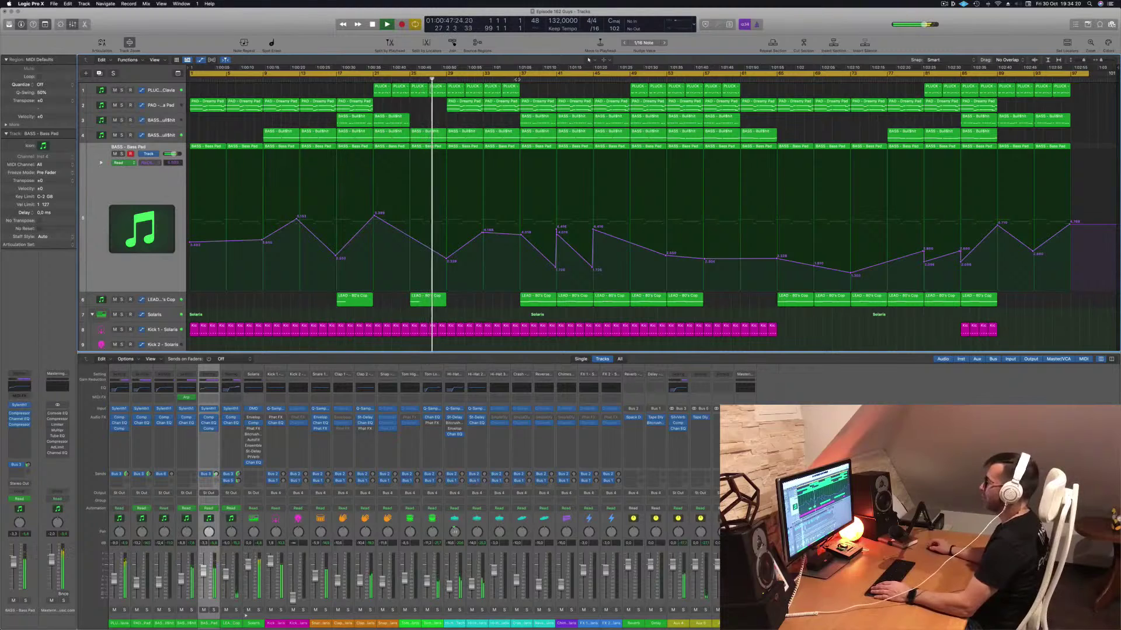
Listen to the LEAD - 80's Cup track in solo, unsolo it, and hide the mixer to show more tracks.
click(121, 299)
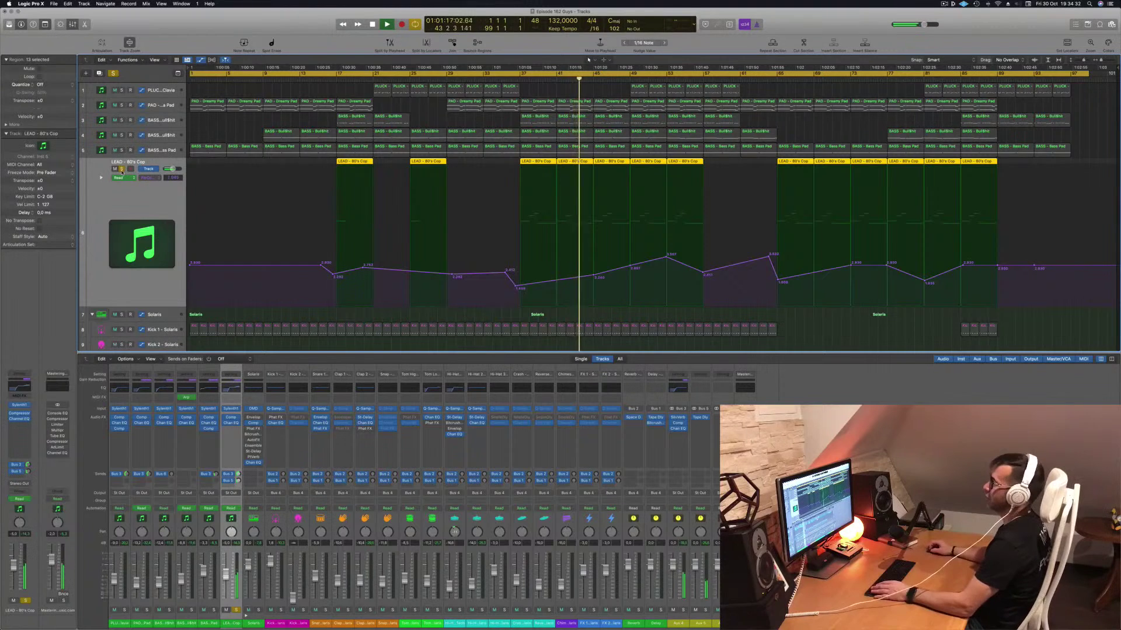
click(121, 168)
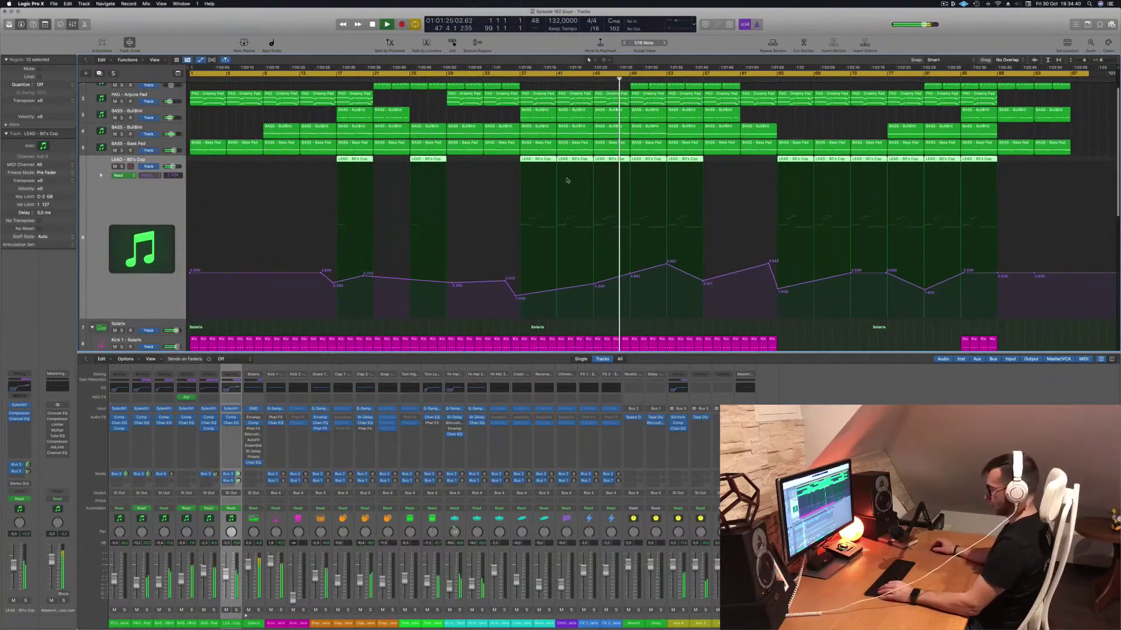
key(x)
key(super+Down)
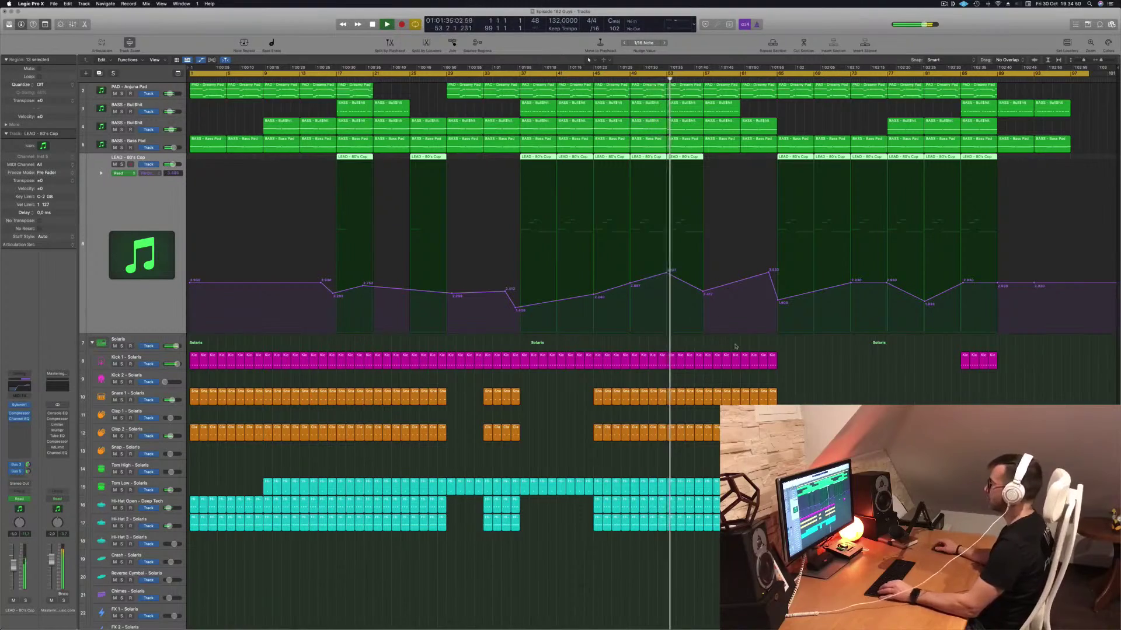
scroll(734, 259, up, 1)
scroll(733, 258, up, 2)
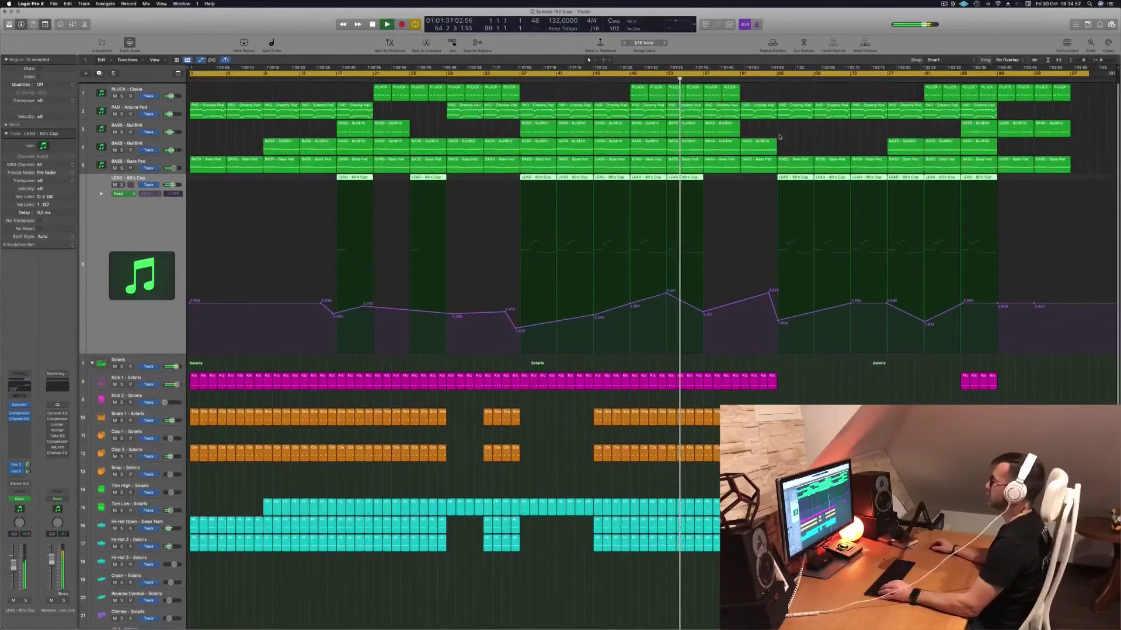
Show the BASS - Bass Pad track's automation and play the song from around bars 45 and 49.
click(153, 167)
click(156, 166)
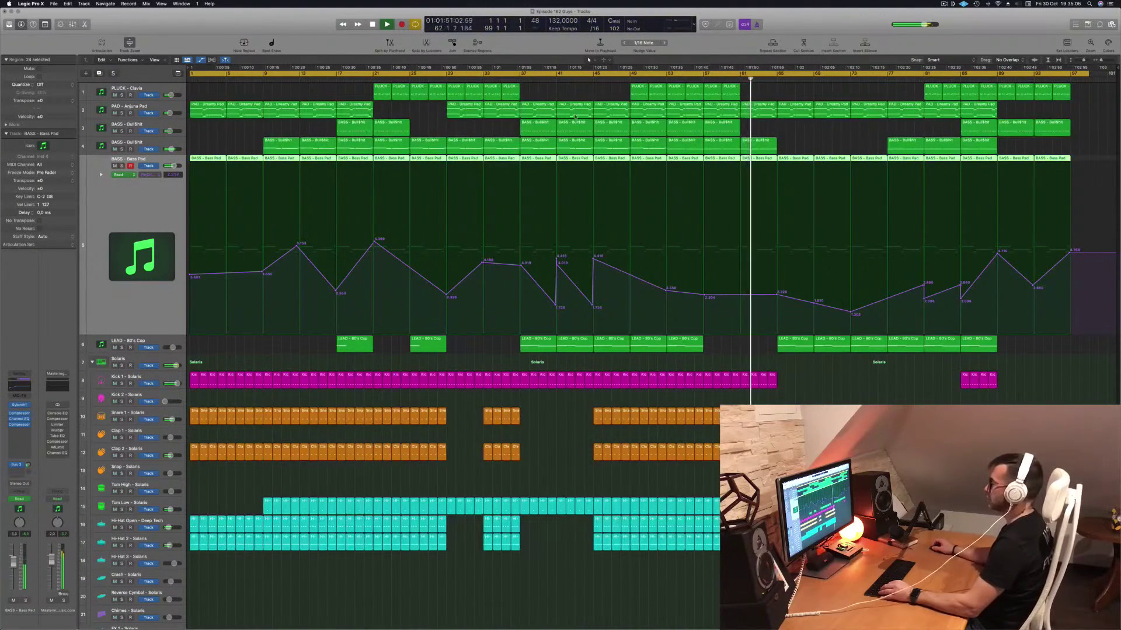
click(589, 80)
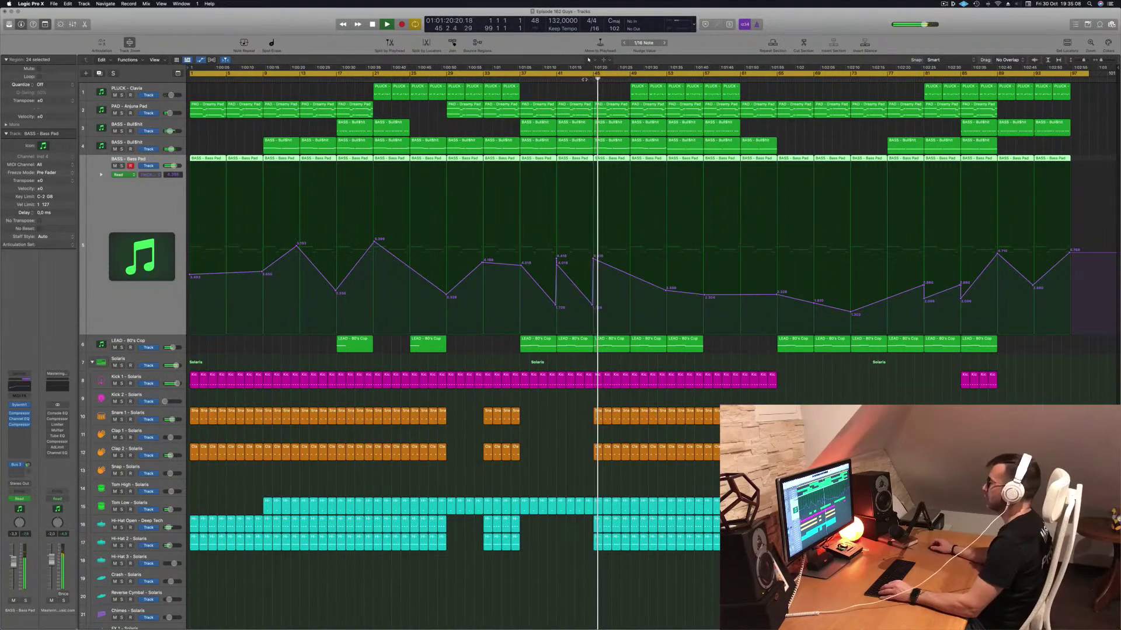
click(628, 79)
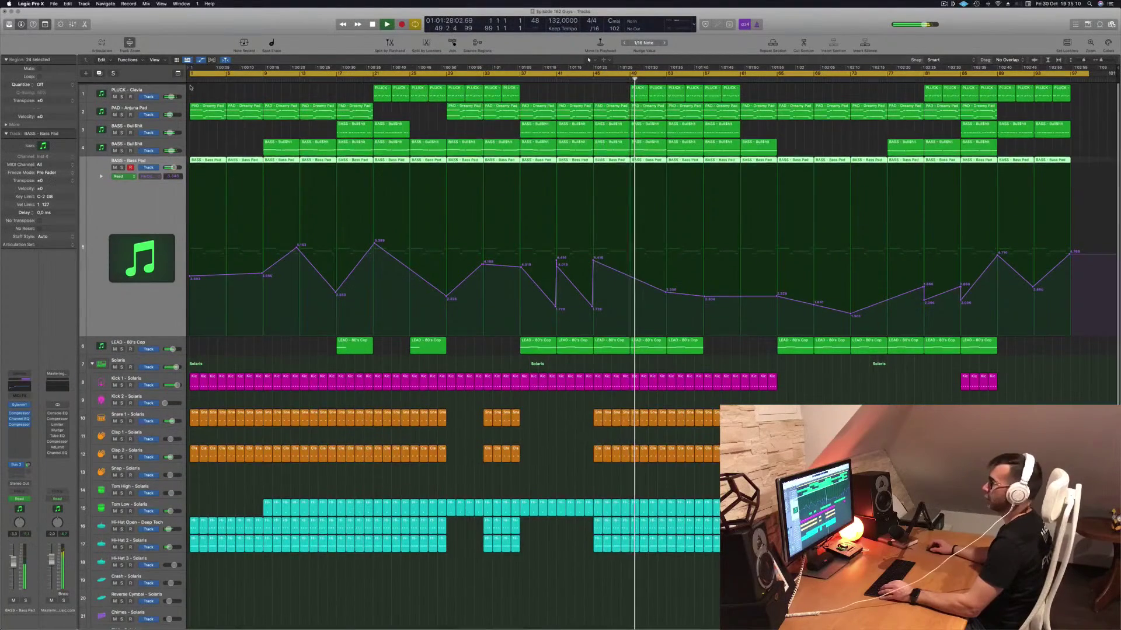
Solo and unsolo tracks 1 to 4 one after another to check each one's sound.
click(122, 95)
click(122, 95)
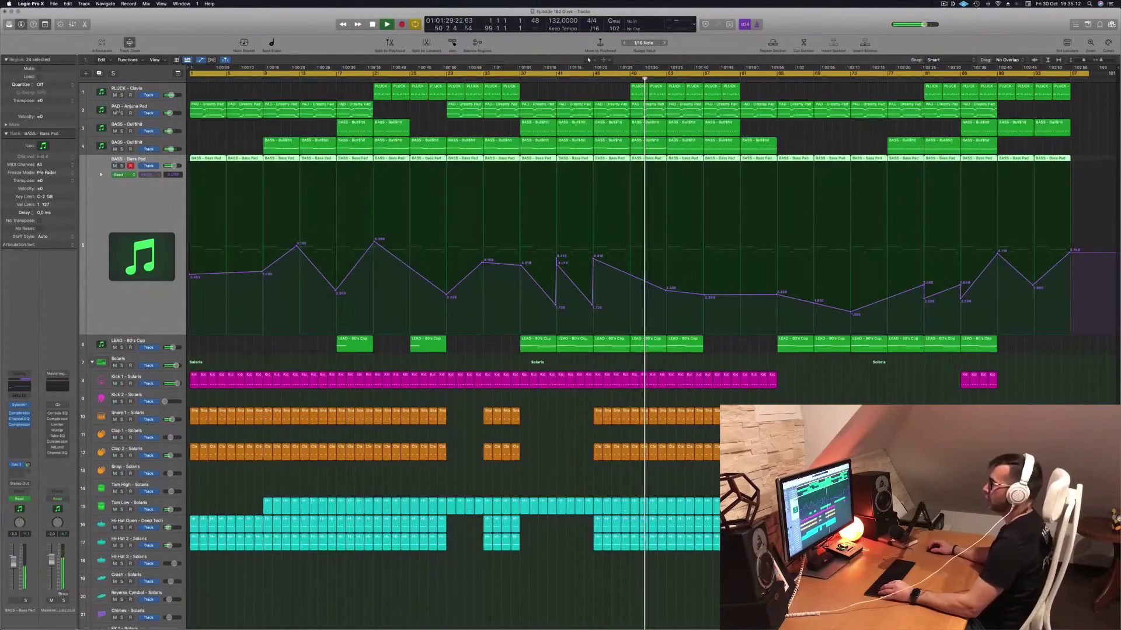
click(122, 113)
click(122, 113)
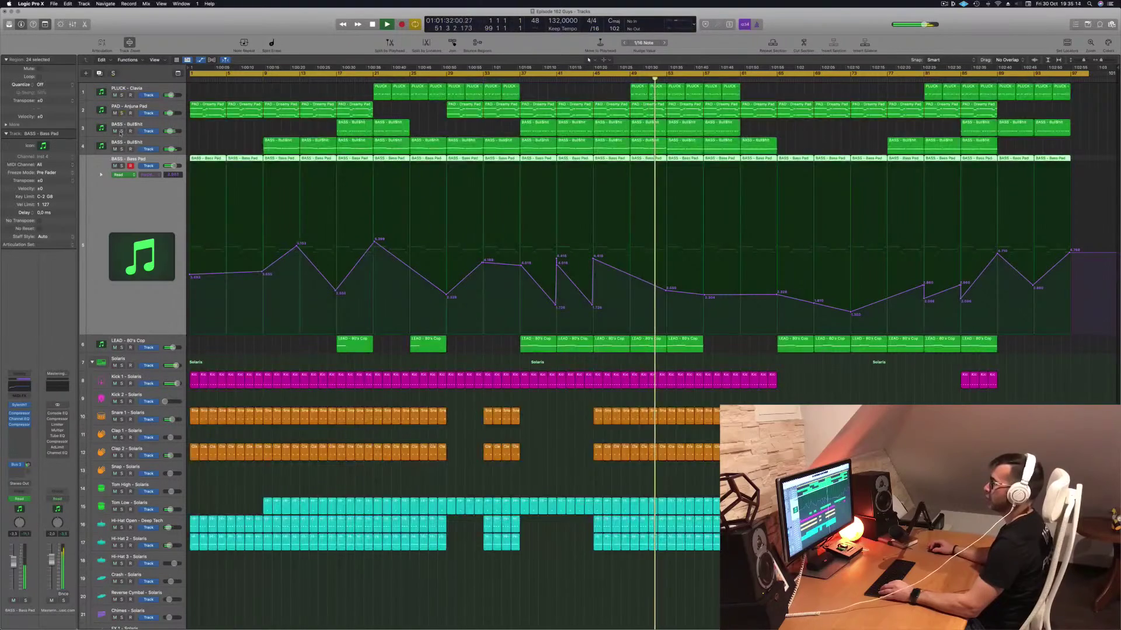
click(122, 131)
click(122, 131)
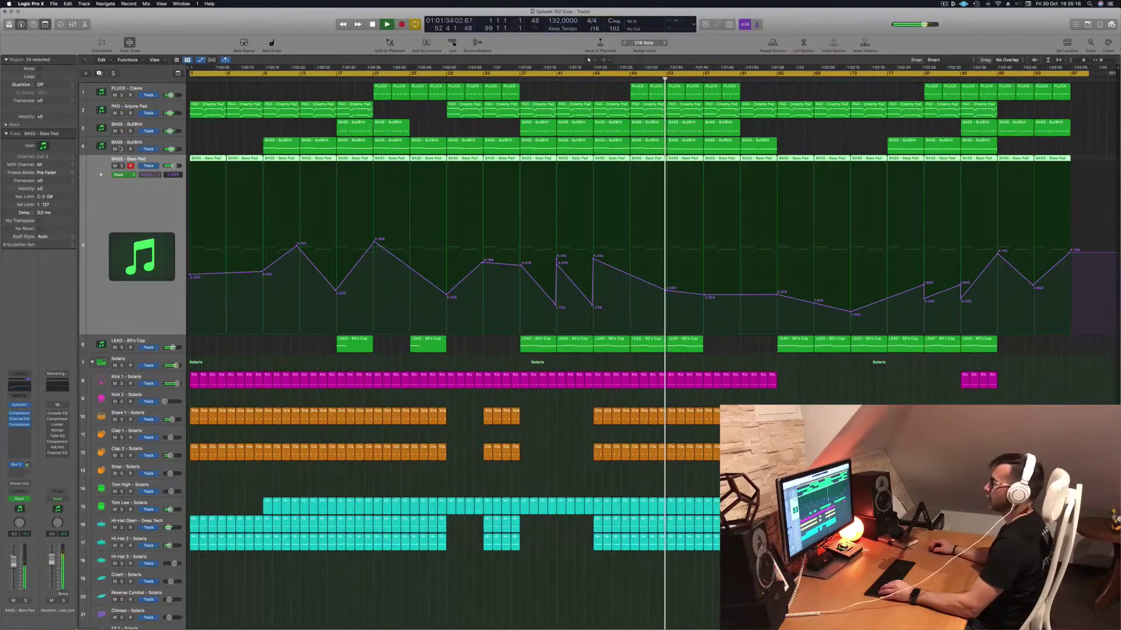
click(122, 149)
click(121, 149)
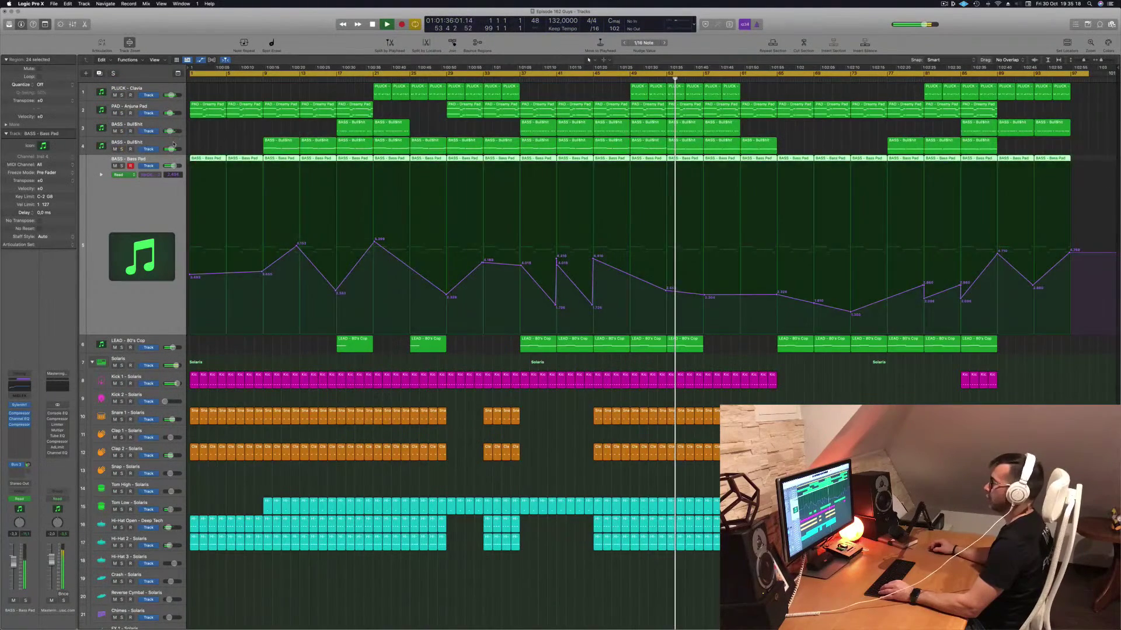
On bass track 4, delete the low automation points at bars 53 and 57 and raise the remaining bar 57 point.
click(177, 145)
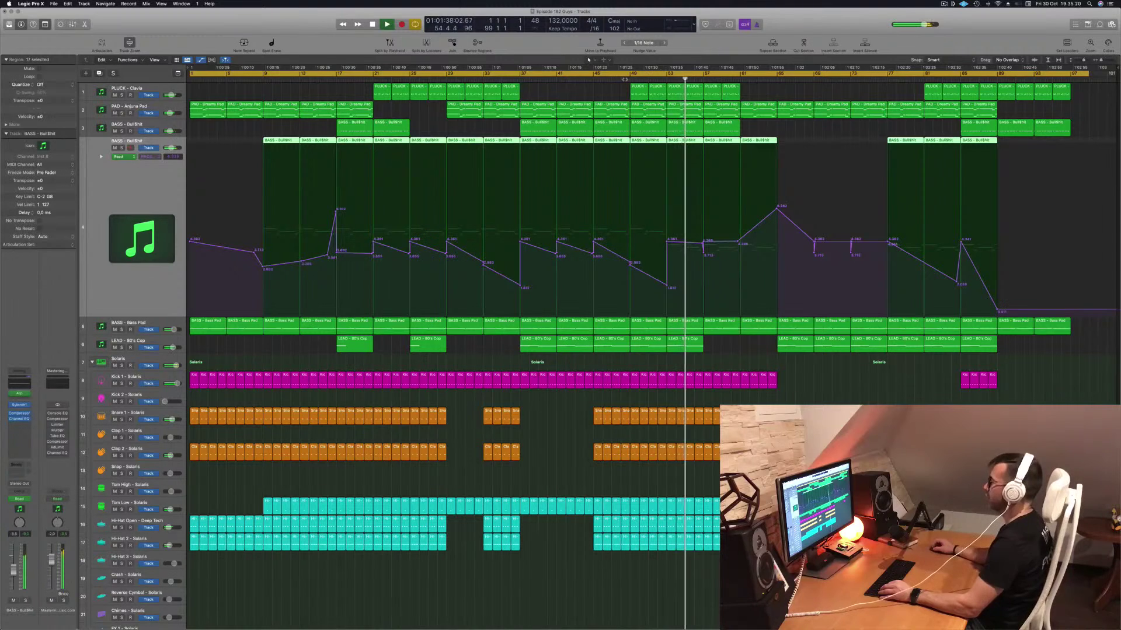
click(625, 79)
double_click(668, 286)
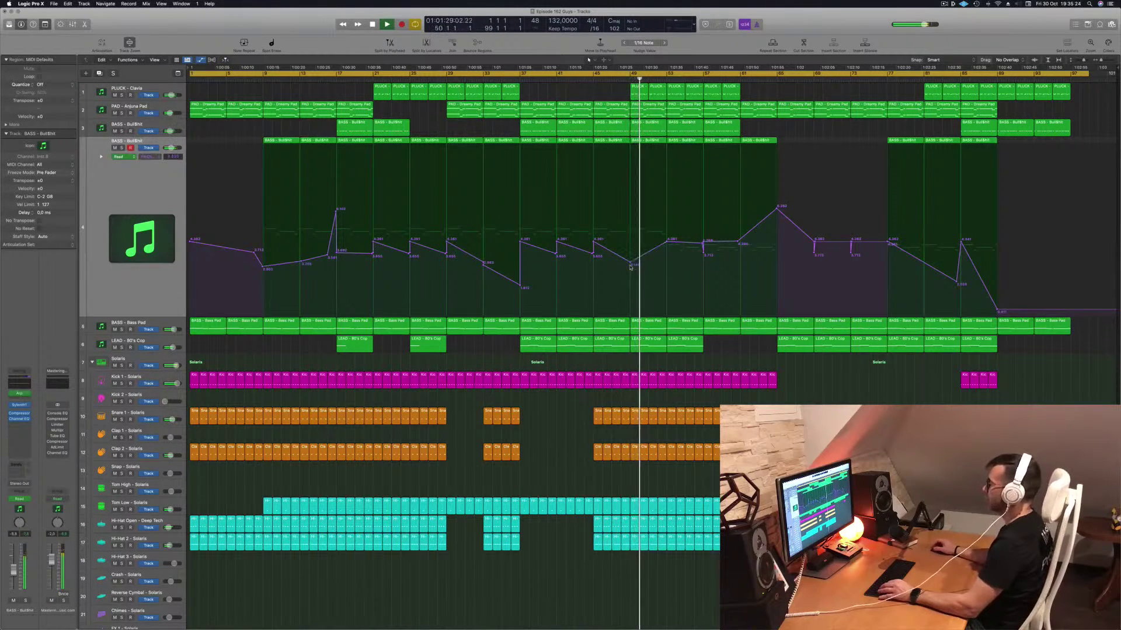
double_click(704, 246)
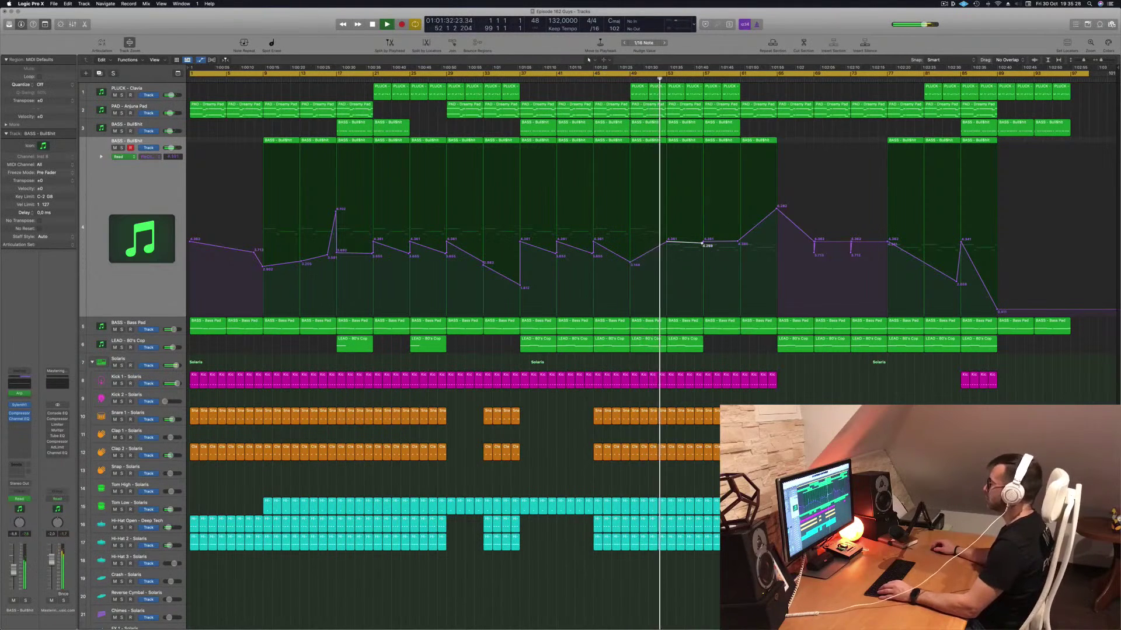
drag(703, 244, 703, 228)
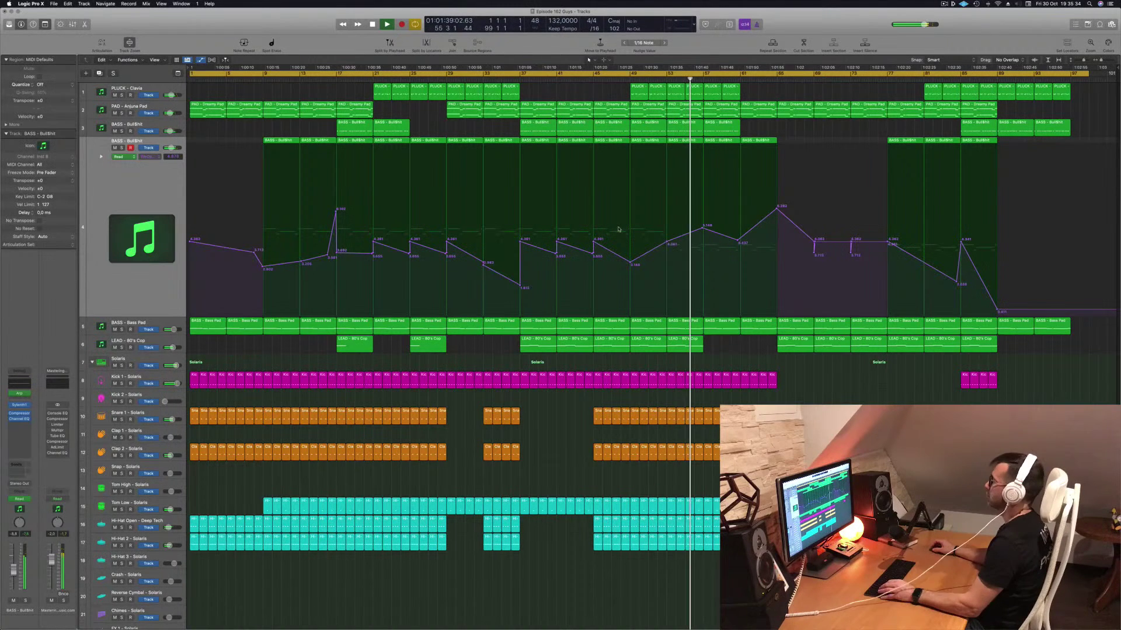
key(space)
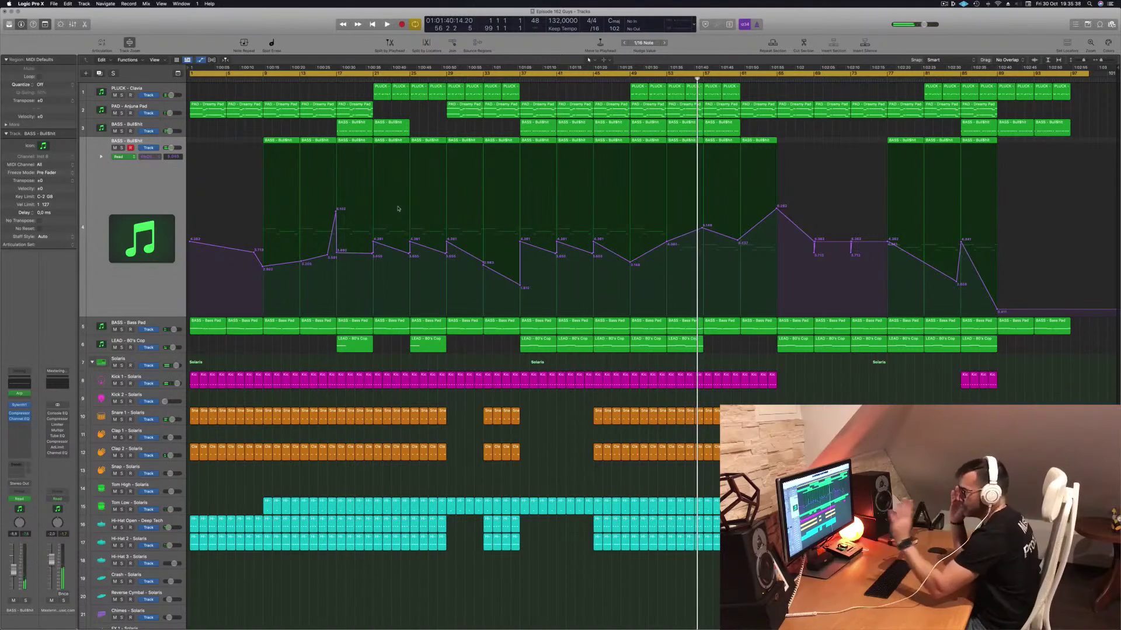
Restart playback from the beginning of the song and set the cycle range to bars 1 to 9.
scroll(397, 208, down, 2)
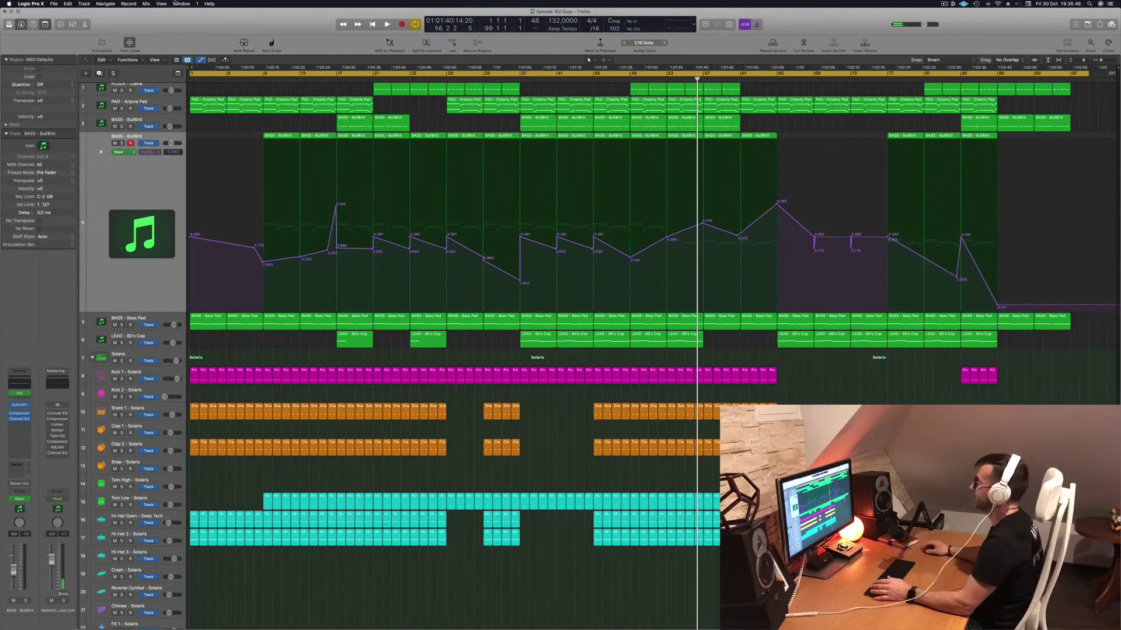
key(Return)
key(space)
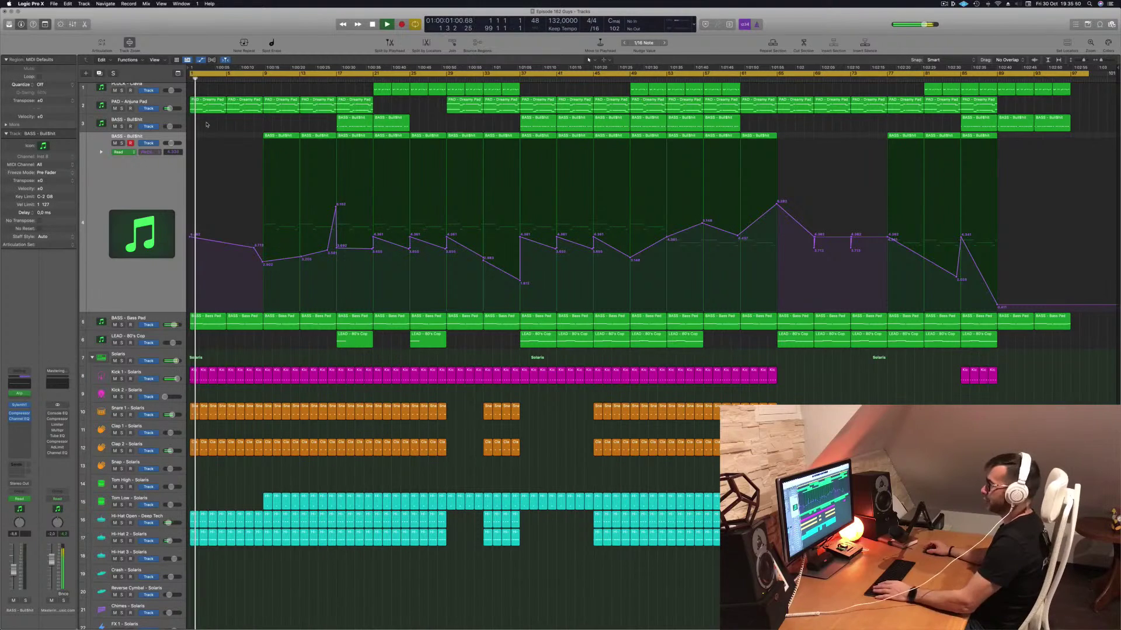
key(super+Right)
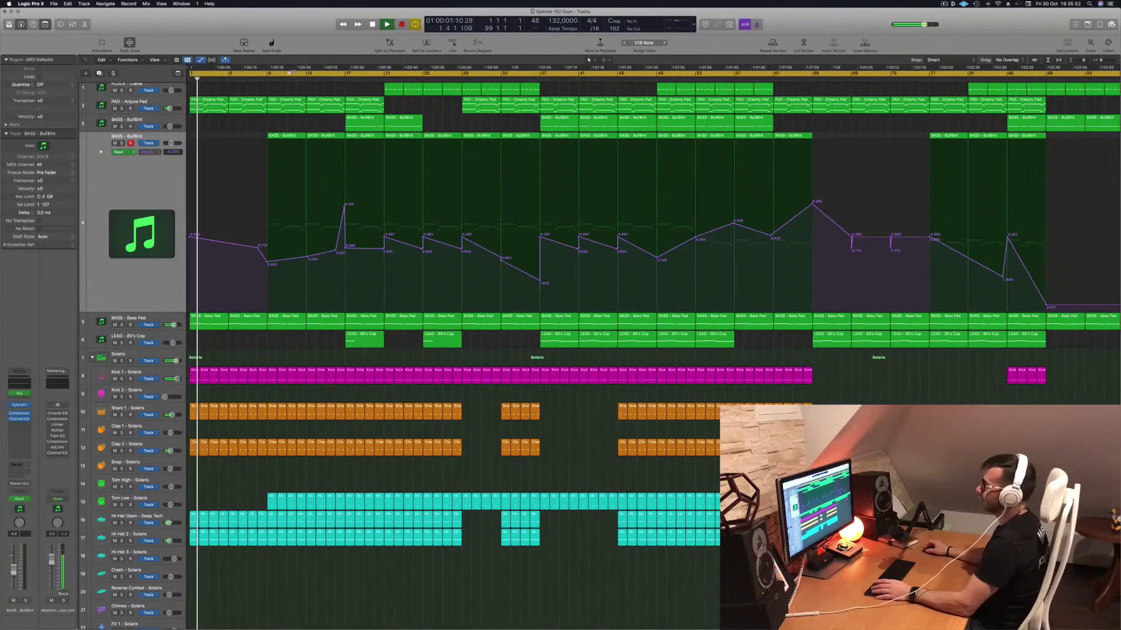
key(Return)
click(201, 76)
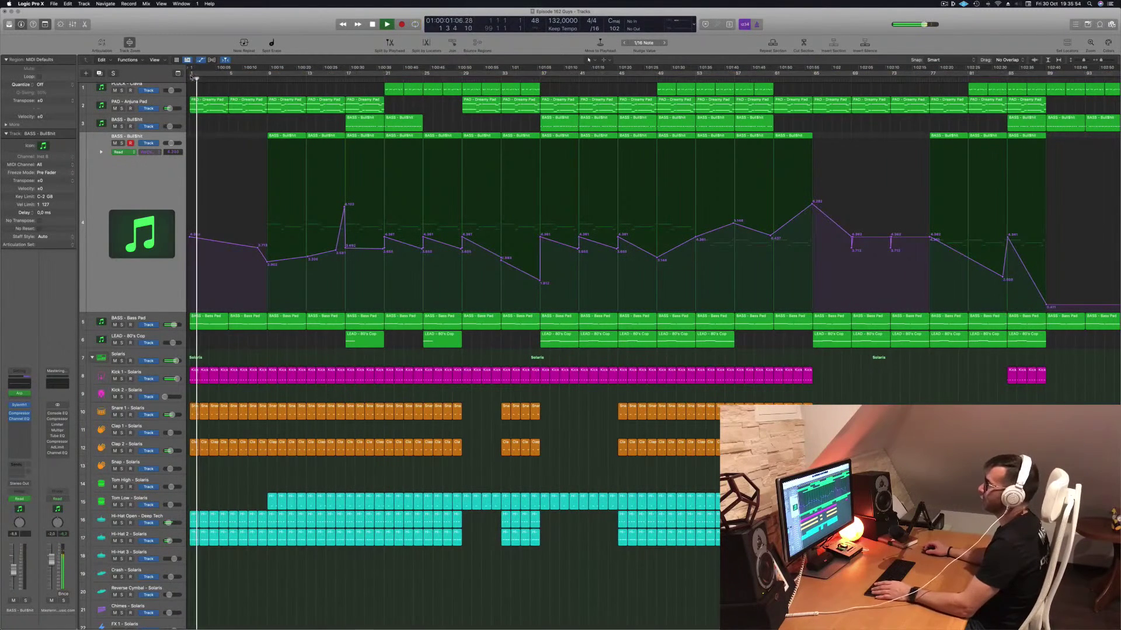
drag(193, 76, 264, 83)
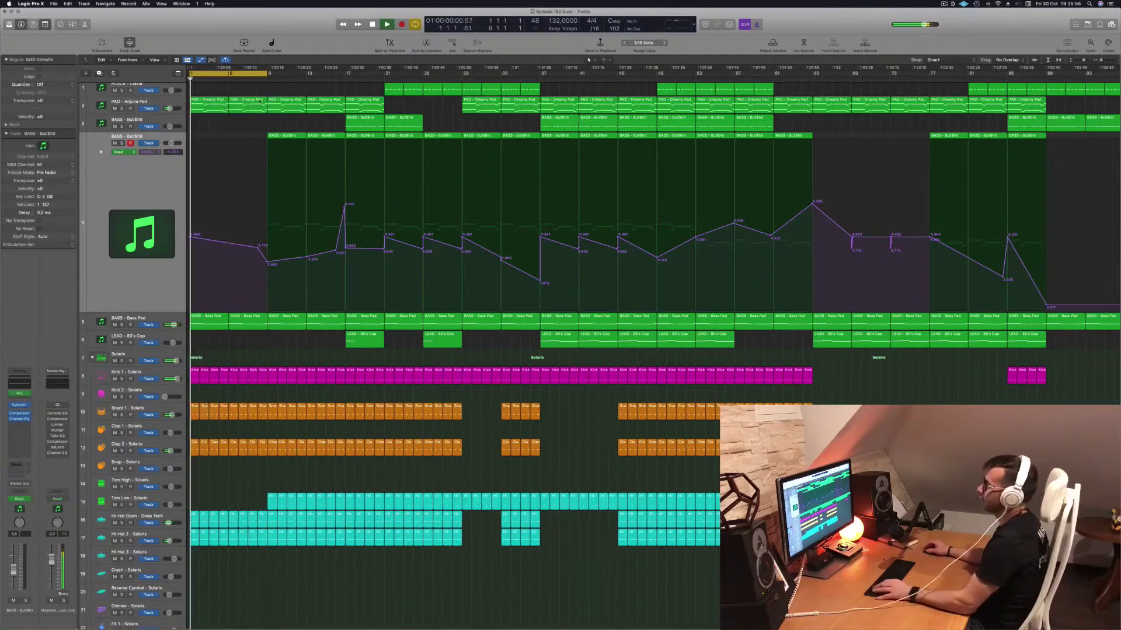
Clear the BASS - Bass Pad regions from bars 1 to 9 and replay the intro from the start.
key(super+Right)
key(Return)
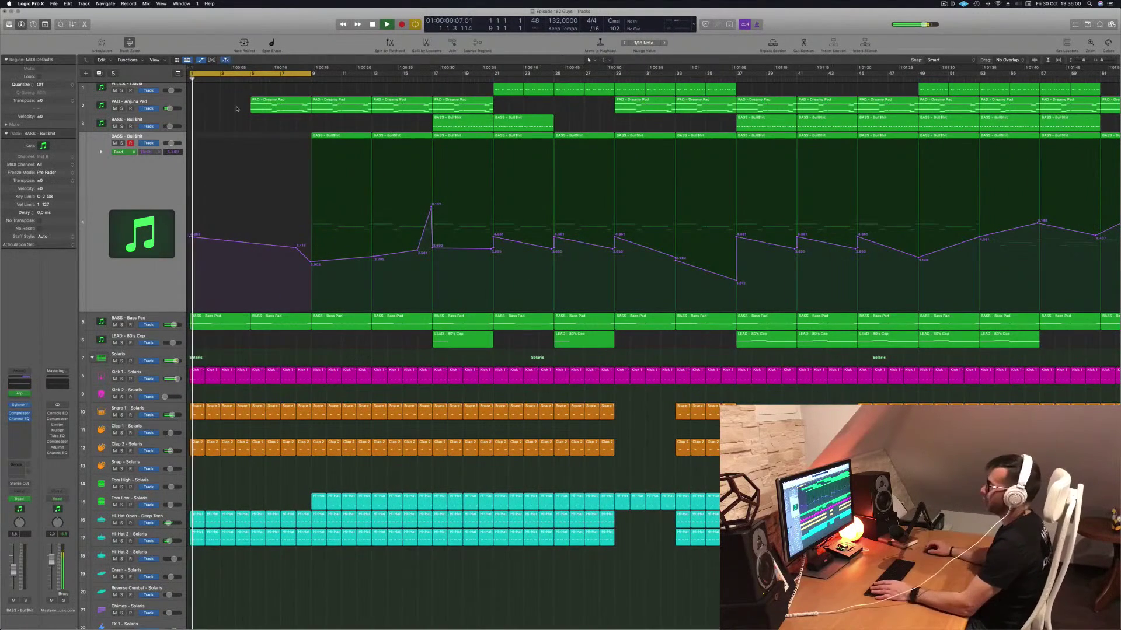
scroll(248, 104, right, 1)
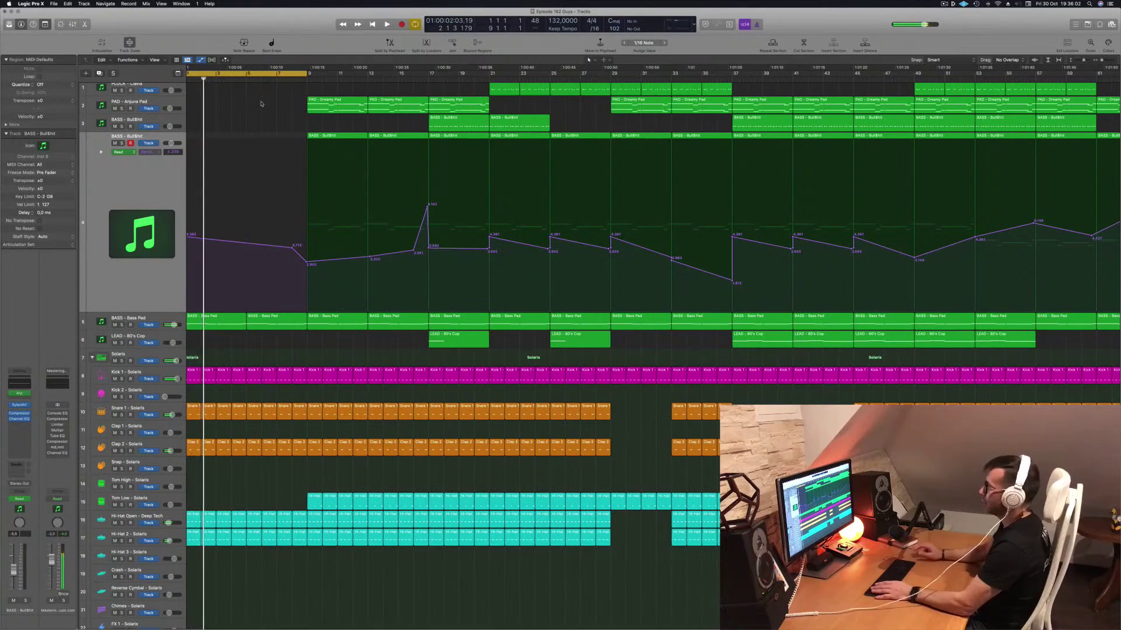
key(Return)
key(space)
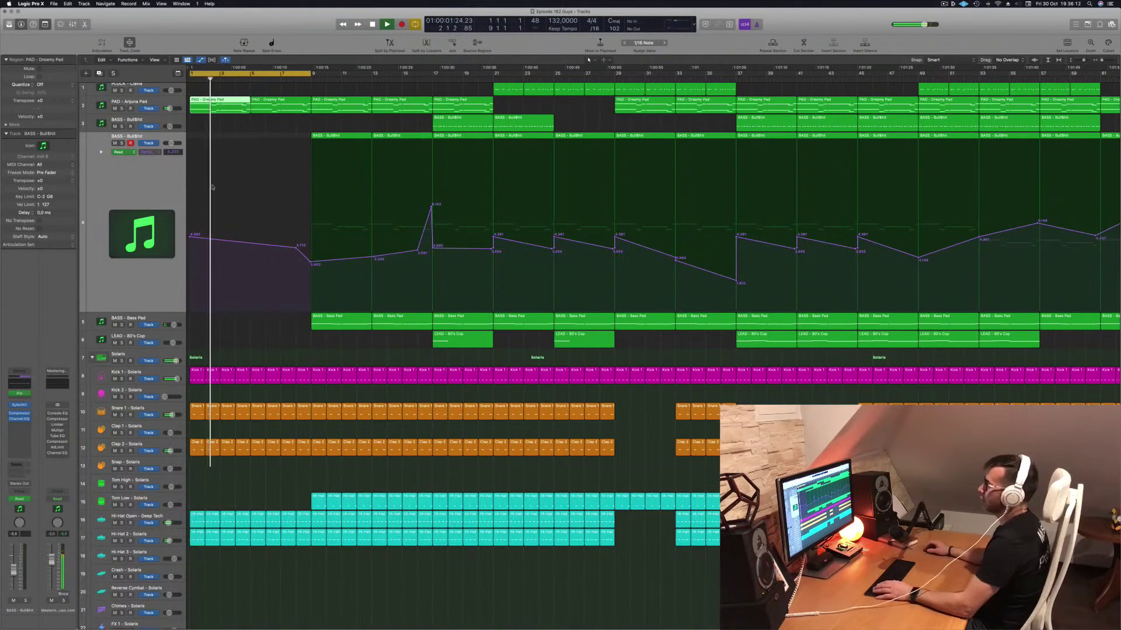
Open the first PAD - Dreamy Pad region in the Piano Roll and delete every note after the opening two-note chord.
key(p)
key(space)
scroll(351, 522, down, 3)
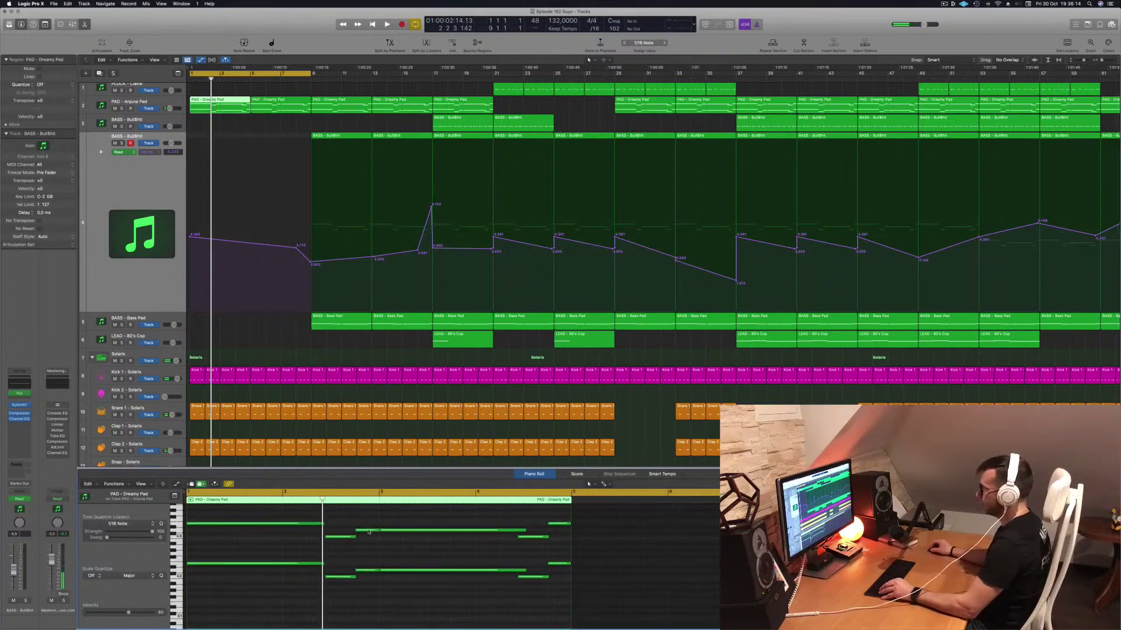
key(shift+f)
key(Delete)
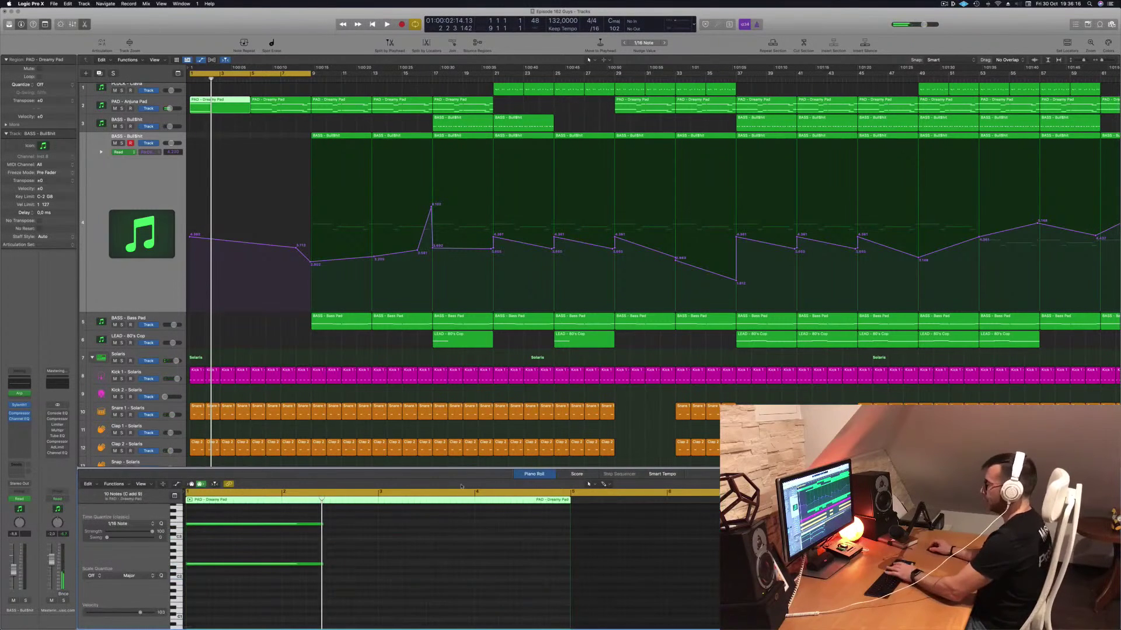
Lengthen the two remaining pad notes to the end of the region at bar 5 and play the result.
drag(360, 513, 312, 595)
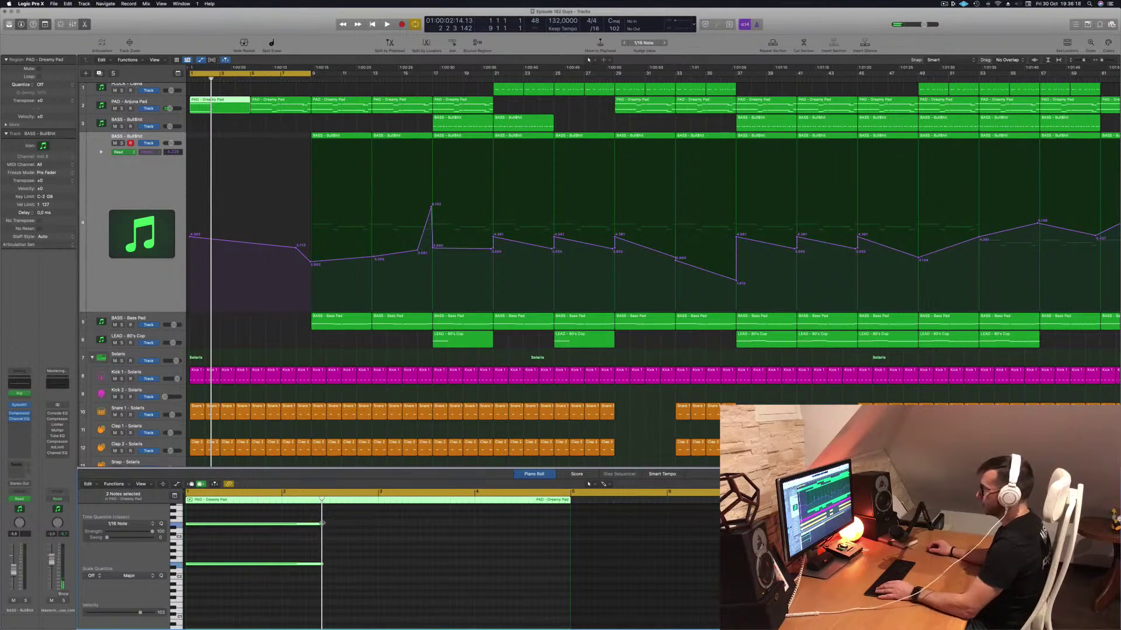
drag(323, 523, 568, 524)
key(space)
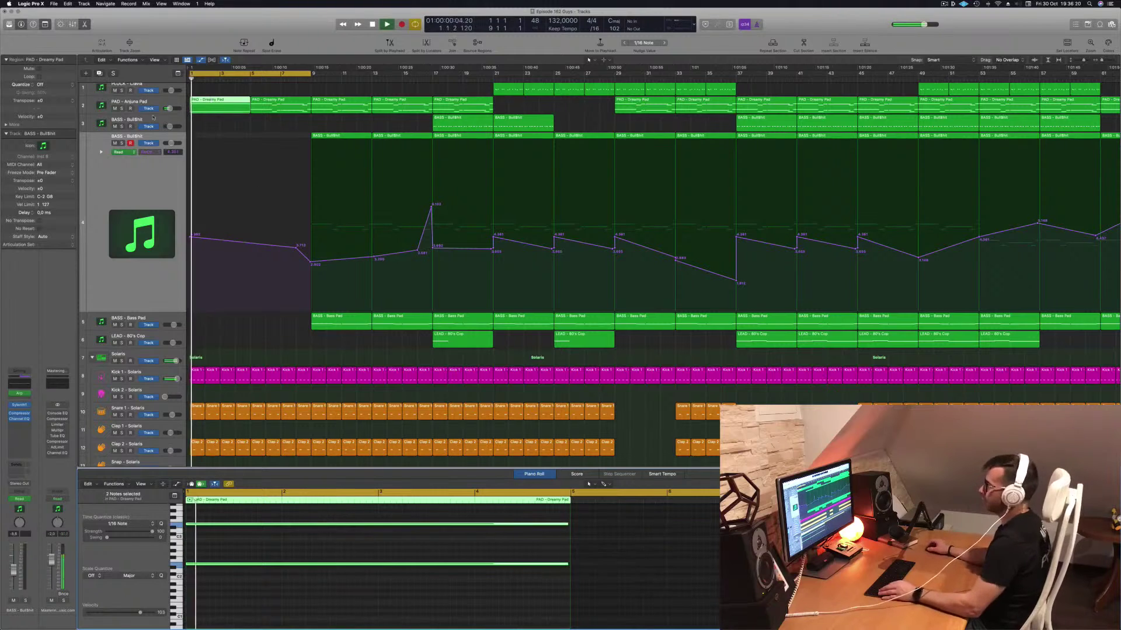
Replace the PAD - Dreamy Pad region at bar 5 with a copy of the edited first region.
click(281, 106)
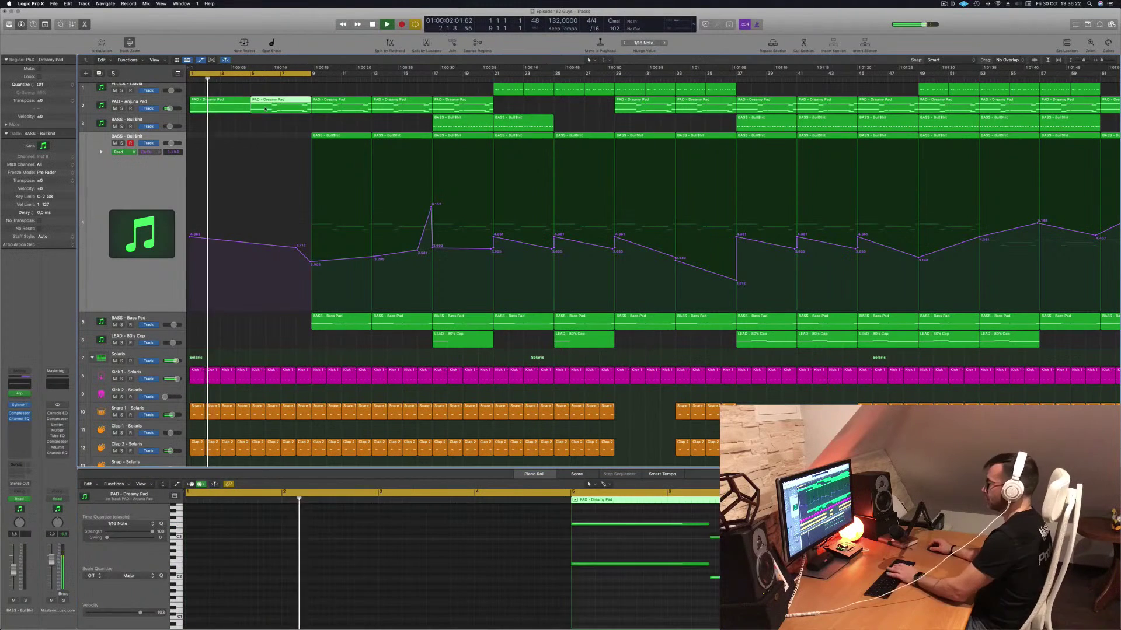
key(Delete)
click(227, 106)
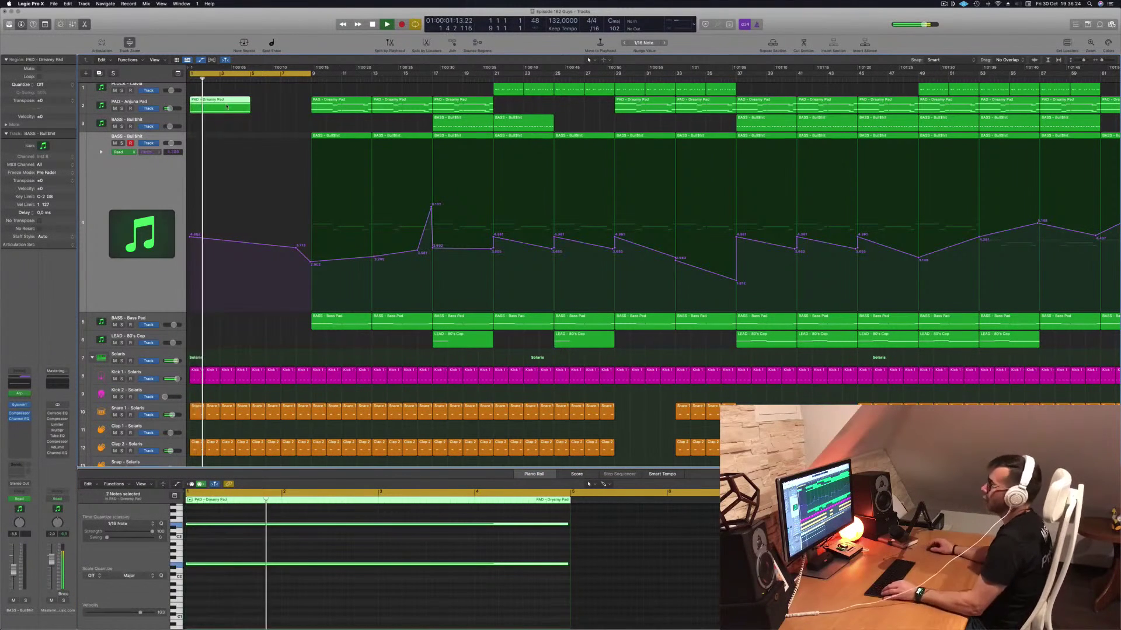
drag(235, 100, 256, 148)
scroll(259, 281, down, 3)
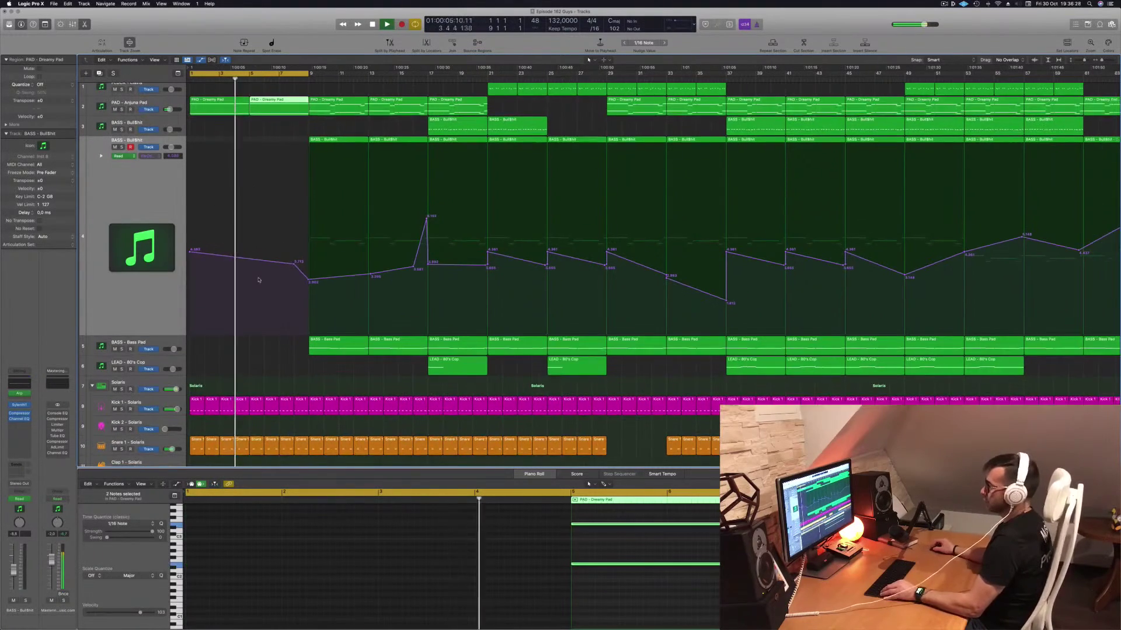
Delete the Hi-Hat 2 regions on track 17 from bars 1 to 9.
scroll(258, 281, down, 5)
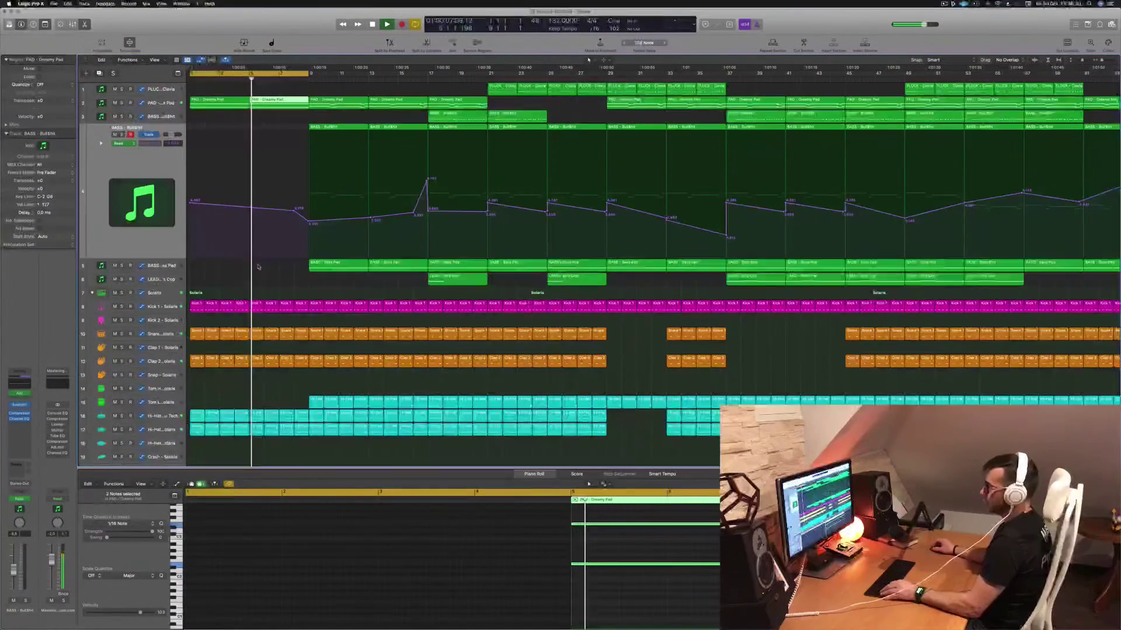
key(Return)
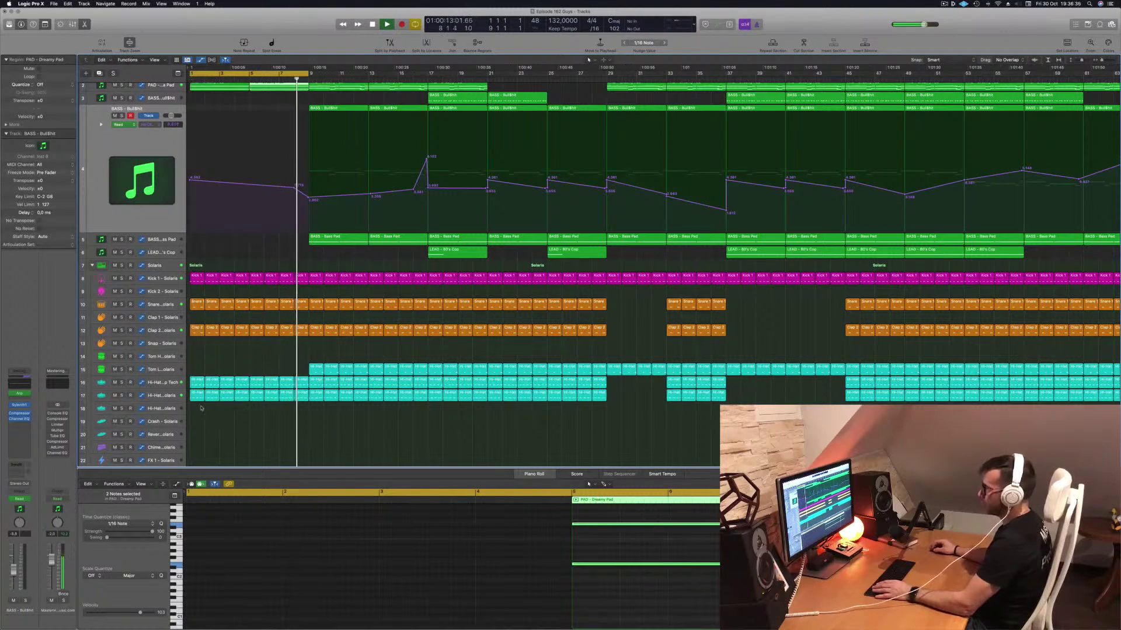
click(297, 399)
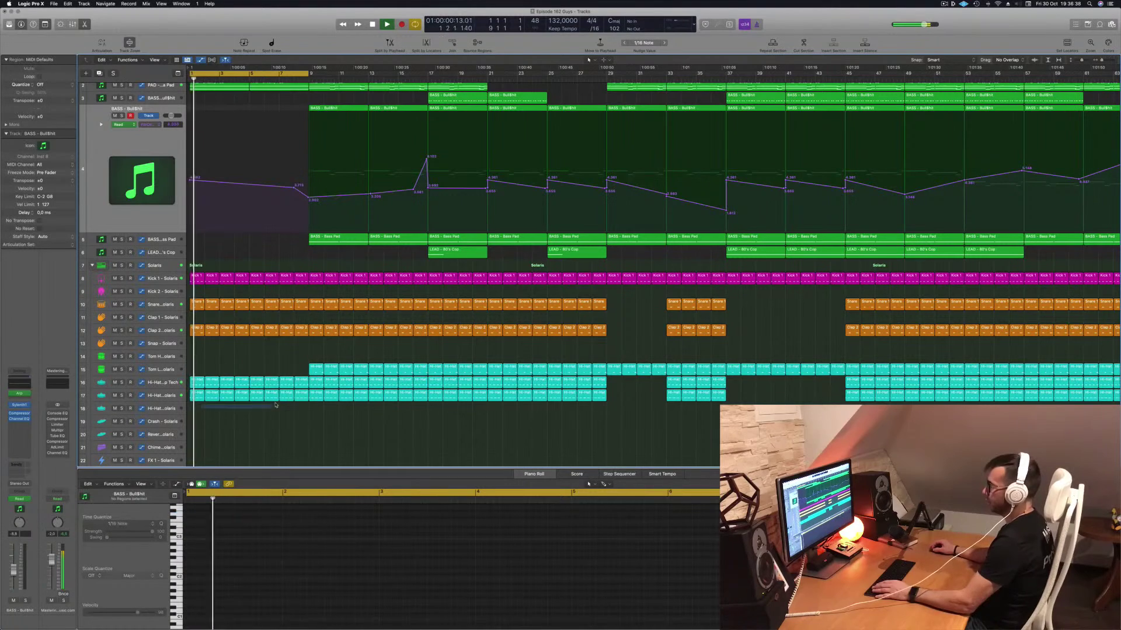
drag(197, 408, 302, 400)
key(Delete)
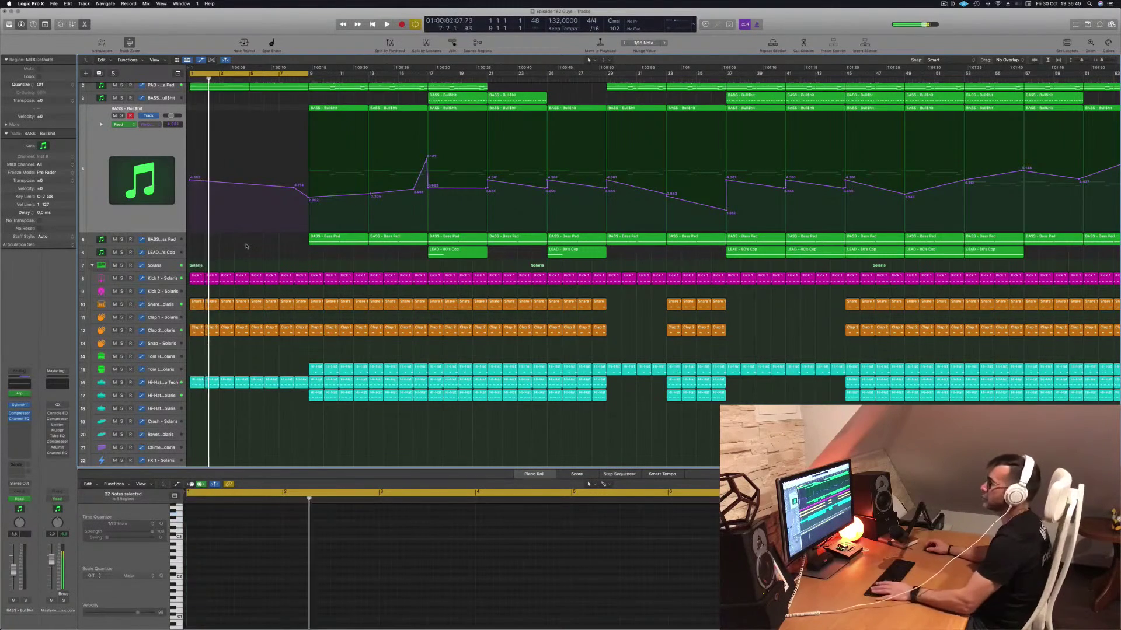
Thin out the intro claps by deleting the Clap 2 regions at bars 1, 3, 5 and 7, and play the result.
key(space)
scroll(244, 251, up, 2)
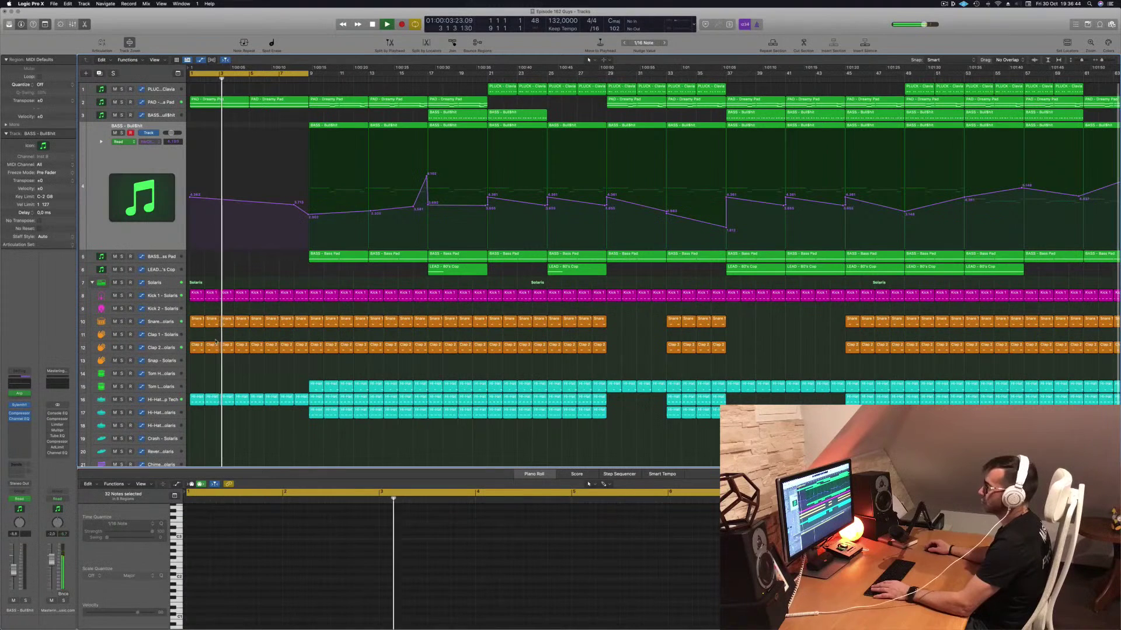
click(197, 346)
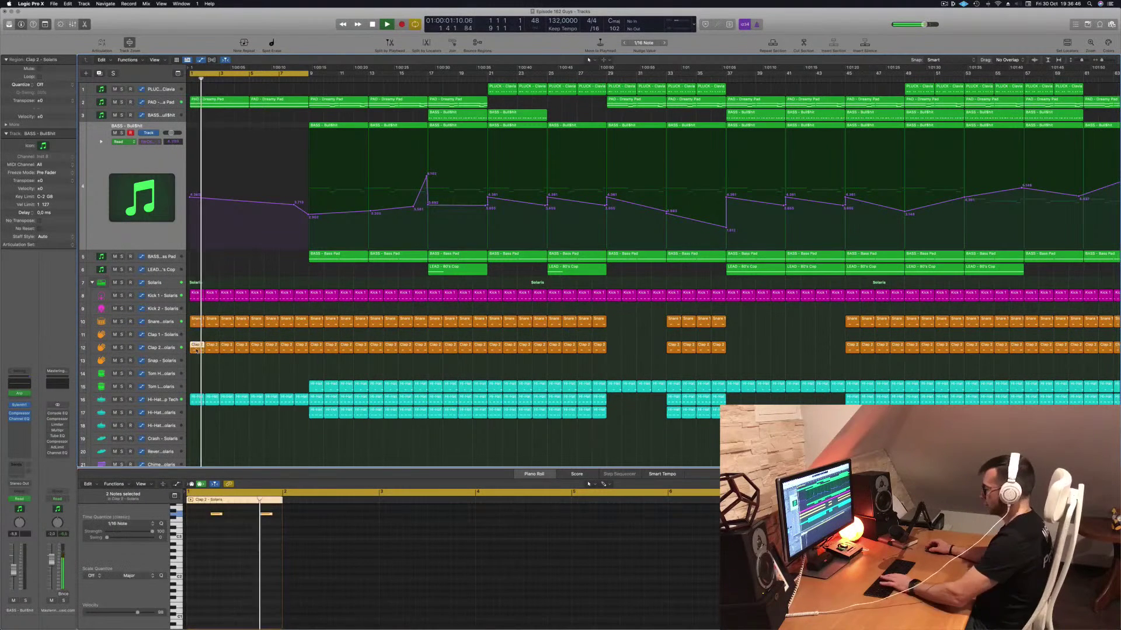
key(Delete)
drag(227, 339, 239, 339)
click(227, 346)
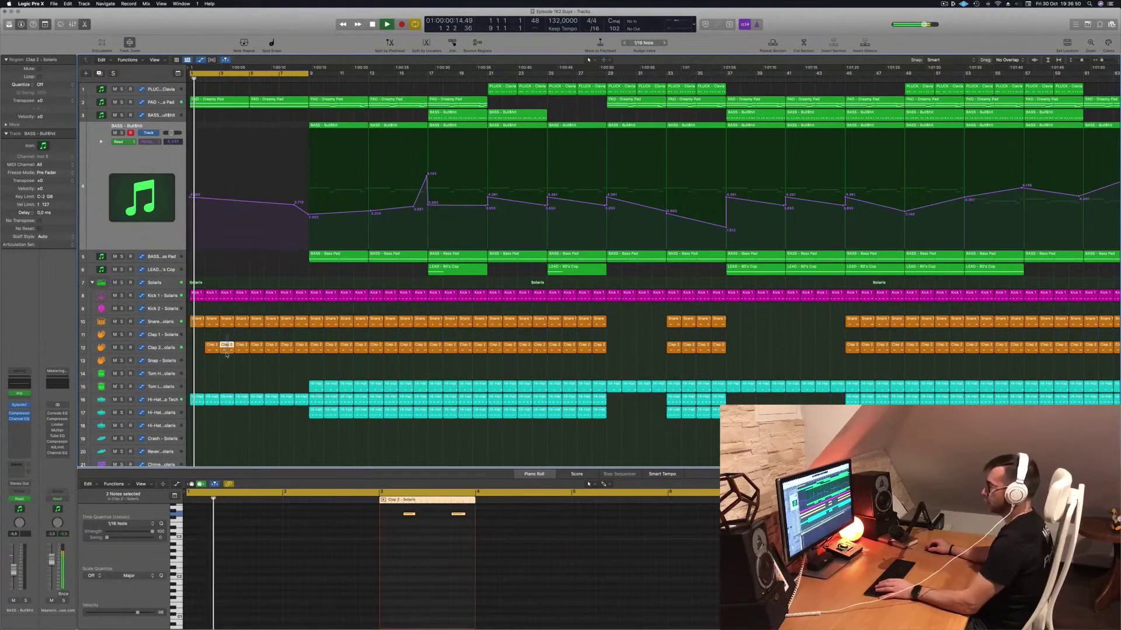
key(Delete)
click(262, 348)
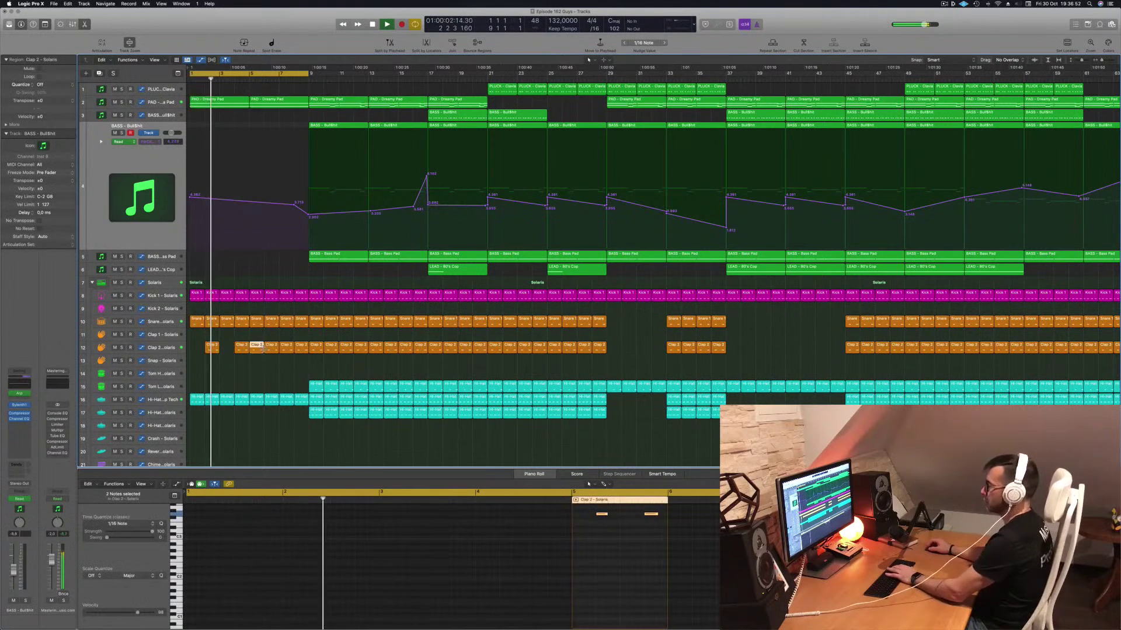
key(Delete)
click(174, 349)
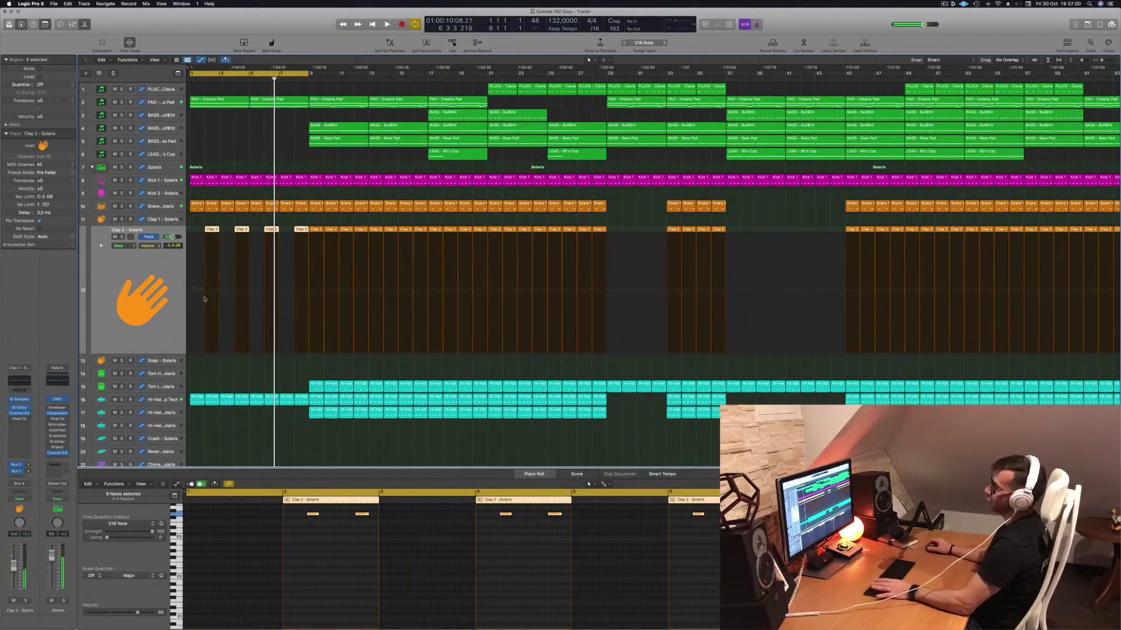
key(space)
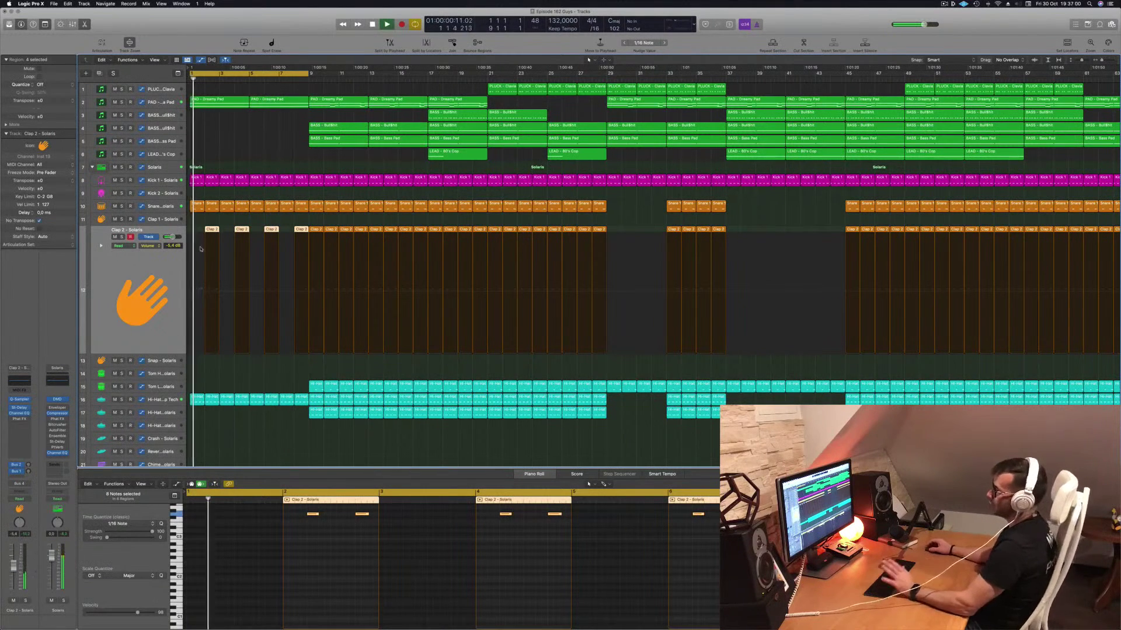
Try retuning the coarse pitch of the Kick 1 sample in its Quick Sampler during playback.
click(151, 180)
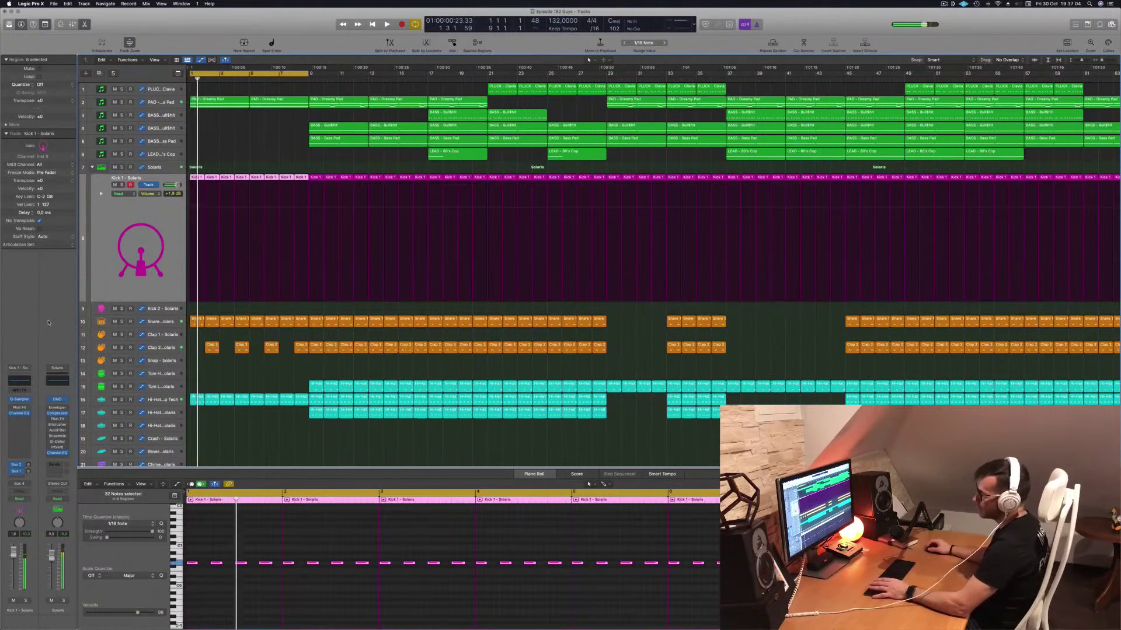
key(space)
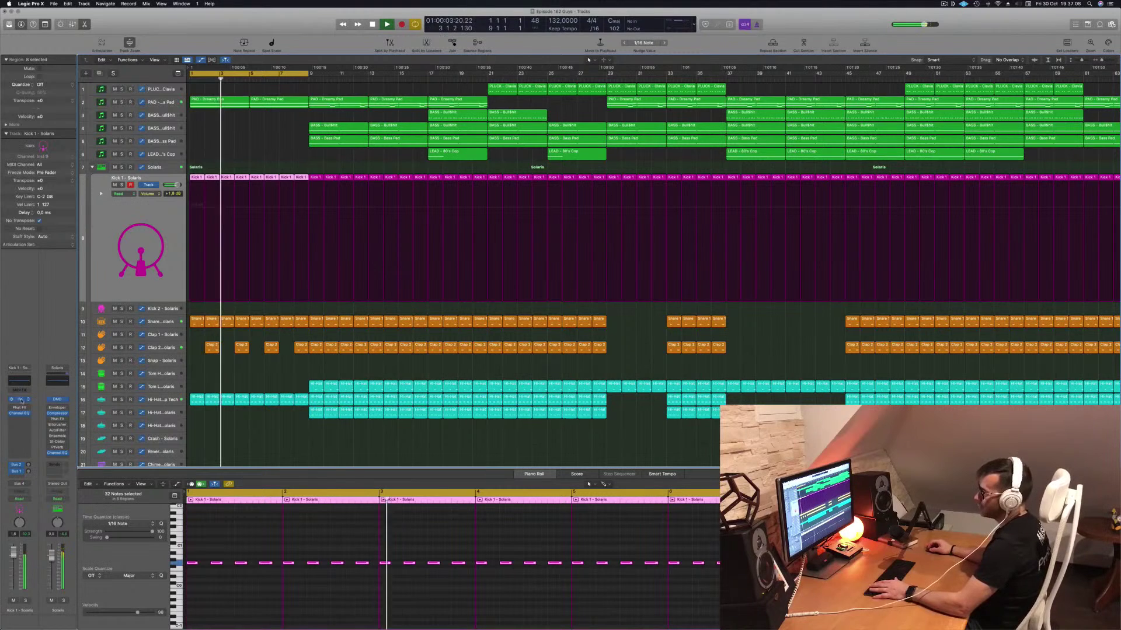
click(21, 399)
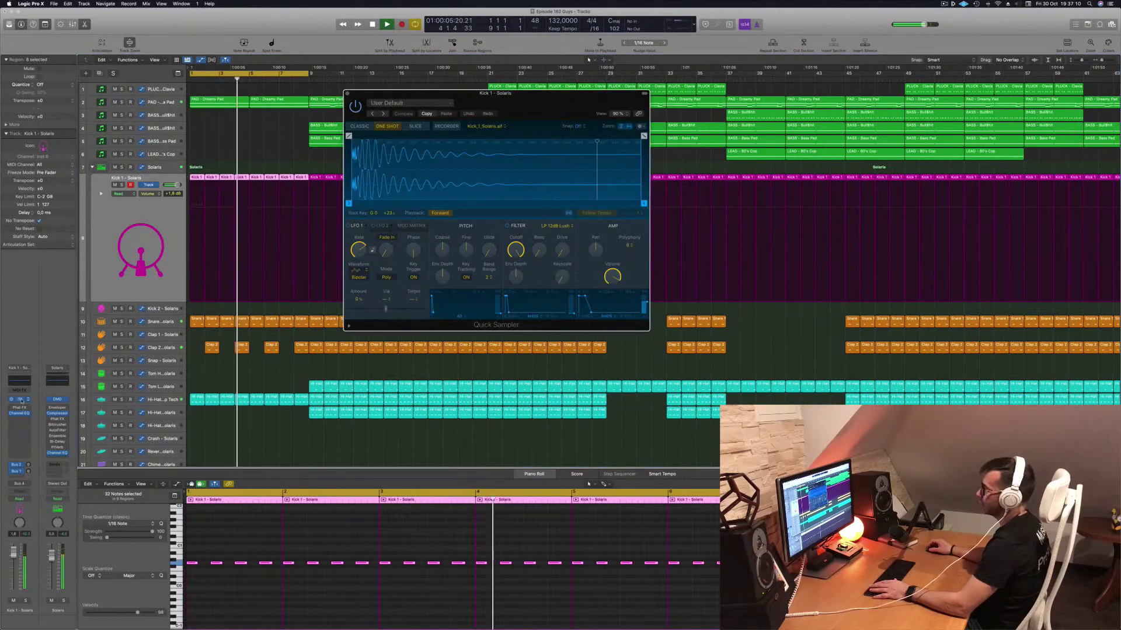
drag(443, 250, 446, 253)
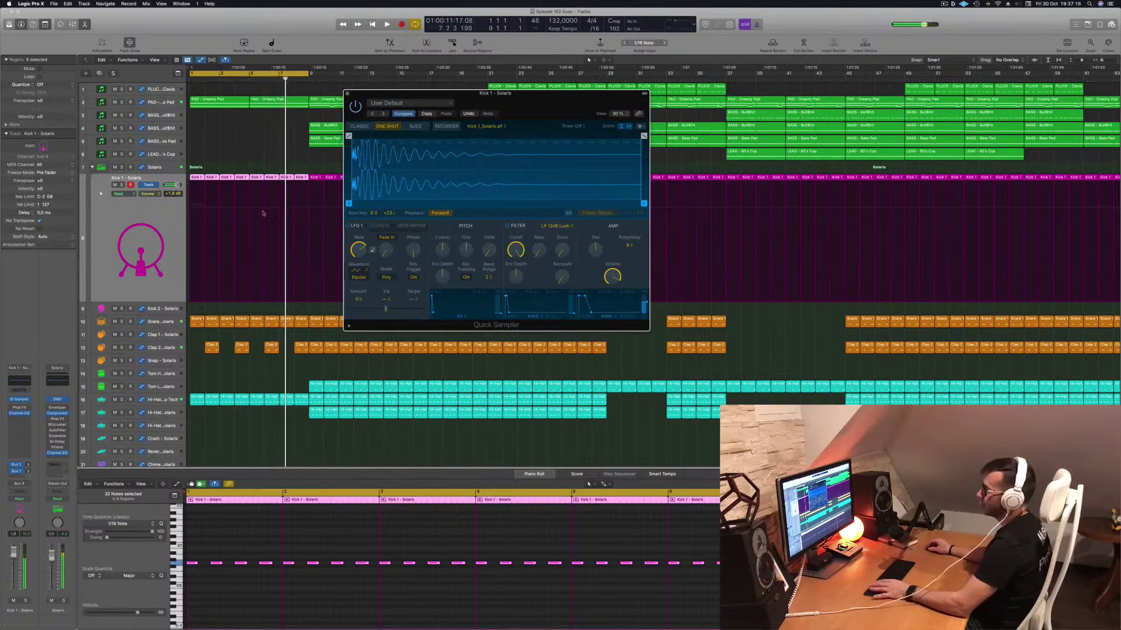
In the Kick 1 Channel EQ, boost the 75 Hz low shelf by 4.5 dB, set the 58.5 Hz band to -0.4 dB, and close the plug-in windows.
key(space)
click(19, 413)
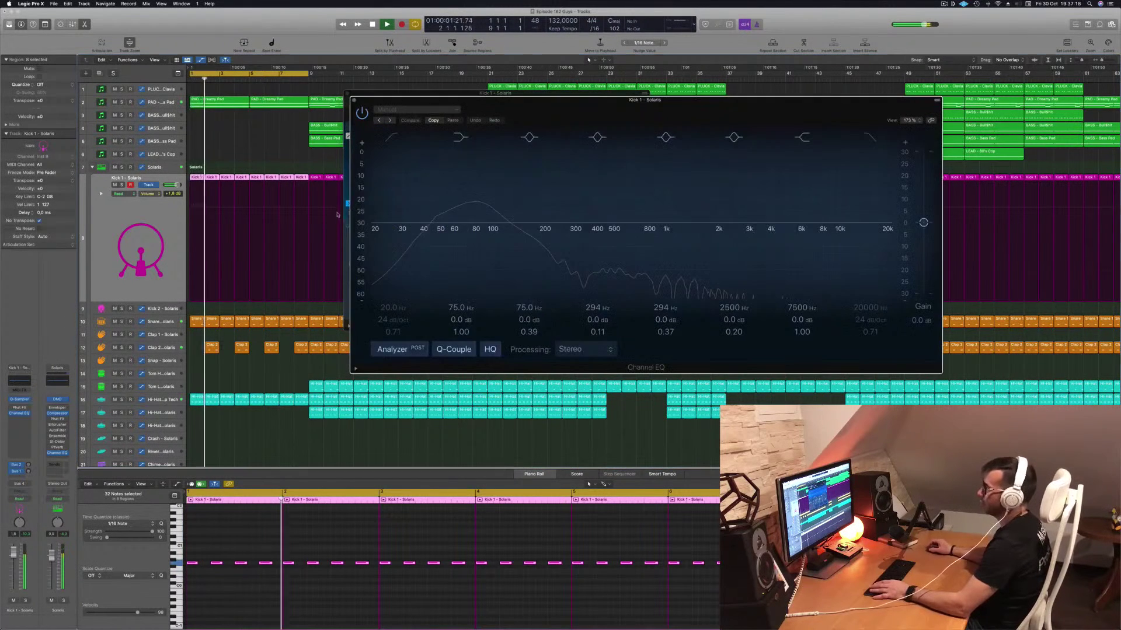
click(471, 223)
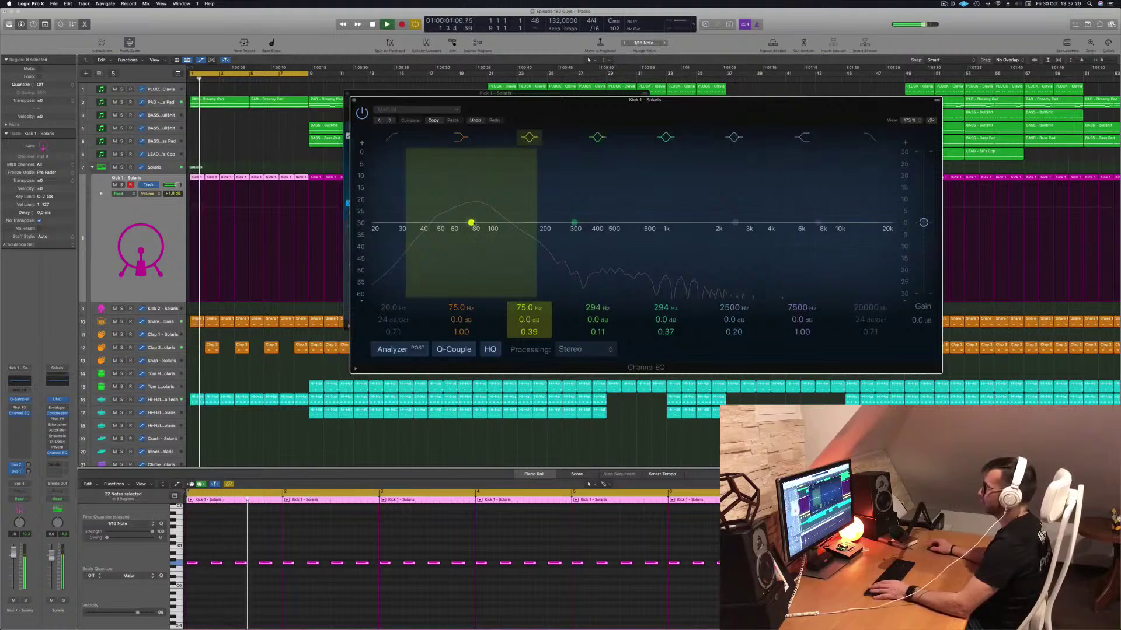
mouse_move(471, 223)
mouse_down()
mouse_move(446, 217)
mouse_move(471, 218)
mouse_up()
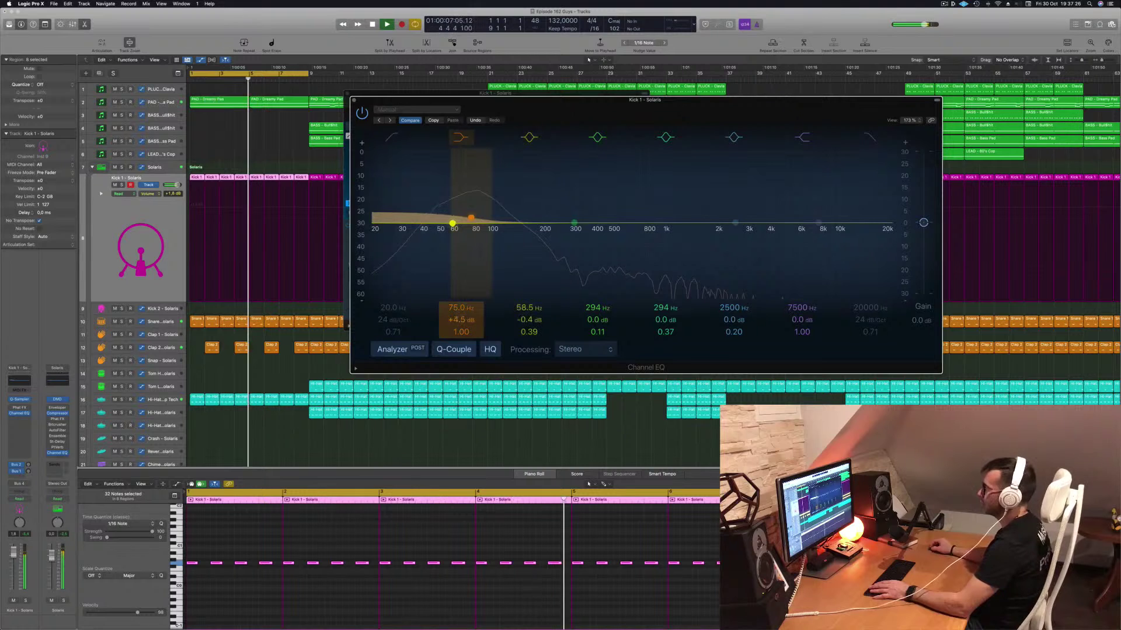
click(399, 352)
click(399, 350)
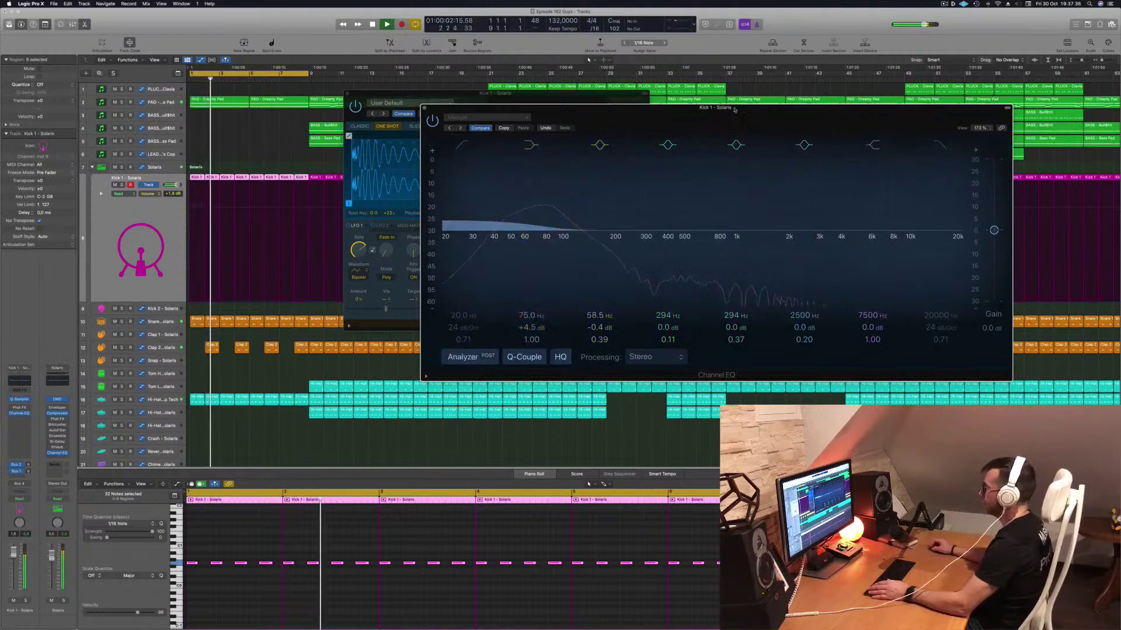
drag(741, 118, 681, 124)
key(space)
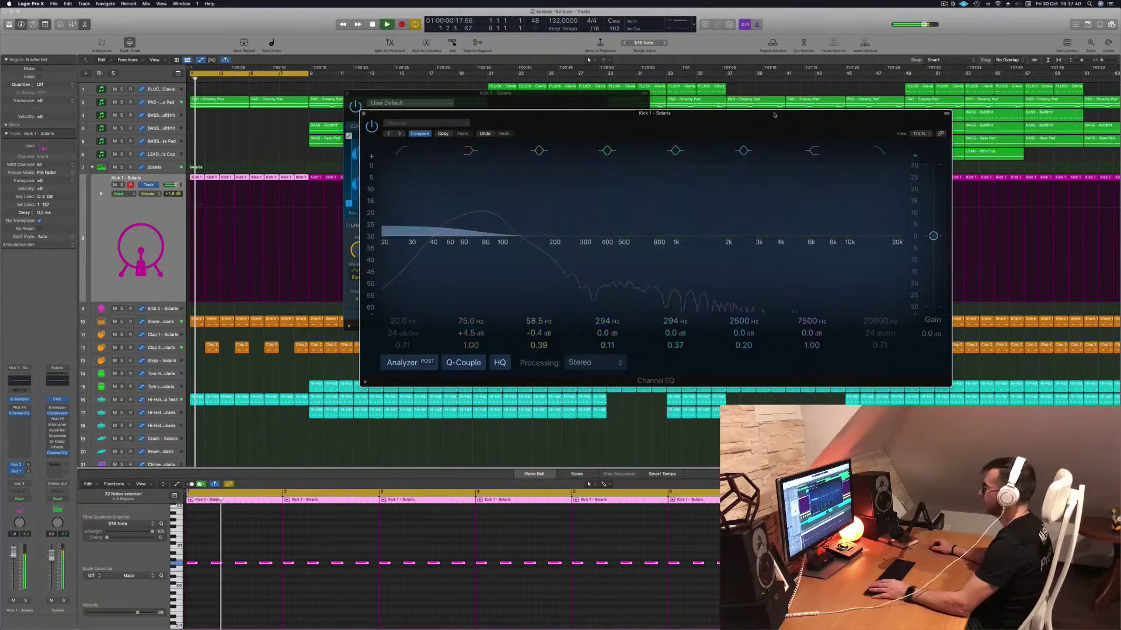
drag(591, 111, 657, 77)
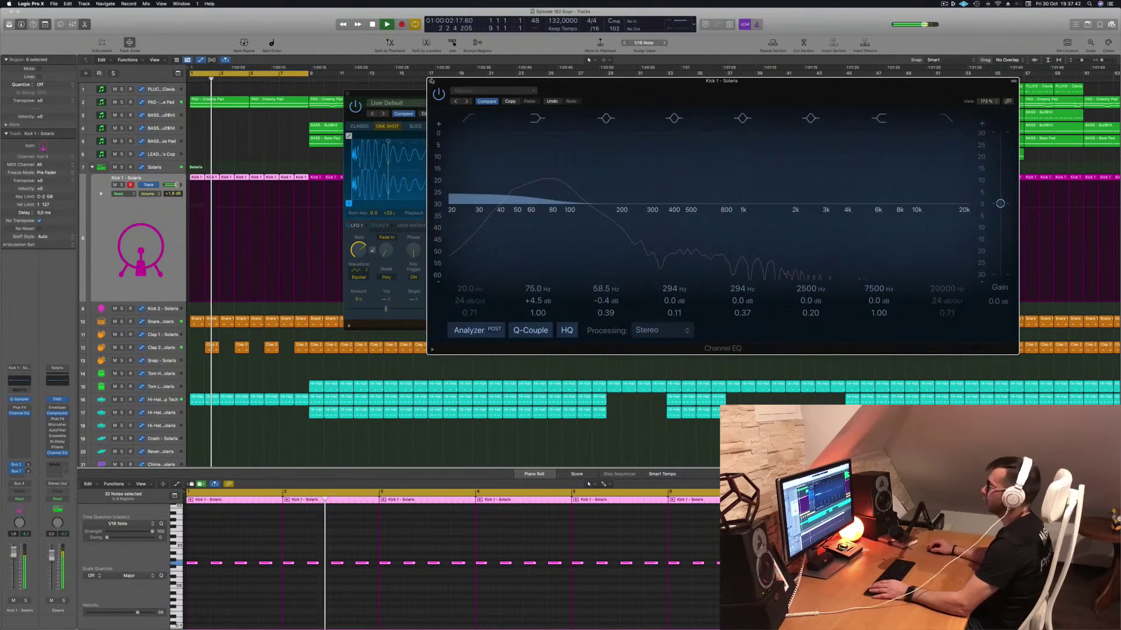
key(super+w)
key(super+w)
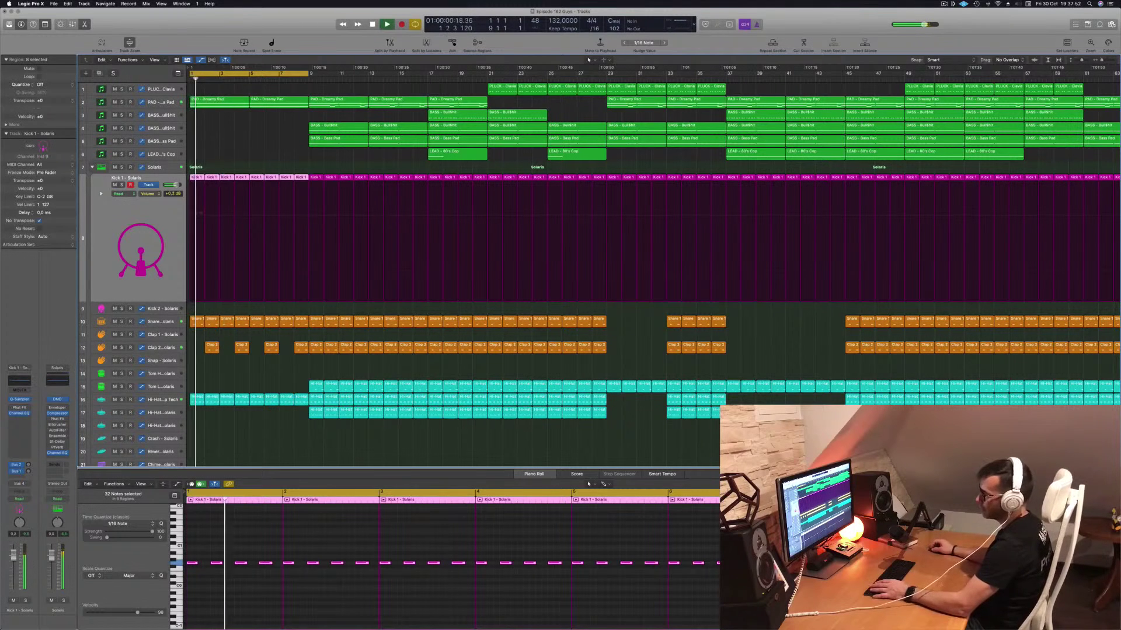
Add a 24 dB/Oct low cut at 224 Hz with a Q of 0.75 in the Snare 1 Channel EQ and close it.
click(155, 322)
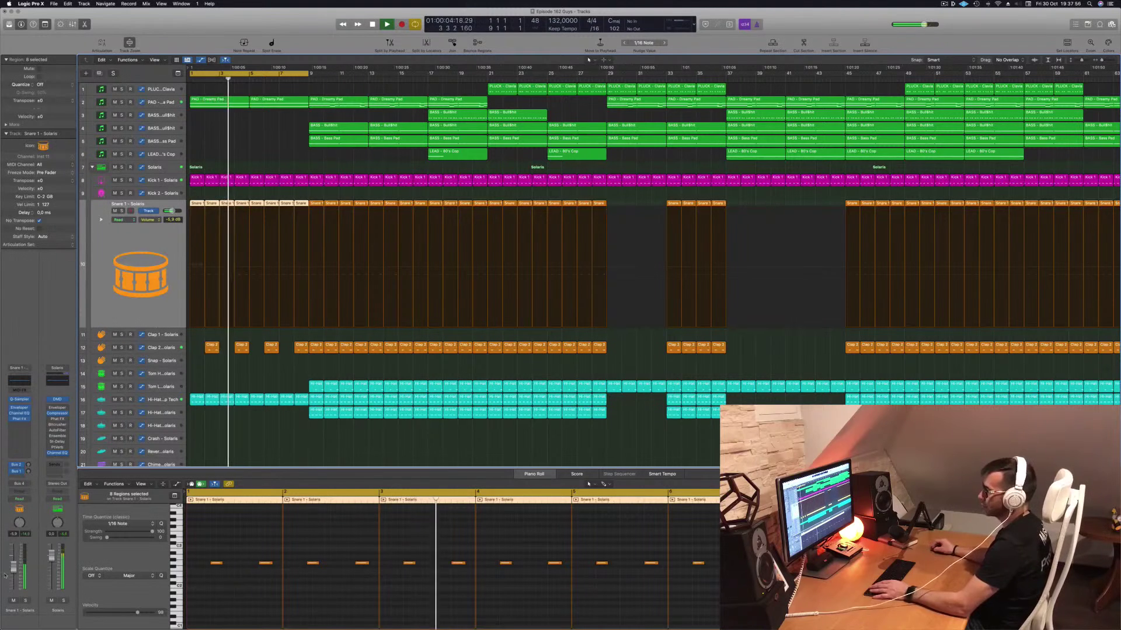
key(v)
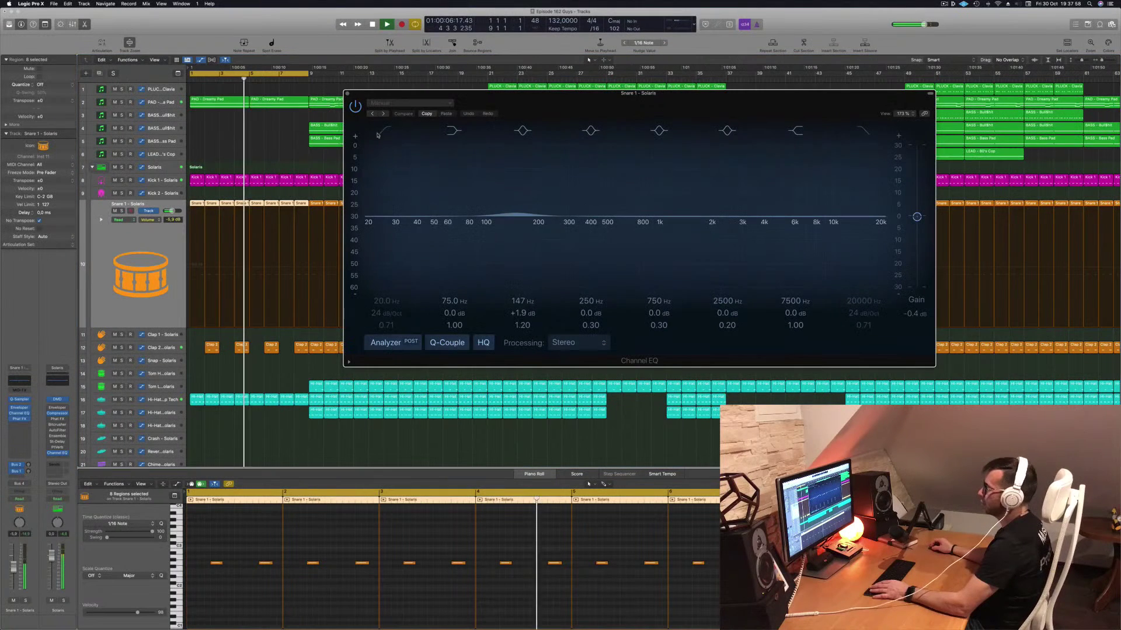
drag(521, 192, 544, 187)
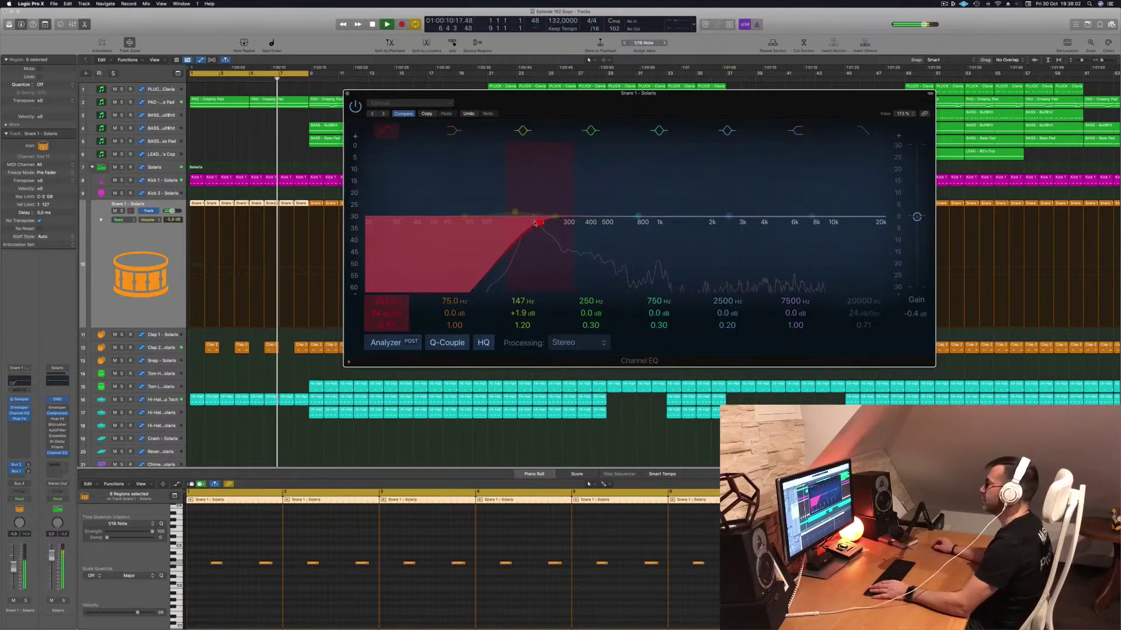
drag(540, 223, 548, 222)
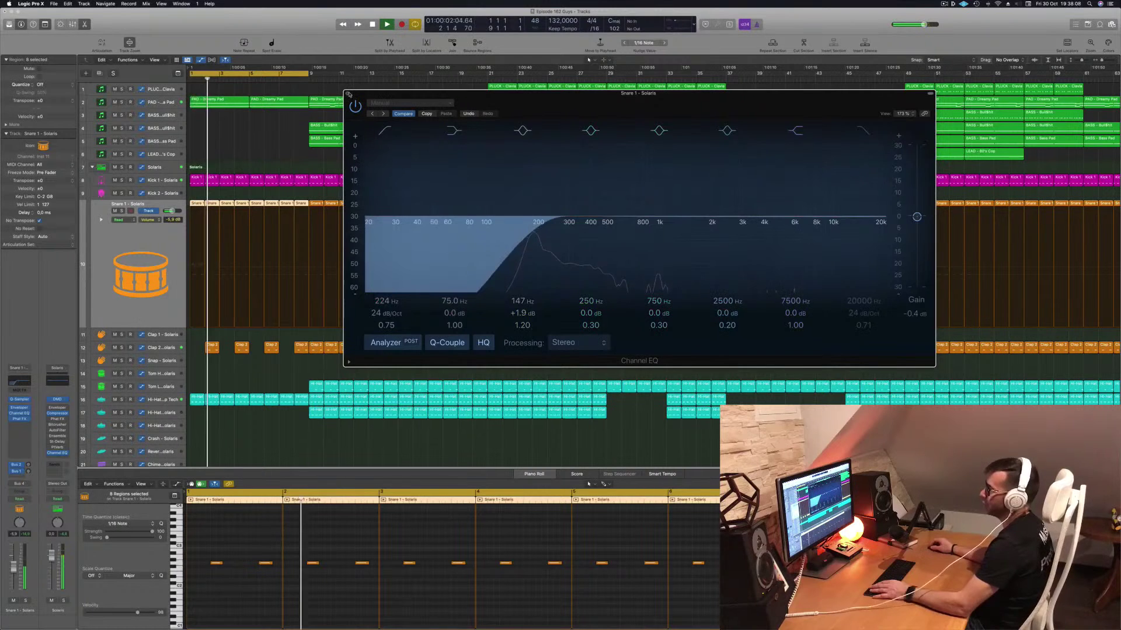
click(347, 94)
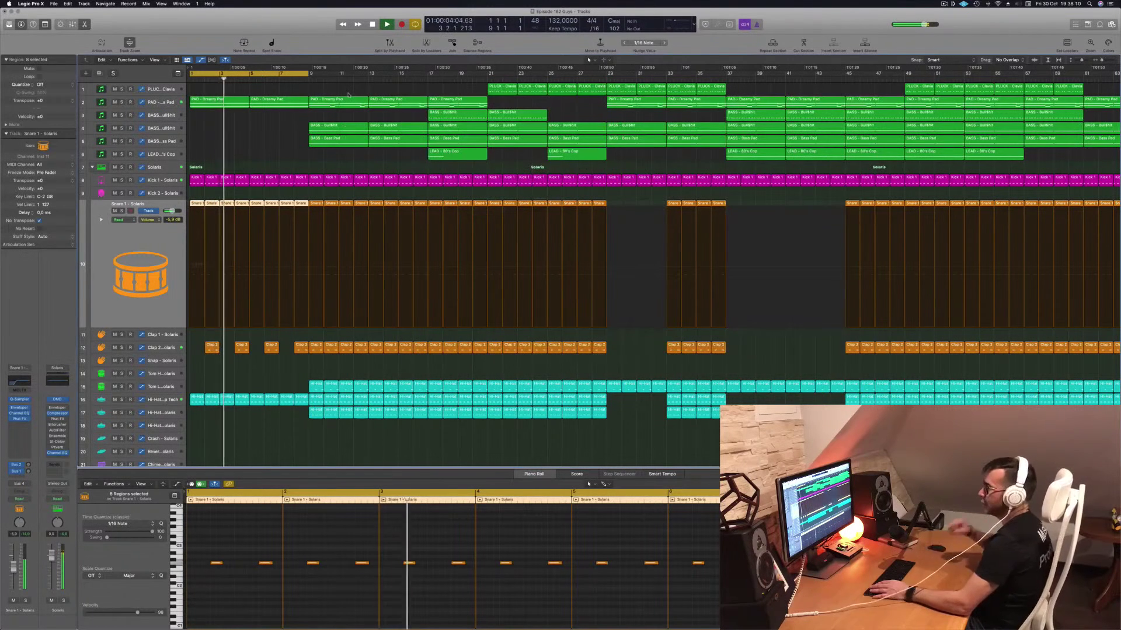
Set the Hi-Hat Open track's Stereo Delay output mix to 25% for the left side and 49% for the right.
click(266, 141)
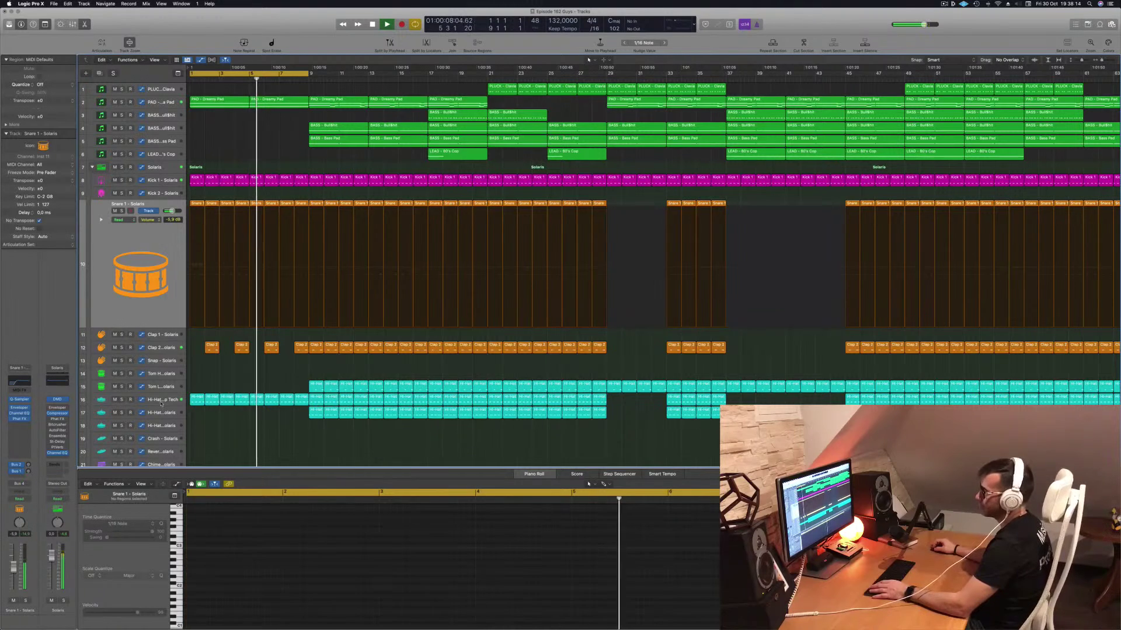
click(221, 402)
key(Return)
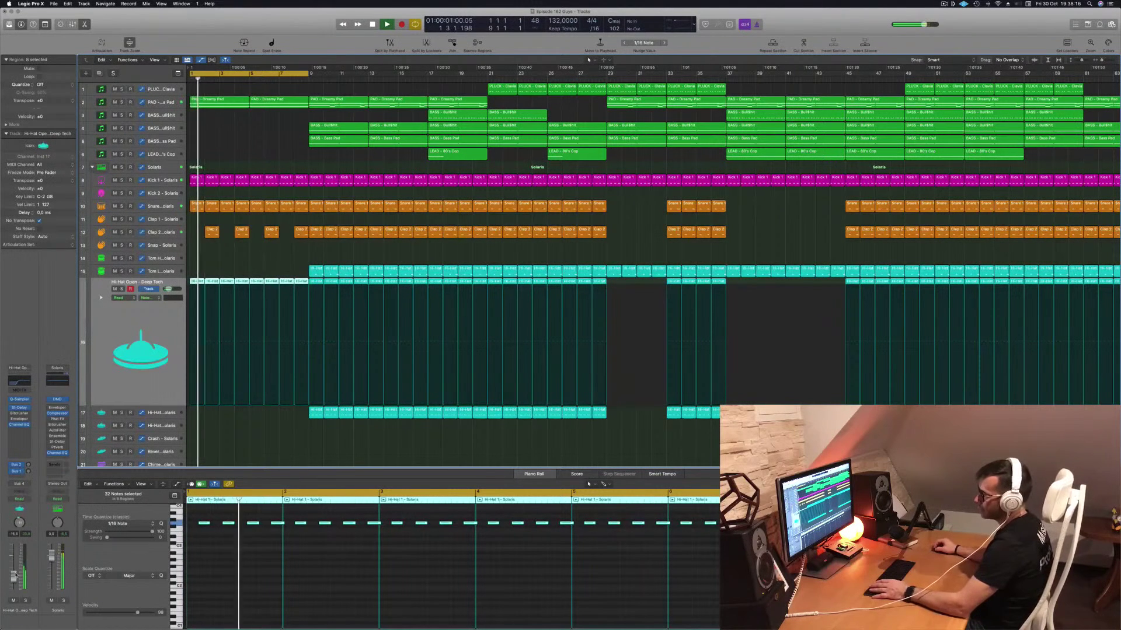
click(18, 408)
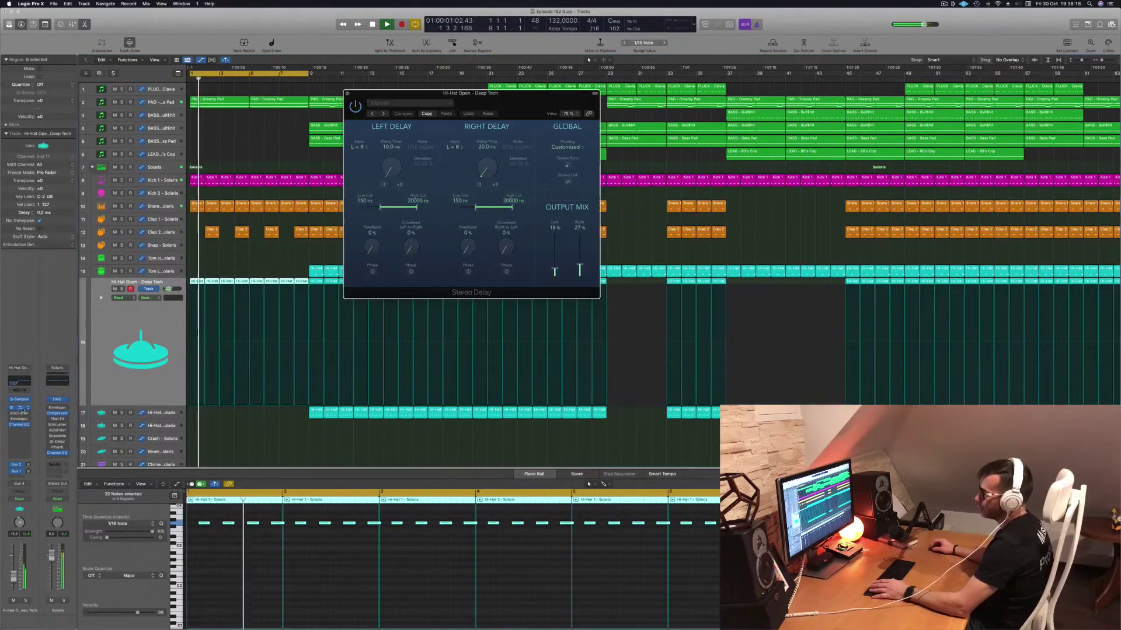
drag(580, 267, 555, 267)
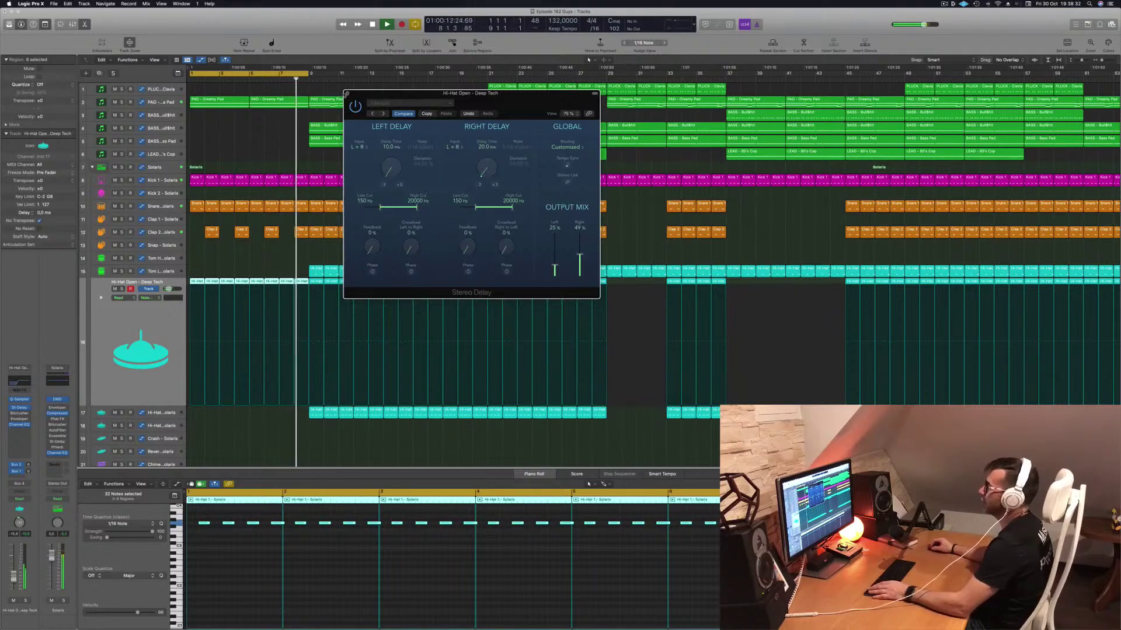
click(346, 93)
click(242, 139)
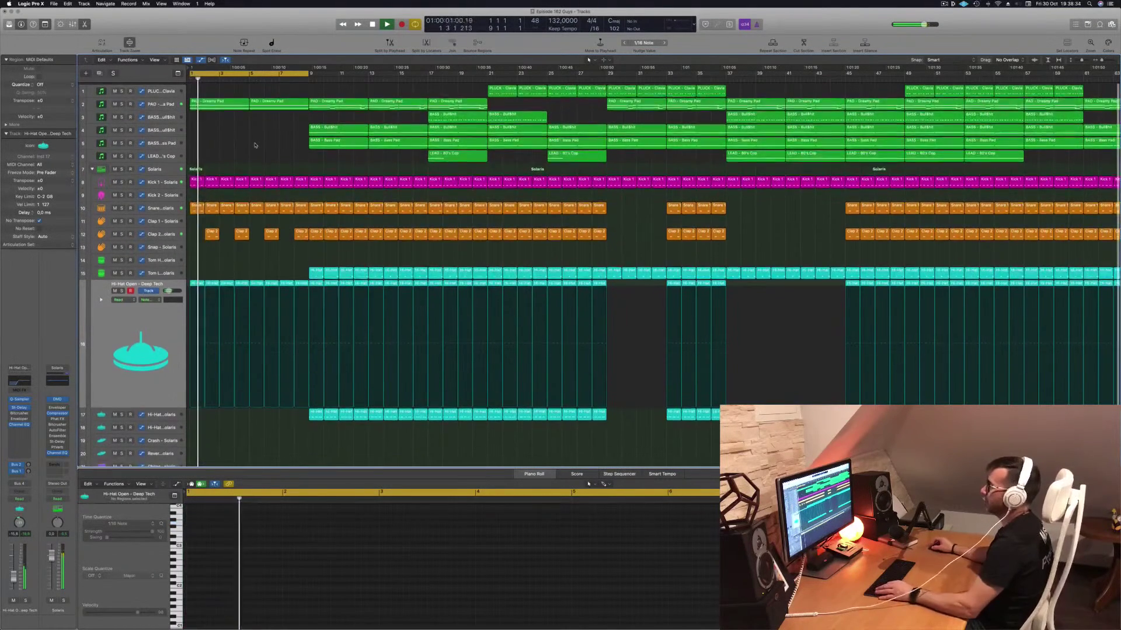
Lower the low-cut frequency slightly in the PAD - Anjuna Pad track's Channel EQ and close the plug-in.
scroll(221, 127, down, 1)
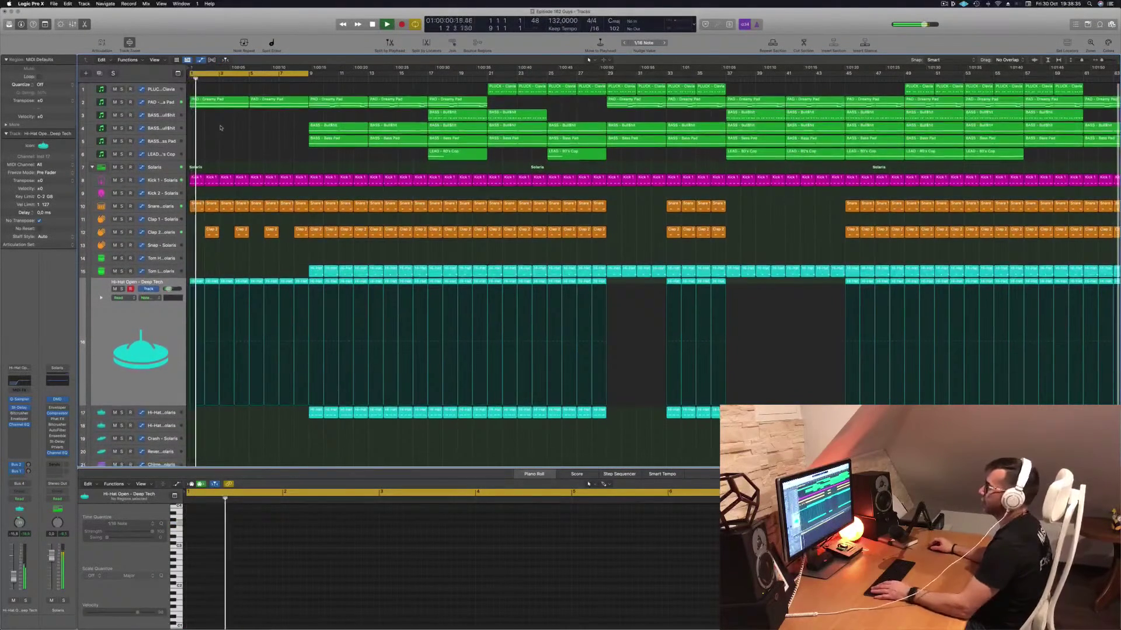
click(153, 103)
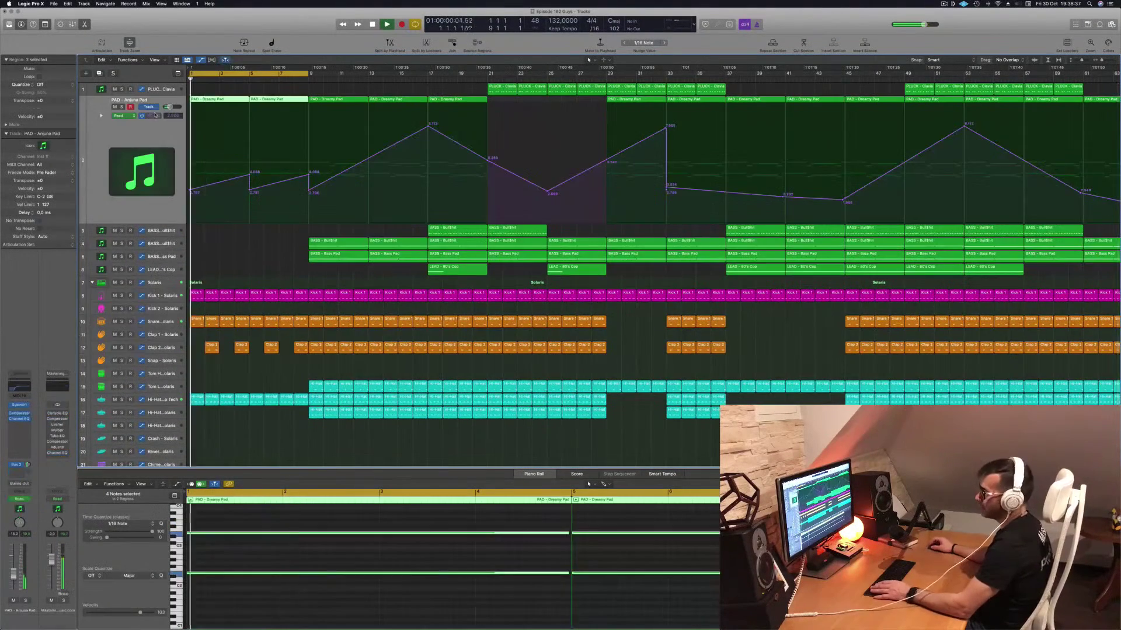
click(25, 390)
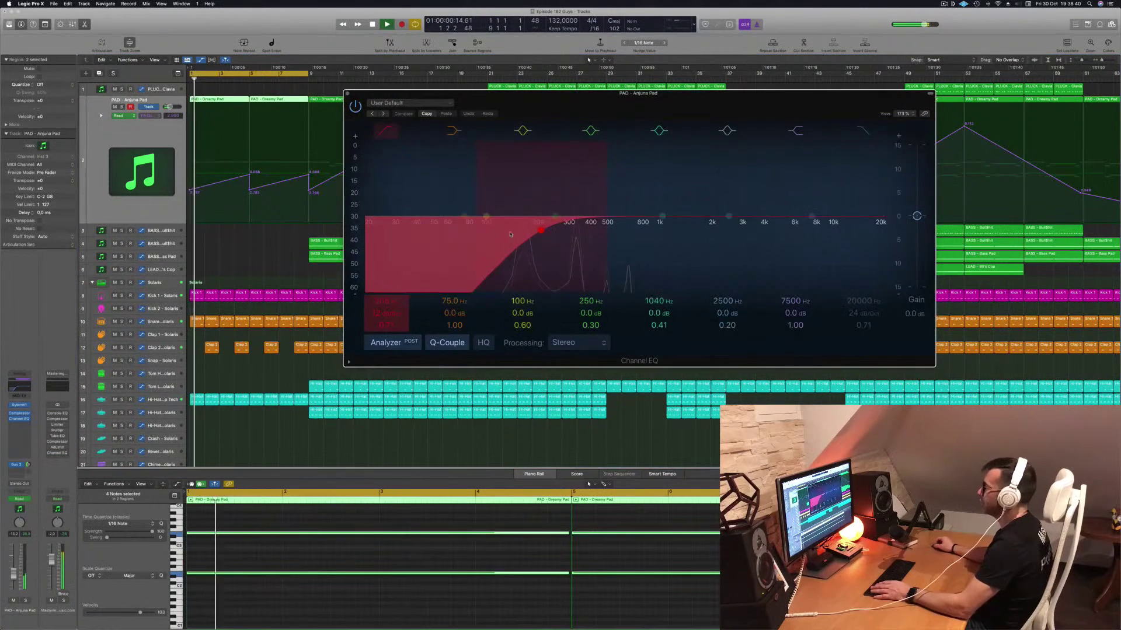
mouse_move(510, 234)
mouse_down()
mouse_move(353, 239)
mouse_move(532, 237)
mouse_up()
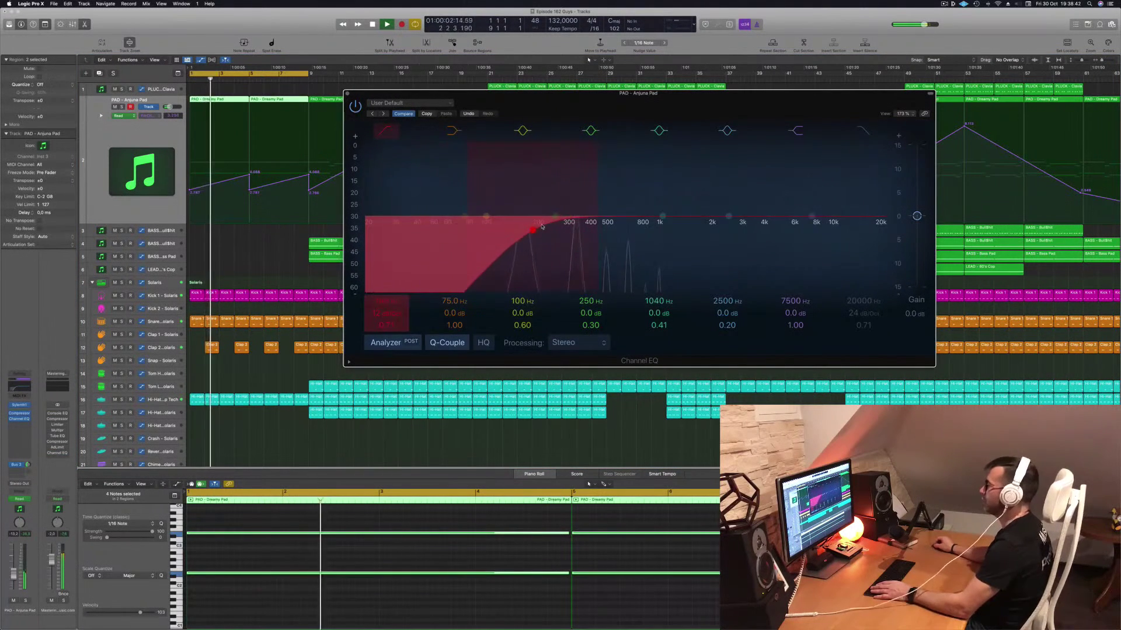
click(348, 95)
Repeat the eight-bar intro section across all tracks, placing the copy at bar 9.
key(super+Left)
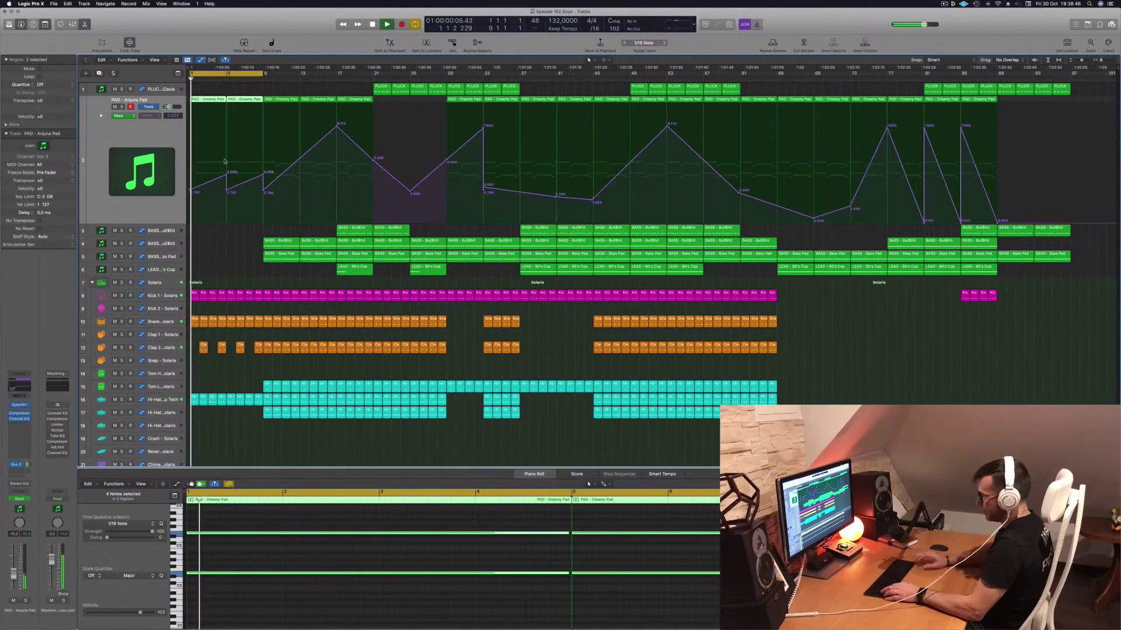
key(super+r)
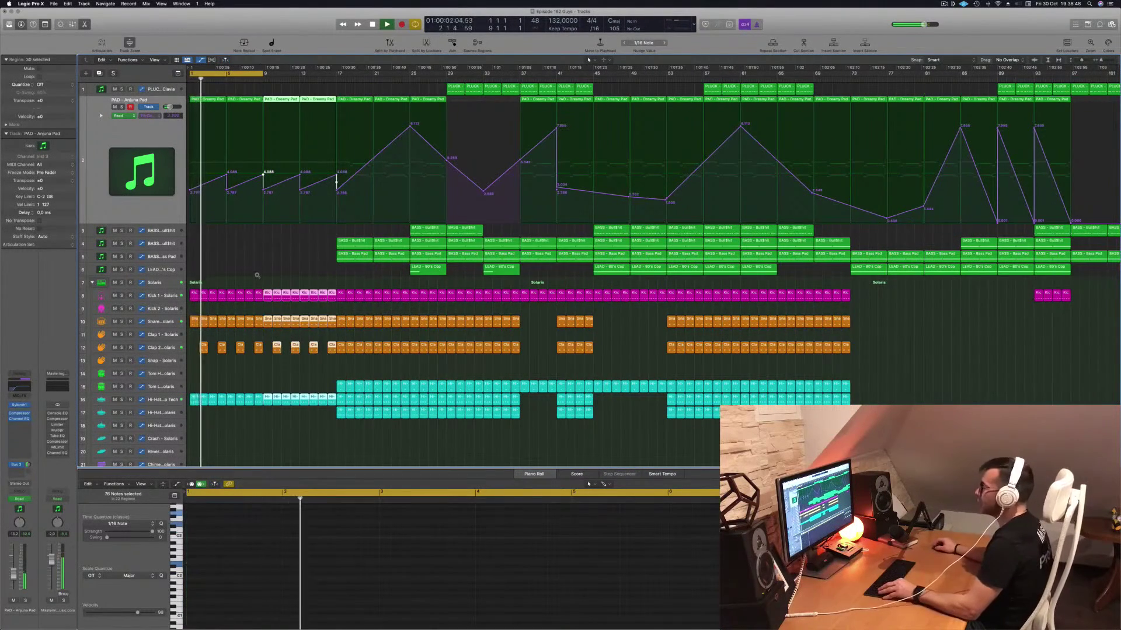
Flatten the automation jump at bar 5 on the PAD - Anjuna Pad track and lower the curve's starting point.
key(super+Left)
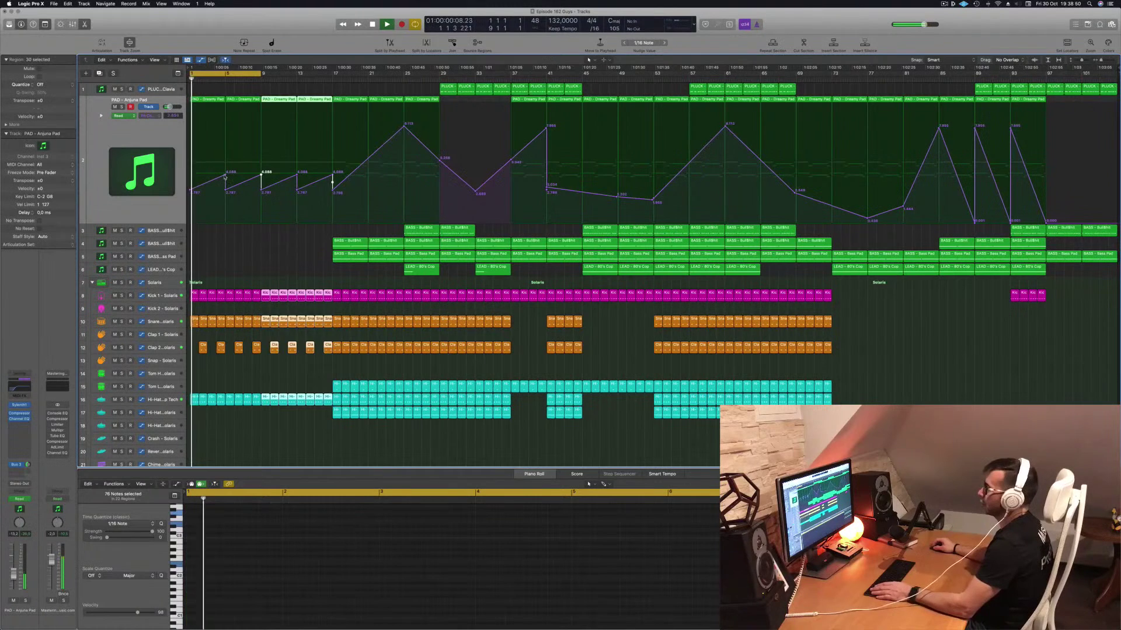
drag(225, 177, 226, 190)
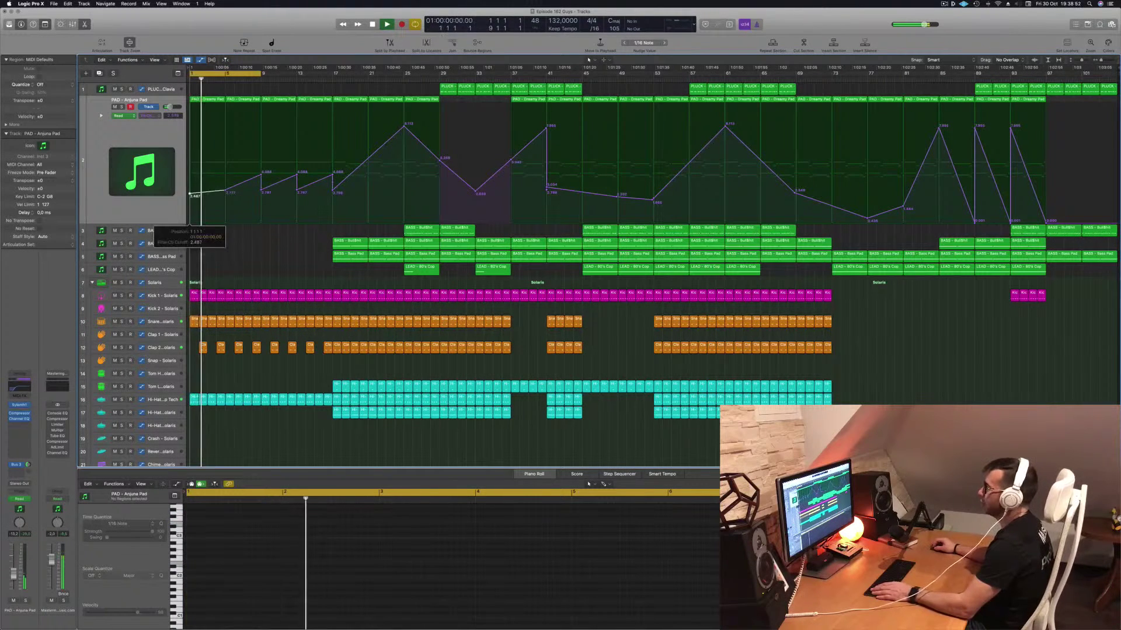
key(space)
Solo the bass on track 4, audition it around bar 57, and copy its bar 61 region to bar 1.
click(169, 243)
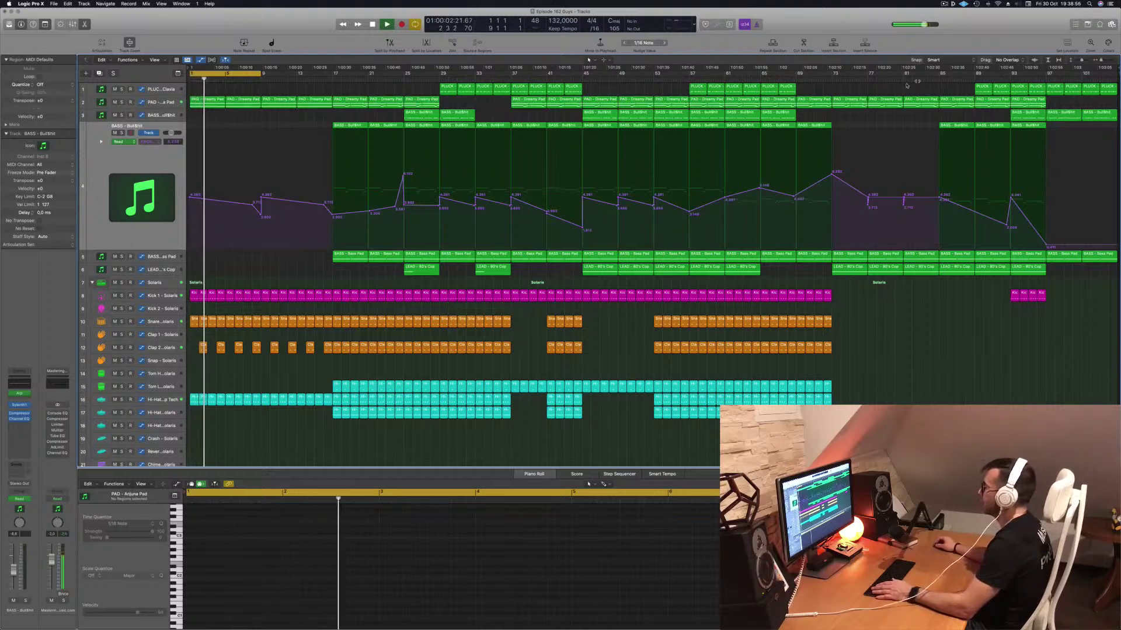
click(714, 75)
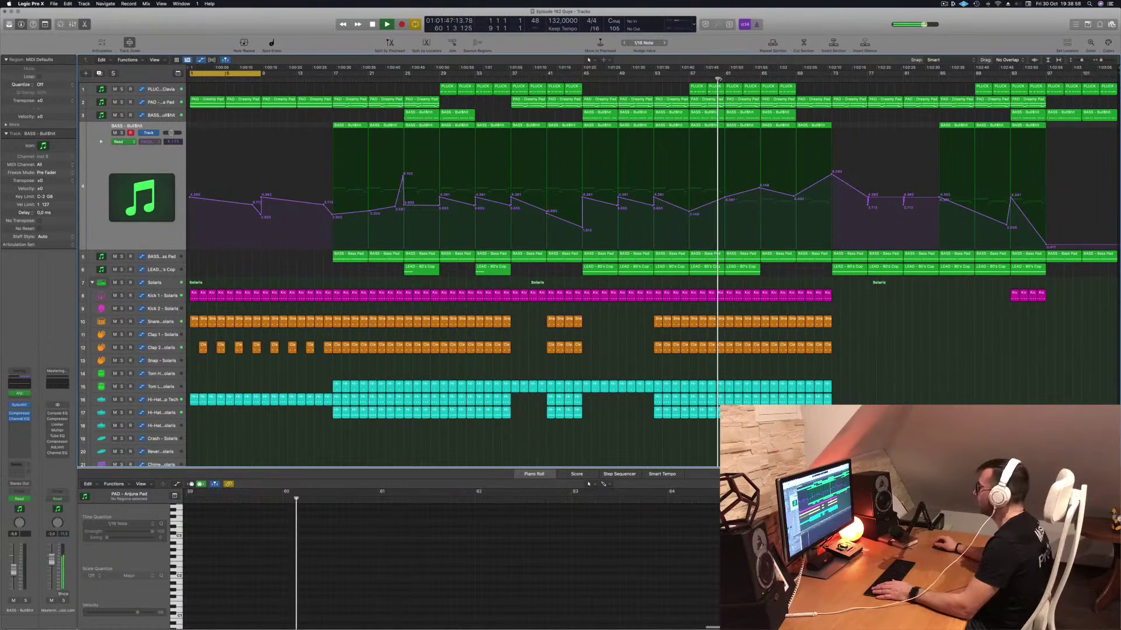
click(122, 133)
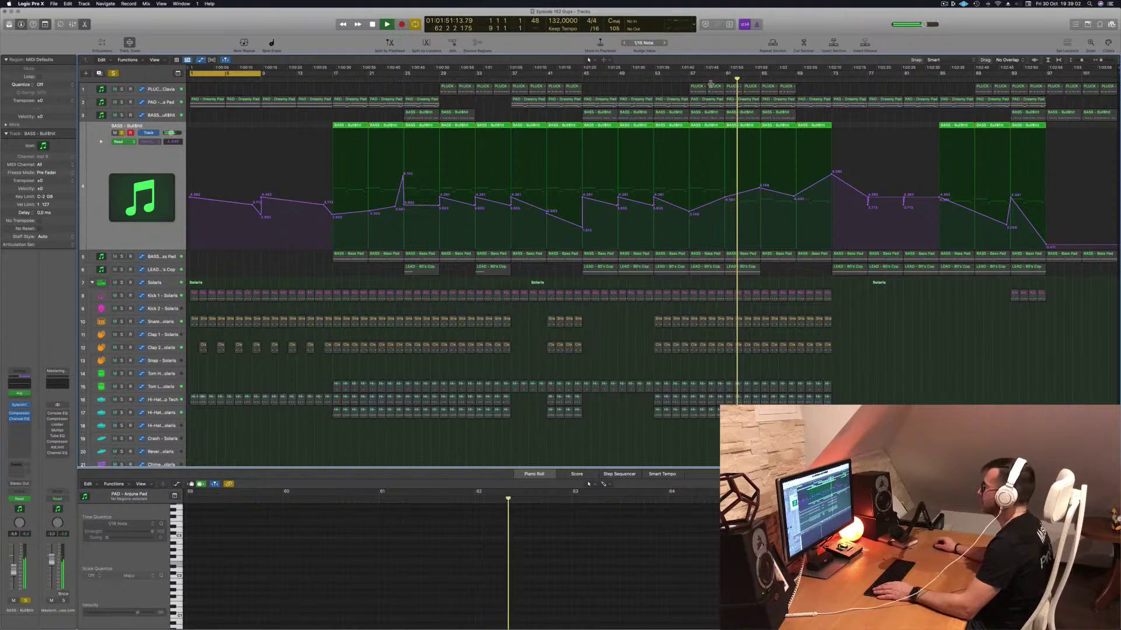
click(689, 76)
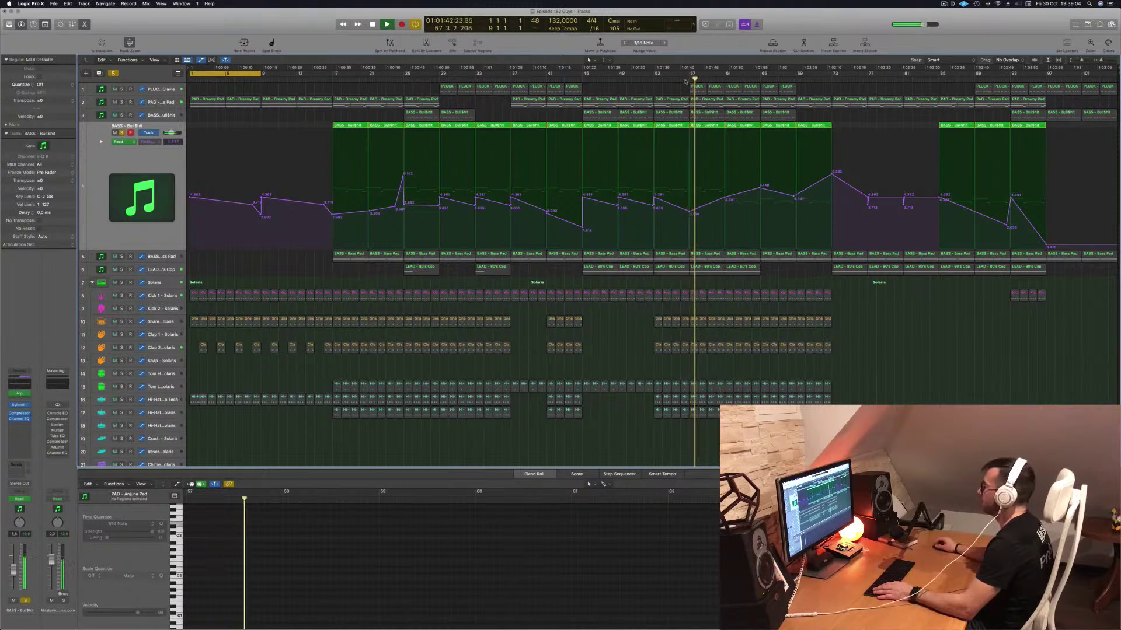
click(681, 77)
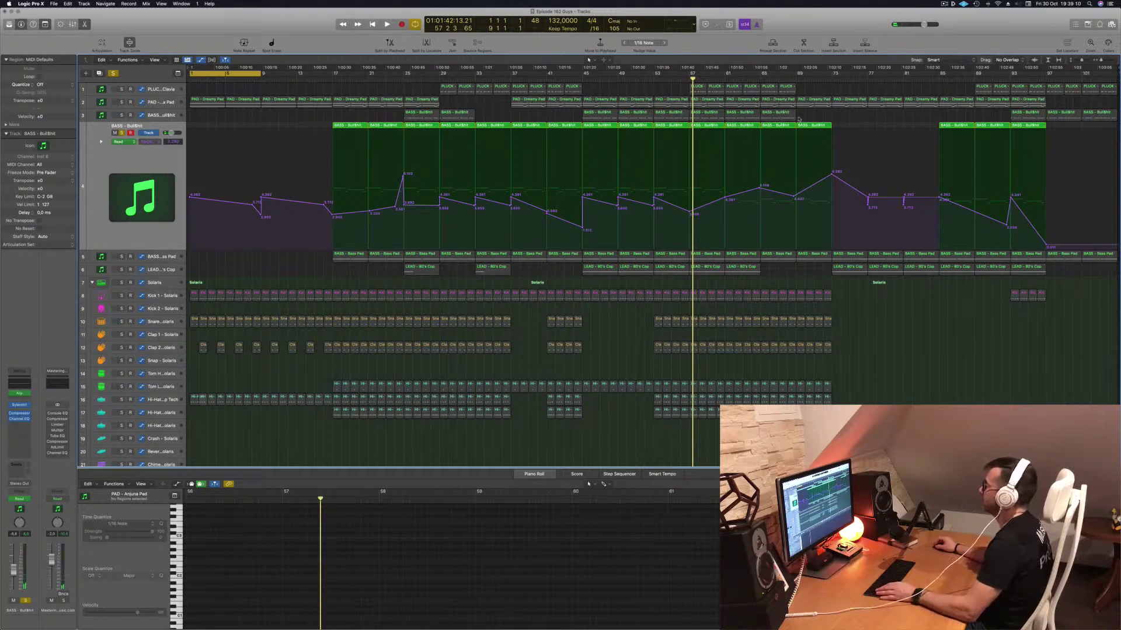
click(806, 127)
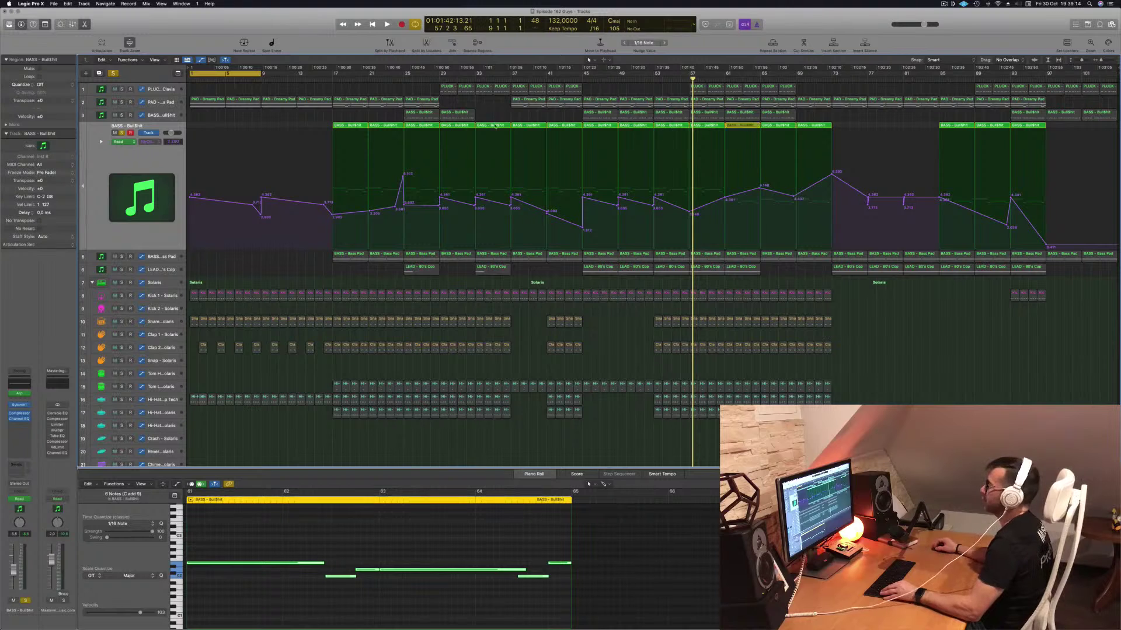
drag(495, 126, 206, 131)
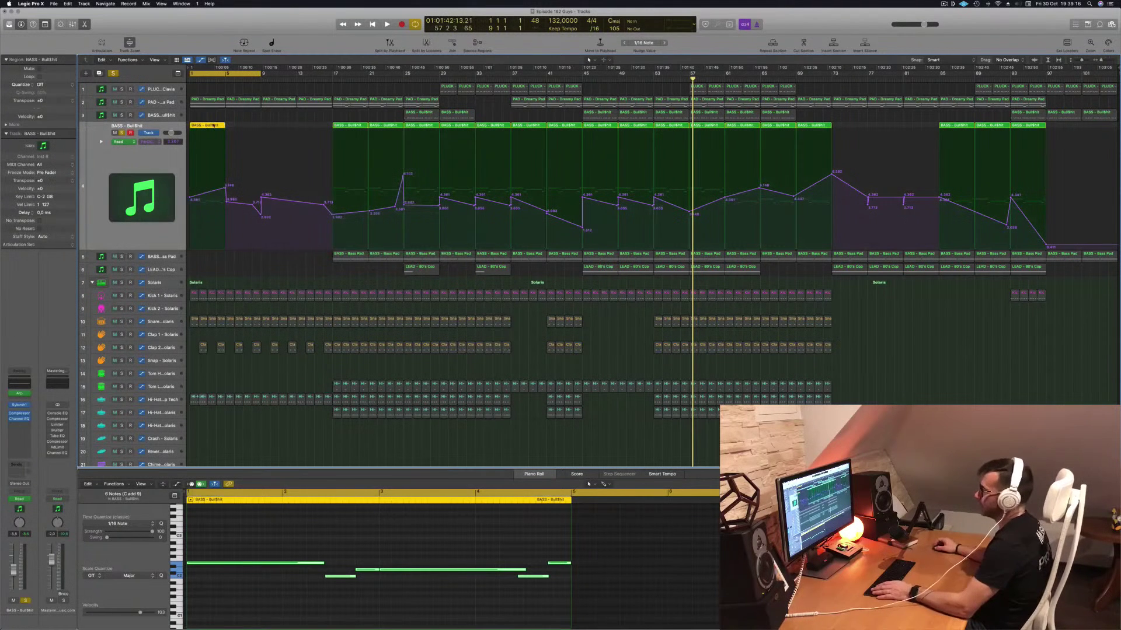
Delete every note except the first in the bar 1 bass region, audition it, and unsolo the bass track.
drag(333, 529, 562, 606)
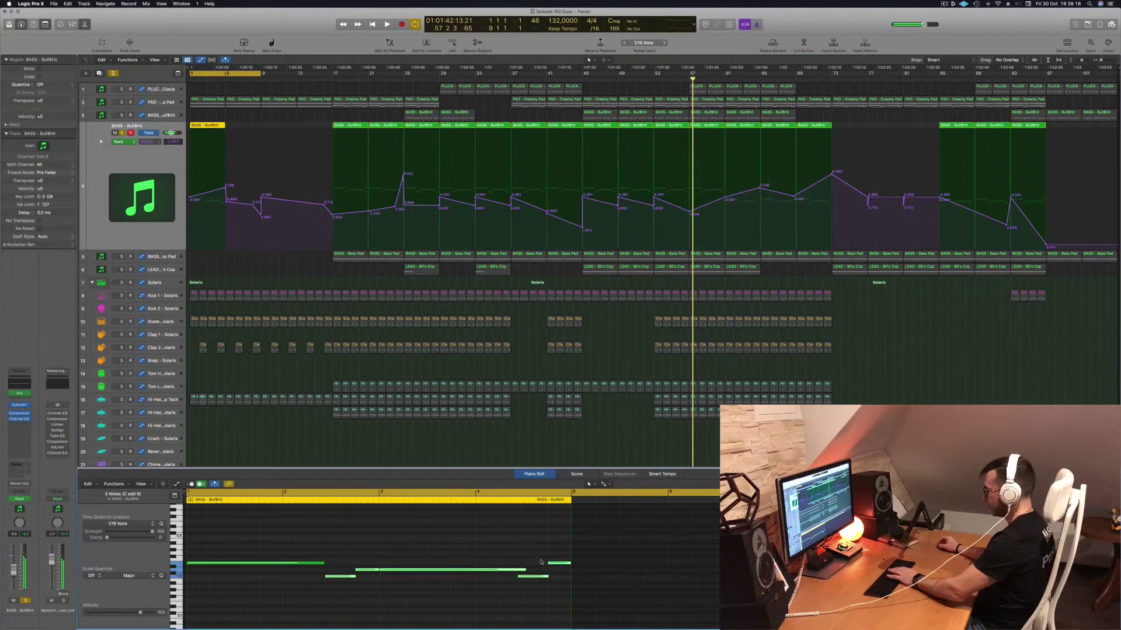
key(space)
key(space)
key(space)
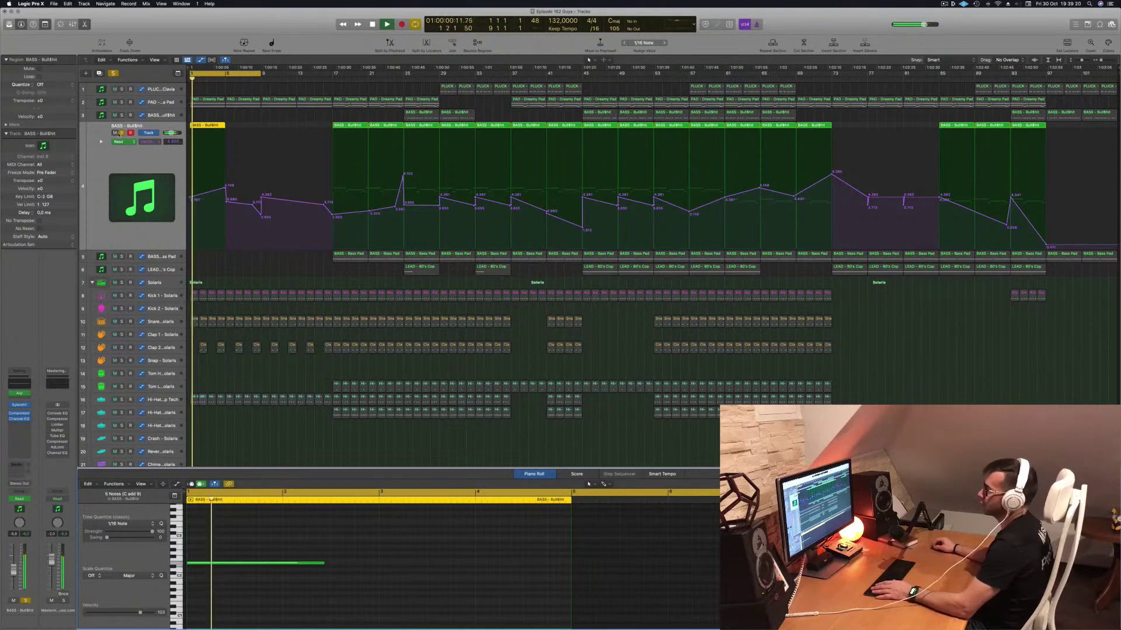
click(121, 133)
Lower the bass track's automation over bars 1 to 5 into a gentle rise while playing the intro from the start.
key(space)
key(space)
drag(226, 188, 190, 211)
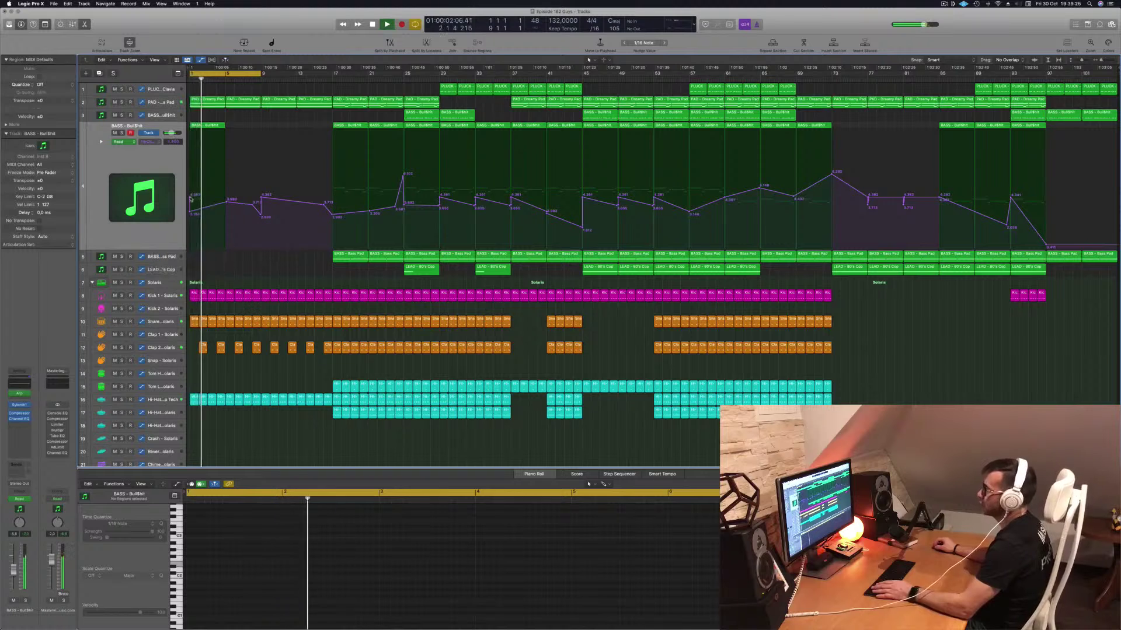
key(Return)
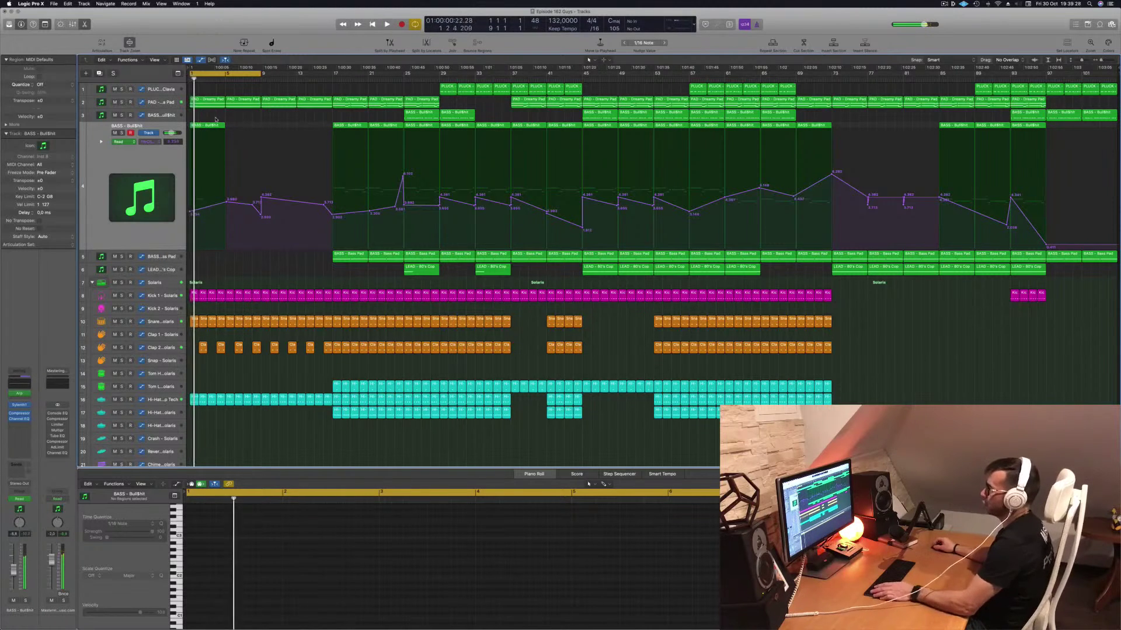
key(Return)
Lengthen the remaining bass note to fill the four-bar region and repeat the region up to bar 17.
click(209, 126)
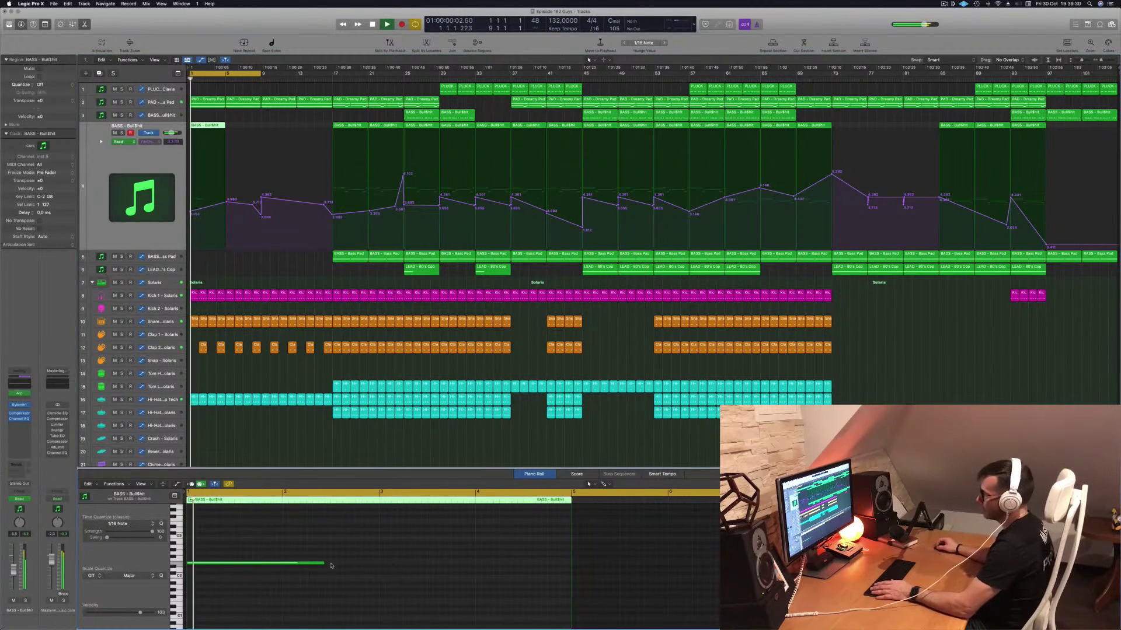
drag(323, 562, 547, 572)
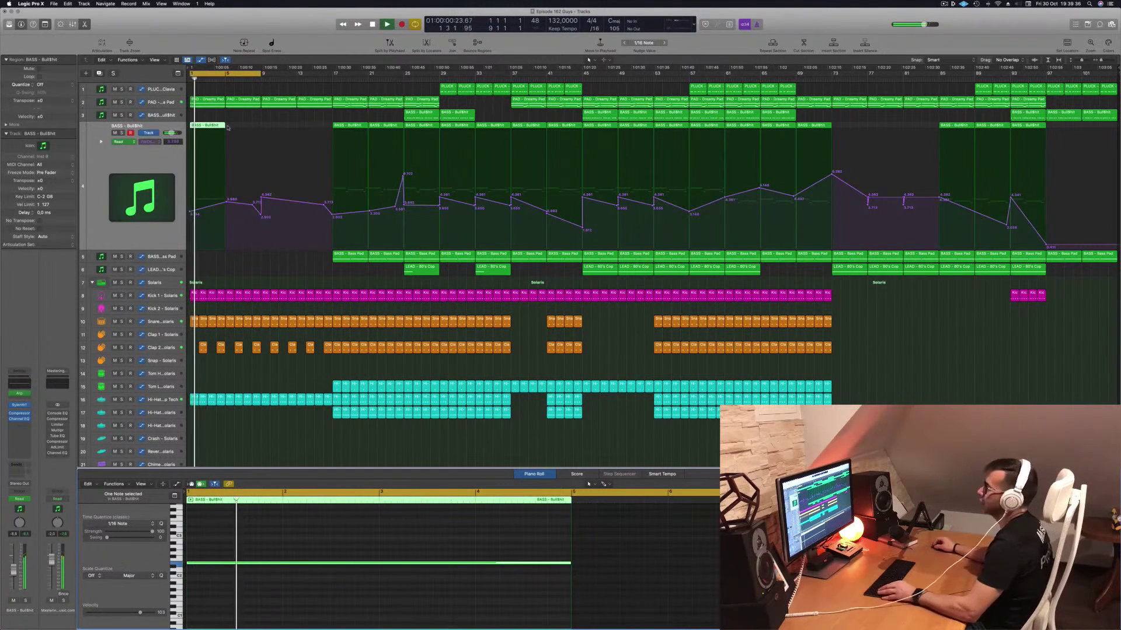
drag(212, 126, 281, 131)
shift+click(208, 126)
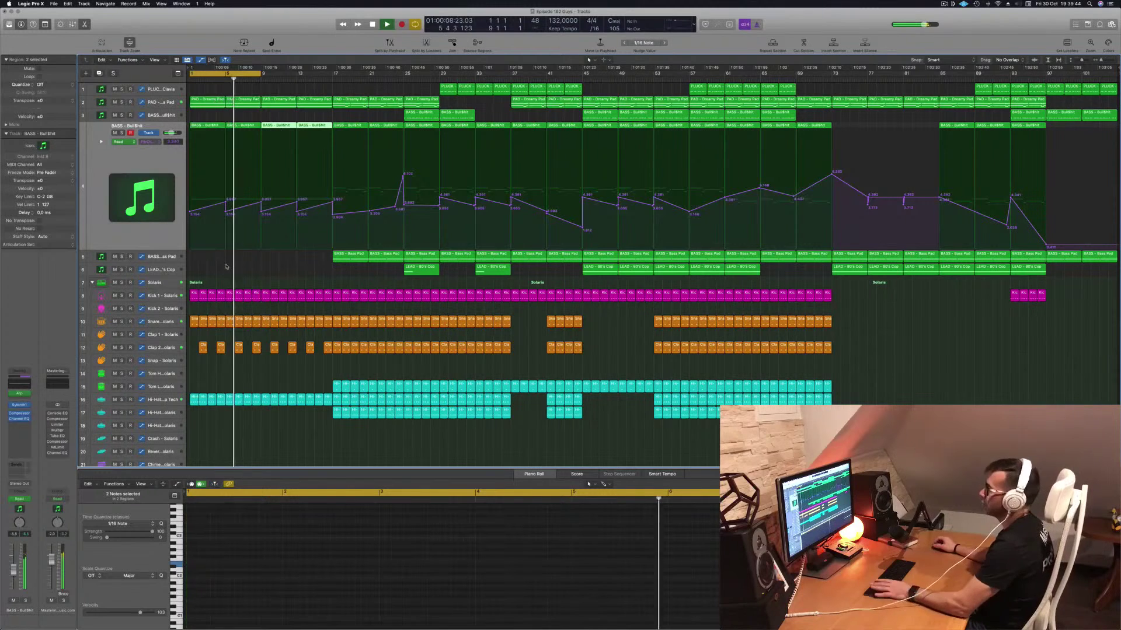
key(space)
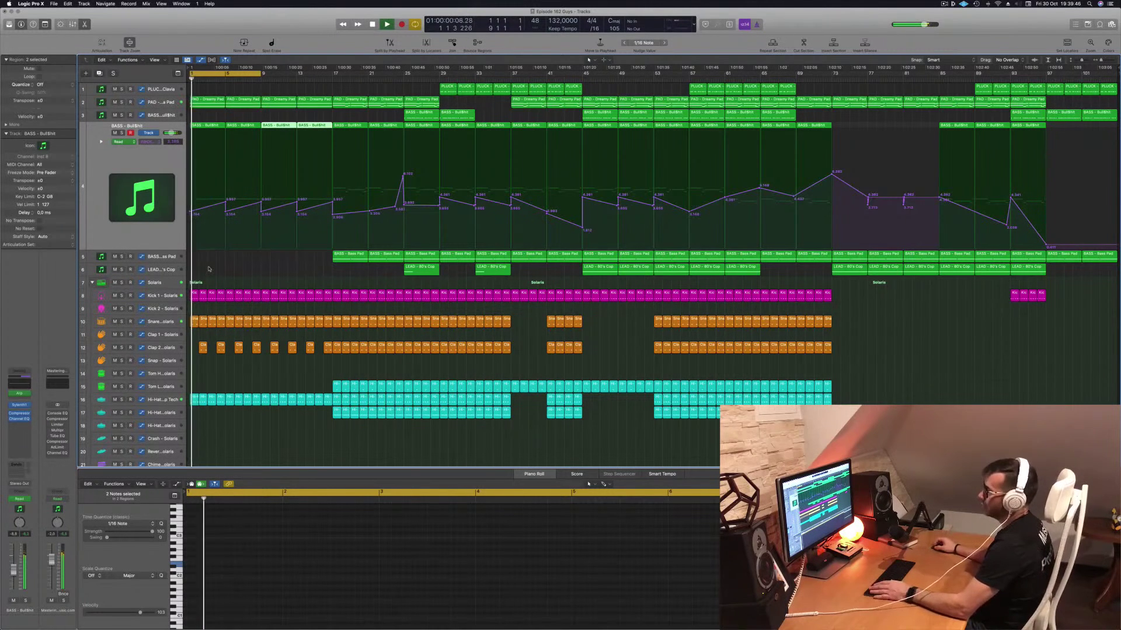
Duplicate the LEAD - 80's Cup track with its settings and extend the cycle range to bar 17.
click(209, 269)
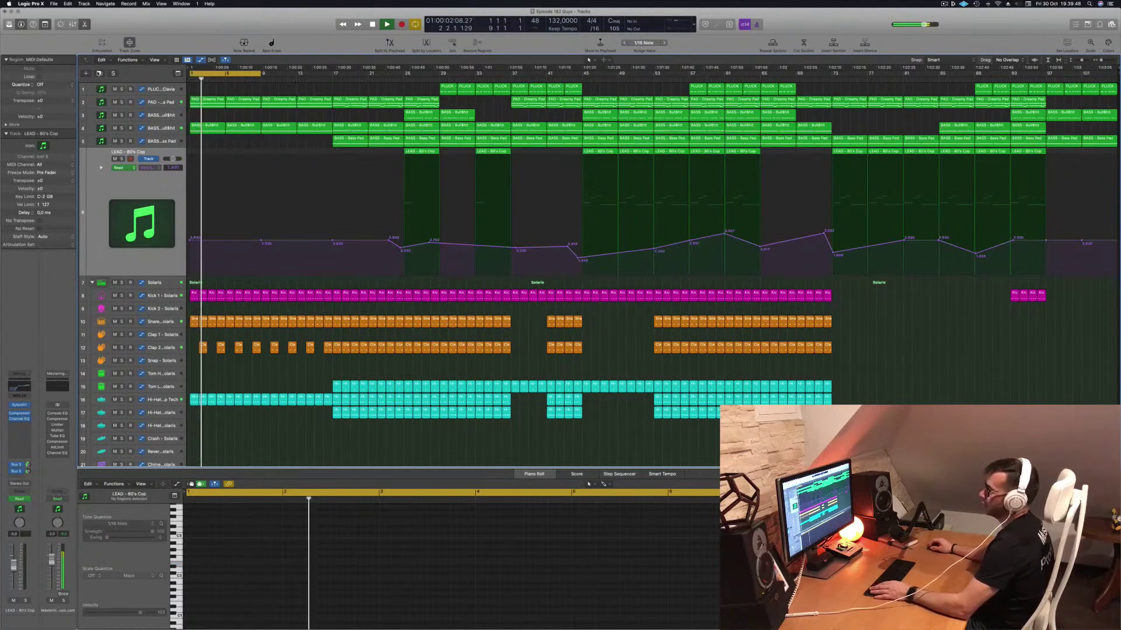
click(100, 73)
key(Return)
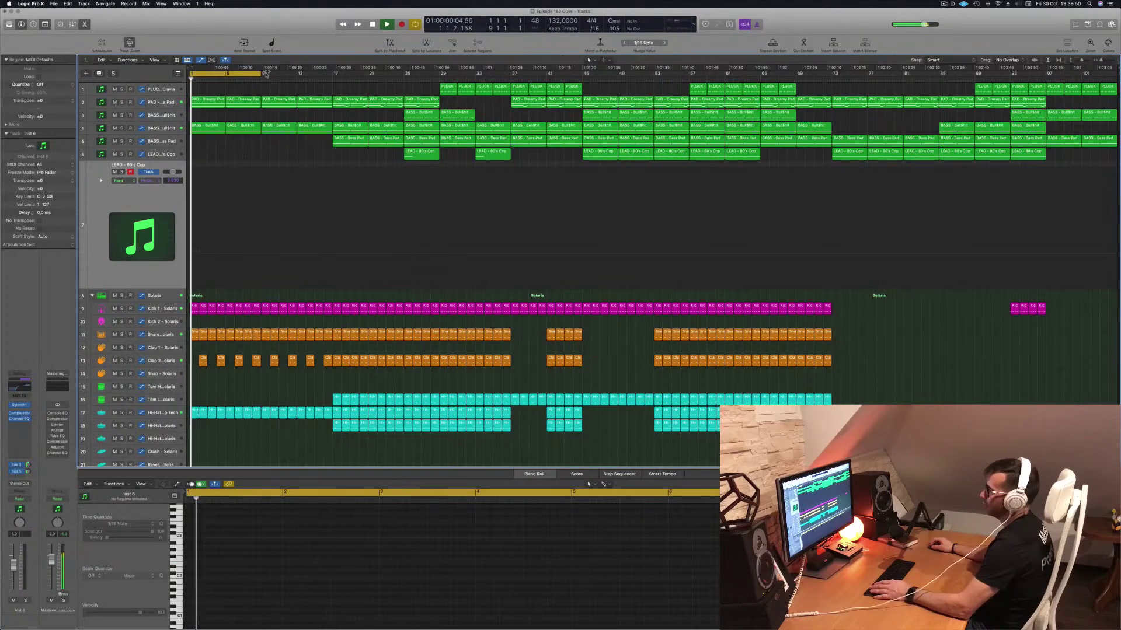
drag(261, 74, 331, 82)
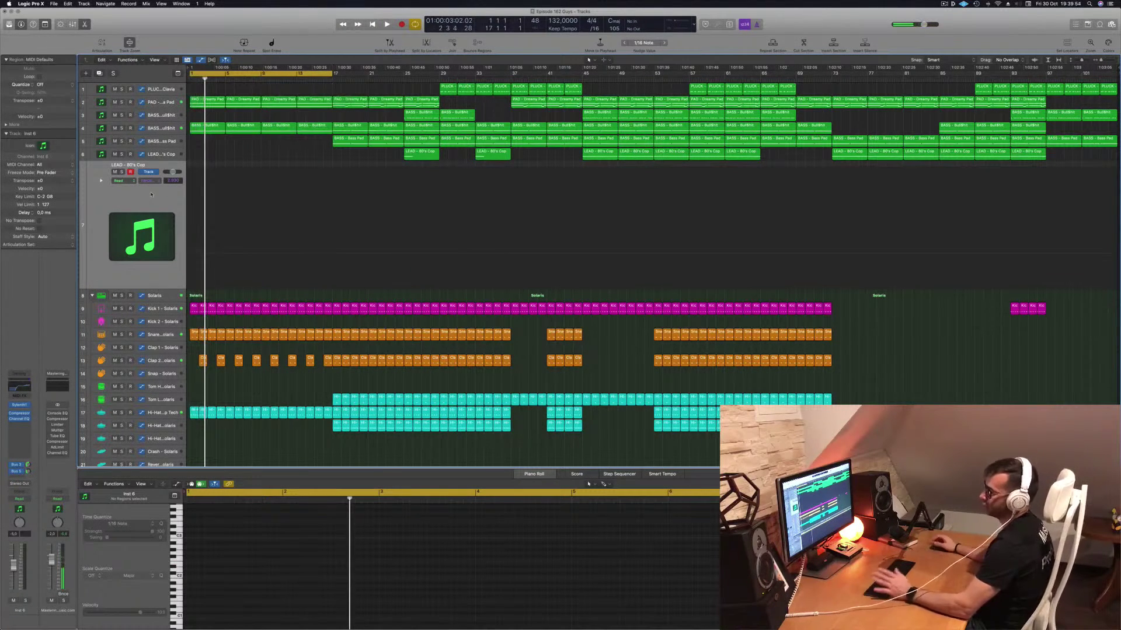
Load the 000-Mega Saw Riser With noise channel strip setting on the duplicated track.
click(27, 405)
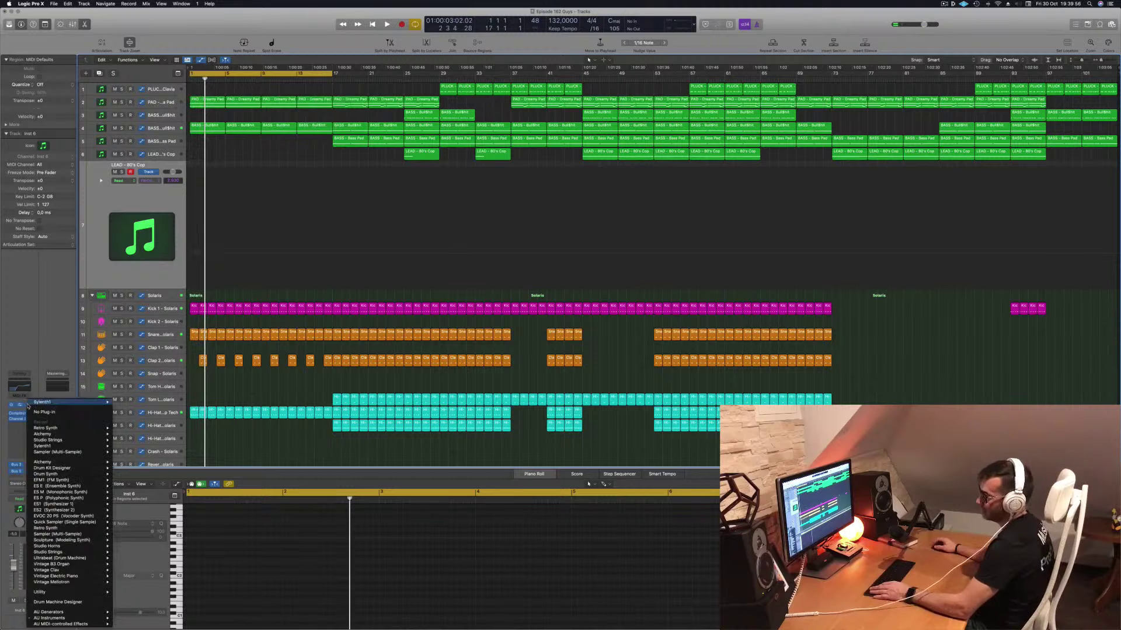
click(47, 366)
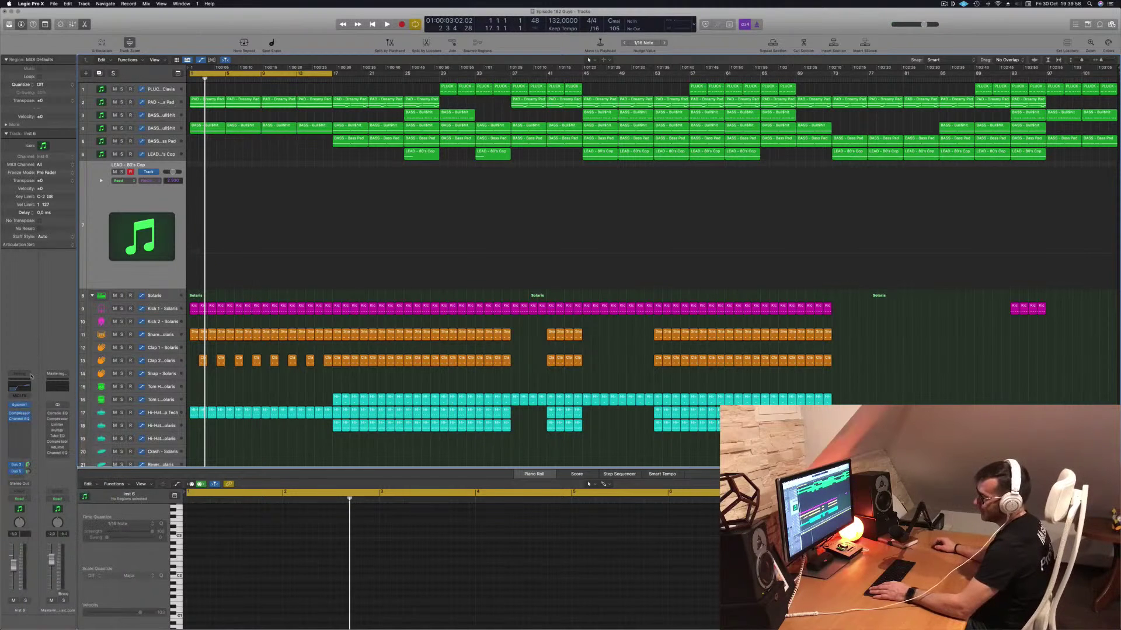
click(24, 374)
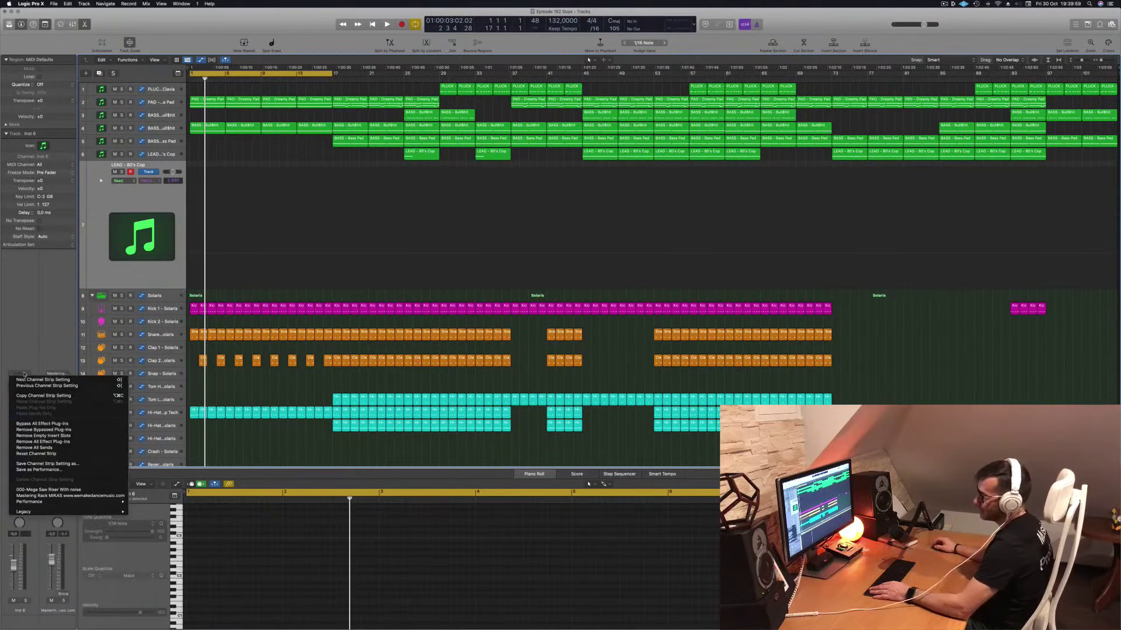
click(91, 490)
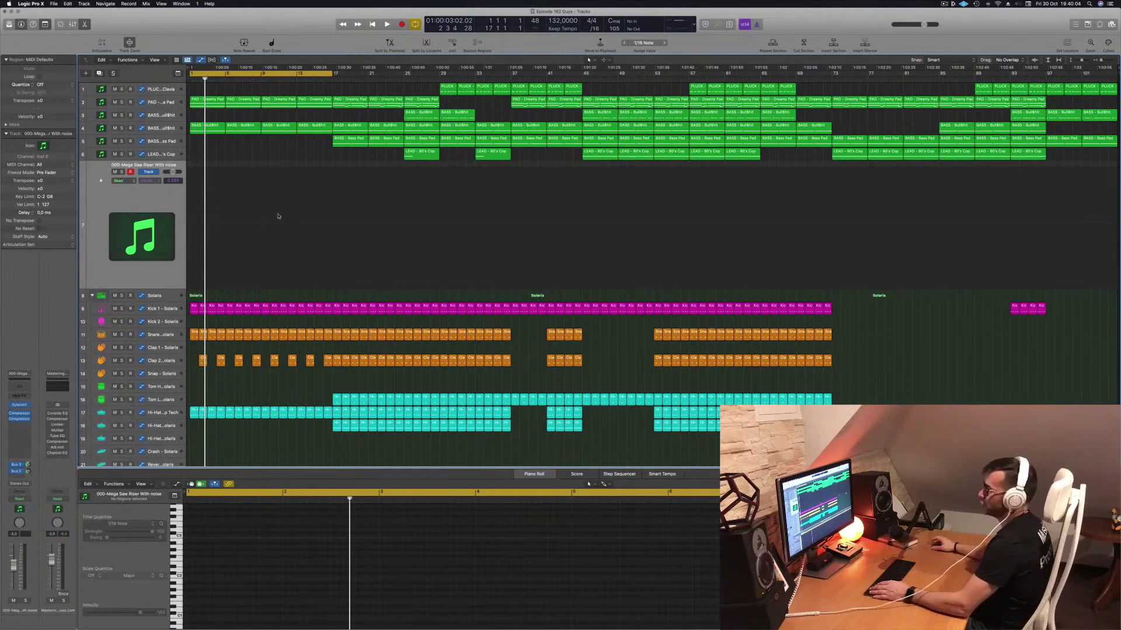
Copy the bar 1 bass region onto the riser track and replace its automation with a lowered flat level.
drag(207, 129, 206, 171)
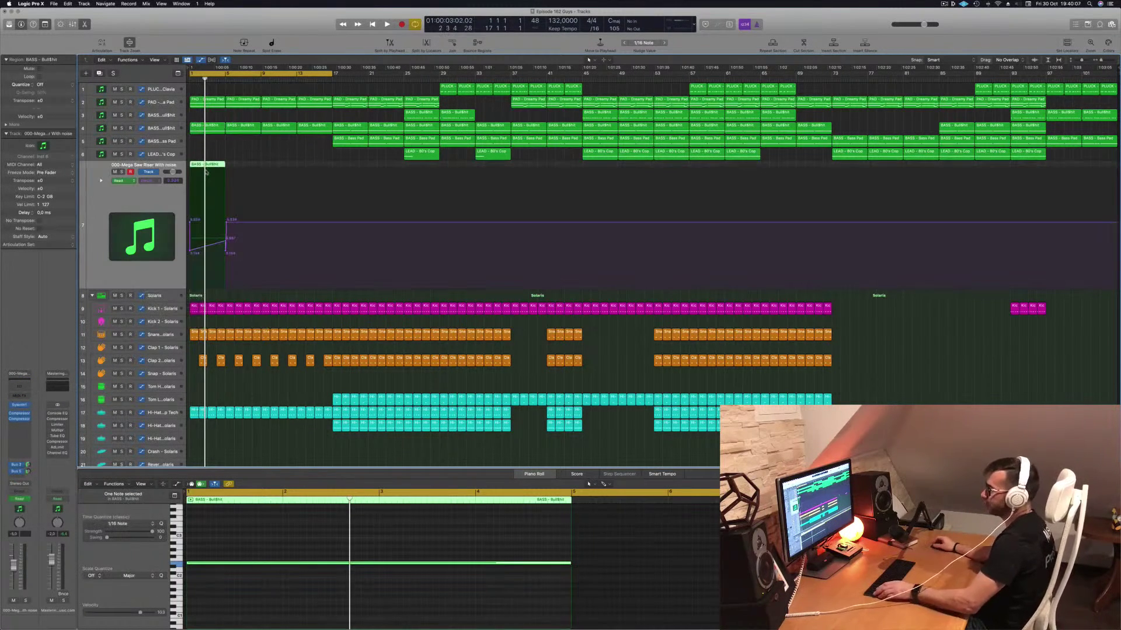
click(232, 224)
click(190, 226)
drag(191, 224, 188, 240)
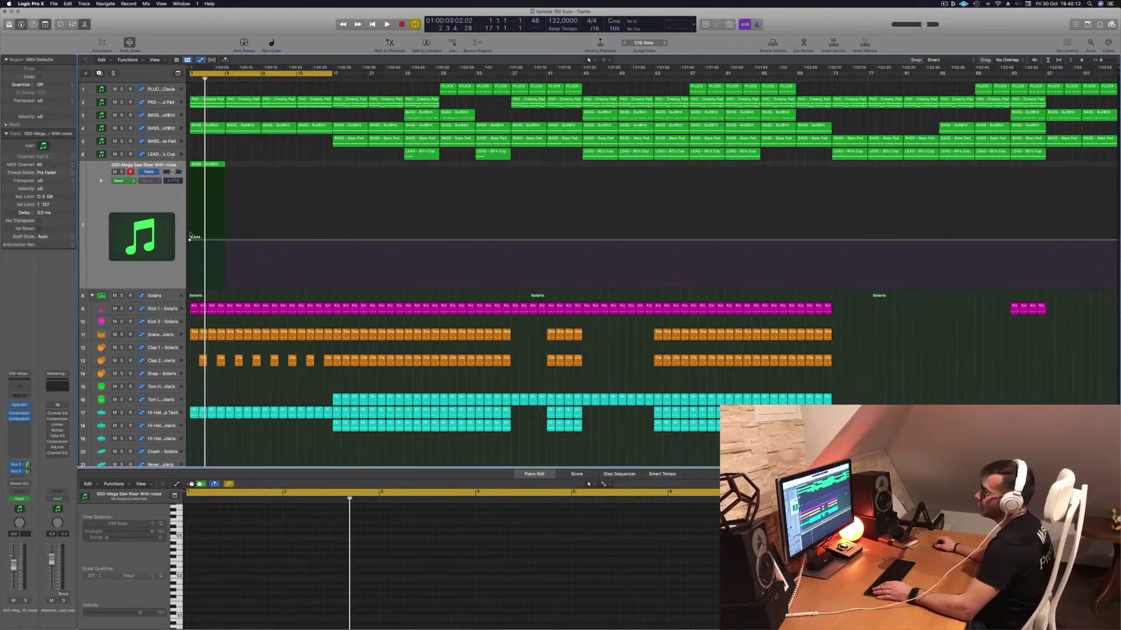
drag(189, 239, 189, 244)
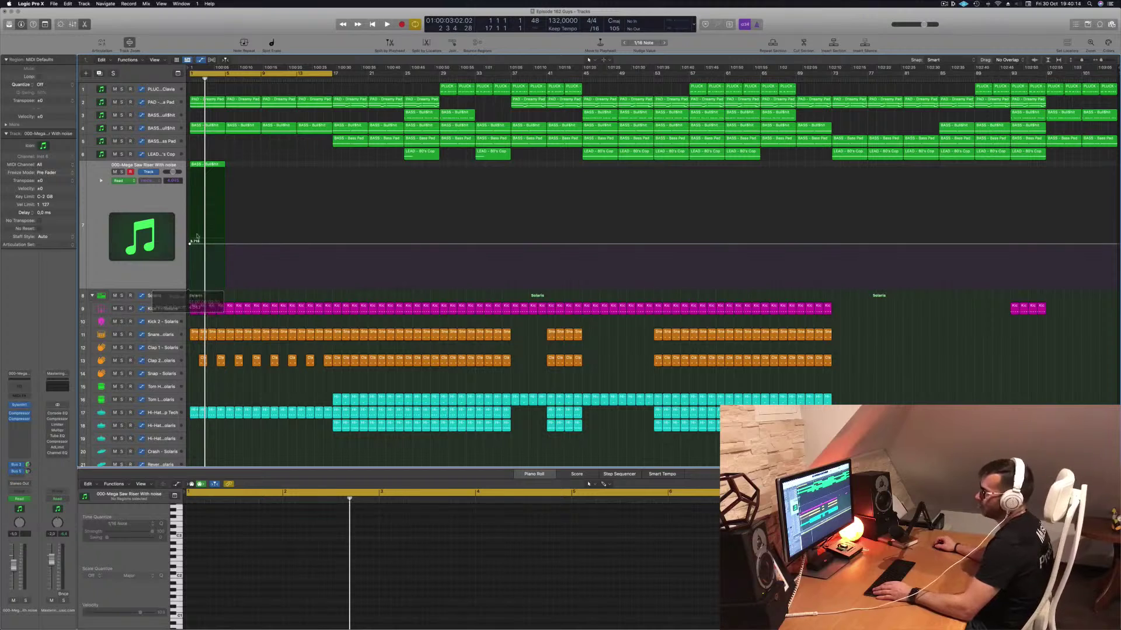
Extend the riser region to bar 17 and lengthen its note to fill the region.
drag(225, 166, 329, 177)
drag(467, 542, 441, 591)
ctrl+alt+click(441, 592)
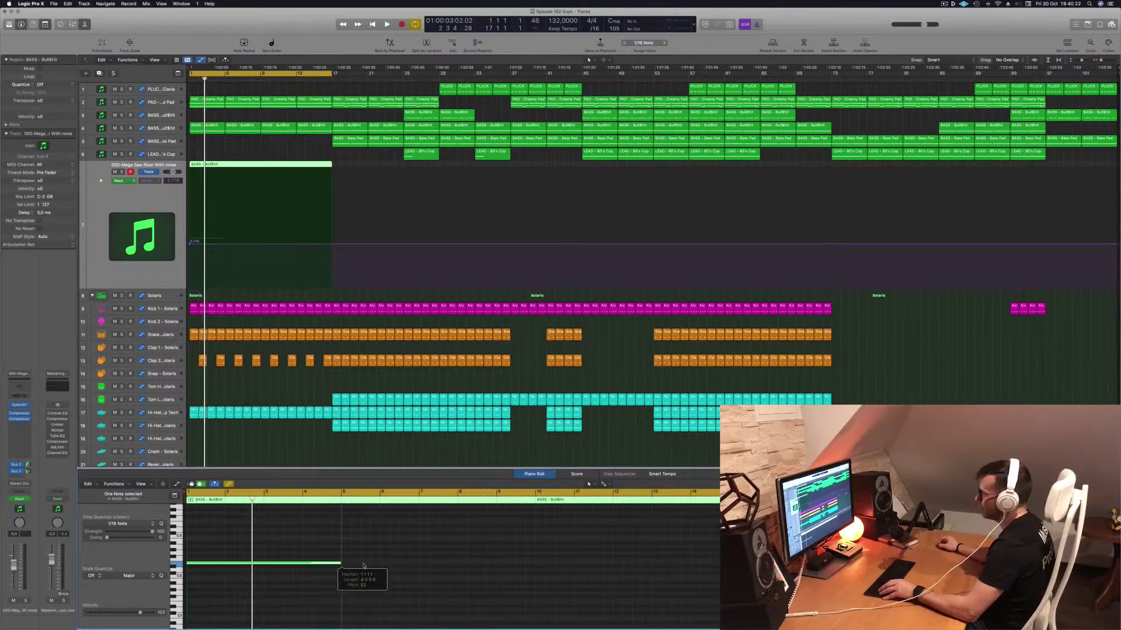
drag(363, 565, 724, 564)
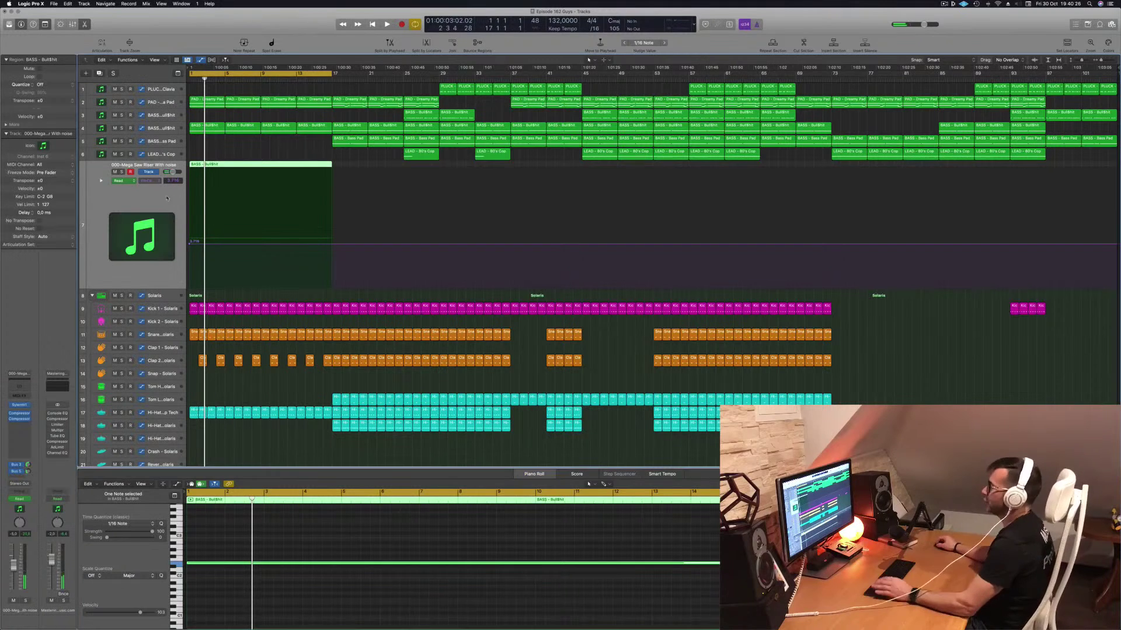
Raise the riser track's flat automation level while playing the intro from the start.
key(Return)
key(space)
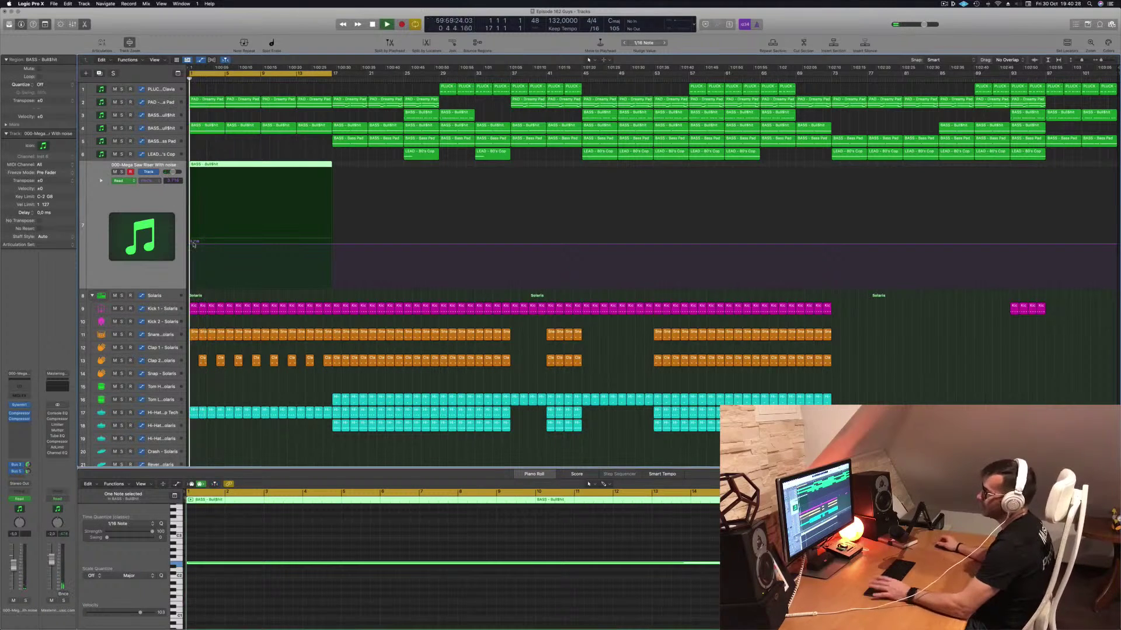
drag(191, 243, 191, 232)
key(Return)
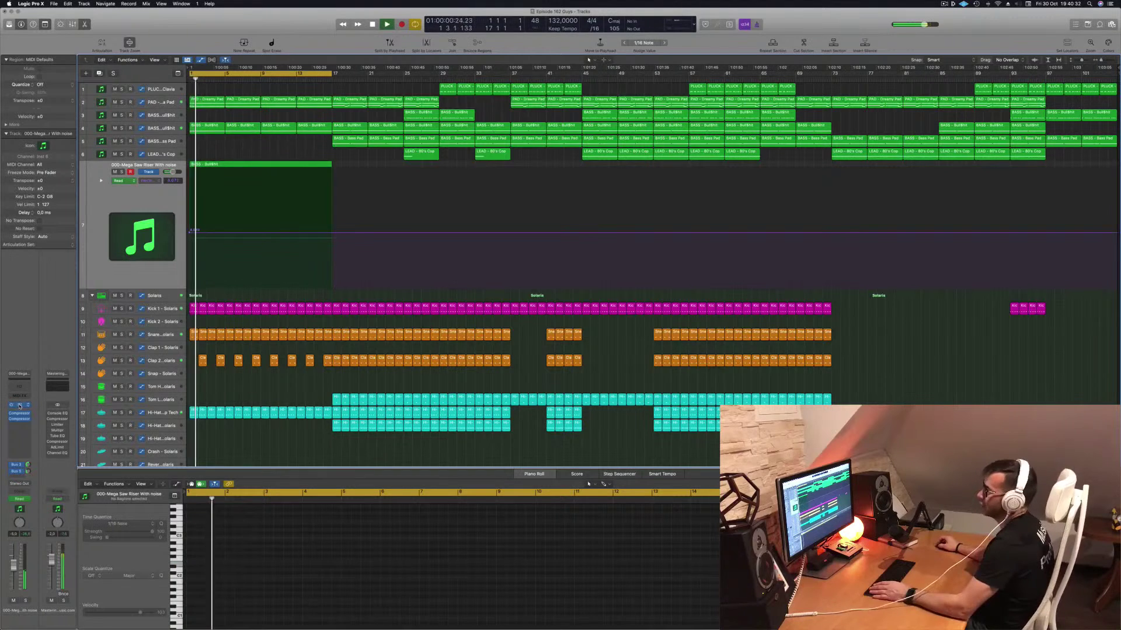
Open the riser's Sylenth1 instrument and audition its riser presets, switching to Tizer 10 Sub Riser.
click(19, 405)
key(space)
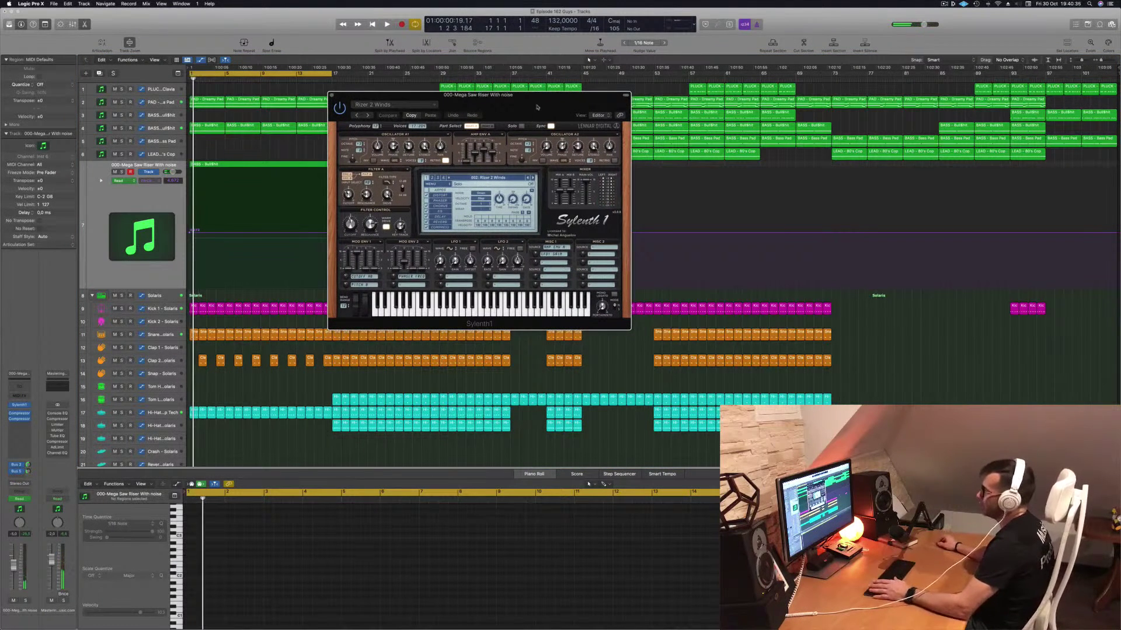
drag(538, 107, 481, 130)
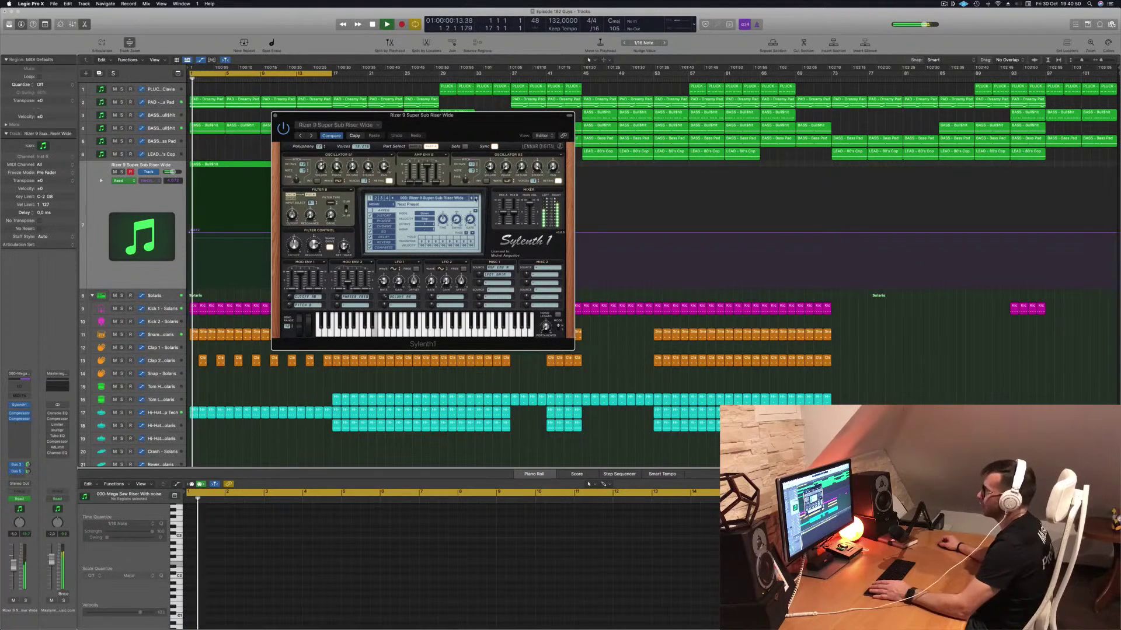
click(477, 198)
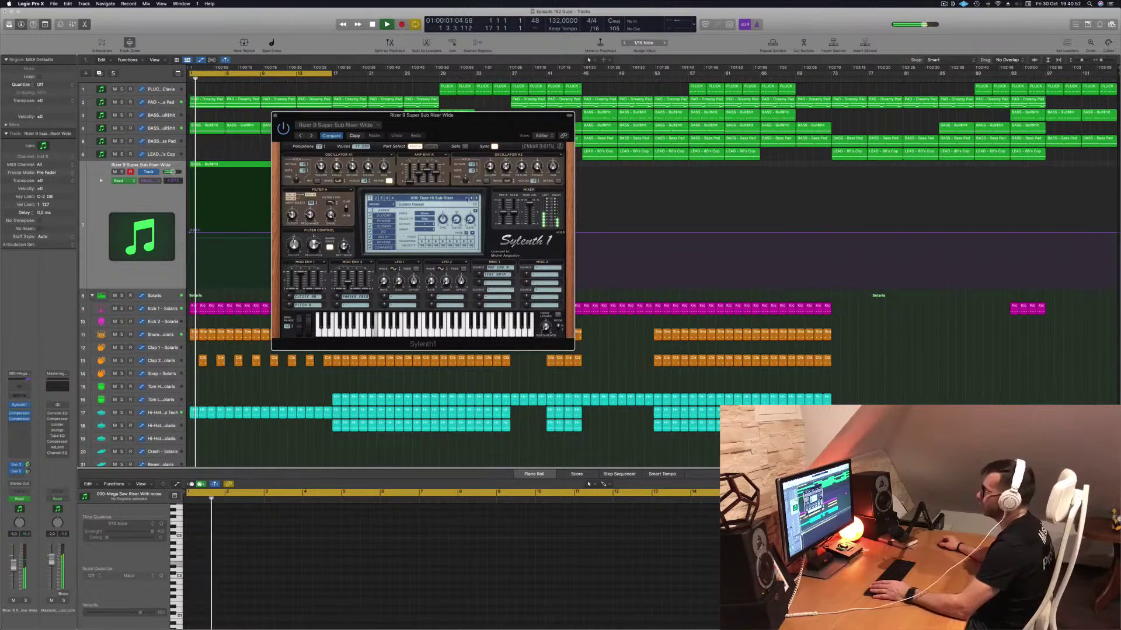
drag(465, 126, 518, 154)
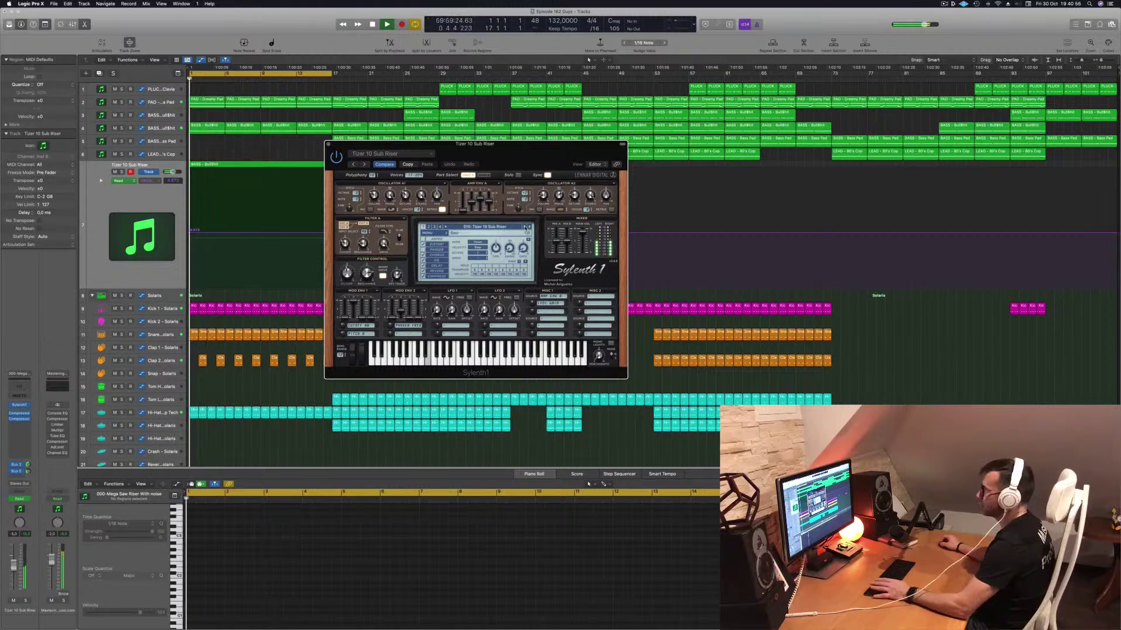
Lower the riser track's flat automation level and play the intro with the Tizer 10 Sub Riser sound.
drag(402, 151, 557, 164)
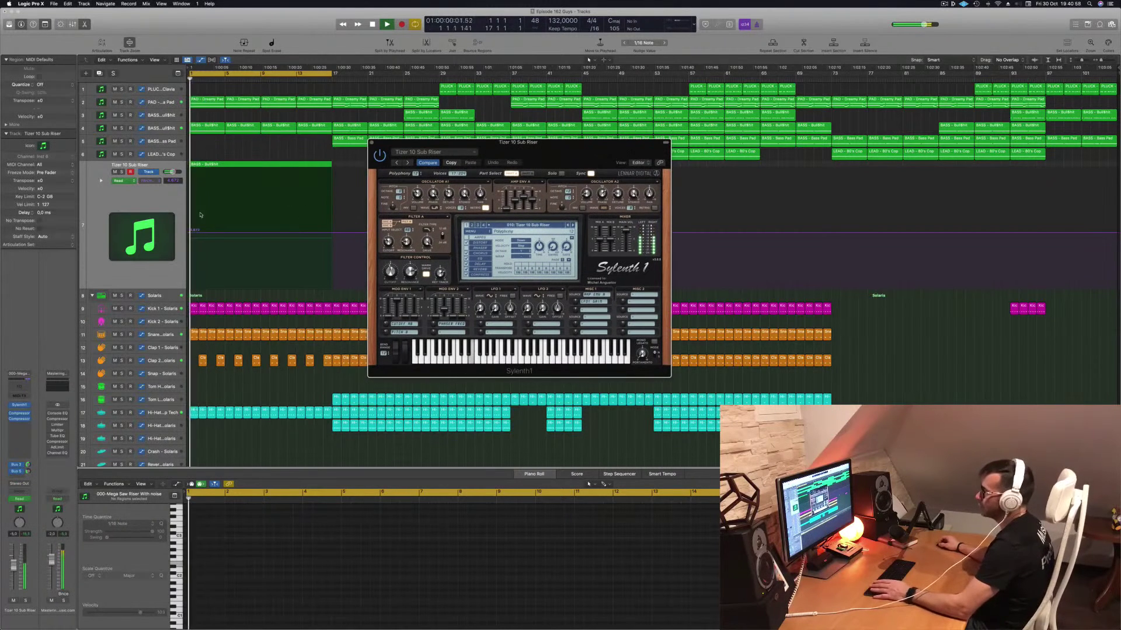
drag(191, 232, 191, 271)
key(space)
Add a Channel EQ to the riser track with the low cut enabled at 240 Hz, 12 dB/Oct.
click(16, 388)
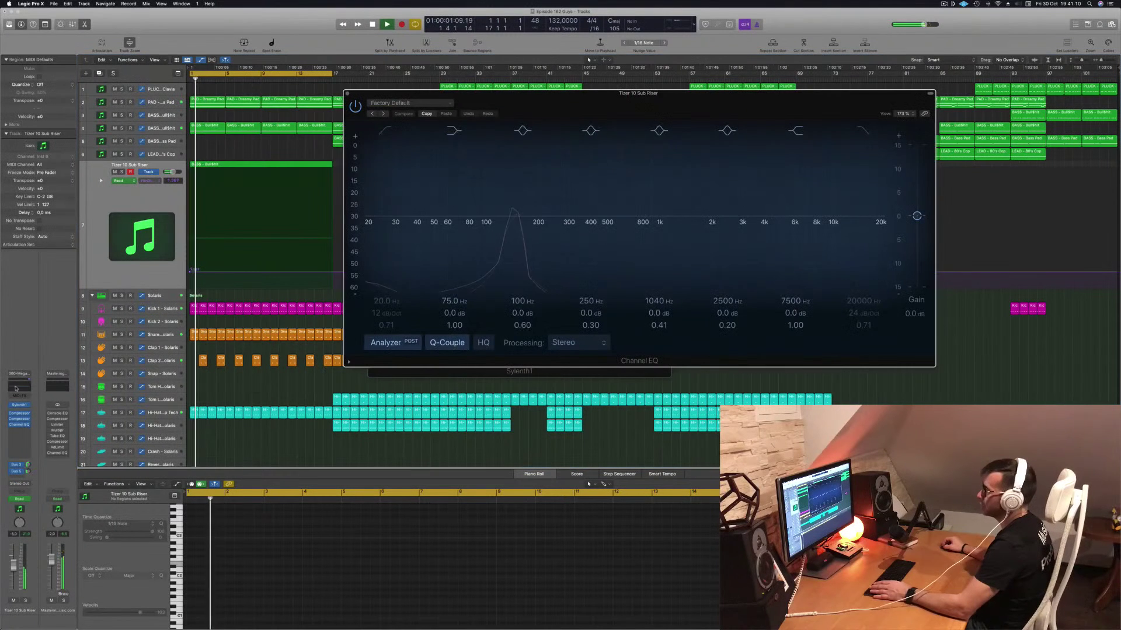
click(386, 127)
drag(388, 222, 572, 187)
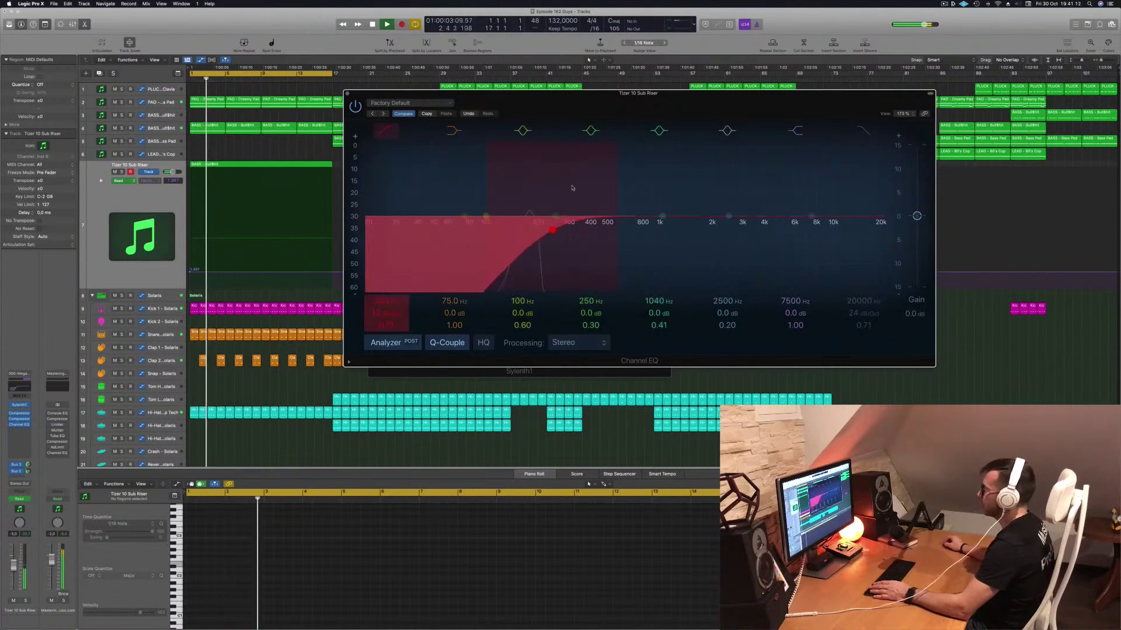
key(Return)
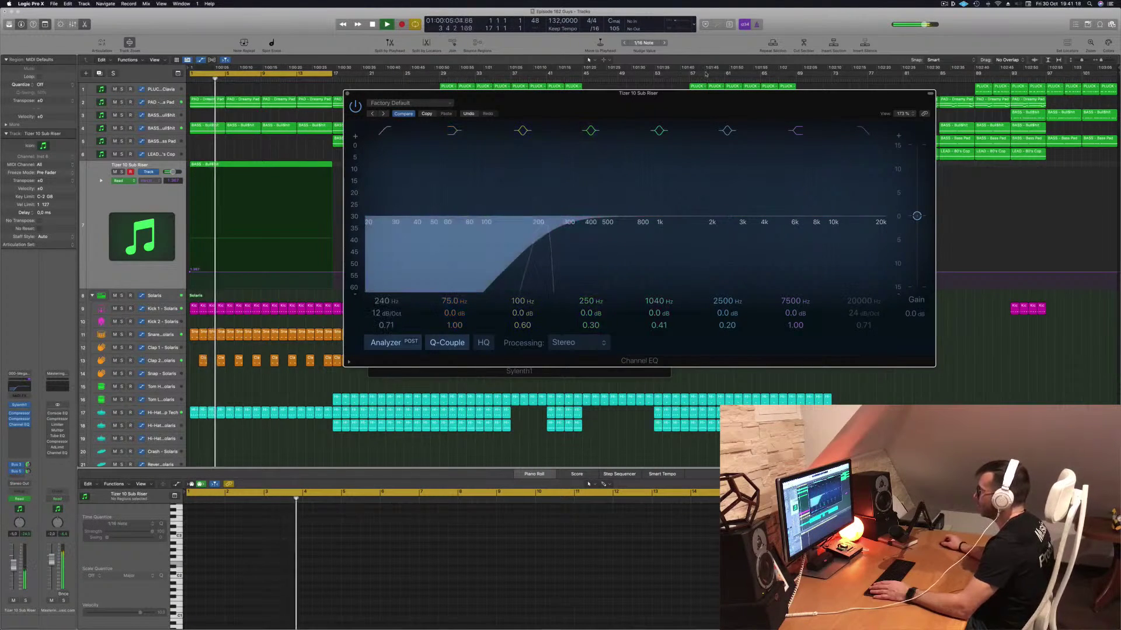
drag(583, 93, 748, 102)
click(512, 103)
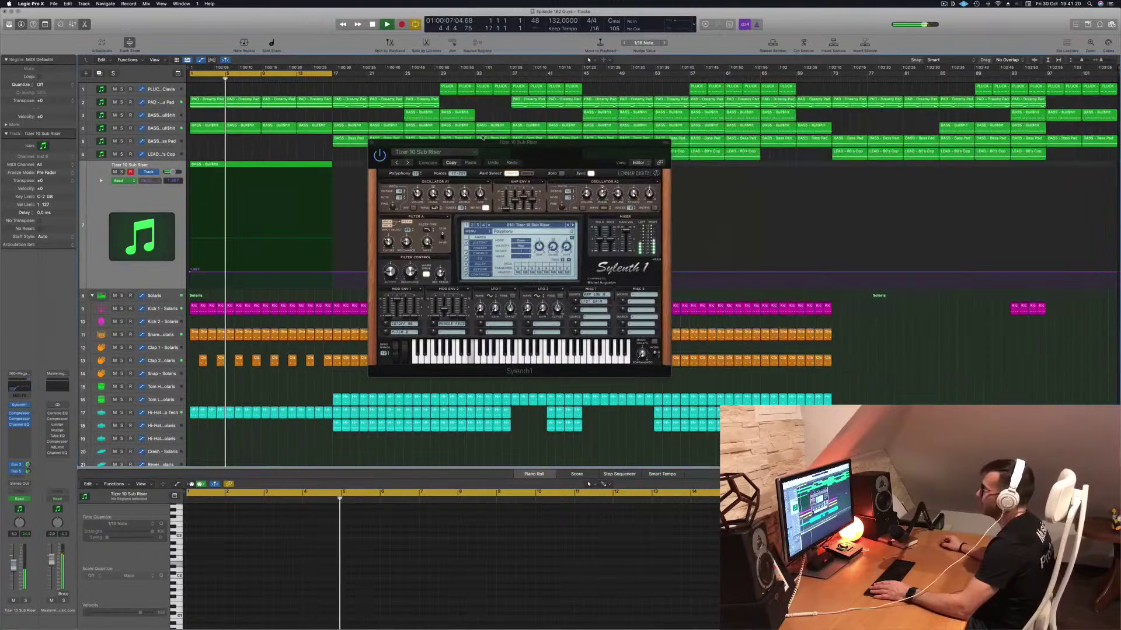
Shape the riser's automation into a steady ramp from its low level at bar 1 to a higher level at bar 17.
drag(519, 143, 770, 105)
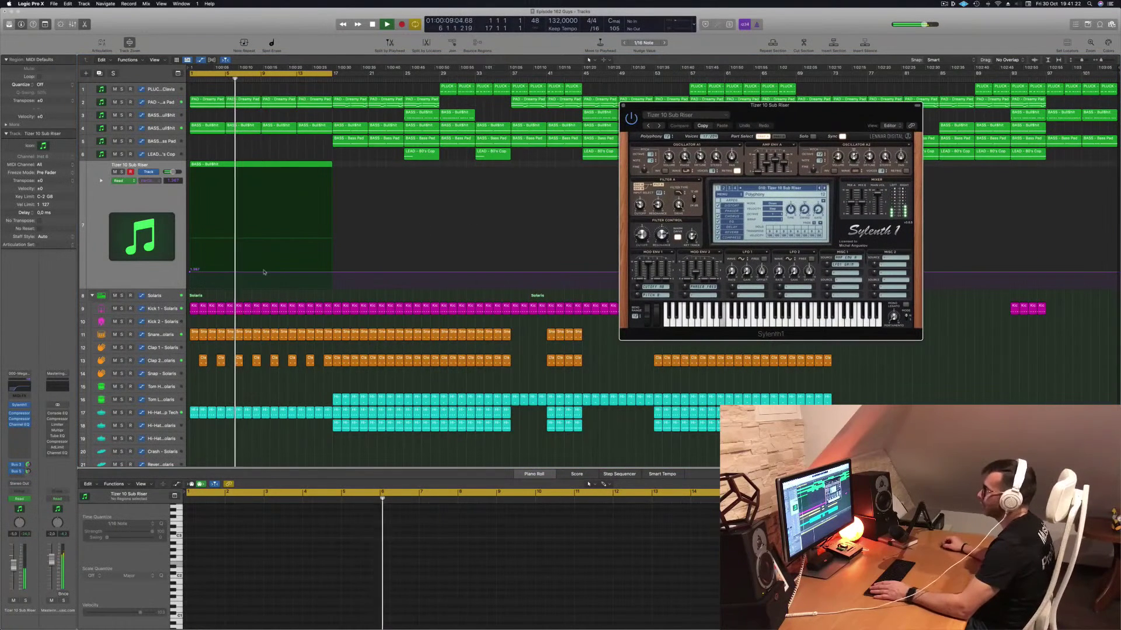
click(333, 273)
drag(333, 273, 335, 216)
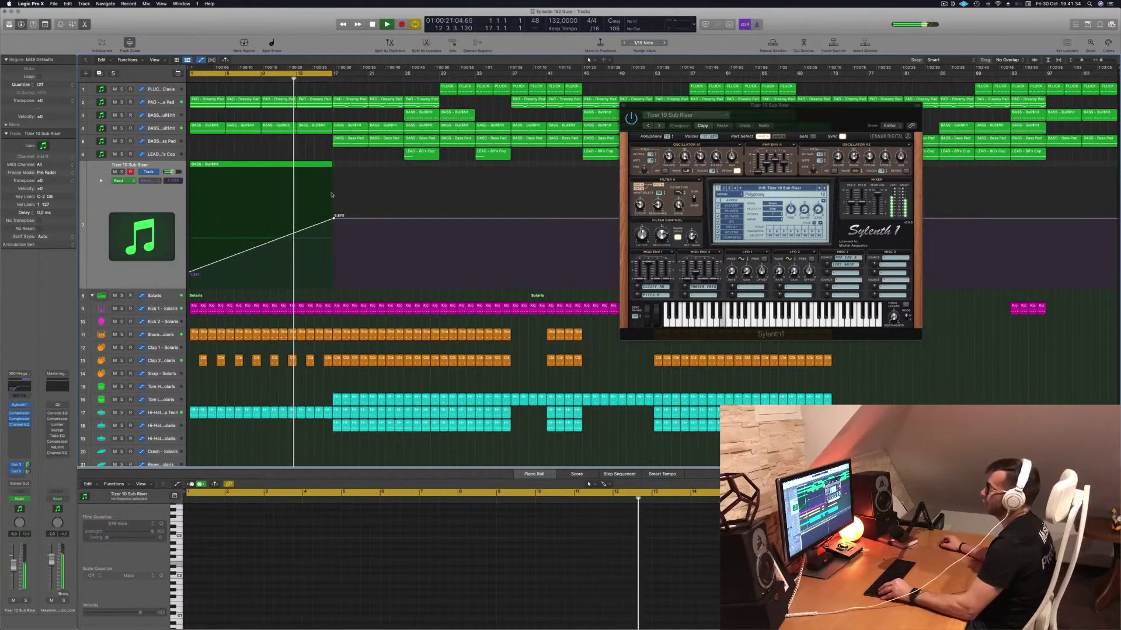
key(Return)
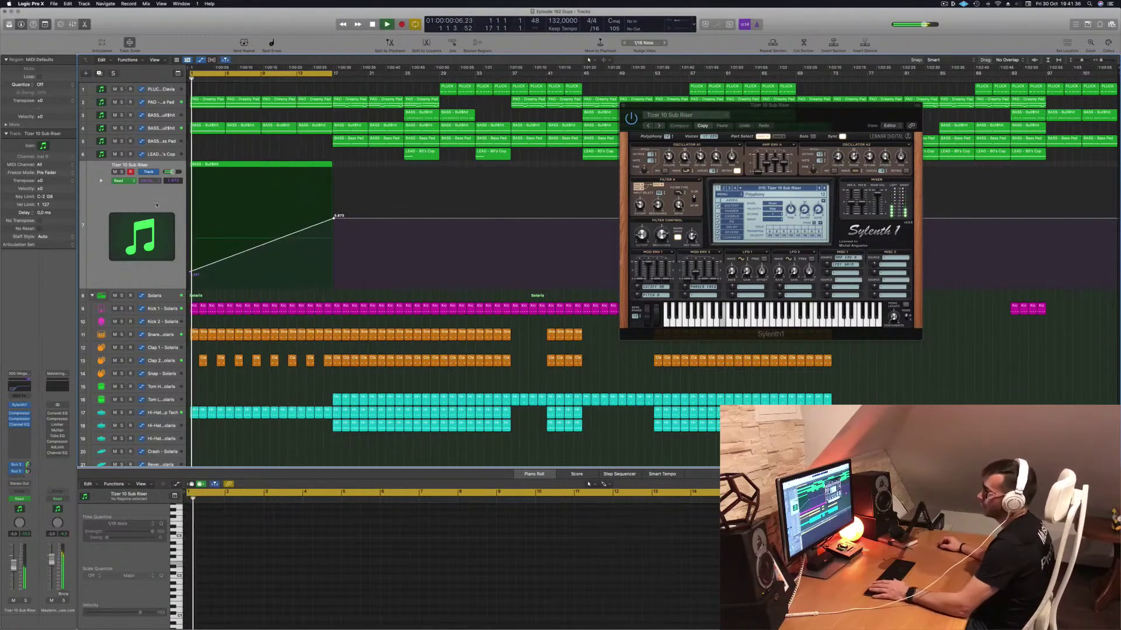
Set the side chain of the riser track's second Compressor to the Kick 1 - Solaris instrument (Inst 9).
click(263, 164)
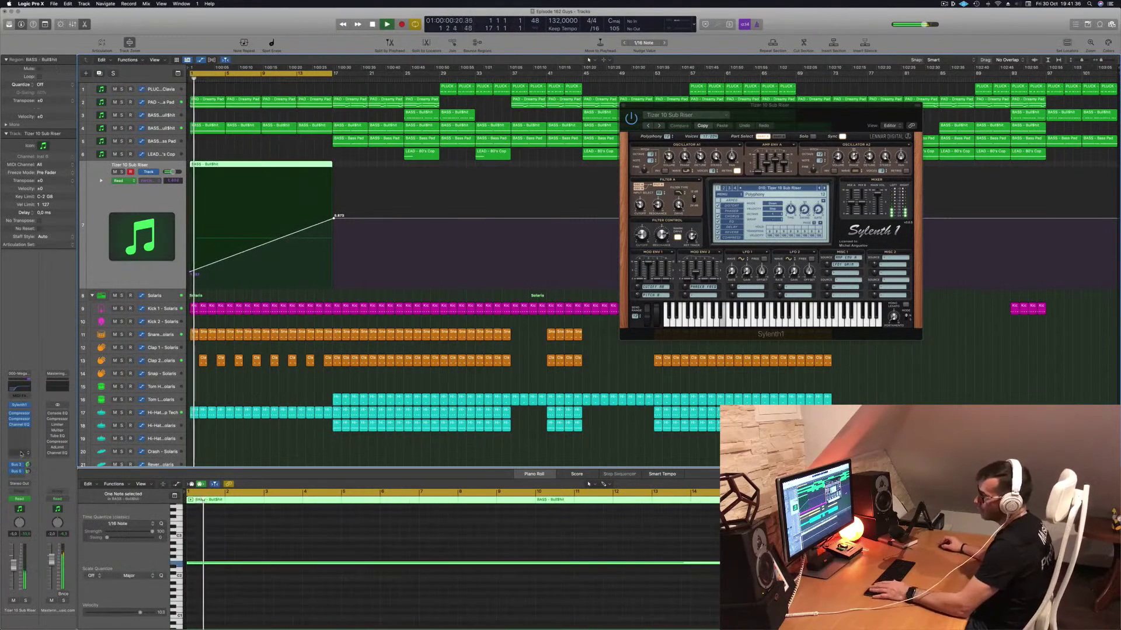
click(20, 419)
key(Return)
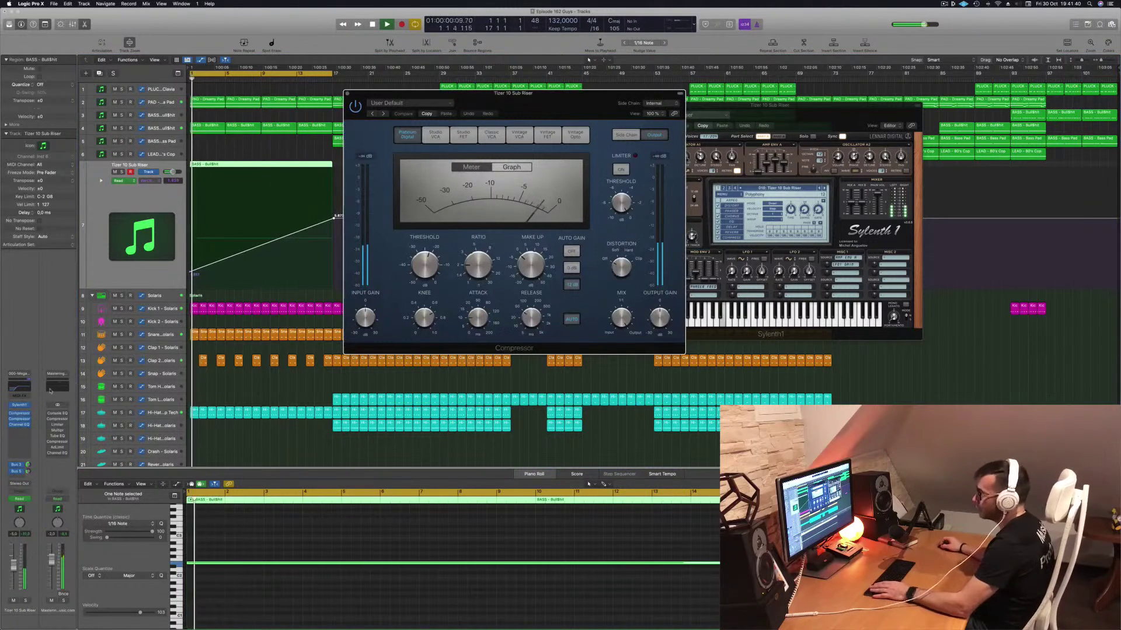
click(20, 418)
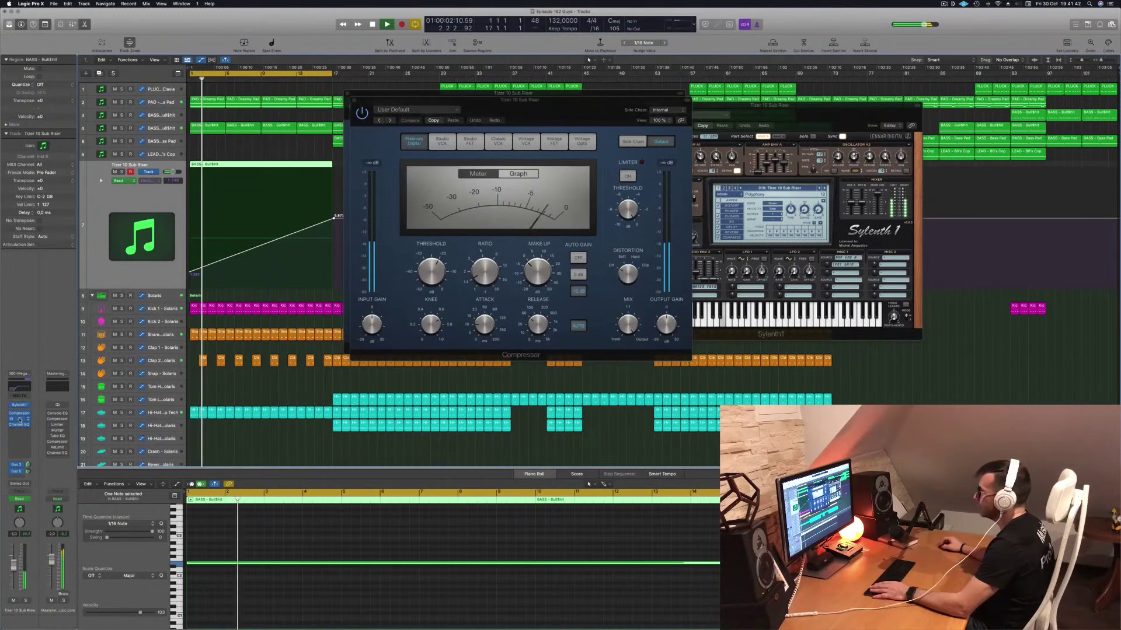
click(668, 111)
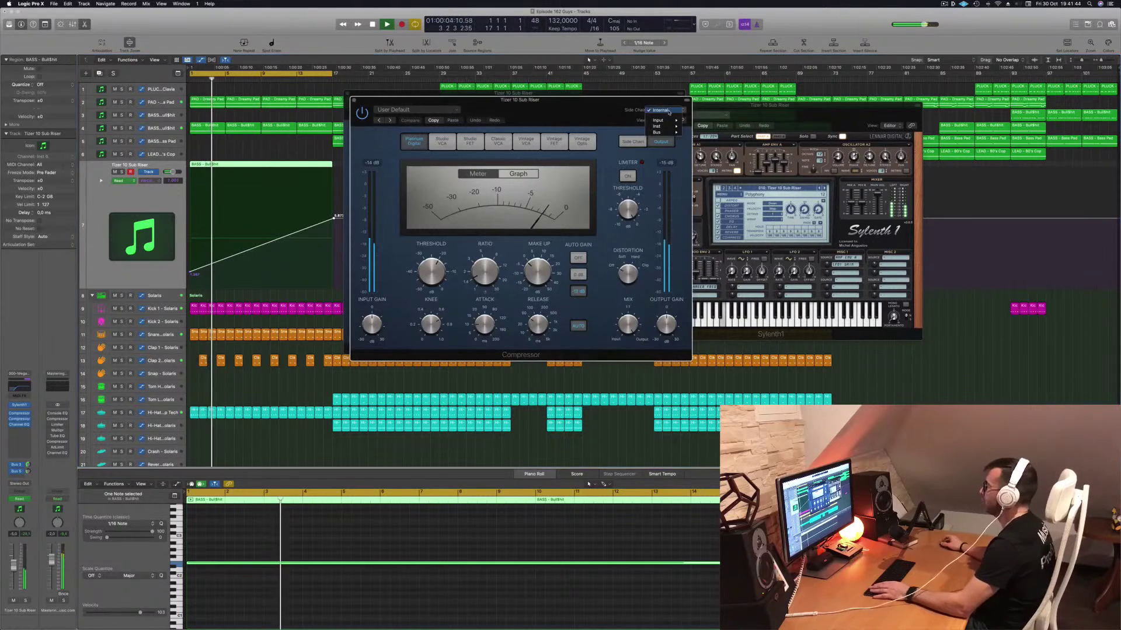
mouse_move(673, 127)
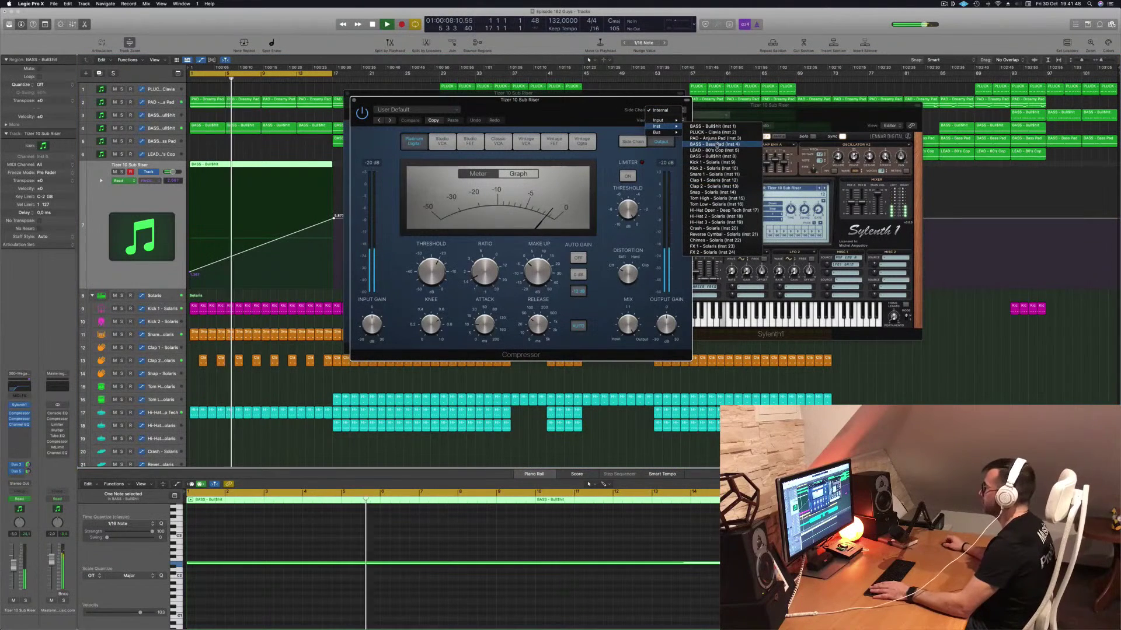
click(712, 162)
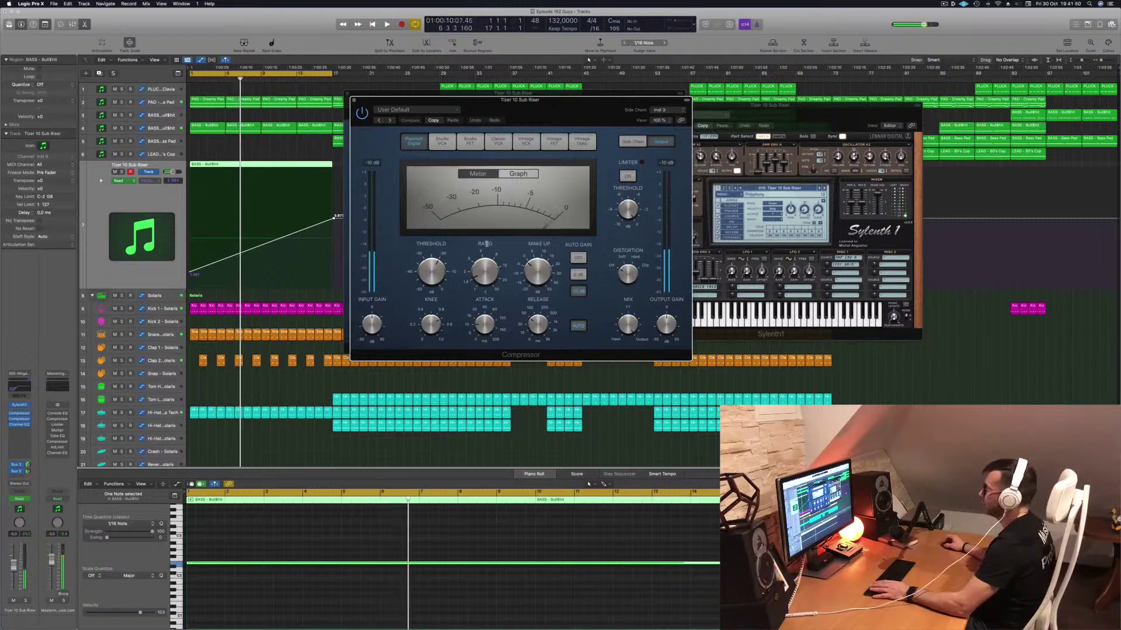
Adjust the threshold of the riser's side-chained compressor and close the riser's plug-in windows.
click(485, 250)
drag(485, 249, 485, 263)
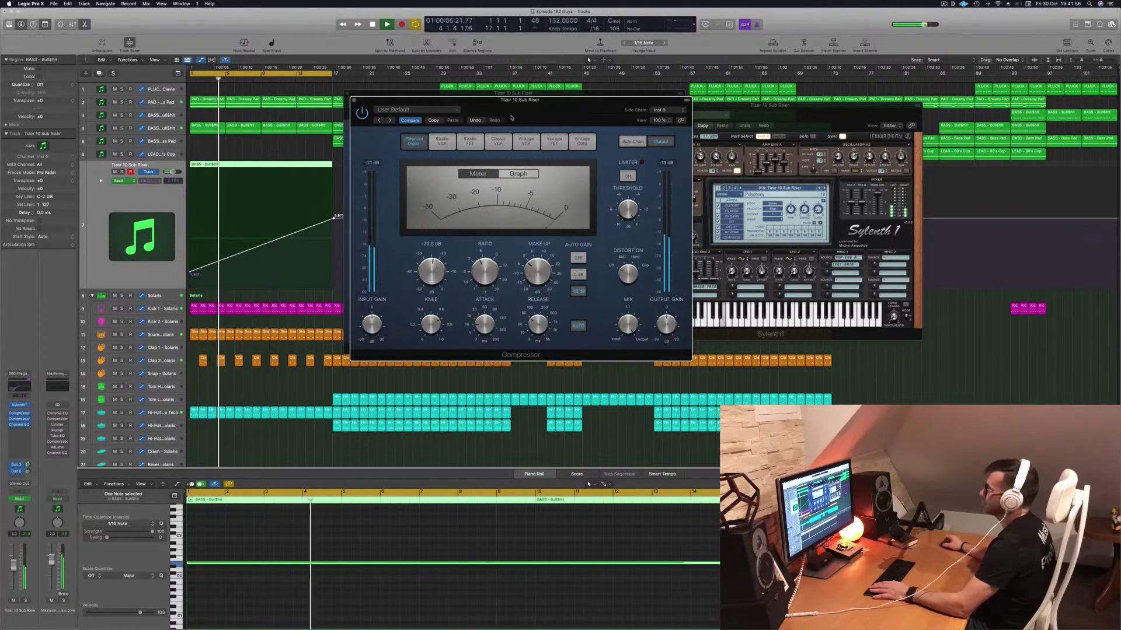
drag(566, 118, 655, 152)
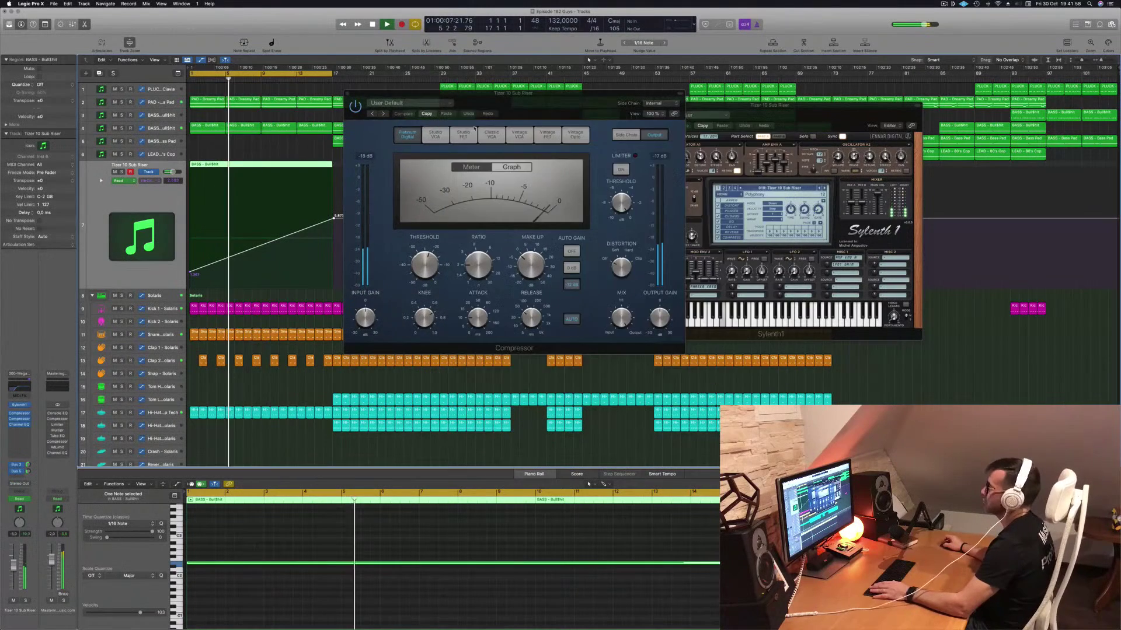
key(super+w)
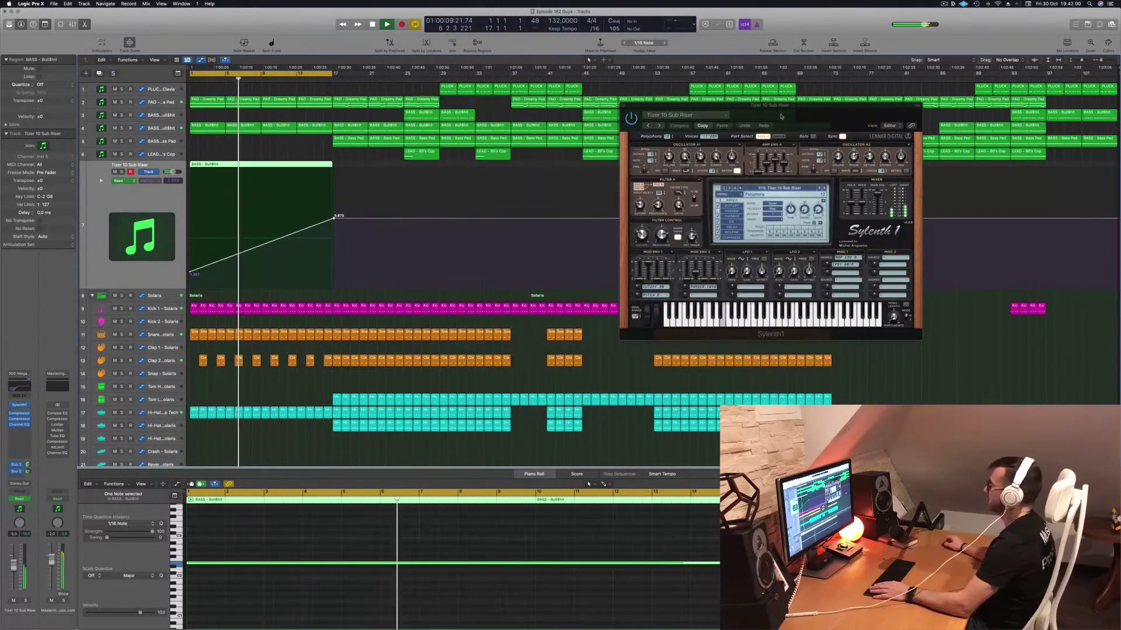
drag(660, 115, 503, 147)
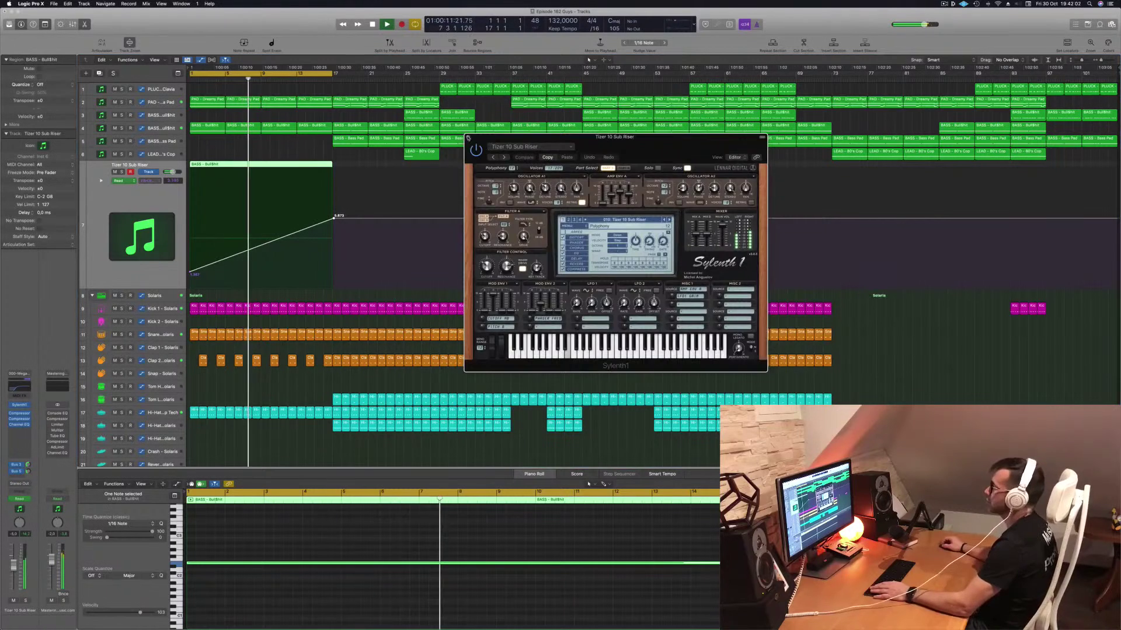
key(super+w)
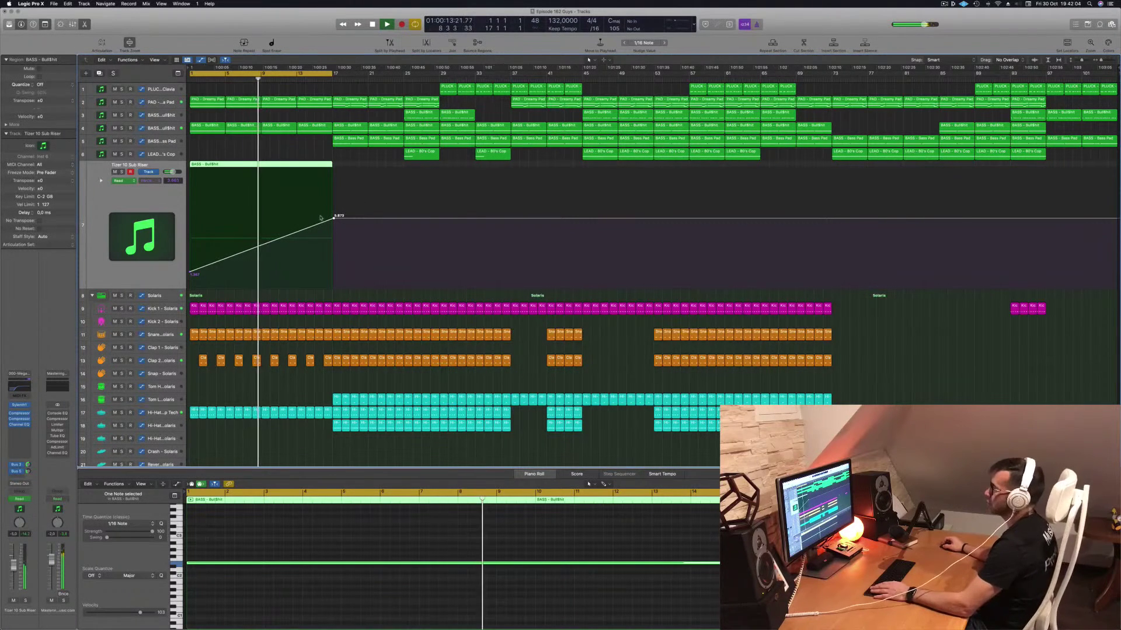
Add an automation point shortly before bar 17, raise the riser's end level for a steeper finish, and adjust its two bus sends.
click(320, 225)
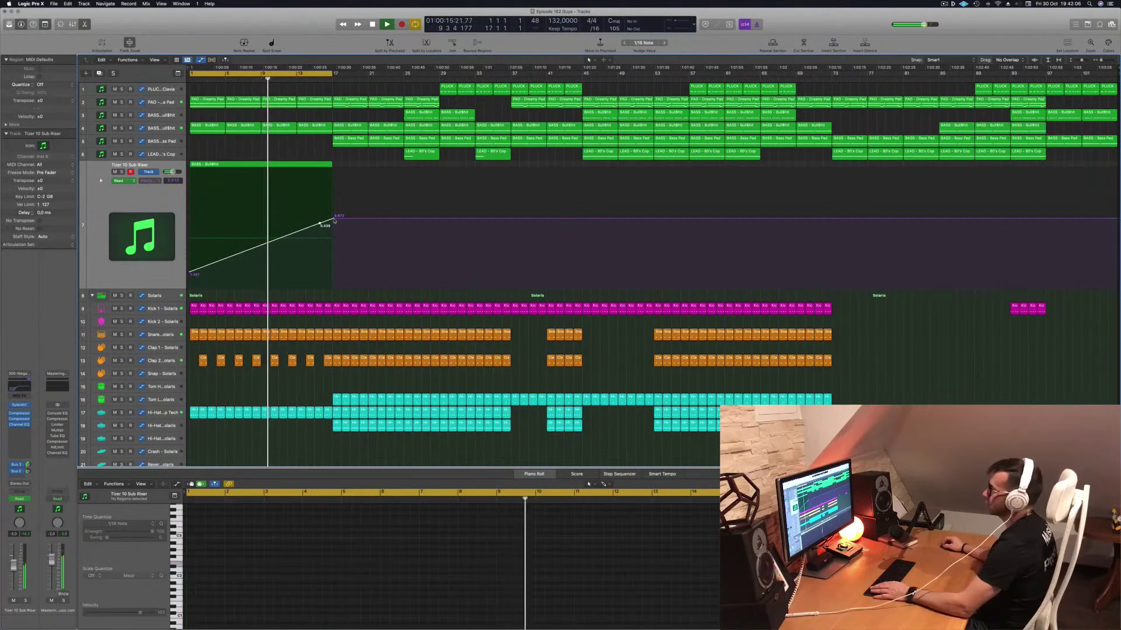
drag(333, 216, 333, 183)
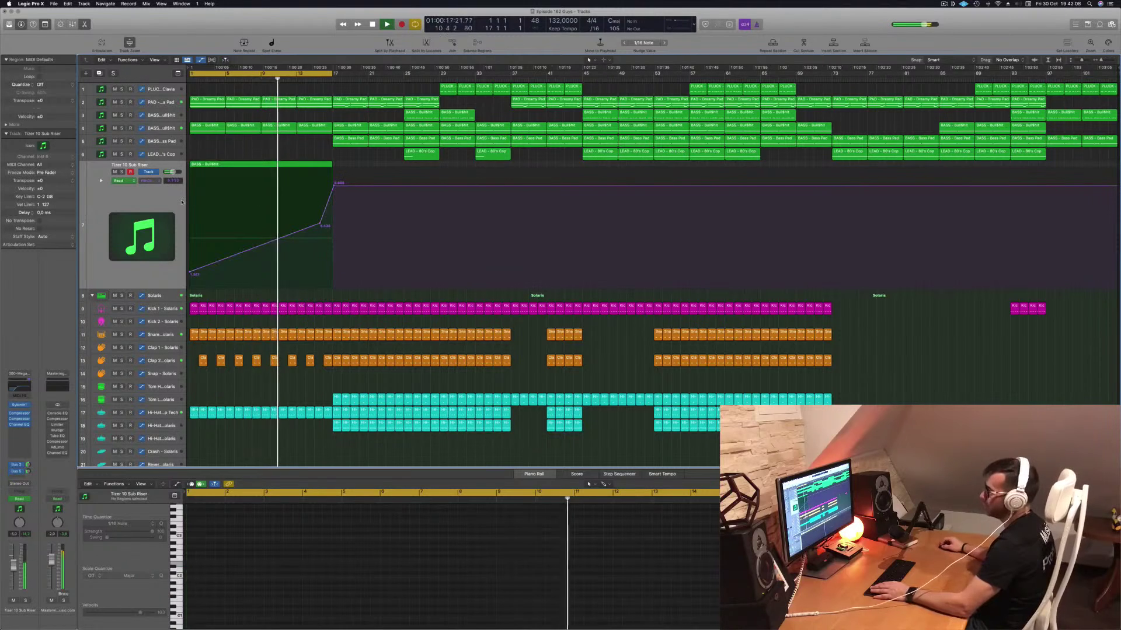
click(263, 193)
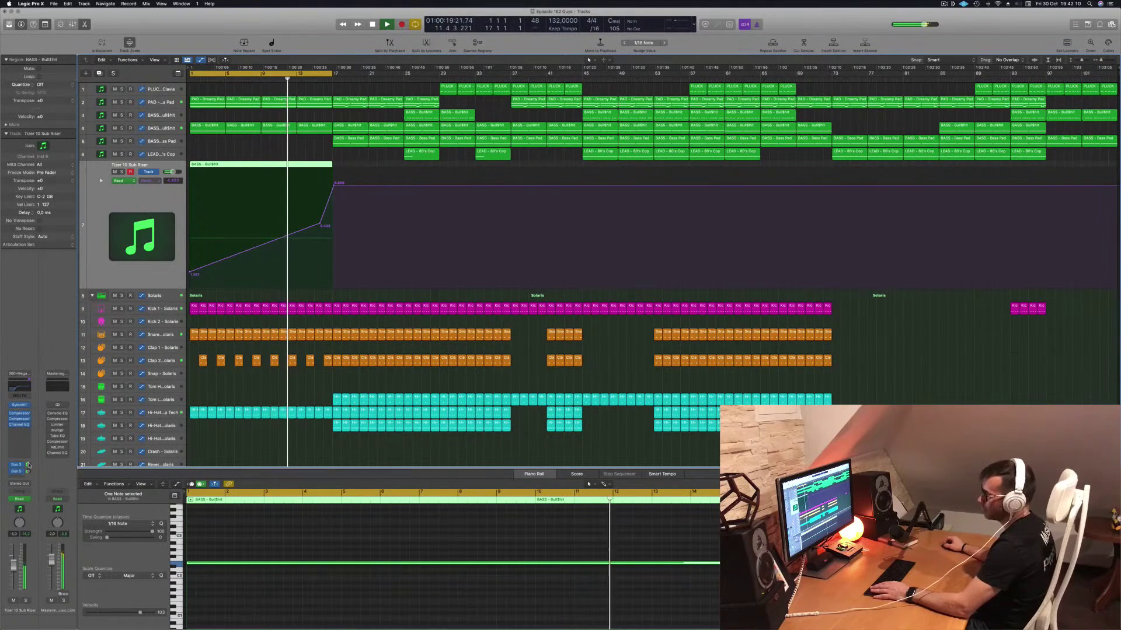
click(27, 466)
click(27, 471)
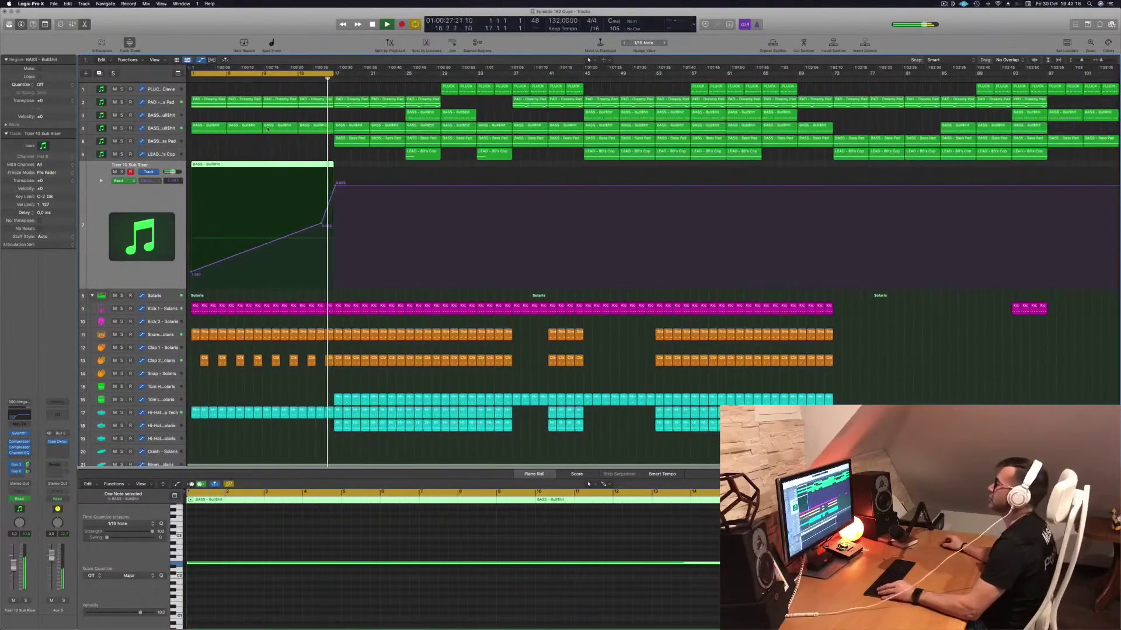
Repeat the 16-bar intro section across all tracks and extend the cycle range to bar 33.
key(super+Right)
key(super+Left)
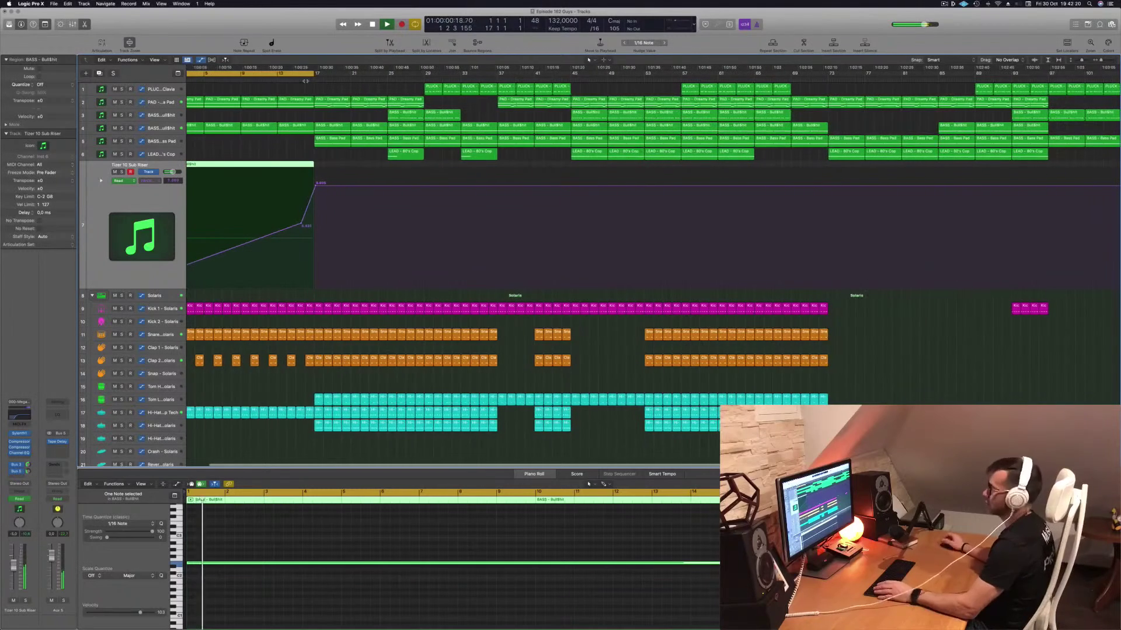
scroll(242, 148, left, 3)
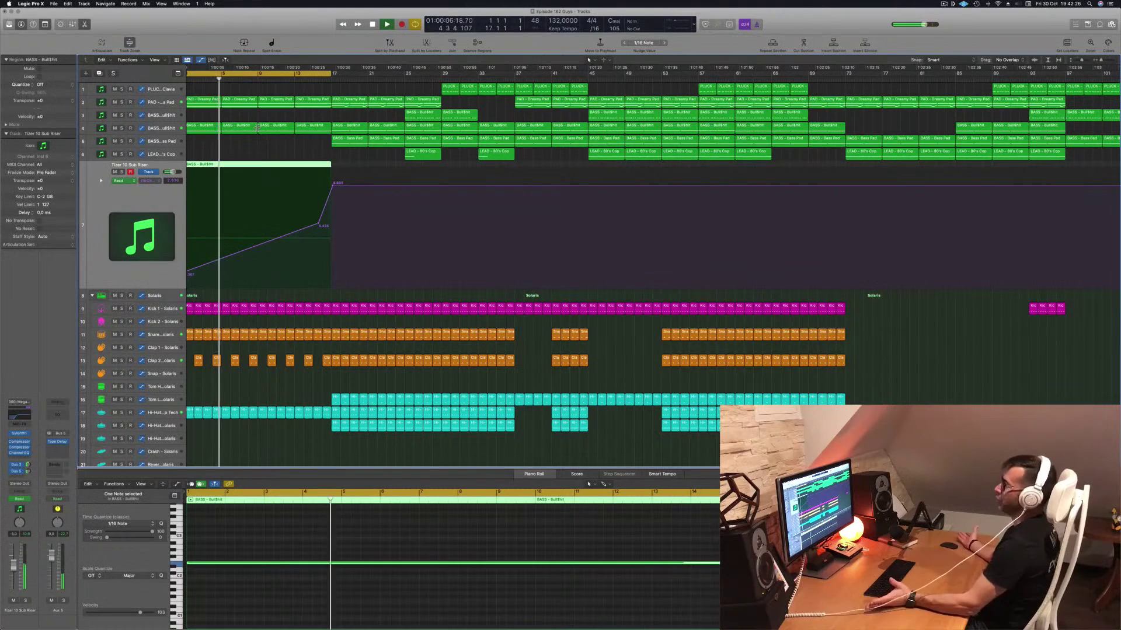
key(ctrl+super+r)
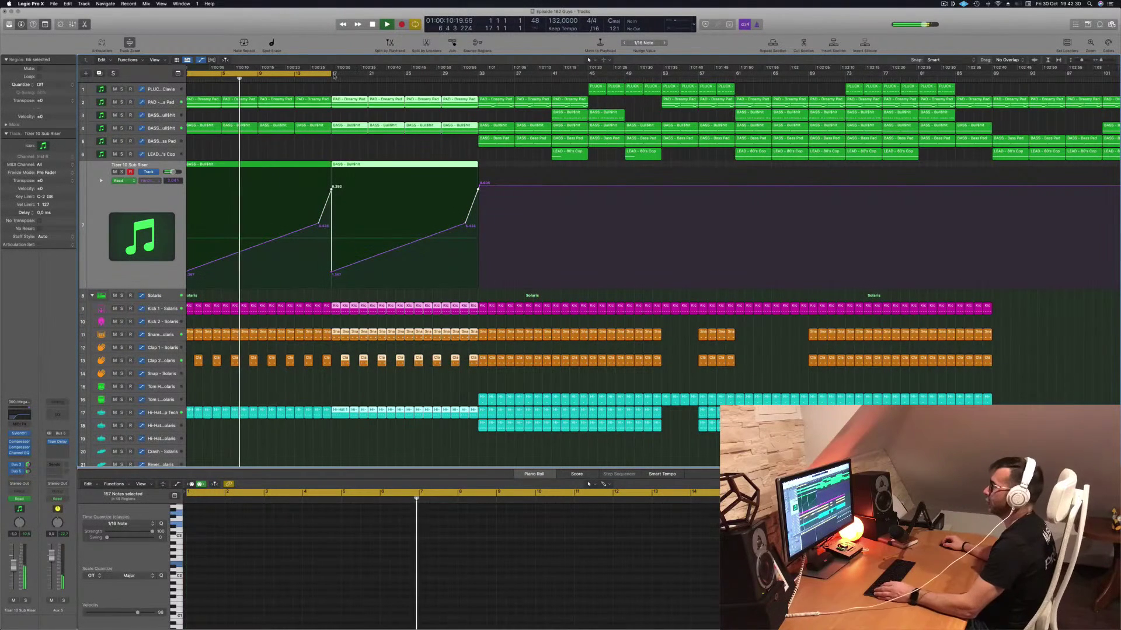
drag(334, 74, 426, 94)
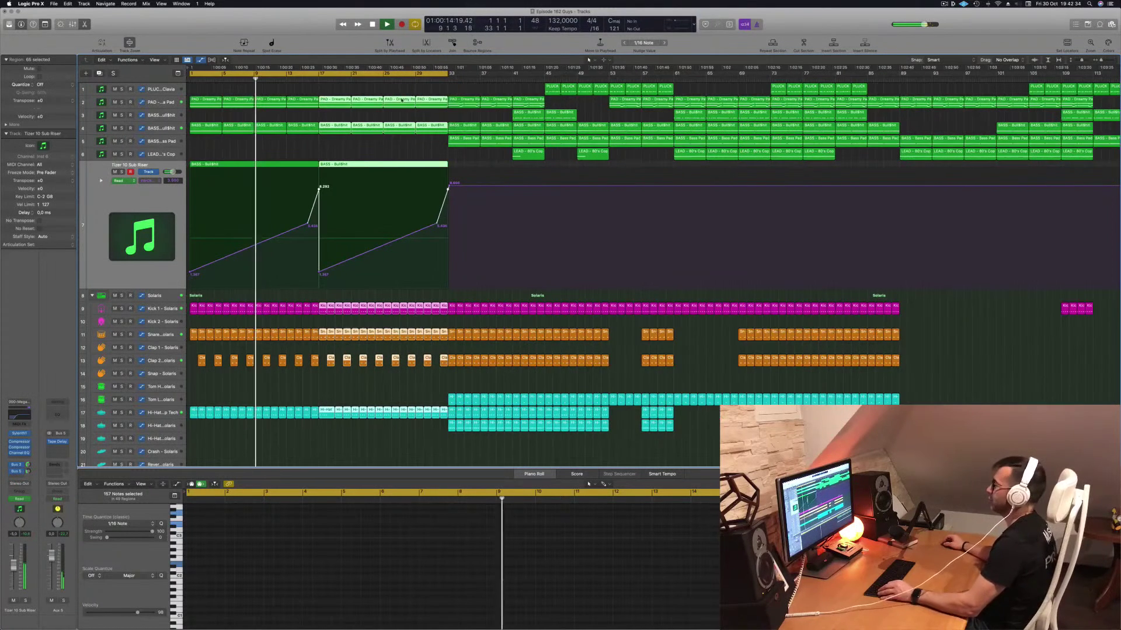
key(super+Left)
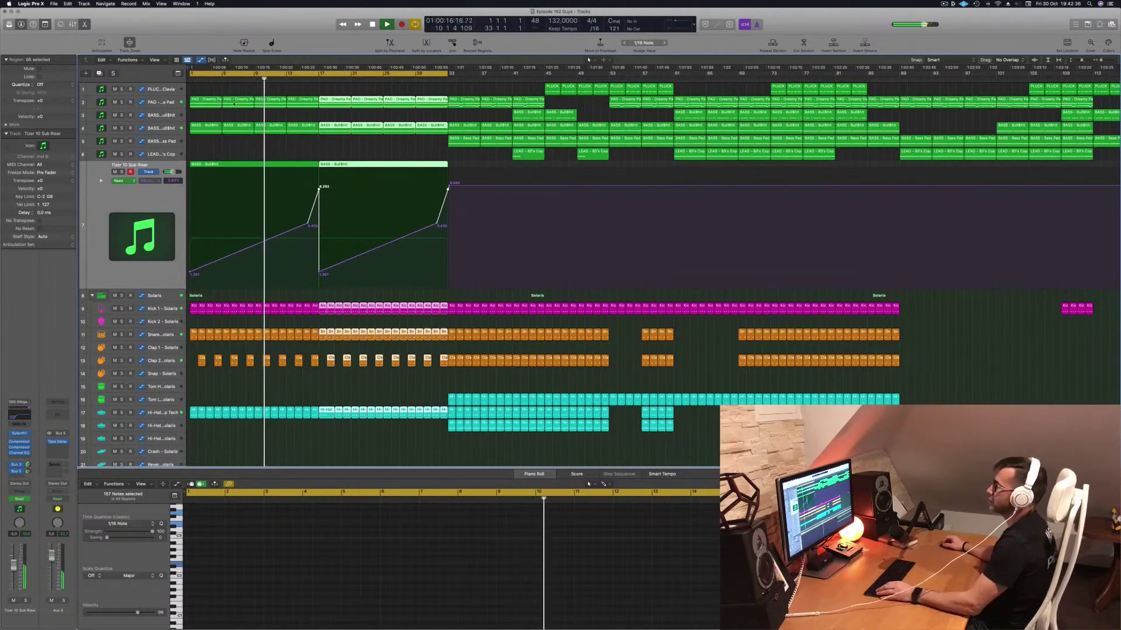
Raise the Anjuna Pad track's automation peak at bar 17.
click(143, 104)
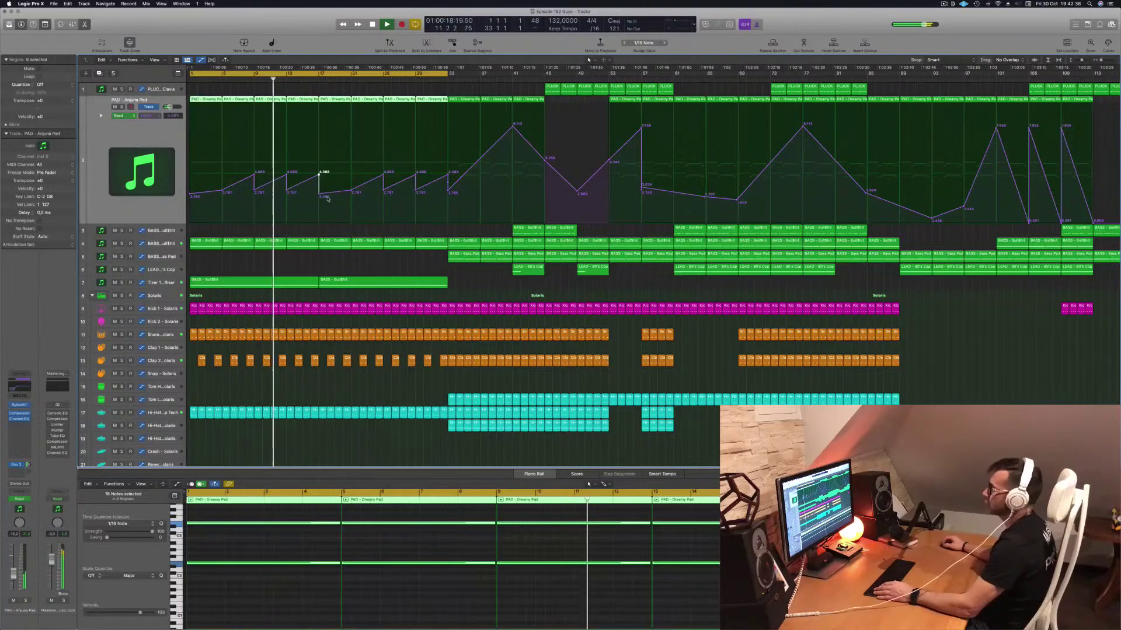
drag(318, 173, 321, 147)
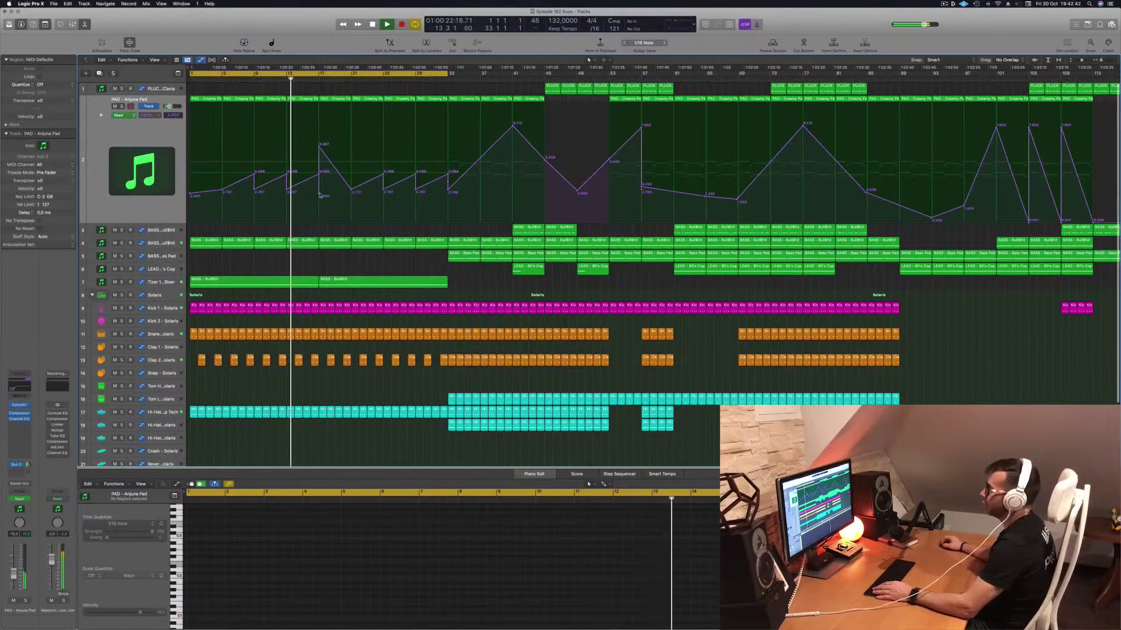
drag(320, 146, 319, 126)
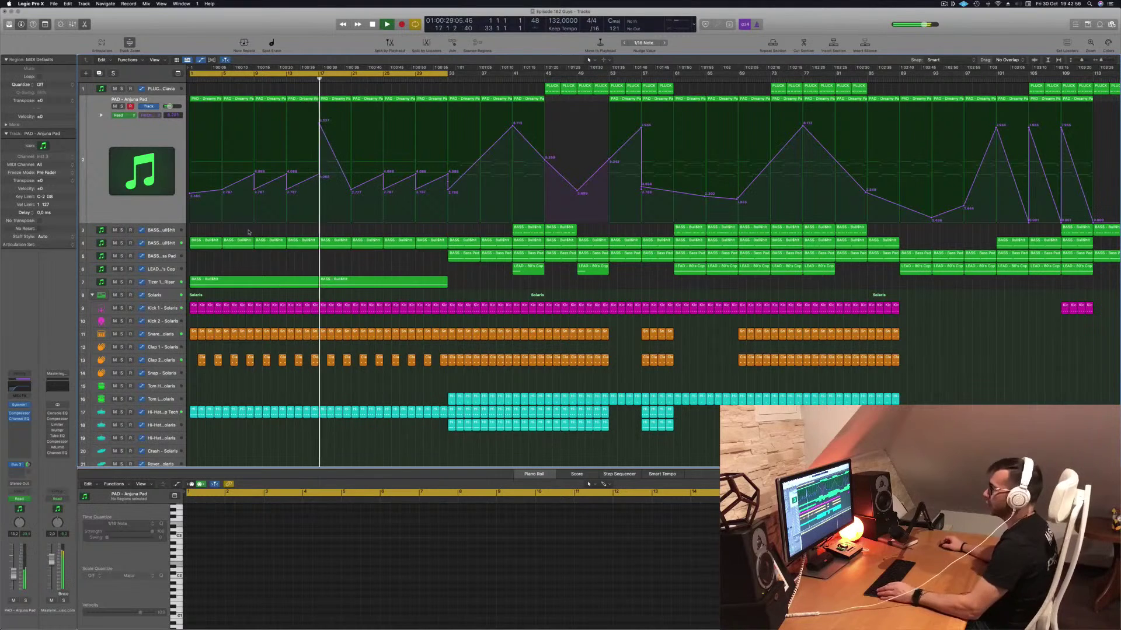
Copy the bar 33 Bass Pad region with its automation to bar 17 and lower the automation at its start.
click(162, 258)
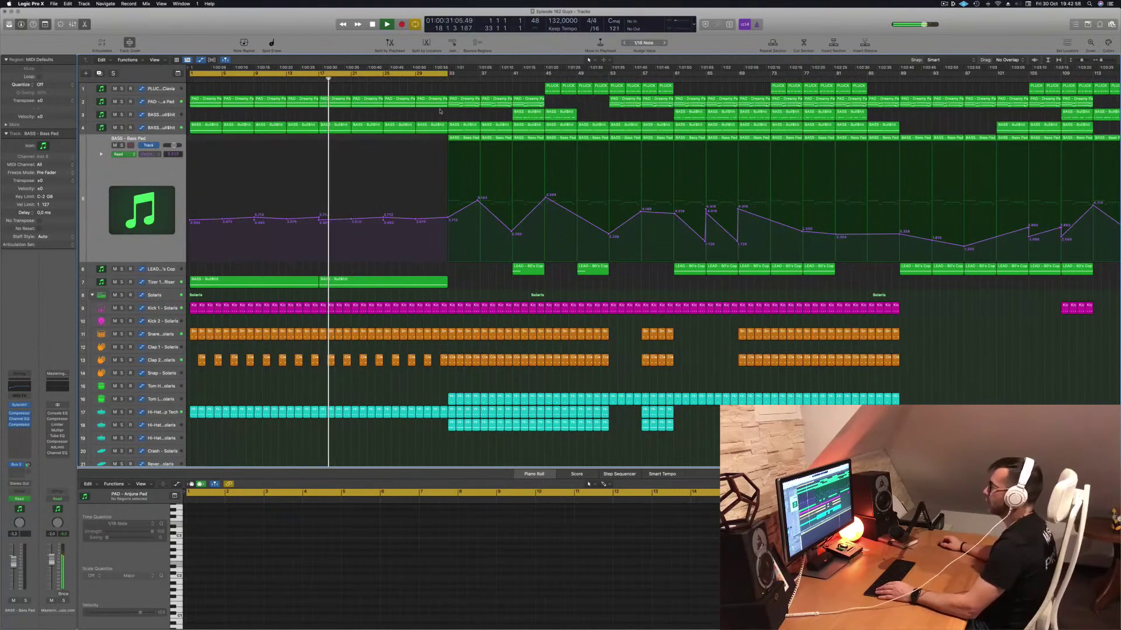
click(463, 139)
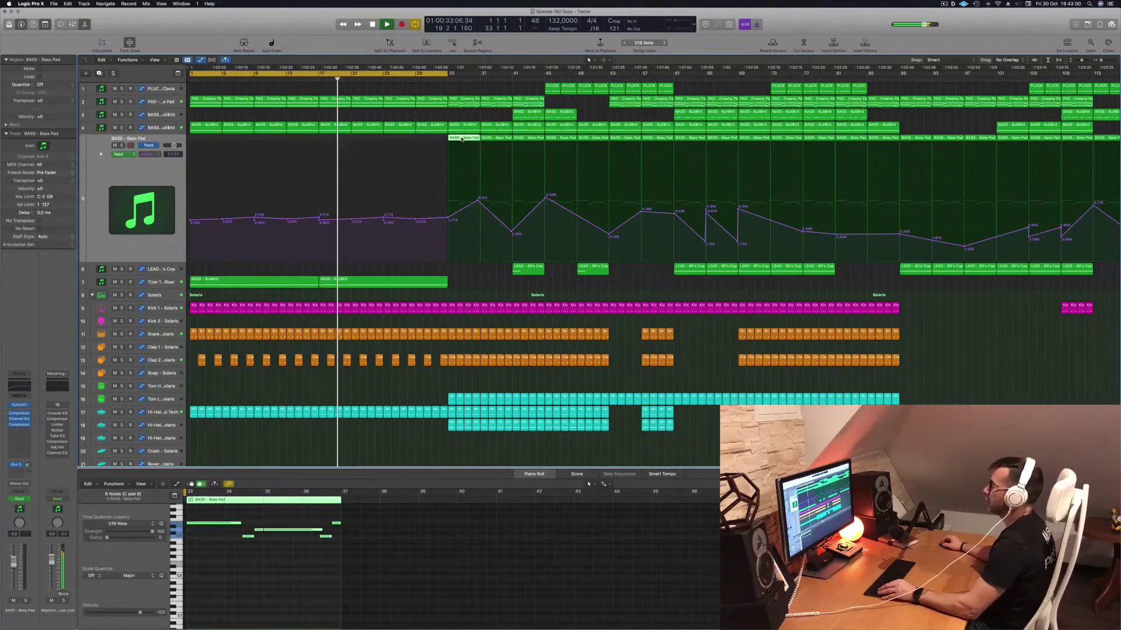
drag(463, 139, 330, 141)
click(311, 79)
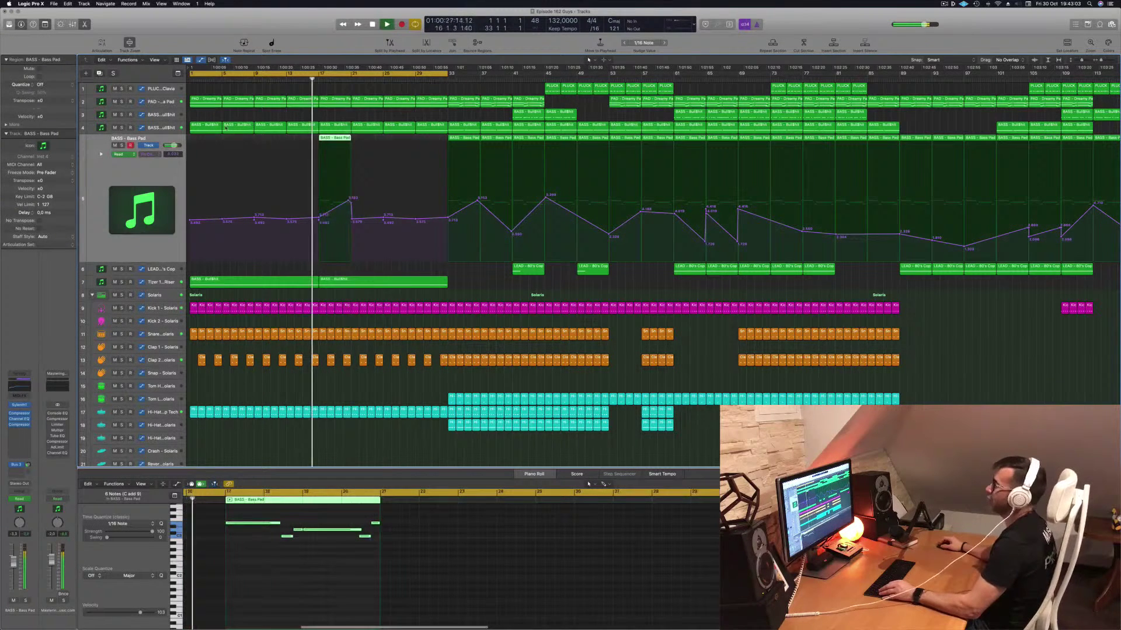
click(319, 217)
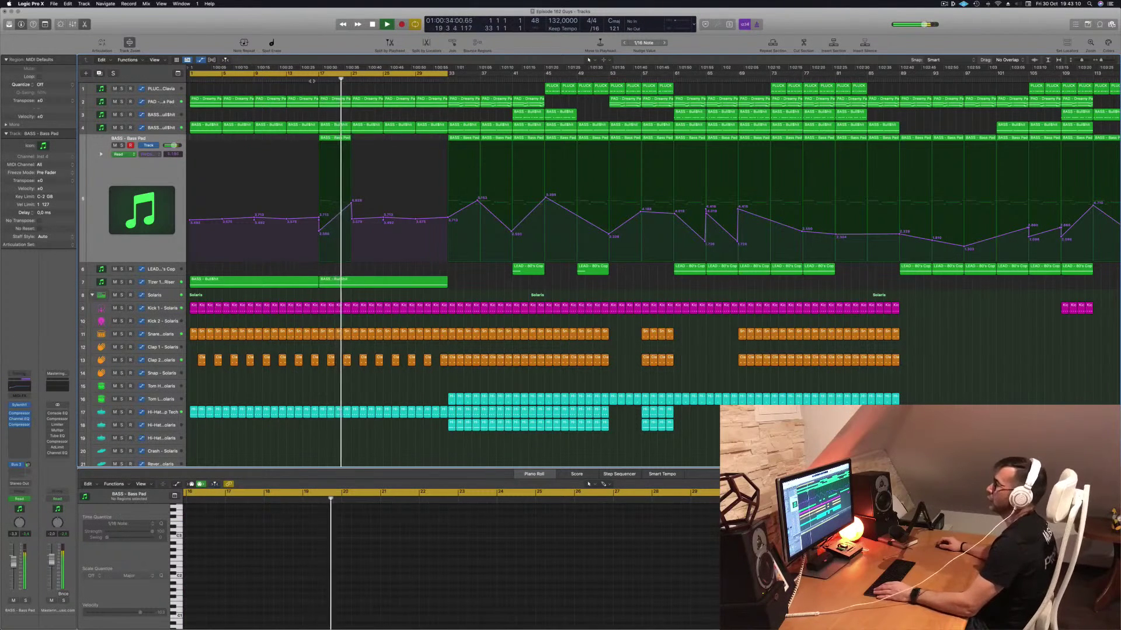
Delete every note except the first from the Bass Pad region at bar 17, and return playback to the start.
click(341, 139)
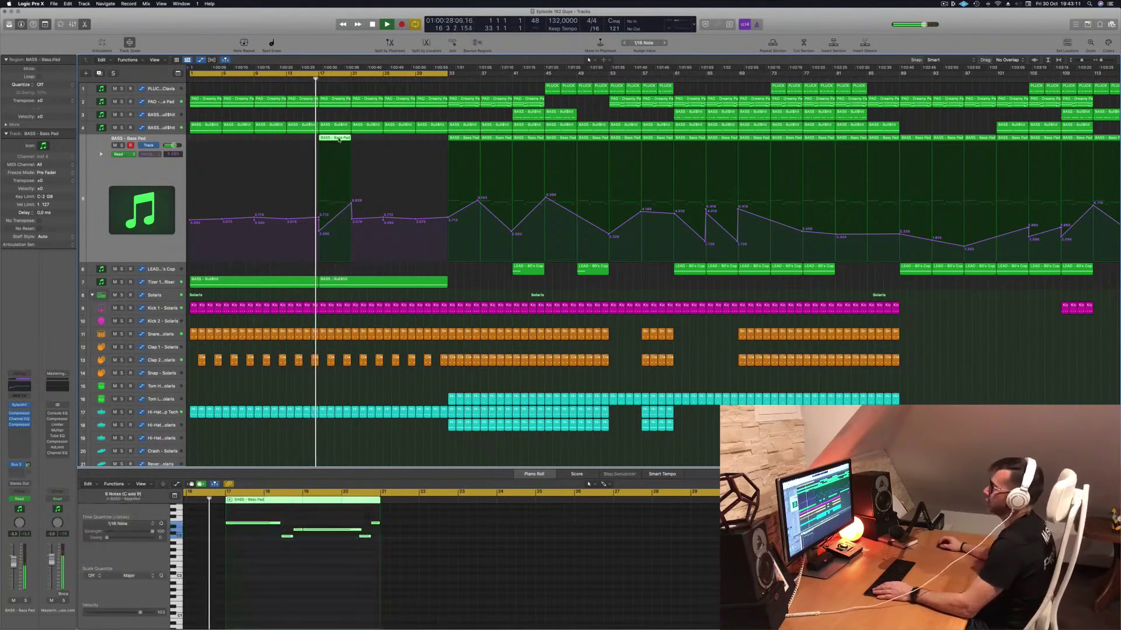
click(290, 526)
key(Delete)
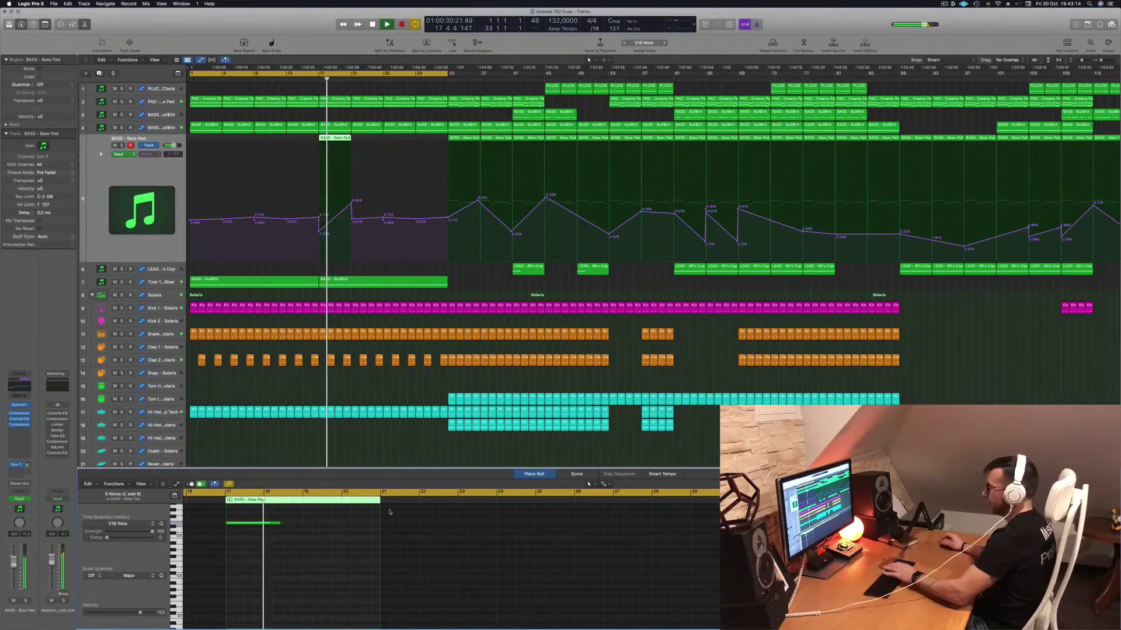
key(Return)
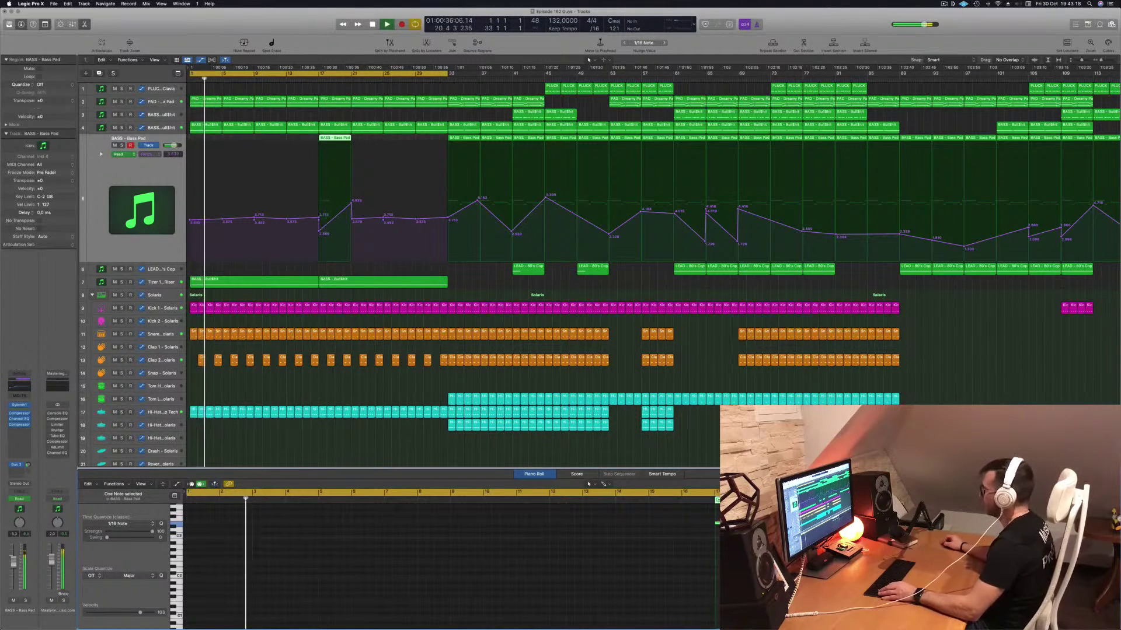
Replace the opening two-bar Hi-Hat 1 region with one-bar copies, and copy one to bar 1 of the FX 1 track.
click(316, 294)
scroll(316, 295, left, 1)
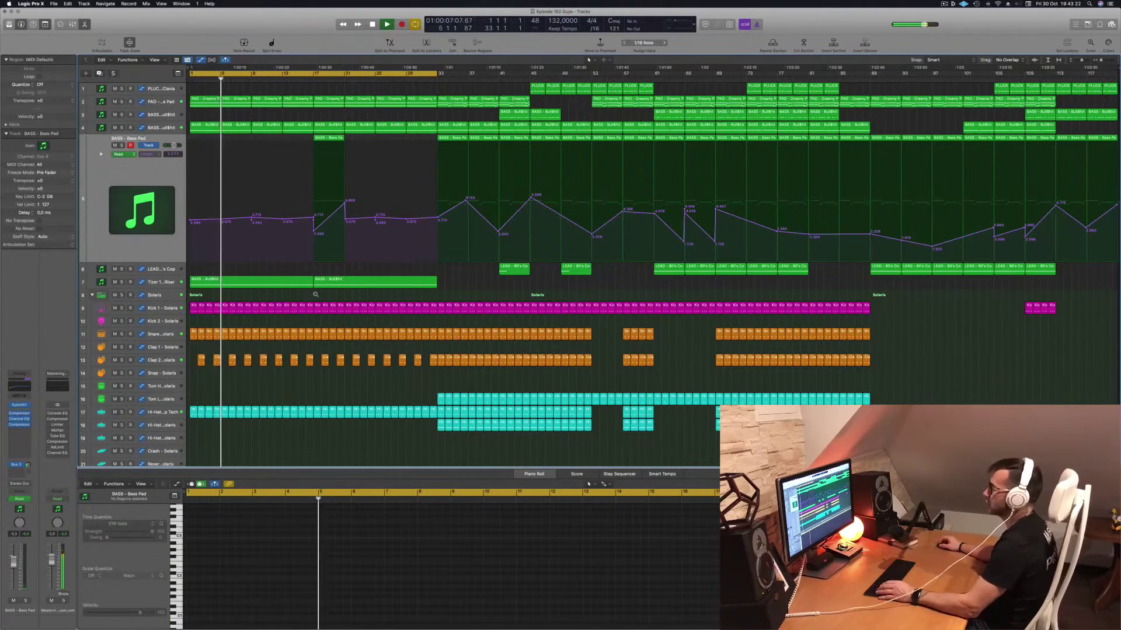
scroll(299, 359, down, 5)
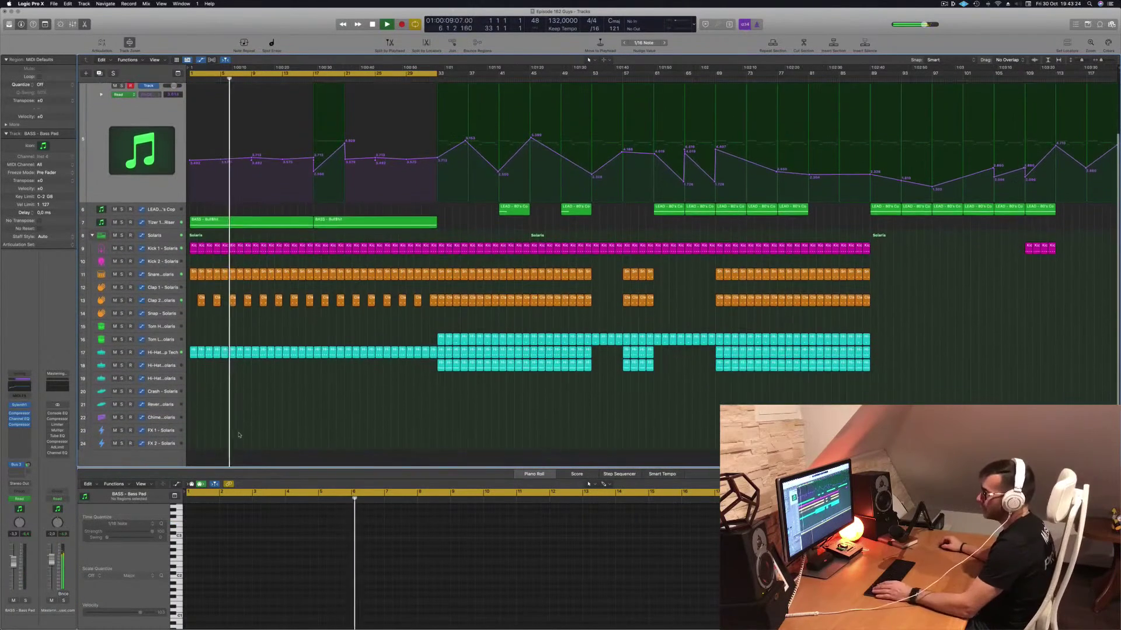
key(Return)
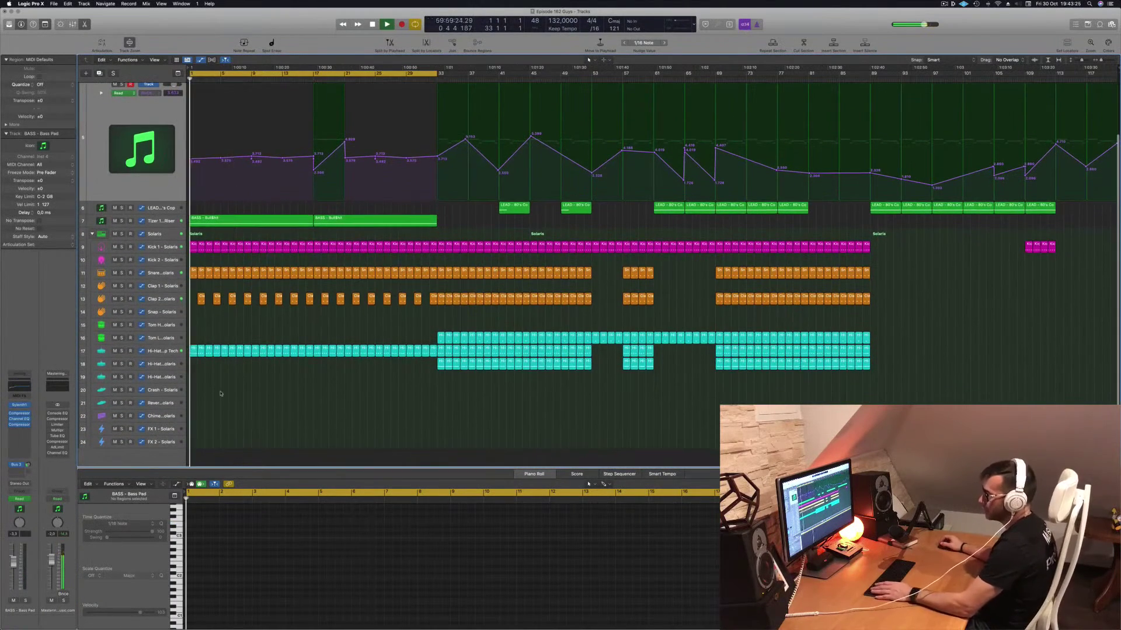
click(196, 350)
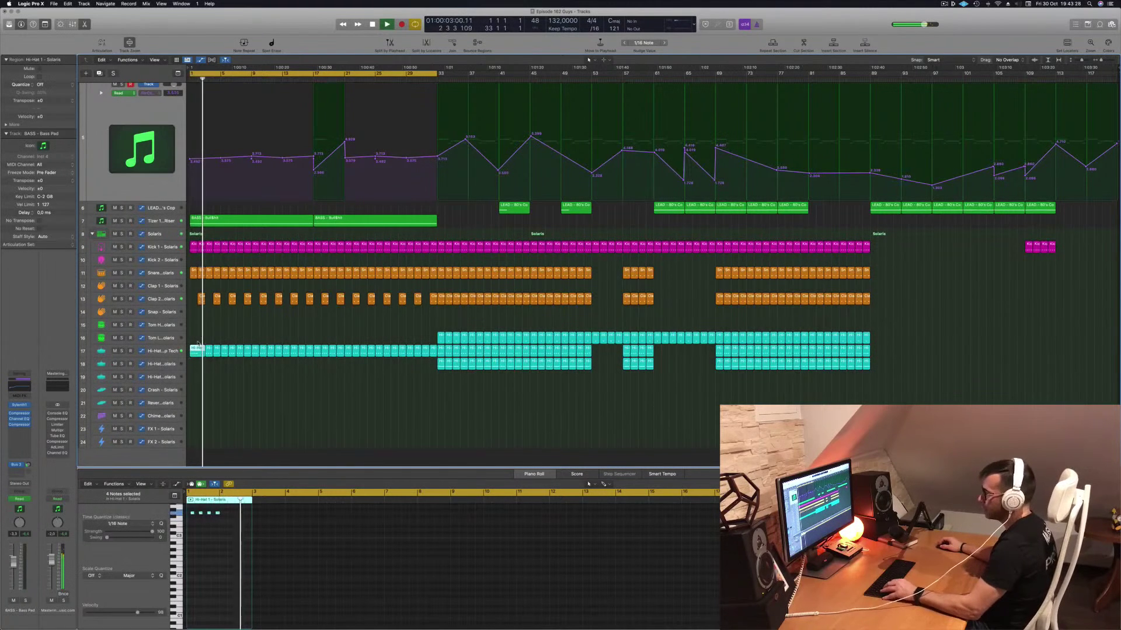
click(211, 341)
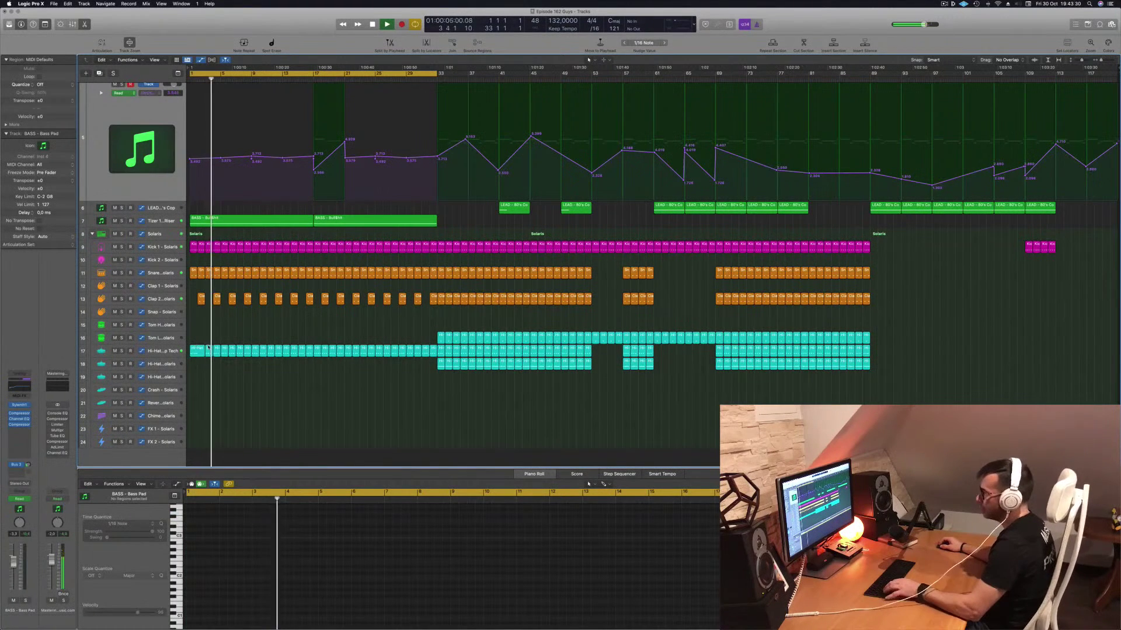
click(209, 348)
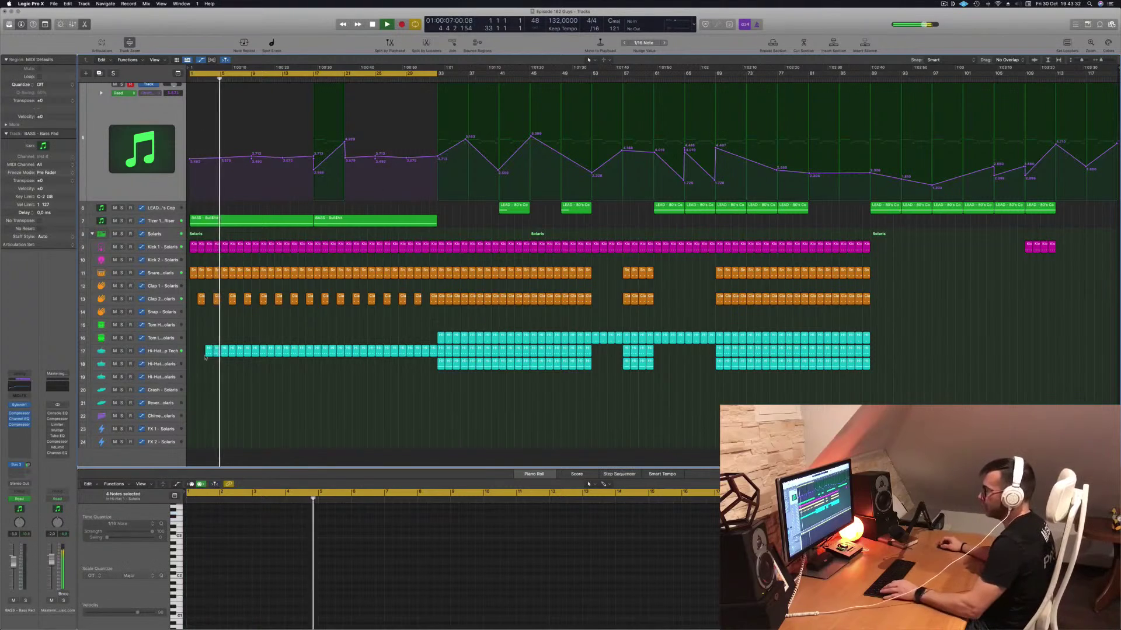
drag(208, 350, 193, 429)
key(super+r)
key(Return)
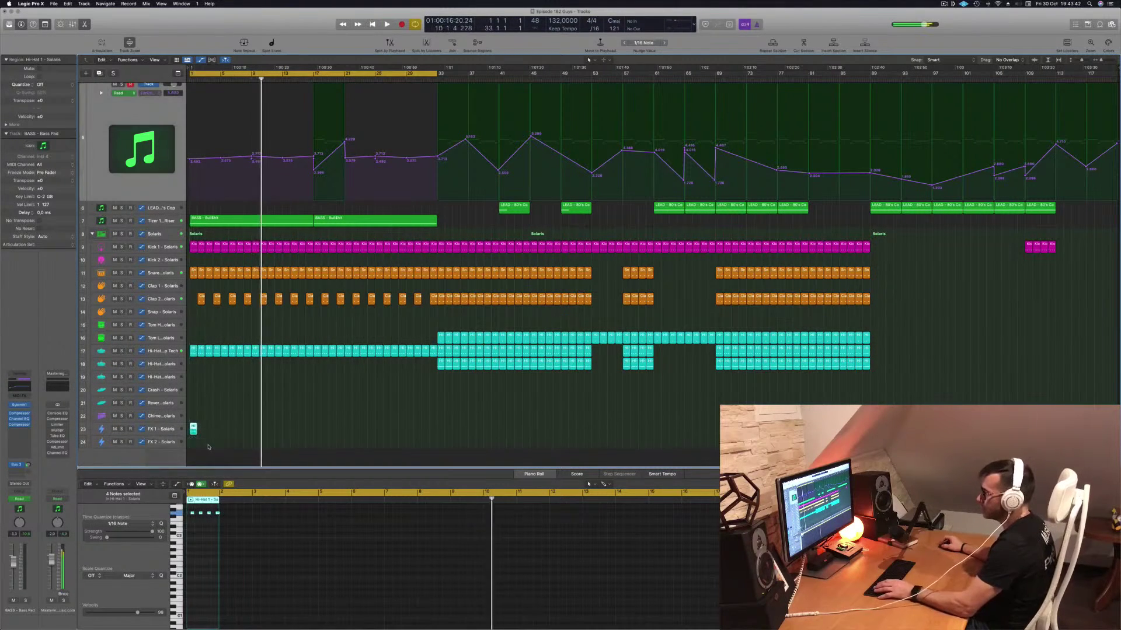
Reduce the FX 1 region to a single note, move it to the start of bar 1 and transpose it upward.
scroll(184, 546, up, 3)
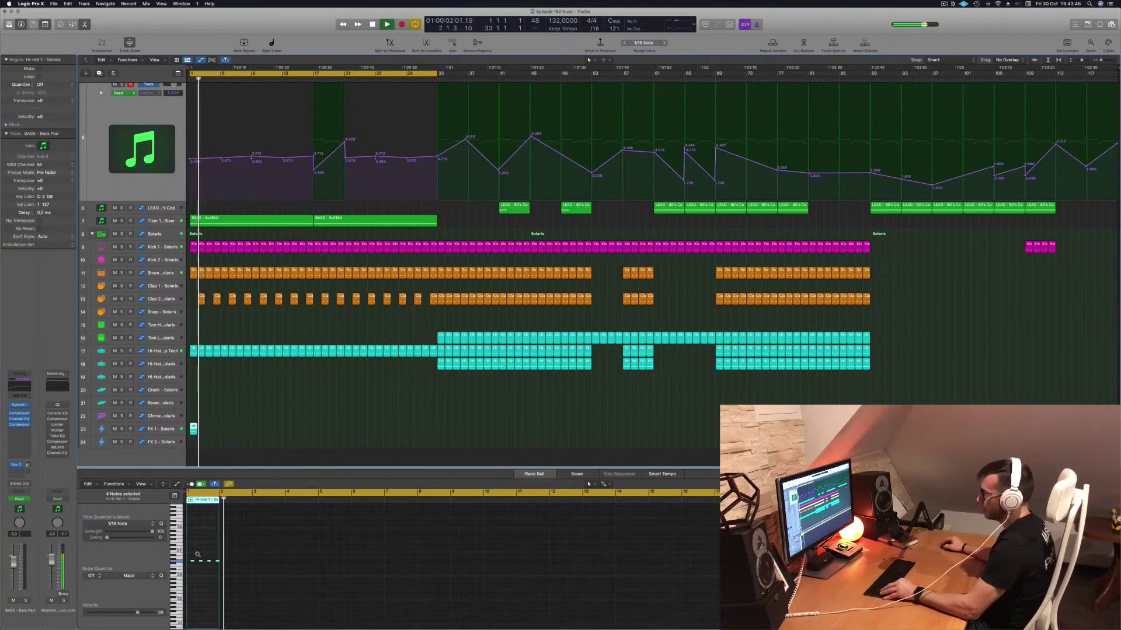
ctrl+alt+click(198, 555)
mouse_move(196, 541)
mouse_down()
mouse_move(222, 556)
mouse_move(194, 554)
mouse_up()
key(Delete)
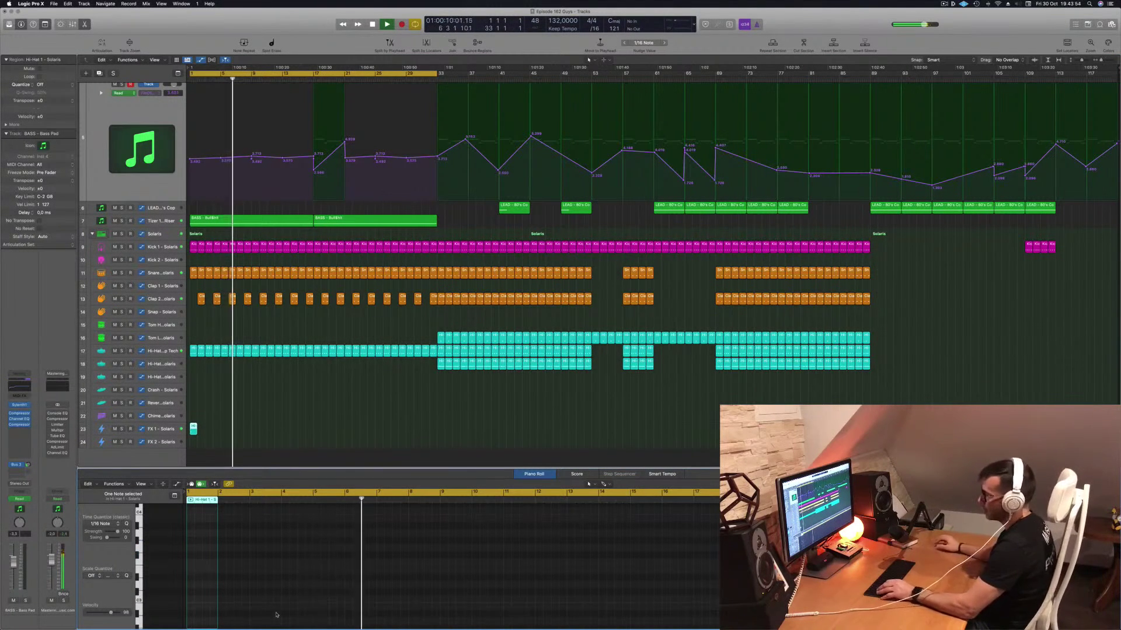
scroll(212, 589, down, 5)
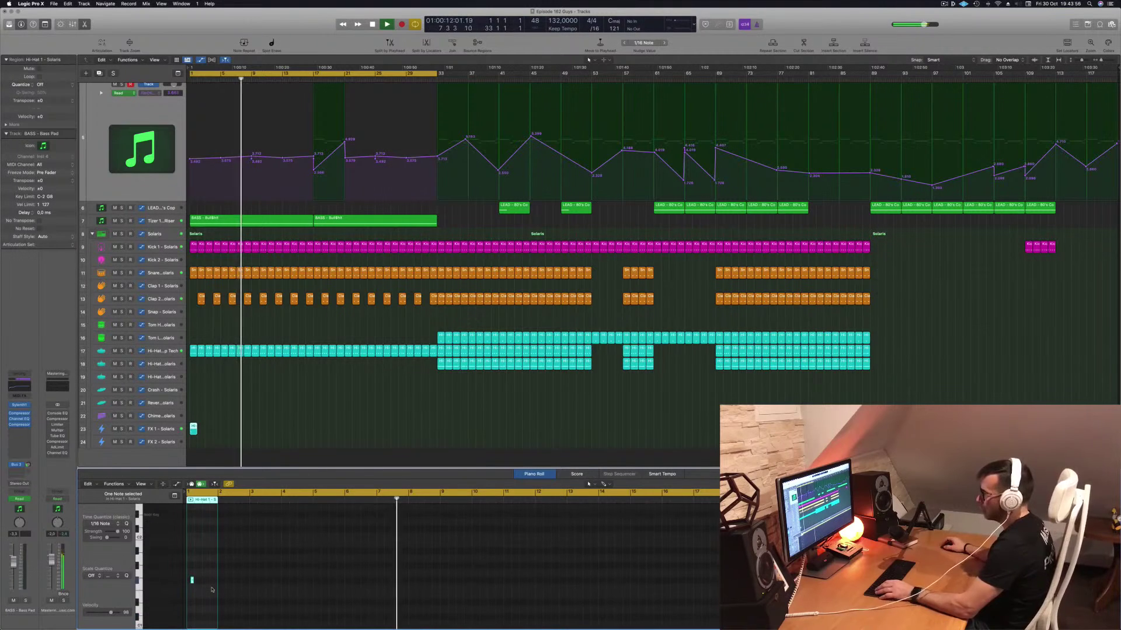
key(alt+Left)
key(alt+Left)
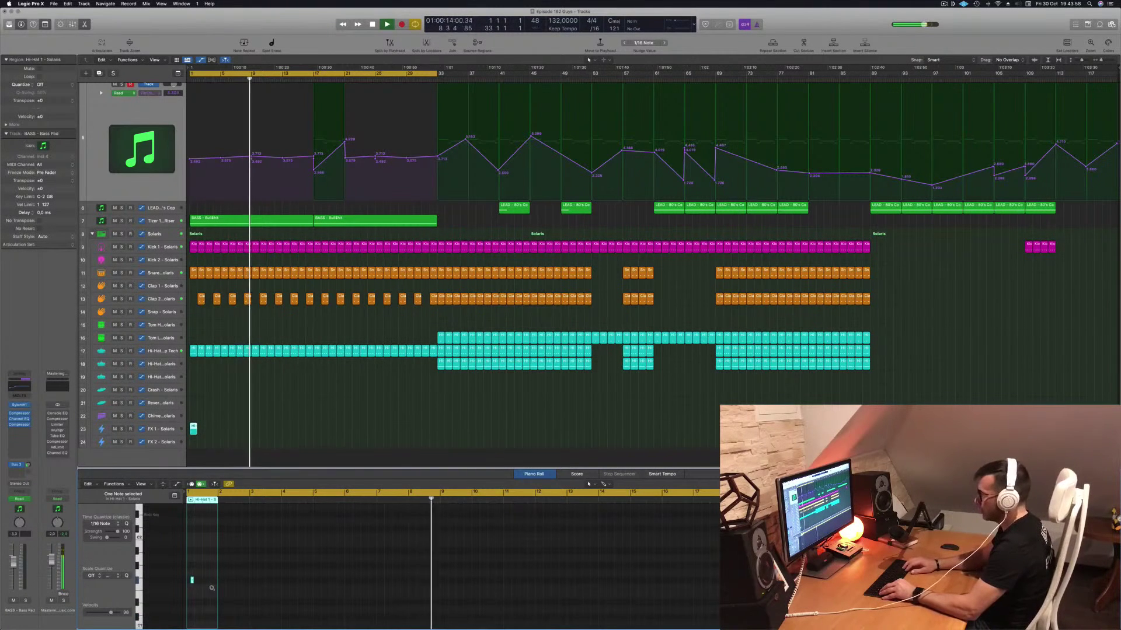
key(alt+shift+Up)
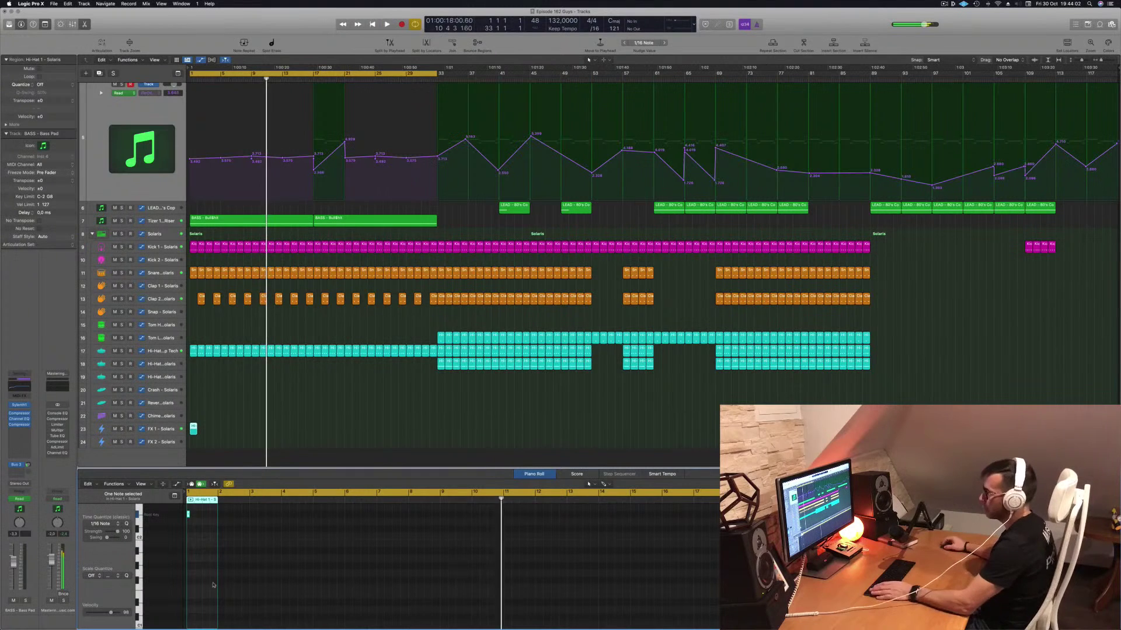
Lengthen the FX 1 note to fill its one-bar region and play from the start.
key(Return)
key(space)
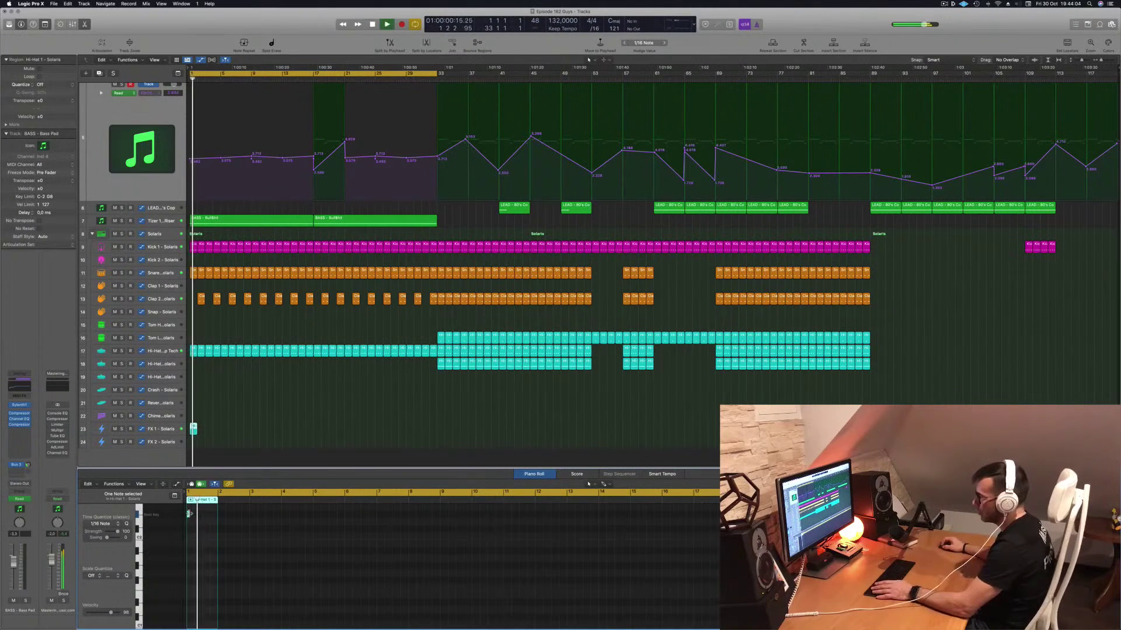
drag(189, 515, 215, 515)
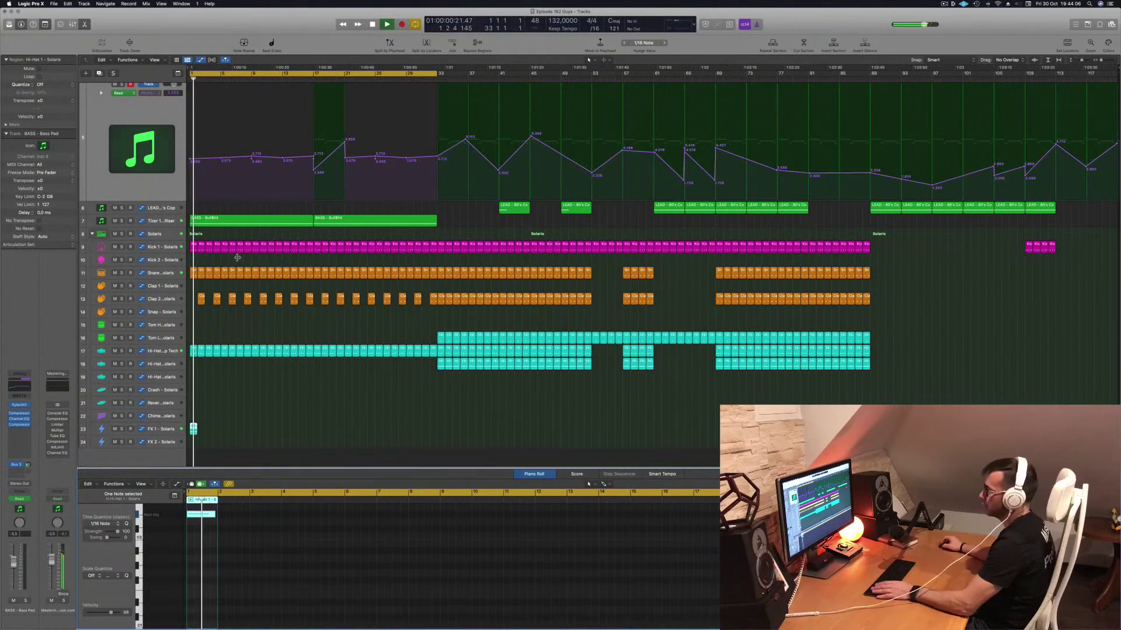
key(Return)
Copy the FX 1 region to bar 5, select both regions and play them from the start.
click(166, 430)
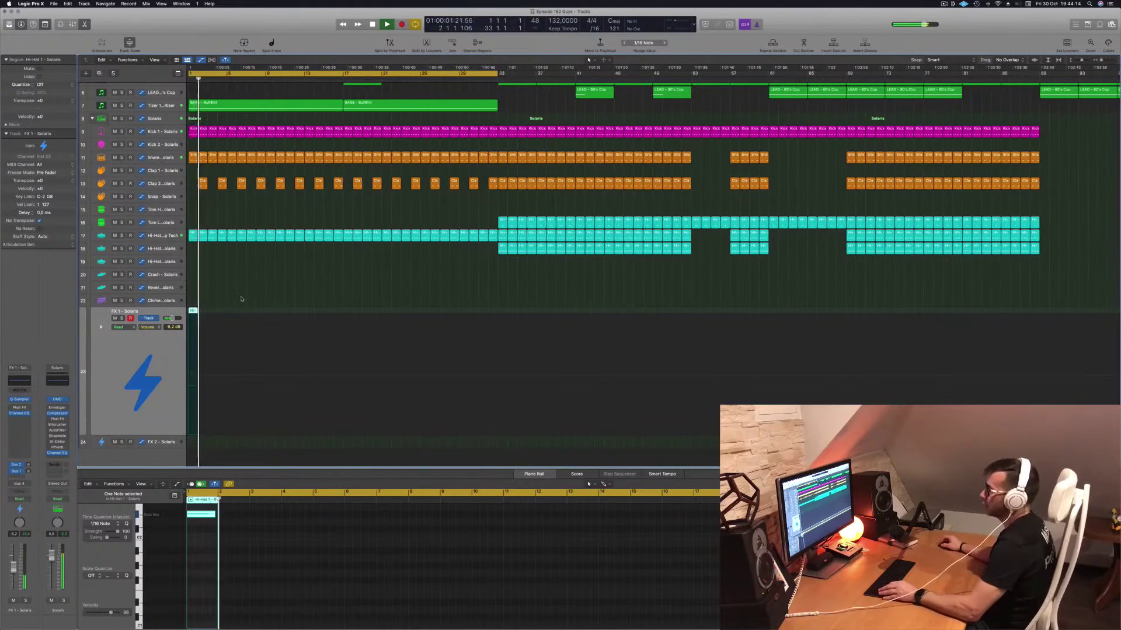
key(super+Right)
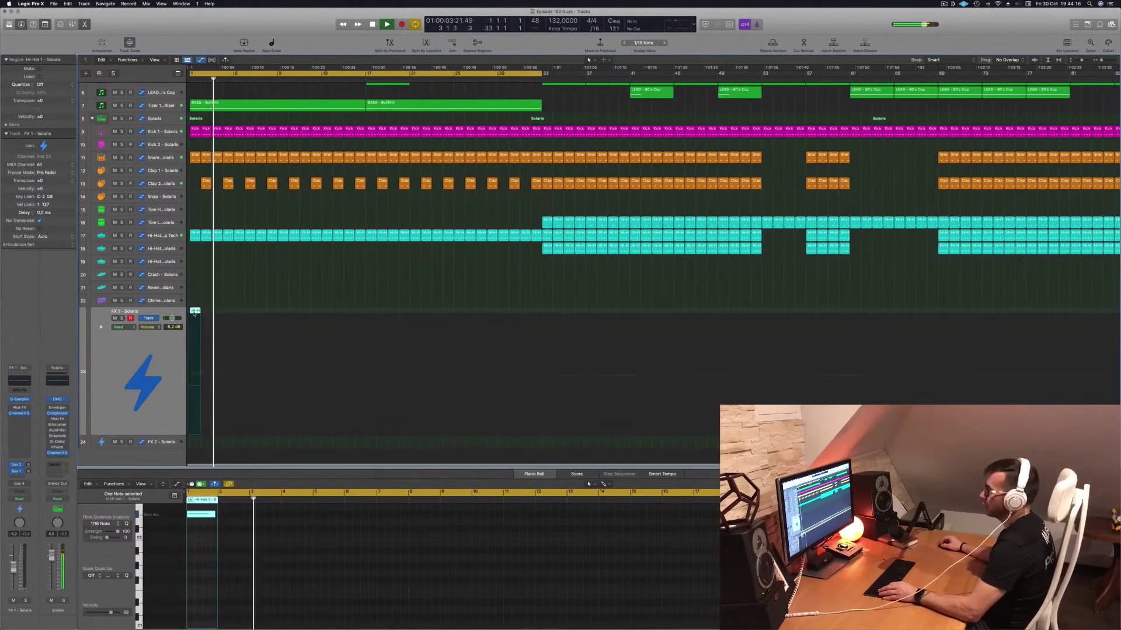
drag(192, 313, 235, 317)
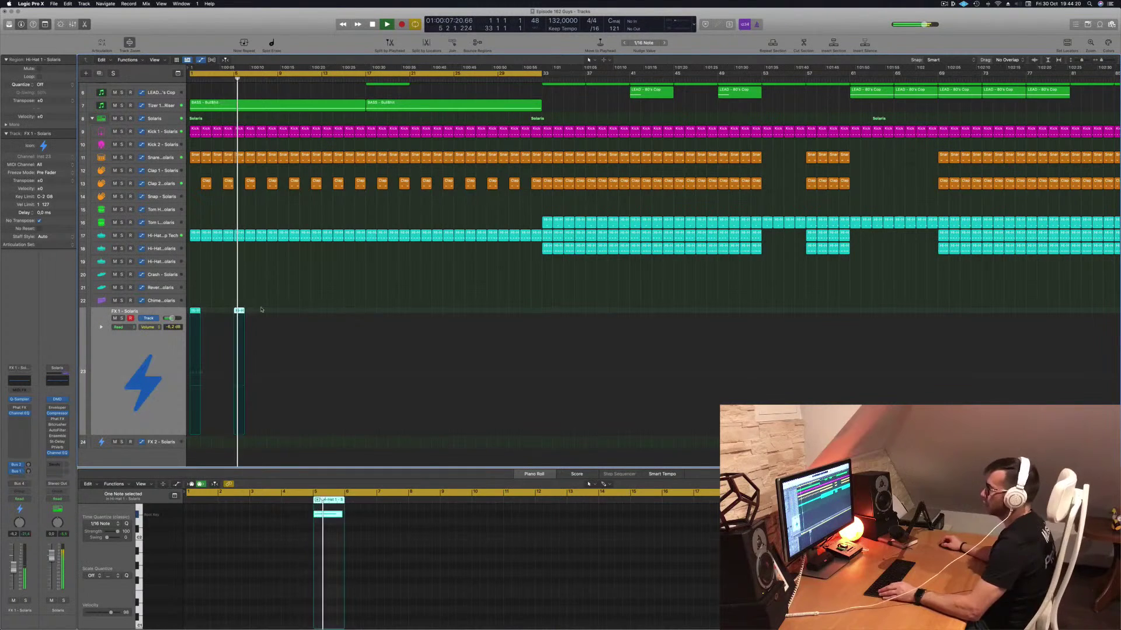
shift+click(196, 312)
key(Return)
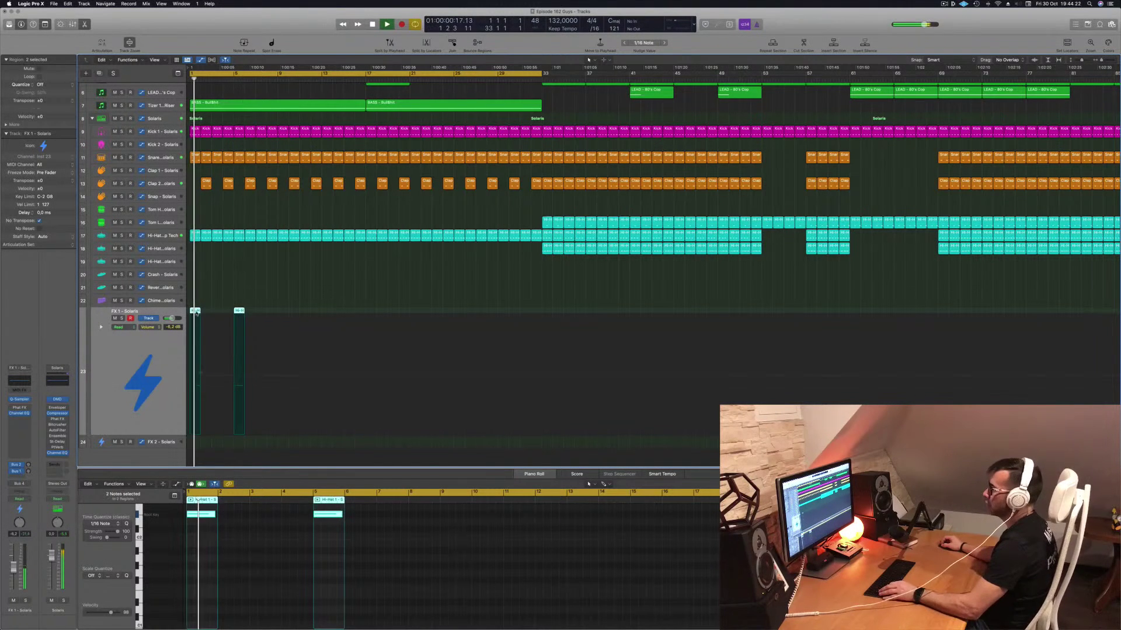
Copy the pair of FX 1 regions to bar 9, and repeat all four from bar 17 so they recur every four bars.
click(247, 286)
click(239, 311)
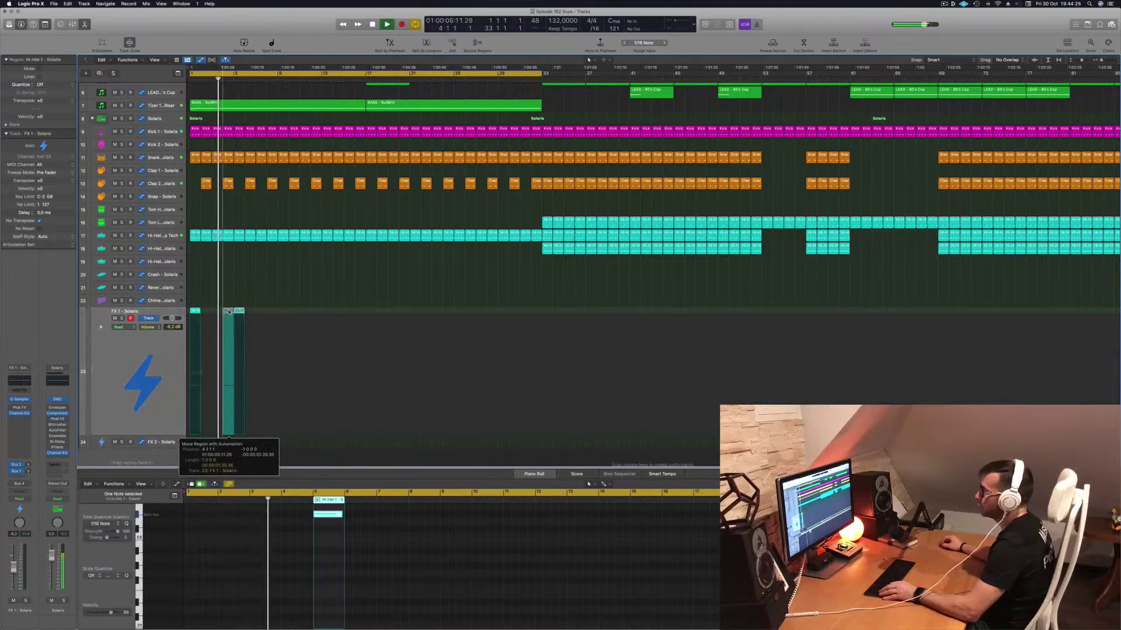
shift+click(195, 311)
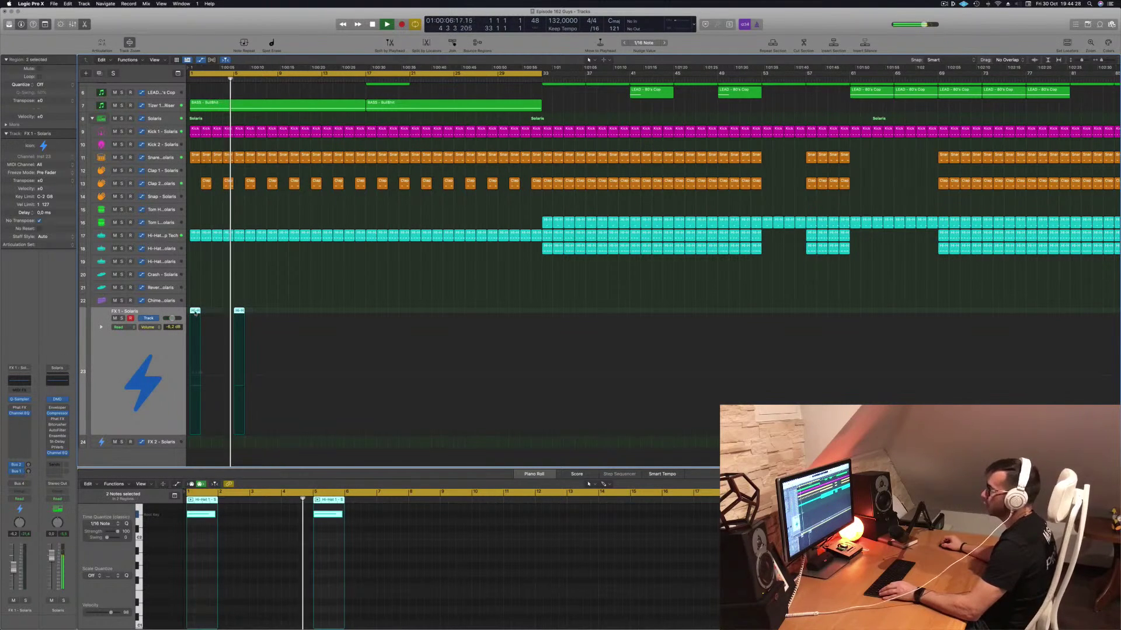
drag(194, 315, 283, 317)
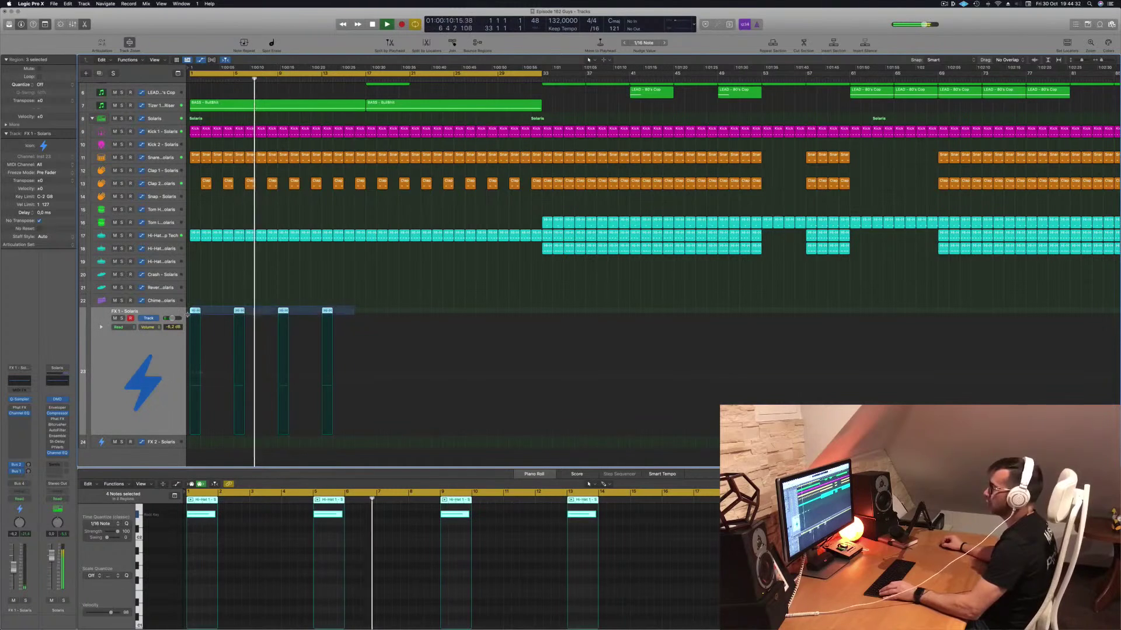
drag(195, 311, 372, 316)
ctrl+alt+click(350, 301)
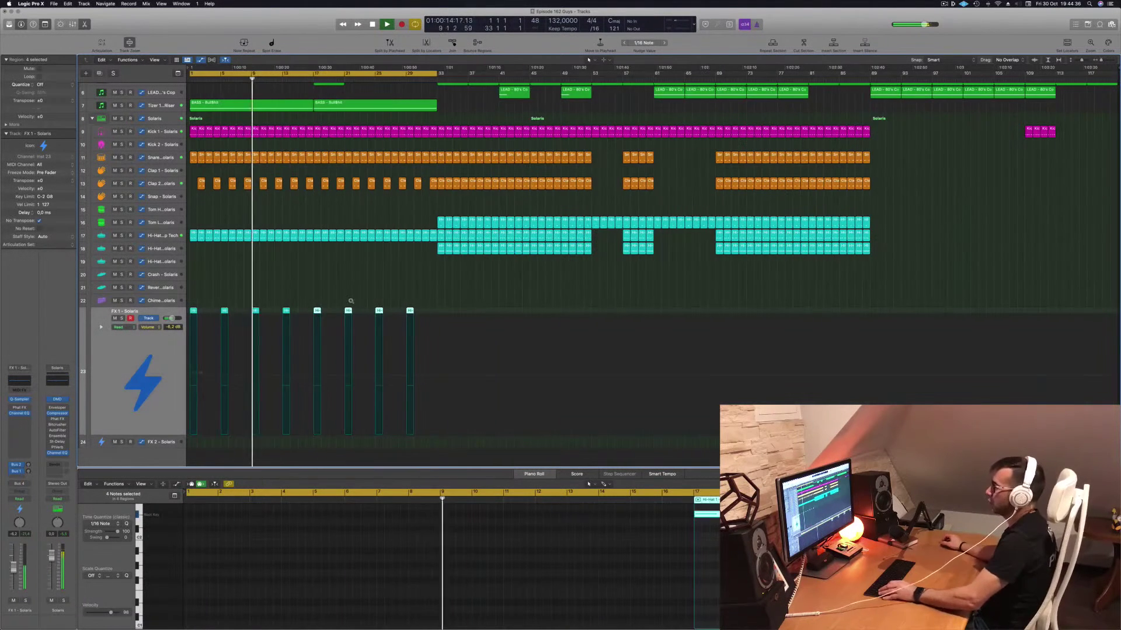
ctrl+alt+click(237, 271)
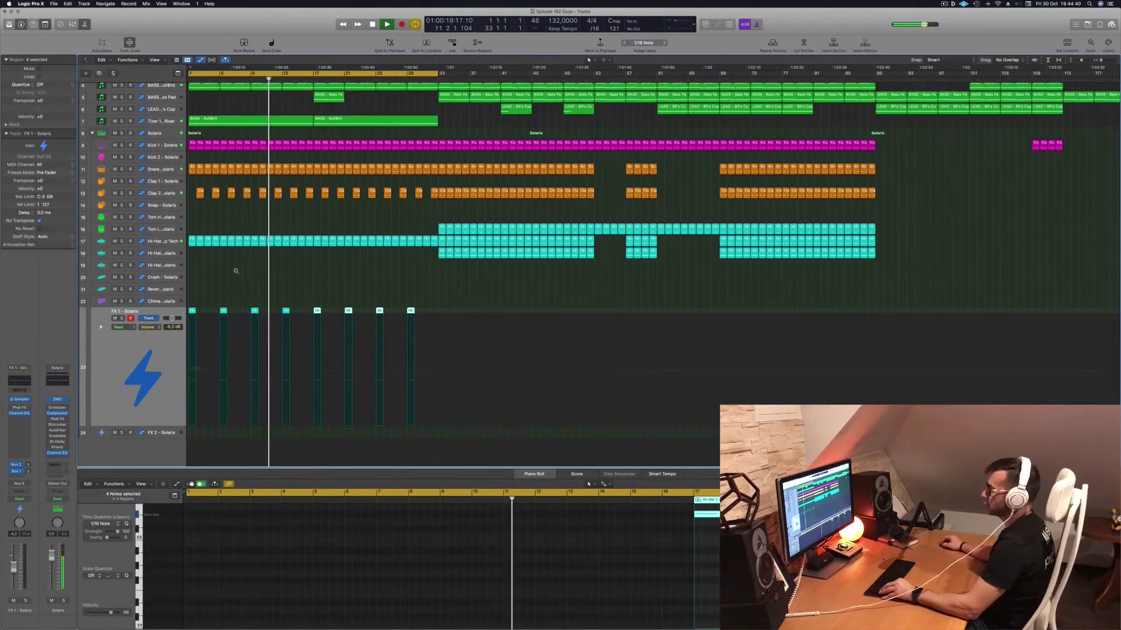
Copy the bar 17 FX 1 region to the same bar of the Crash track.
click(287, 310)
click(317, 311)
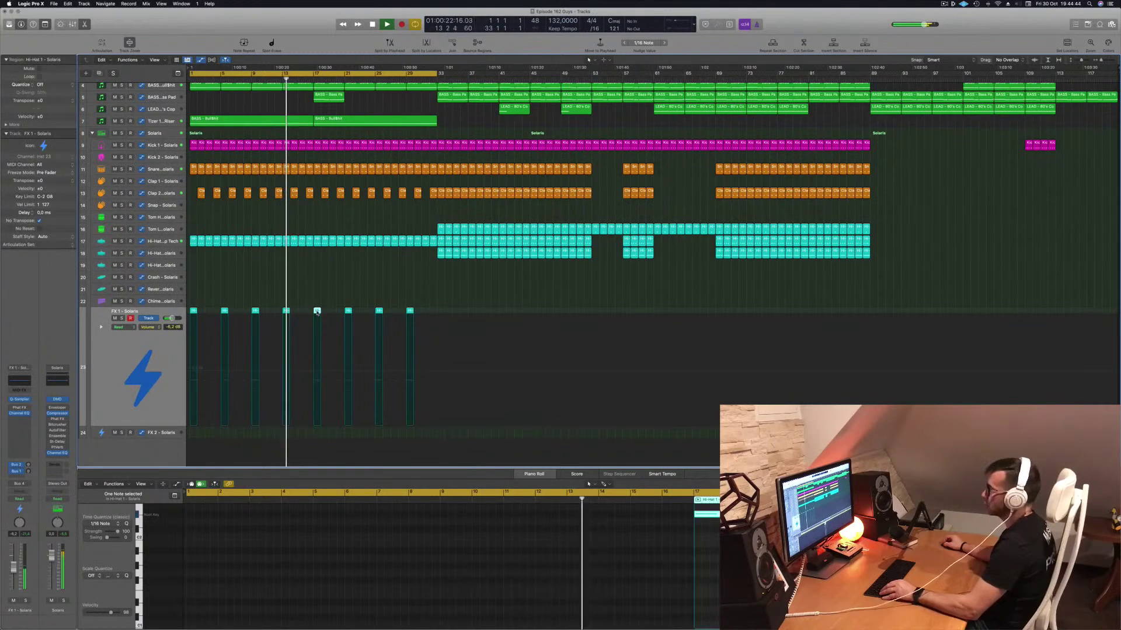
drag(317, 311, 316, 277)
ctrl+alt+click(286, 259)
scroll(286, 259, up, 5)
scroll(380, 286, down, 5)
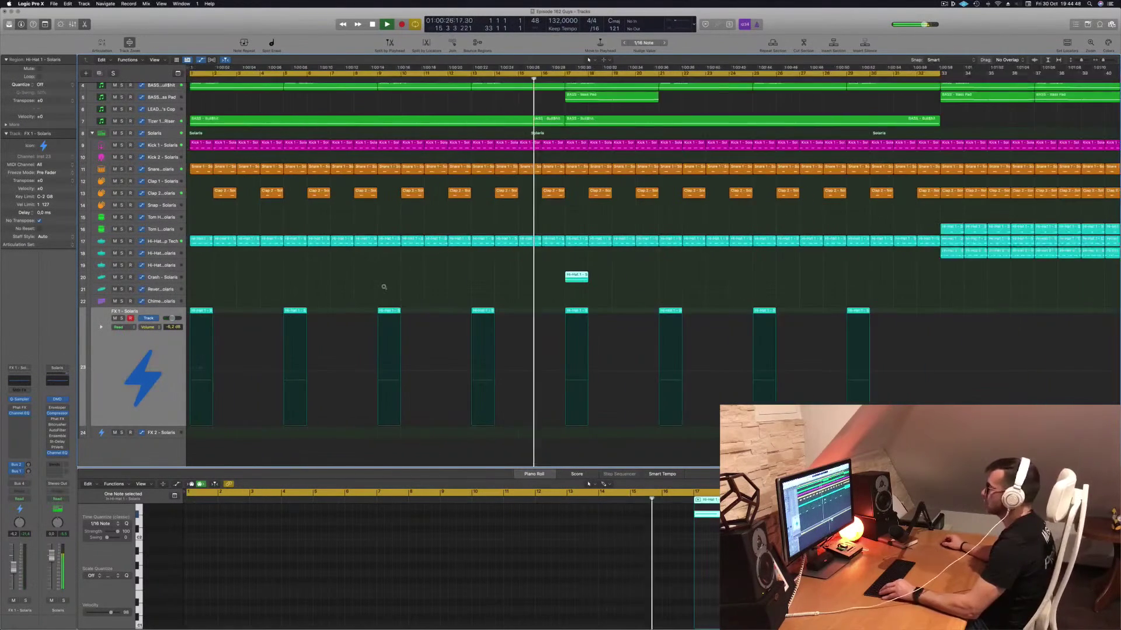
scroll(375, 289, down, 5)
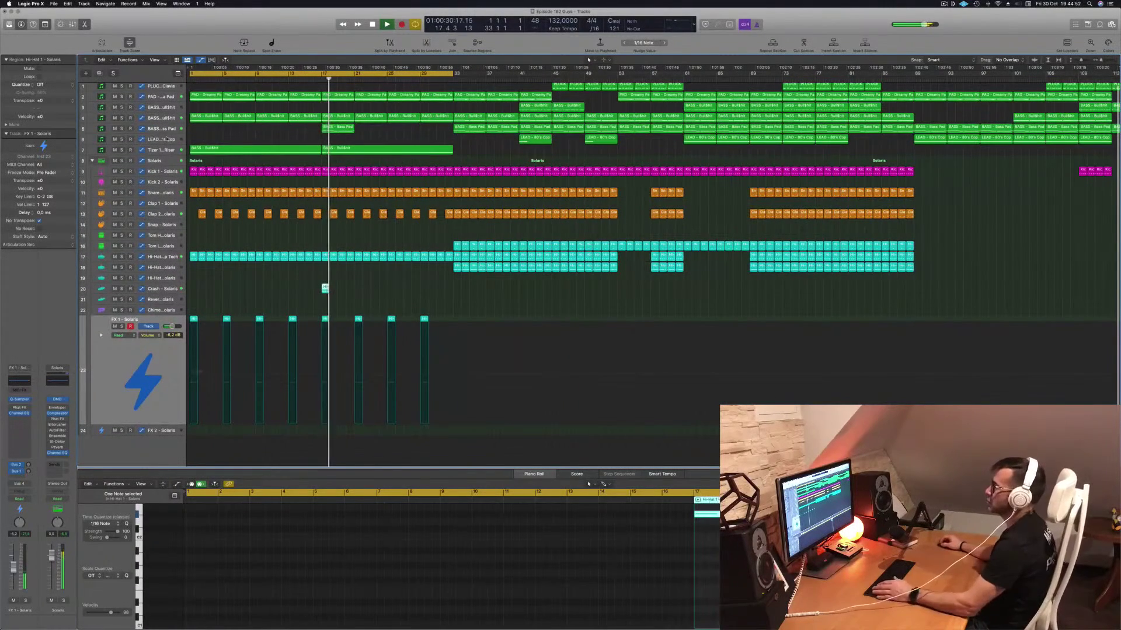
Select the Bass Pad region at bar 17 and play the arrangement from just before it.
click(334, 128)
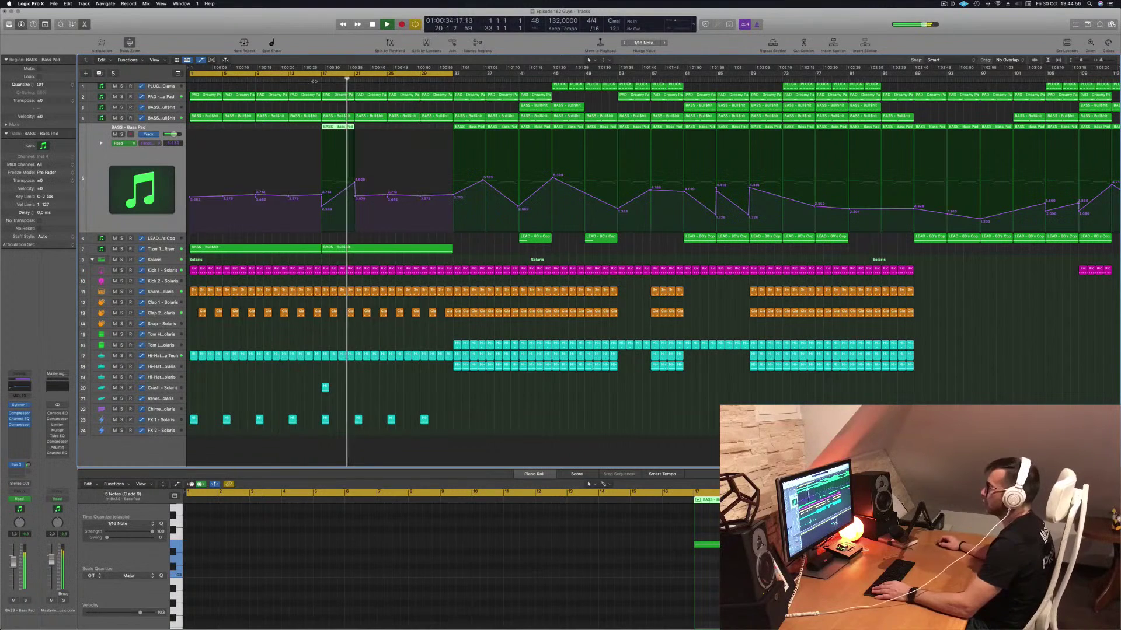
key(space)
click(361, 132)
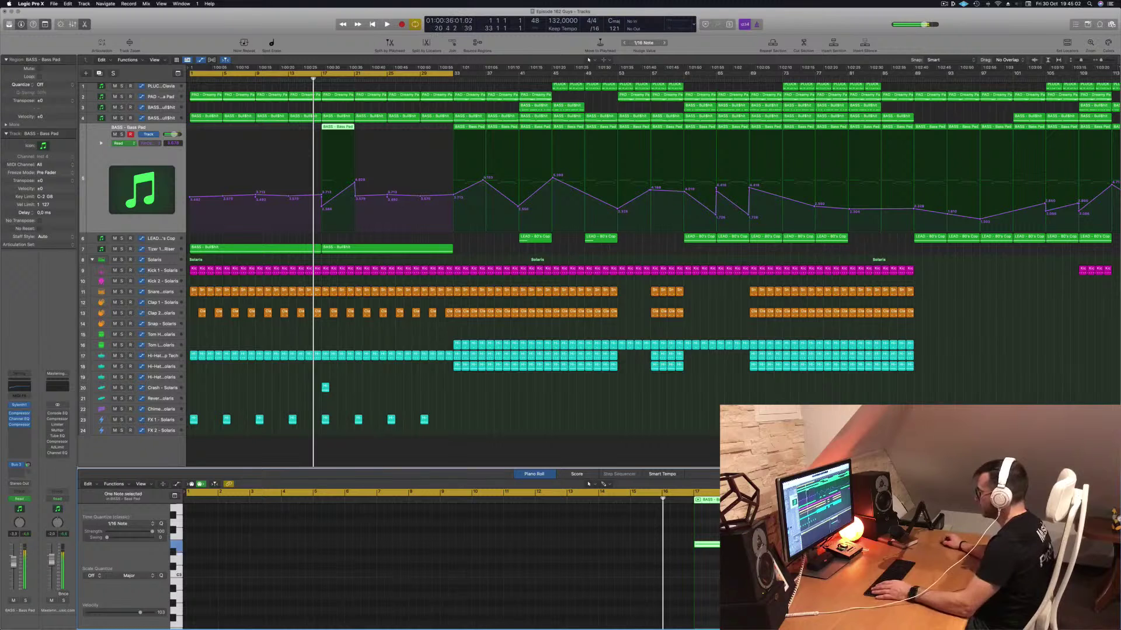
key(Return)
key(space)
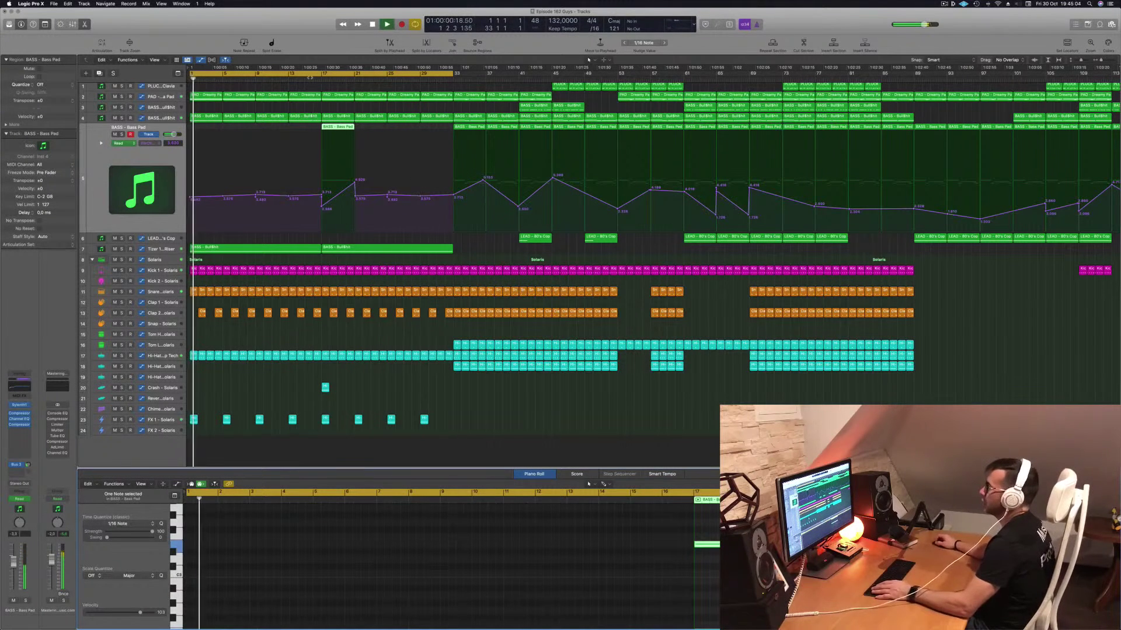
click(310, 78)
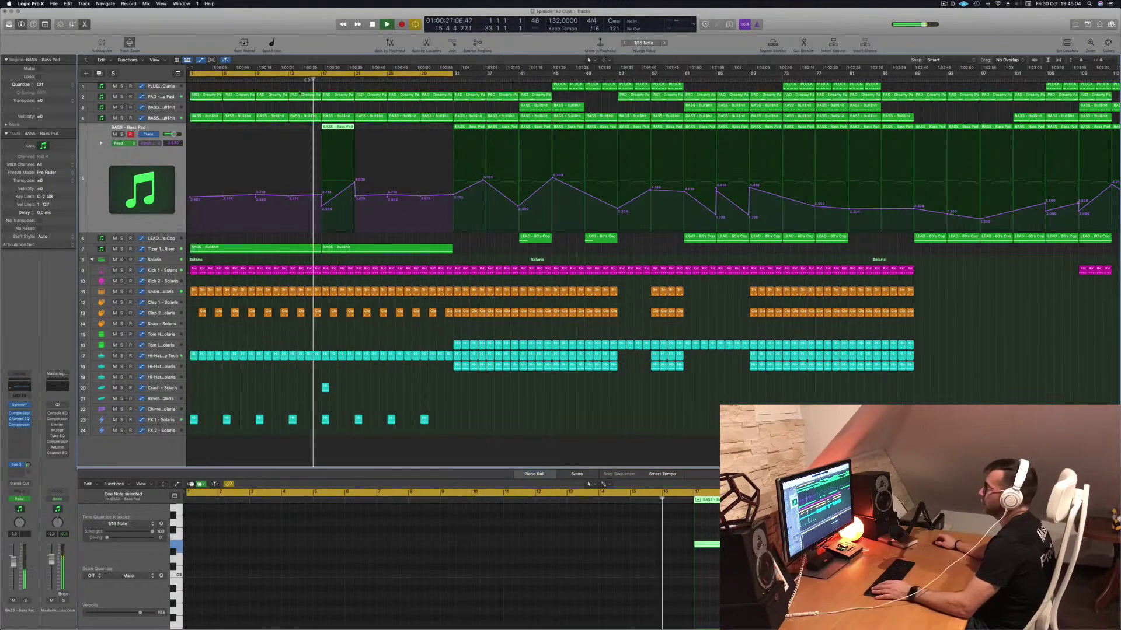
Flatten the Bass Pad automation between bars 17 and 21, and turn off cycle mode.
click(323, 207)
drag(323, 194, 354, 178)
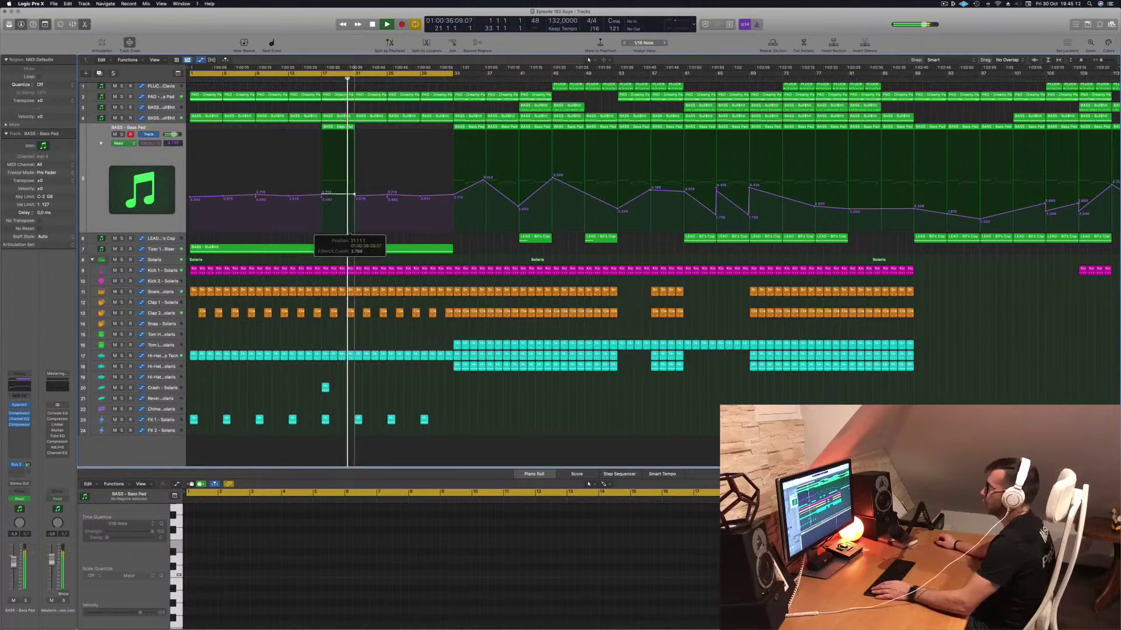
key(c)
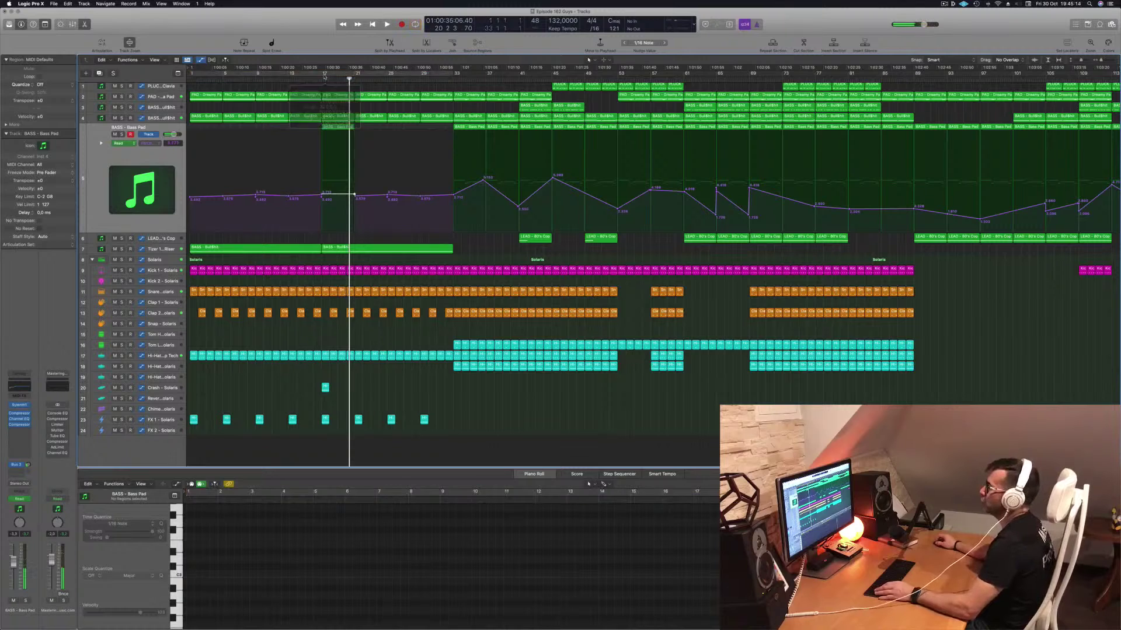
Cycle bars 17 to 33 and draw a sawtooth of four increasingly high ramps in the Bass Pad automation between bars 17 and 21.
drag(324, 75, 455, 75)
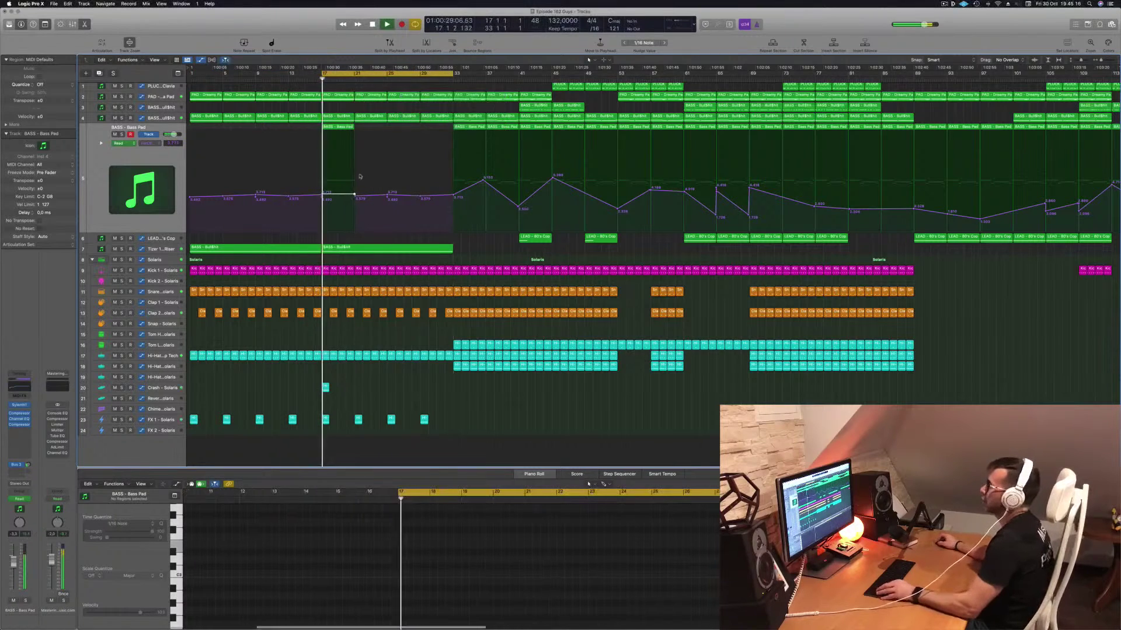
key(space)
scroll(413, 196, up, 3)
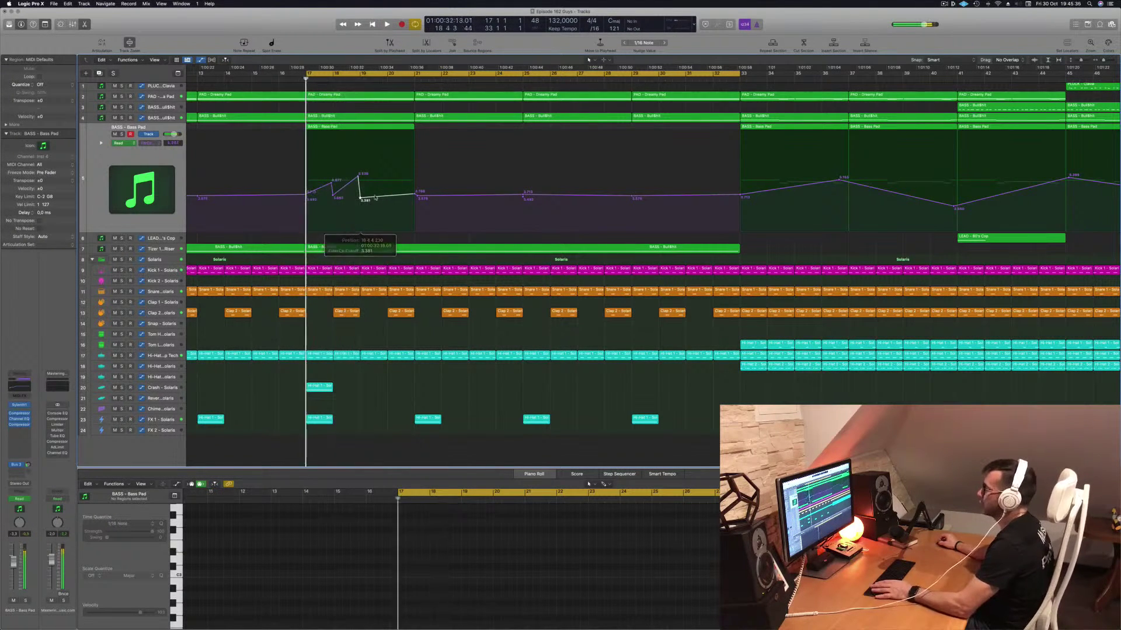
drag(380, 198, 417, 155)
scroll(408, 166, down, 2)
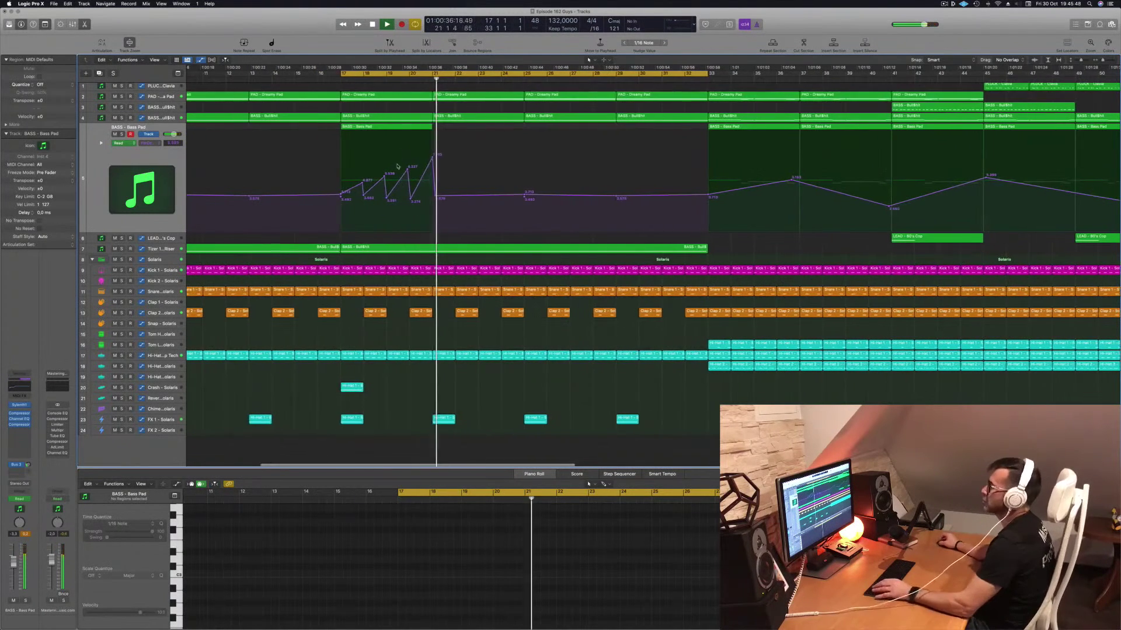
key(space)
key(space)
Duplicate the Bass Pad track with its settings and move the bar 17 region, including its automation, onto the duplicate.
click(105, 191)
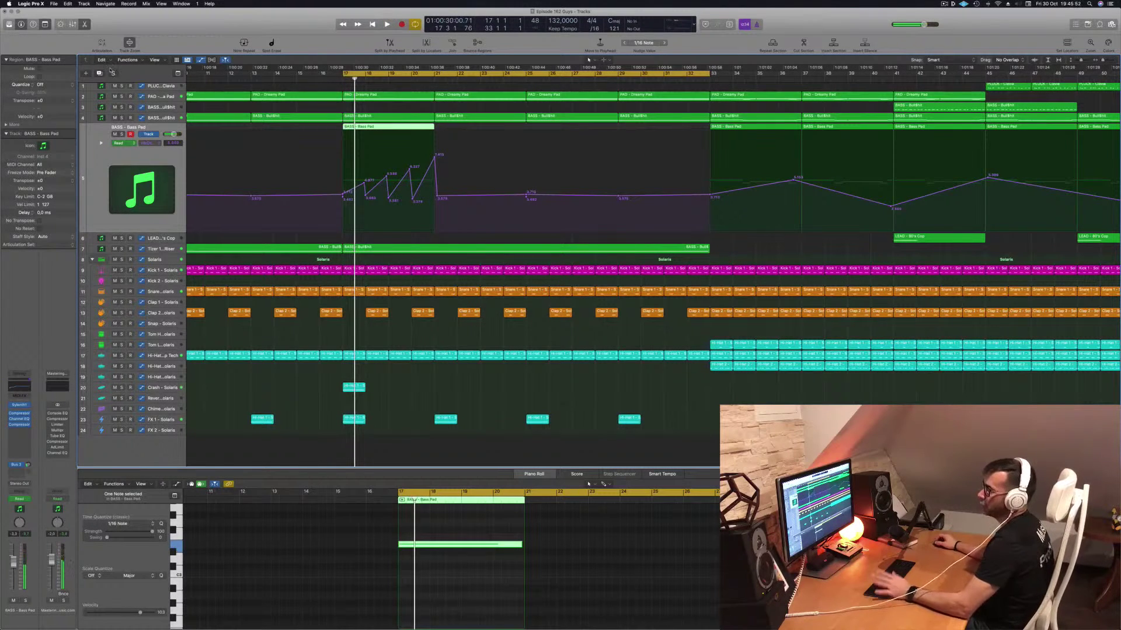
key(alt+super+s)
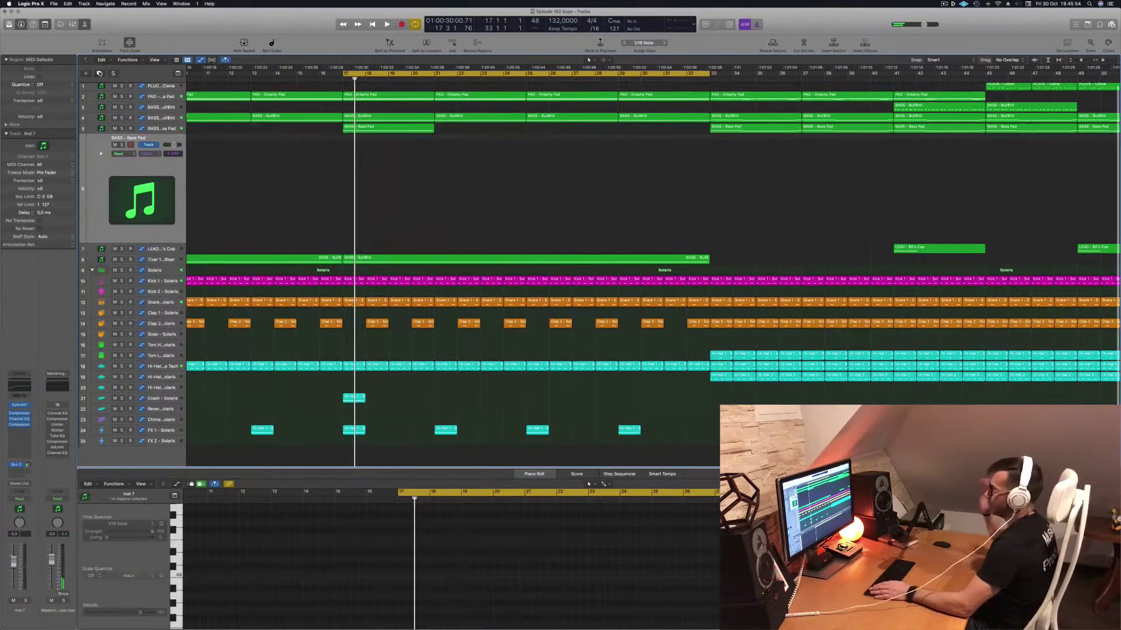
click(378, 122)
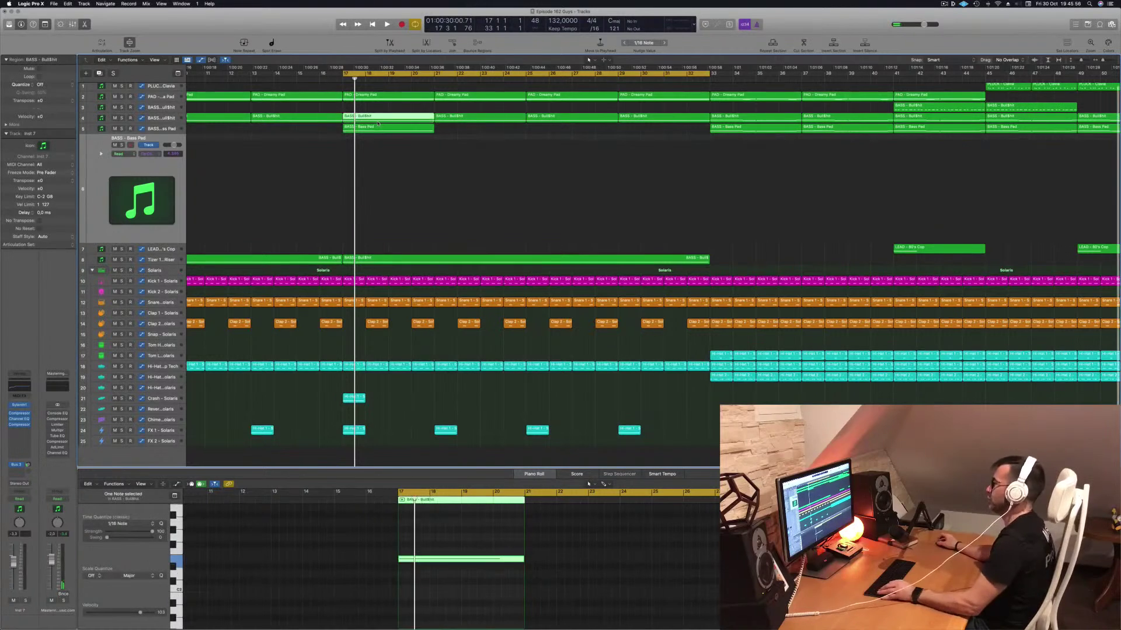
drag(378, 135, 378, 147)
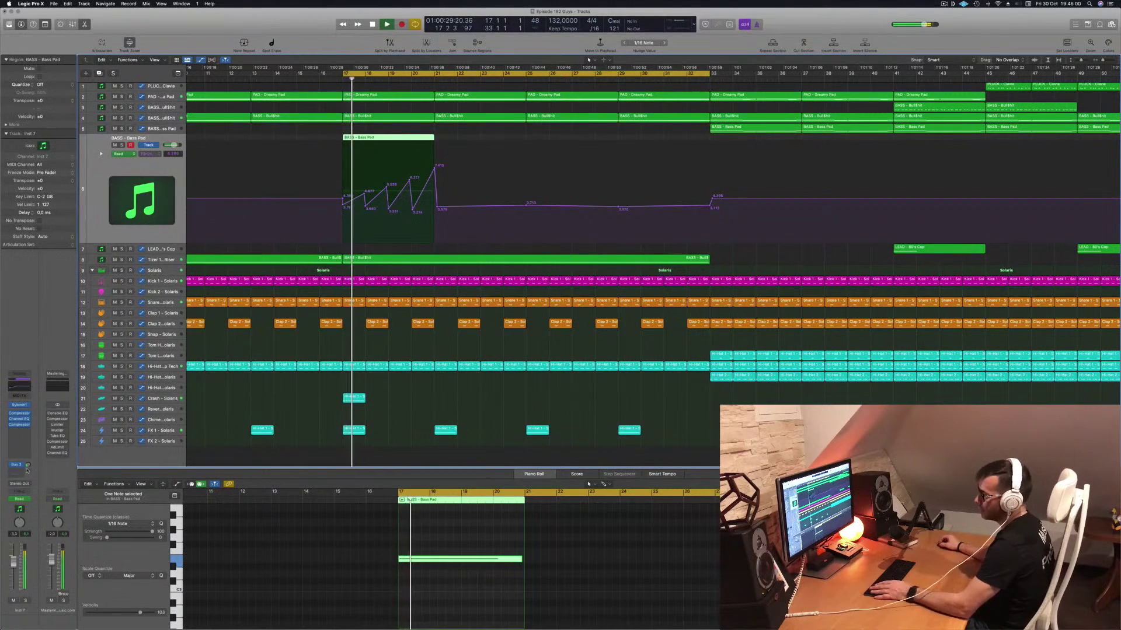
Switch the duplicate Bass Pad track to Touch and ramp its send from about -10.4 dB at bar 17 to about 0 dB at bar 21.
click(21, 464)
click(14, 480)
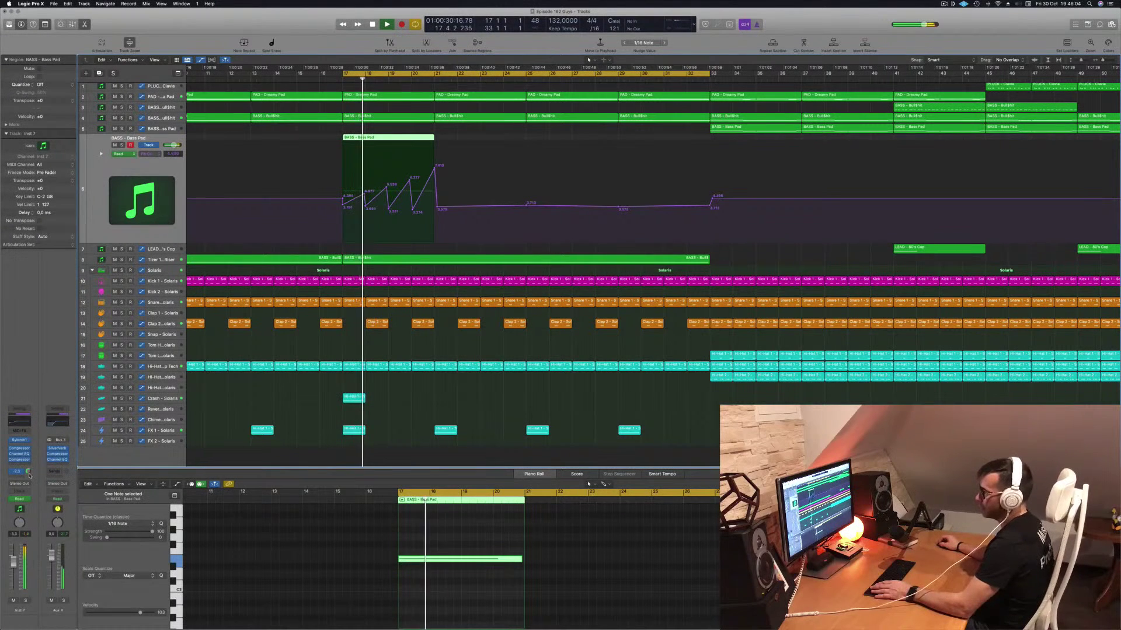
key(space)
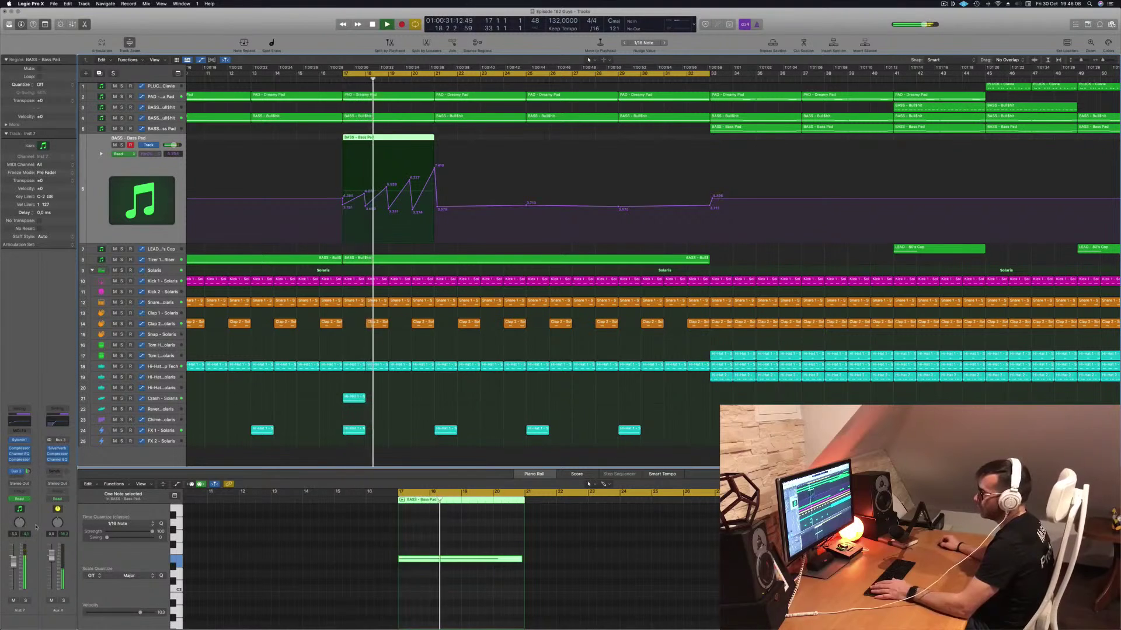
click(21, 499)
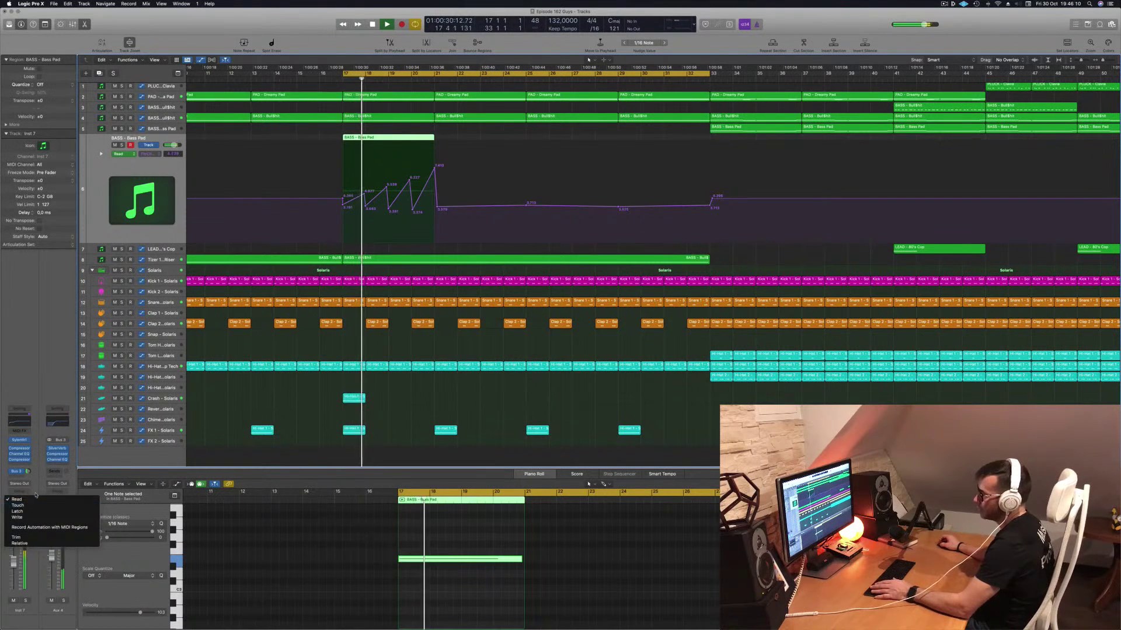
click(26, 505)
drag(350, 199, 363, 203)
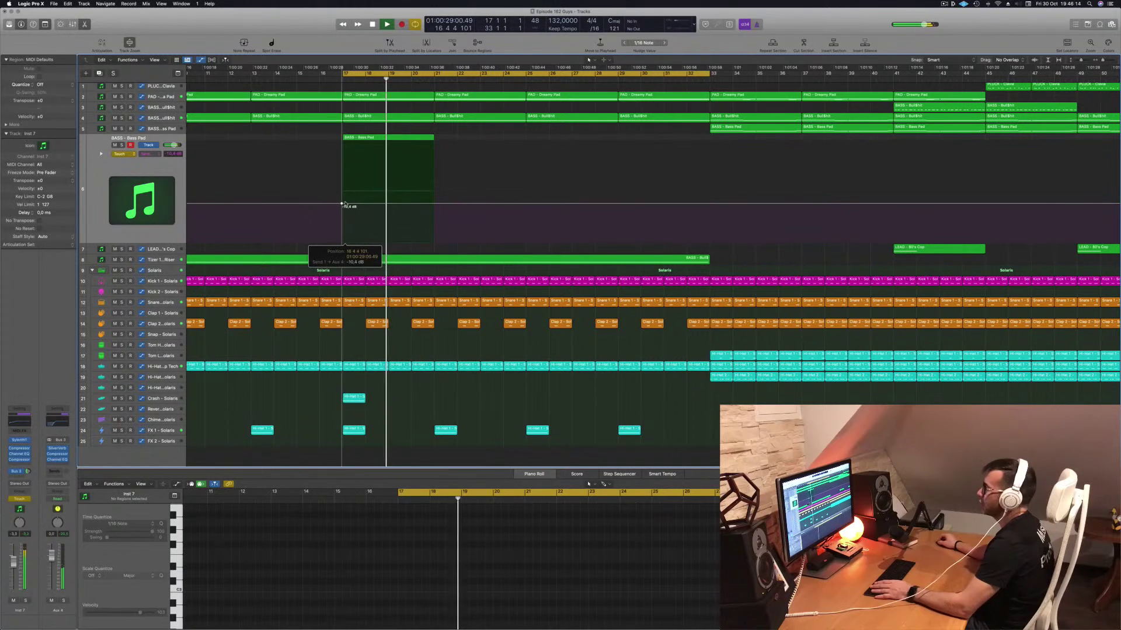
drag(432, 204, 433, 173)
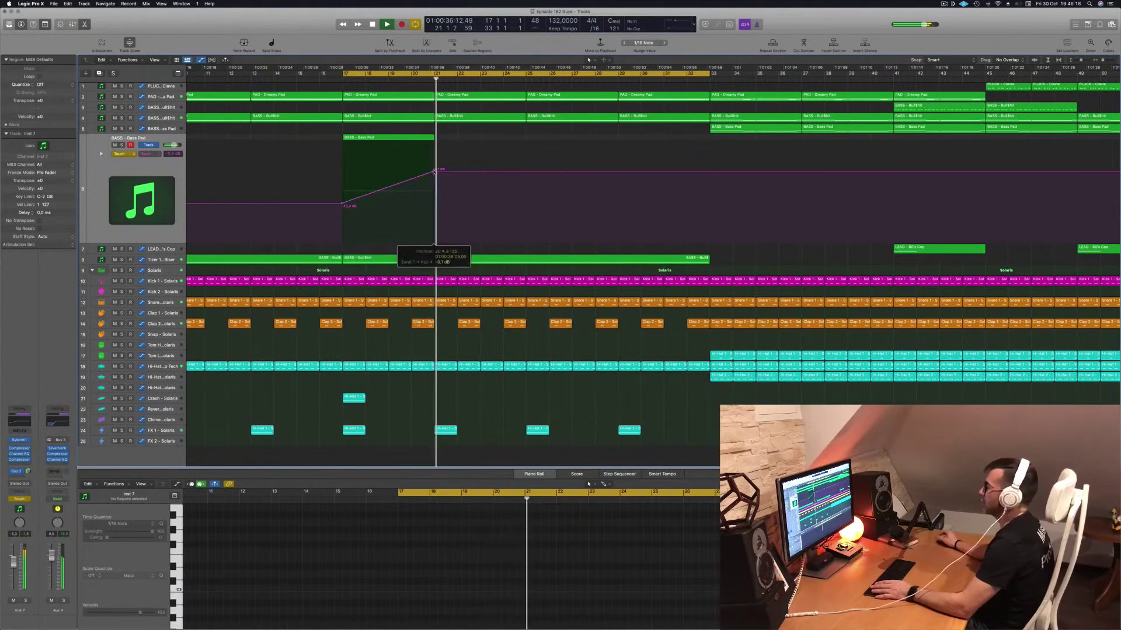
Replay from bar 17 and raise the Anjuna Pad automation point at bar 21 to match the height of the bar 17 peak.
key(super+Left)
key(super+Left)
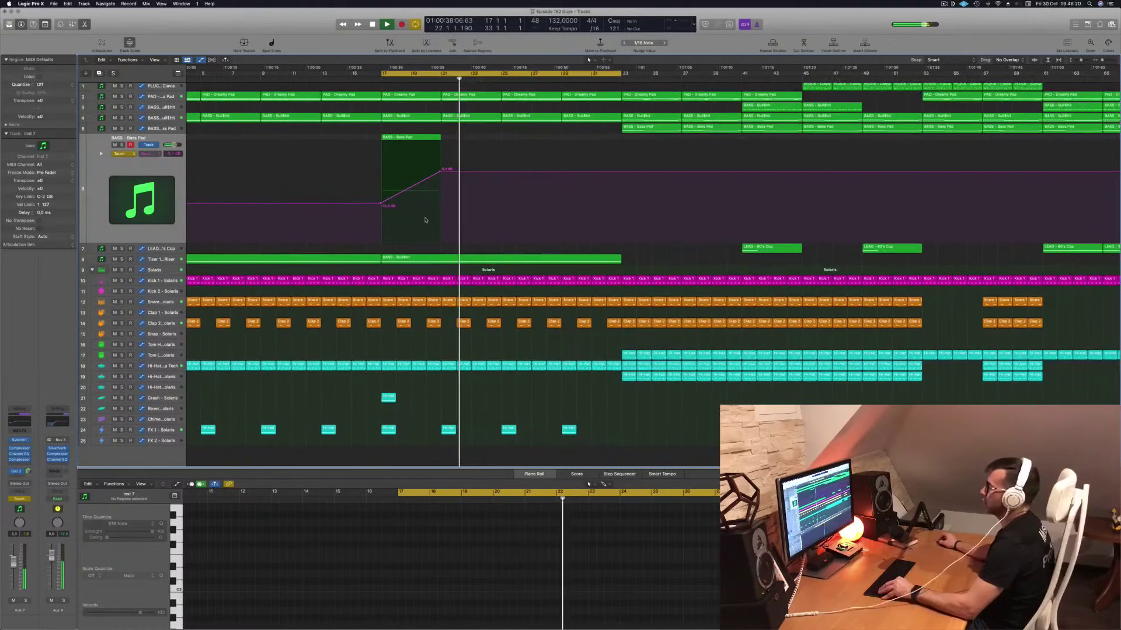
key(super+Up)
key(Return)
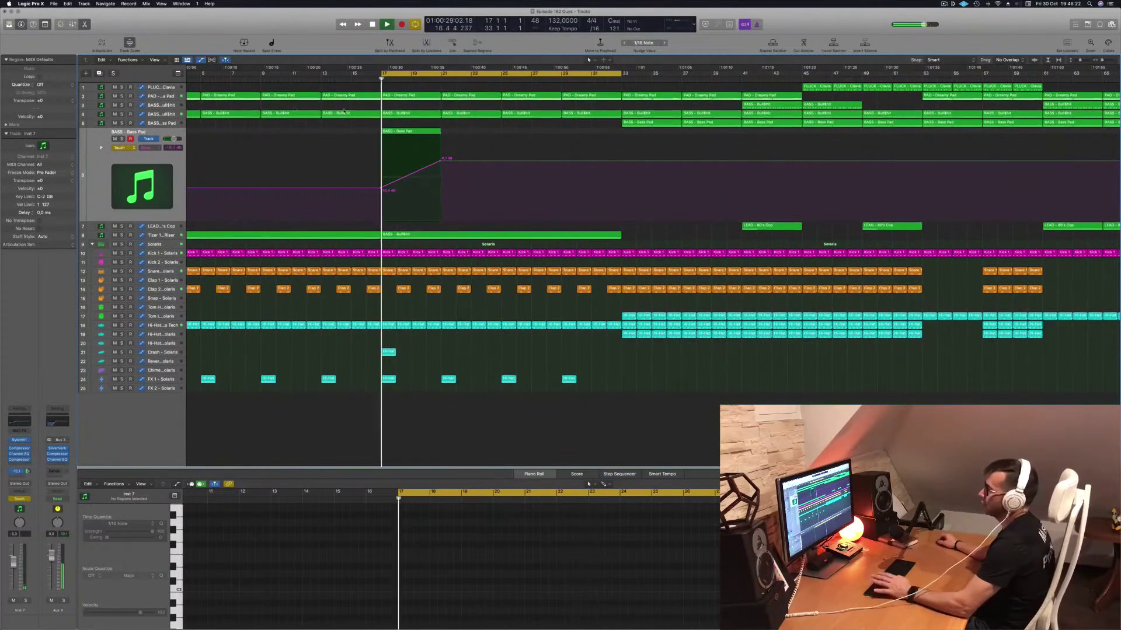
click(170, 96)
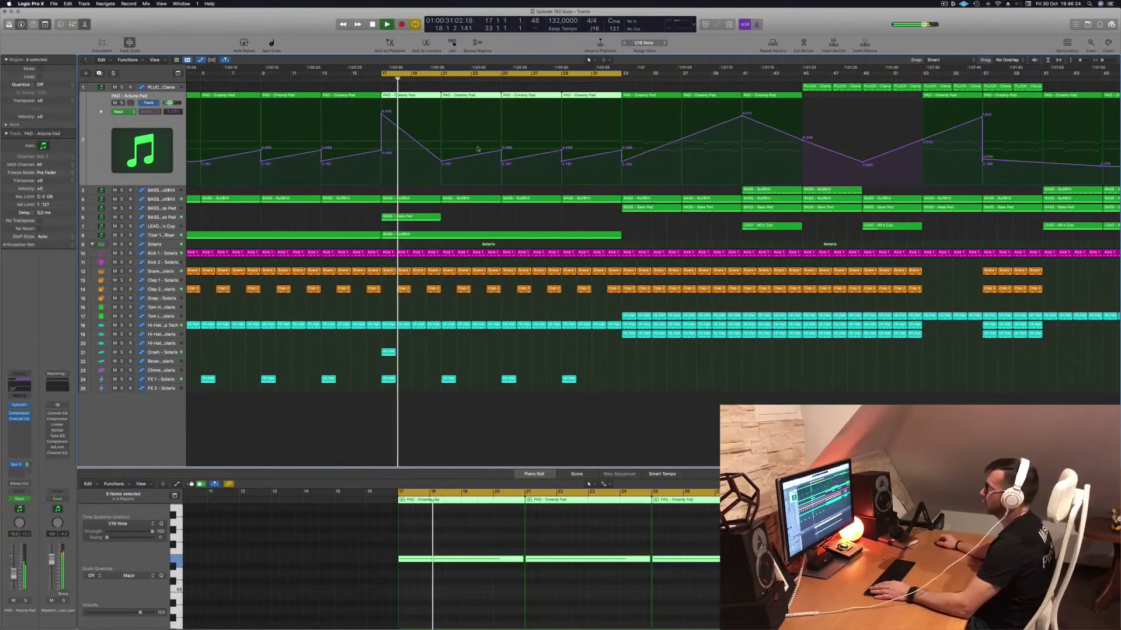
click(440, 162)
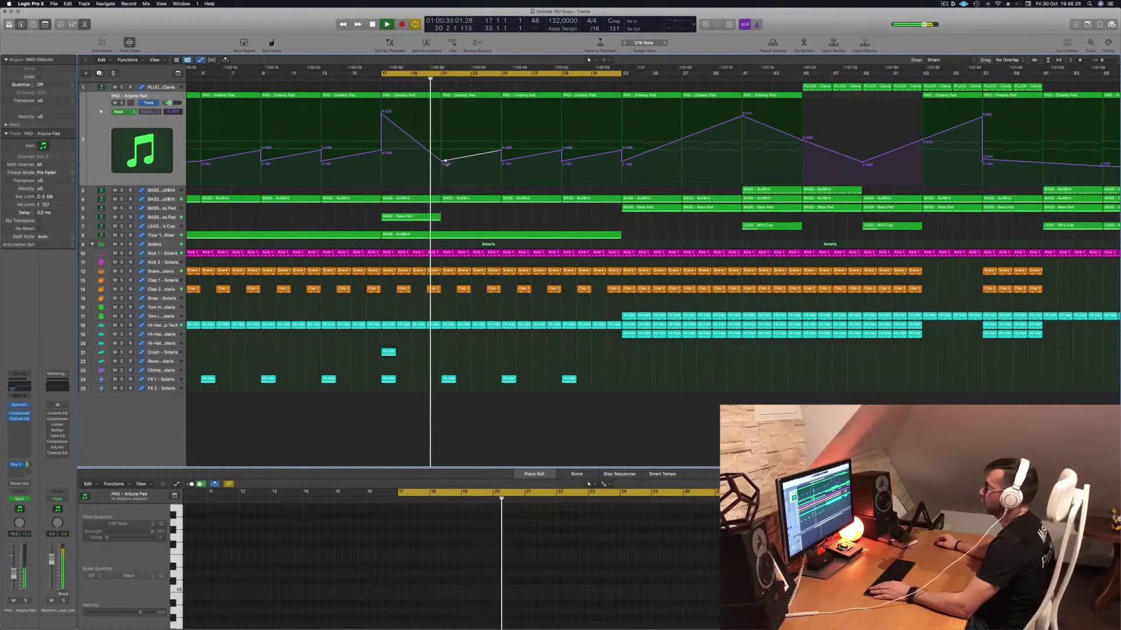
drag(446, 163, 440, 115)
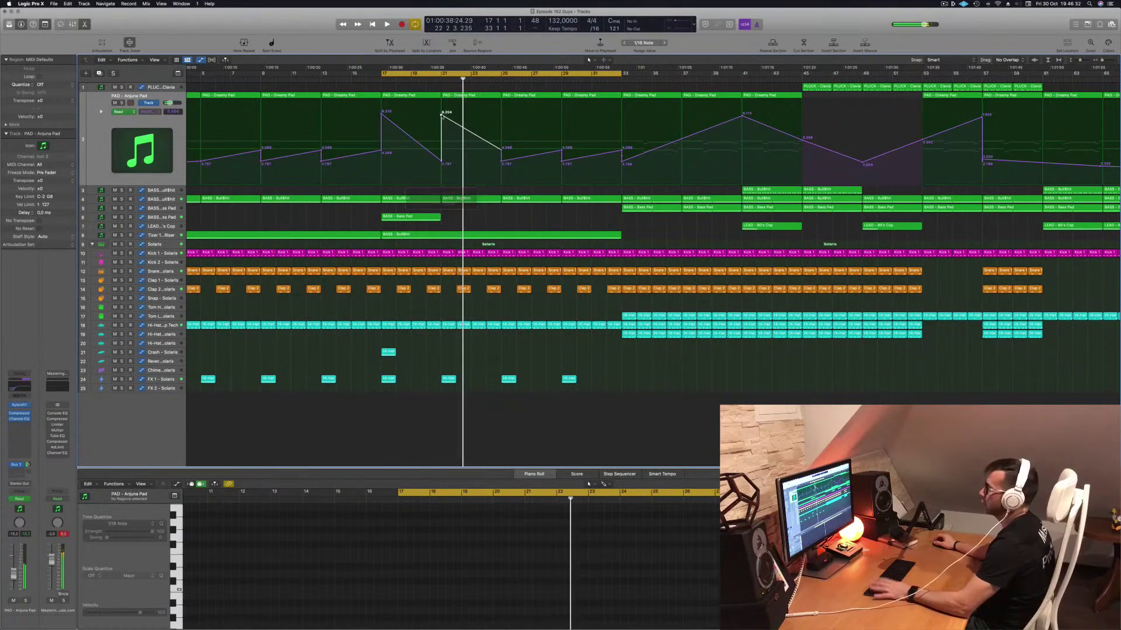
key(Return)
Move the duplicate Bass Pad track's volume fader slightly, return the track to Read mode and delete the recorded volume automation.
click(173, 217)
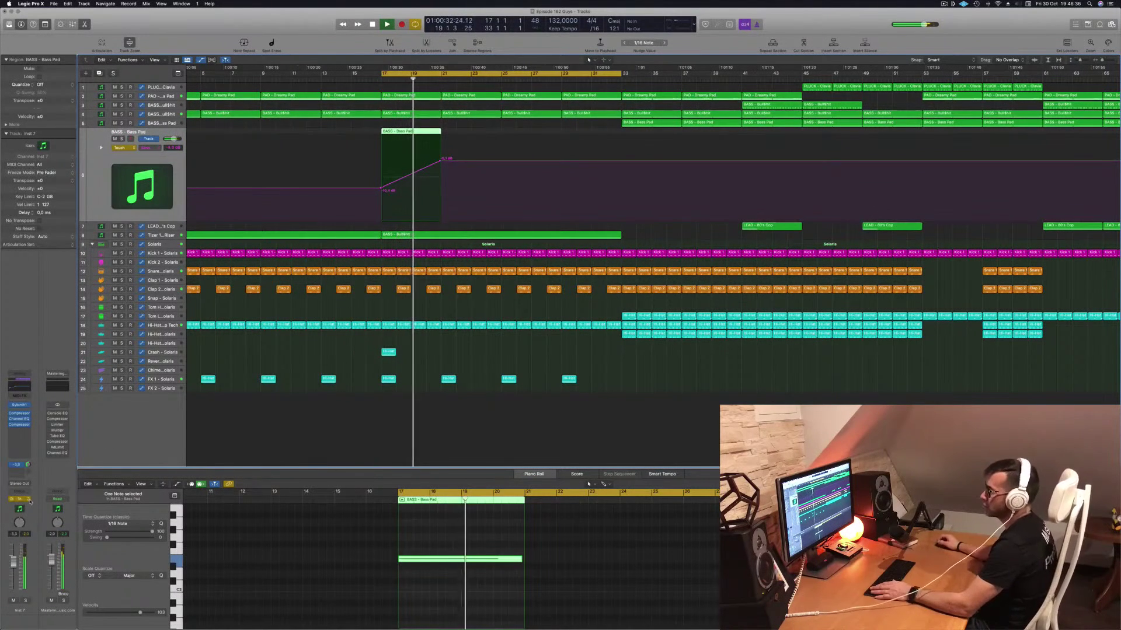
drag(13, 567, 14, 570)
key(space)
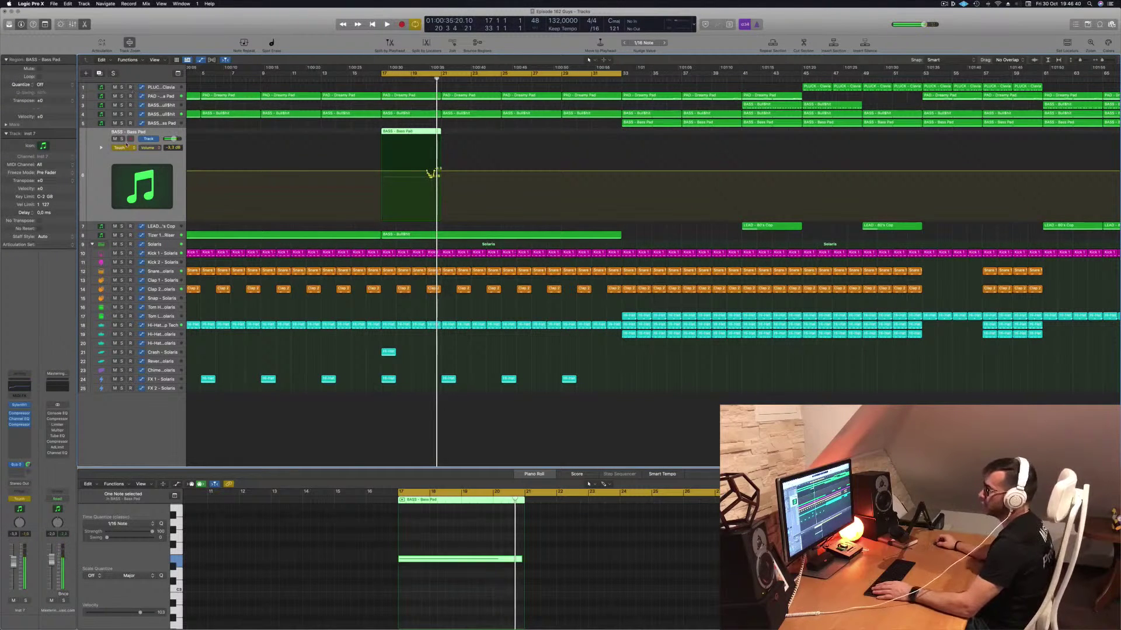
click(125, 147)
key(Return)
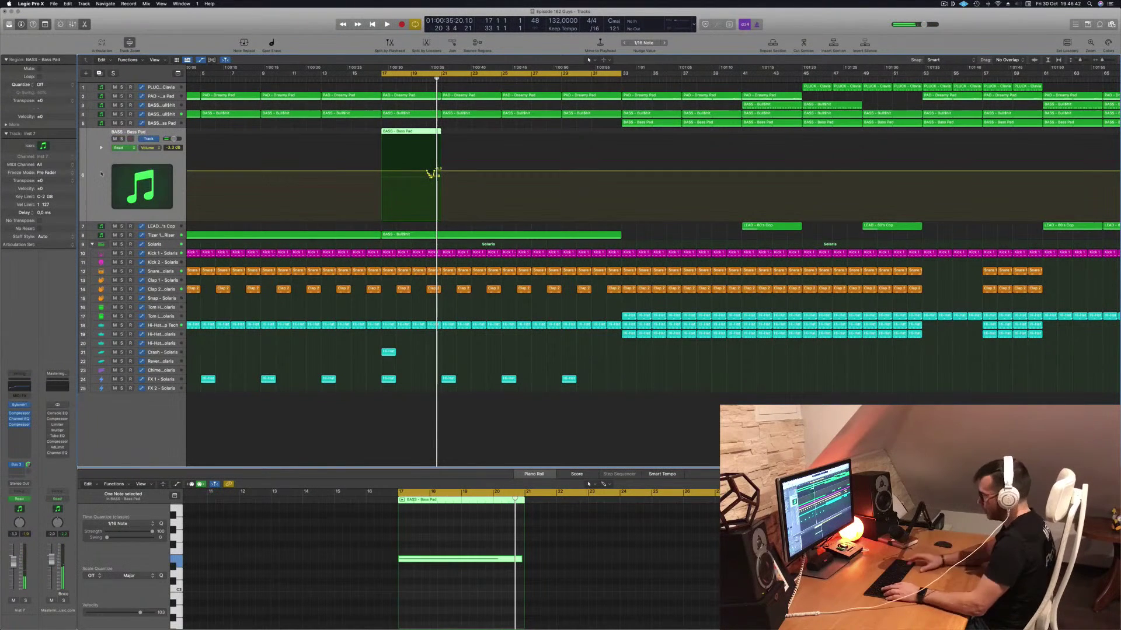
key(ctrl+super+BackSpace)
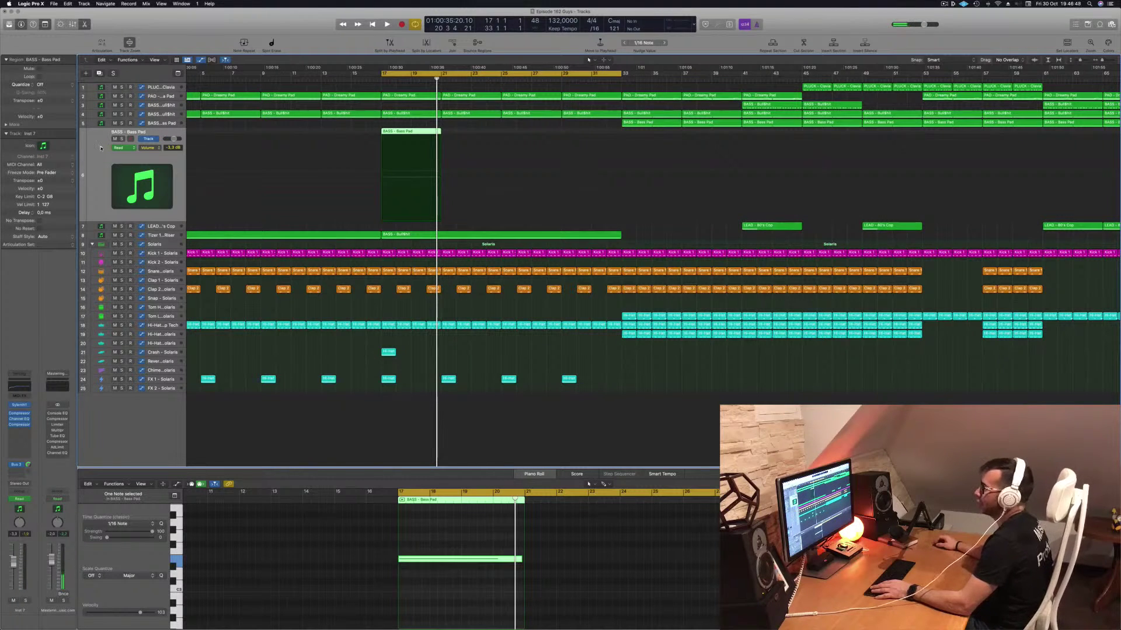
Show all automation lanes of the duplicate Bass Pad track and copy its region with automation to bars 21, 25 and 29.
click(100, 148)
key(shift+space)
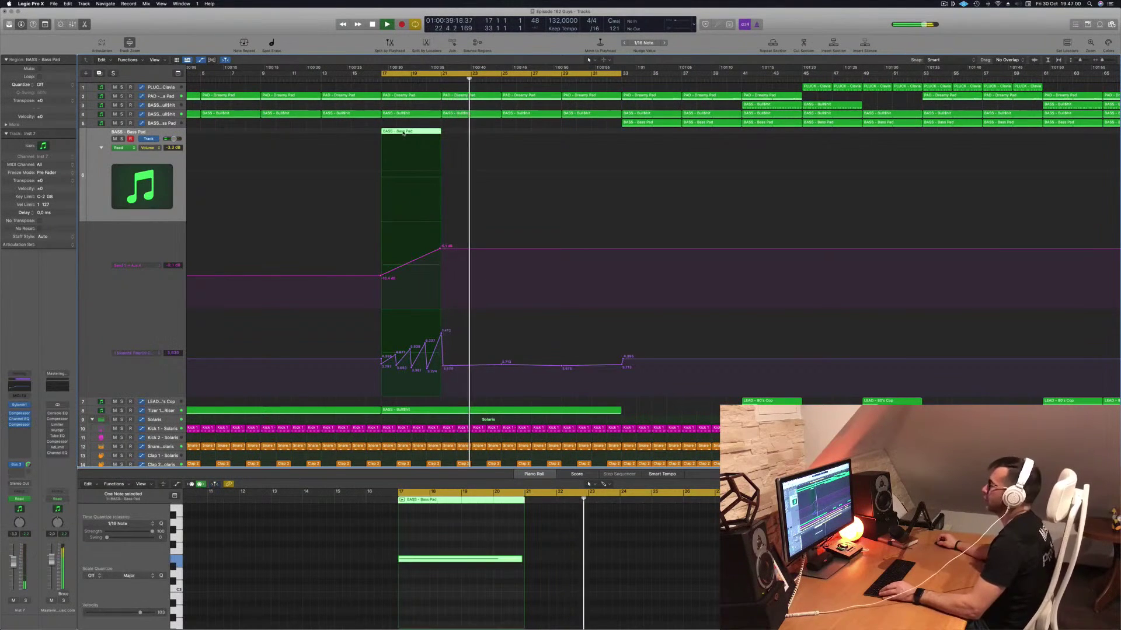
drag(403, 133, 541, 144)
shift+click(424, 133)
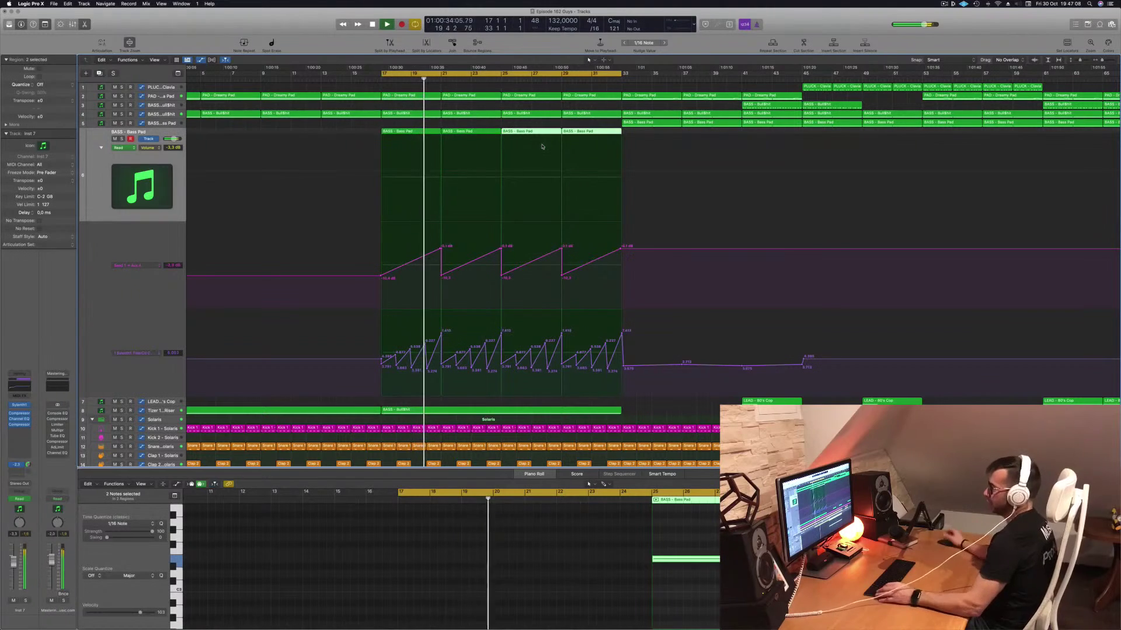
Replay the arrangement from bar 17 and copy the track 3 bass region from bar 41 to bar 25.
key(super+Left)
scroll(477, 164, right, 5)
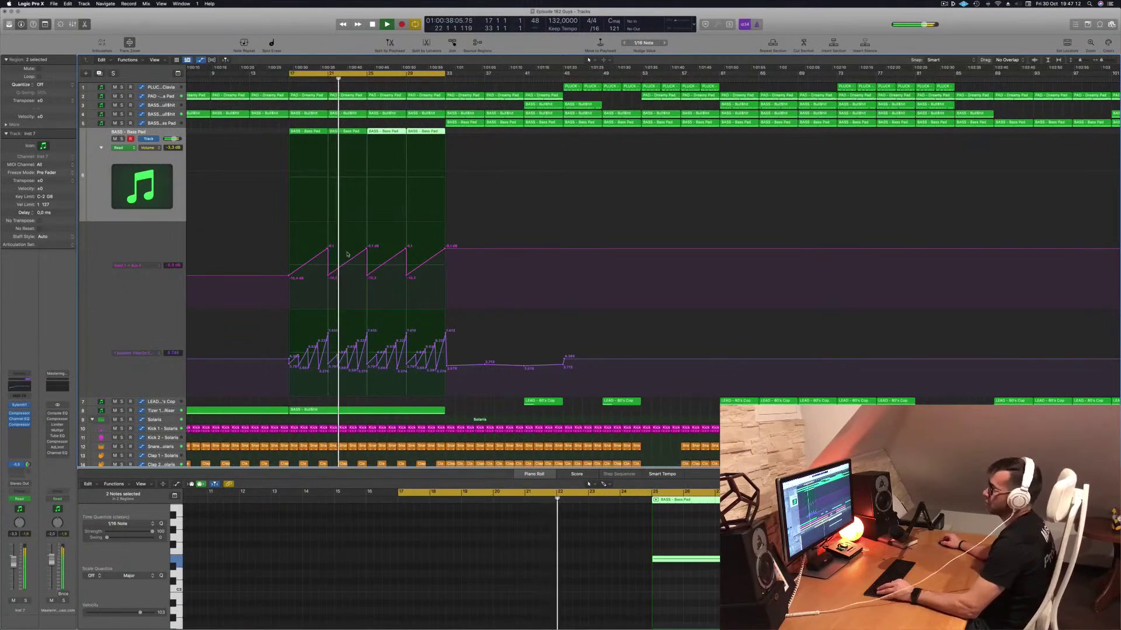
key(super+Left)
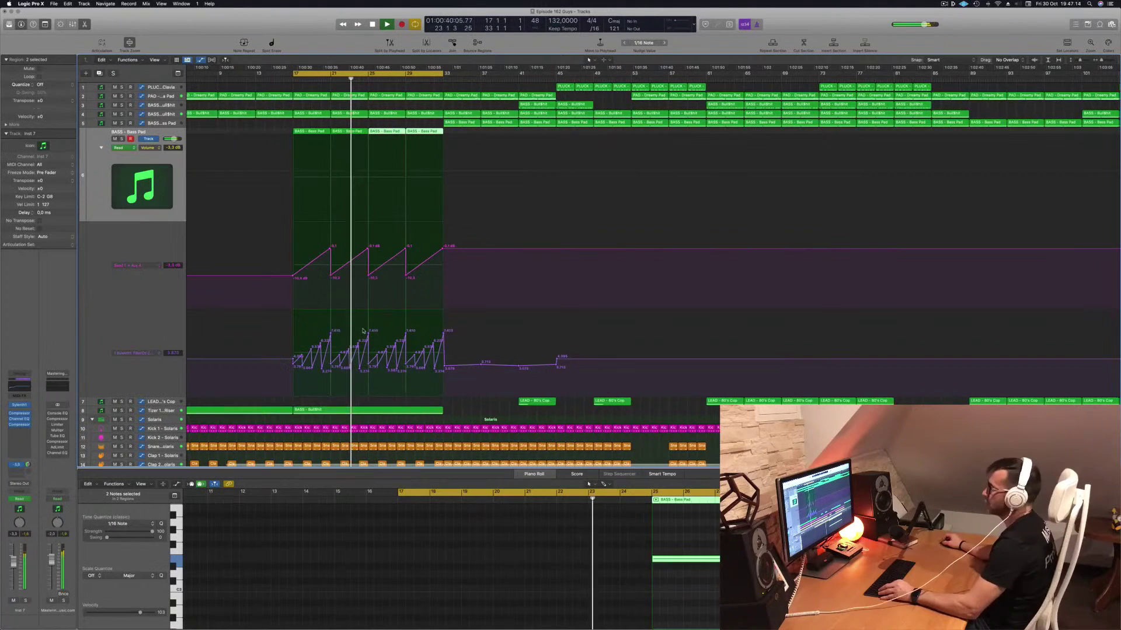
key(super+Left)
key(super+Up)
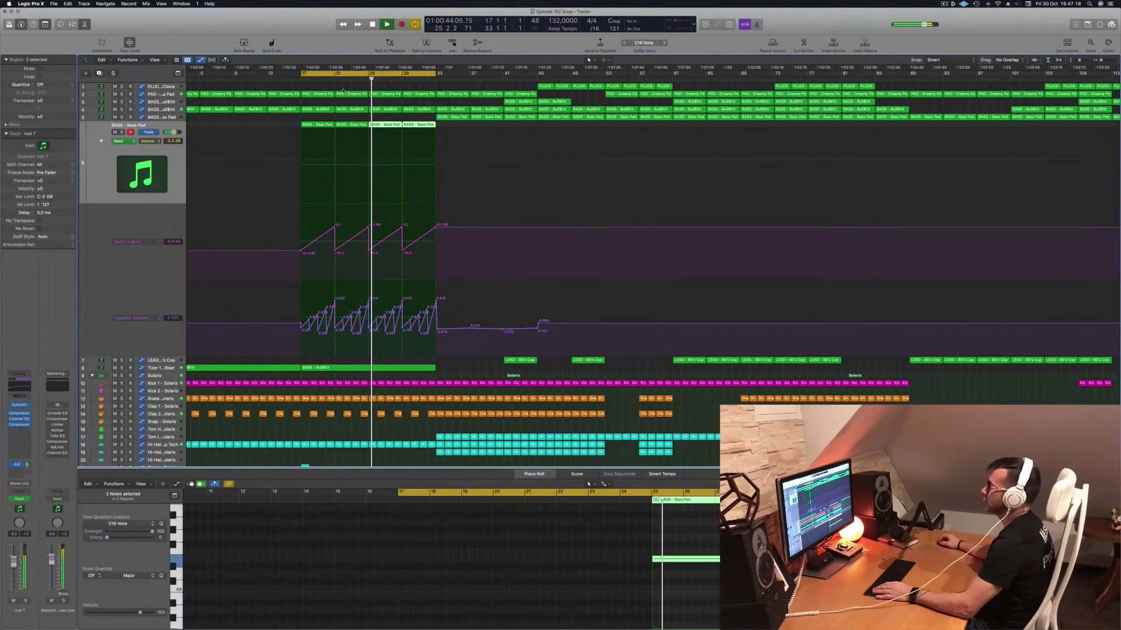
key(Return)
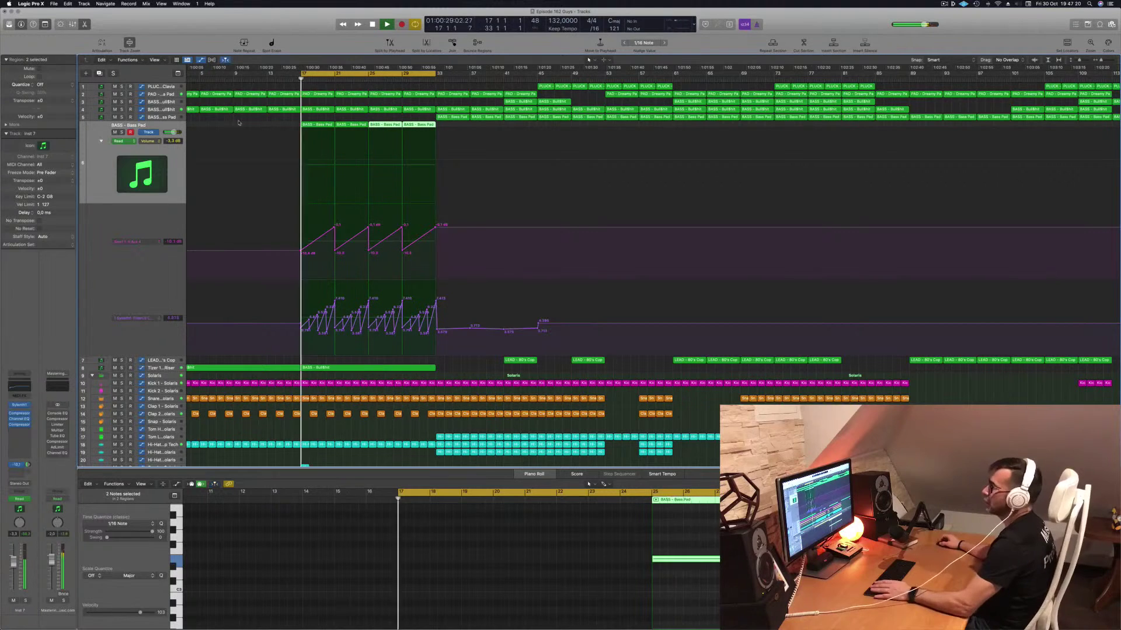
click(238, 119)
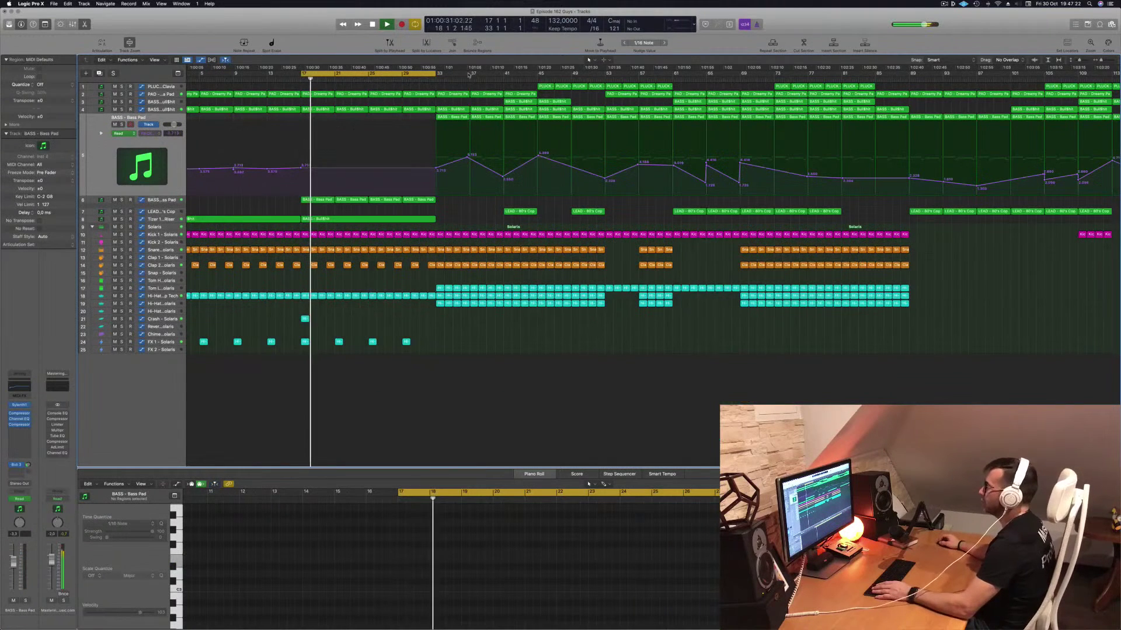
click(524, 101)
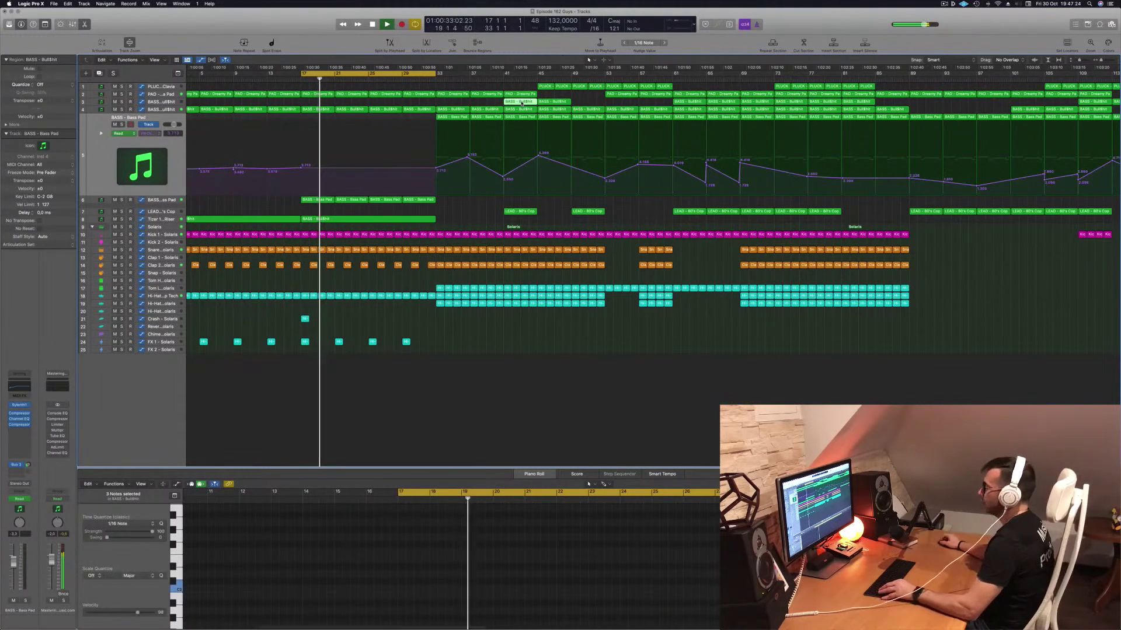
drag(524, 101, 390, 105)
drag(387, 105, 387, 105)
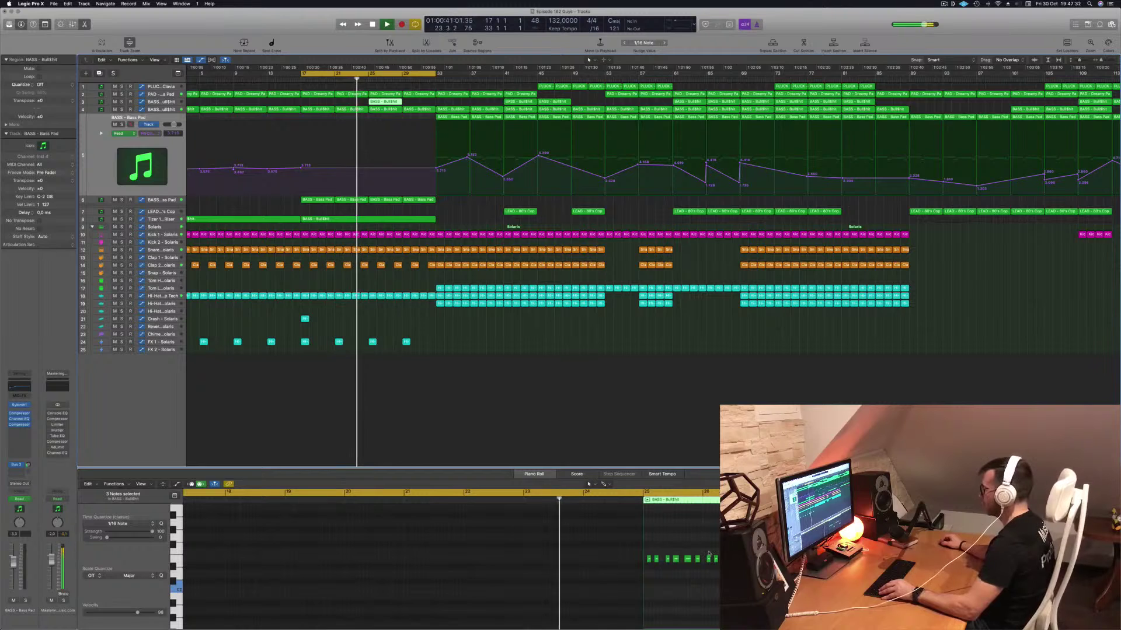
Edit the notes of the bar 25 bass region, muting a group of six and repositioning others within its pattern.
key(super+a)
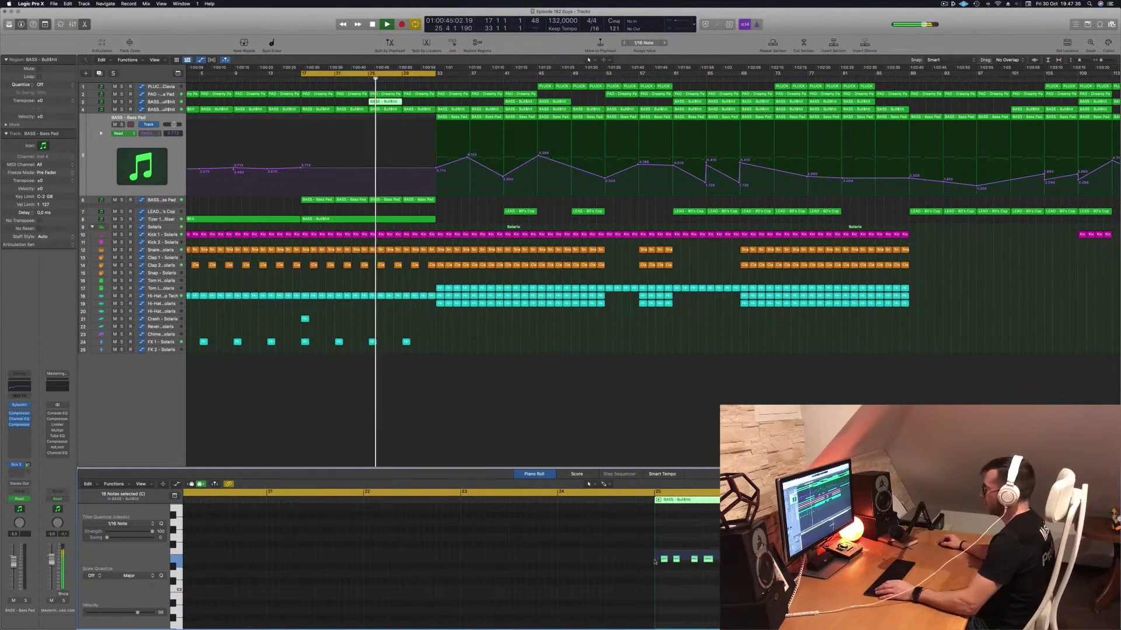
drag(655, 562, 663, 560)
key(ctrl+m)
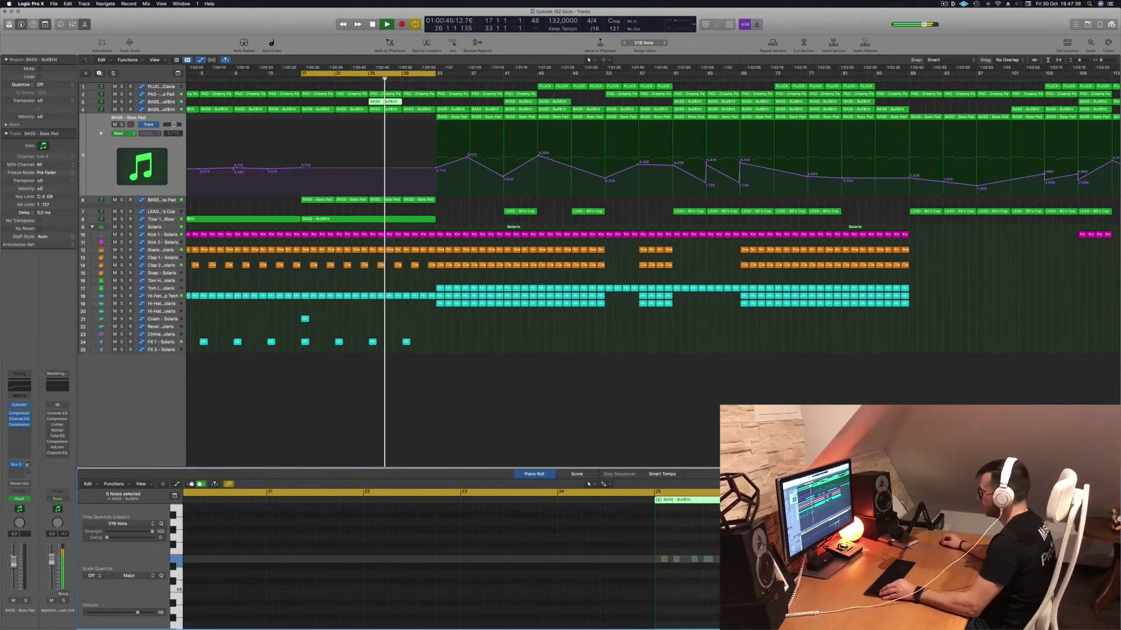
drag(753, 559, 761, 559)
drag(847, 549, 597, 571)
drag(664, 561, 859, 560)
Play the arrangement from bar 25 and duplicate the track 3 bass track with its settings.
key(space)
key(space)
click(368, 80)
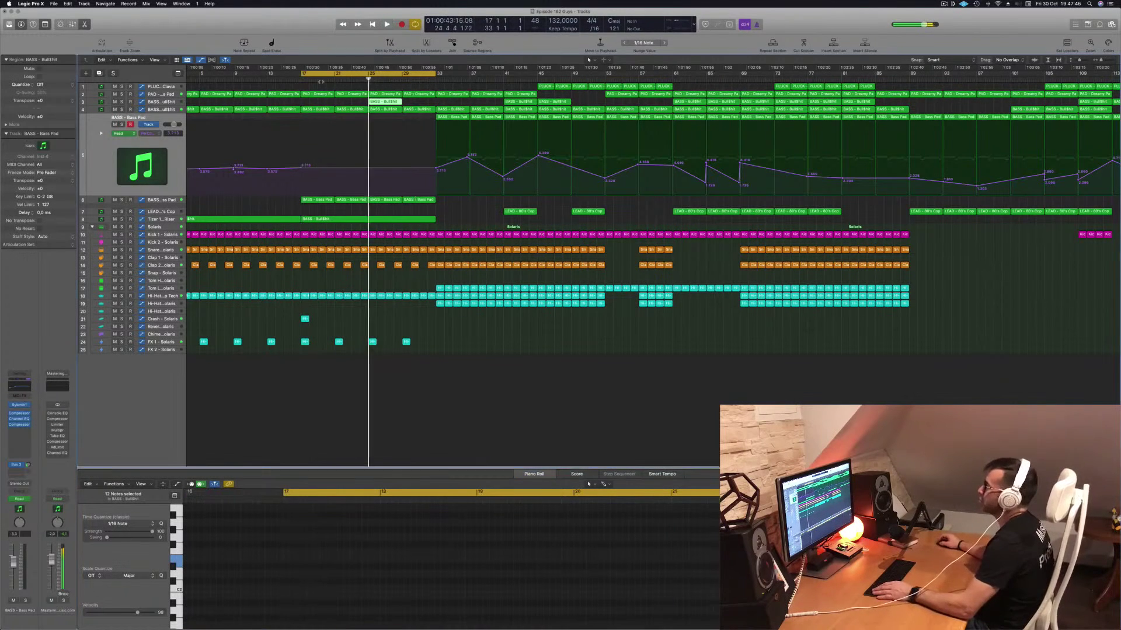
click(168, 101)
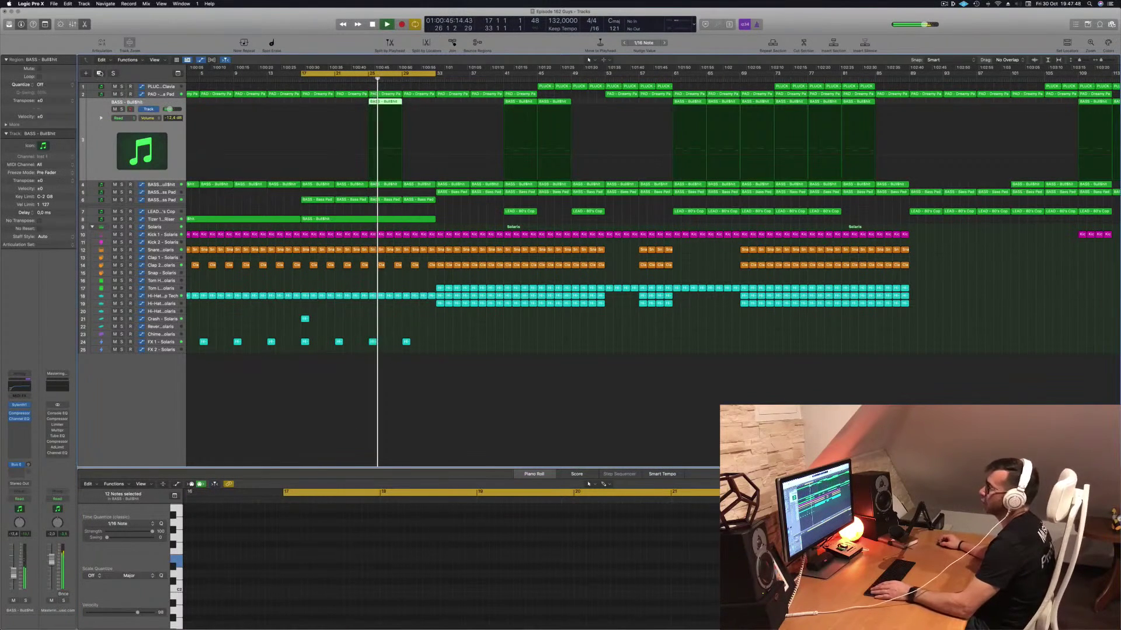
key(alt+super+s)
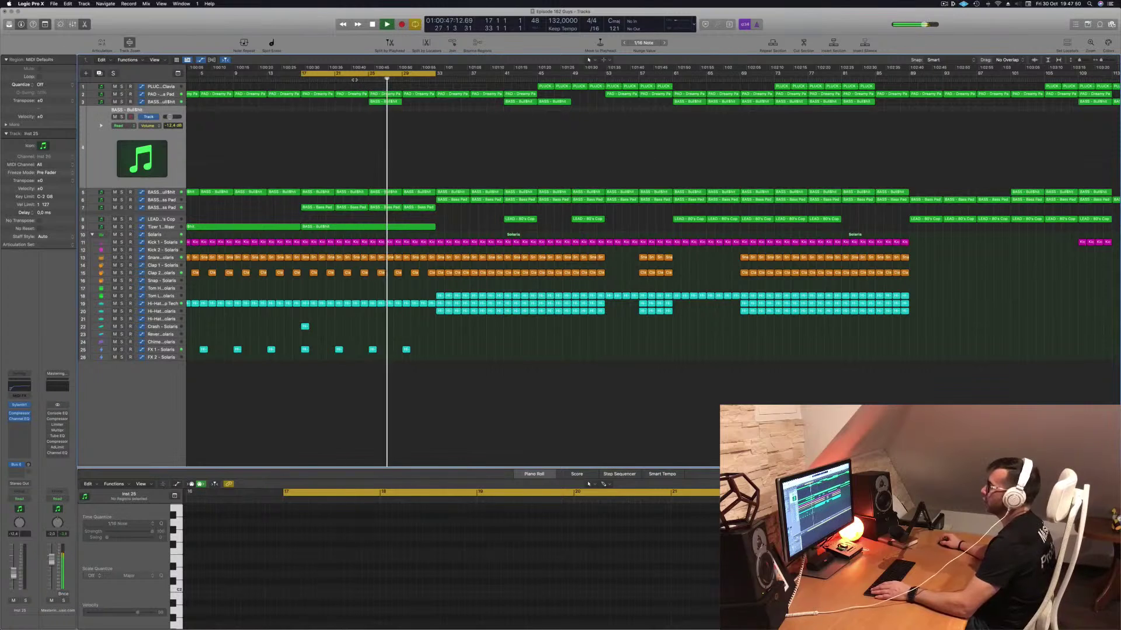
Move the bar 25 bass region from track 3 to the duplicate bass track and copy it to bar 29.
key(comma)
key(comma)
key(comma)
key(comma)
click(403, 78)
key(space)
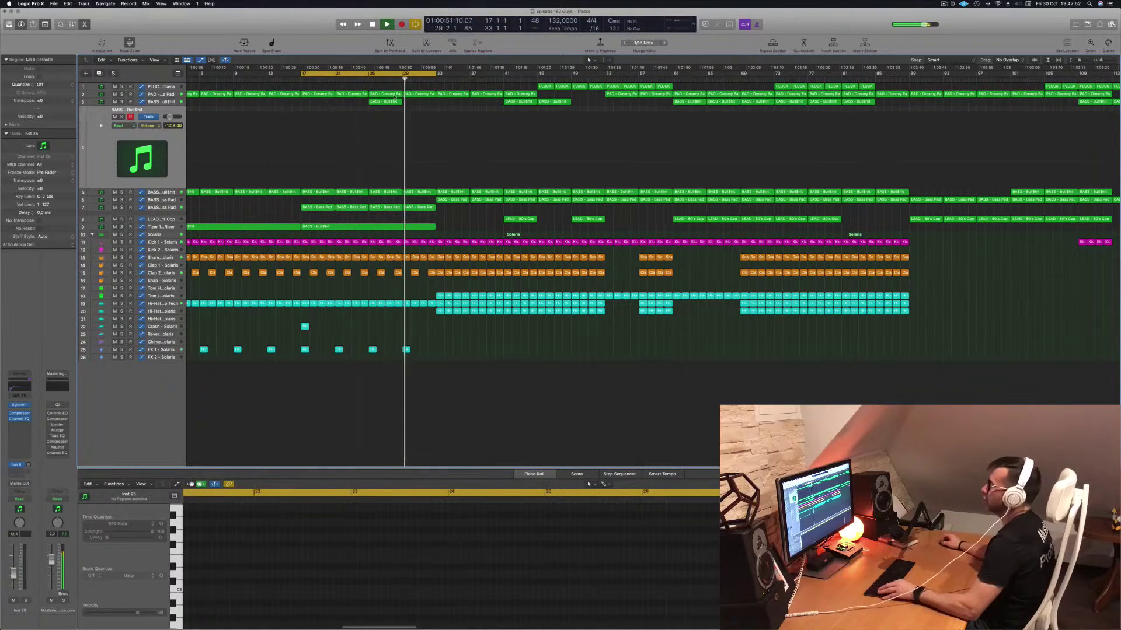
click(390, 103)
drag(390, 103, 419, 113)
key(space)
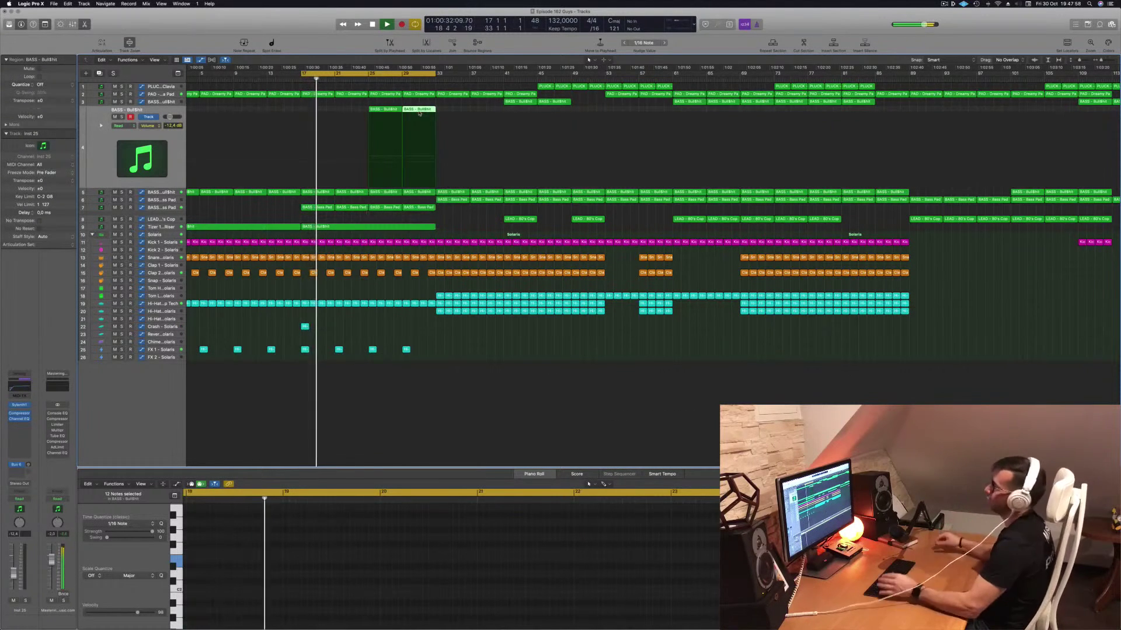
Copy the Crash region from bar 17 to bar 33.
click(270, 209)
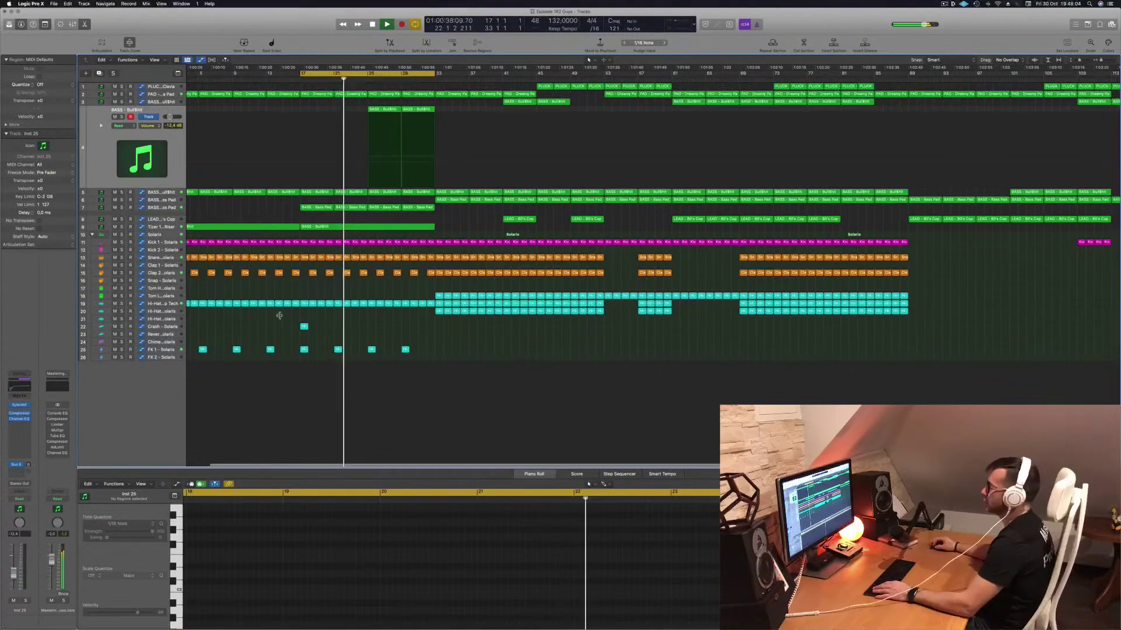
click(304, 326)
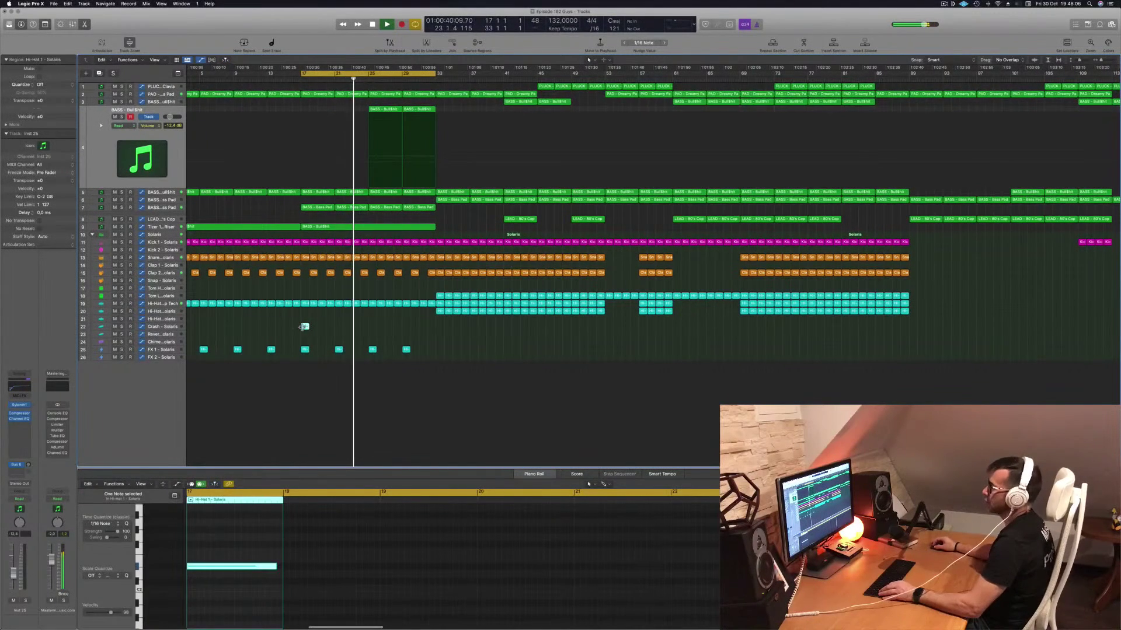
drag(305, 327, 441, 328)
Raise the duplicate bass track's volume during playback and check the track briefly in solo.
click(113, 151)
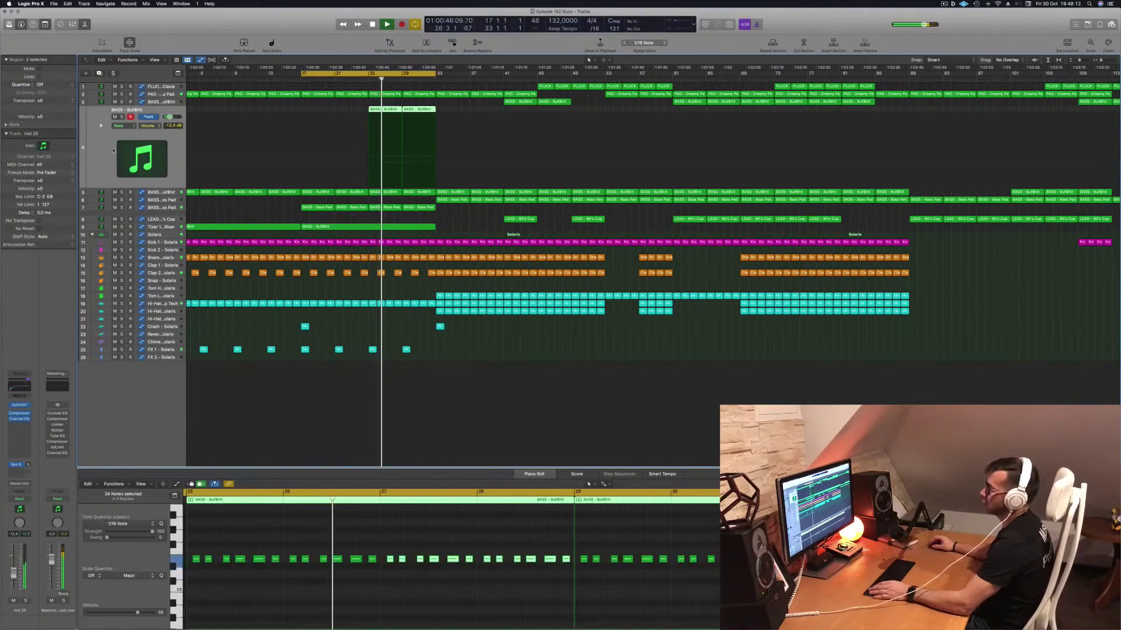
drag(13, 575, 16, 571)
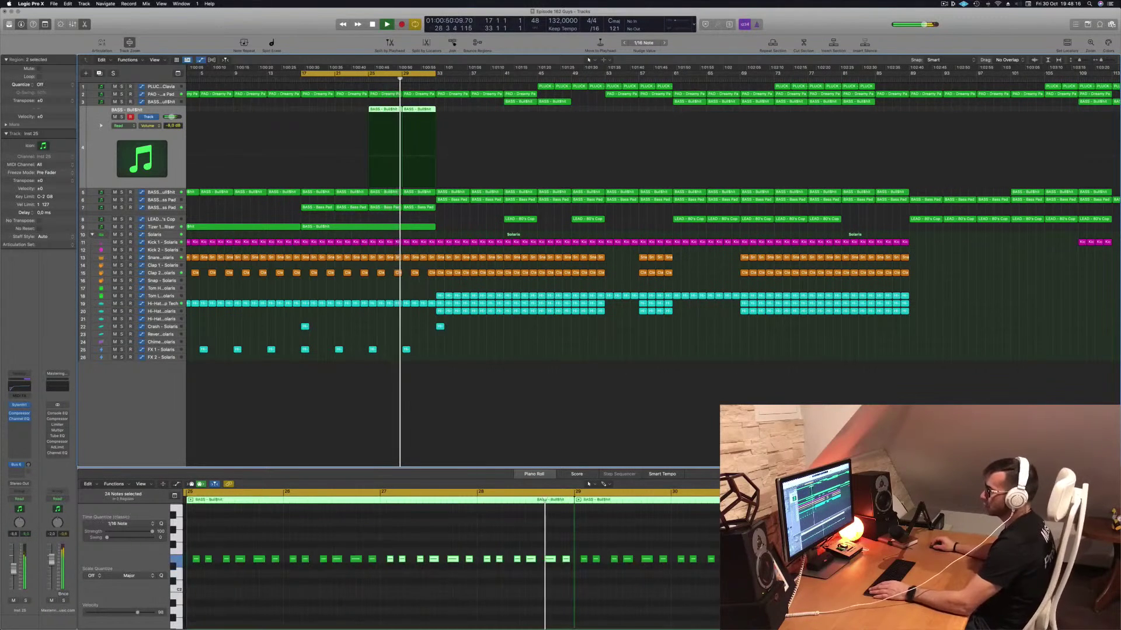
click(25, 601)
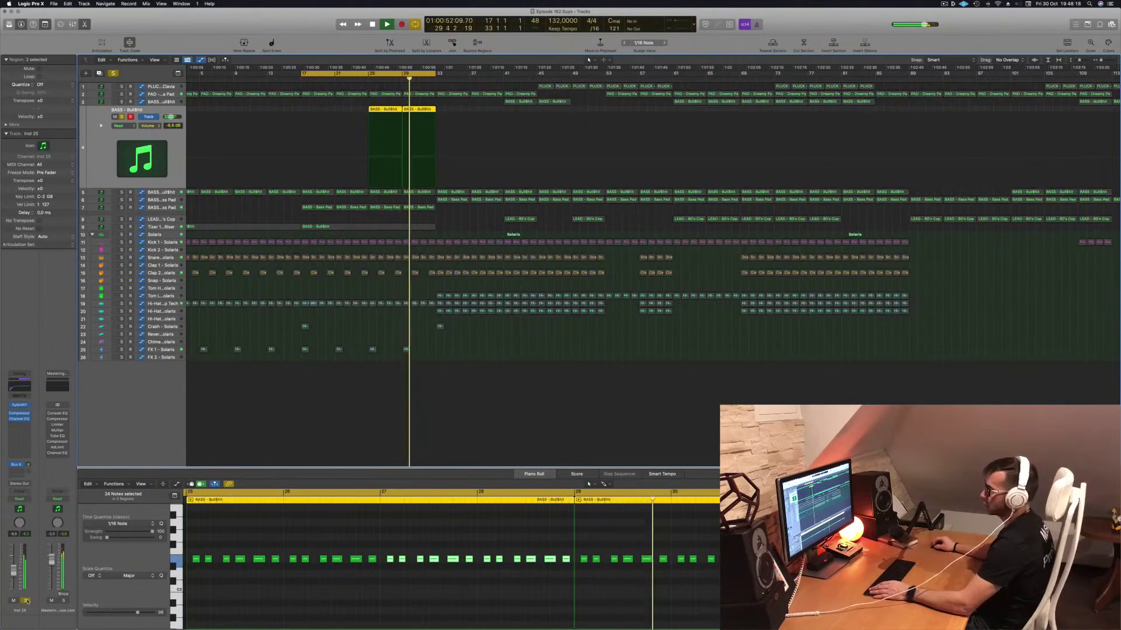
click(24, 601)
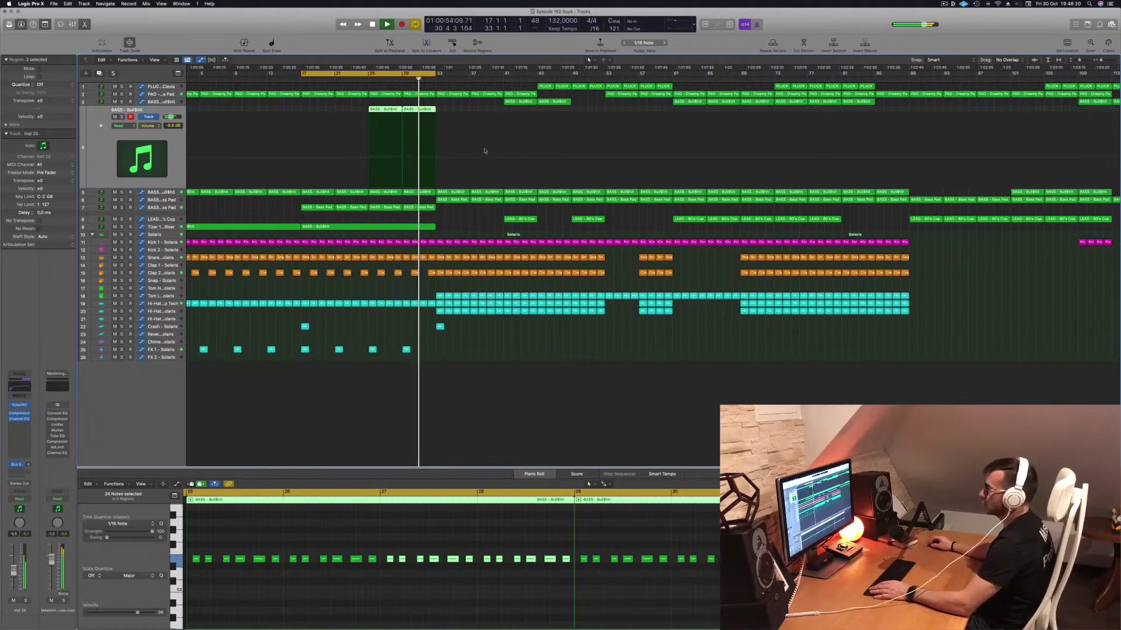
Transpose all notes in the duplicate bass track's two regions up one octave.
click(410, 603)
key(super+a)
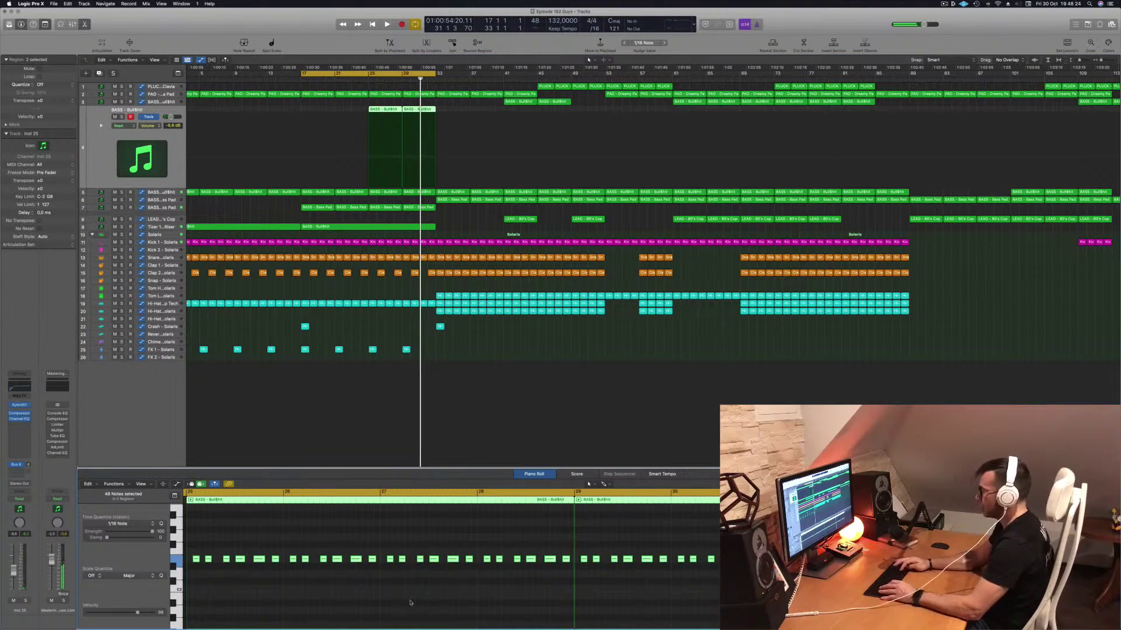
key(alt+shift+Up)
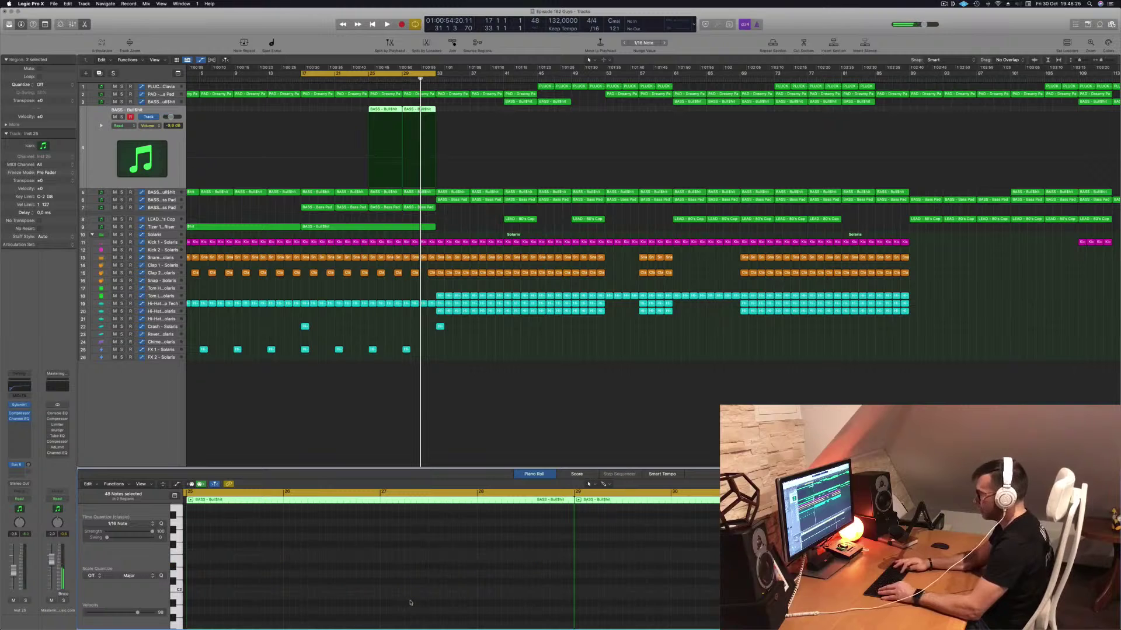
Listen to the transposed bass in the arrangement from just before bar 25, briefly toggling its solo.
key(space)
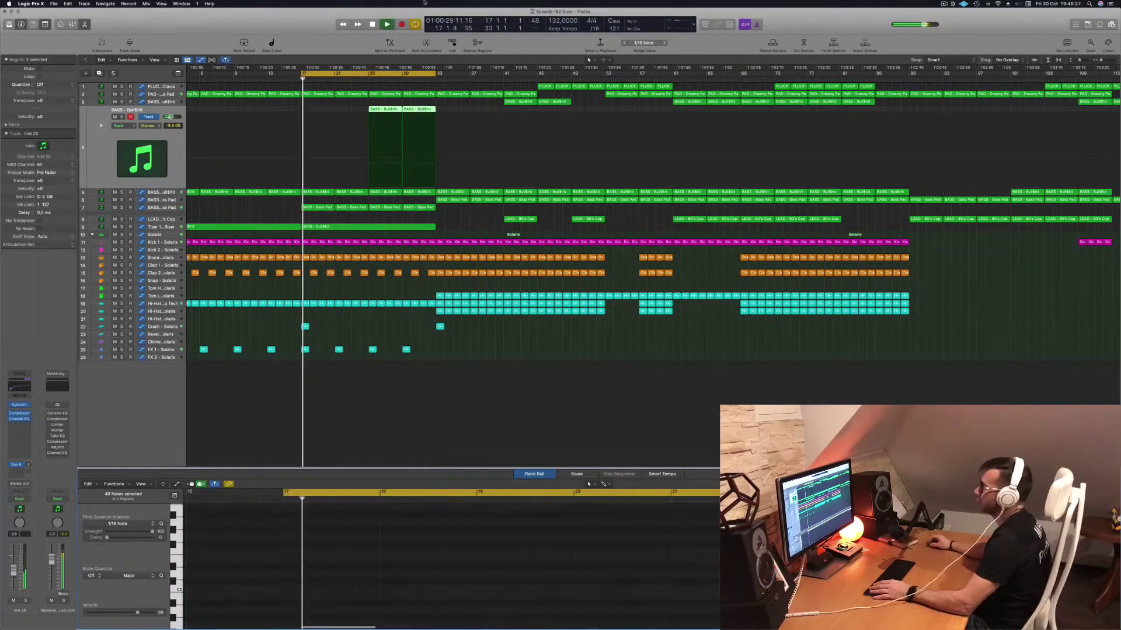
click(369, 79)
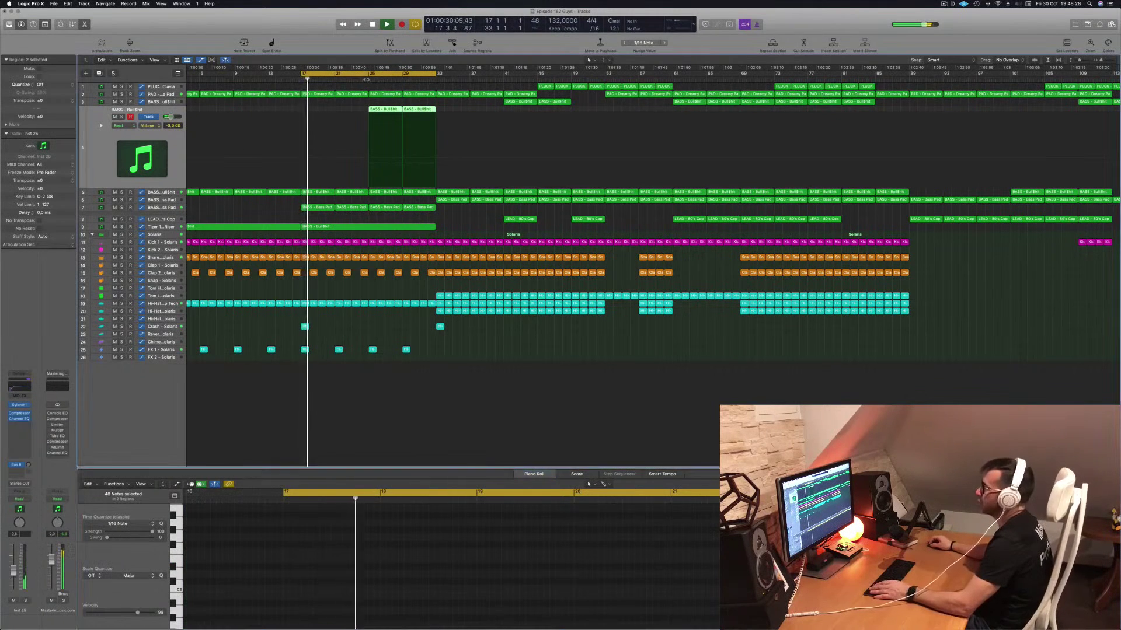
click(122, 117)
click(121, 117)
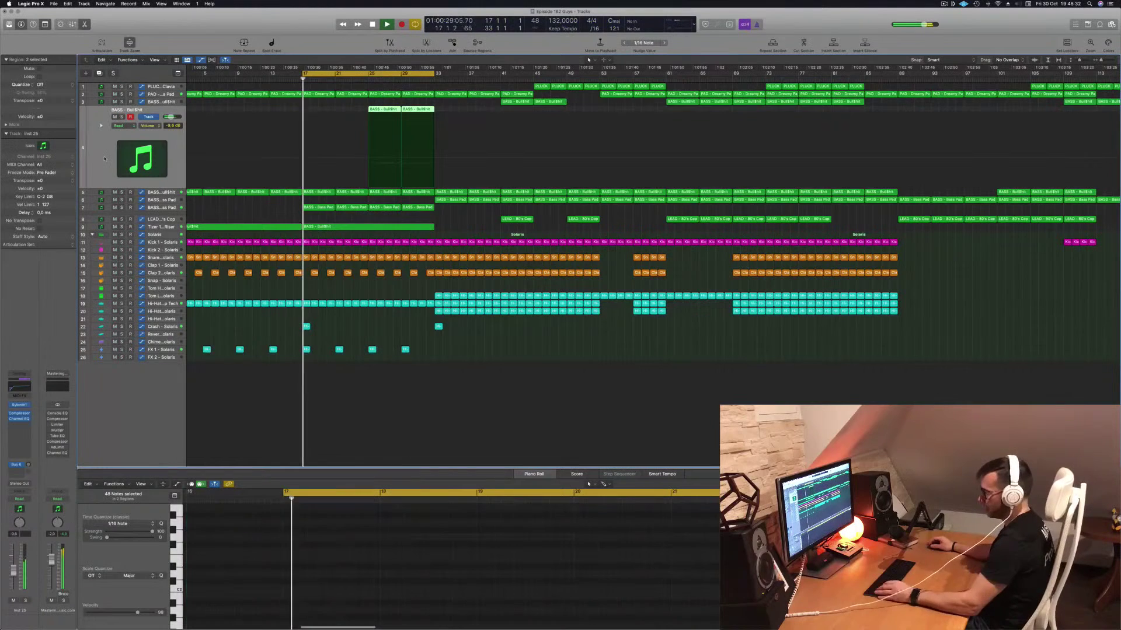
key(space)
key(space)
click(358, 77)
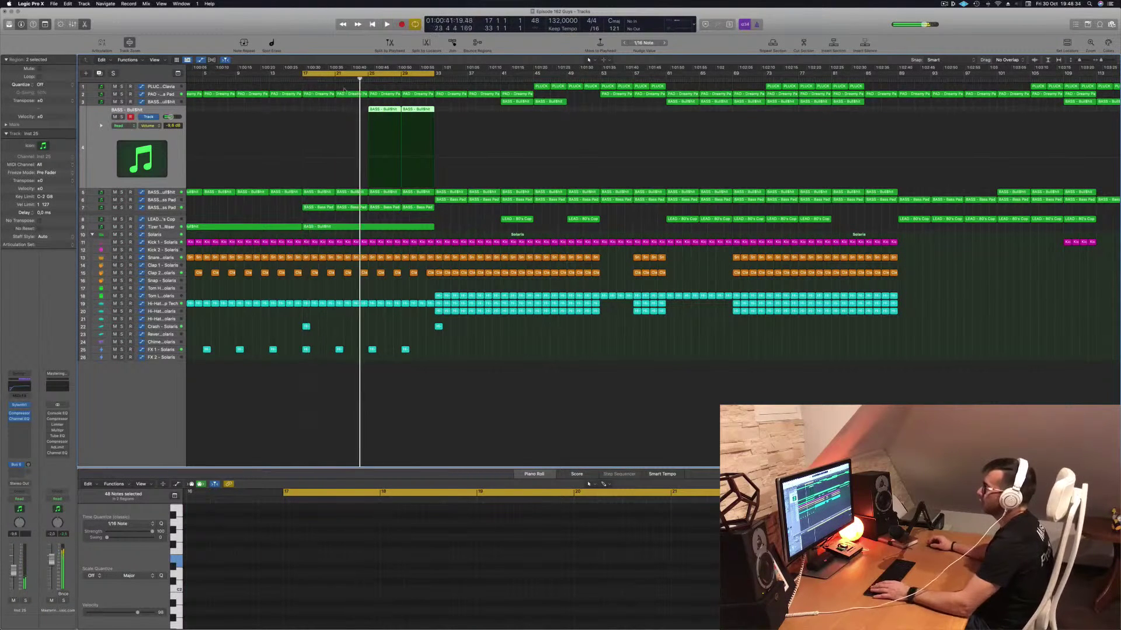
Inspect the filter control settings of the duplicate bass track's Sylenth1 instrument during playback and close the instrument.
click(19, 404)
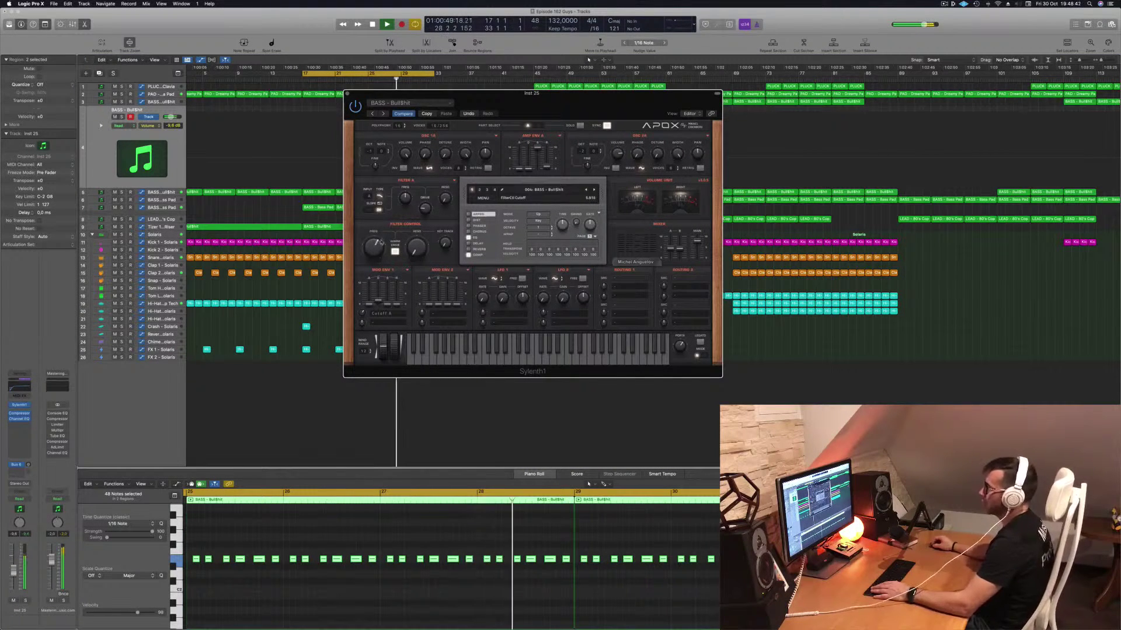
drag(550, 102, 721, 175)
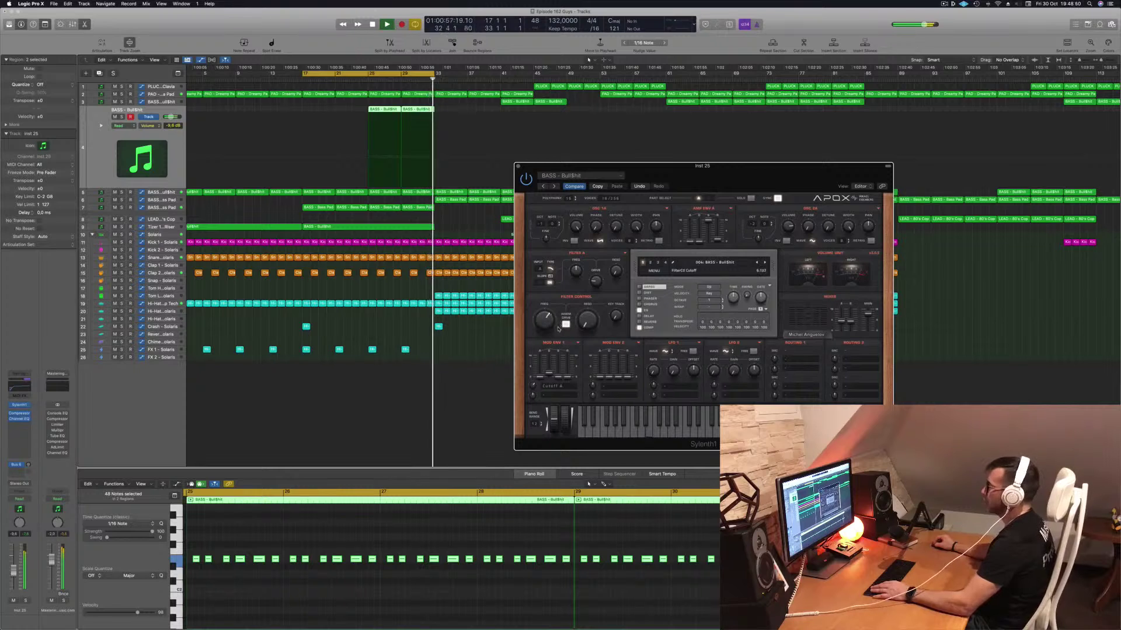
drag(580, 162, 431, 150)
click(369, 155)
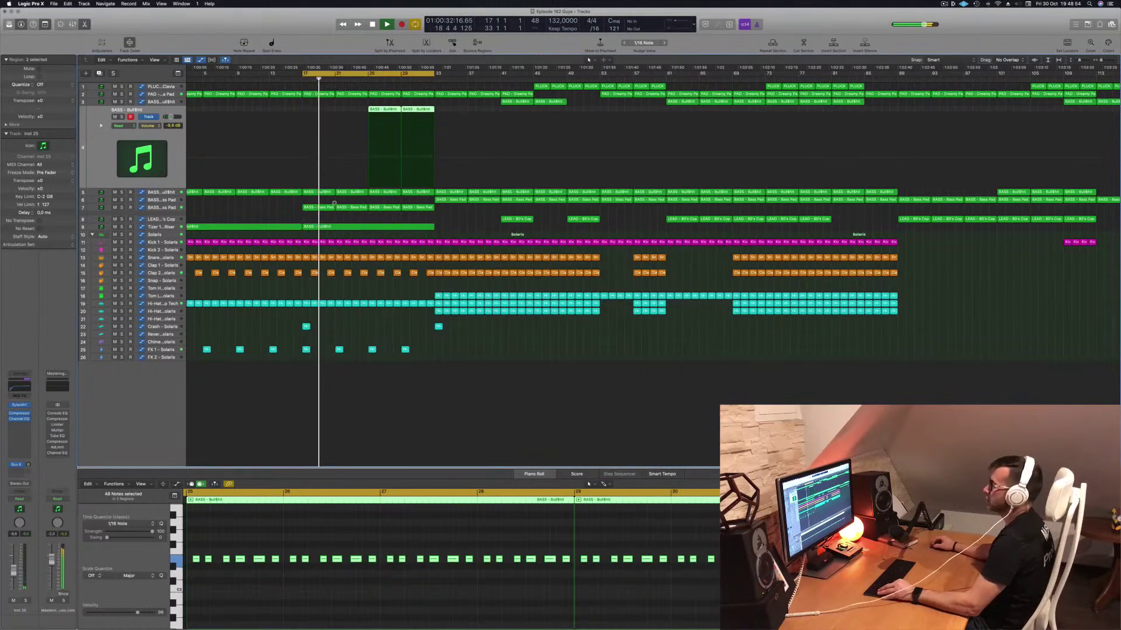
Compare the duplicate Bass Pad, track 5 bass and riser tracks during playback by selecting each one.
scroll(309, 228, left, 3)
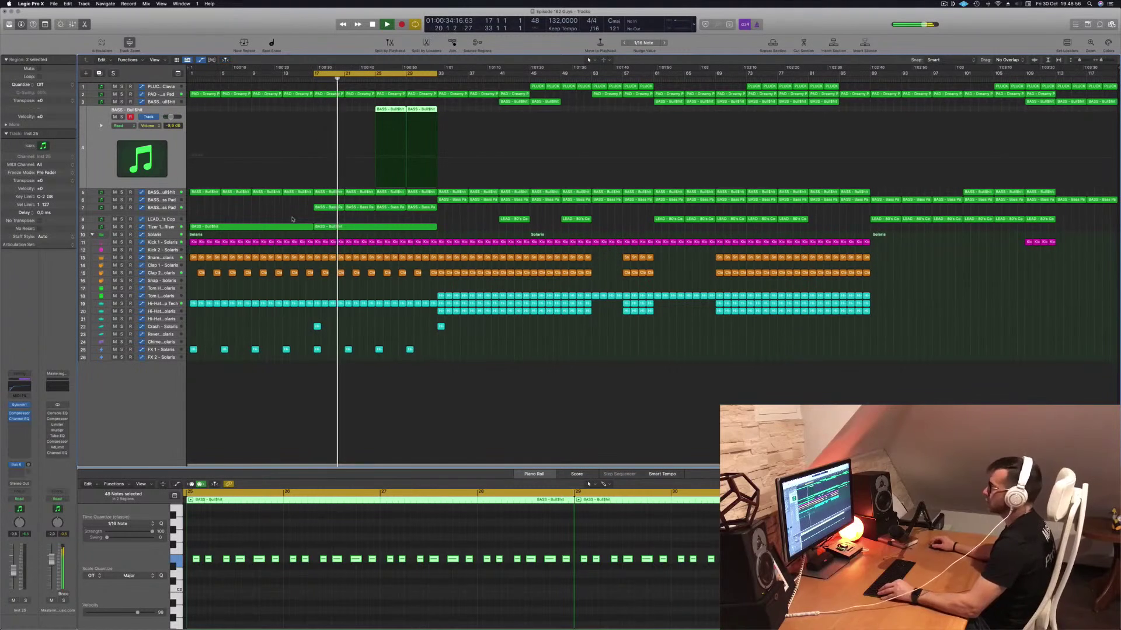
click(168, 208)
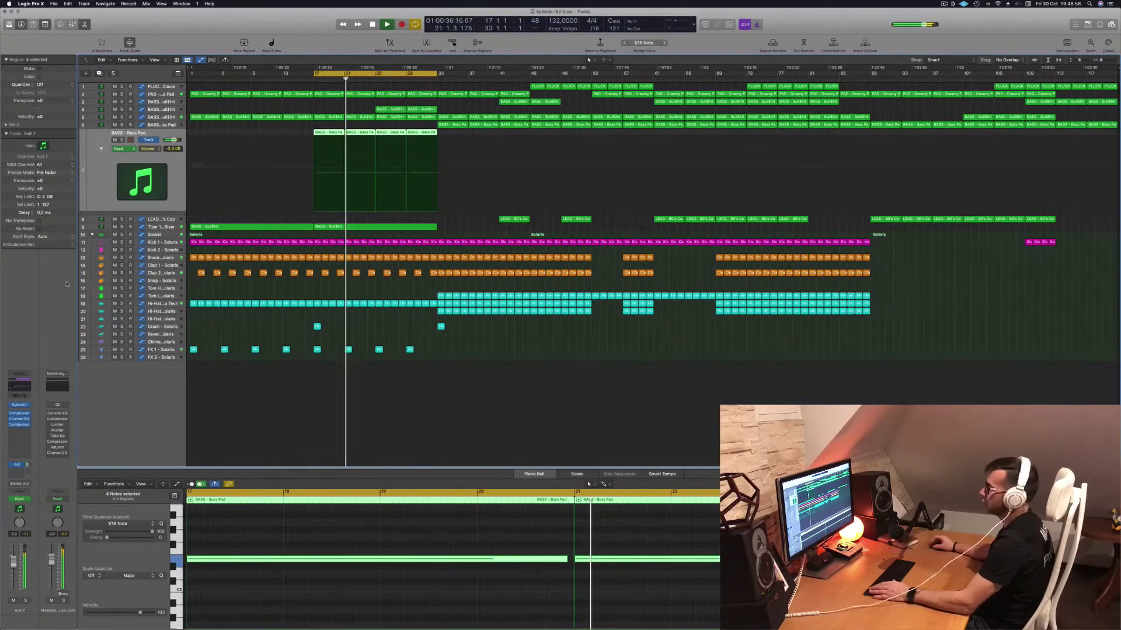
click(163, 117)
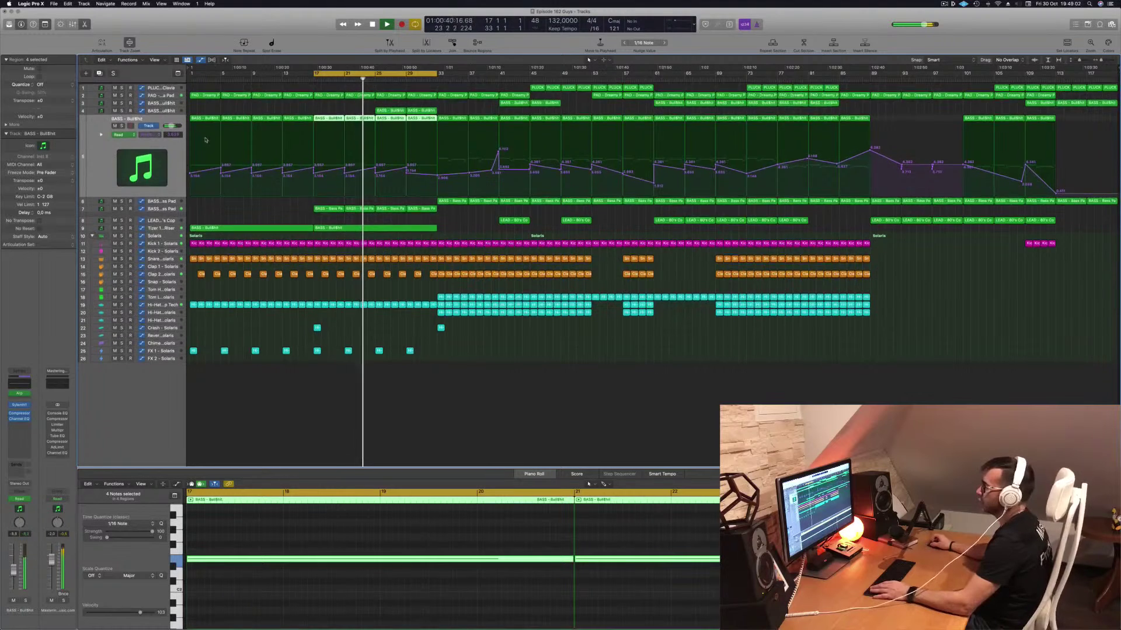
click(165, 227)
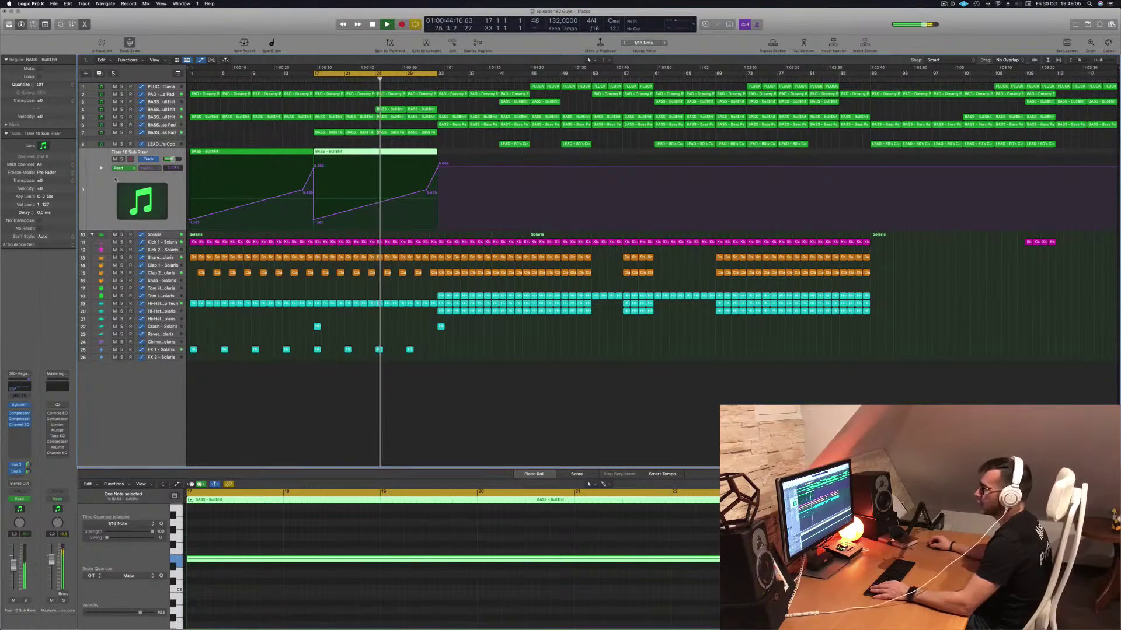
click(166, 134)
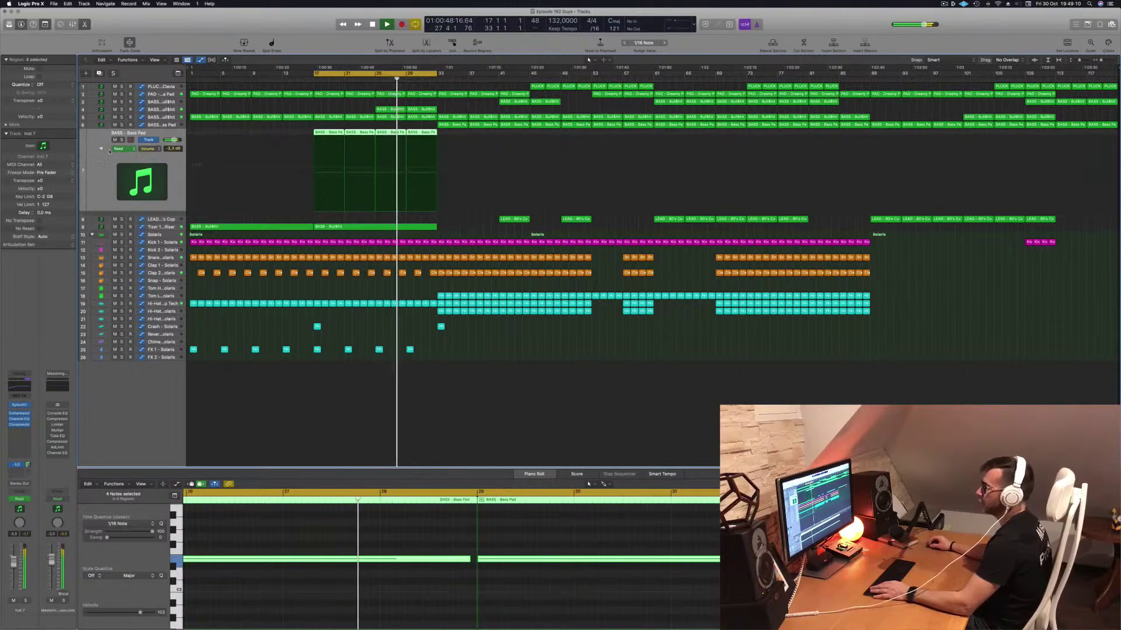
Show the automation lanes of the duplicate Bass Pad track and lower its volume to about -11.4 dB.
click(101, 148)
key(space)
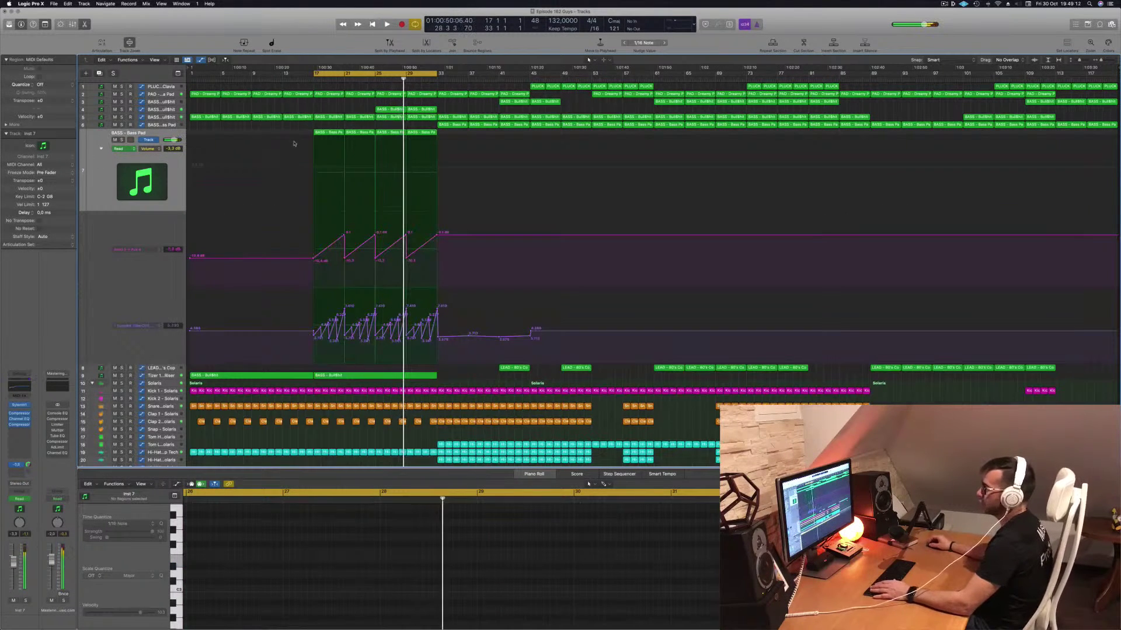
click(111, 166)
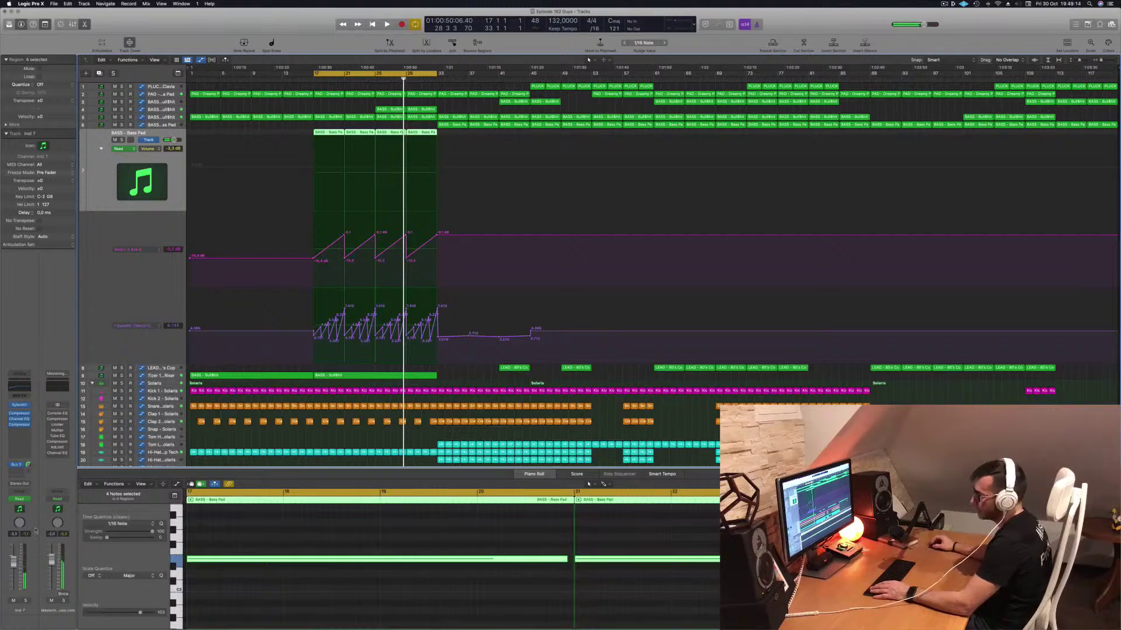
key(space)
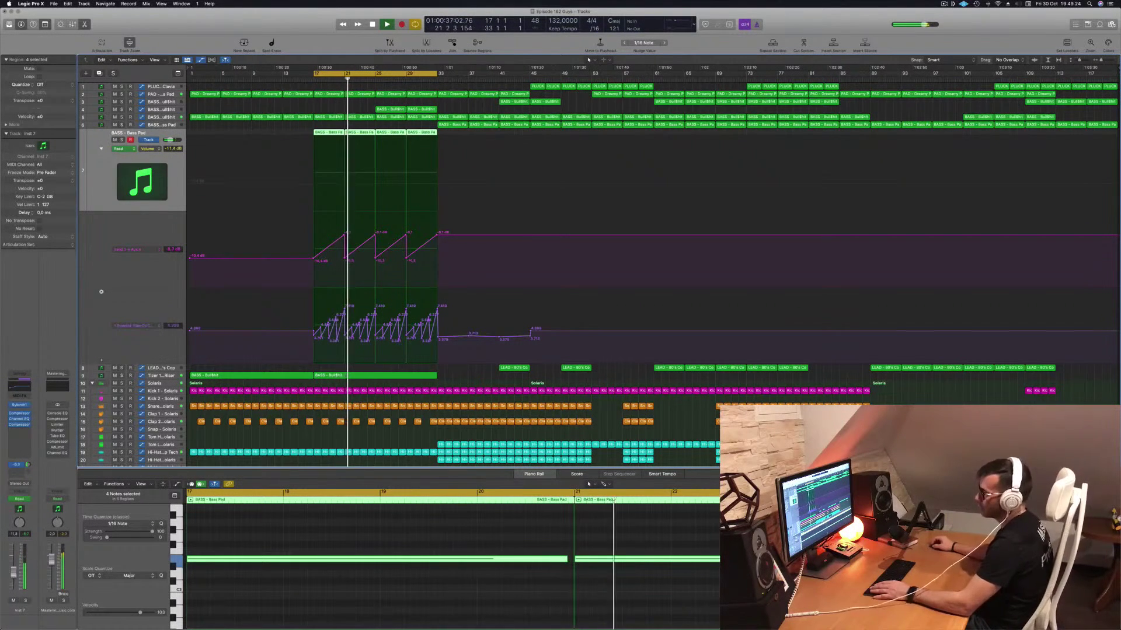
Replay the section around bar 25 and delete the two bass regions at bars 25 and 29 from the duplicate bass track.
key(super+Right)
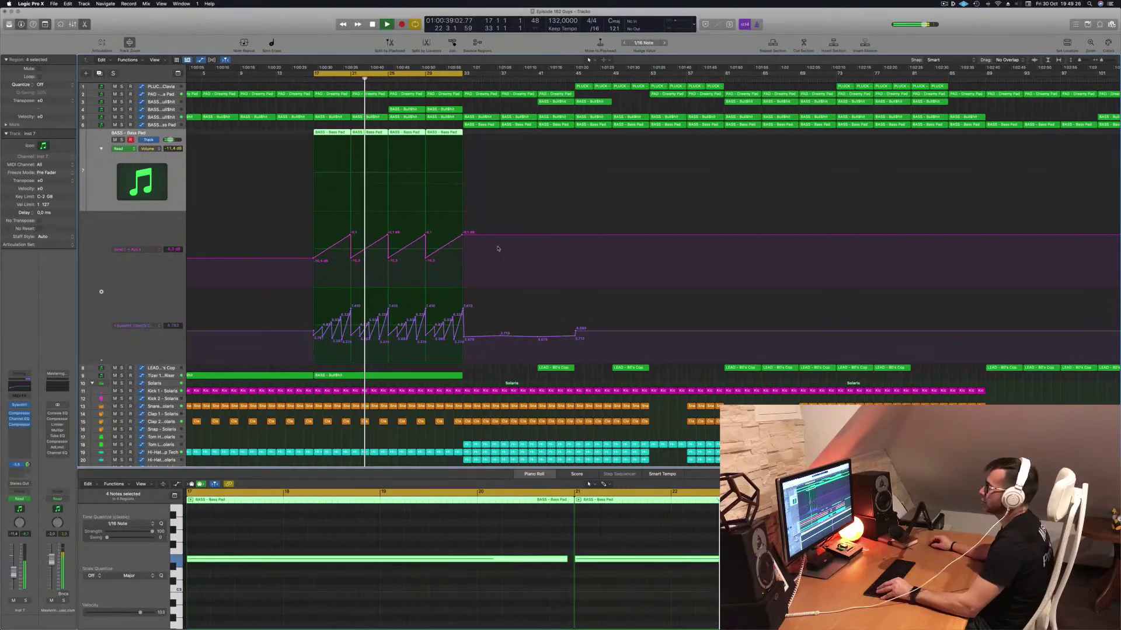
key(super+Up)
key(super+Up)
key(super+Up)
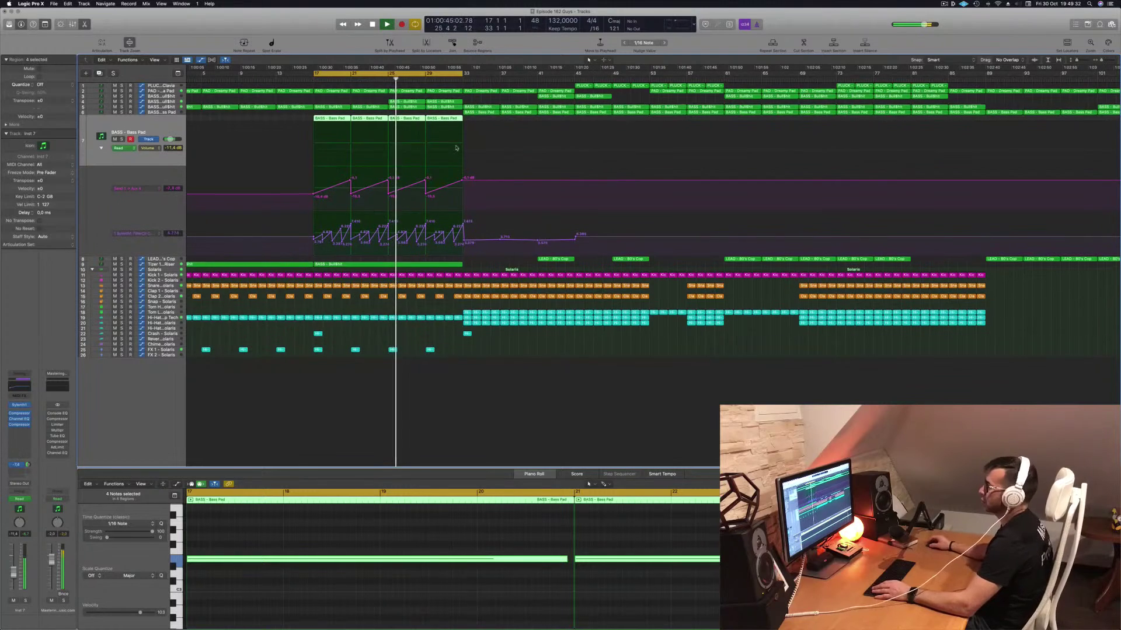
click(171, 100)
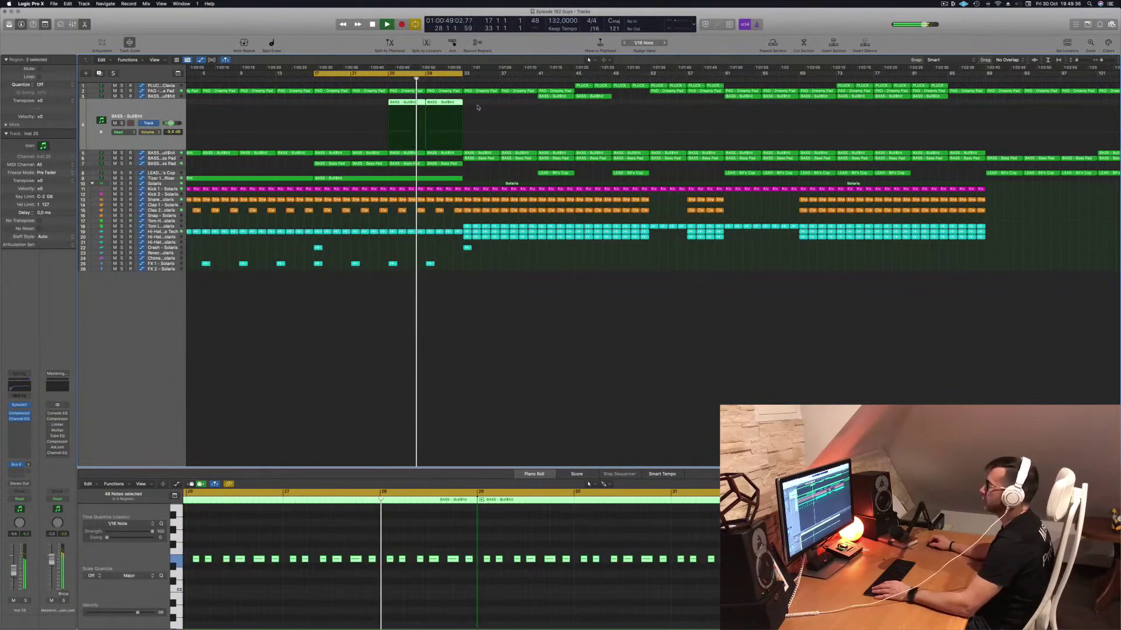
click(380, 79)
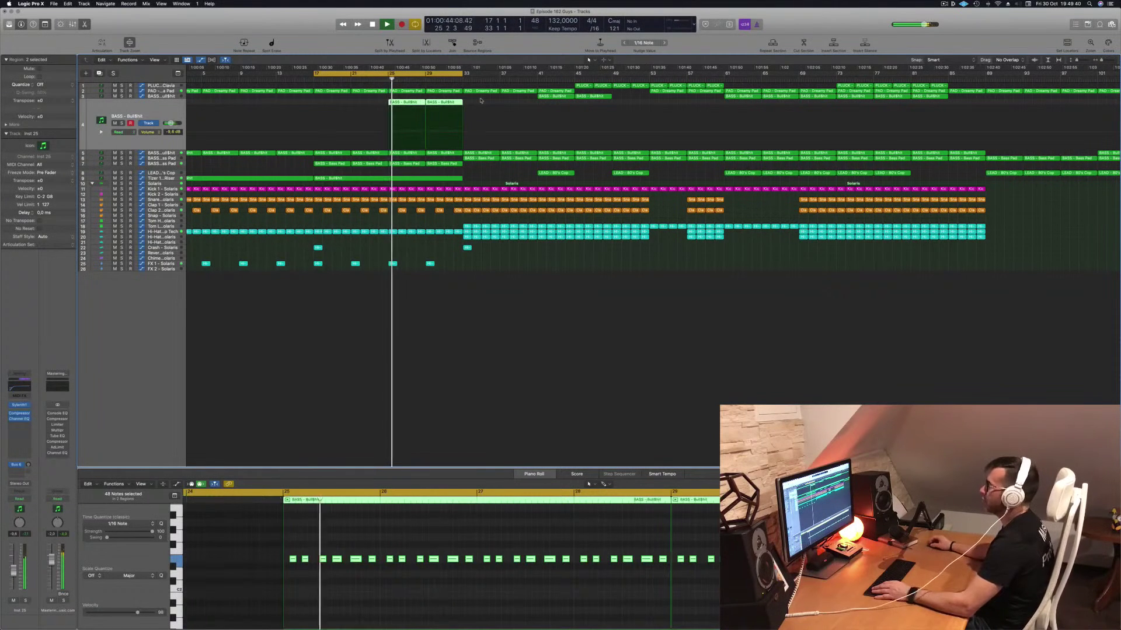
key(Delete)
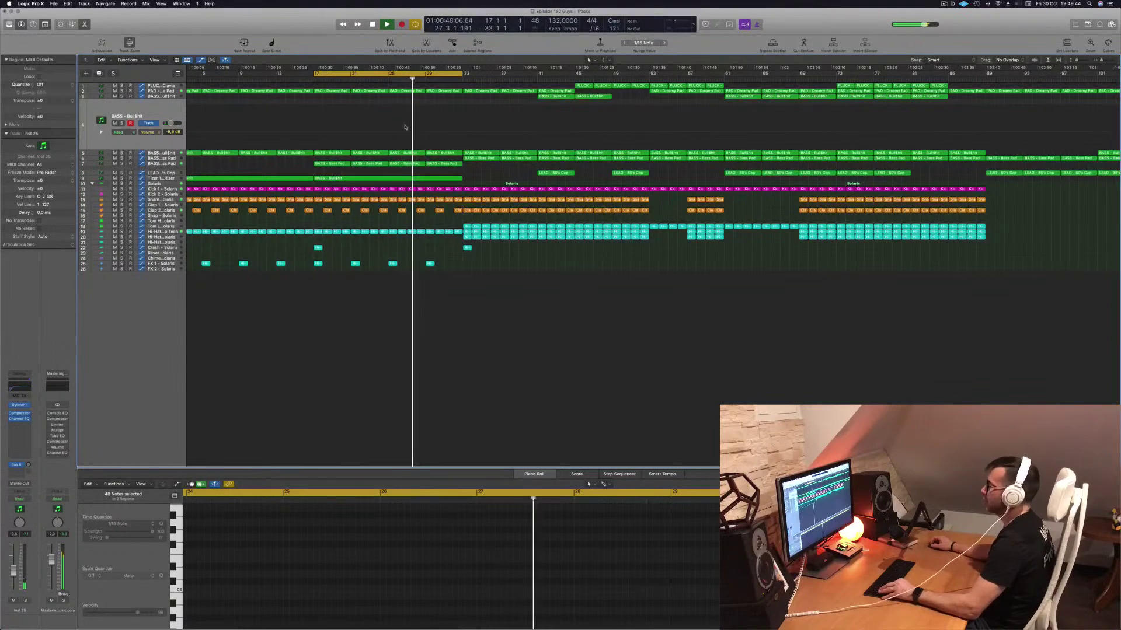
Replay from bar 17 and raise the Anjuna Pad's cutoff automation points at bars 25 and 29.
scroll(405, 128, up, 4)
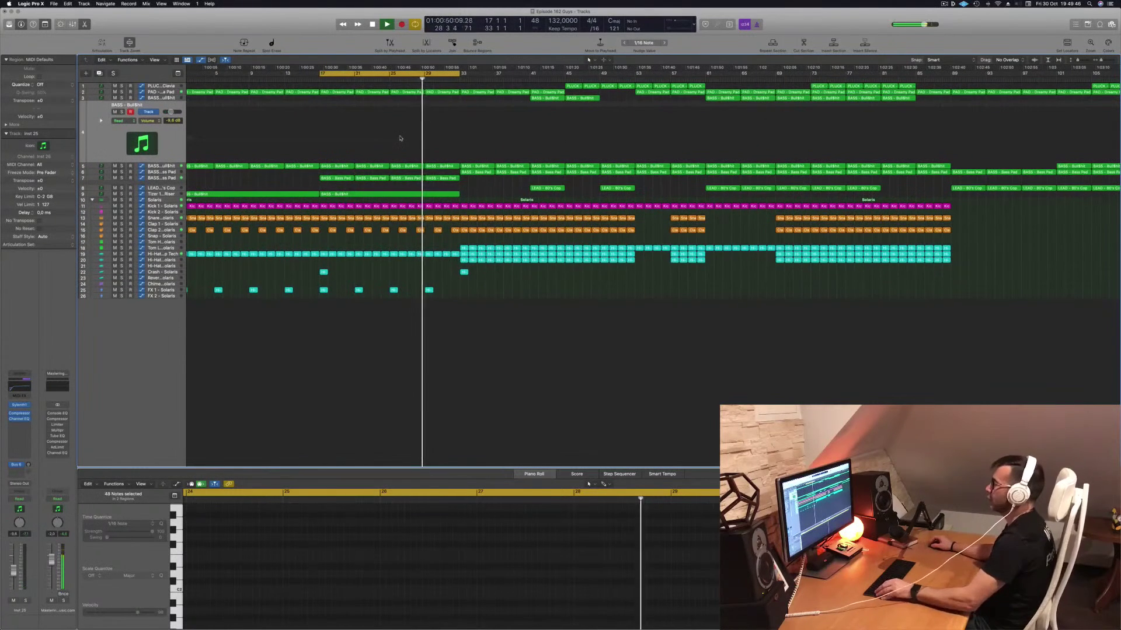
scroll(439, 150, down, 2)
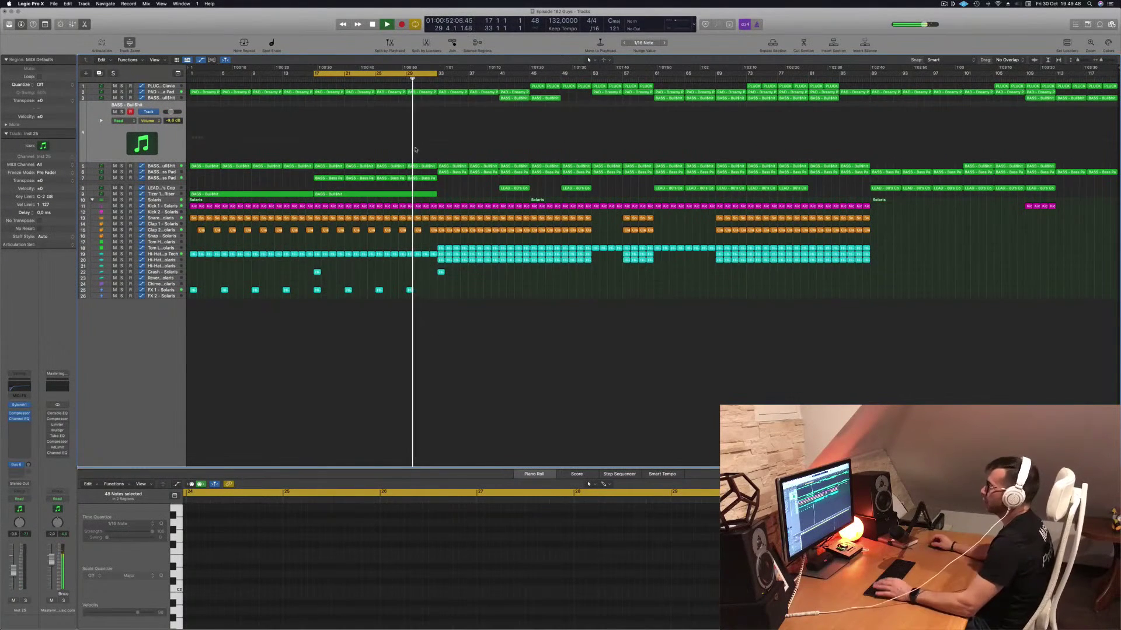
click(318, 81)
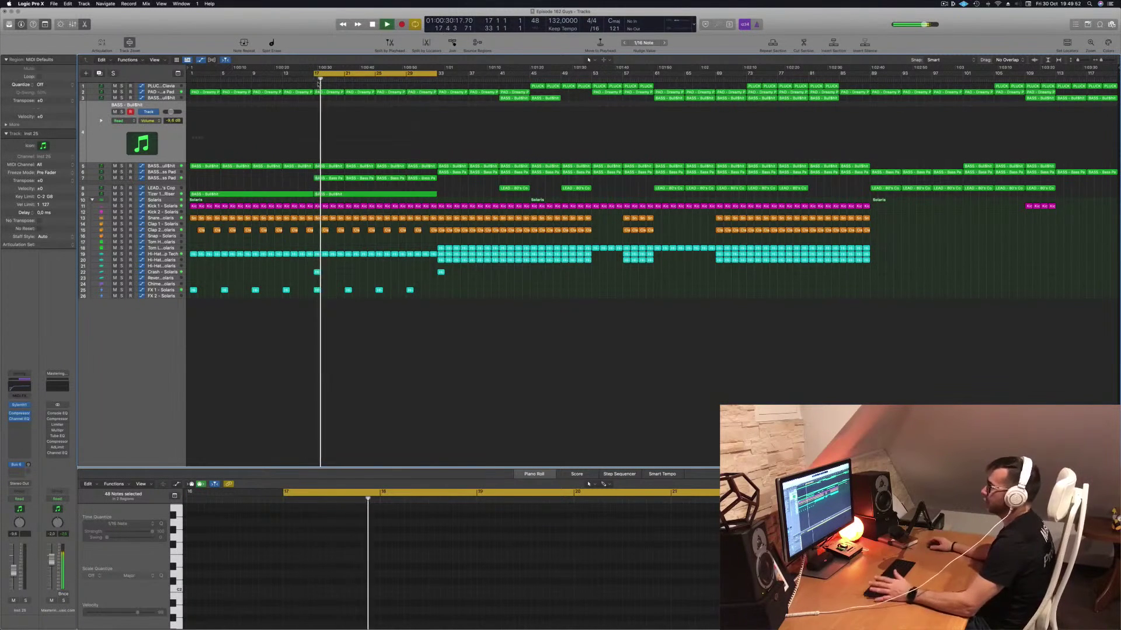
click(338, 92)
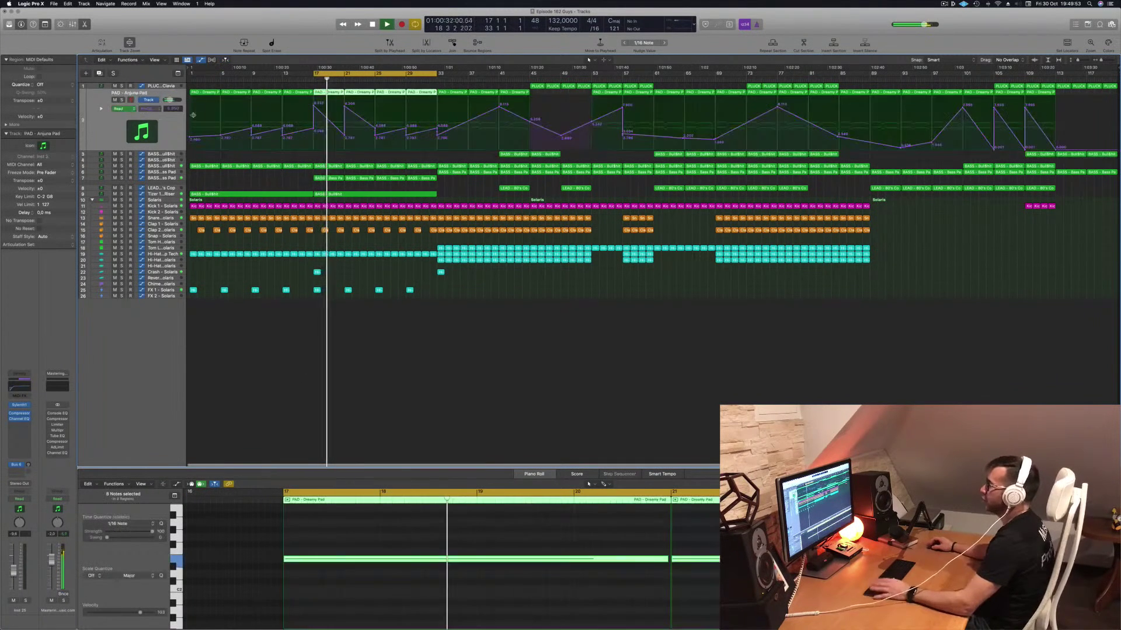
click(376, 112)
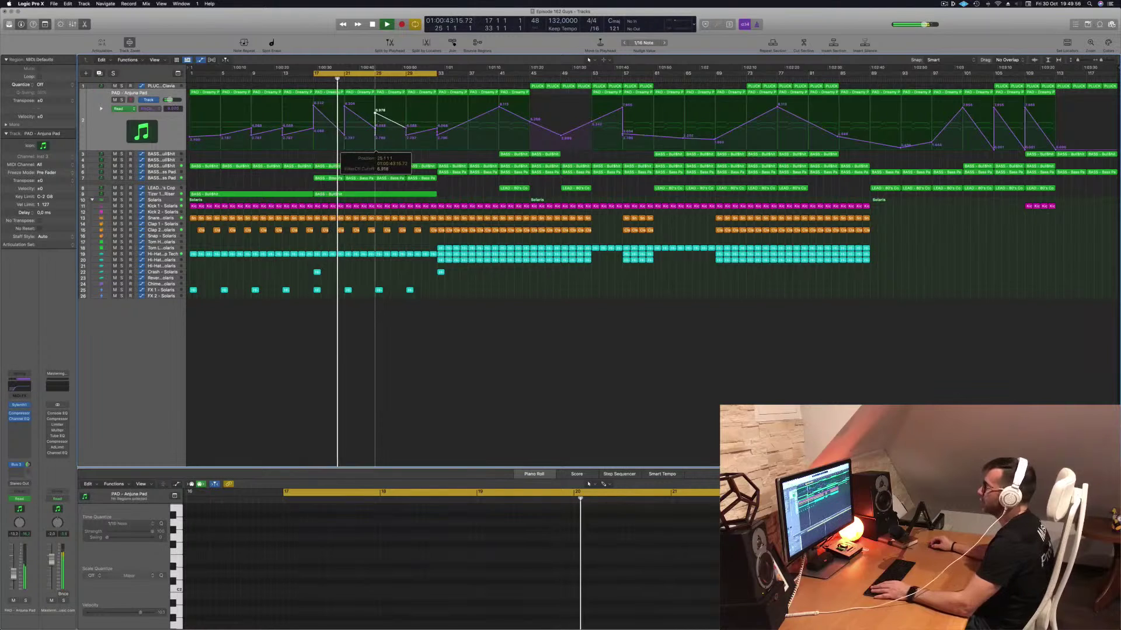
click(406, 128)
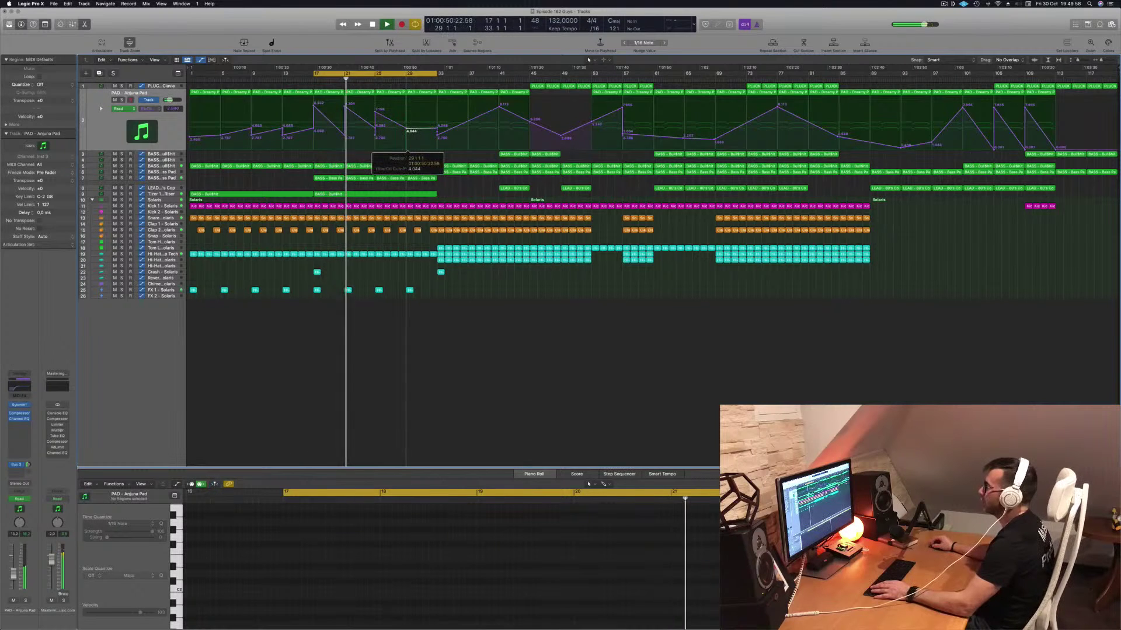
drag(407, 128, 407, 116)
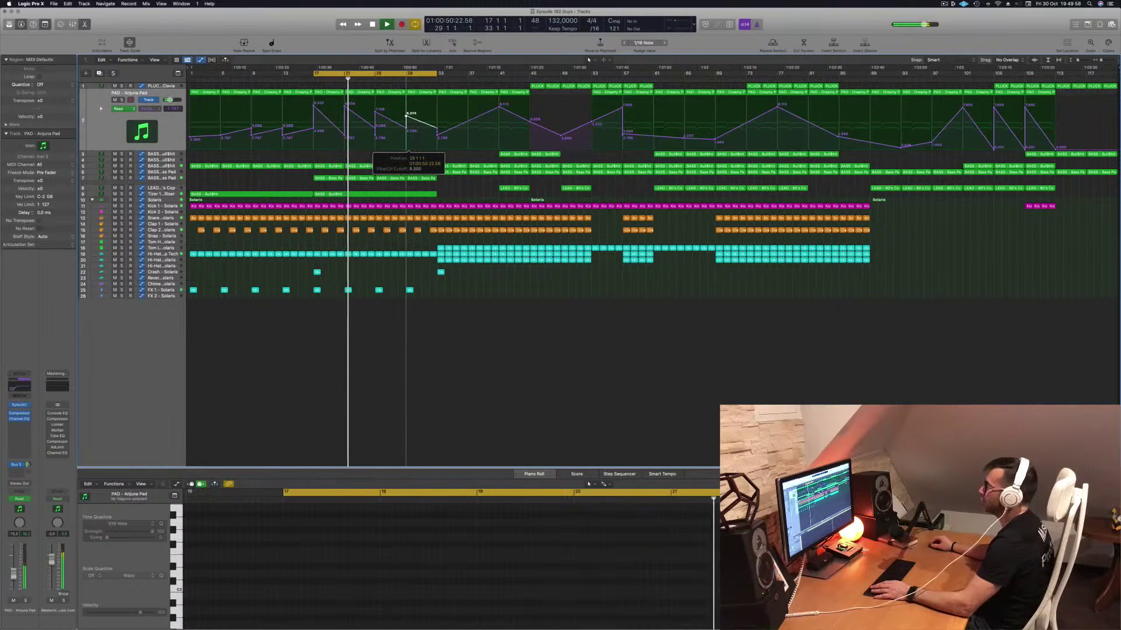
Adjust the Anjuna Pad track's bus send level during playback and clear the region selection.
click(157, 135)
click(28, 465)
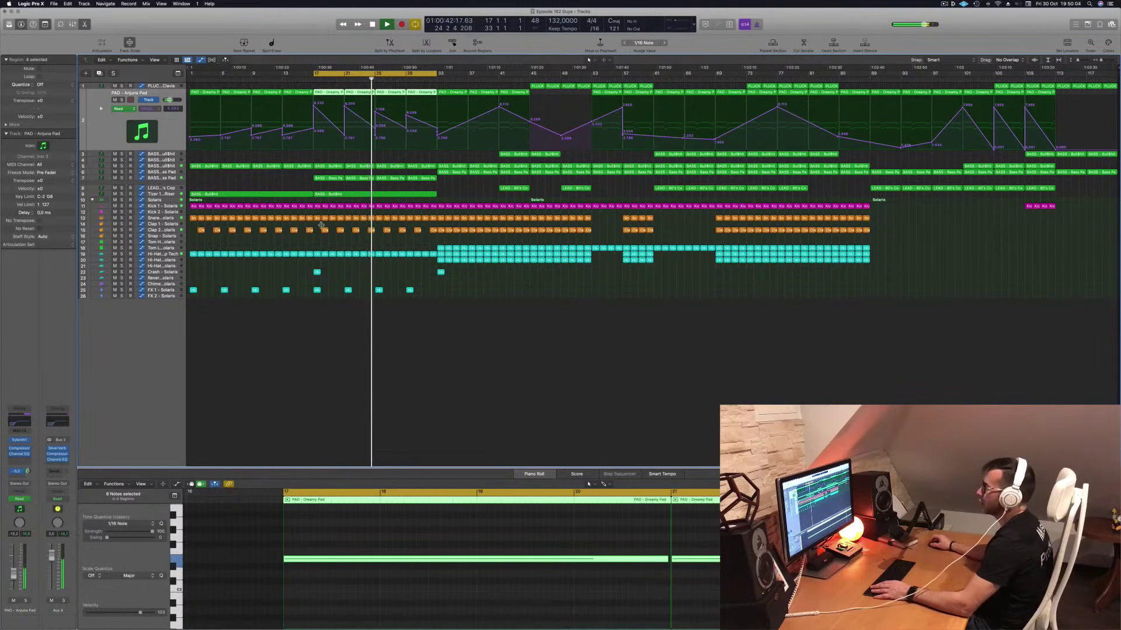
click(320, 346)
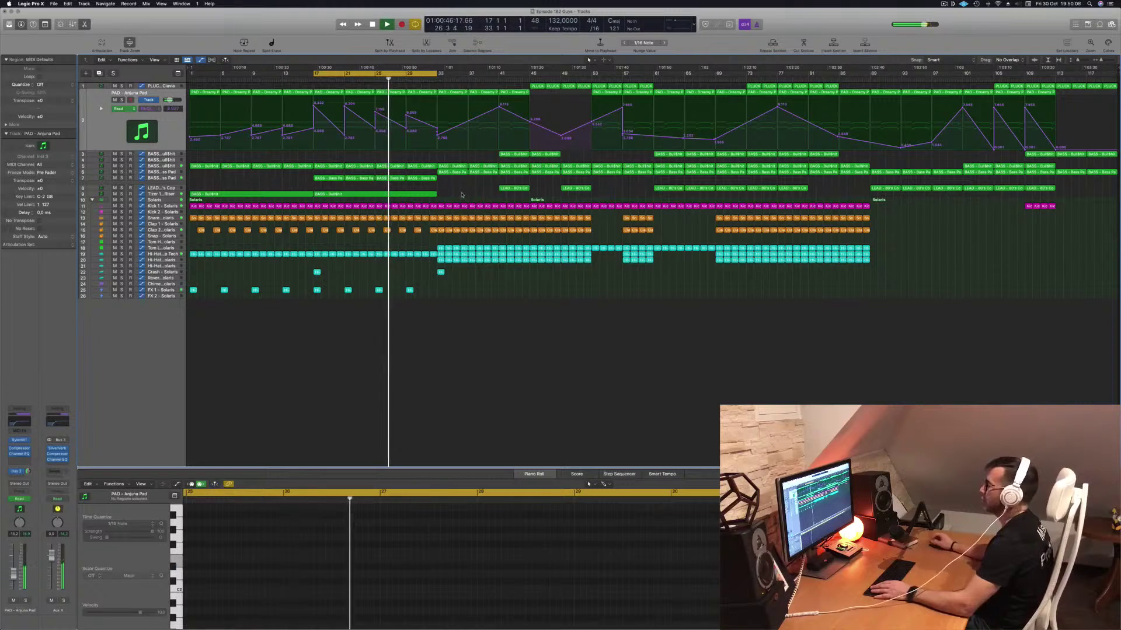
key(super+Right)
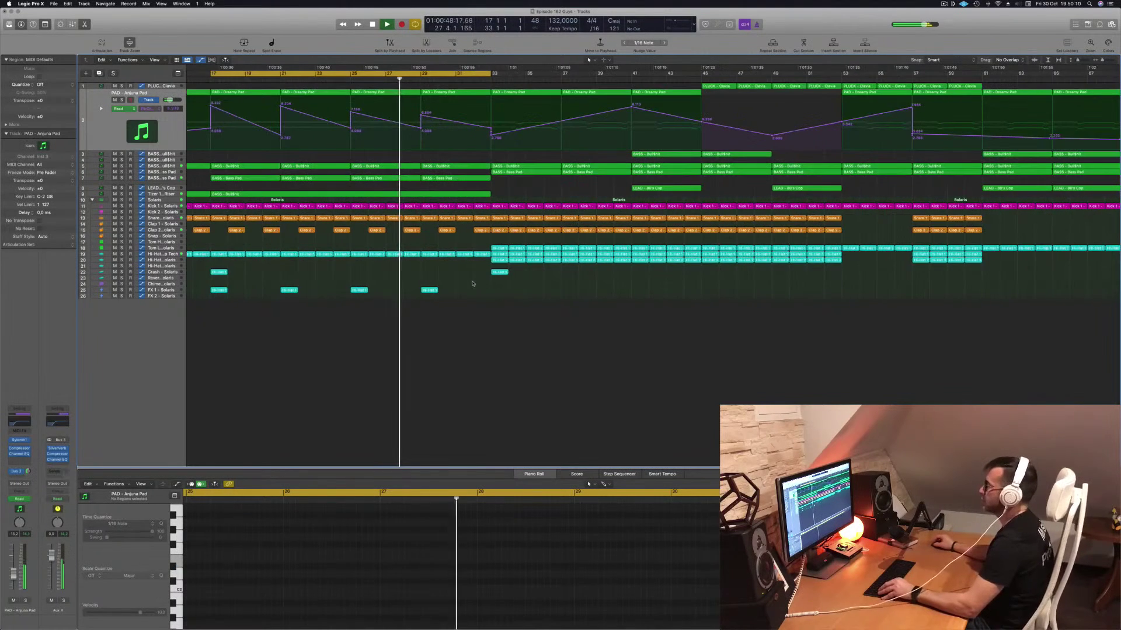
ctrl+alt+click(471, 280)
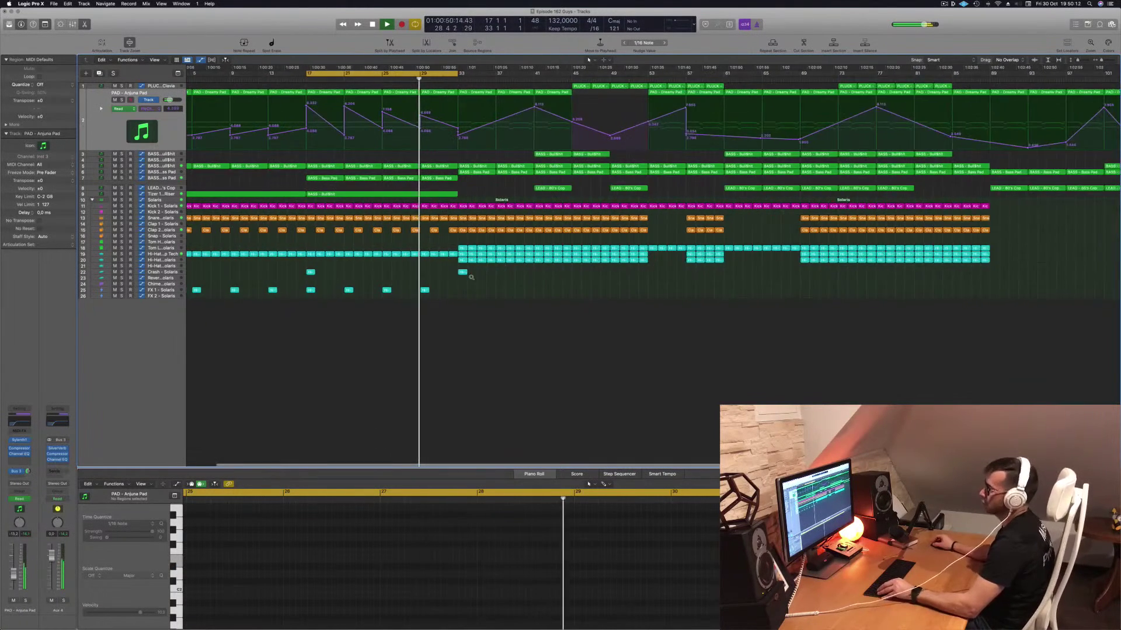
Inspect the two compressors on the Tizer 10 Sub Riser track and close the sidechained one.
click(157, 193)
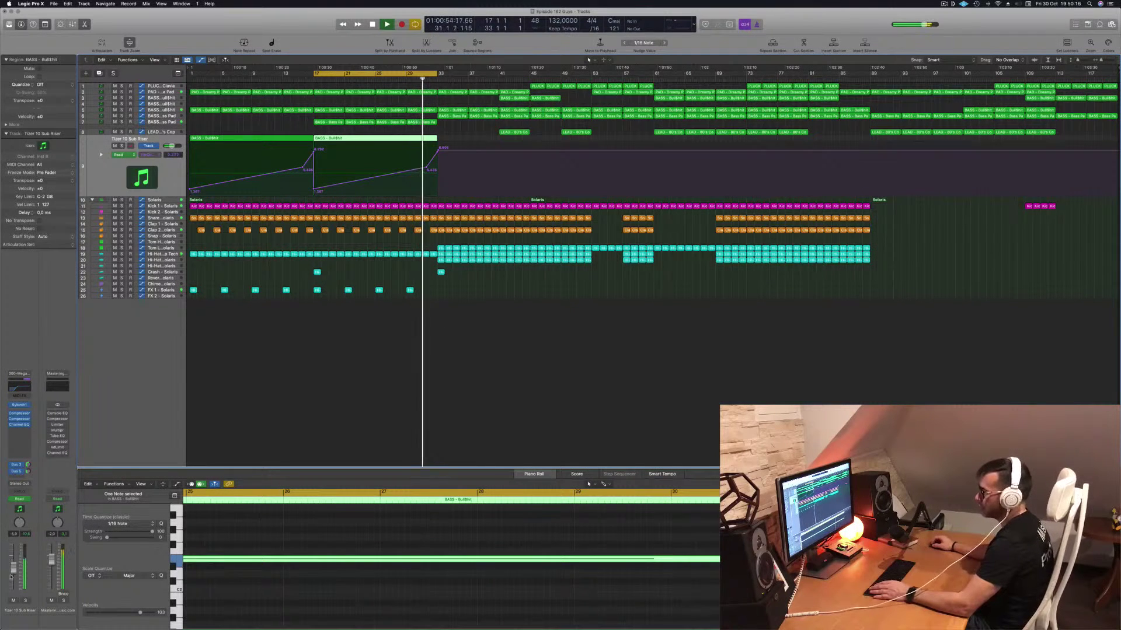
click(20, 419)
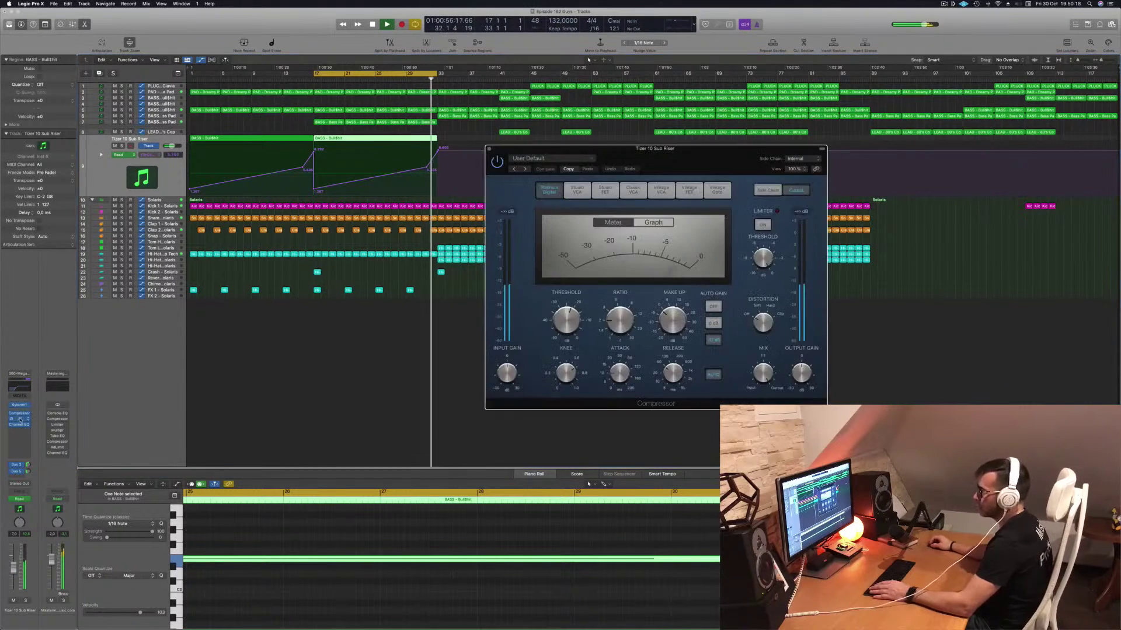
click(20, 413)
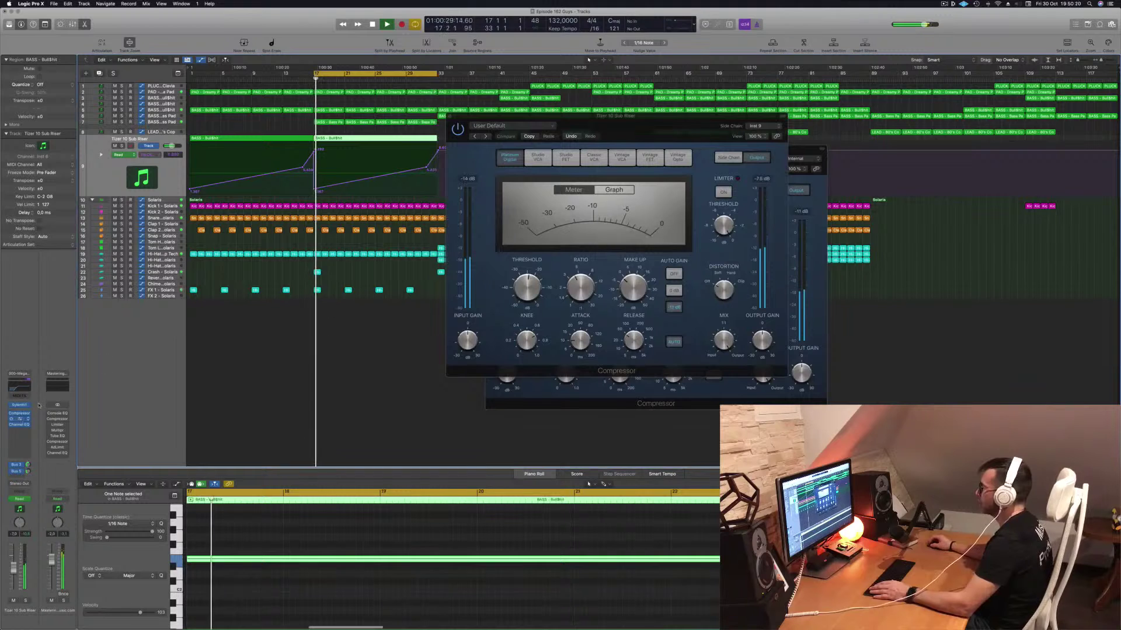
key(super+w)
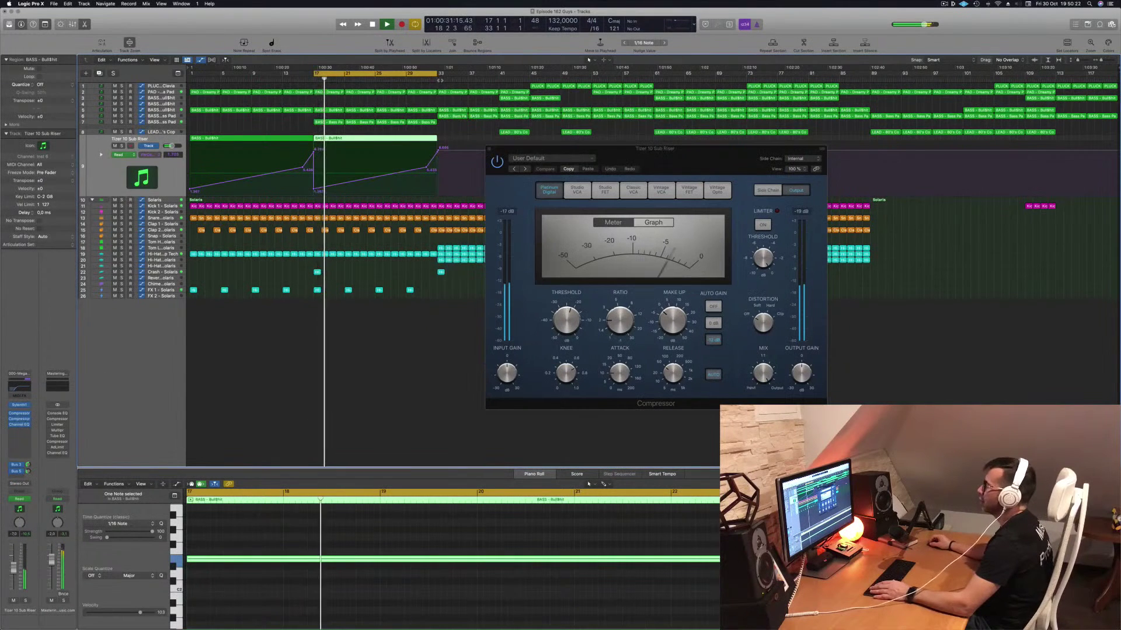
Extend the cycle range's end to bar 45, close the remaining compressor and clear the region selection.
drag(439, 75, 531, 75)
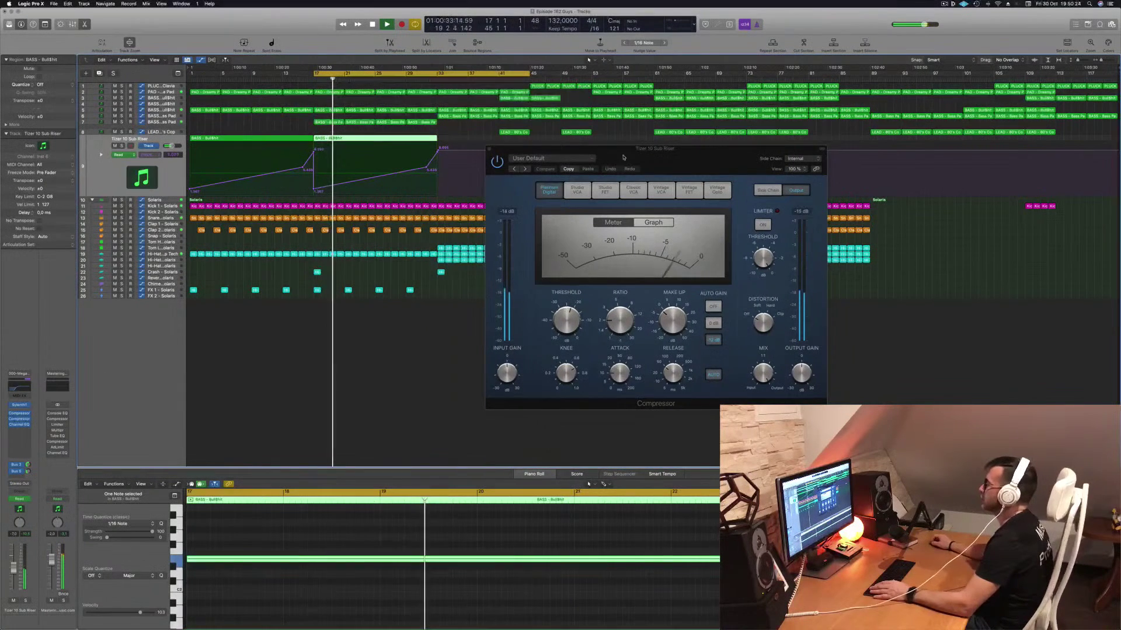
drag(622, 150, 500, 326)
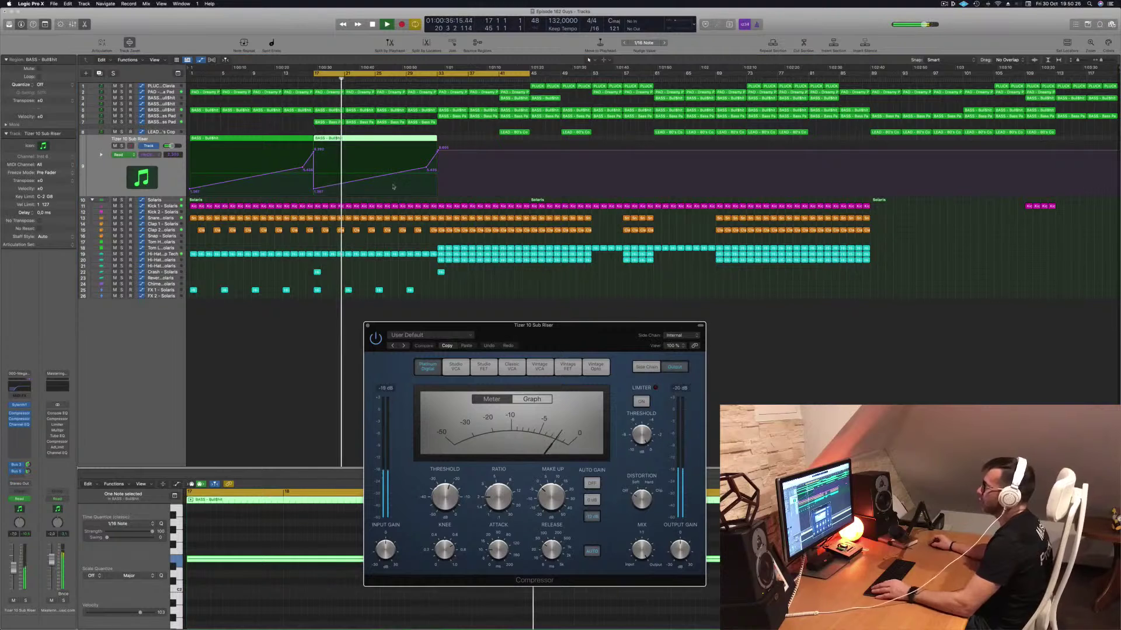
click(367, 325)
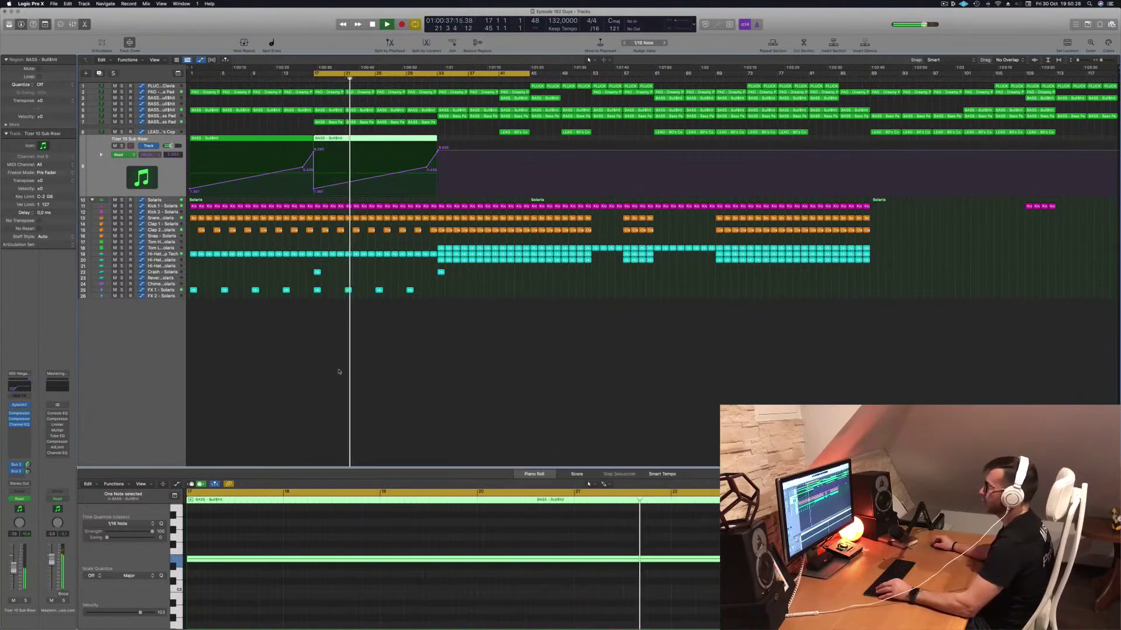
click(328, 378)
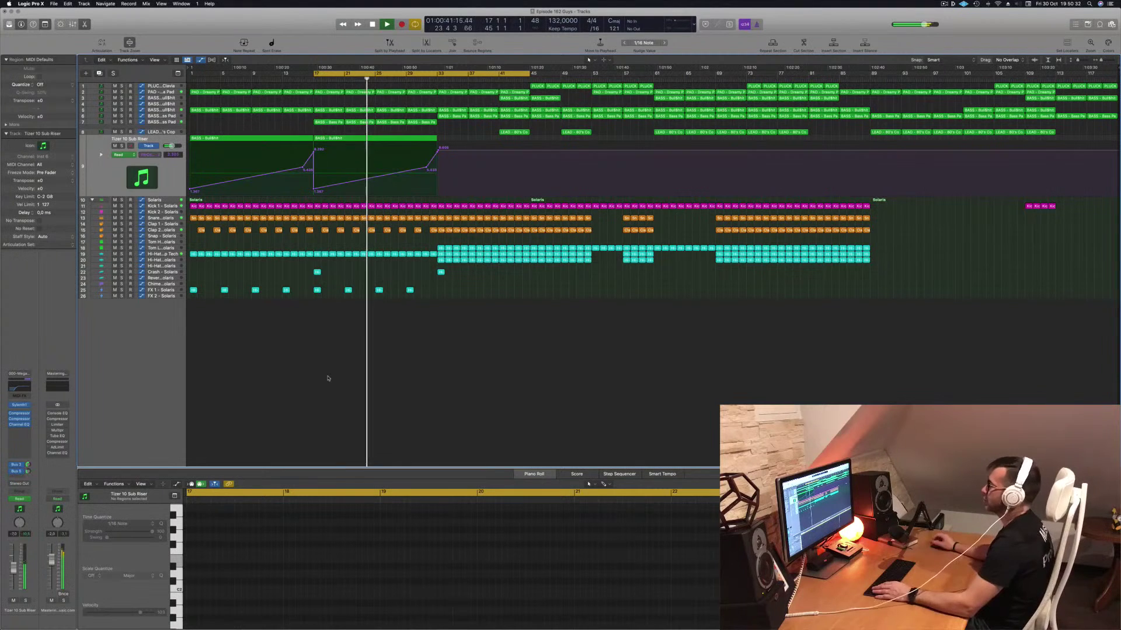
Listen to the transition into bar 33 with the Bass Pad track selected, replaying from around bar 29.
key(super+Right)
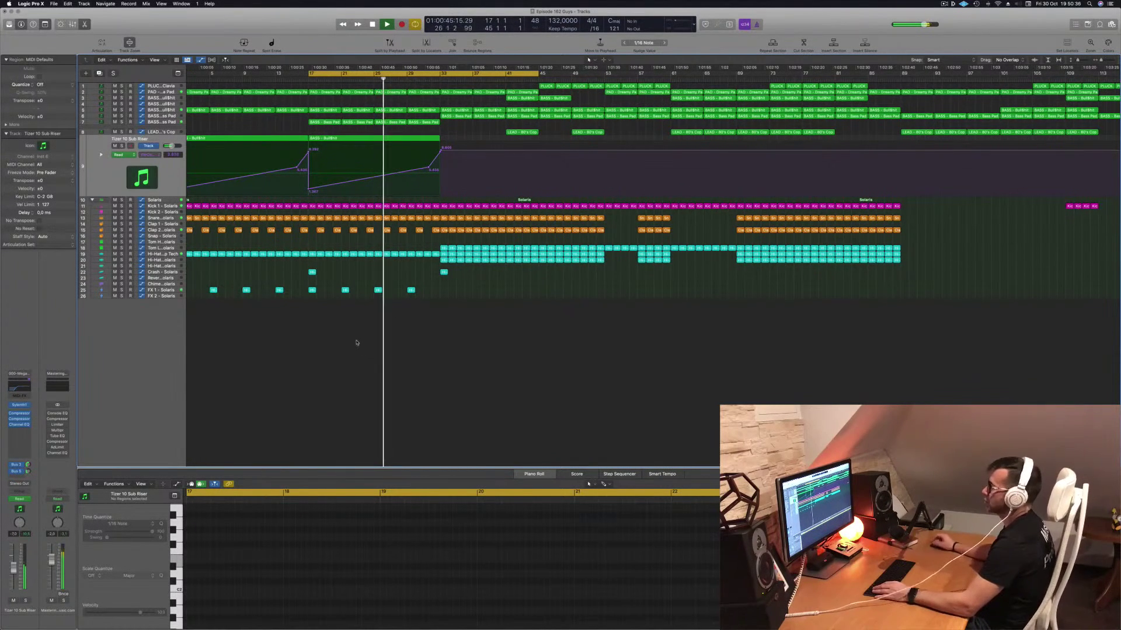
key(super+Right)
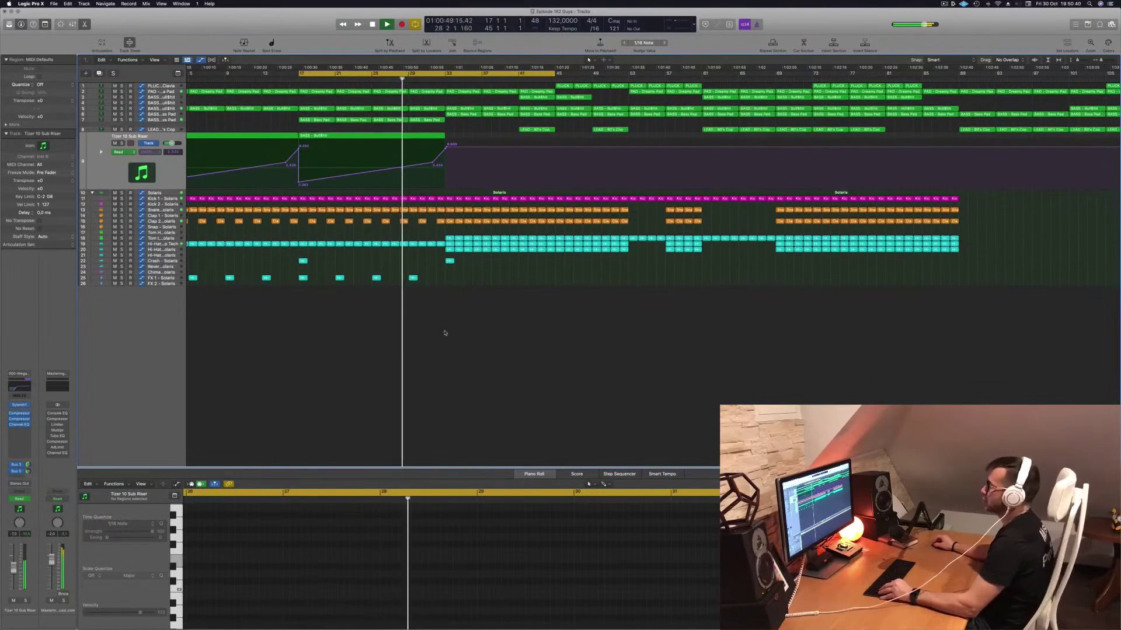
key(super+Down)
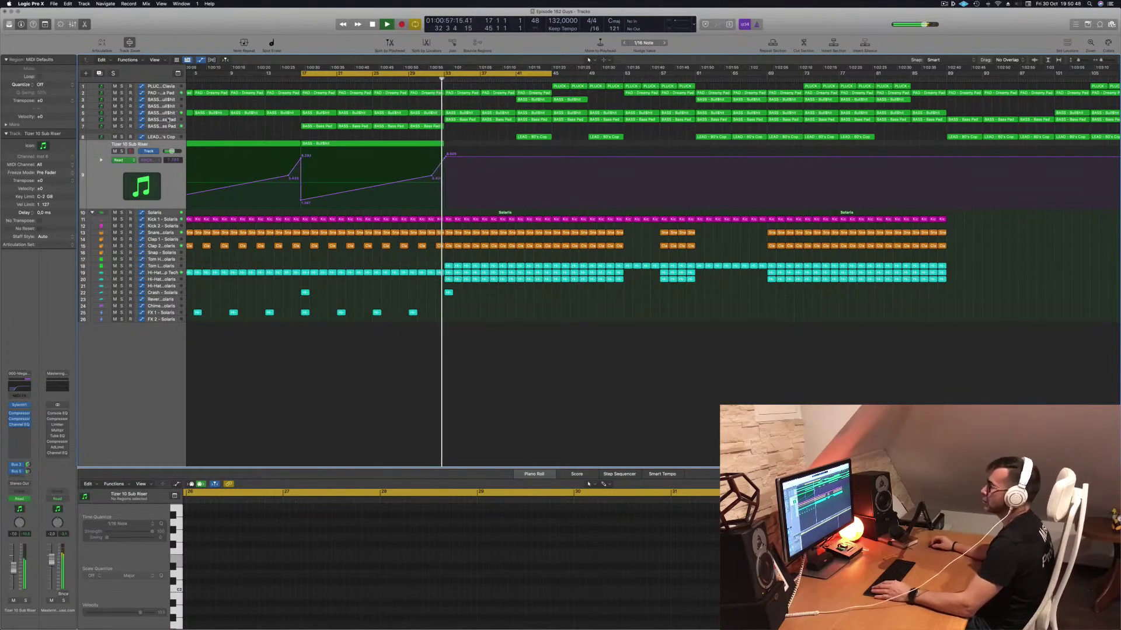
click(169, 120)
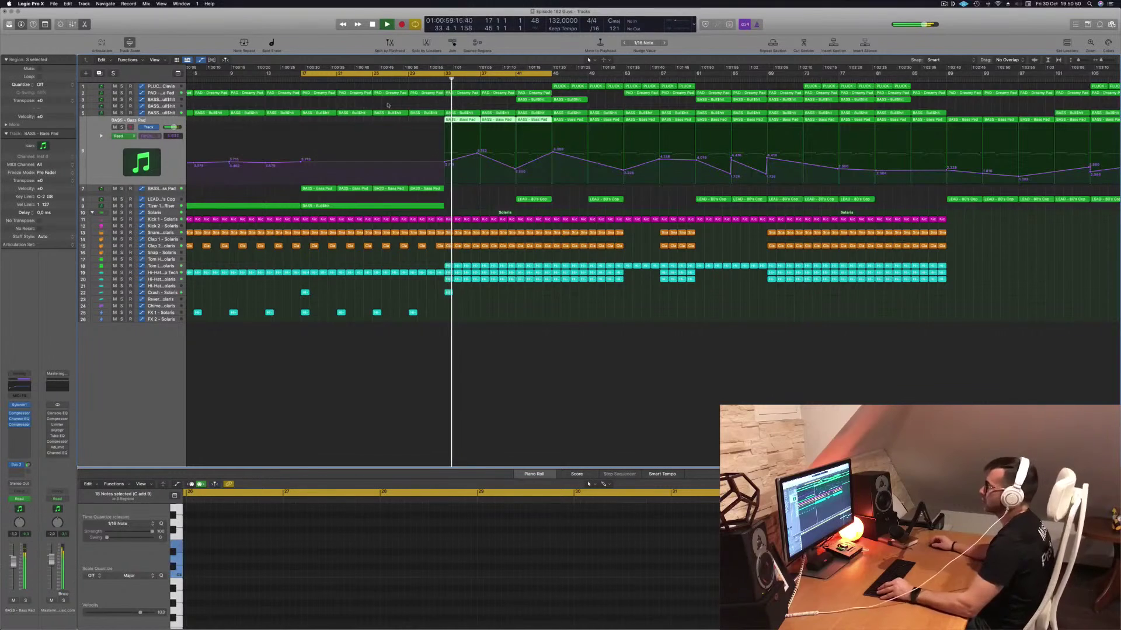
scroll(409, 88, down, 2)
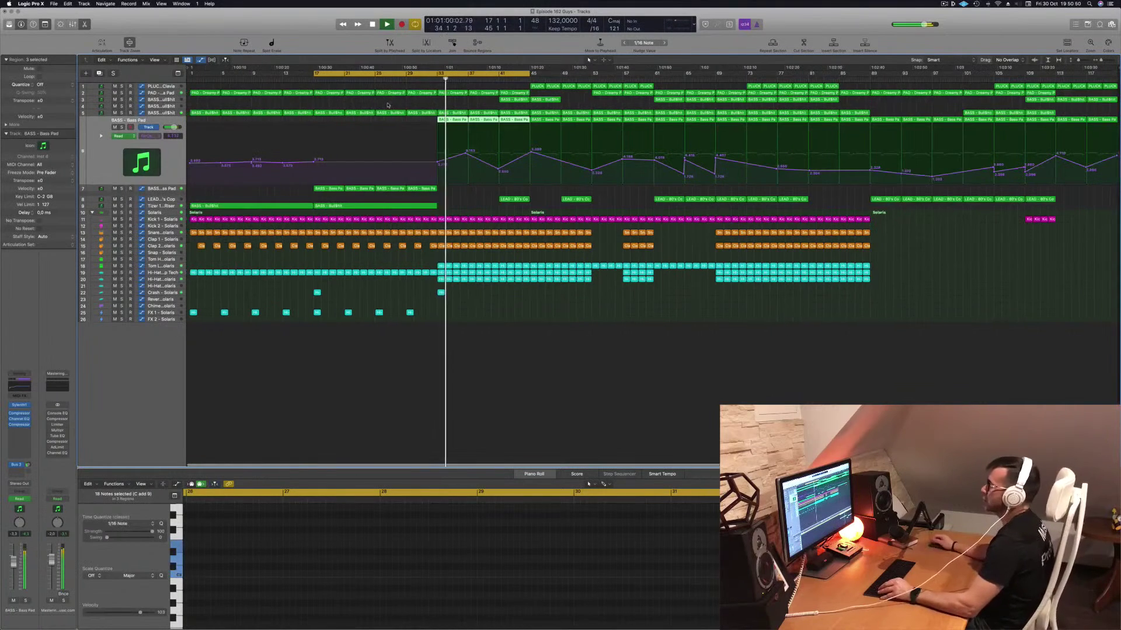
click(407, 78)
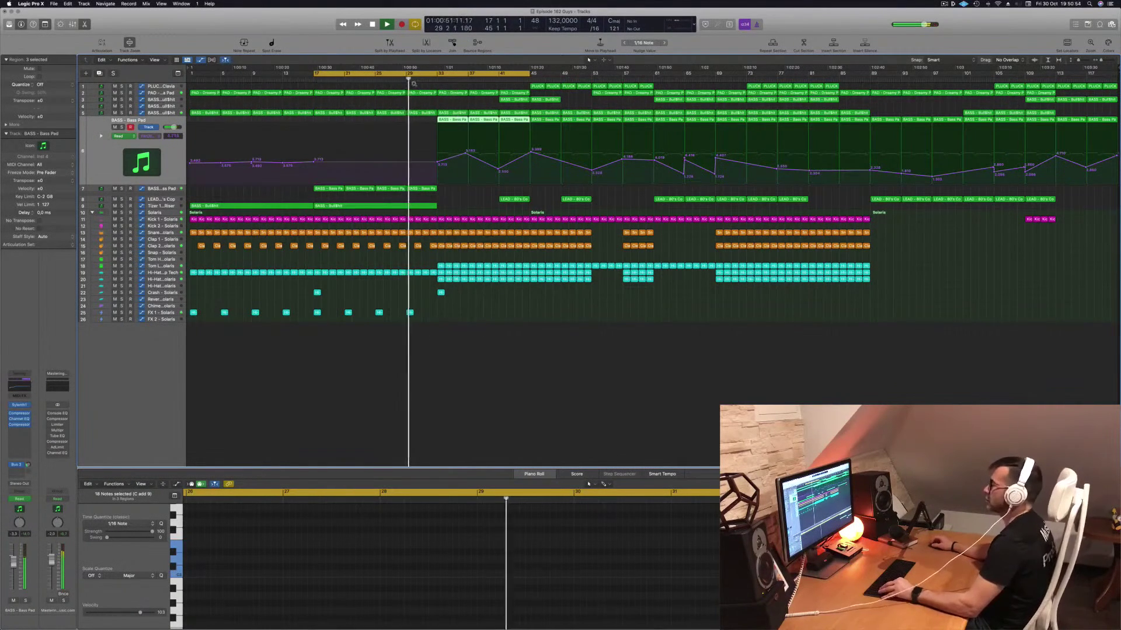
scroll(442, 93, up, 2)
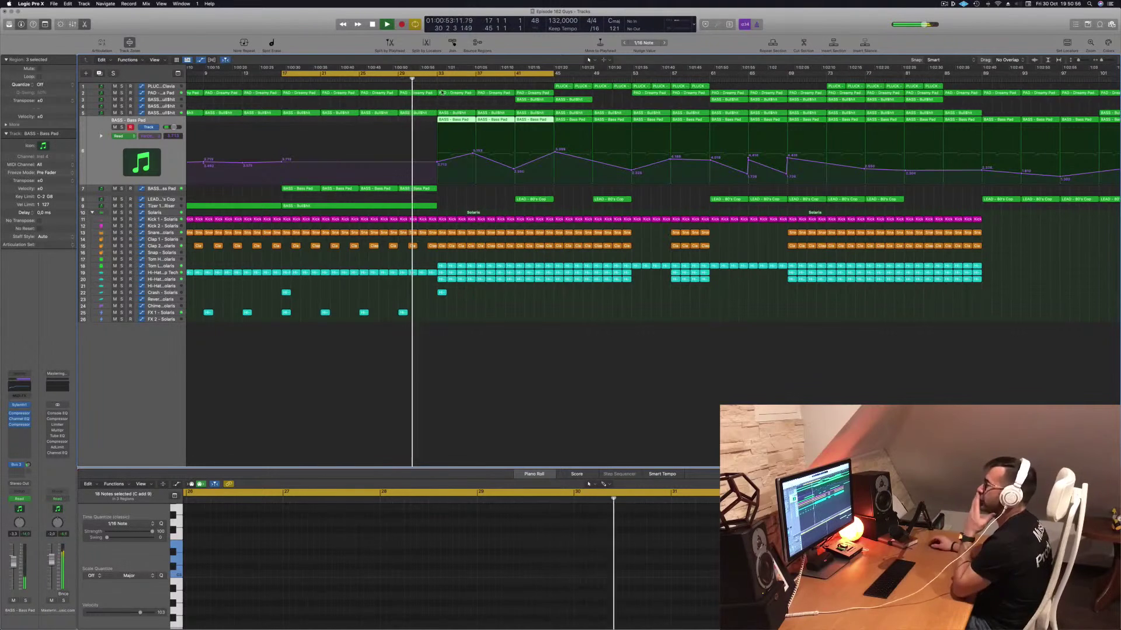
click(395, 81)
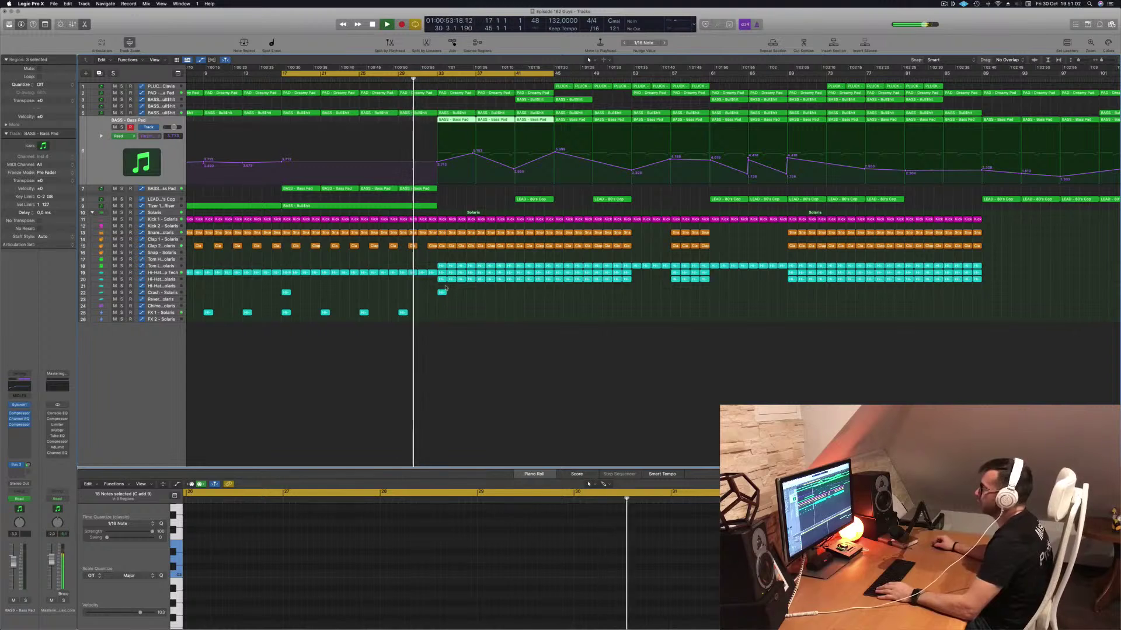
Delete the kick, snare, clap, tom and hi-hat regions from bar 33 to bar 37 and replay from bar 32.
click(460, 272)
drag(436, 285, 471, 223)
key(Delete)
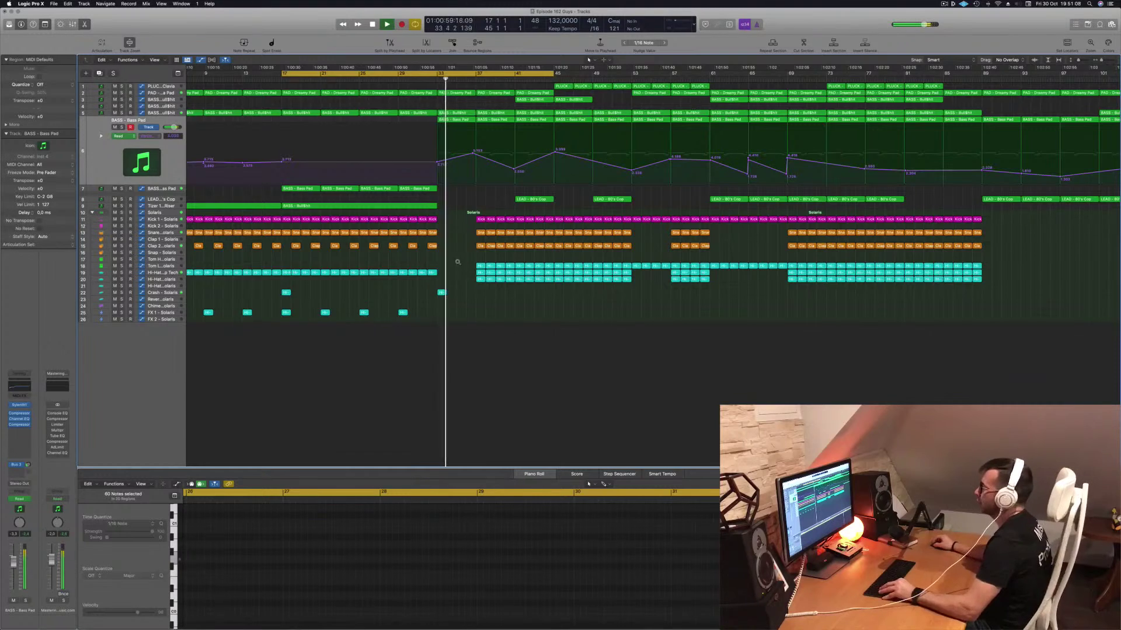
key(super+Right)
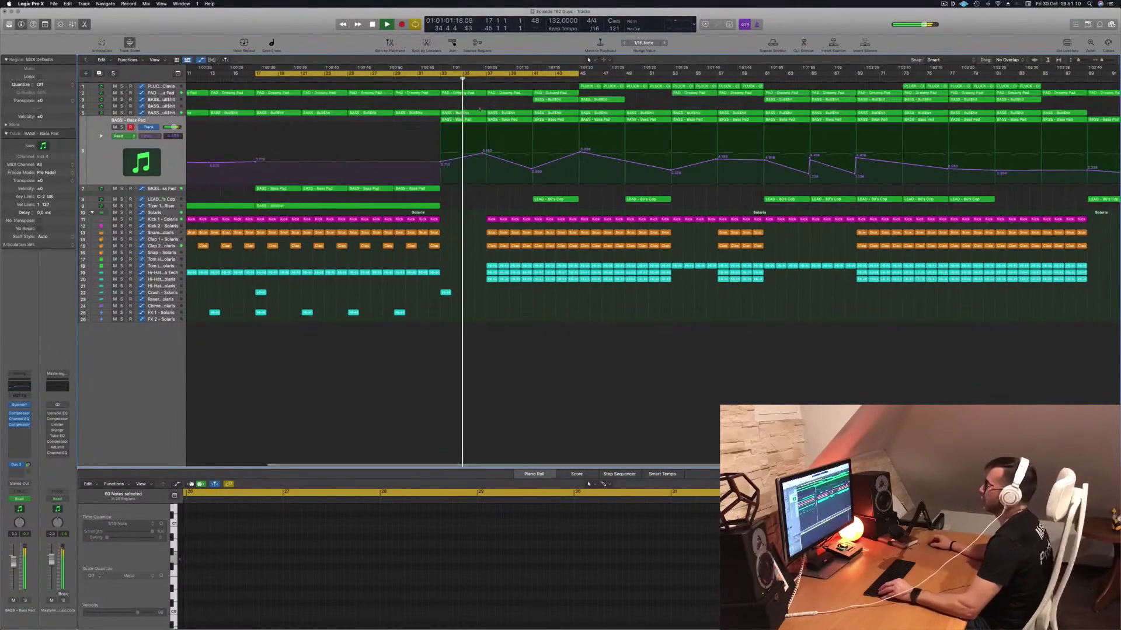
key(super+Left)
click(438, 80)
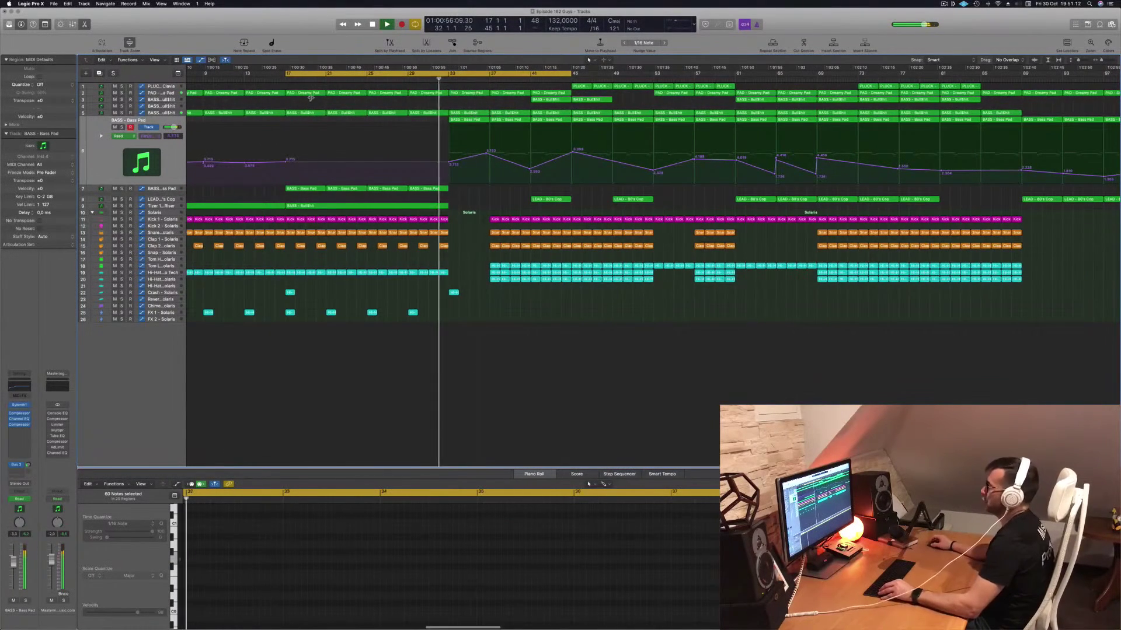
Try deleting the drum regions from bar 37 to bar 41, replay the gap, and undo the deletion.
drag(488, 212, 522, 292)
key(Delete)
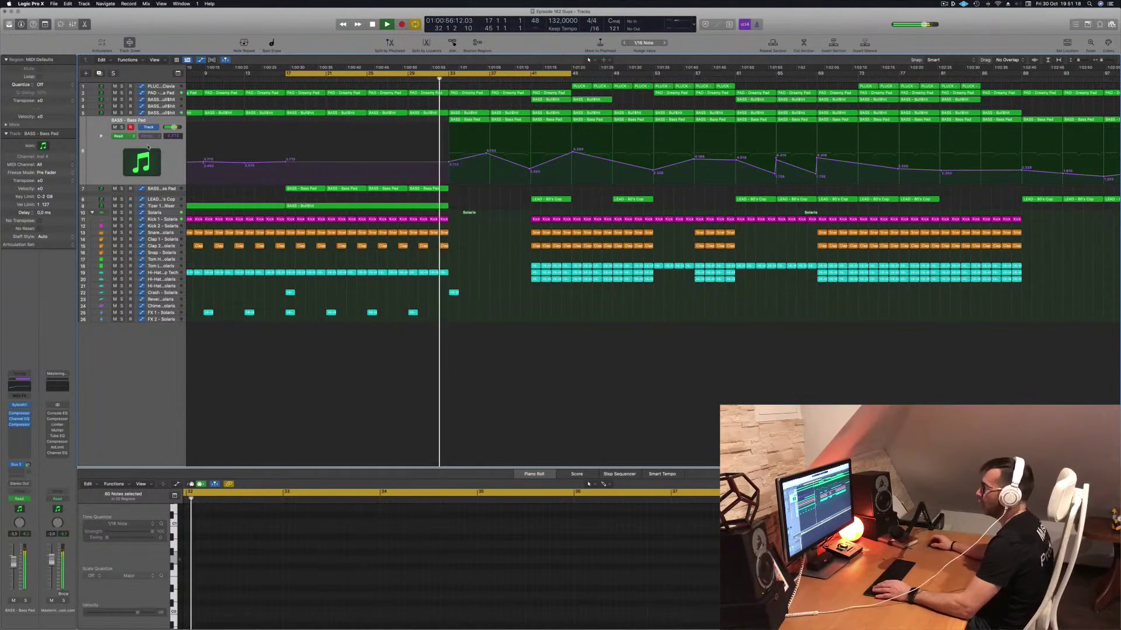
click(164, 219)
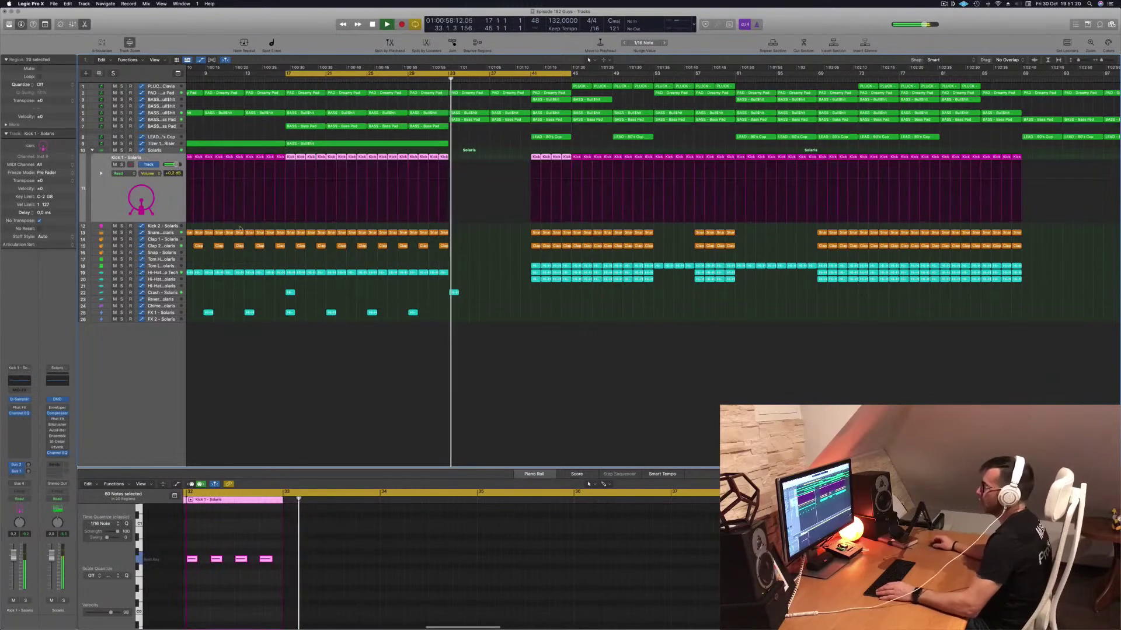
click(447, 330)
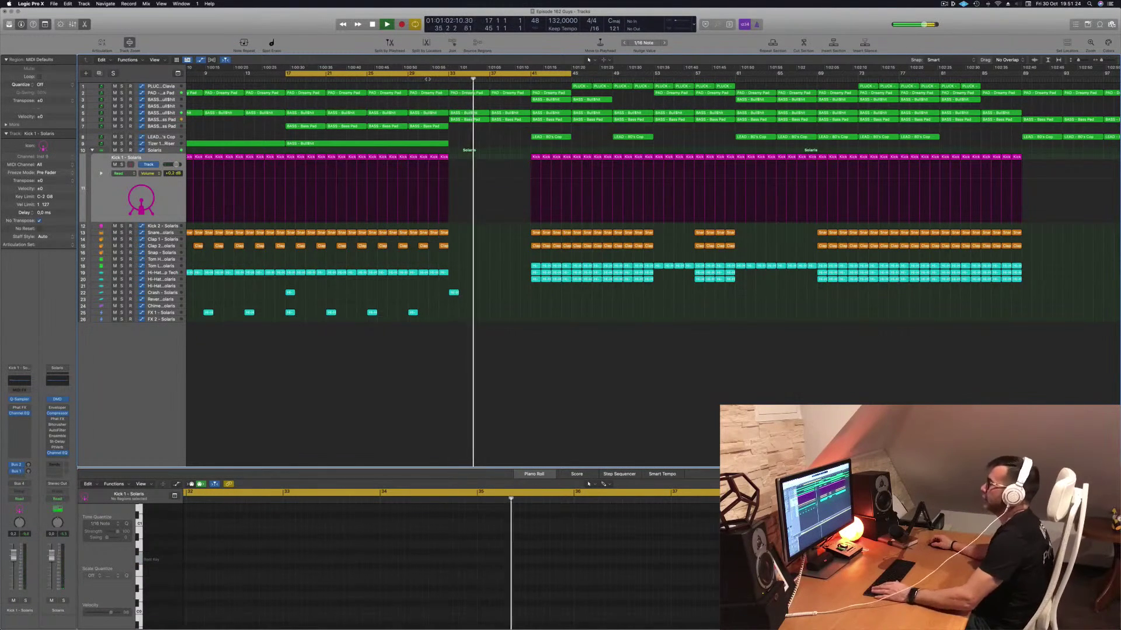
click(428, 79)
key(super+z)
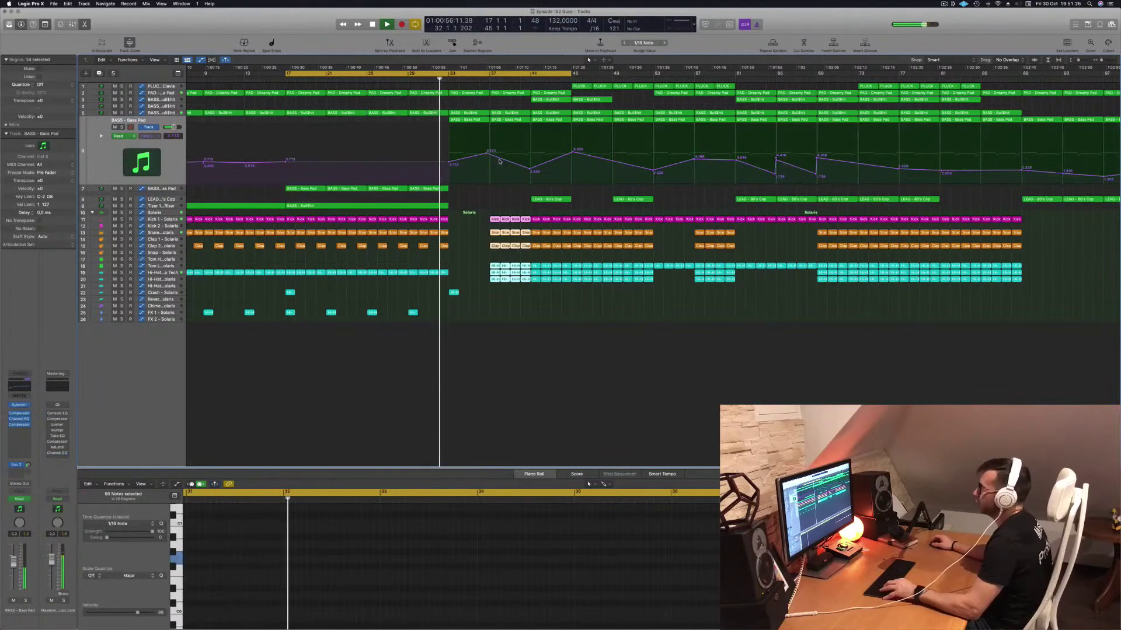
click(471, 225)
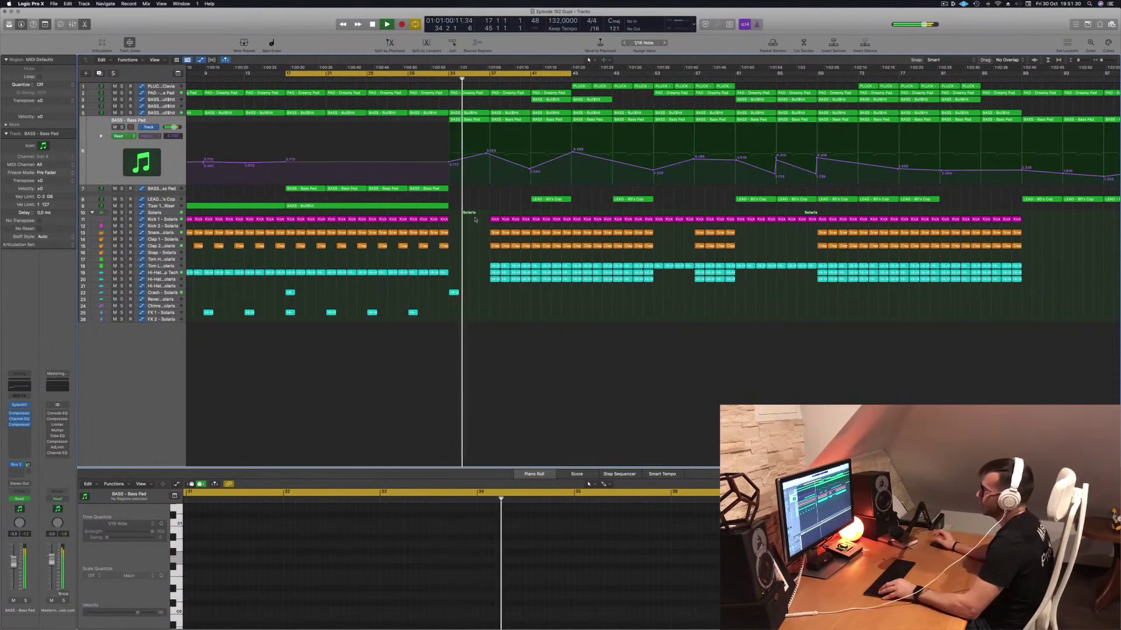
Replay briefly from bar 17, move the cycle range's start to bar 33, and play the section from there.
key(space)
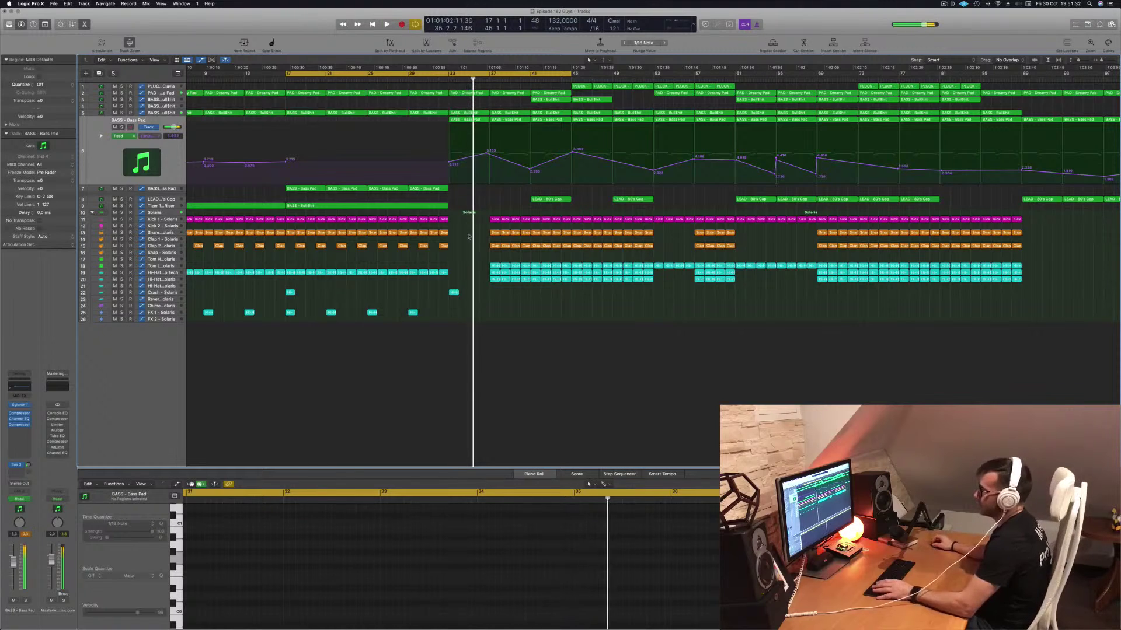
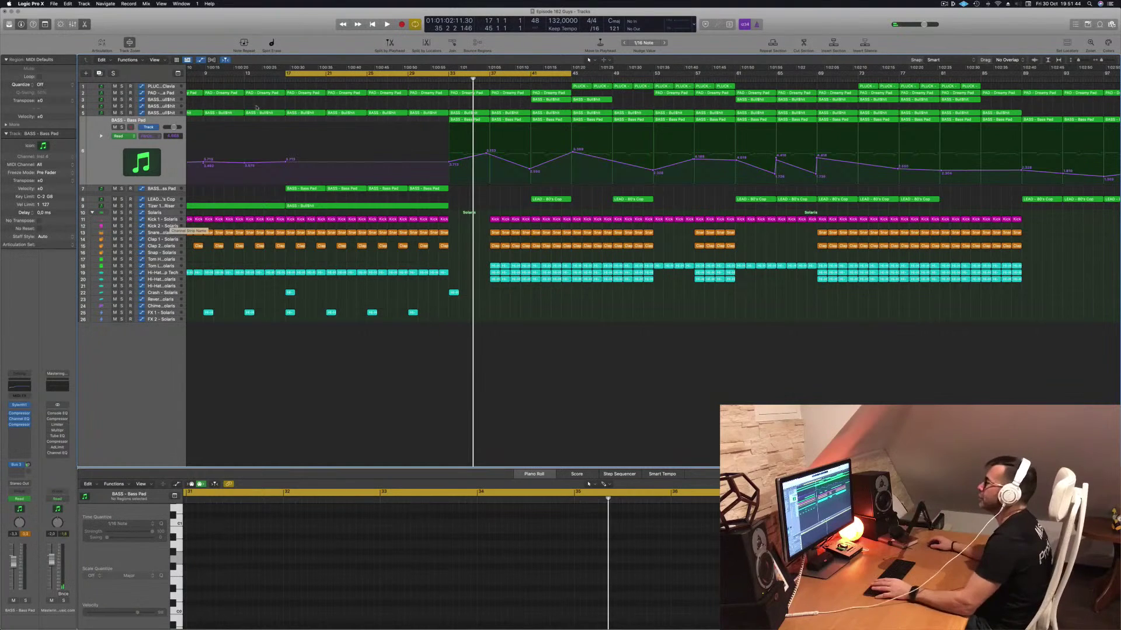
double_click(284, 74)
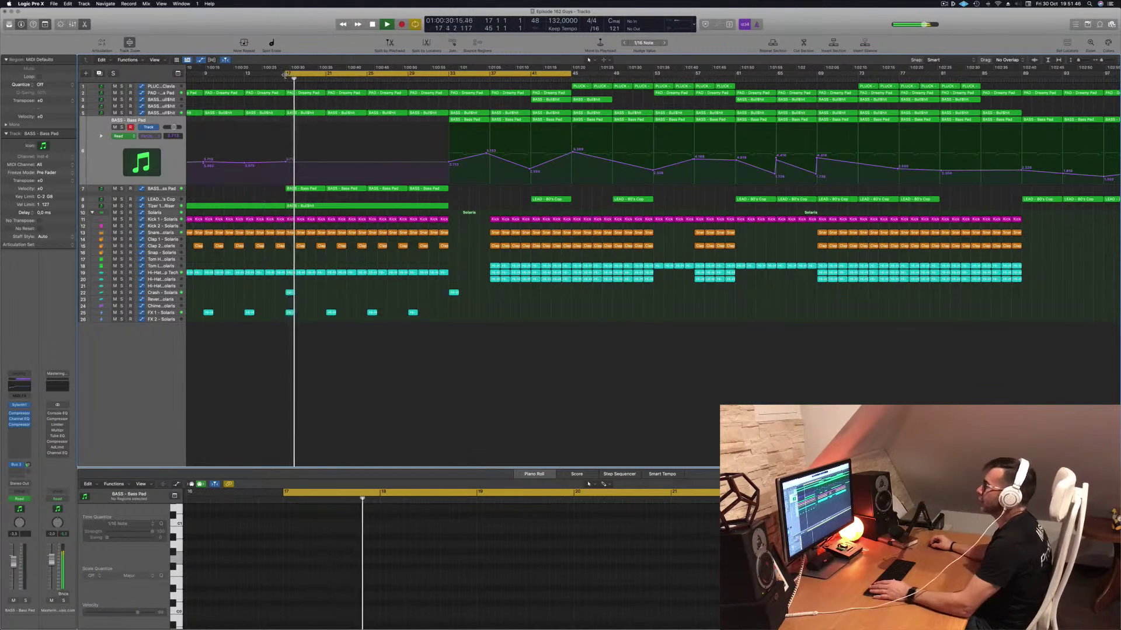
drag(285, 74, 448, 77)
key(space)
key(space)
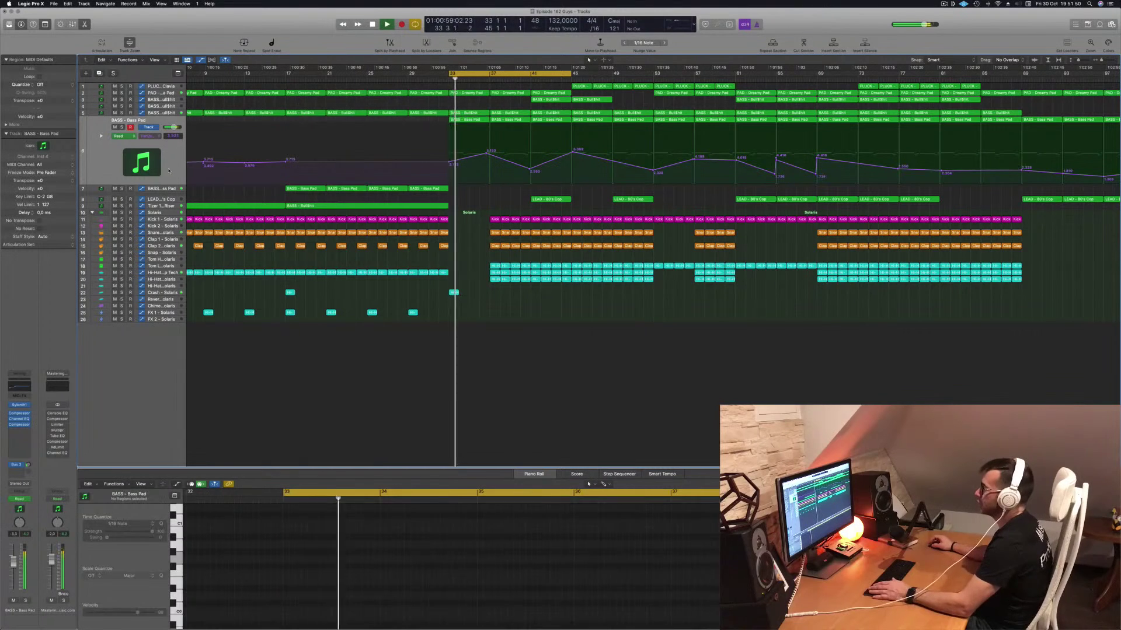
Duplicate the Solaris drum track stack together with its subtracks, without the regions.
click(170, 219)
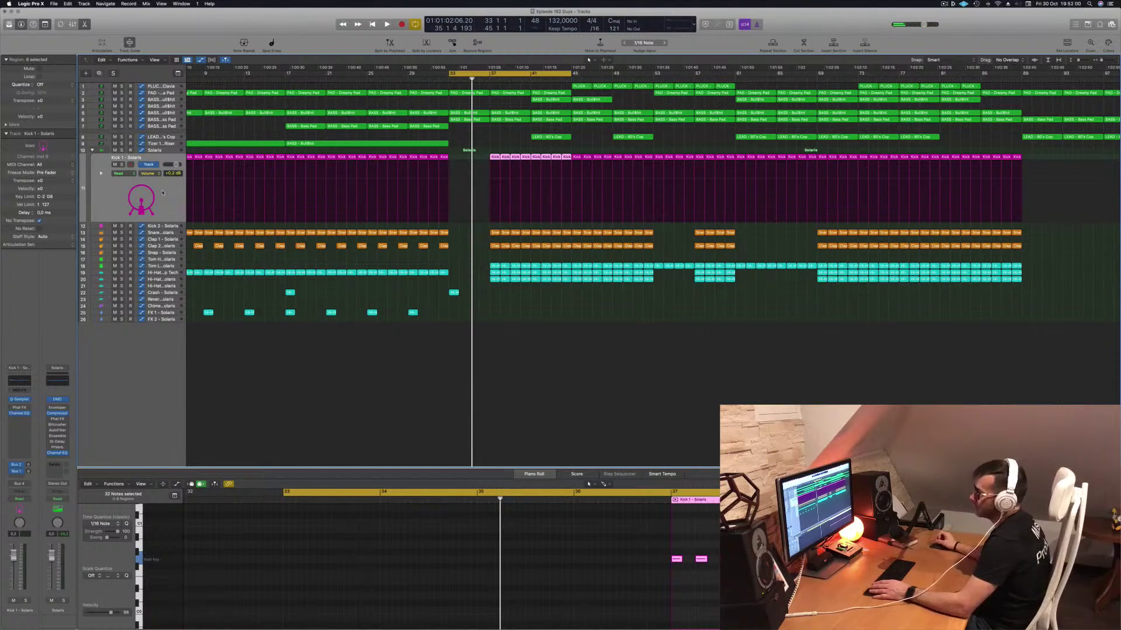
click(173, 152)
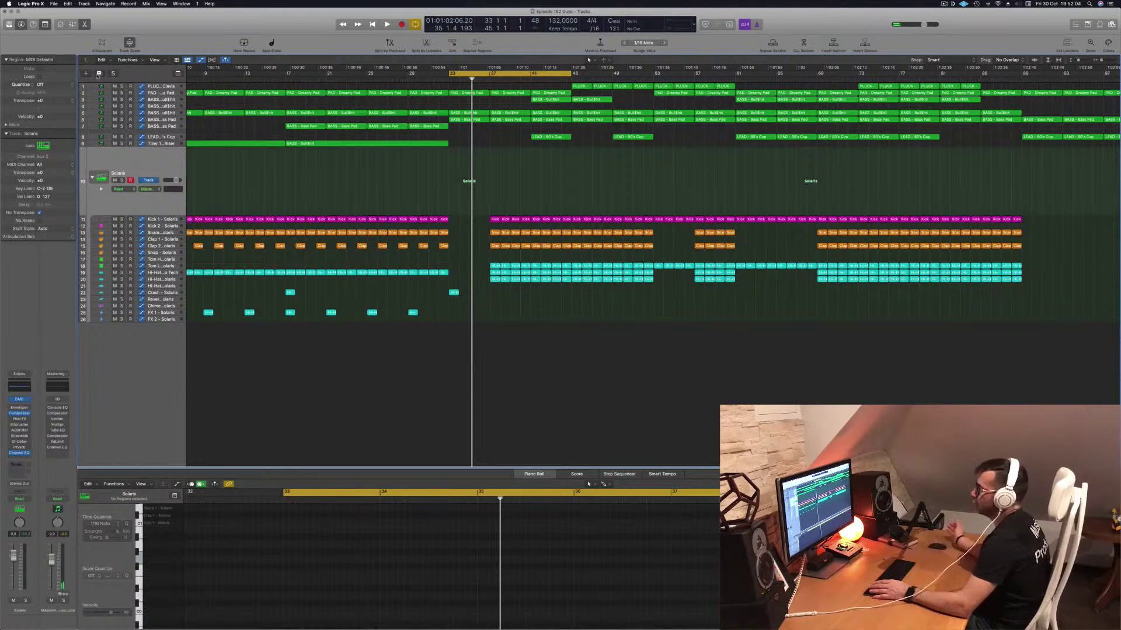
click(99, 73)
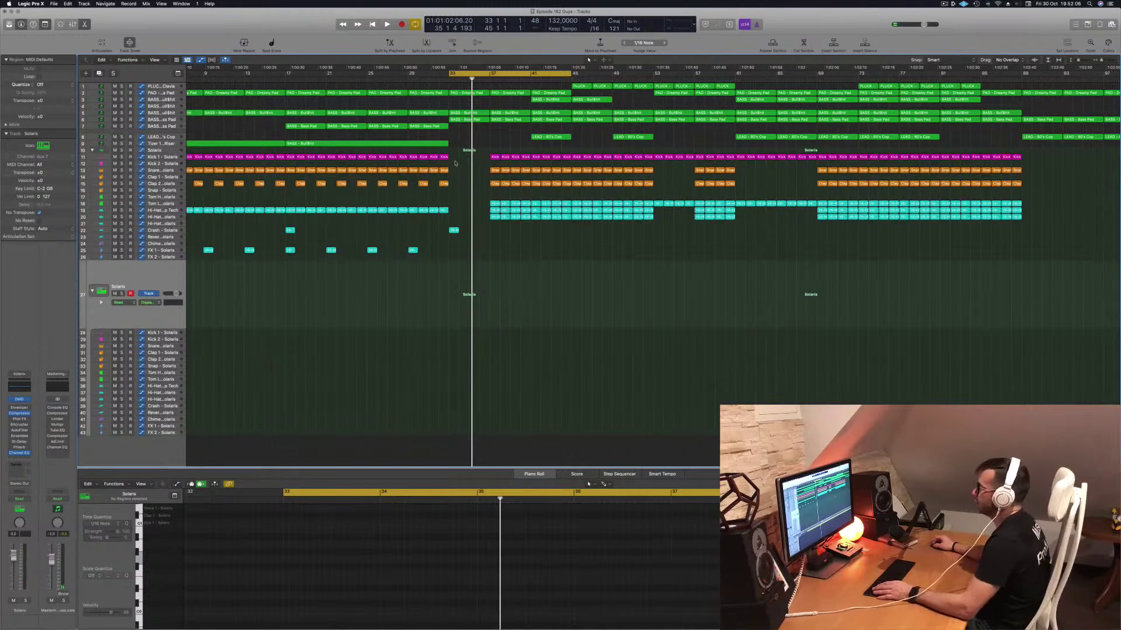
Fill the duplicated stack's Kick 1 track with continuous kick regions from bar 1 across the whole arrangement.
drag(457, 157, 519, 336)
key(super+Left)
drag(722, 331, 690, 337)
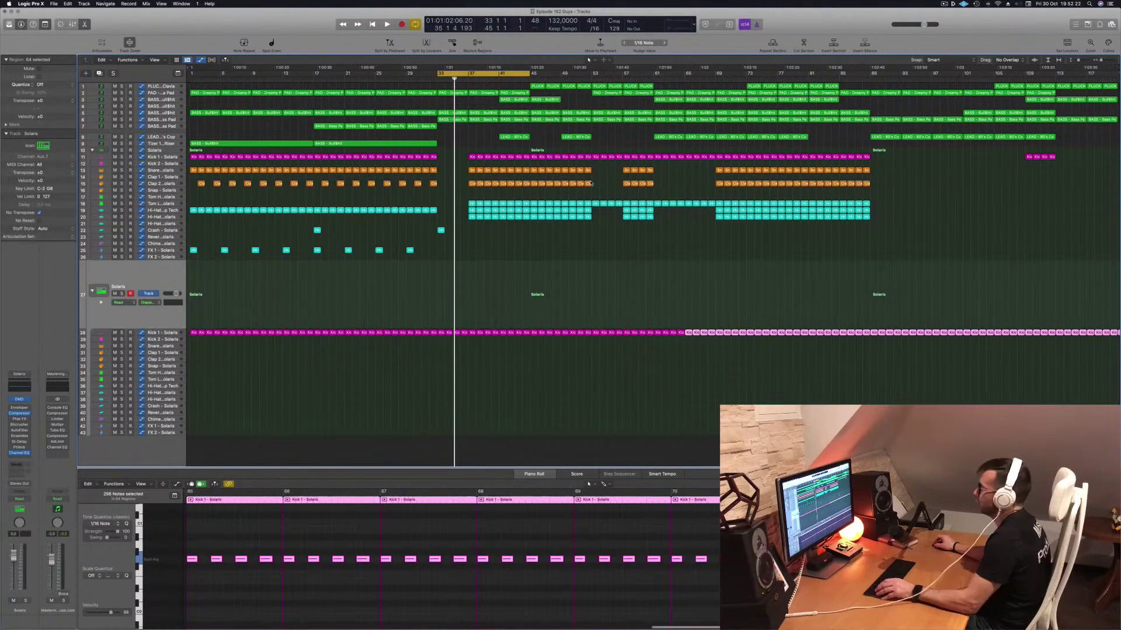
Play the section from bar 33 and set the duplicated Kick 1 track's output to No Output.
key(space)
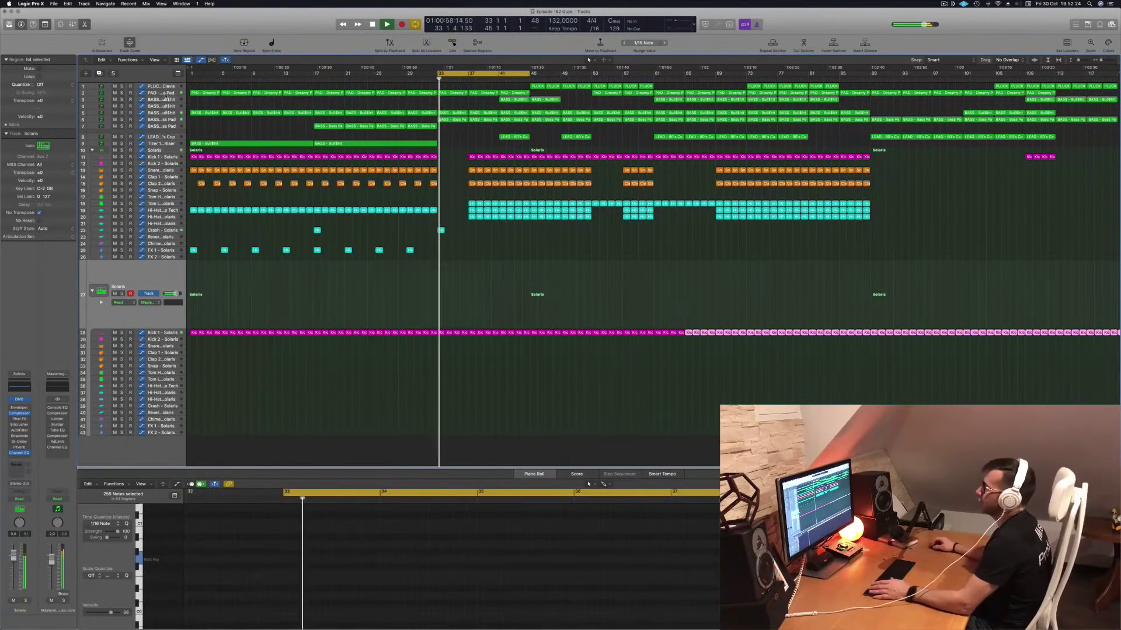
click(166, 95)
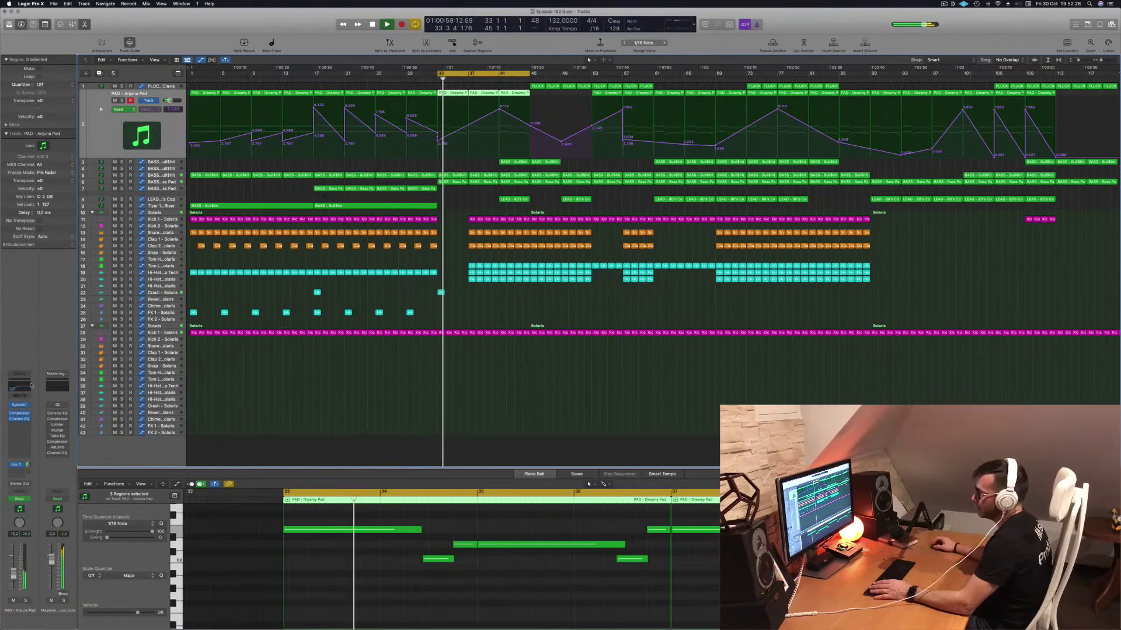
key(space)
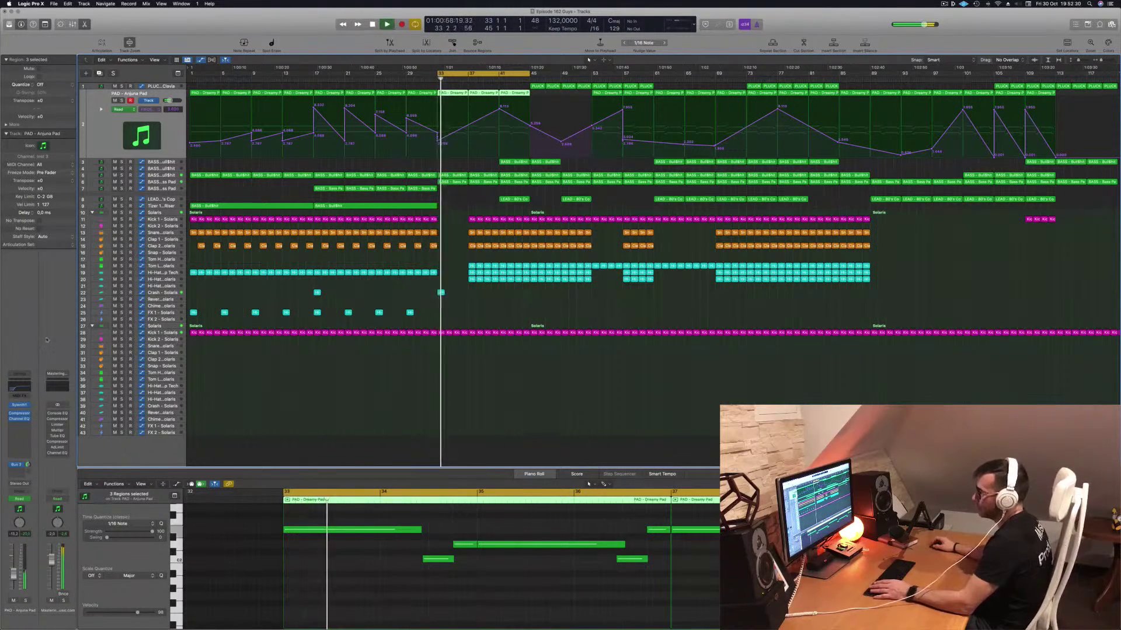
click(160, 333)
key(space)
key(space)
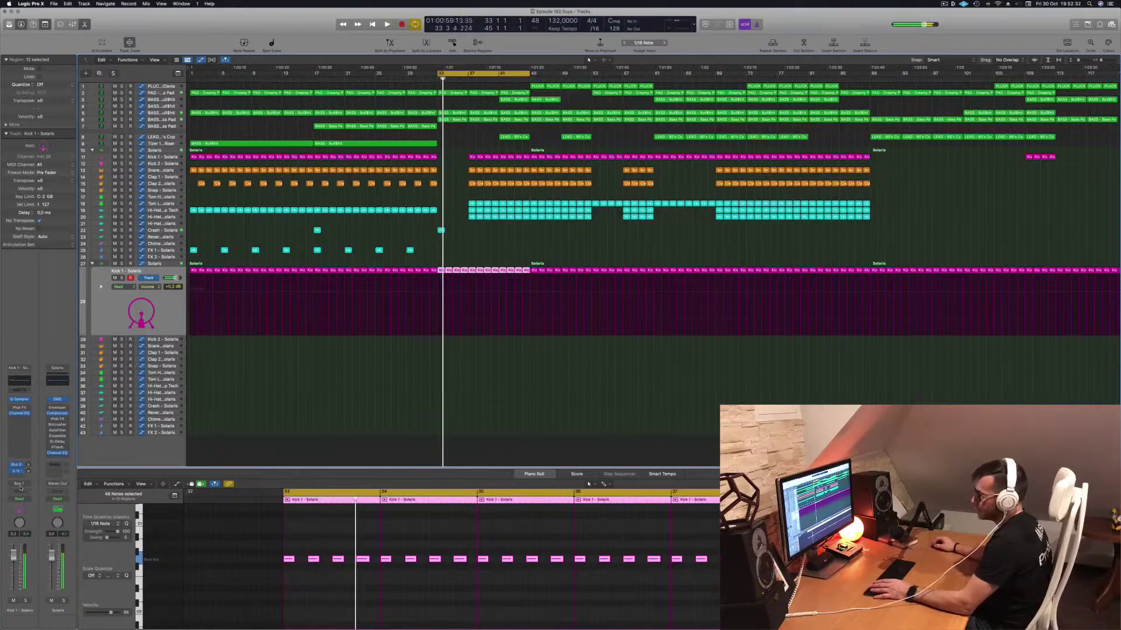
click(21, 488)
key(Escape)
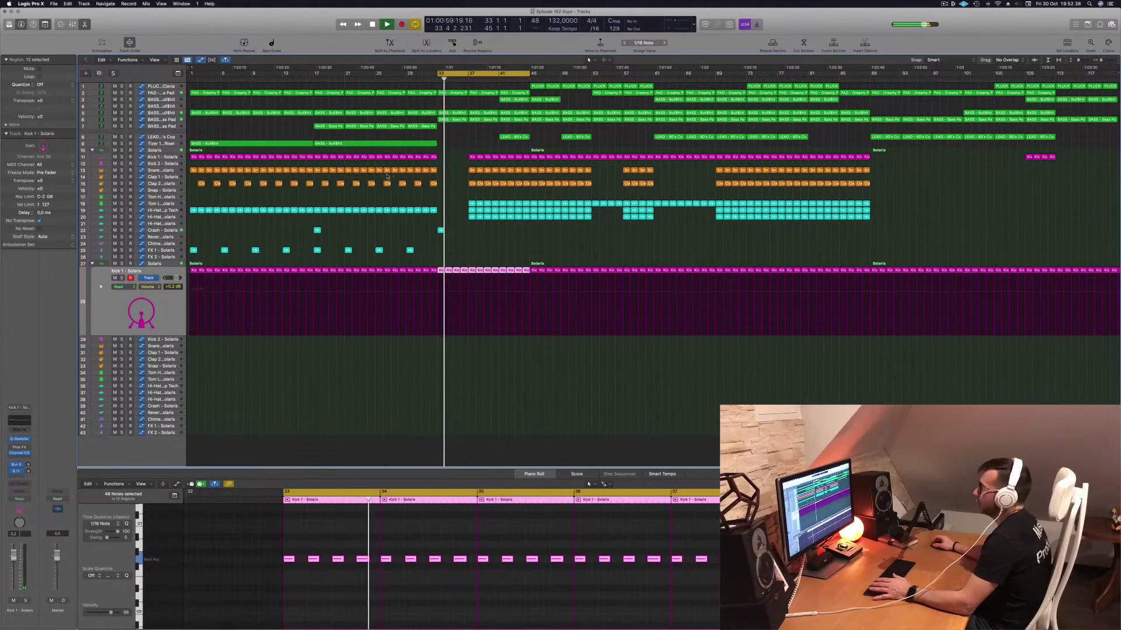
Set the Anjuna Pad compressor's side chain source to the duplicated Kick 1 - Solaris (Inst 26) and move its window aside.
click(160, 94)
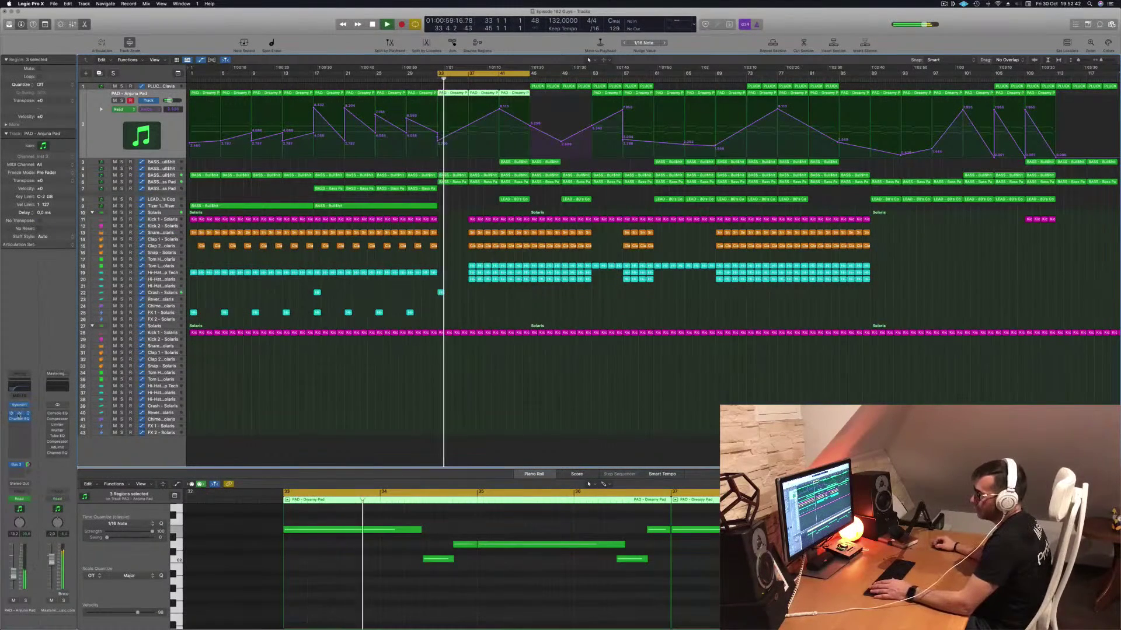
click(19, 414)
click(658, 104)
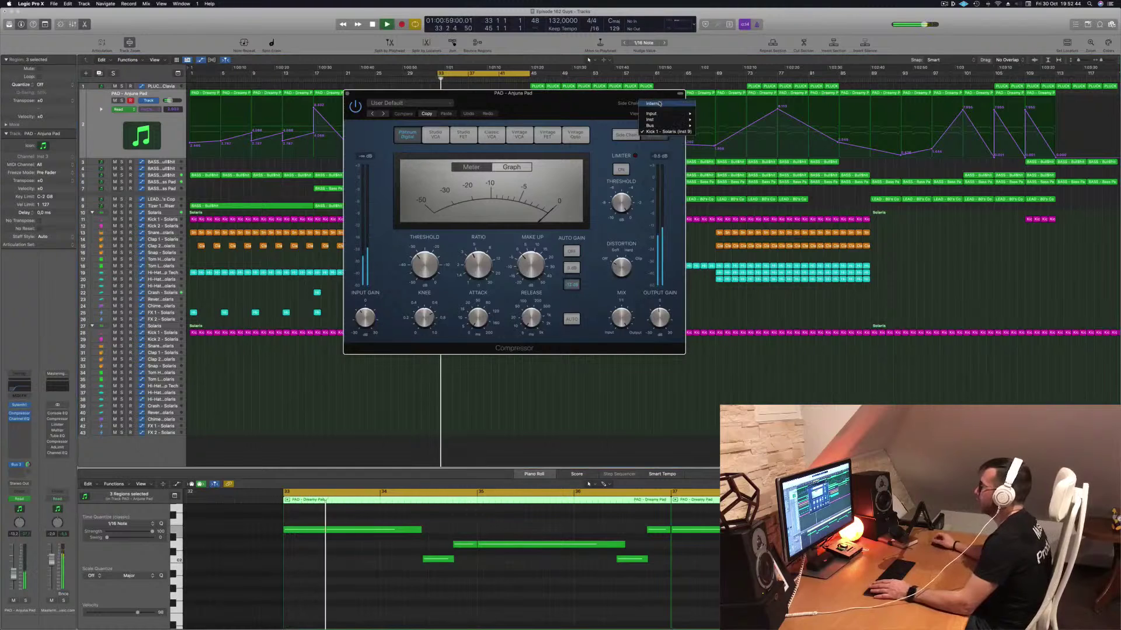
mouse_move(671, 120)
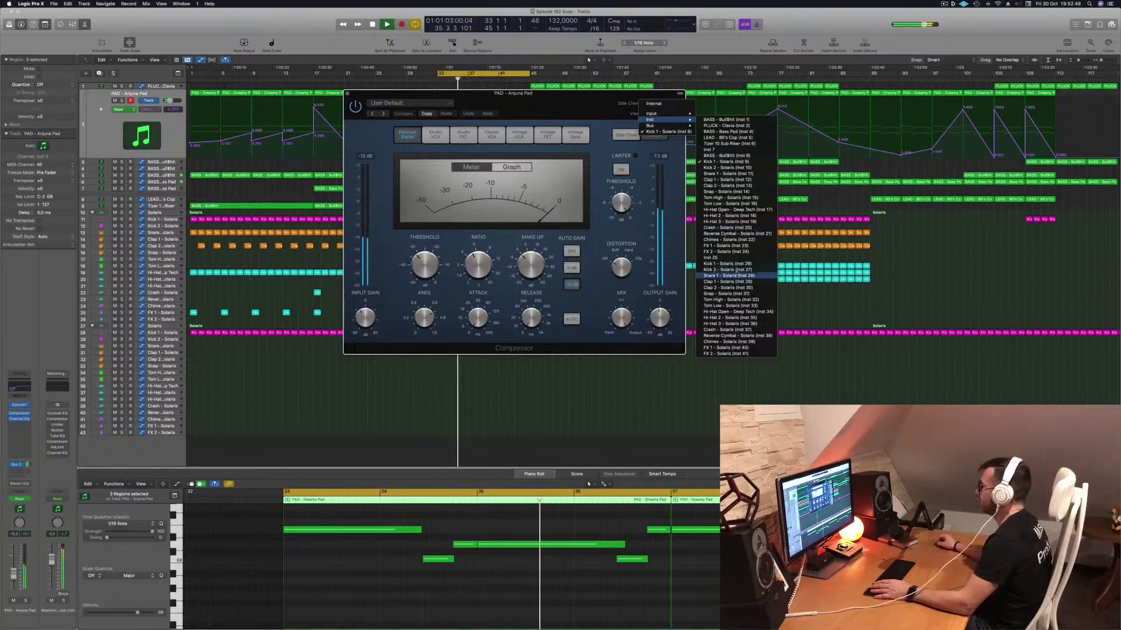
click(723, 263)
drag(556, 116, 806, 147)
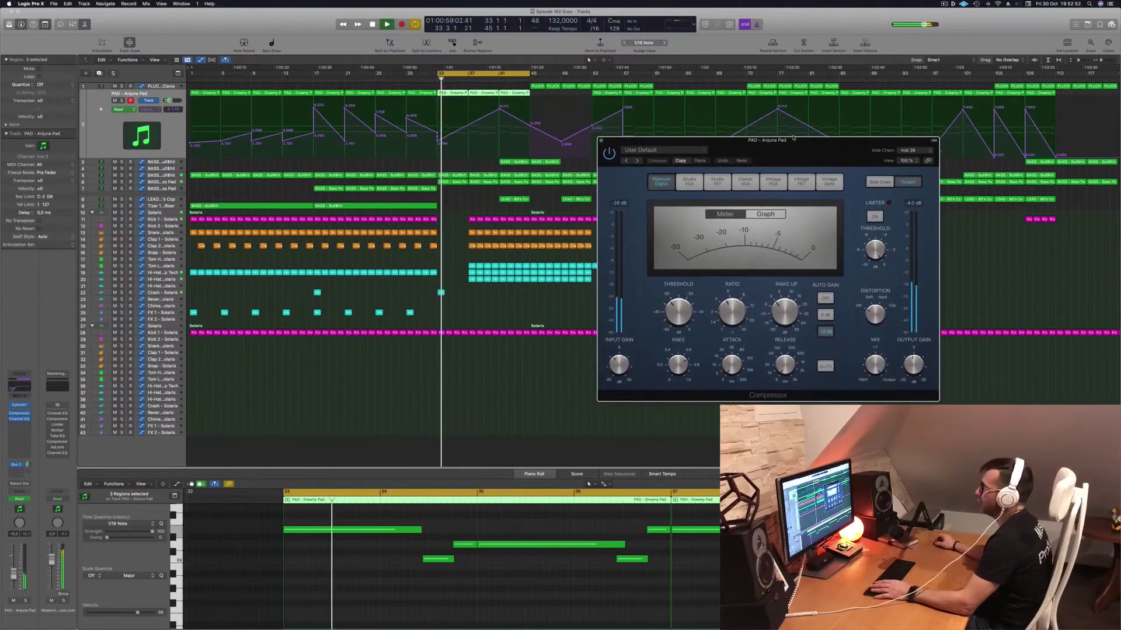
Set the side chain source of the compressor on the bass track just above Bass Pad to Kick 1 - Solaris (Inst 26), then close it.
click(111, 174)
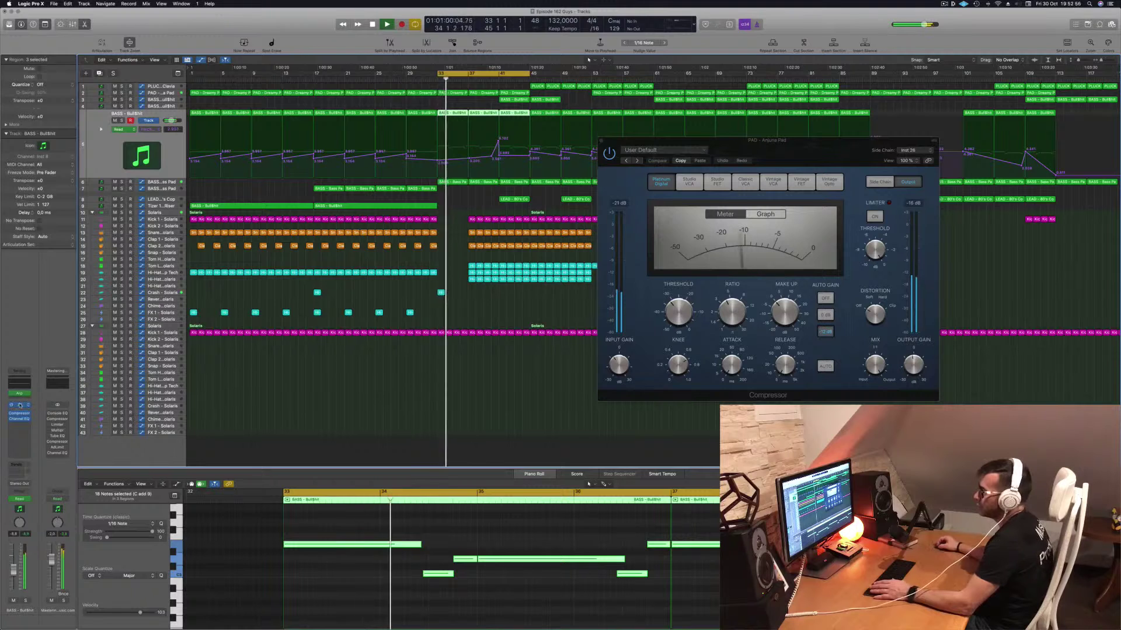
click(19, 405)
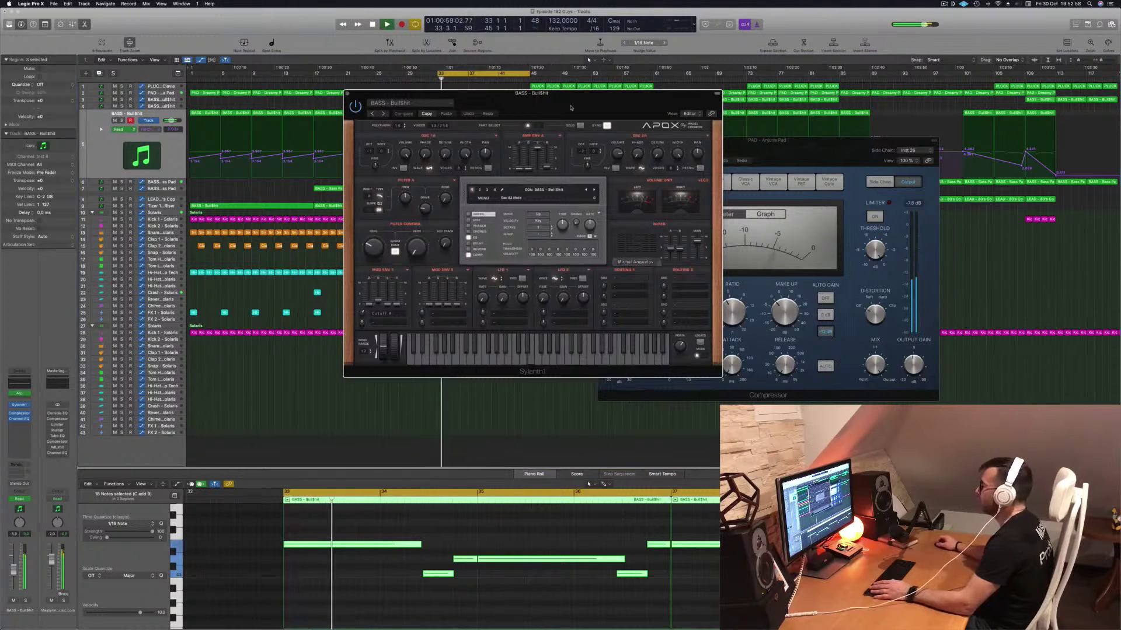
click(346, 94)
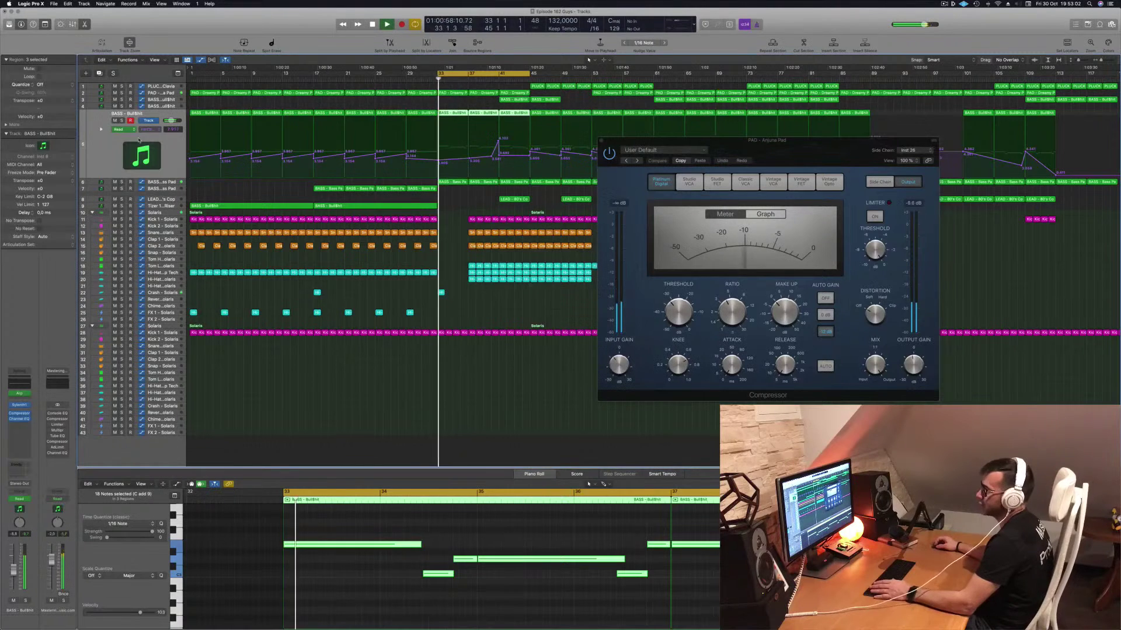
click(19, 413)
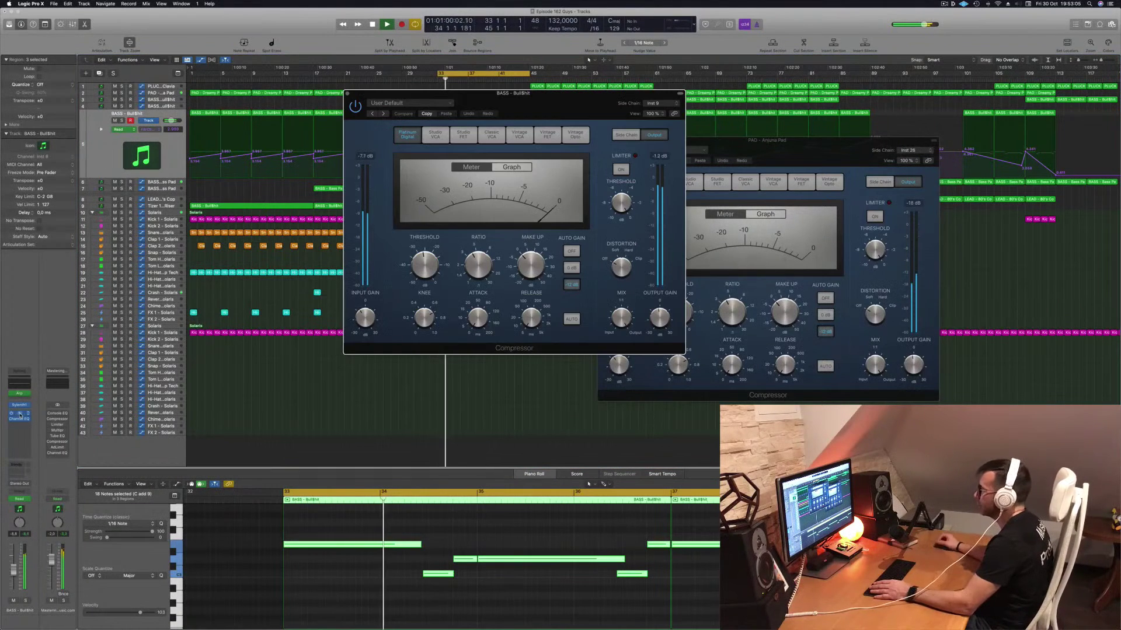
click(662, 105)
mouse_move(671, 122)
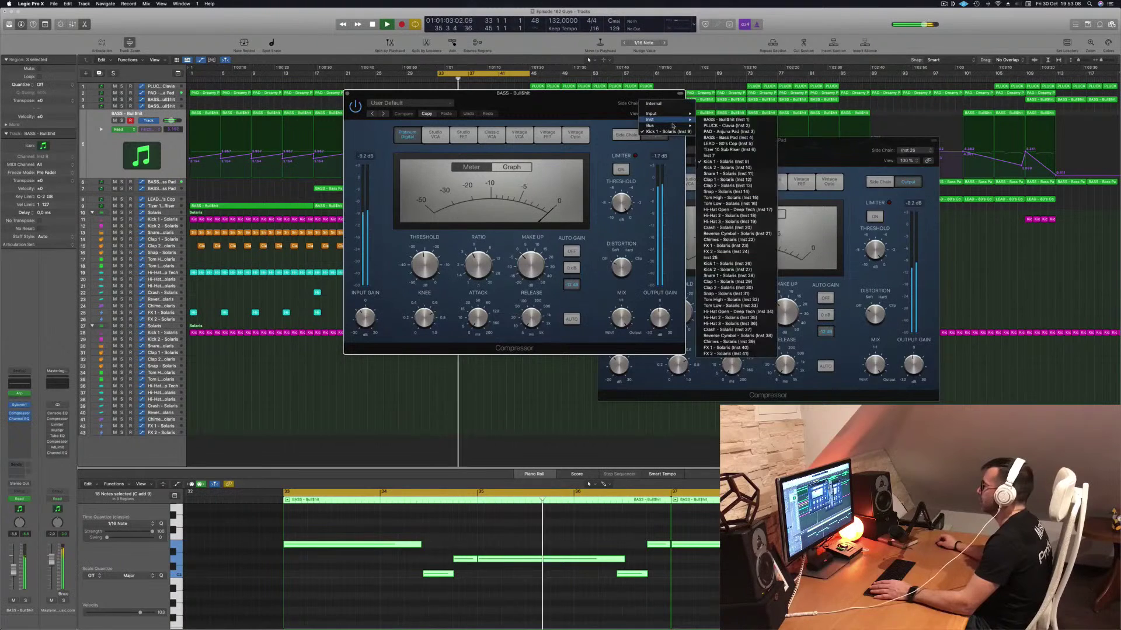
click(723, 263)
drag(391, 92, 639, 139)
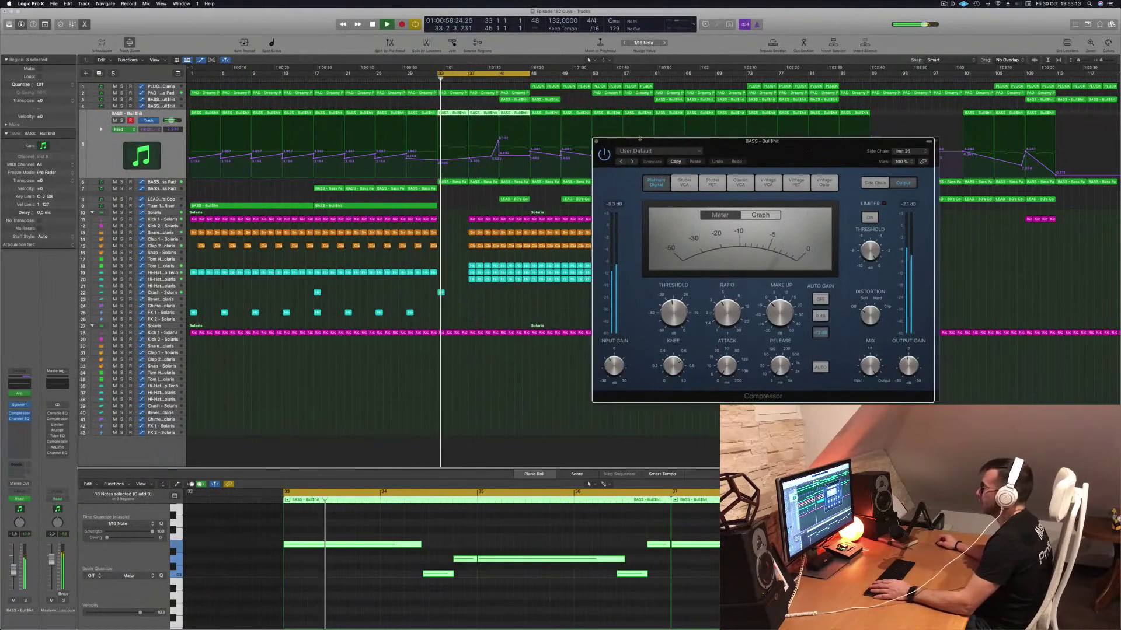
click(596, 142)
Open the first compressor on the Bass Pad track.
click(92, 182)
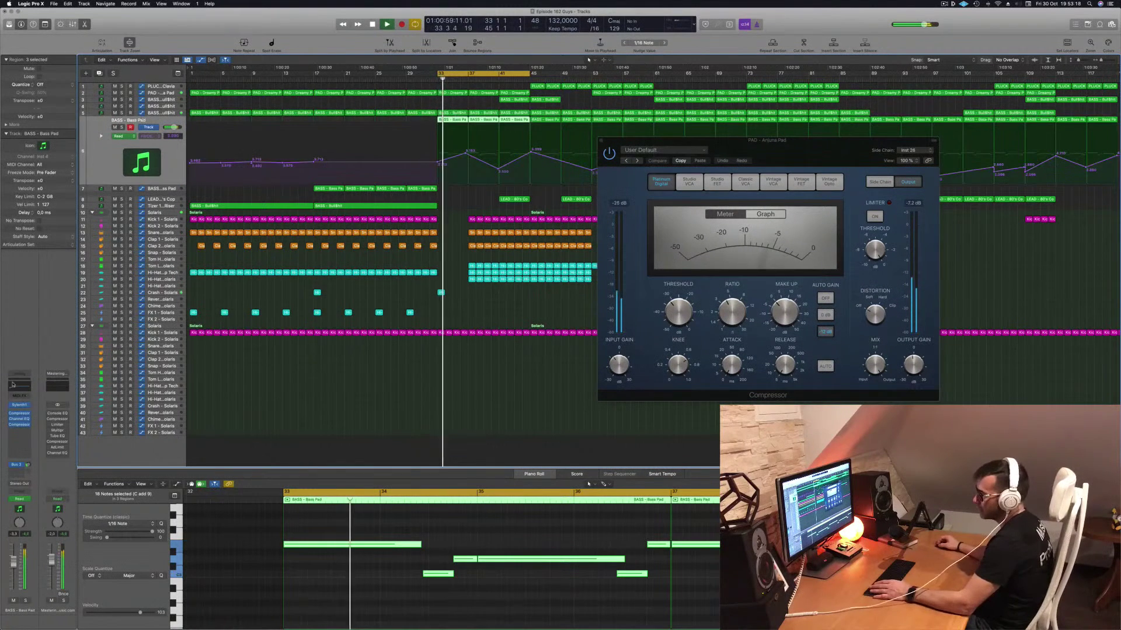
click(19, 413)
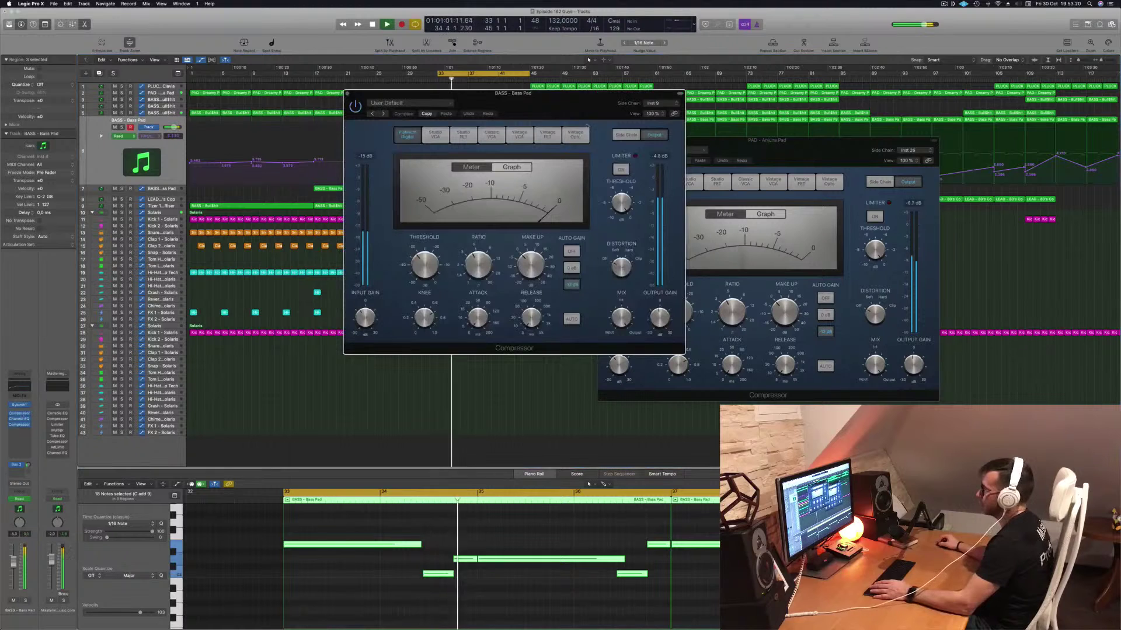
Set the BASS - Bass Pad compressor's side chain to Kick 1 - Solaris (Inst 26) and move both compressor windows off the arrangement.
click(657, 102)
mouse_move(669, 119)
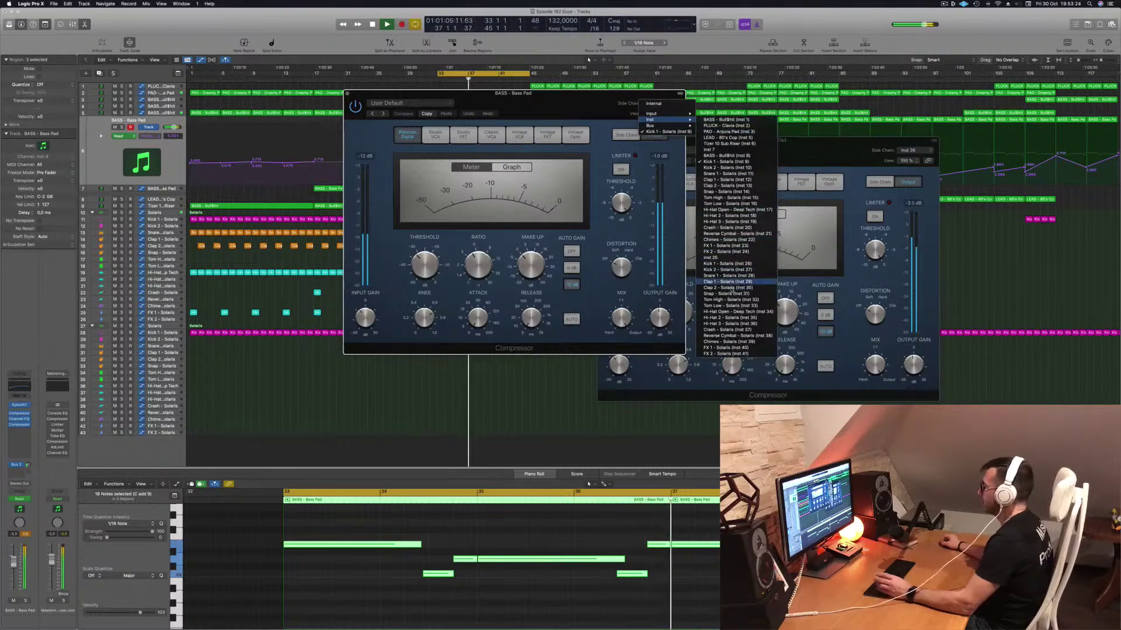
click(736, 264)
drag(513, 93, 1004, 147)
drag(774, 153, 916, 183)
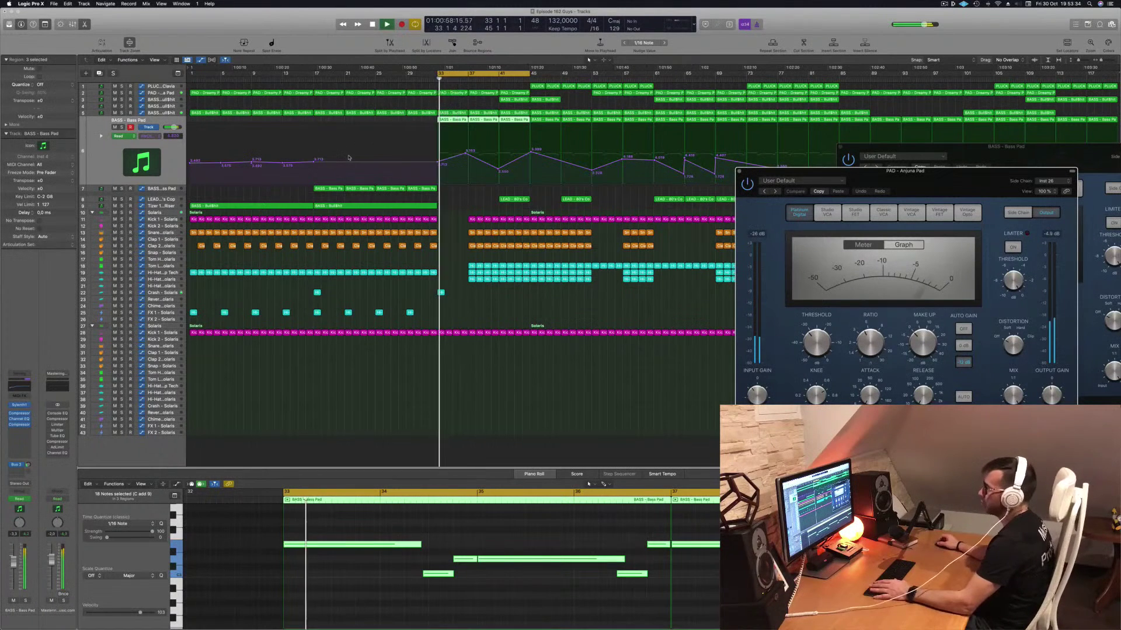
Stop playback and set the PLUCK - Clavia compressor's side chain to Kick 1 - Solaris (Inst 26), closing its window.
click(154, 190)
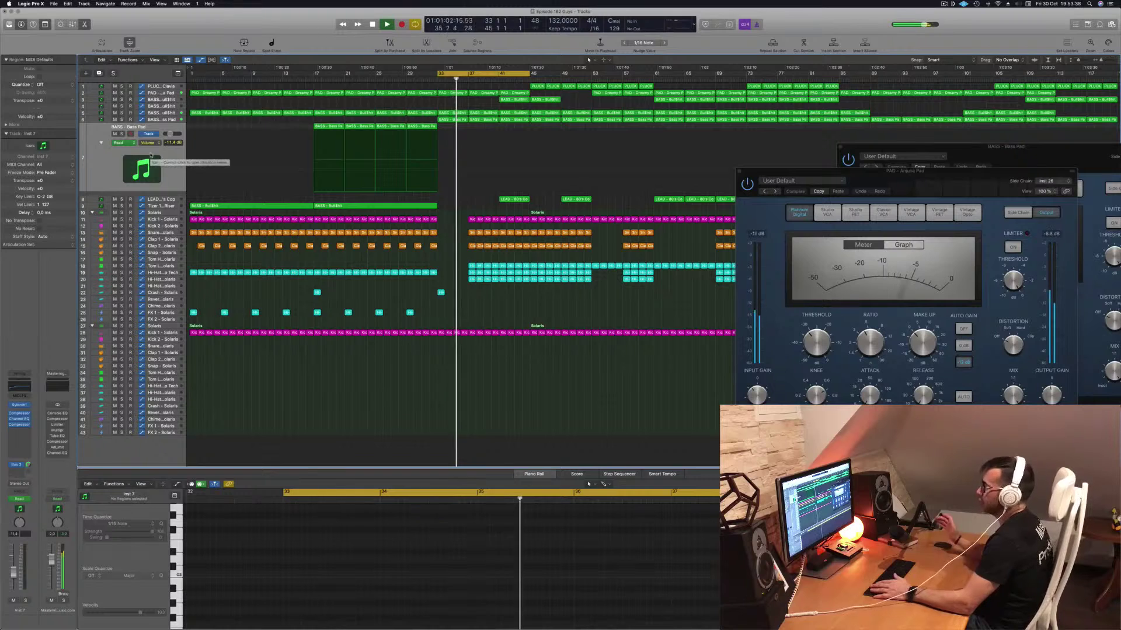
key(space)
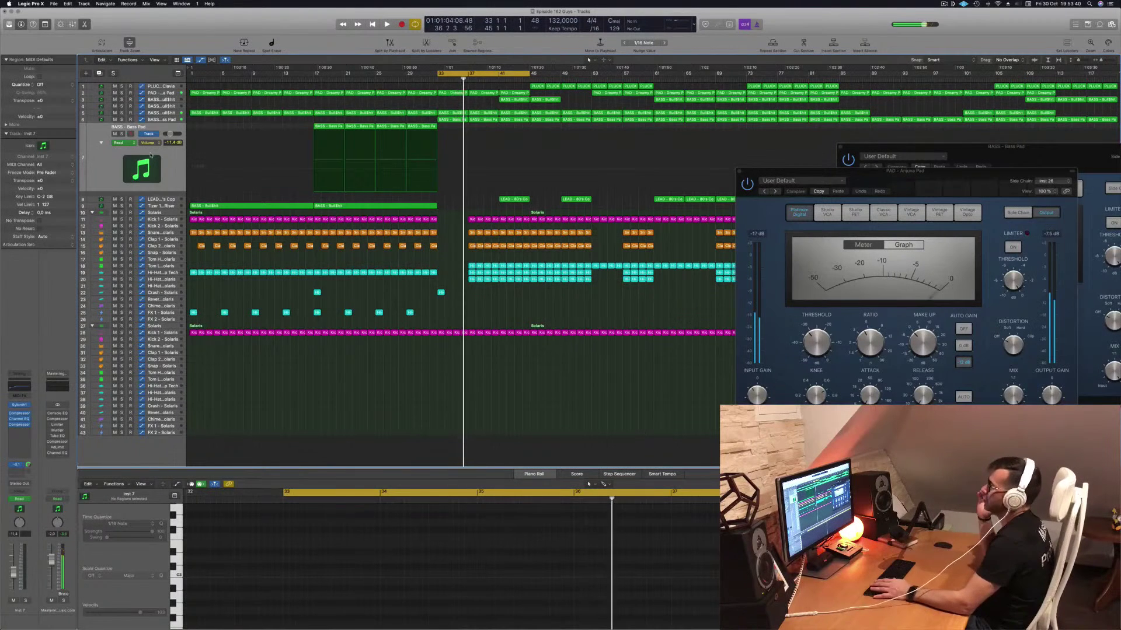
click(166, 88)
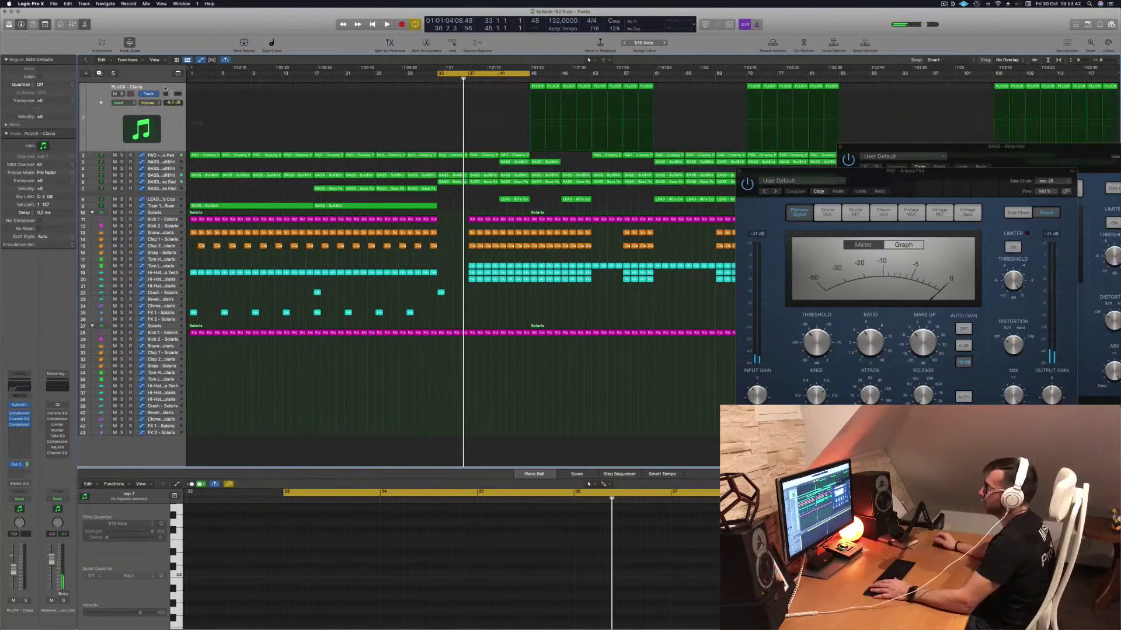
click(20, 416)
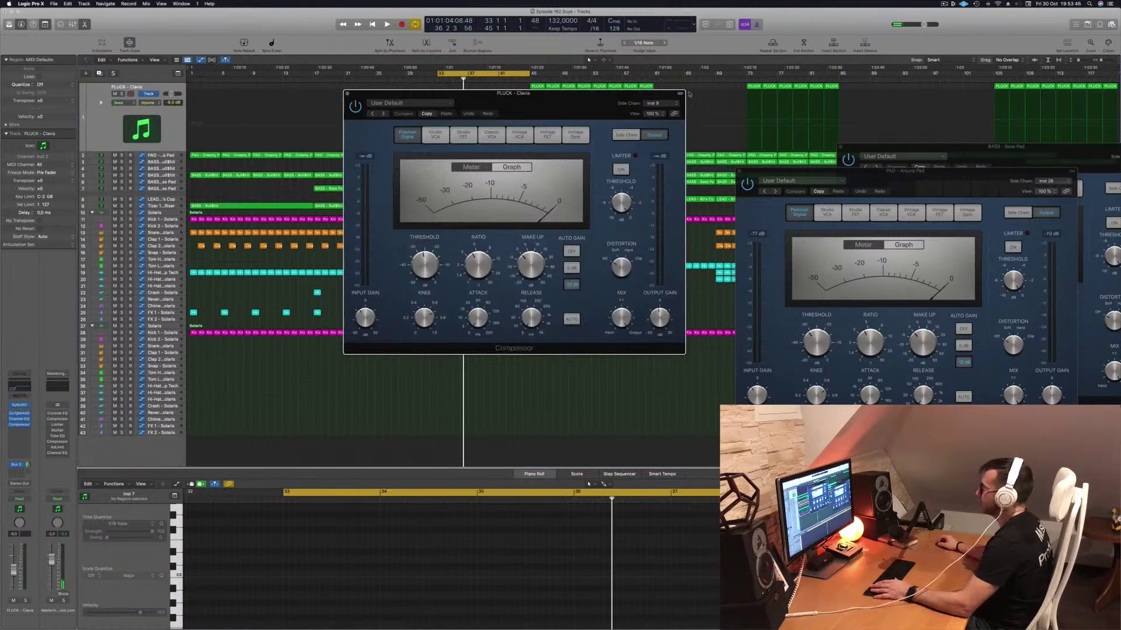
click(664, 104)
mouse_move(672, 127)
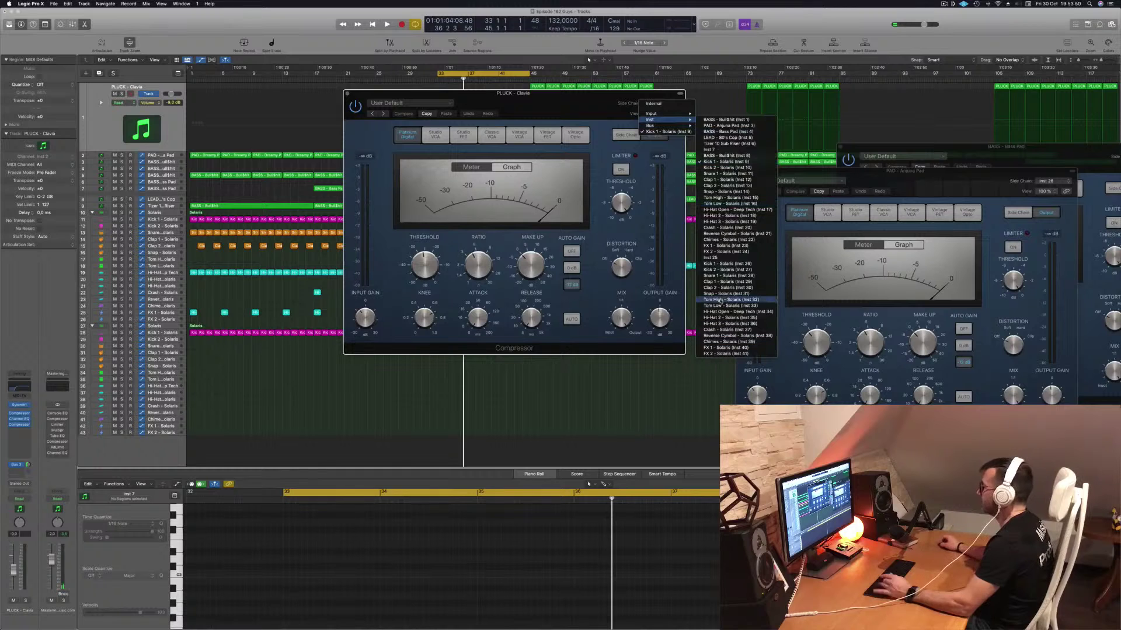
click(729, 263)
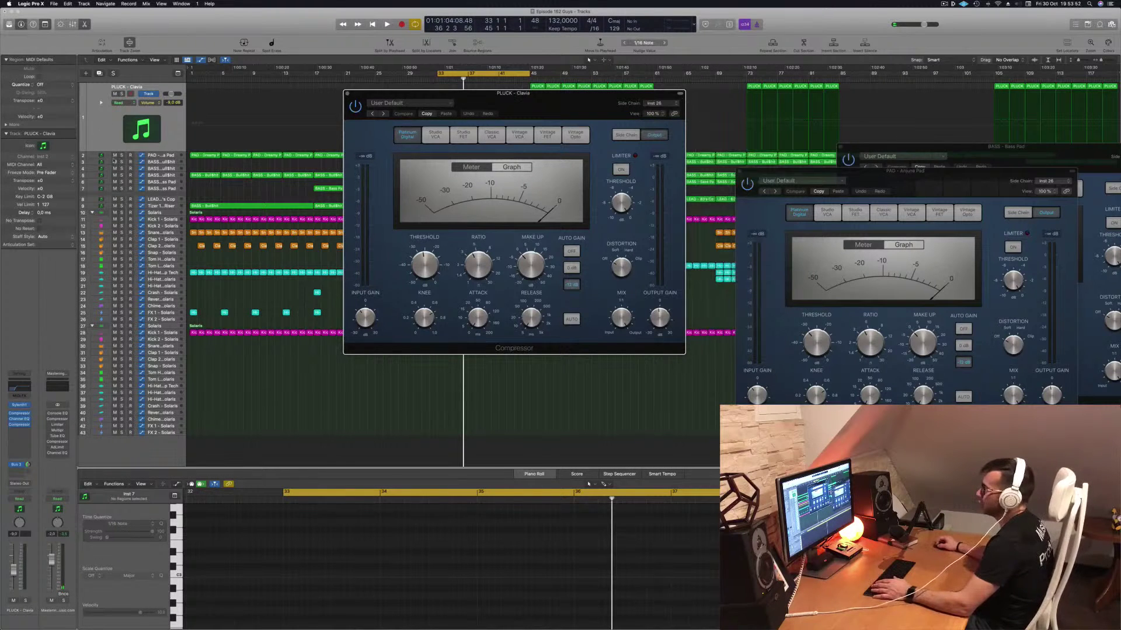
click(348, 94)
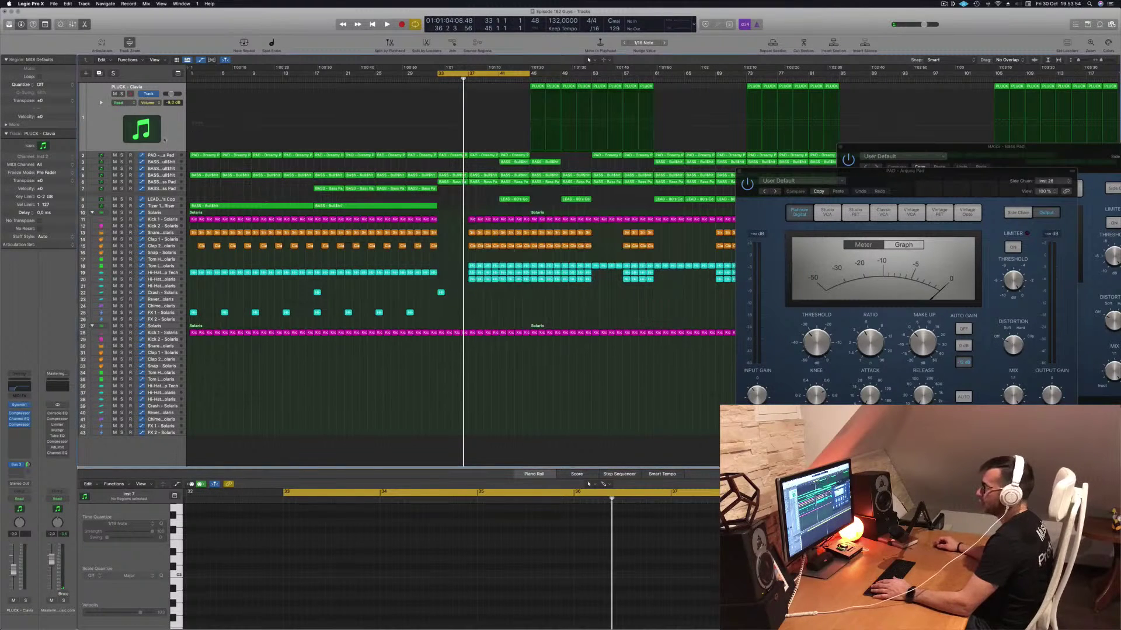
Check the side-chain source of the compressor on the PAD - Anjuna Pad track.
click(163, 156)
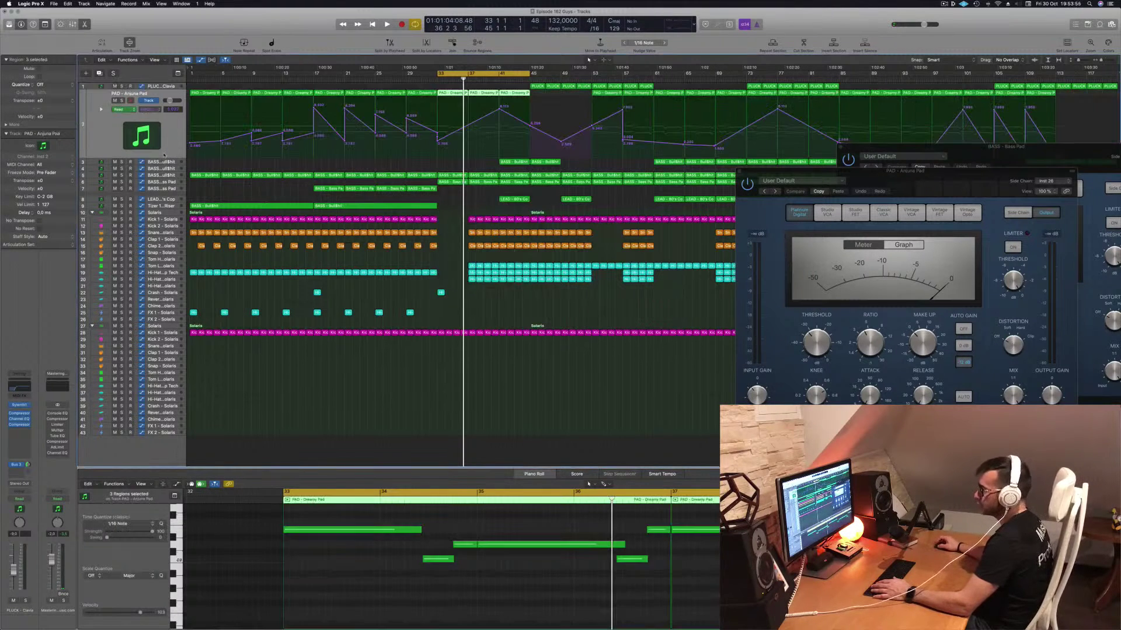
click(20, 415)
click(20, 415)
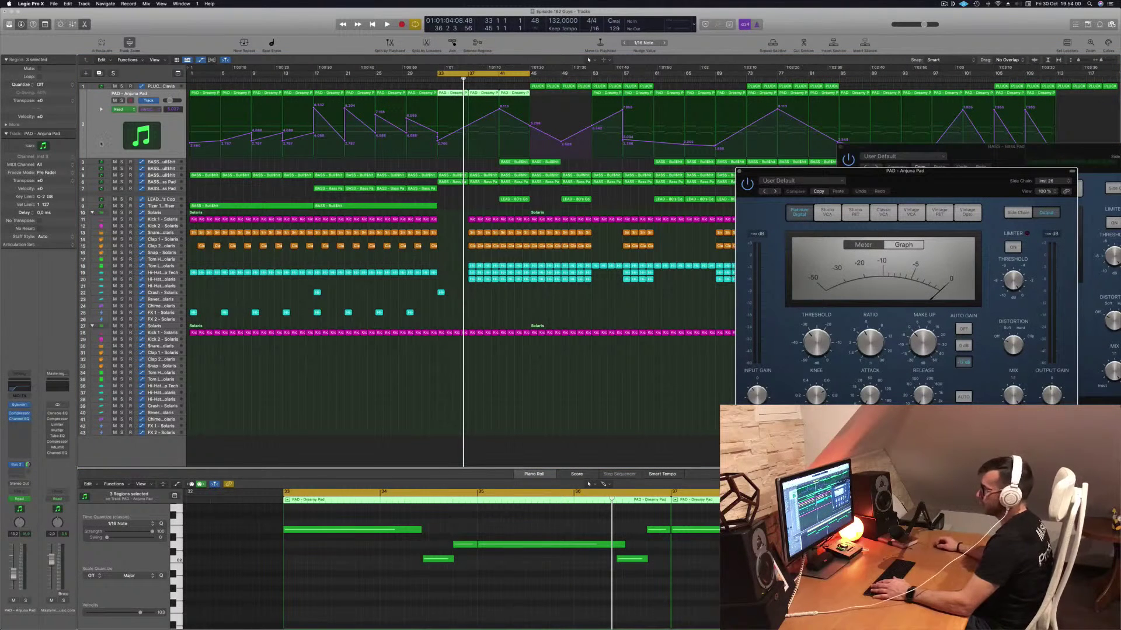
Set the side chain of the compressor on bass track 3 to Kick 1 - Solaris (Inst 26) and close its window.
click(164, 161)
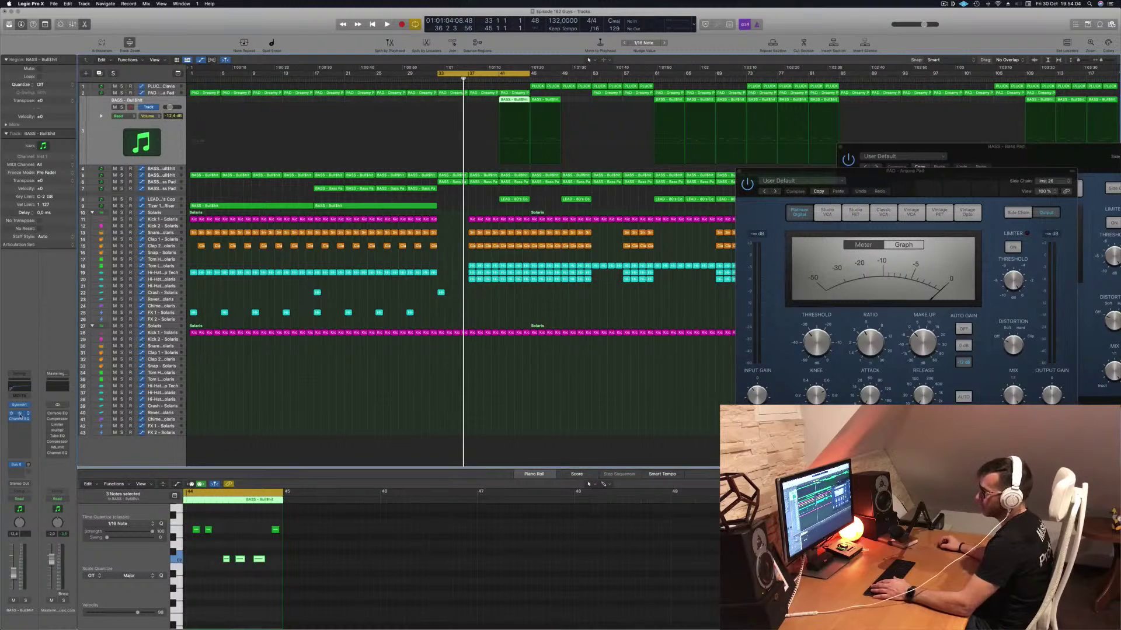
click(21, 415)
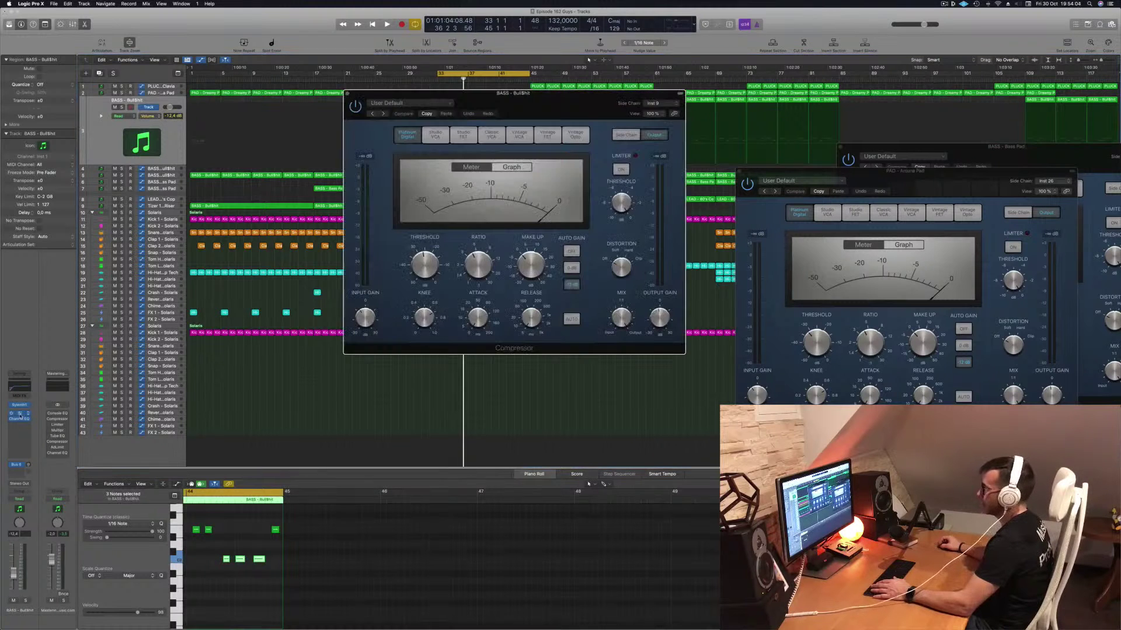
click(661, 104)
mouse_move(666, 126)
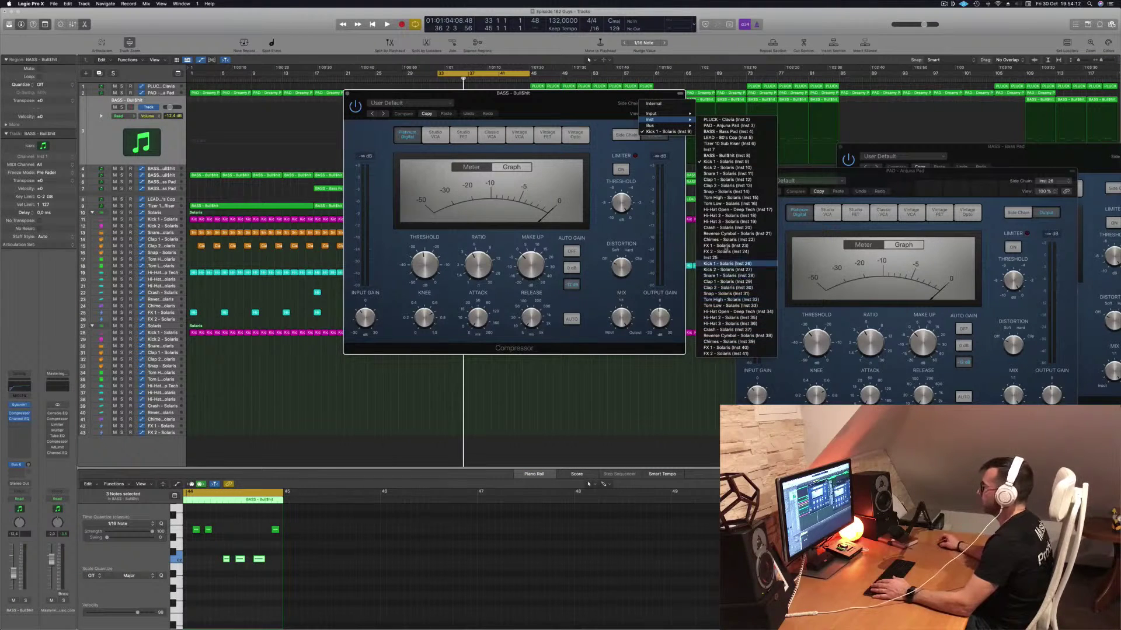
click(727, 263)
click(347, 94)
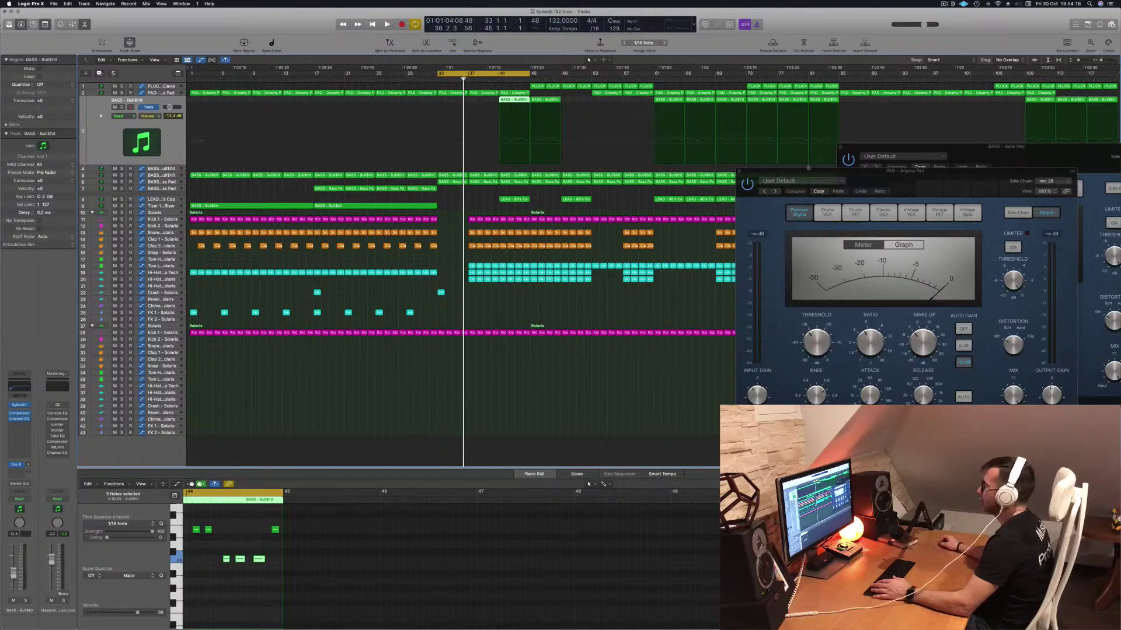
Clear the open compressor windows from the arrangement and check the compressor side-chain sources on bass tracks 5 and 6.
drag(891, 148, 811, 339)
drag(942, 173, 826, 389)
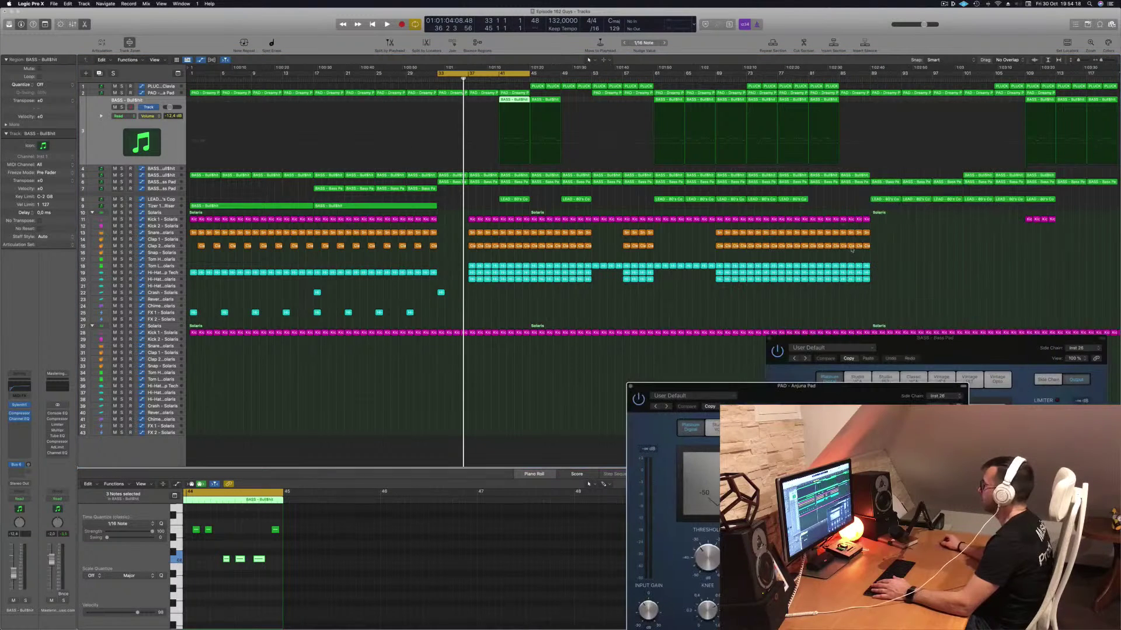
click(166, 175)
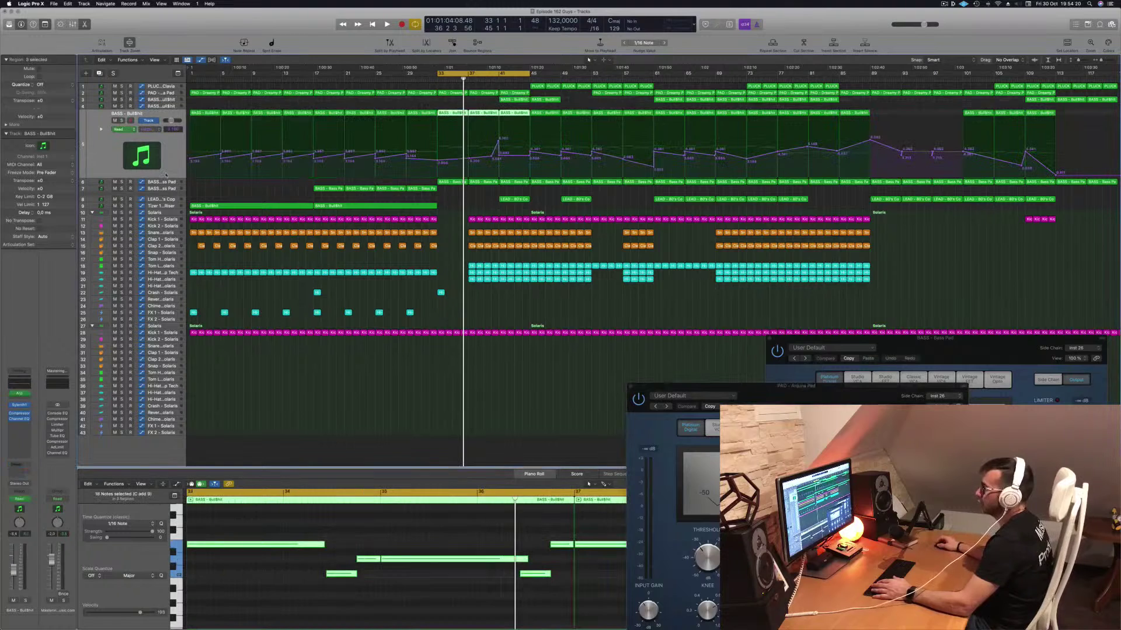
click(19, 415)
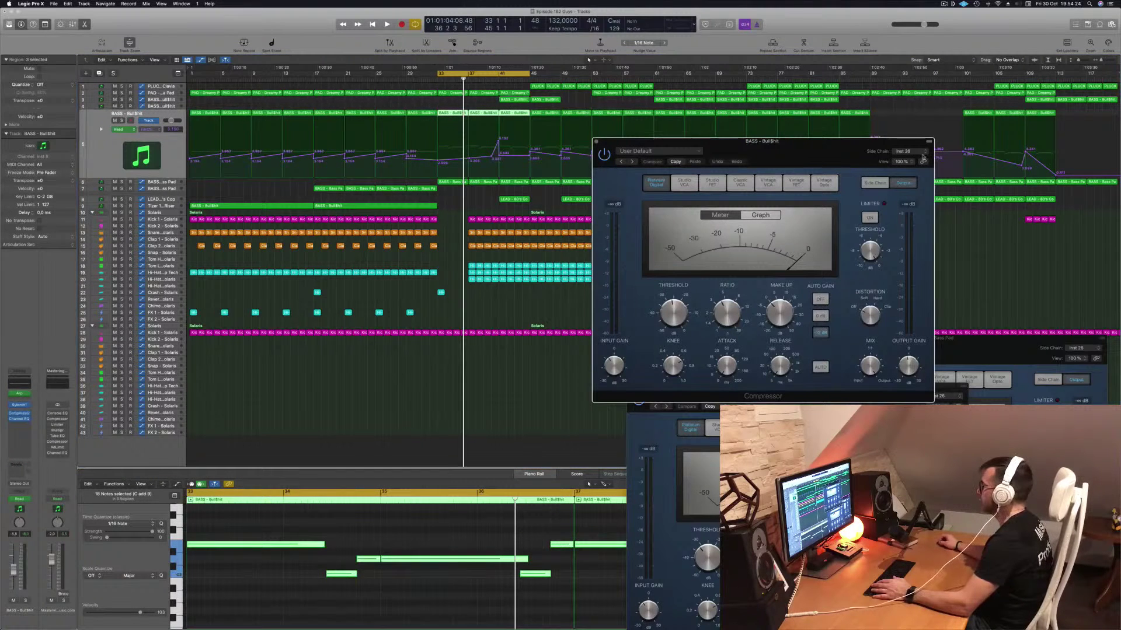
click(172, 182)
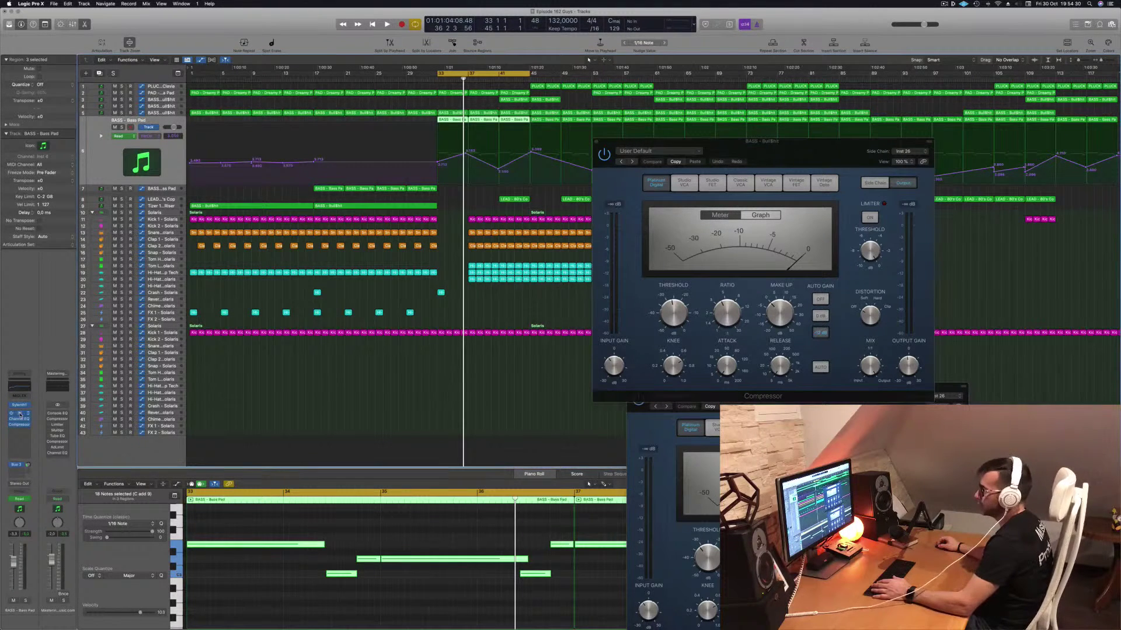
click(19, 415)
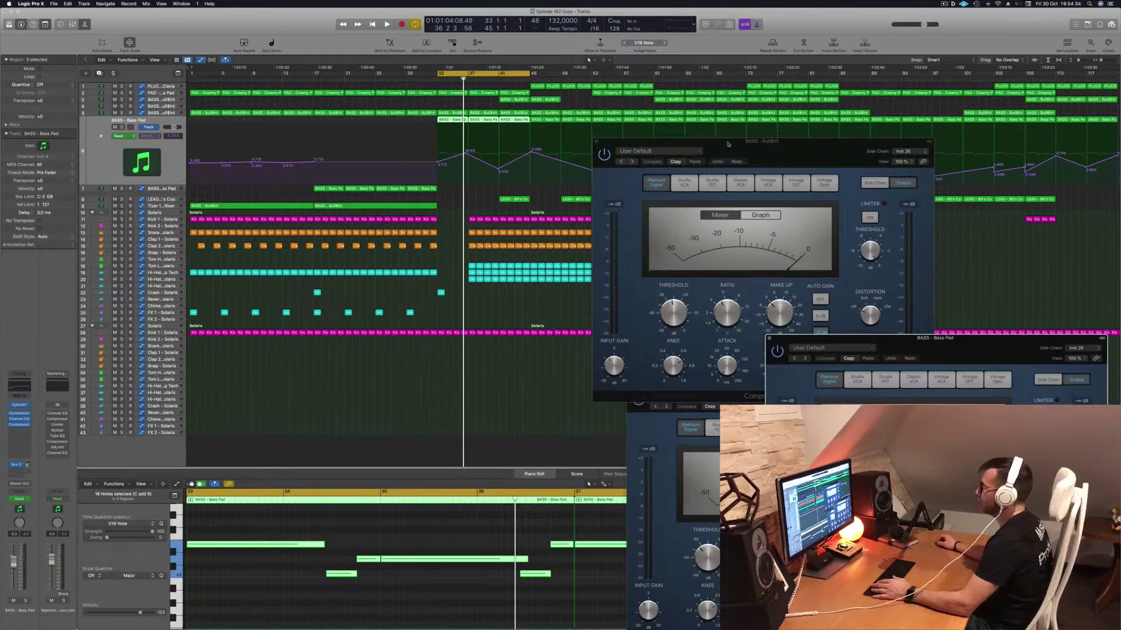
drag(728, 144, 958, 183)
Set the side chain of the compressor on track 7, the second Bass Pad, to Kick 1 - Solaris (Inst 26) and close it.
click(165, 189)
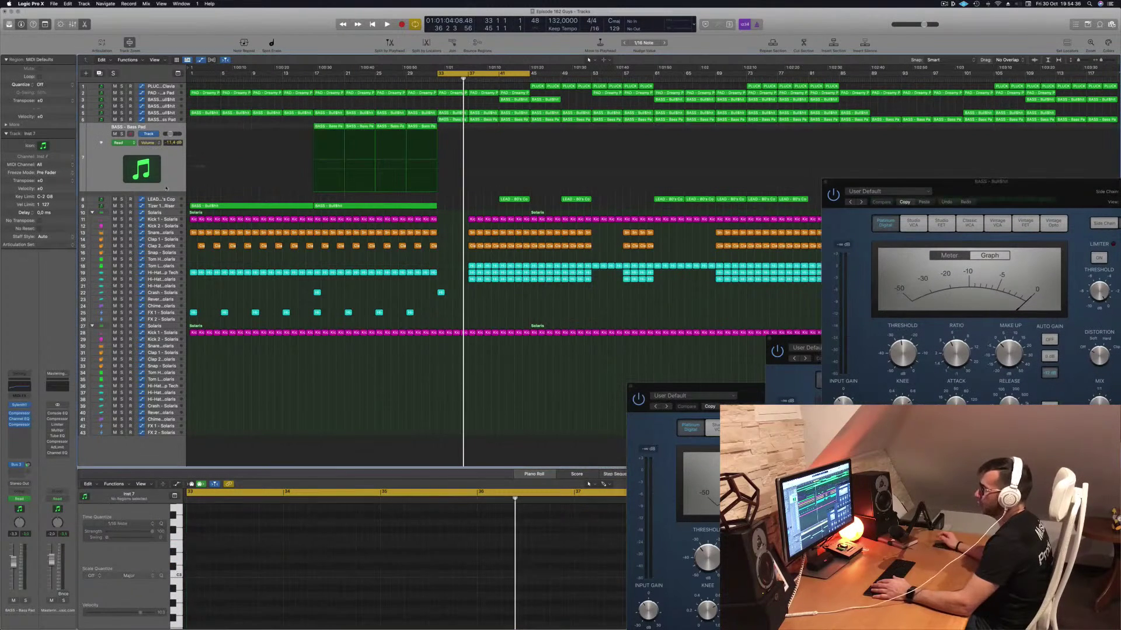
click(20, 416)
click(658, 104)
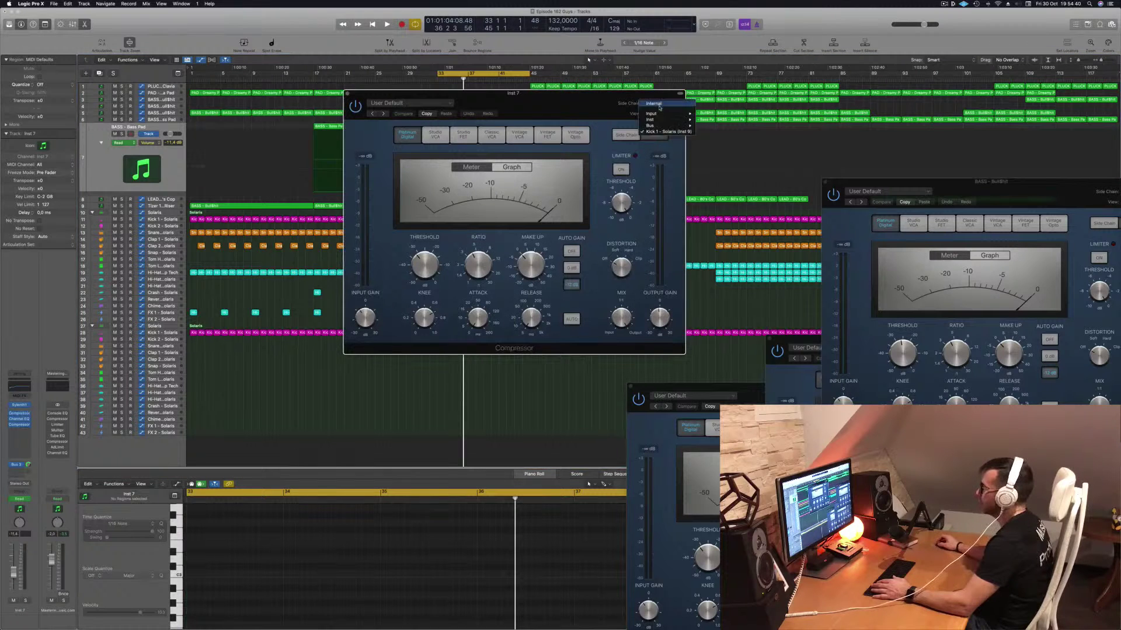
mouse_move(665, 119)
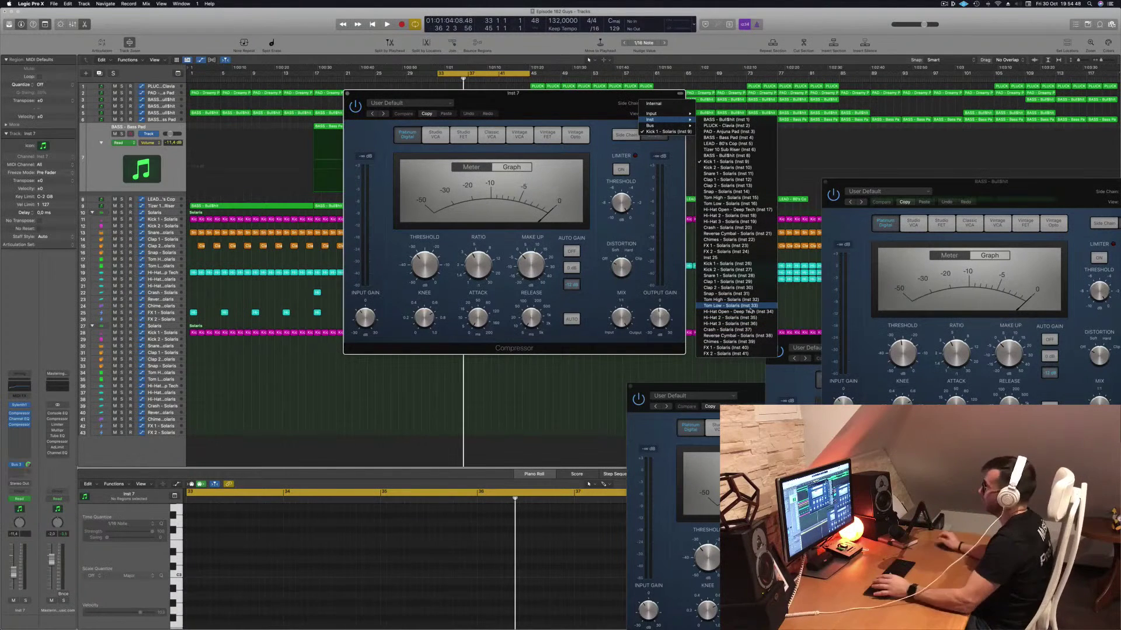
click(737, 264)
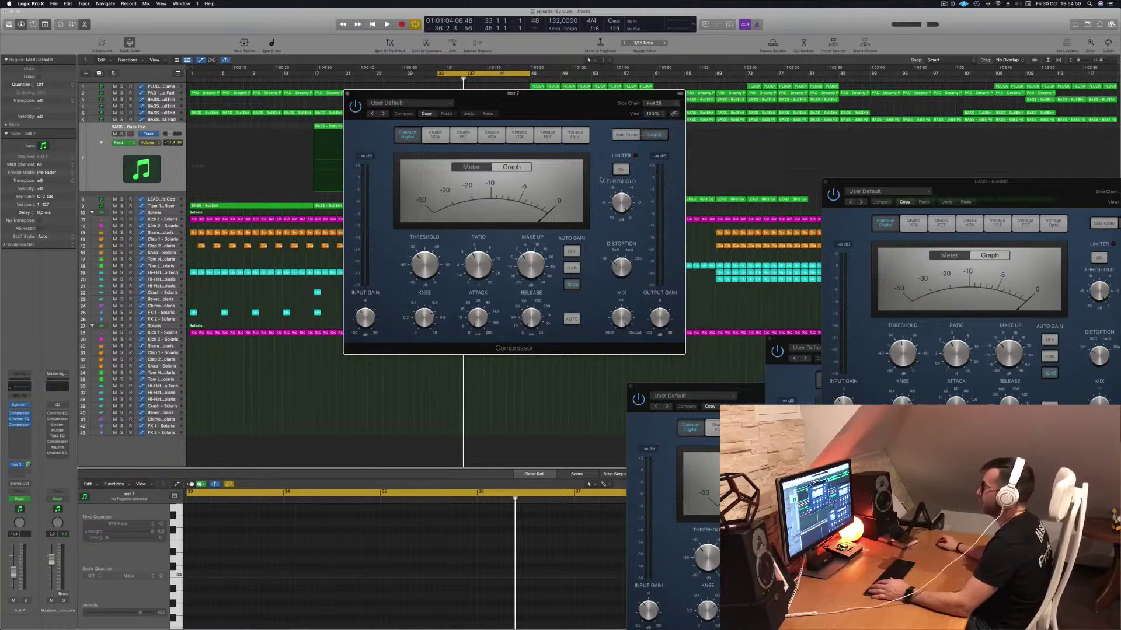
click(348, 94)
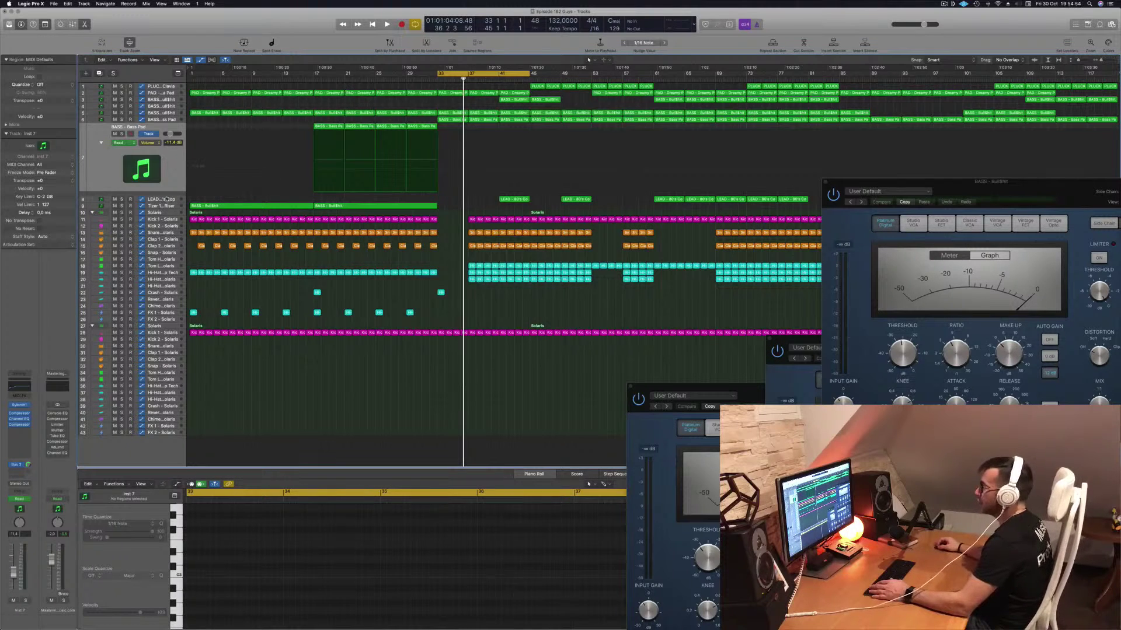
Set the LEAD - 80's Cop compressor's side chain to Kick 1 - Solaris (Inst 26) and close its window.
click(167, 199)
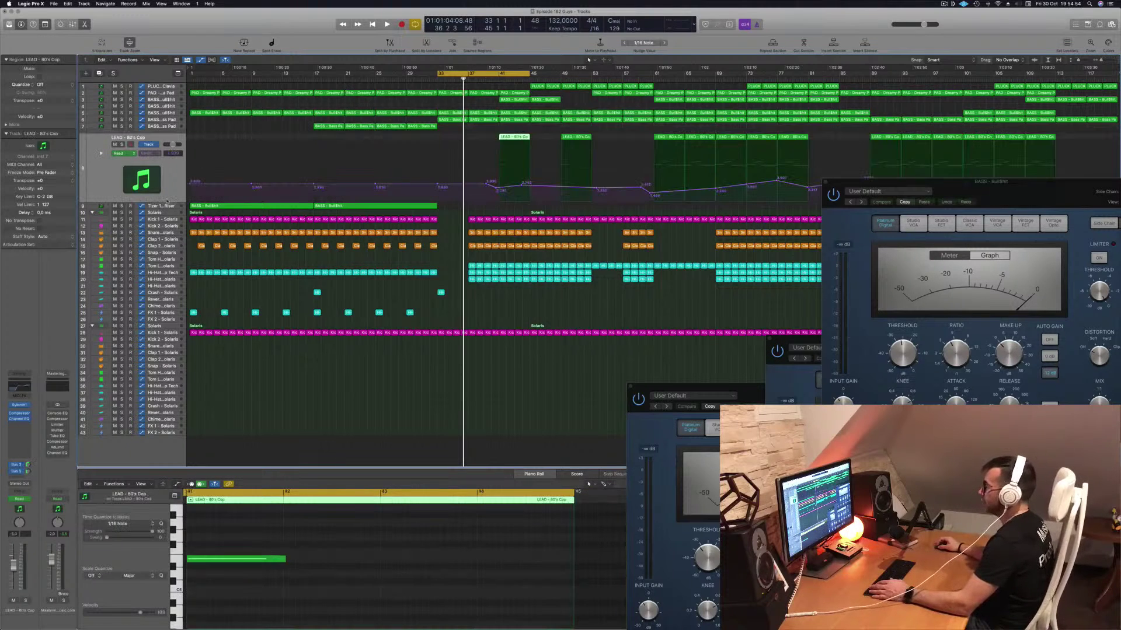
click(21, 413)
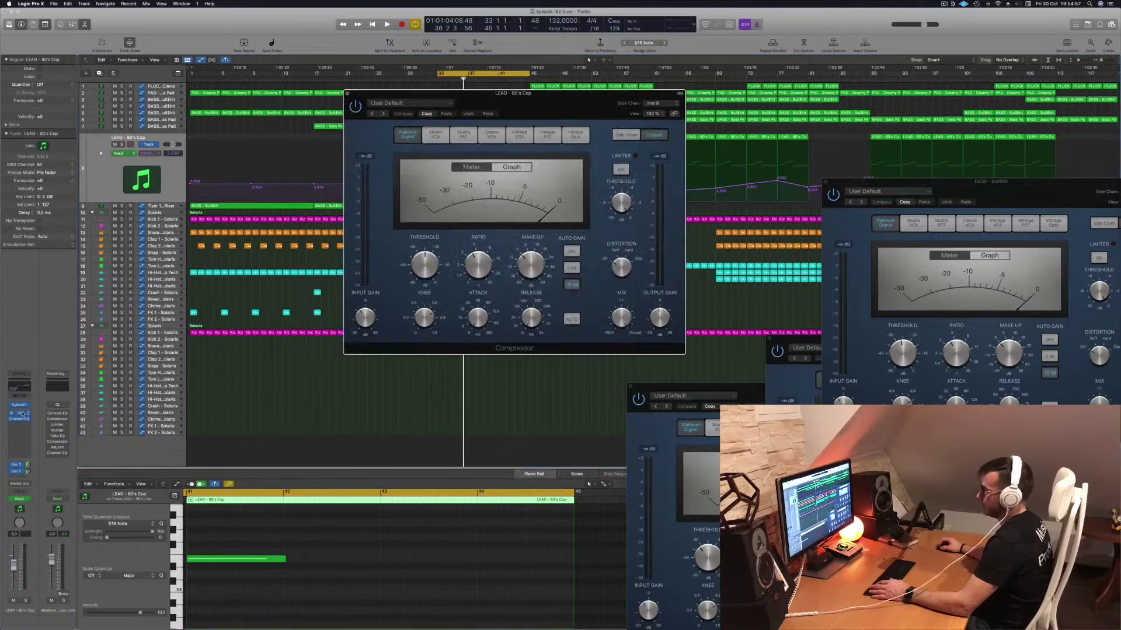
click(667, 103)
mouse_move(666, 127)
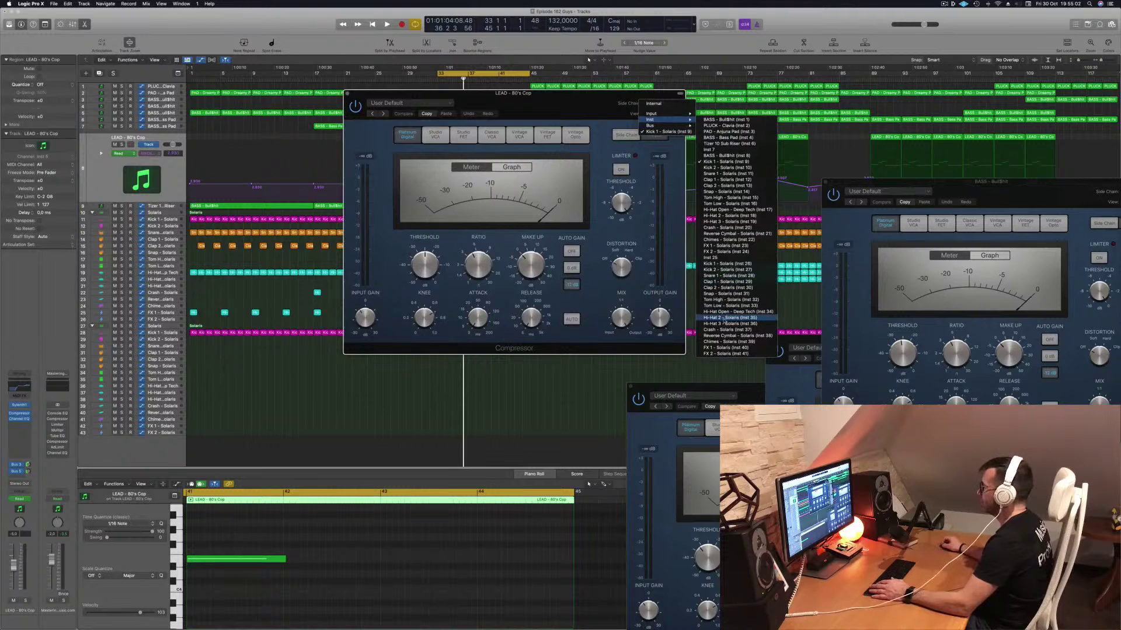
click(724, 264)
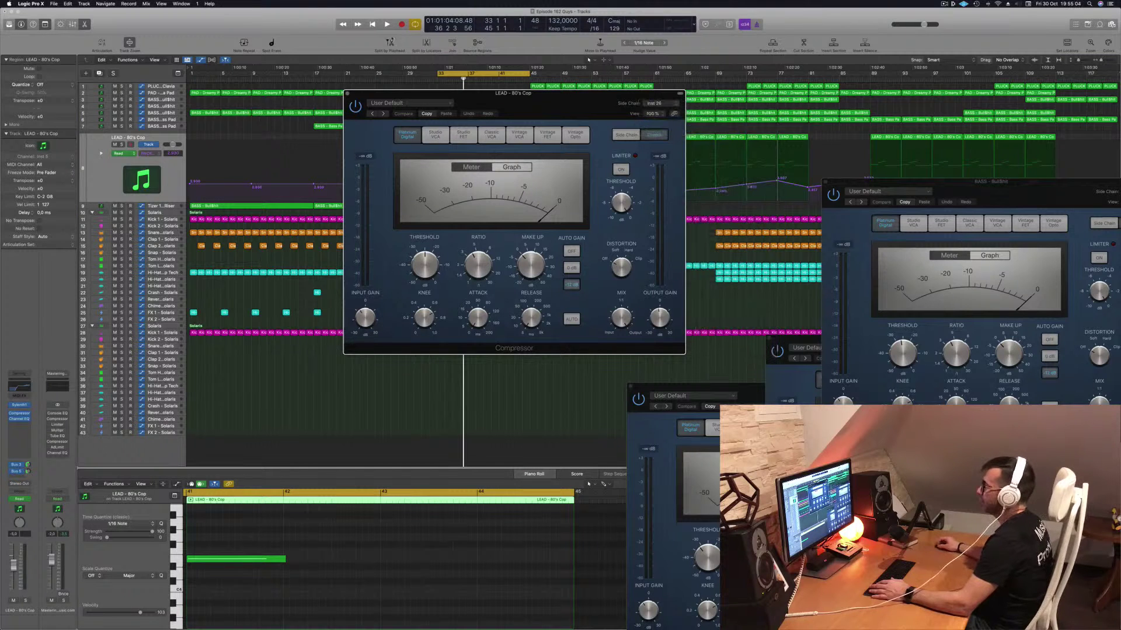
click(347, 94)
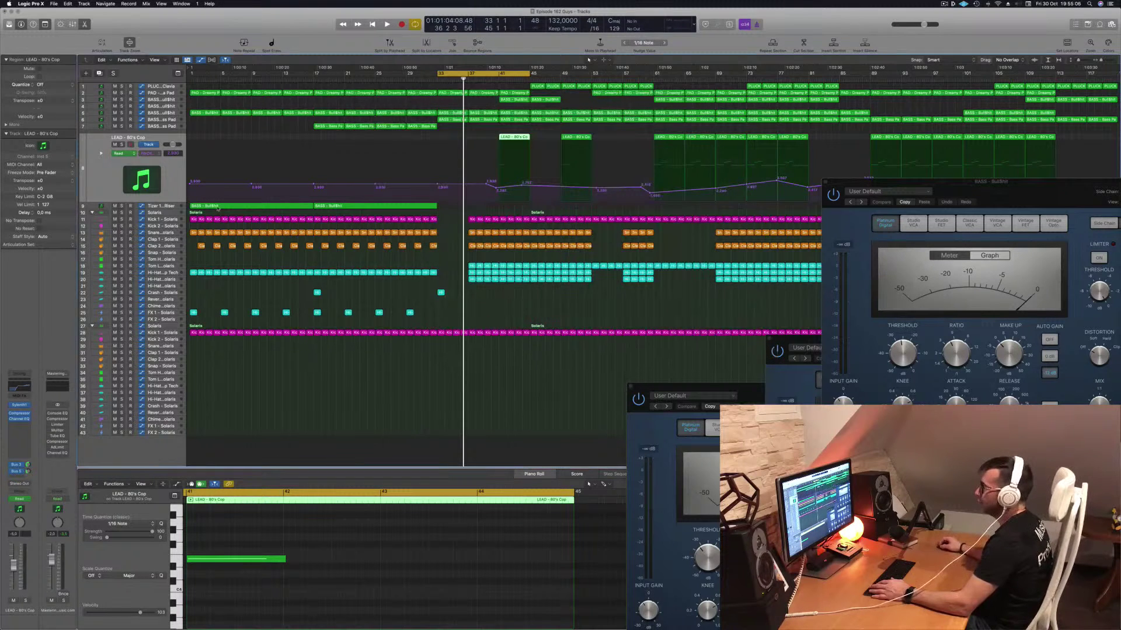
Set the side chain of the Tizer 10 Sub Riser's second compressor to Kick 1 - Solaris (Inst 26) and start playback.
click(160, 206)
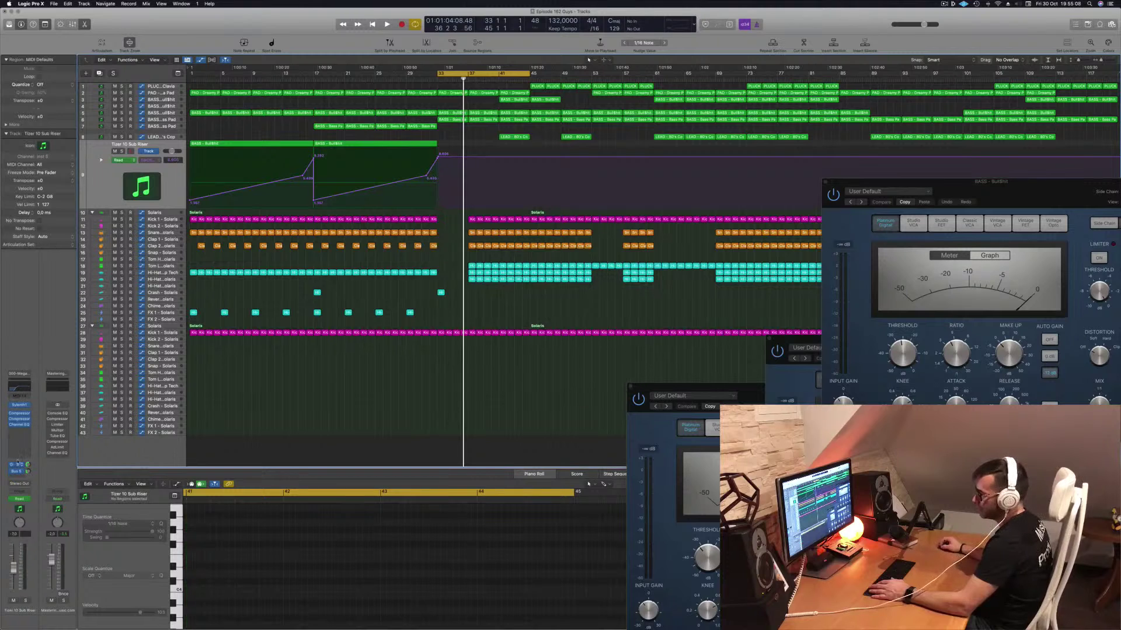
click(20, 415)
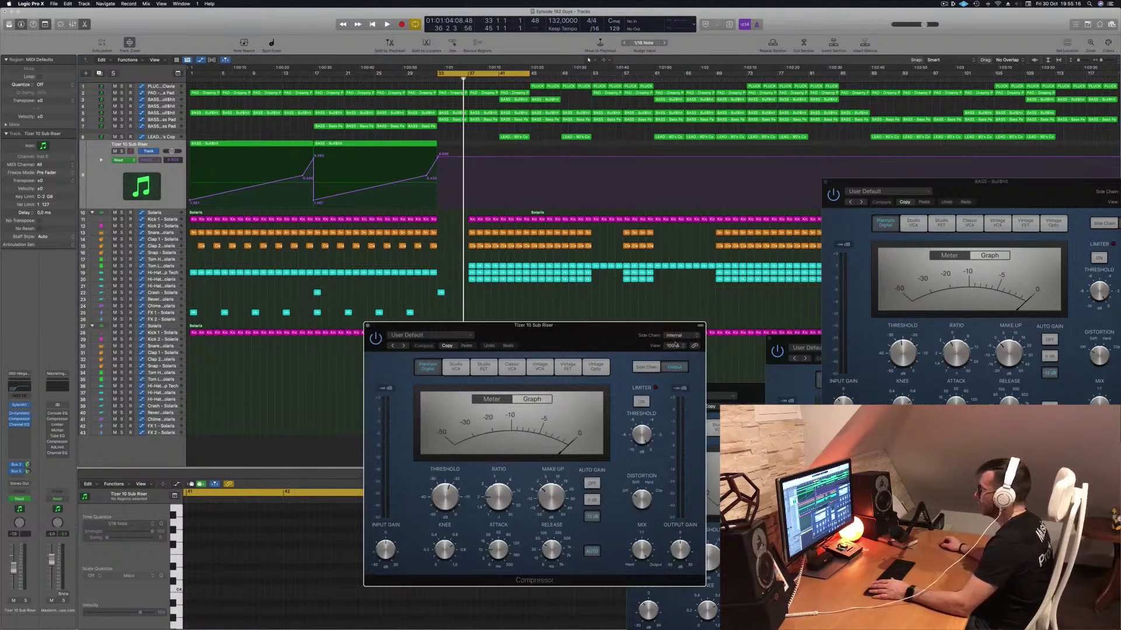
click(20, 418)
click(759, 127)
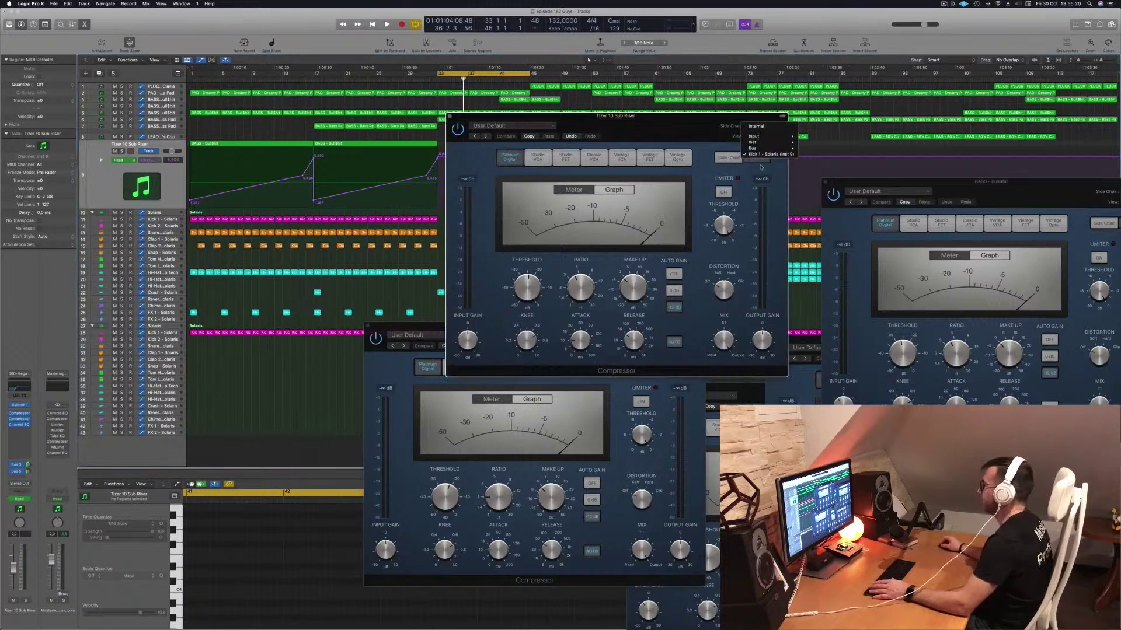
mouse_move(758, 142)
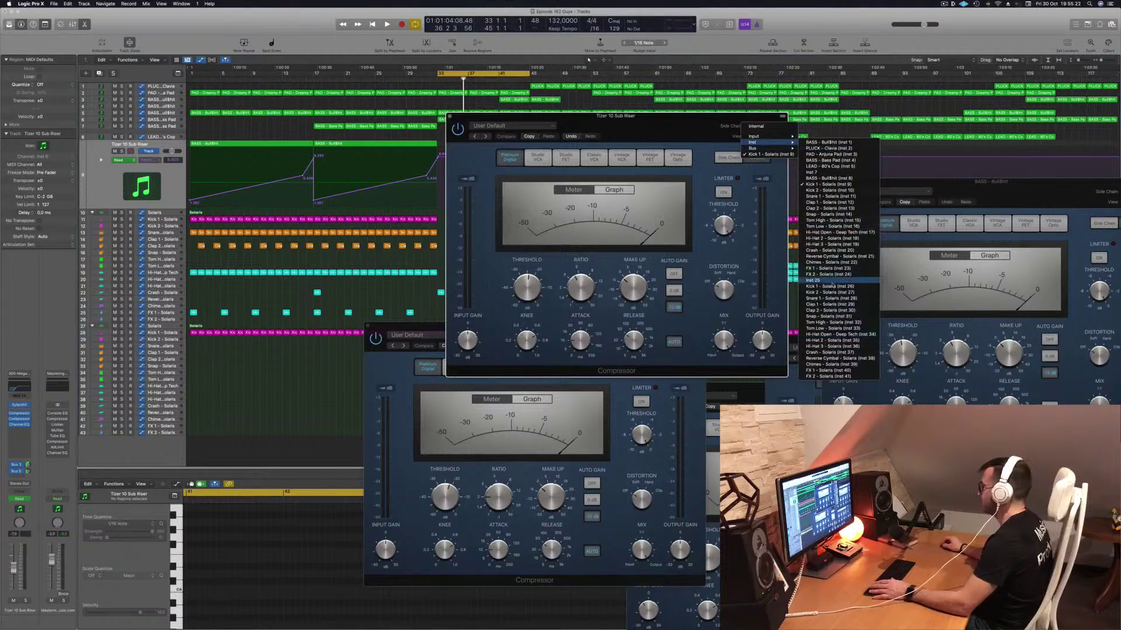
click(829, 287)
key(space)
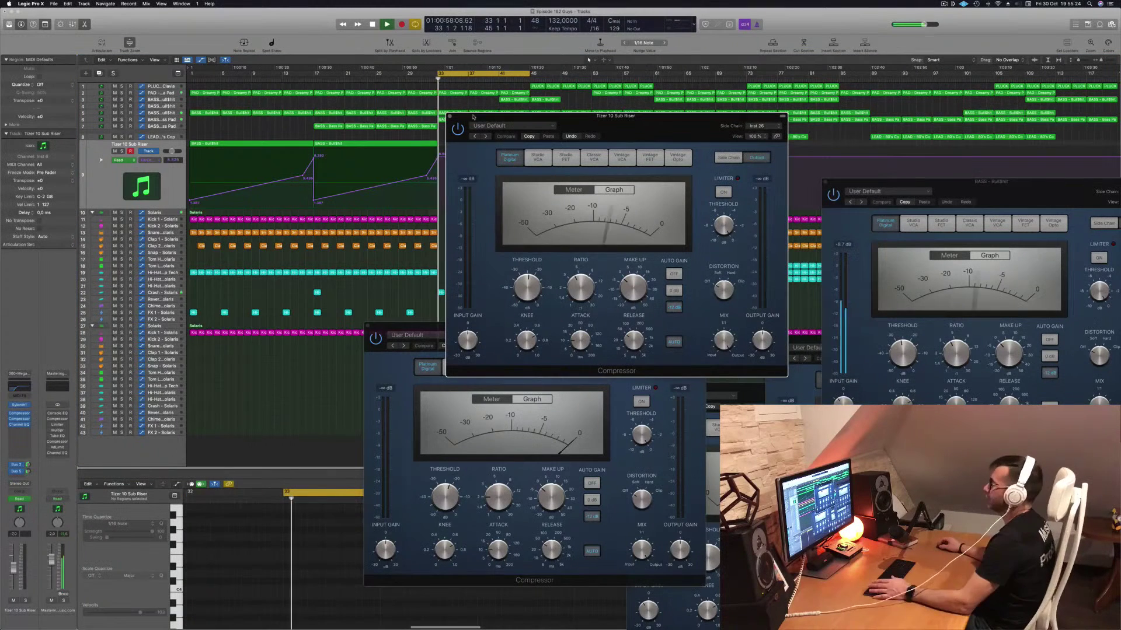
Close all the open compressor windows to clear the arrangement.
click(449, 116)
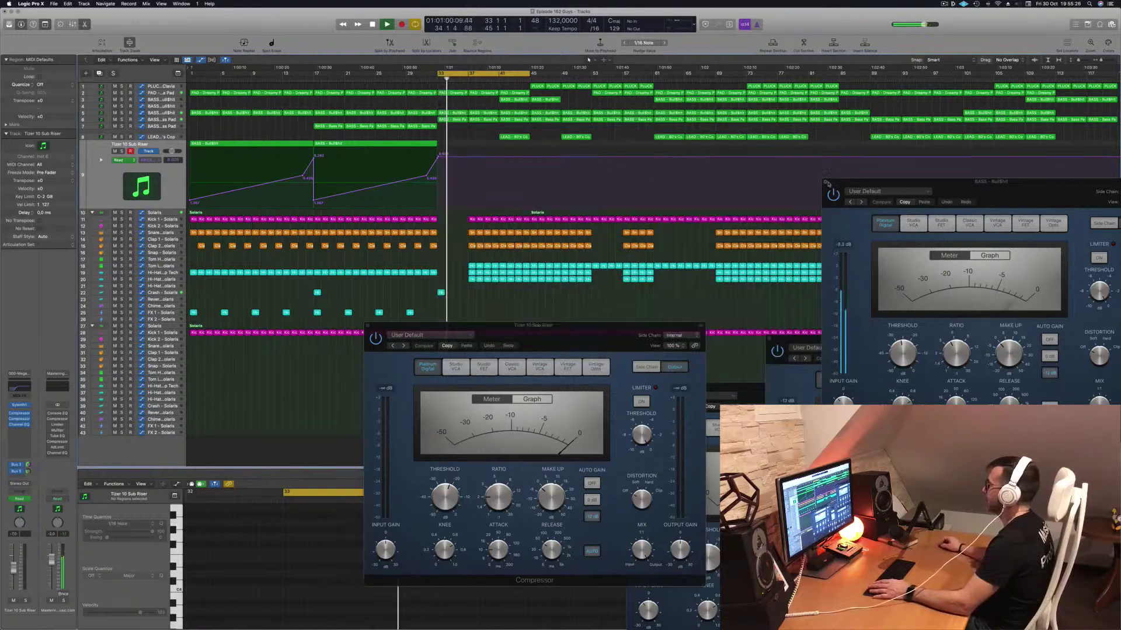
click(825, 181)
drag(887, 338, 689, 116)
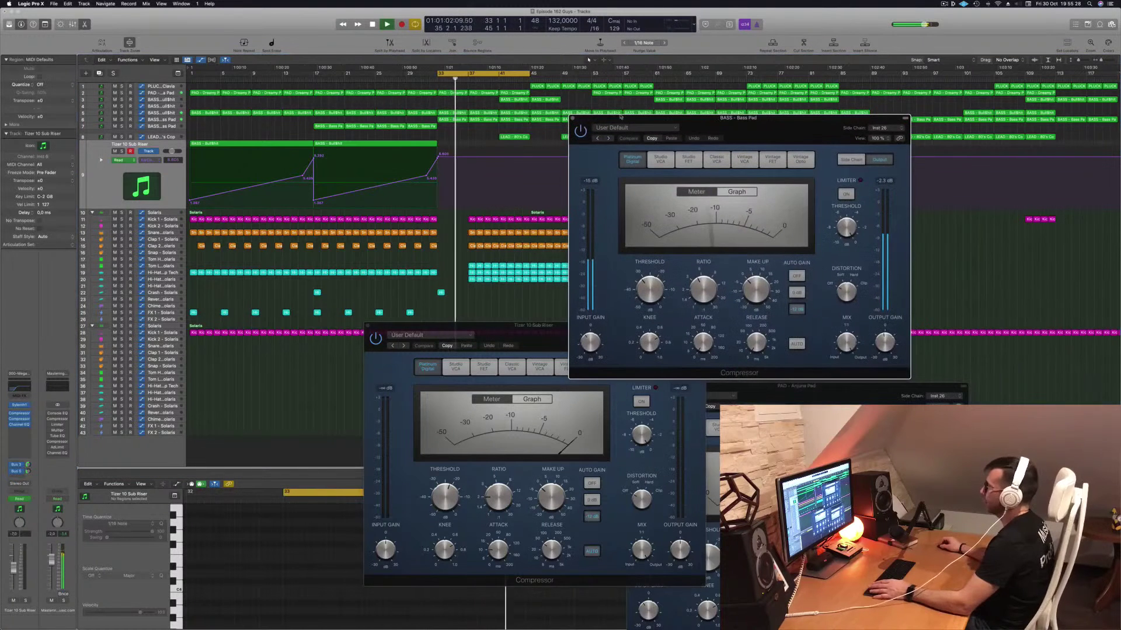
click(571, 116)
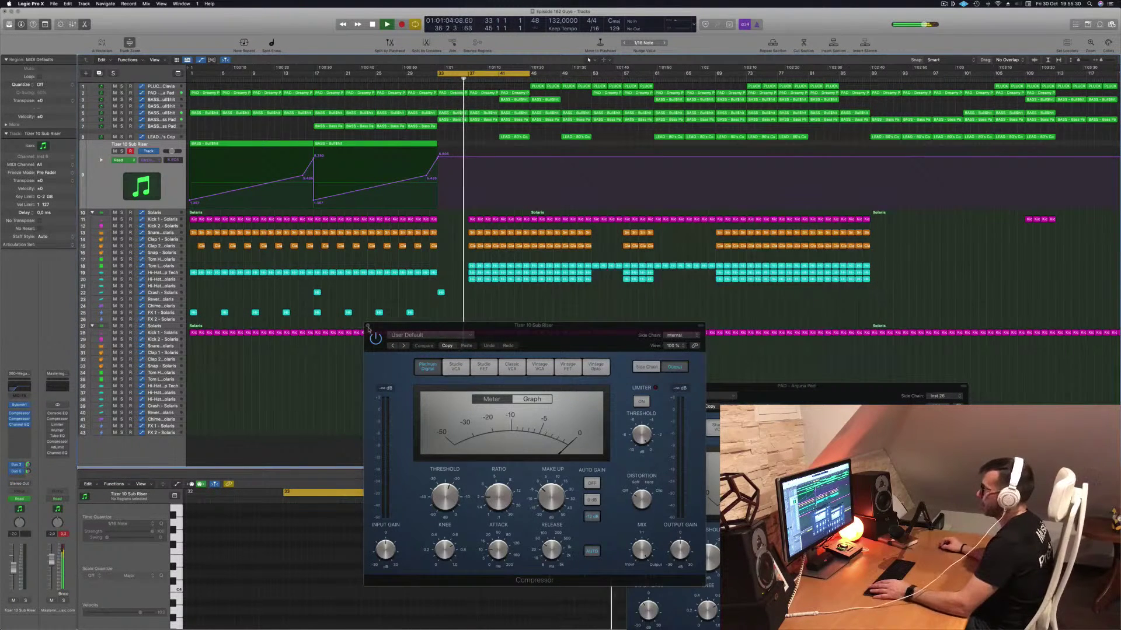
click(367, 326)
drag(715, 384, 600, 214)
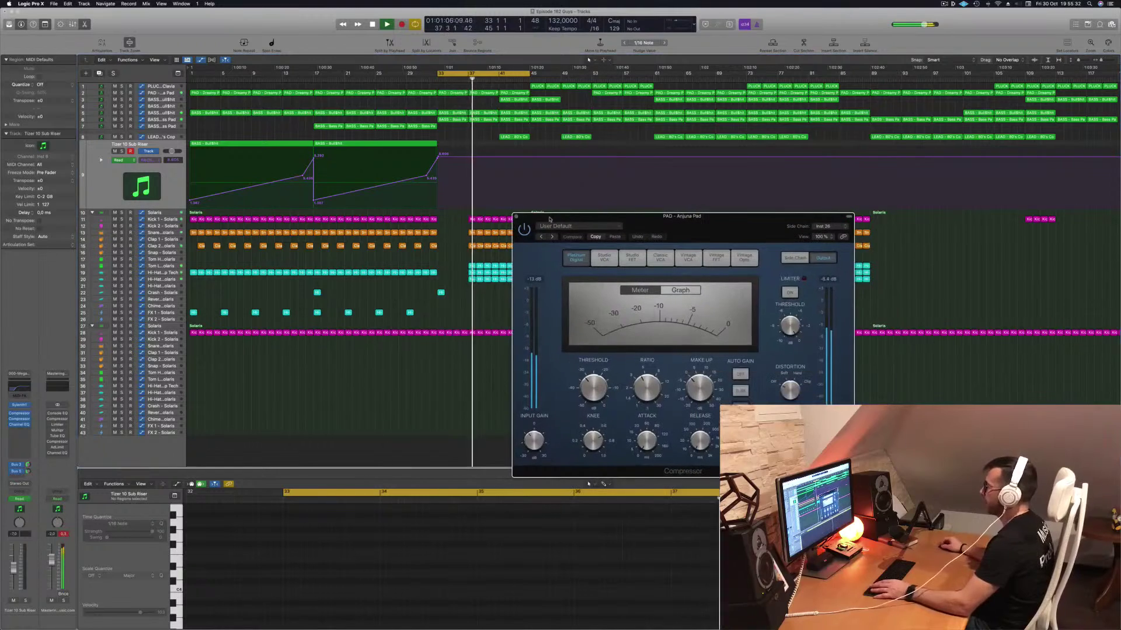
click(516, 217)
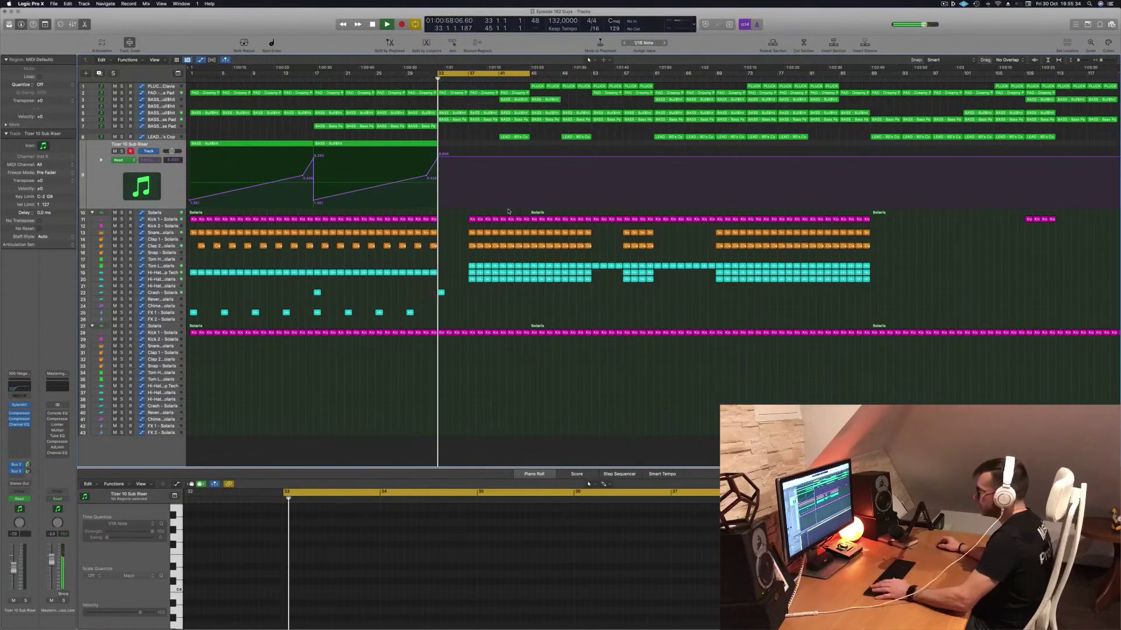
Delete the fourth kick note from the ghost Kick 1 - Solaris region at bar 33 and play it back.
key(super+Right)
key(super+Right)
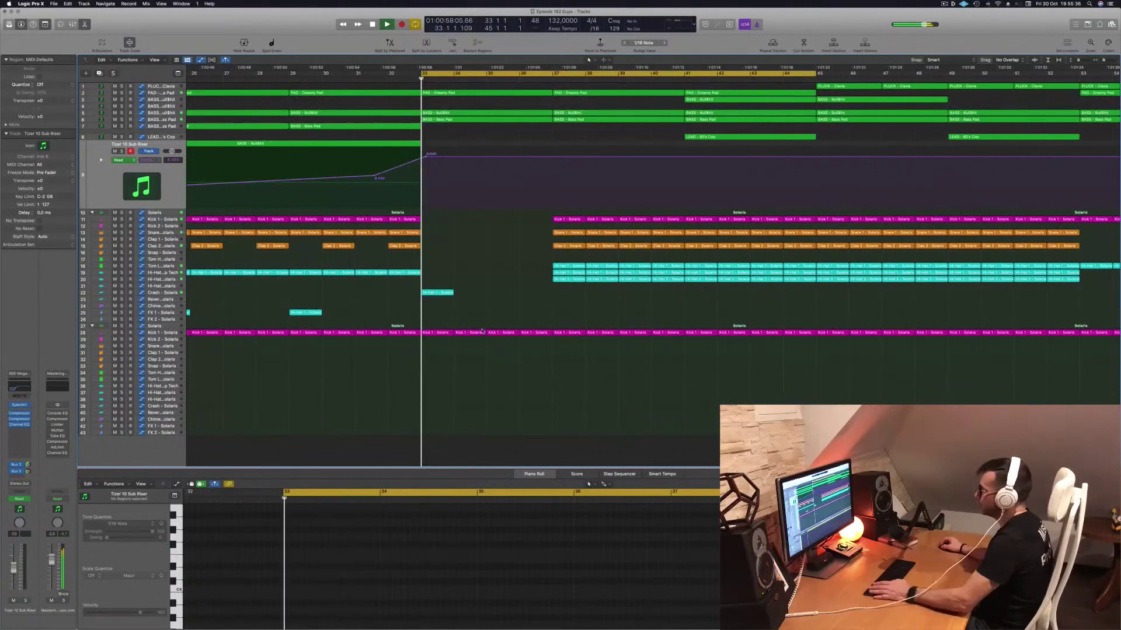
click(440, 332)
click(365, 577)
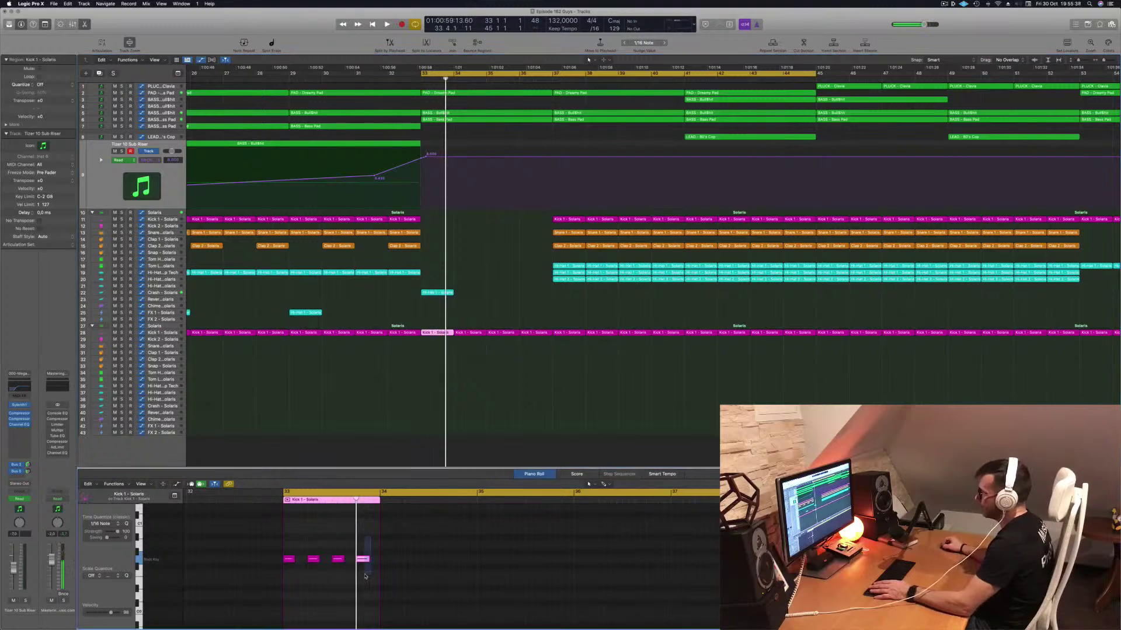
key(space)
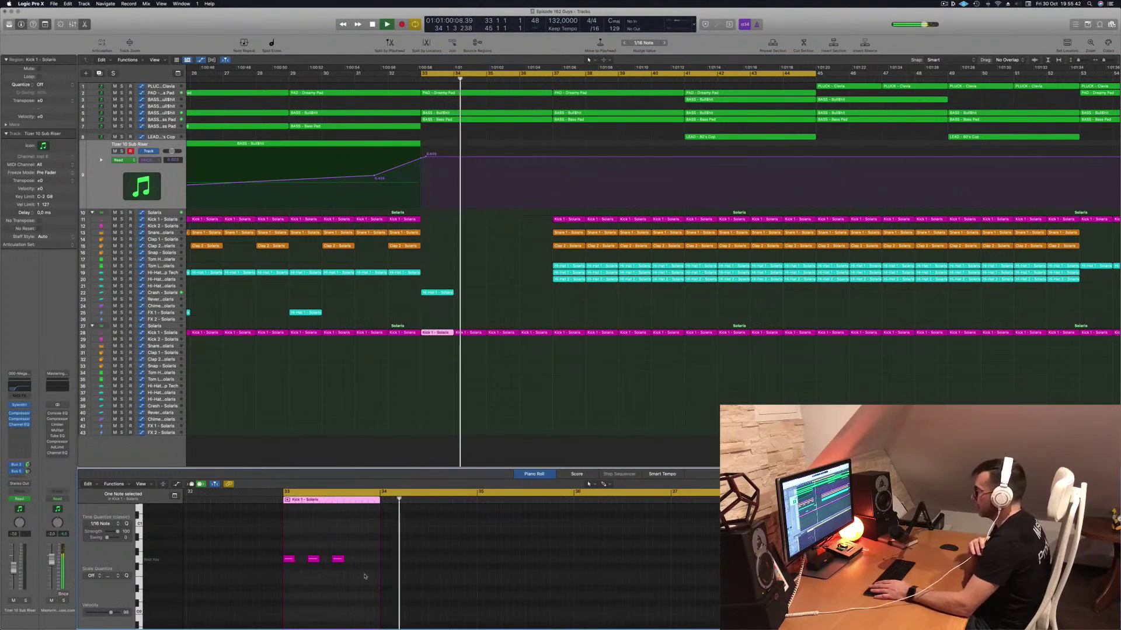
key(space)
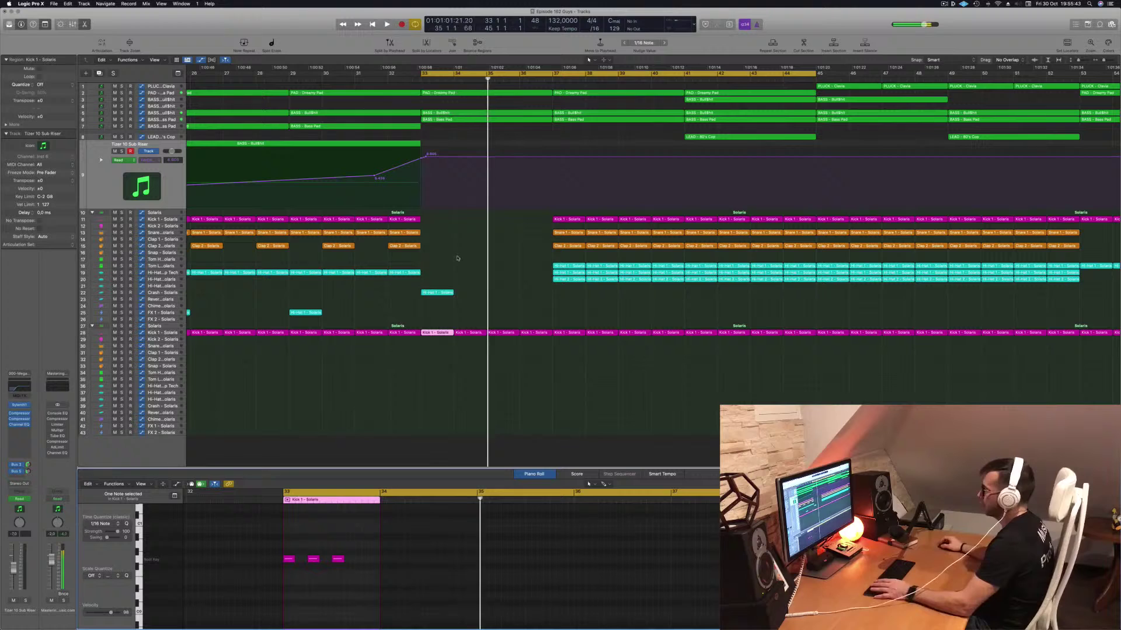
Delete the fourth kick note from the ghost kick region at bar 34 and restart playback.
click(474, 333)
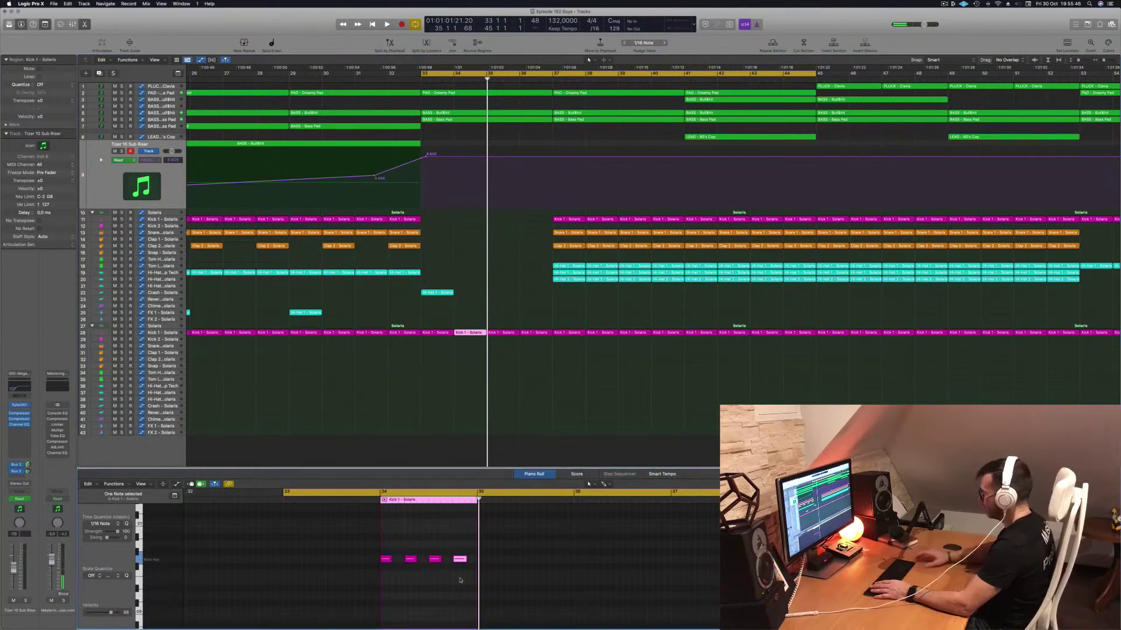
key(space)
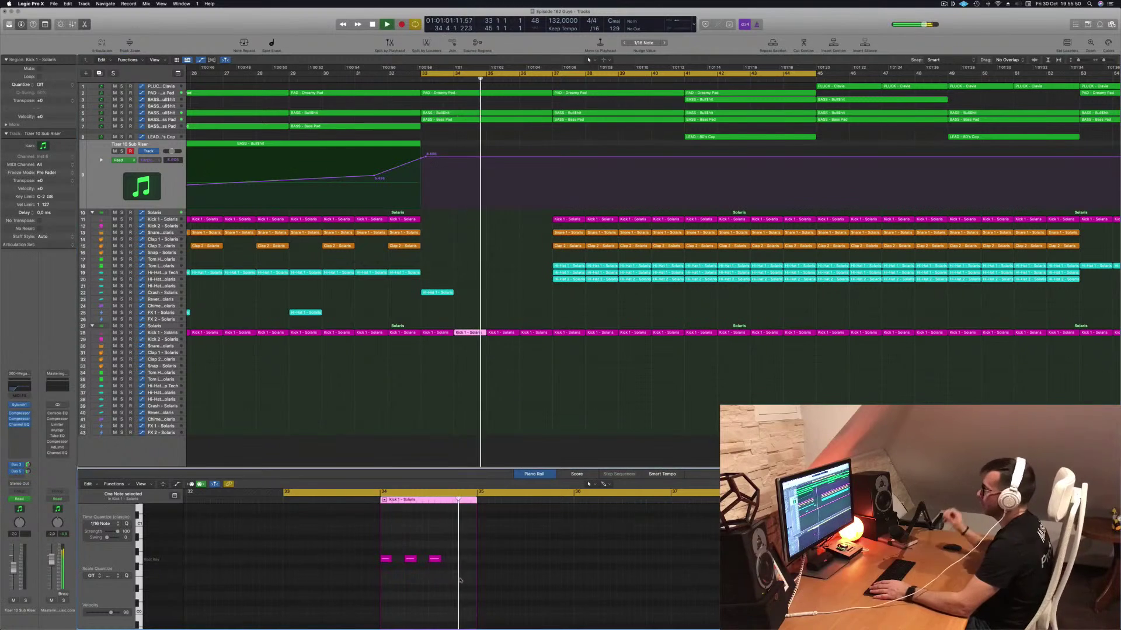
key(space)
key(space)
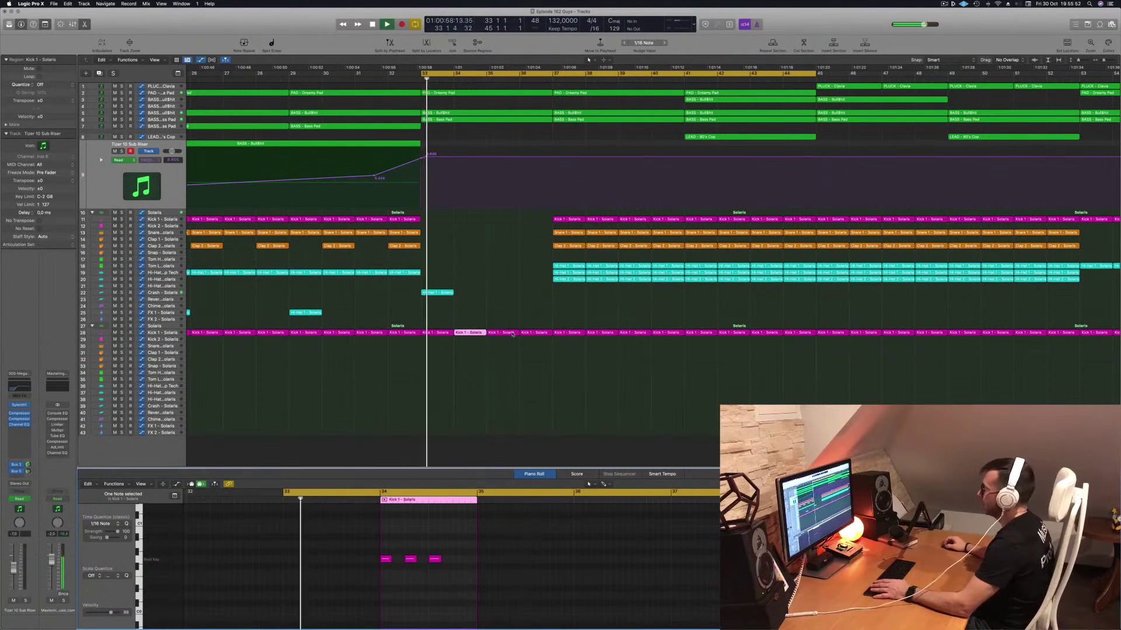
Remove the fourth kick note from the ghost kick regions at bars 35 and 36.
click(508, 334)
click(557, 560)
key(Delete)
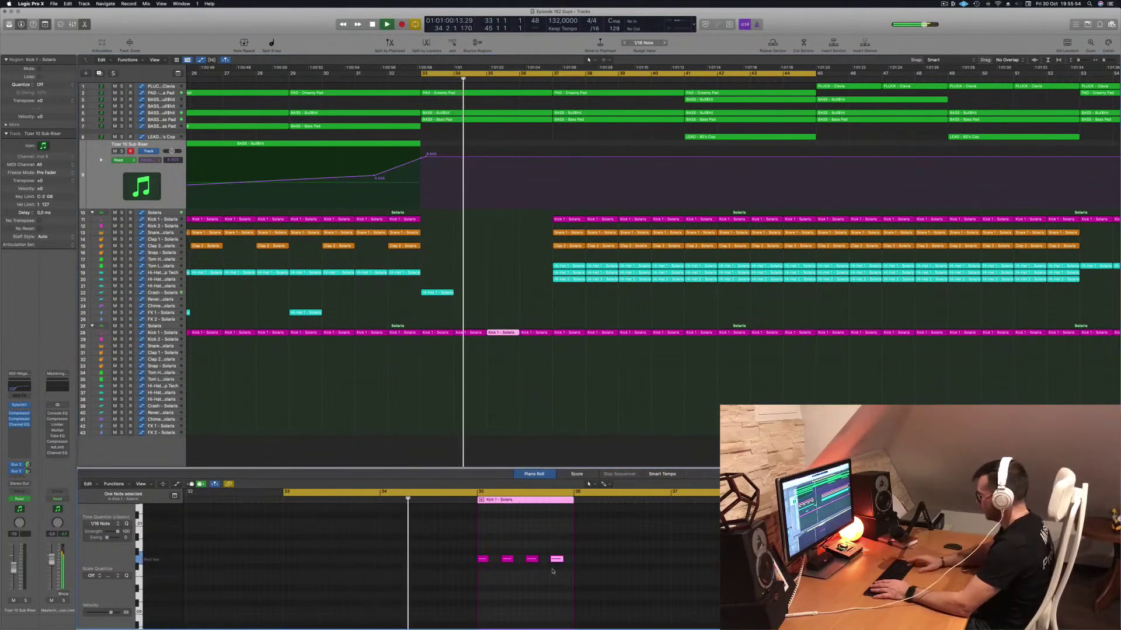
click(529, 333)
click(653, 559)
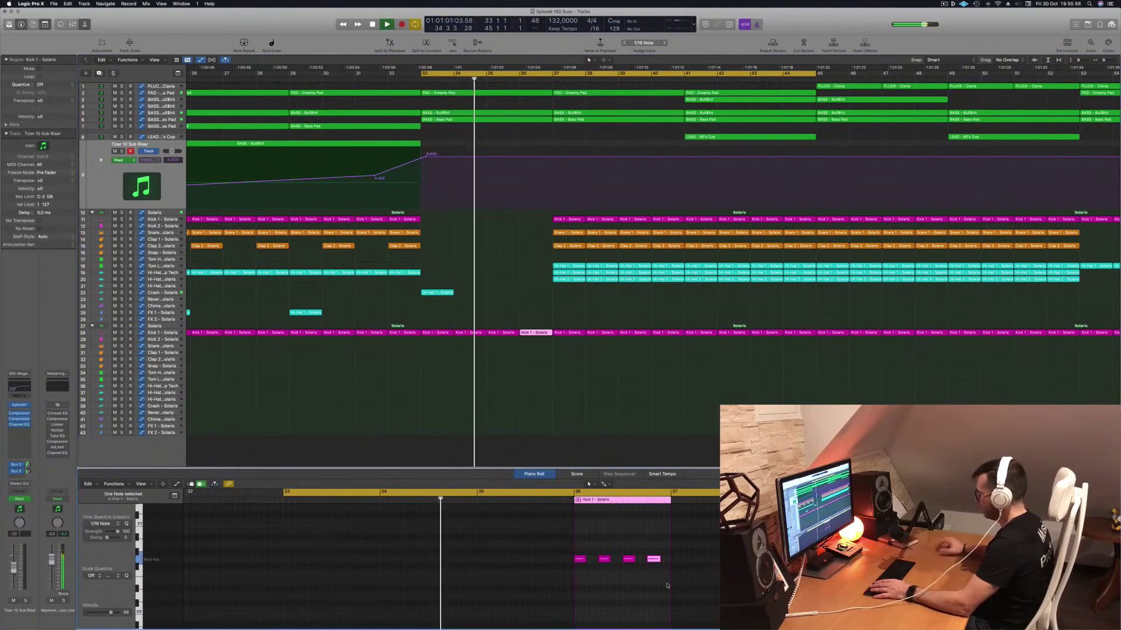
key(Delete)
Copy the last FX 1 - Solaris region to bar 33 and collapse the ghost kick's Solaris track stack.
ctrl+alt+click(482, 275)
ctrl+alt+click(461, 294)
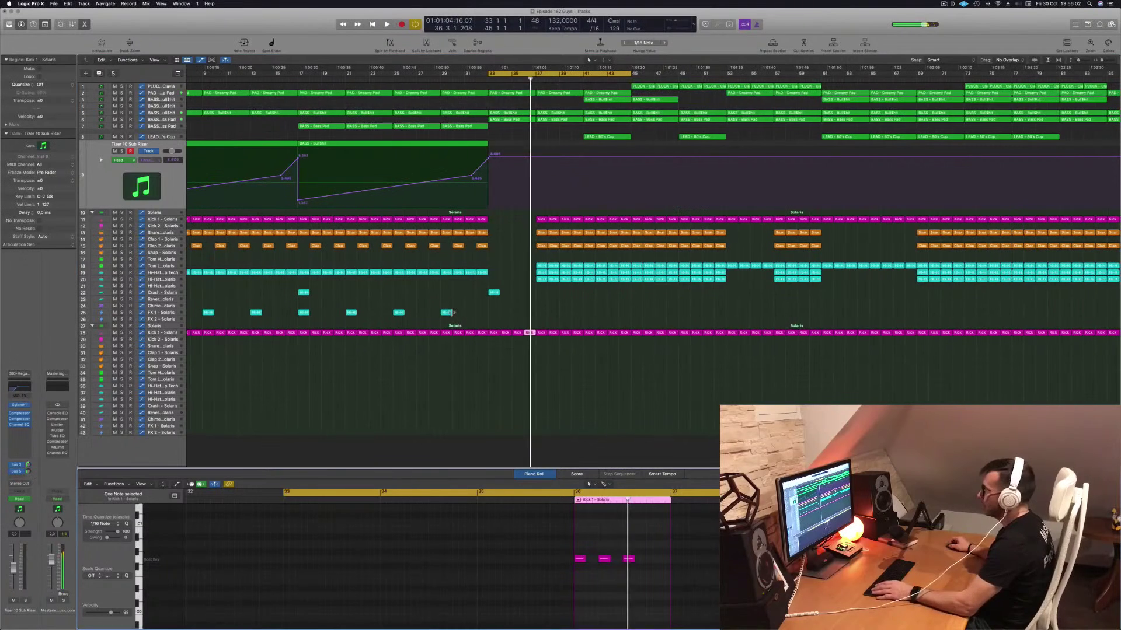
drag(447, 313, 494, 313)
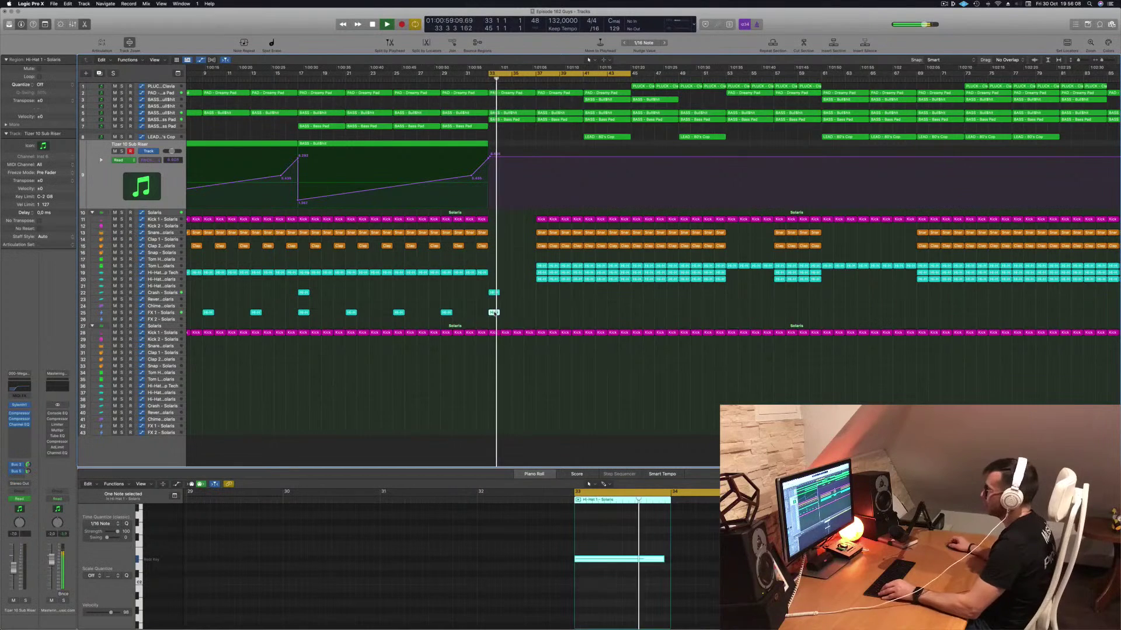
key(super+Left)
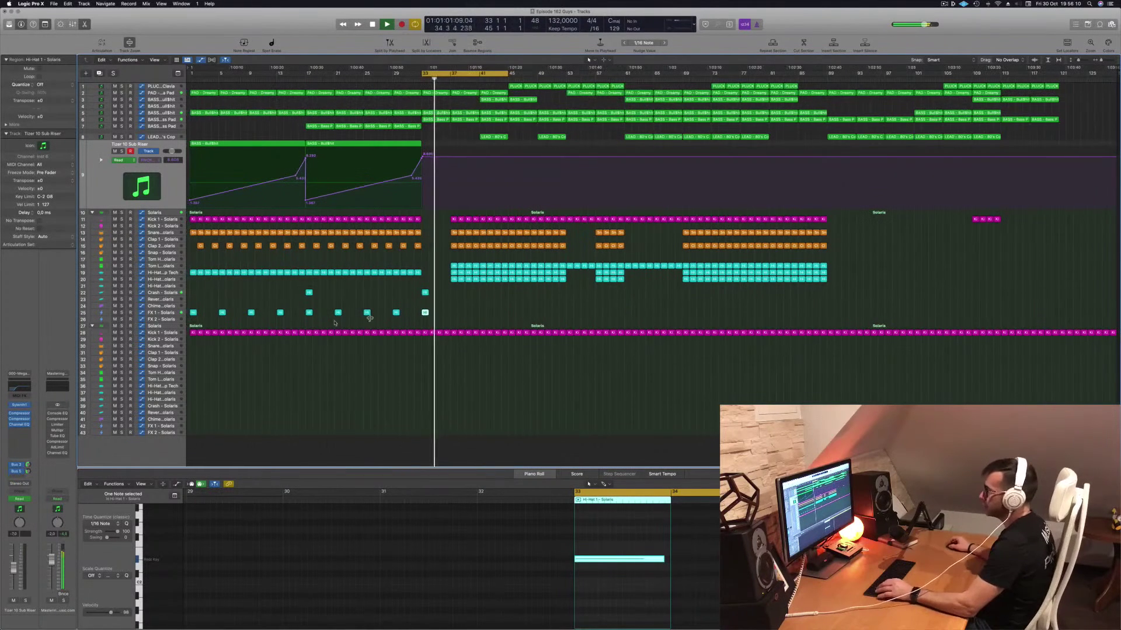
click(93, 326)
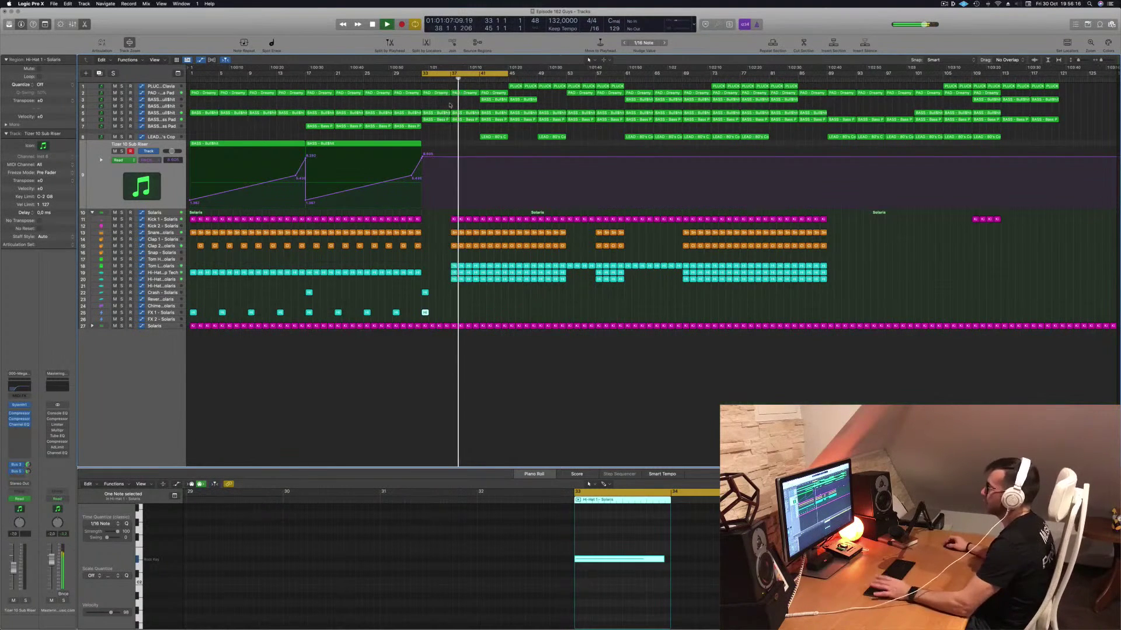
key(Return)
Show the automation of BASS - Bass Pad on track 6 and start its curve from a low point at bar 33.
alt+scroll(409, 110, up, 3)
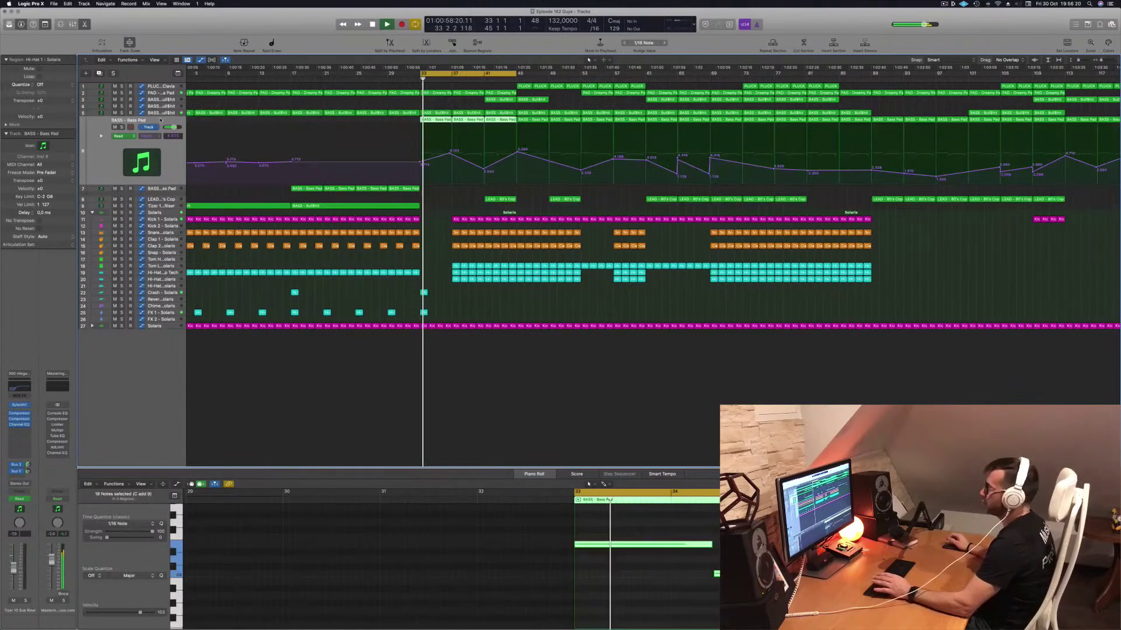
click(157, 119)
click(421, 178)
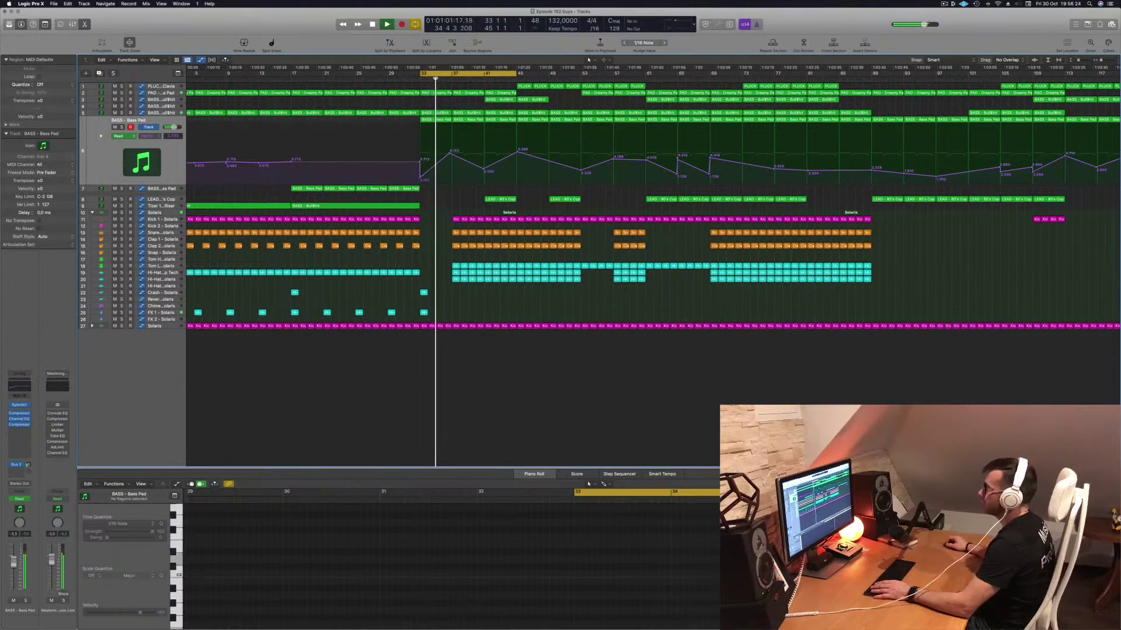
click(384, 78)
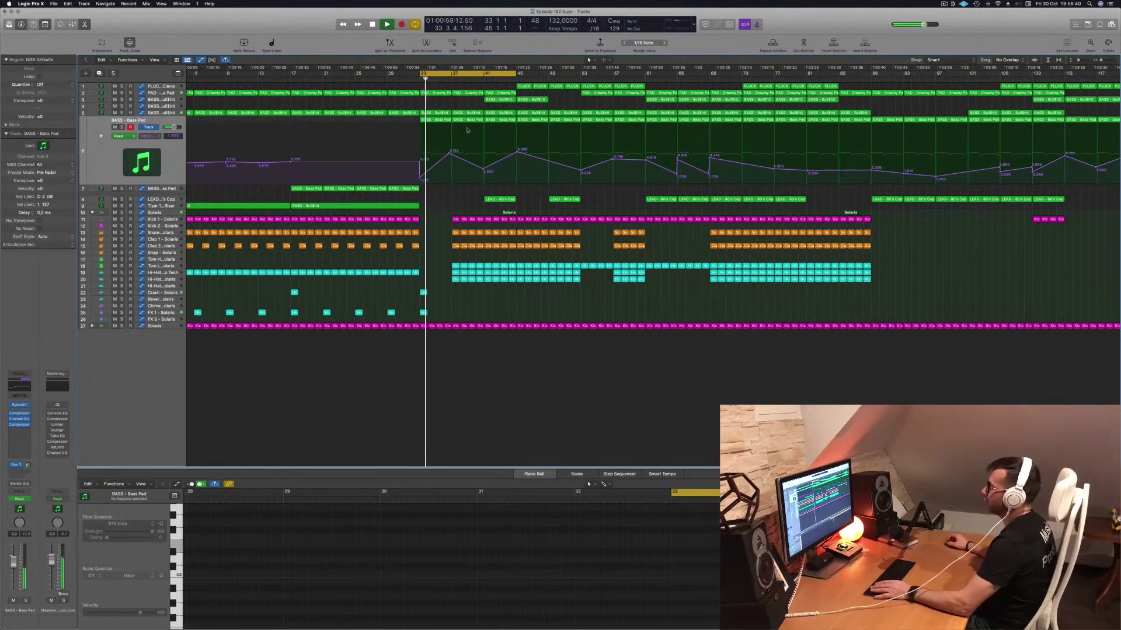
Shorten the cycle range to bars 33–37 and repeat that section across all tracks from bar 37.
drag(517, 75, 451, 85)
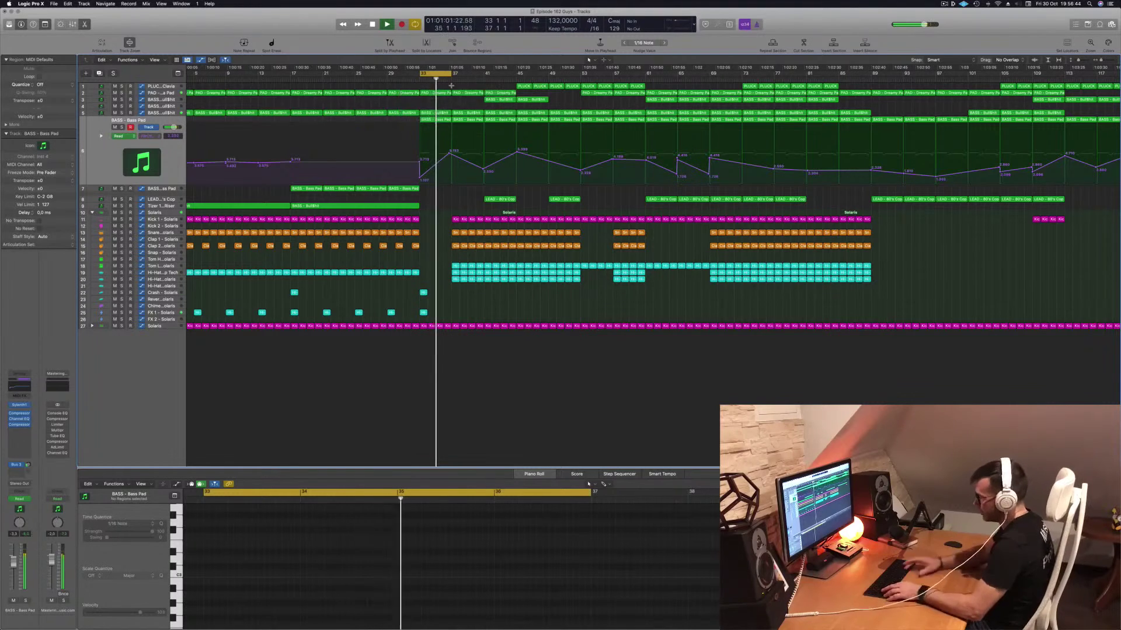
key(super+r)
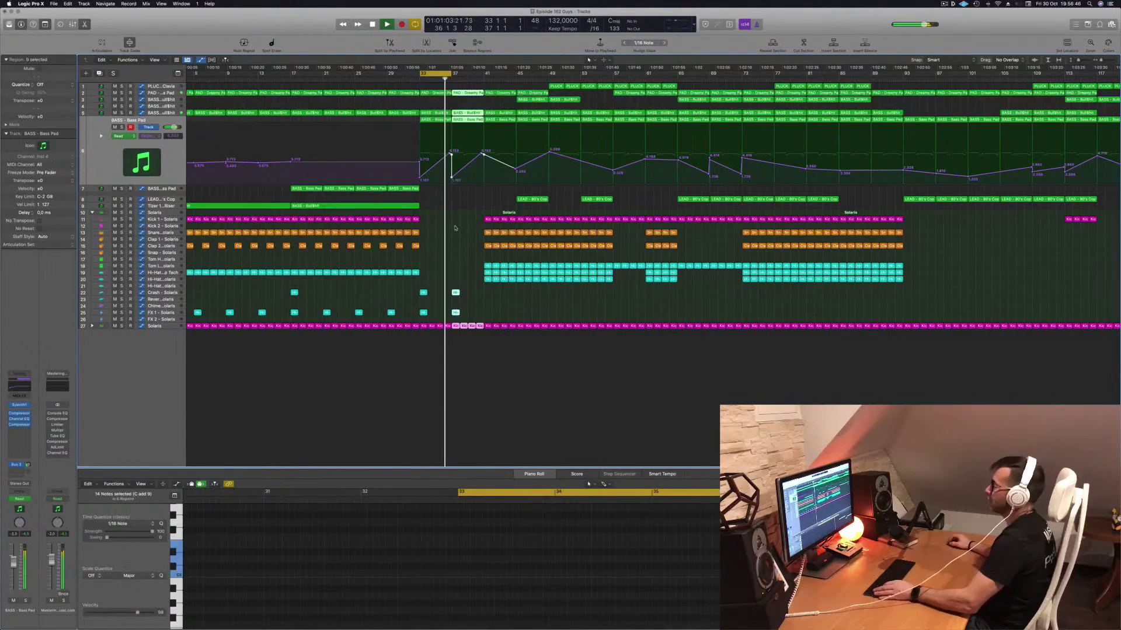
key(super+Right)
key(super+Left)
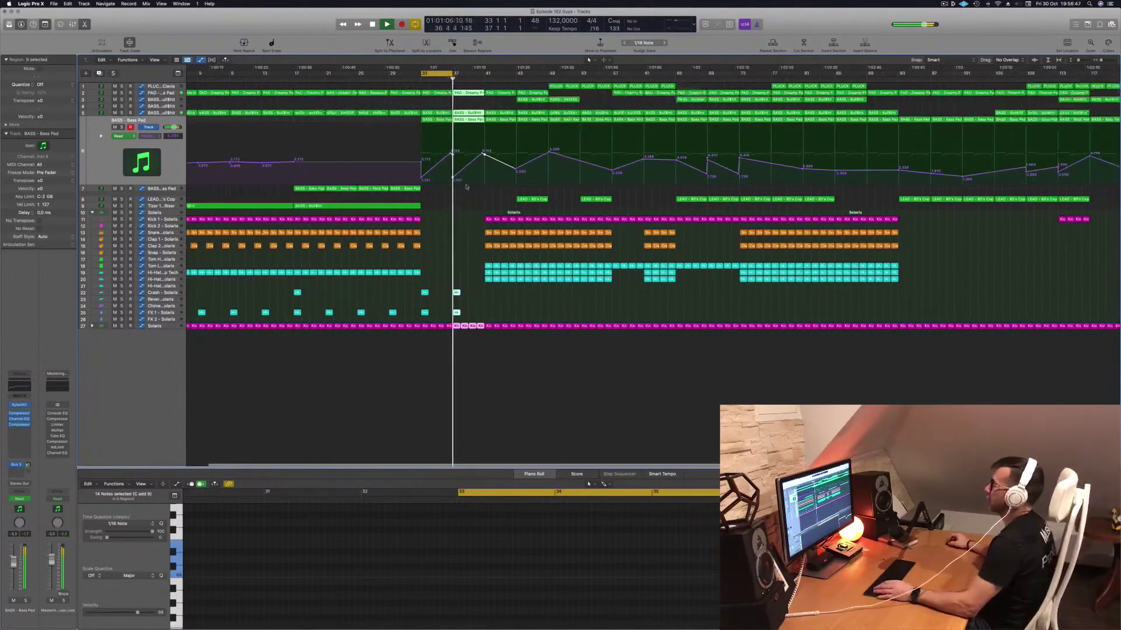
Reshape the Bass Pad automation at bar 37 so it rises continuously from bar 33 to bar 41.
click(451, 154)
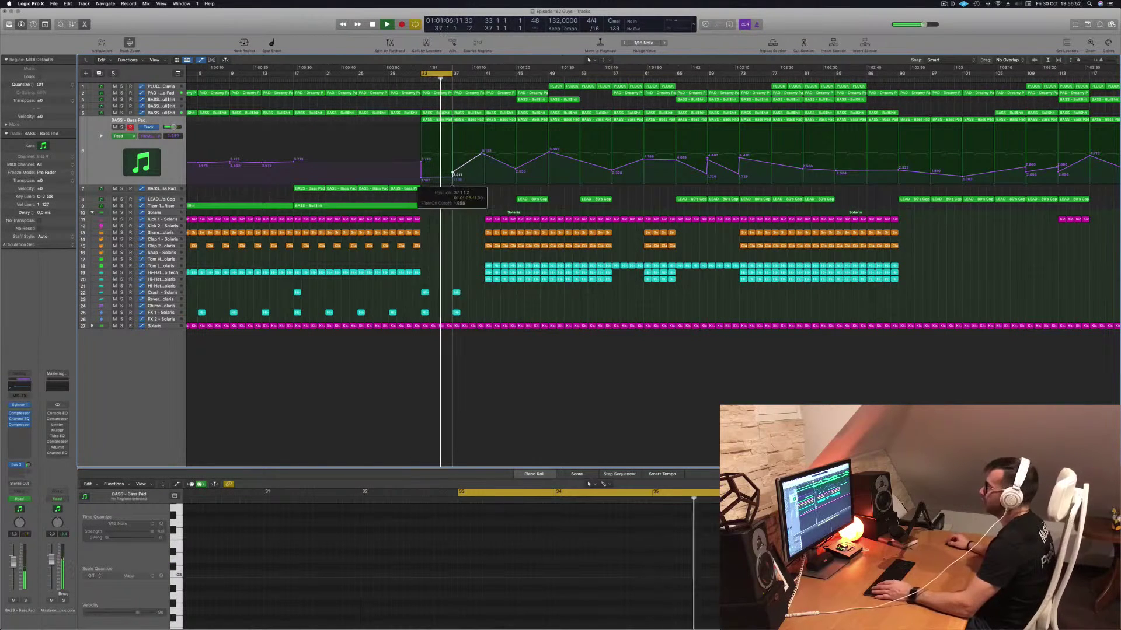
drag(450, 153, 452, 177)
key(space)
key(space)
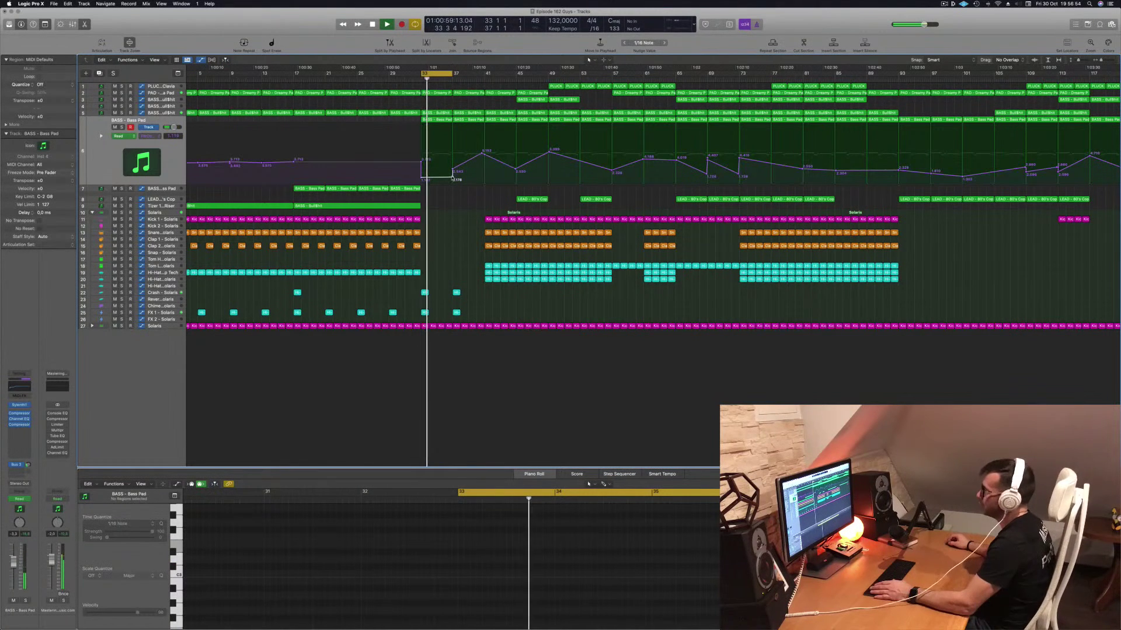
drag(453, 168, 453, 165)
scroll(467, 209, up, 1)
scroll(467, 209, down, 1)
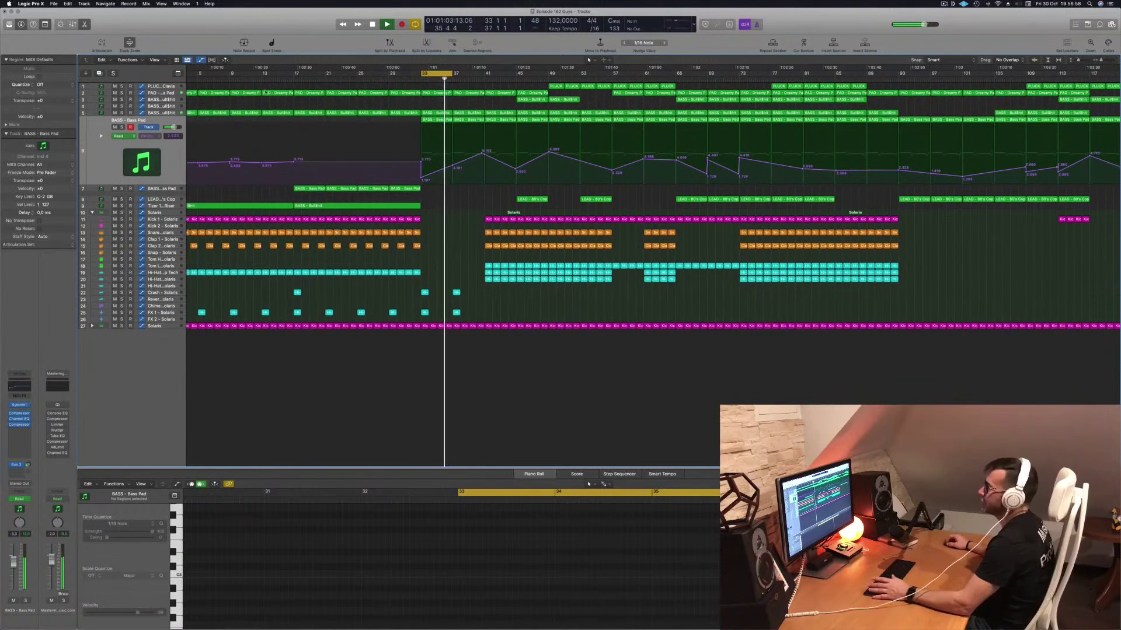
Smooth the PAD - Anjuna Pad automation into one rise through bar 37 and extend the cycle range to bars 33–41.
click(148, 86)
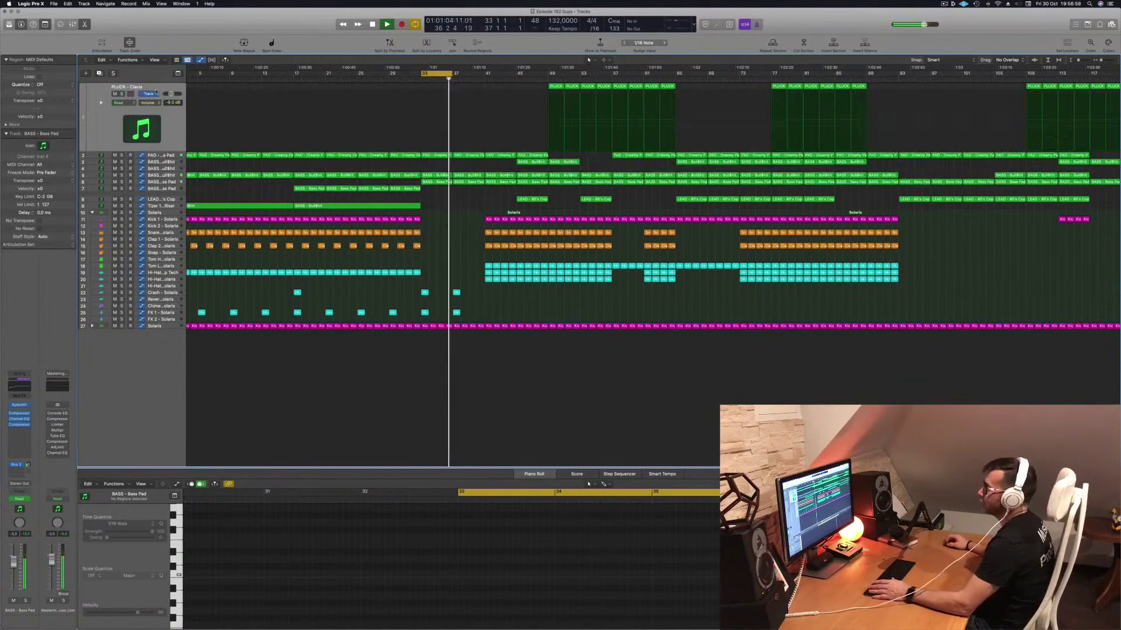
click(165, 155)
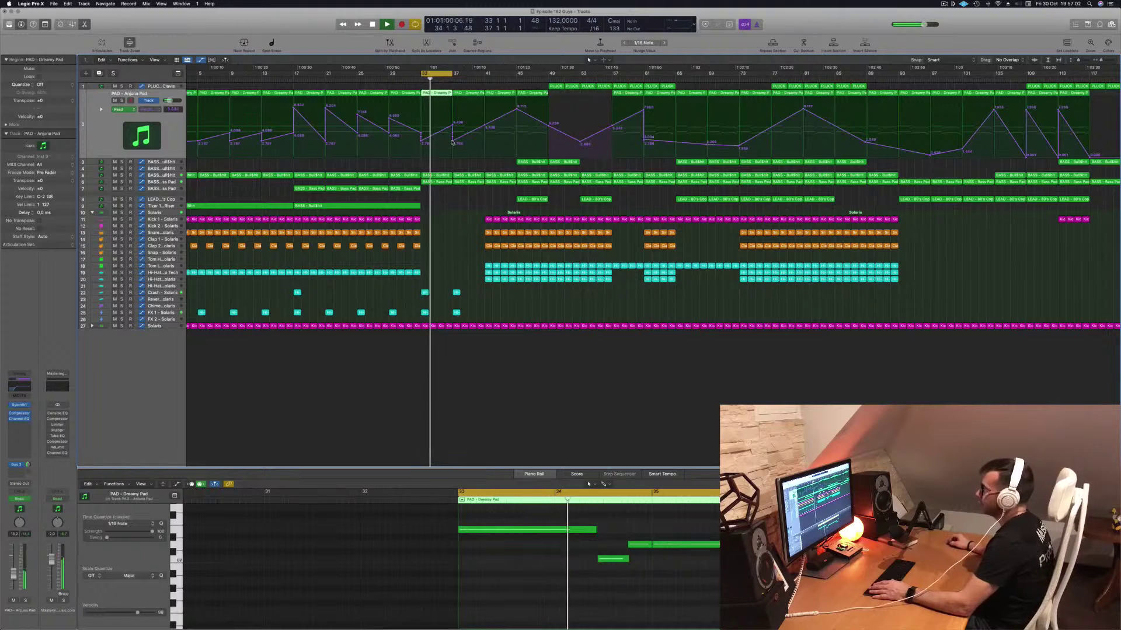
click(455, 136)
drag(454, 136, 450, 122)
drag(452, 73, 483, 74)
double_click(451, 125)
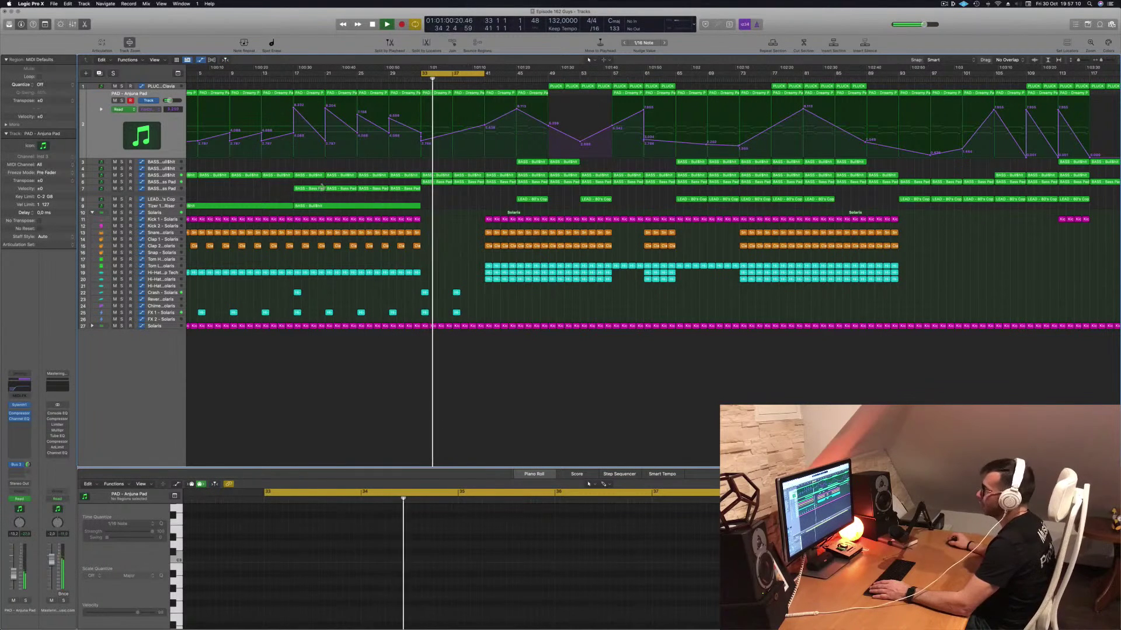
Review the notes of the Bass Pad regions and the two track 5 bass regions at bars 33–41 during playback.
click(161, 181)
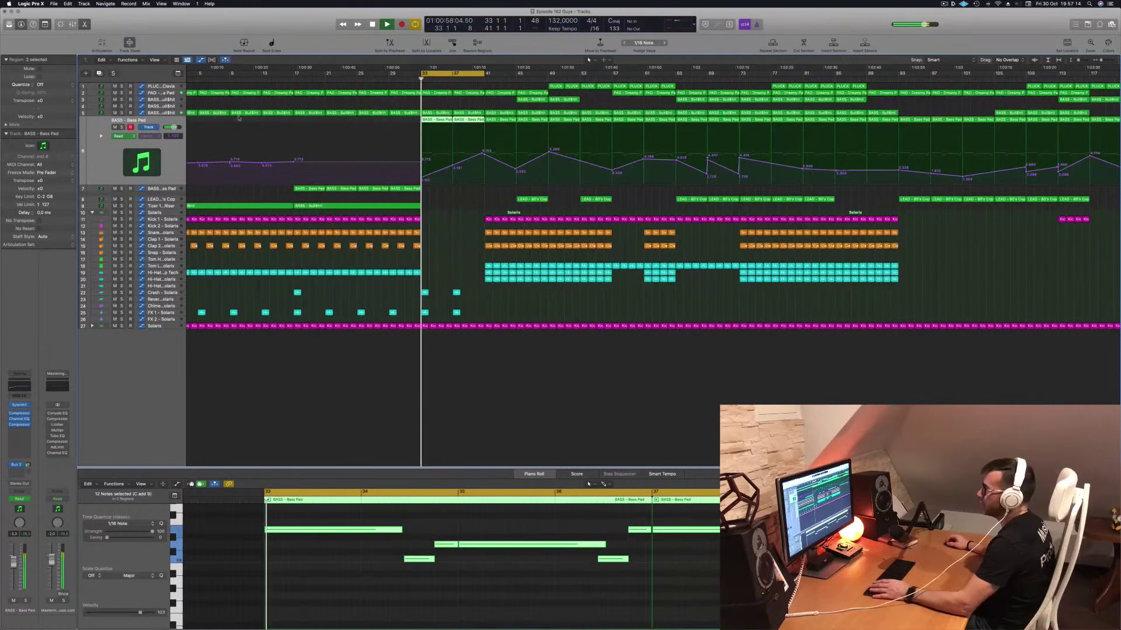
click(445, 112)
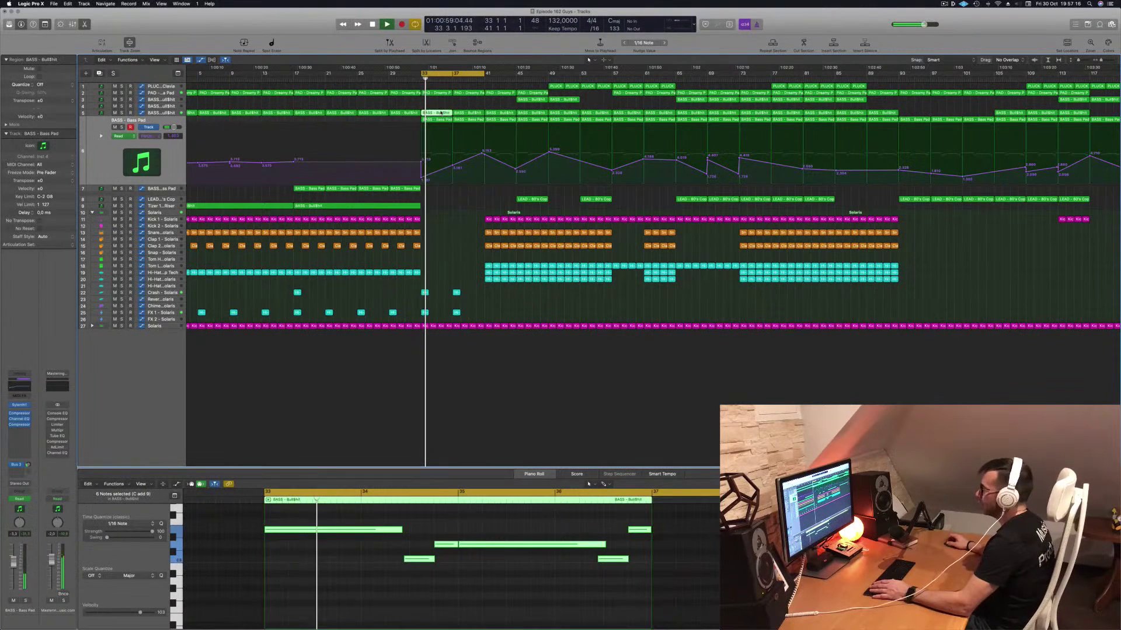
key(space)
key(space)
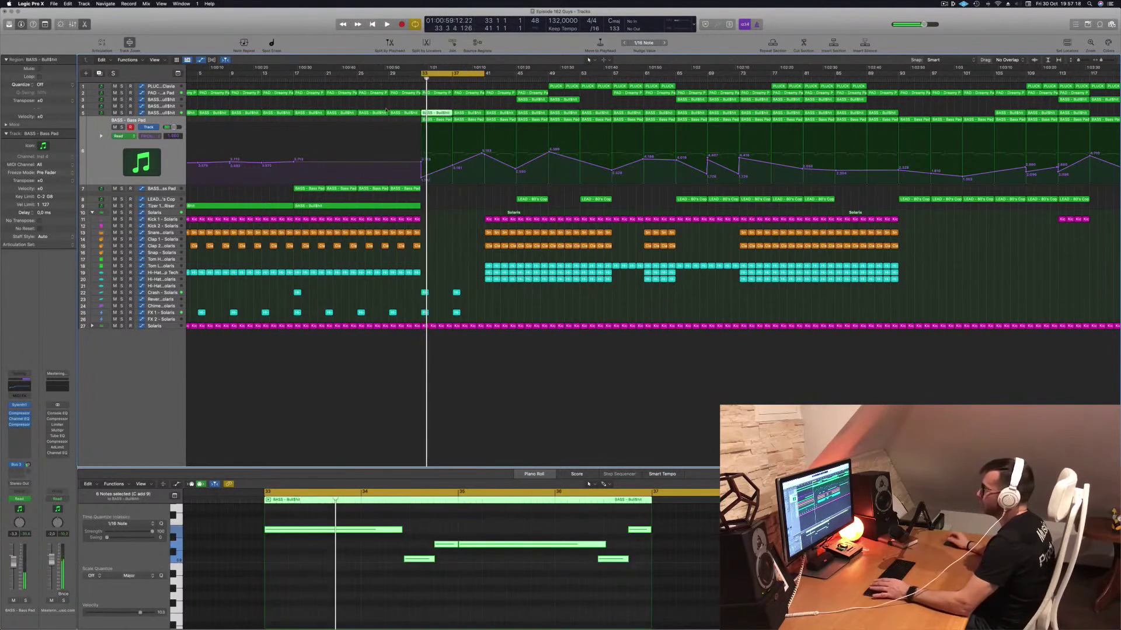
shift+click(469, 112)
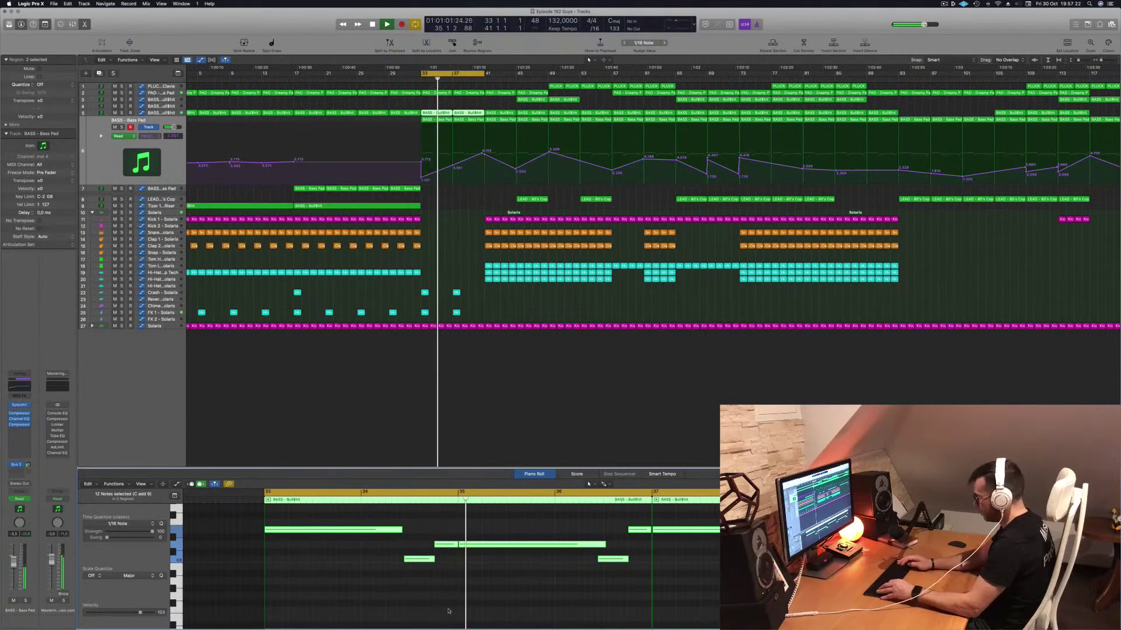
scroll(449, 611, up, 3)
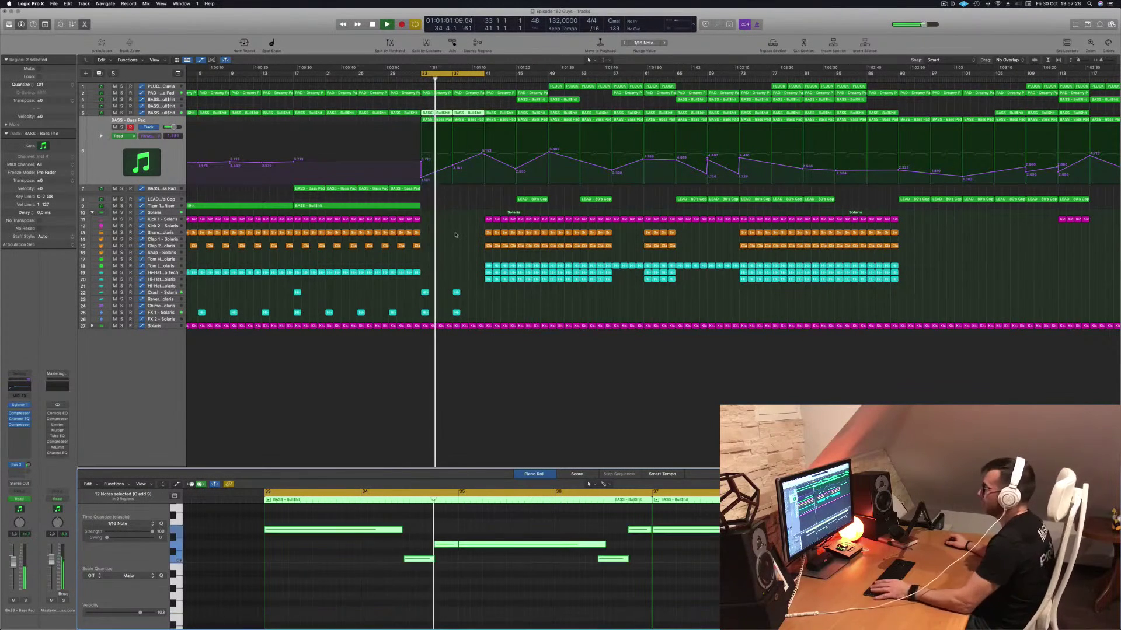
Reshape the track 5 bass automation to rise from a low point at bar 33 to a peak just before bar 41.
click(175, 113)
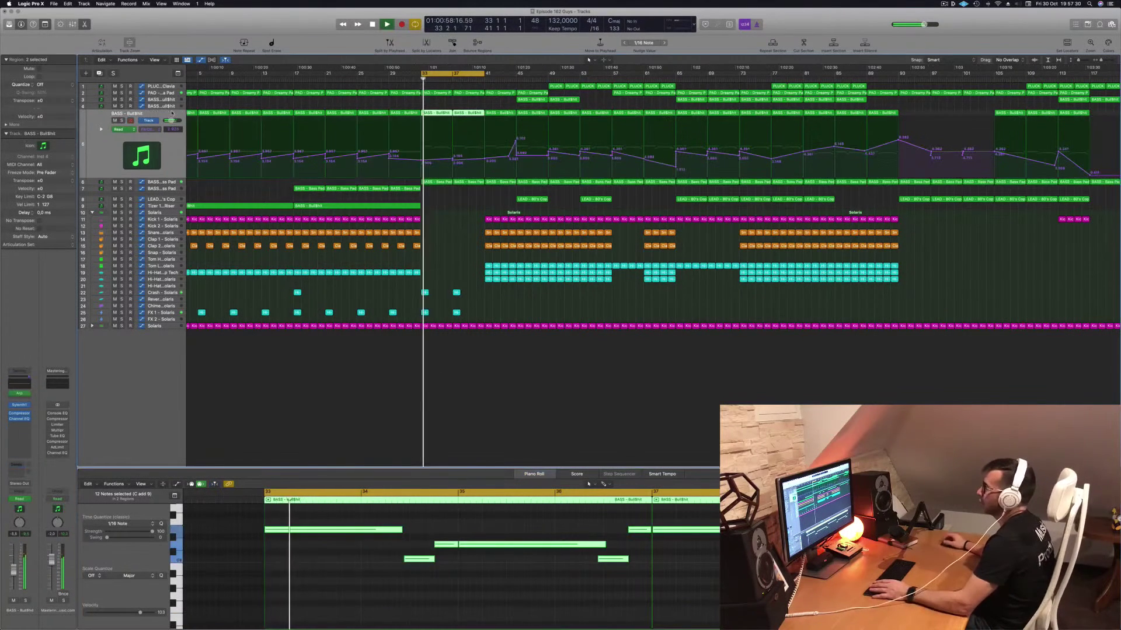
click(422, 166)
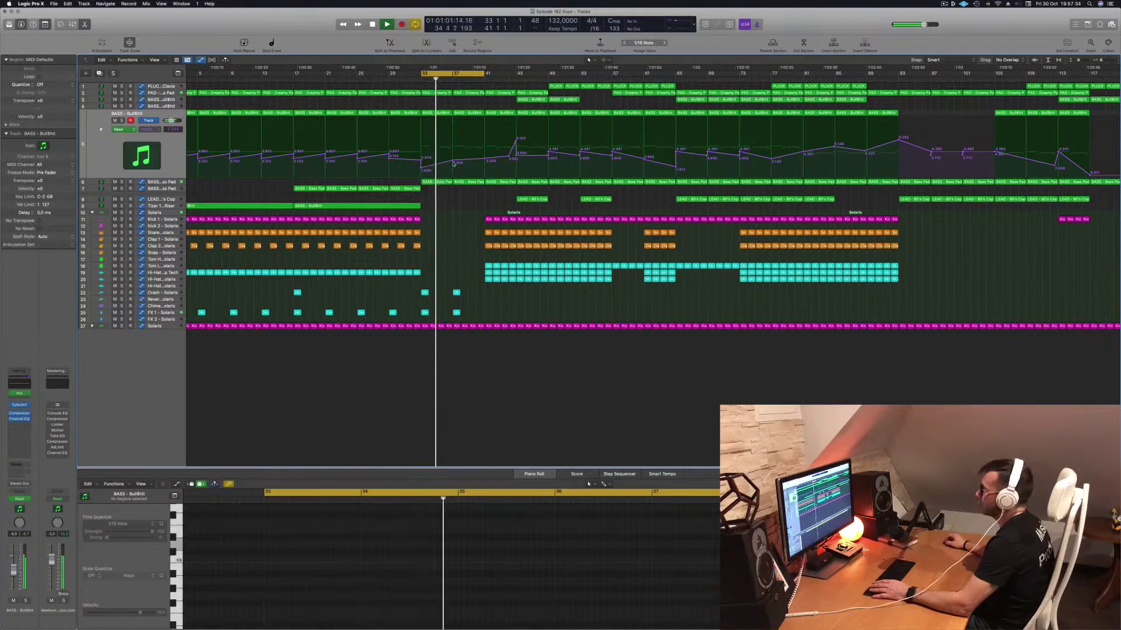
click(485, 157)
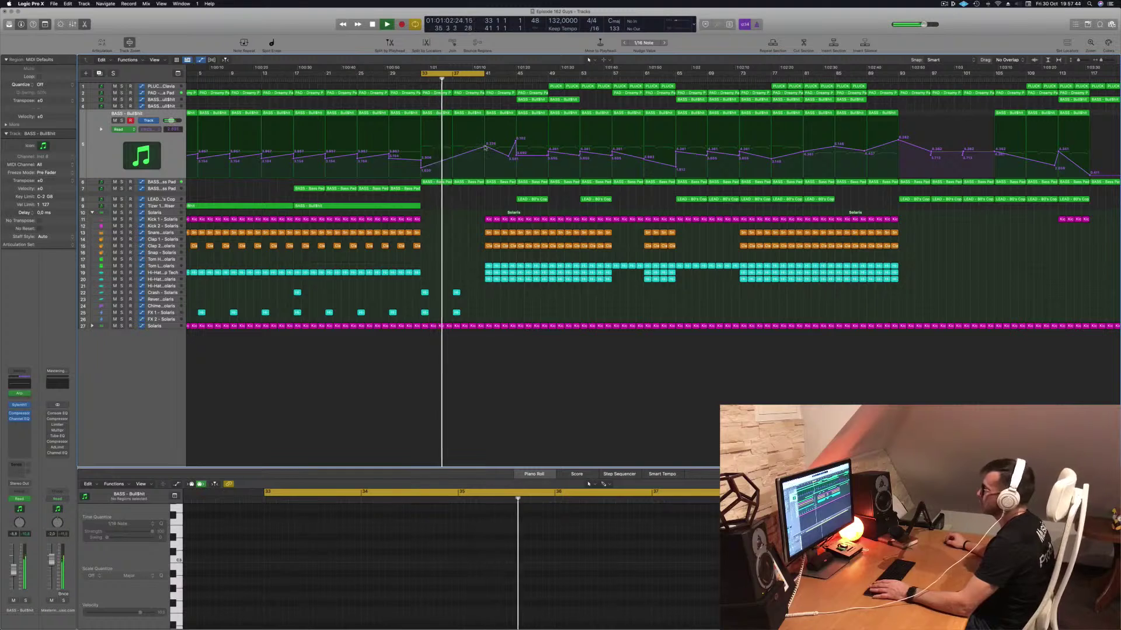
drag(485, 148, 482, 140)
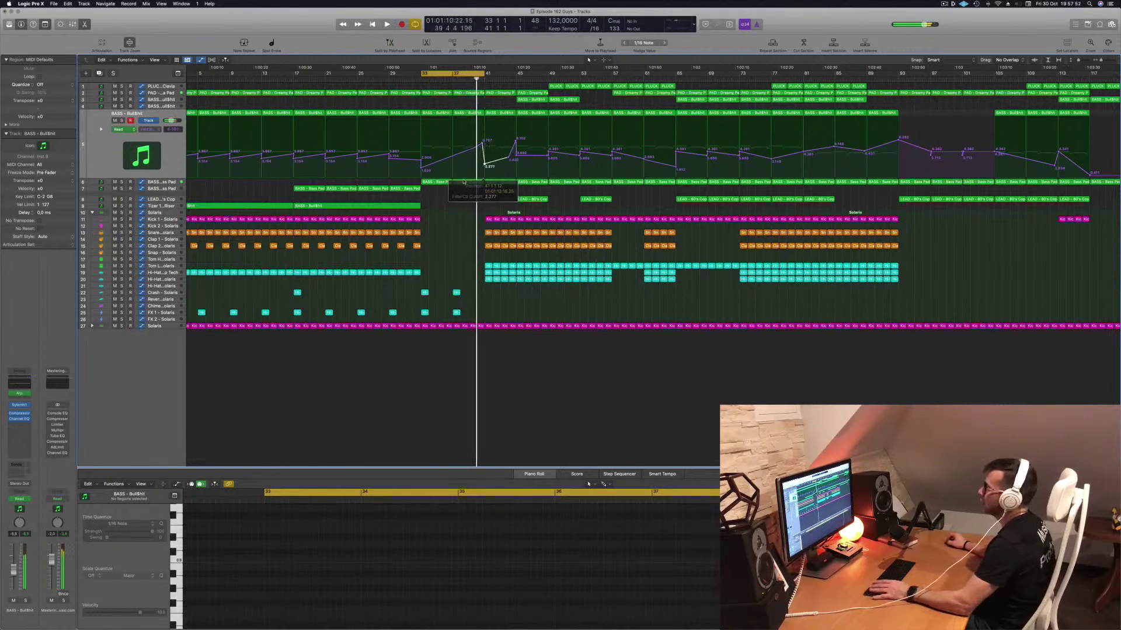
Delete the Bass Pad regions in bars 33–41 and the Crash and FX 1 regions at bar 37.
key(space)
click(164, 183)
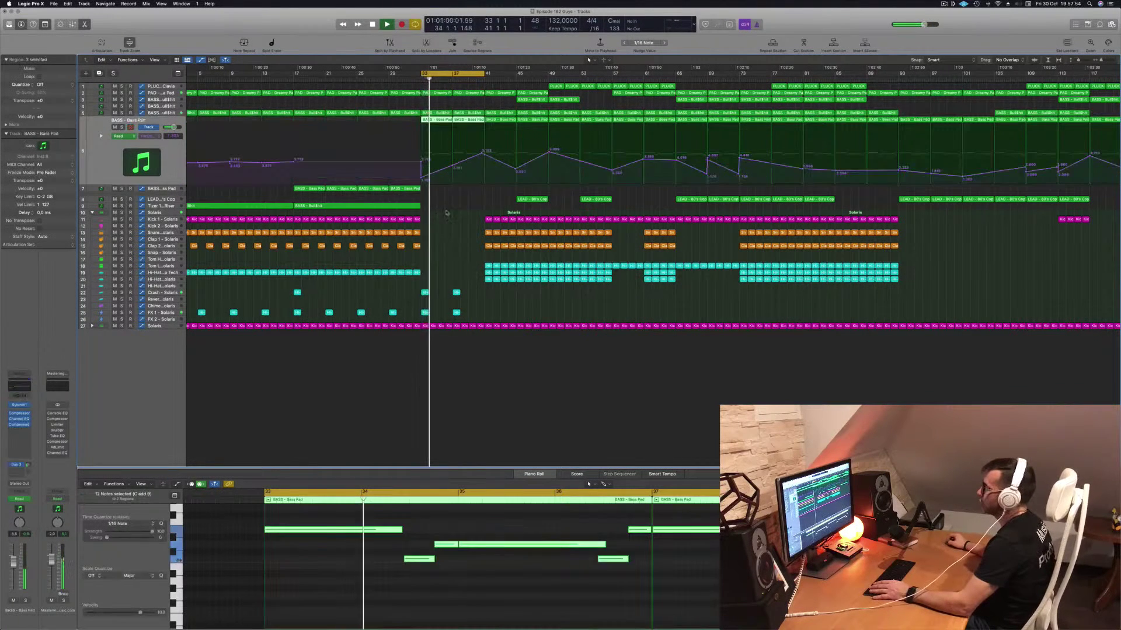
drag(410, 120, 468, 125)
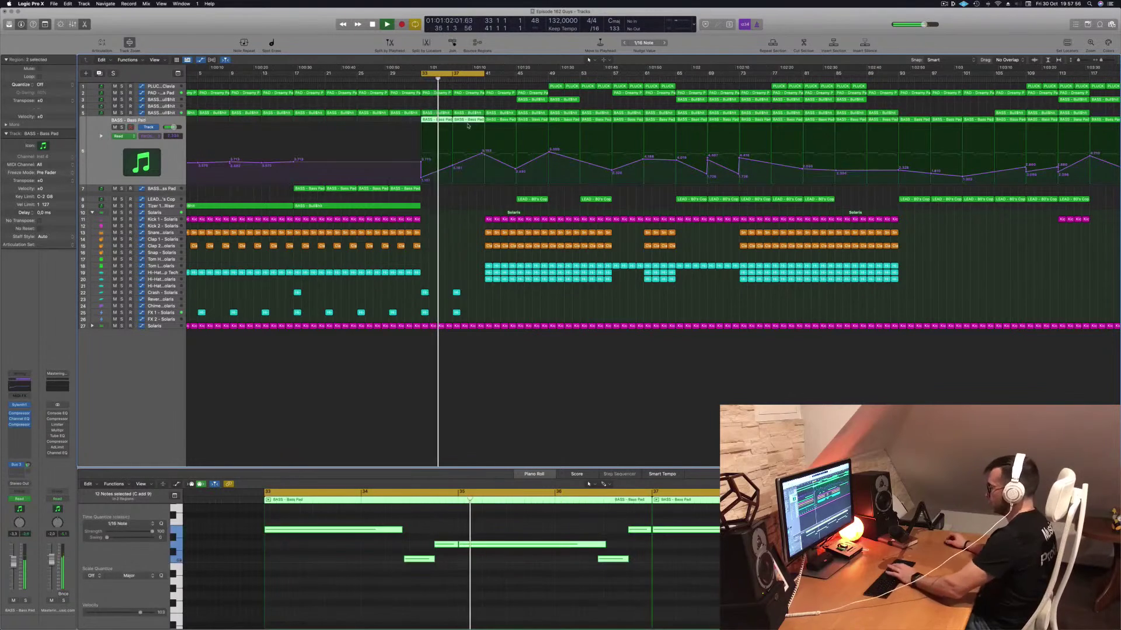
key(Delete)
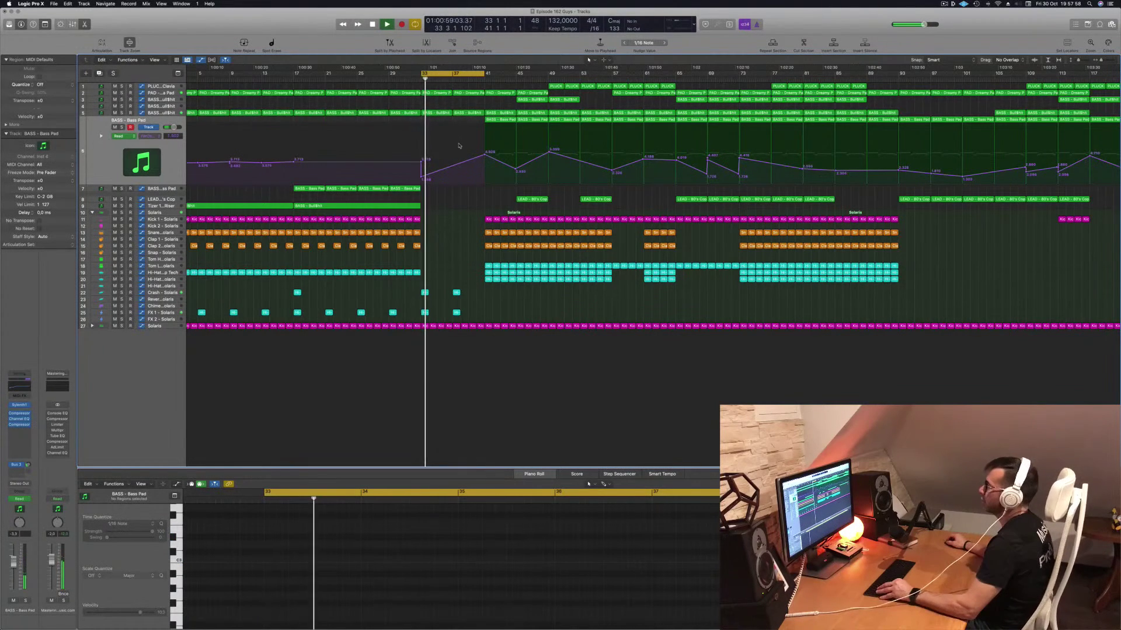
drag(450, 309, 463, 283)
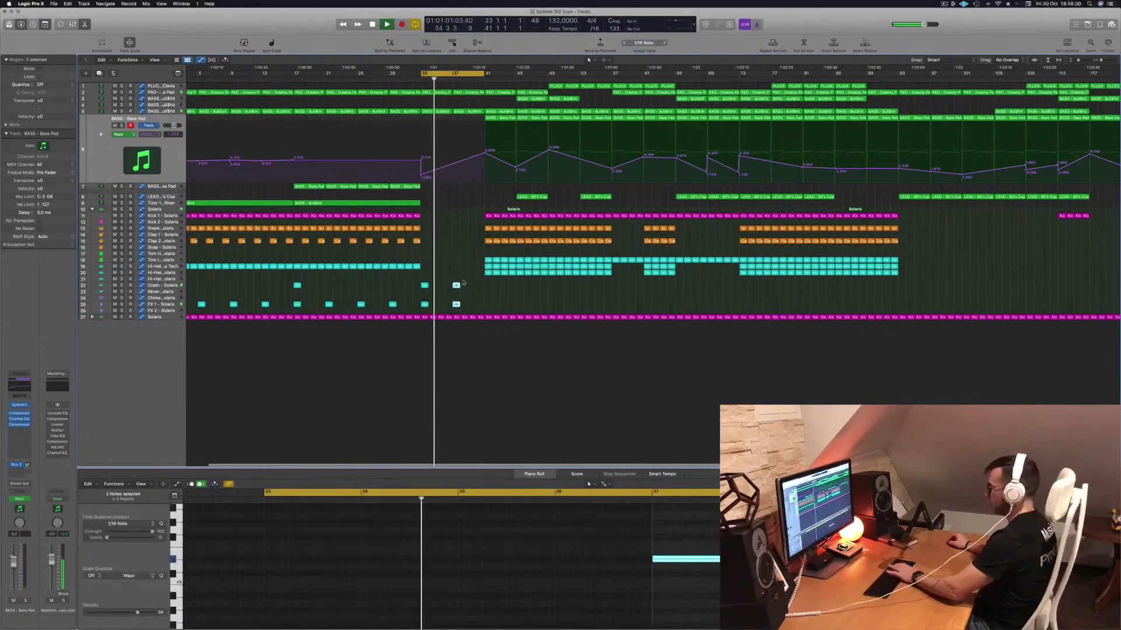
key(Delete)
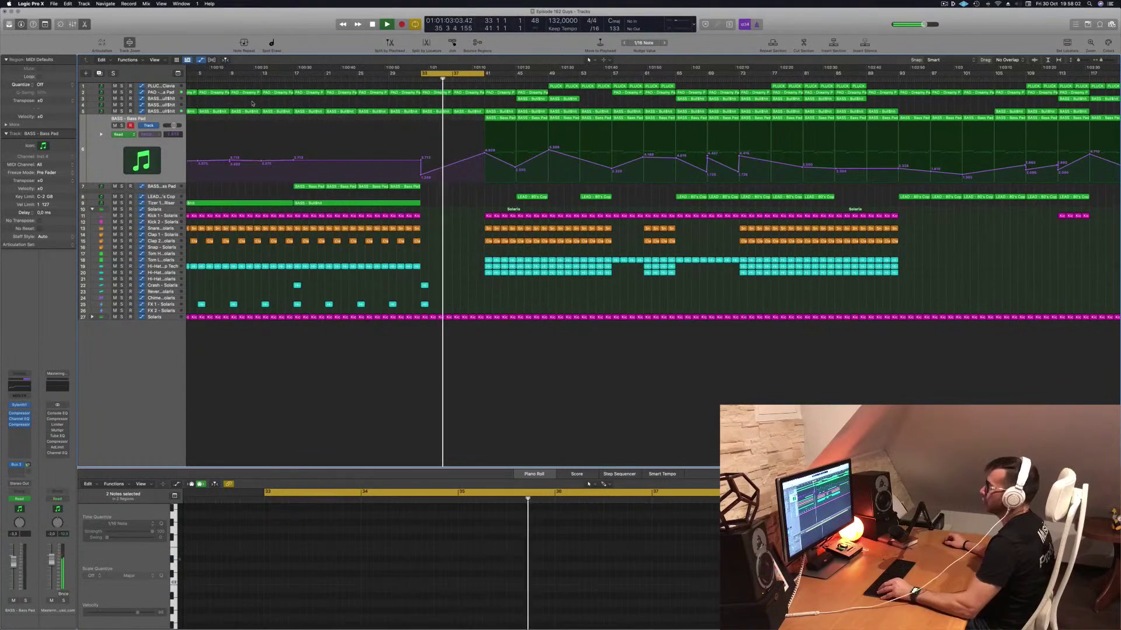
Set the cycle range to bars 41–49 and repeat that section across all tracks from bar 49.
click(170, 110)
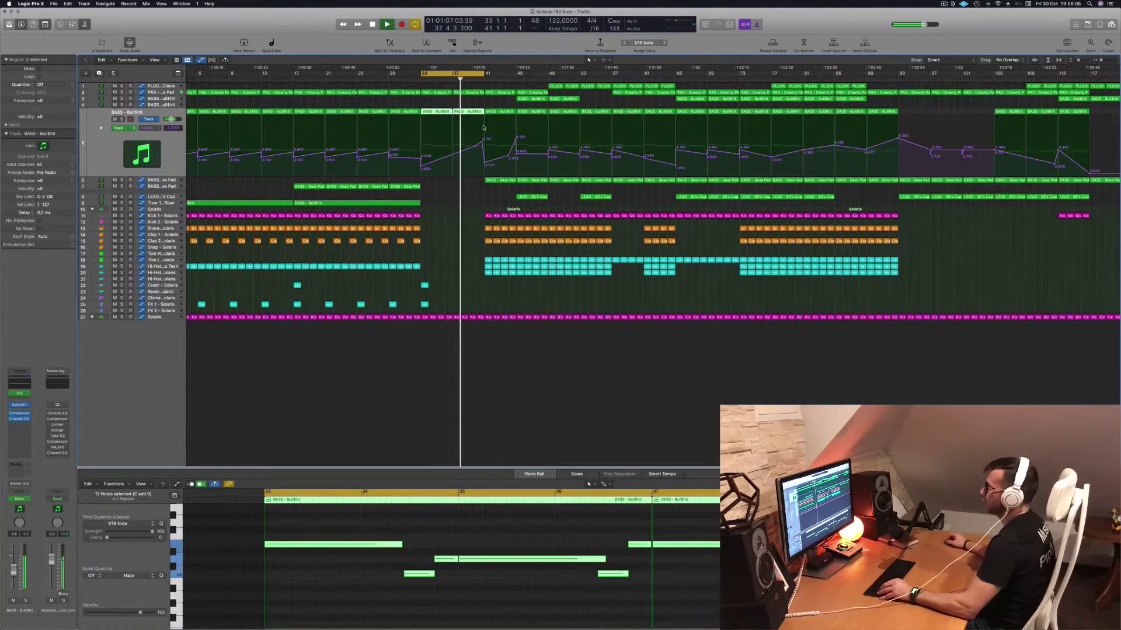
click(472, 190)
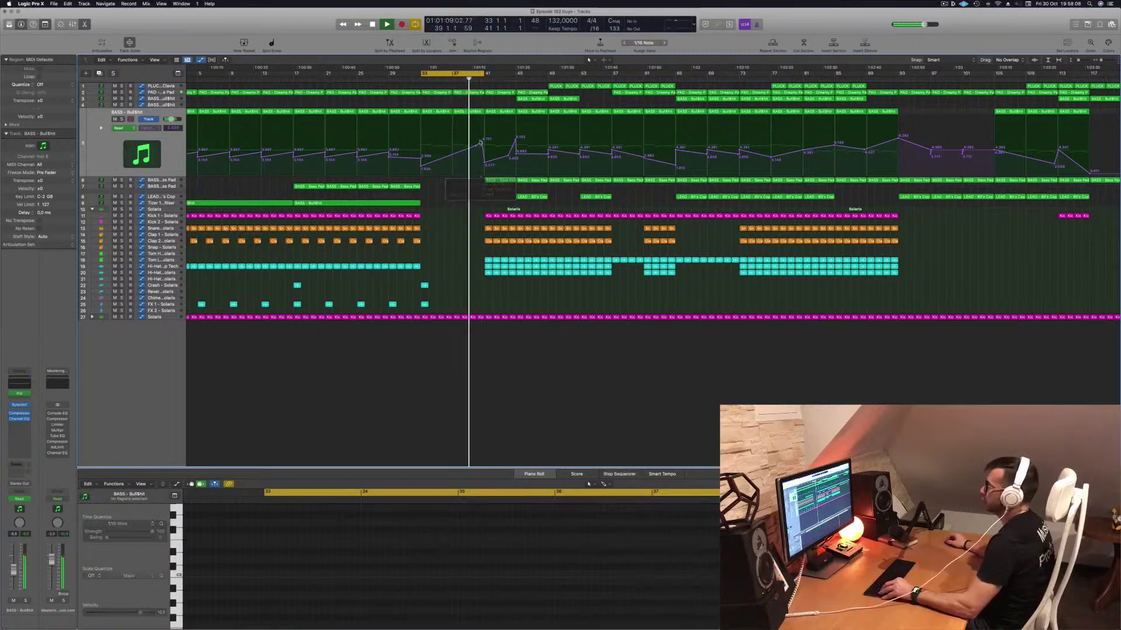
scroll(461, 176, left, 2)
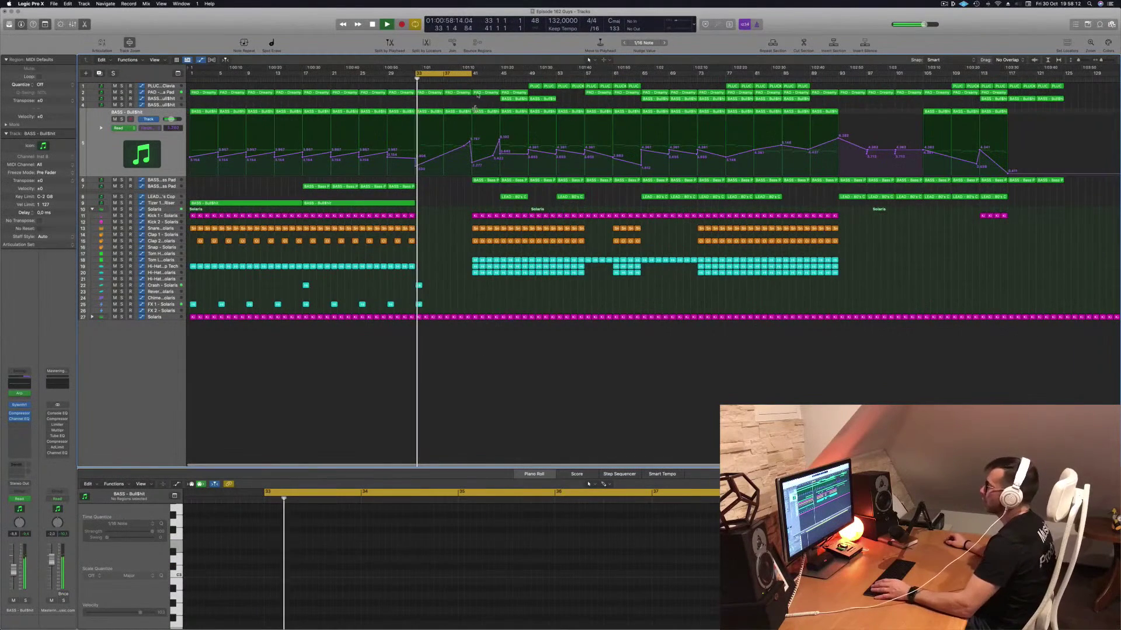
drag(472, 74, 528, 80)
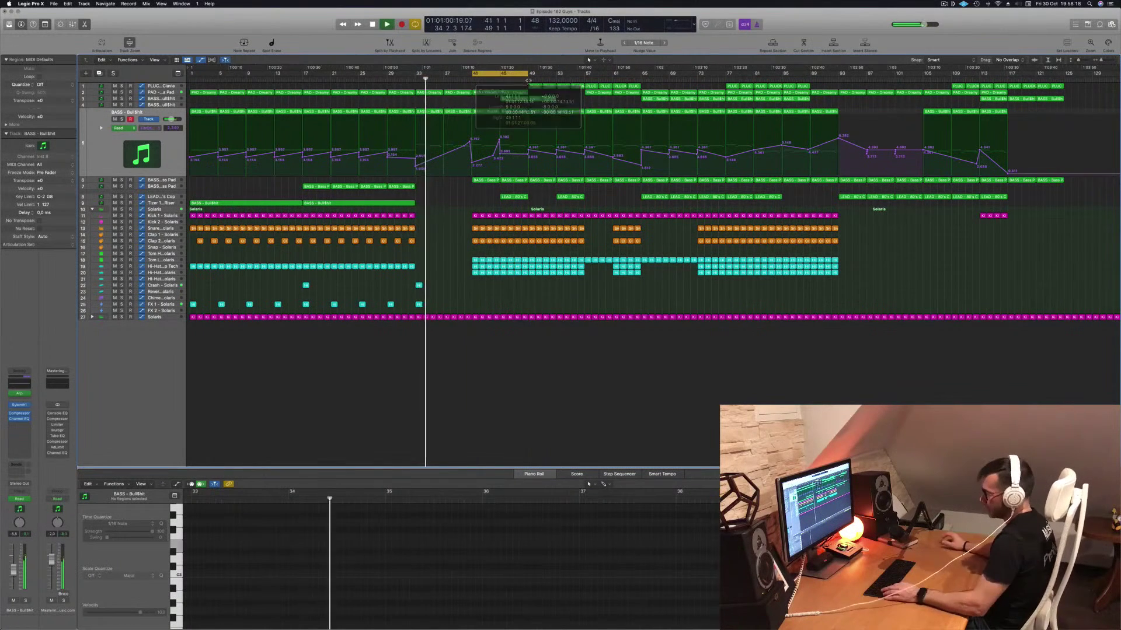
key(ctrl+super+r)
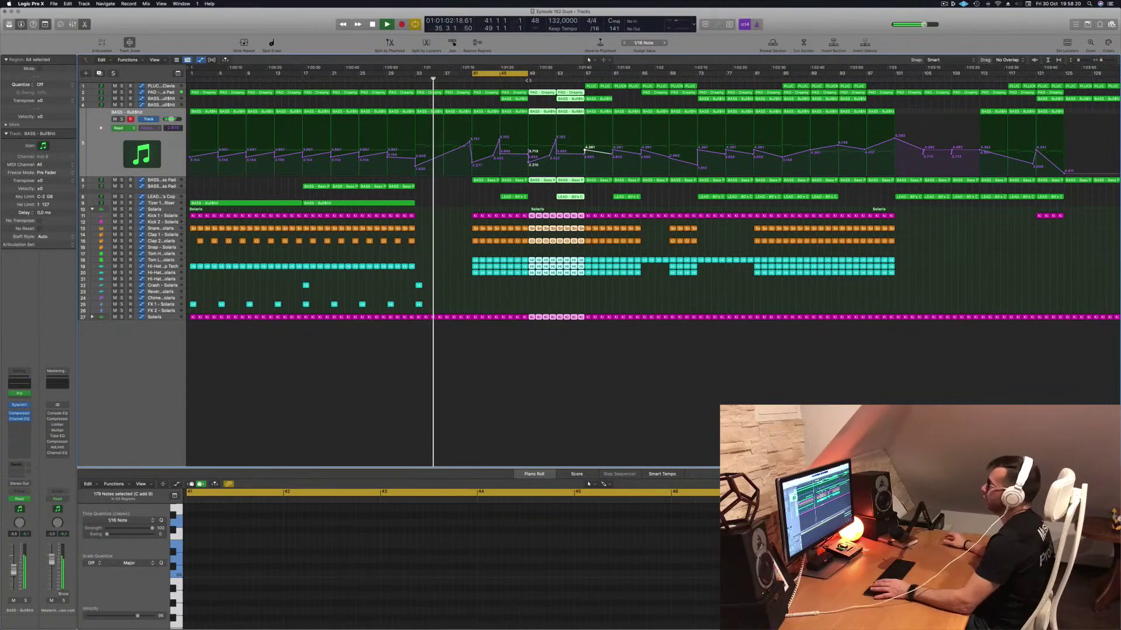
Delete the snare, clap and hi-hat regions from bars 41–45, keeping the kick.
key(space)
key(space)
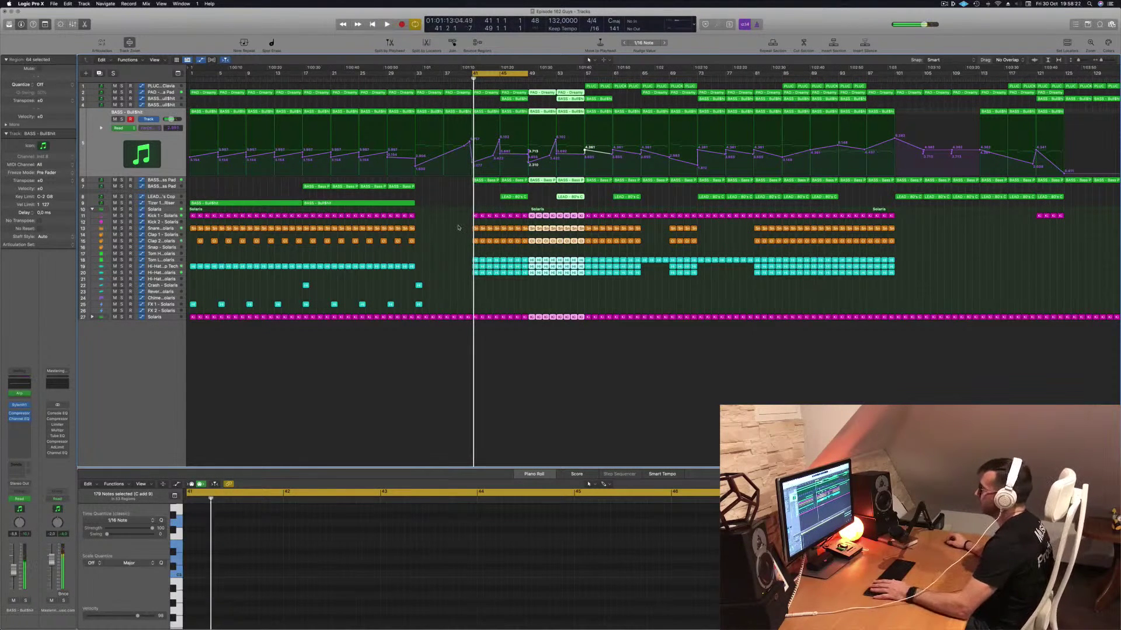
drag(458, 227, 497, 278)
key(Delete)
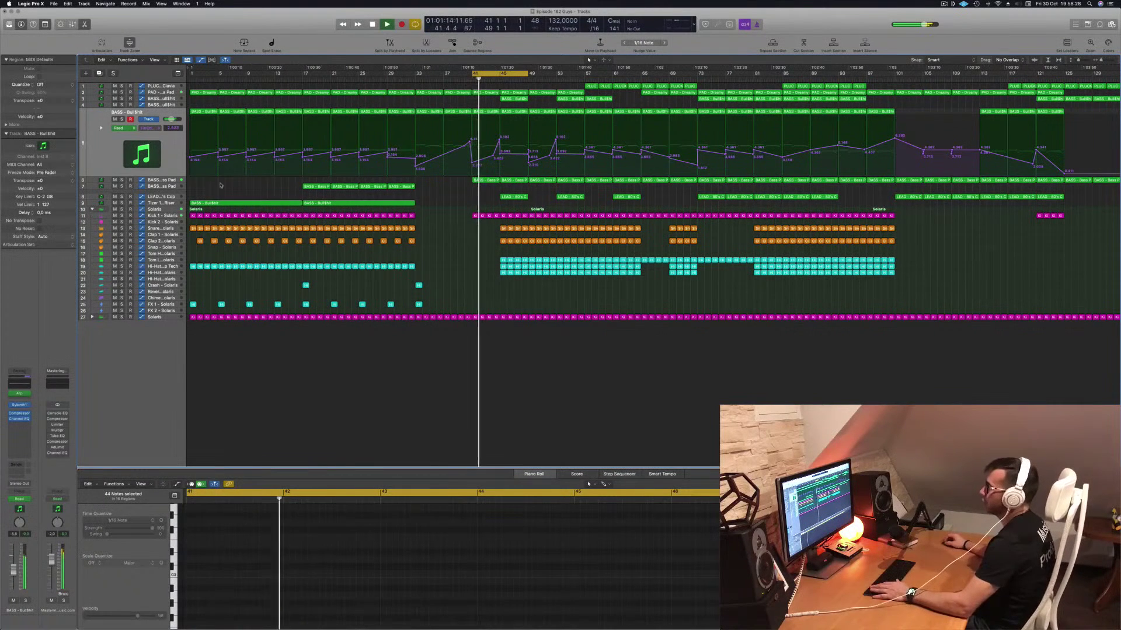
Lower the Bass Pad automation point at bar 41 and raise the one at bar 45 to flatten the dip.
click(411, 179)
key(space)
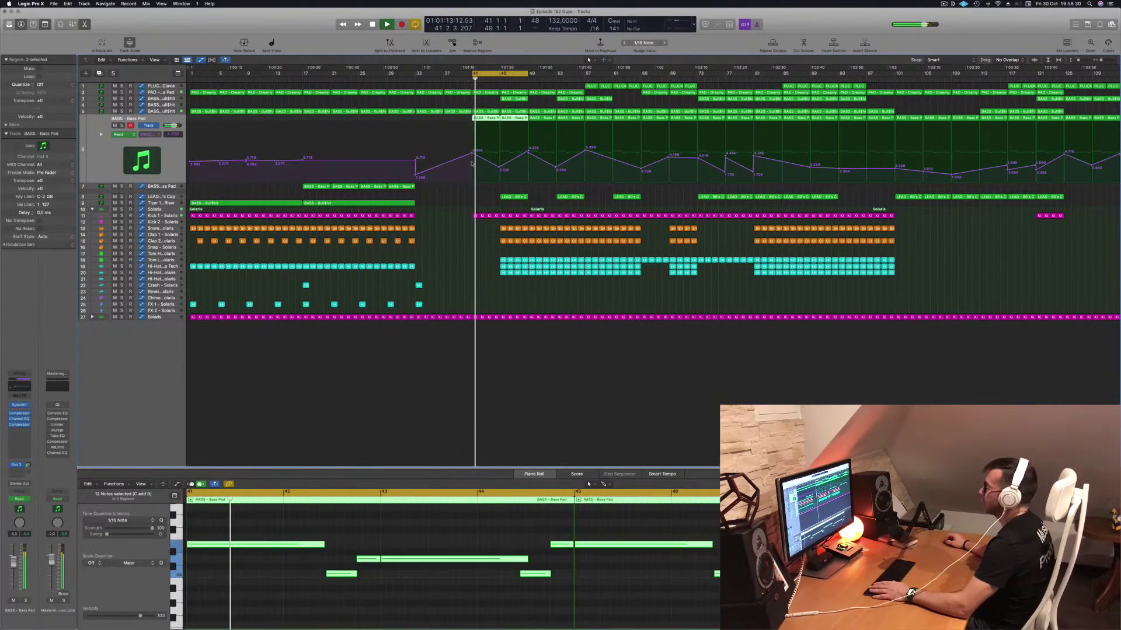
drag(474, 153, 473, 154)
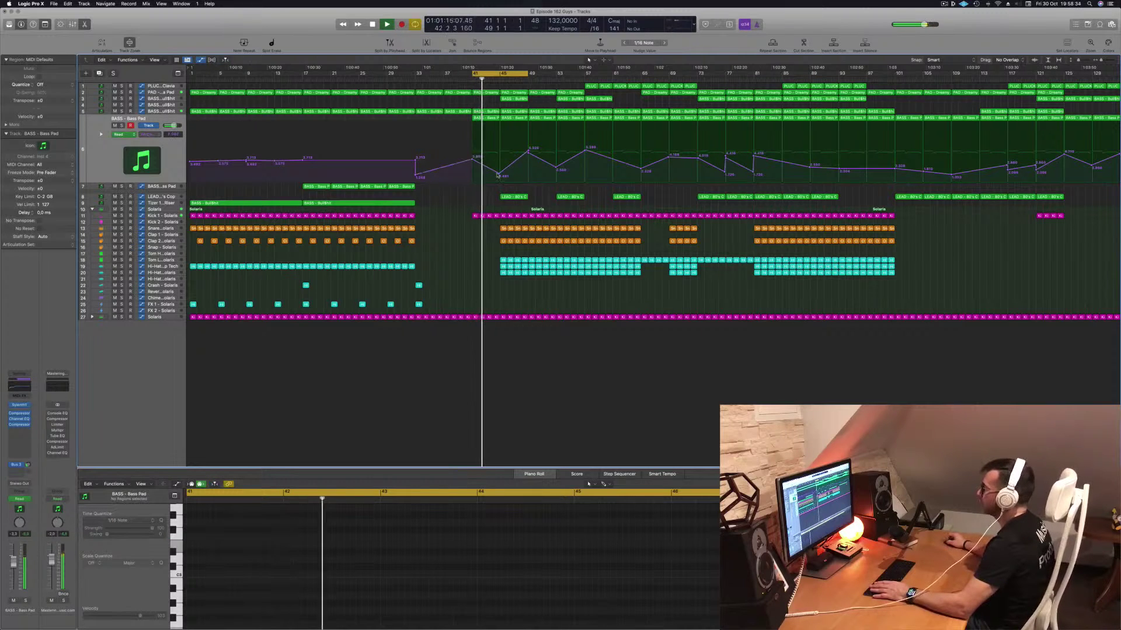
drag(499, 175, 499, 165)
key(space)
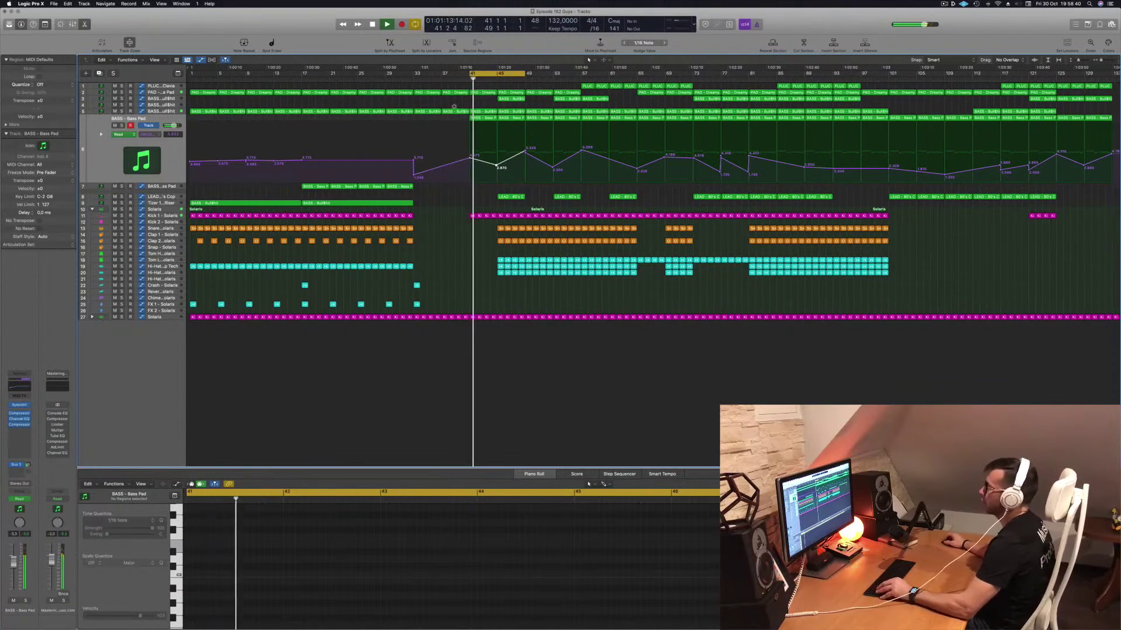
Delete the lead region at bar 45 and the track 3 bass regions in bars 45–49.
click(160, 100)
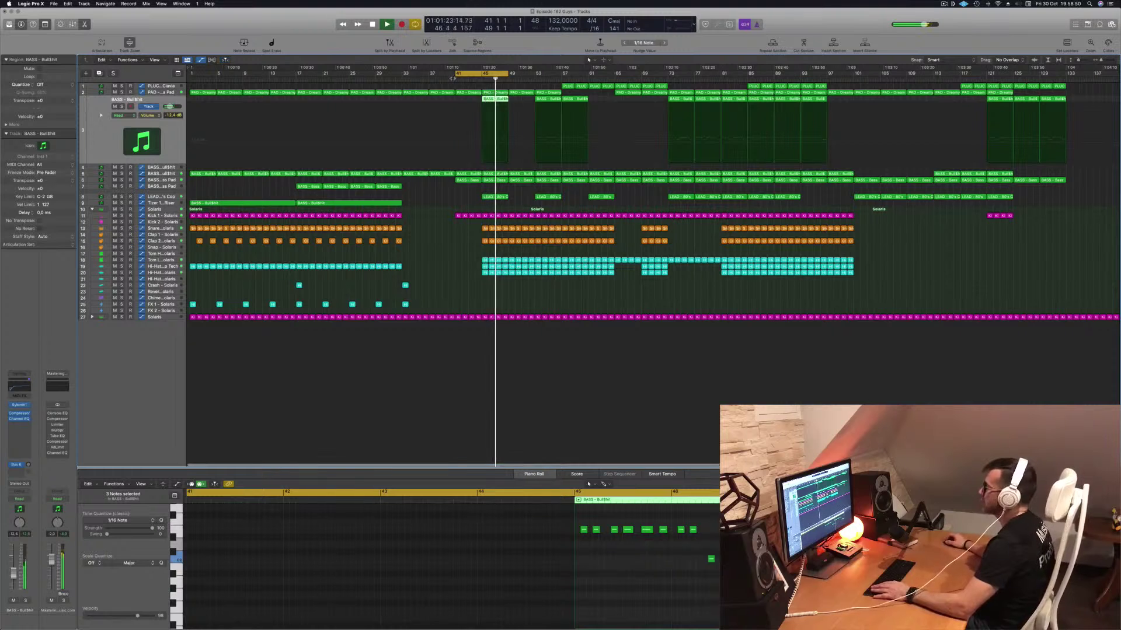
click(496, 198)
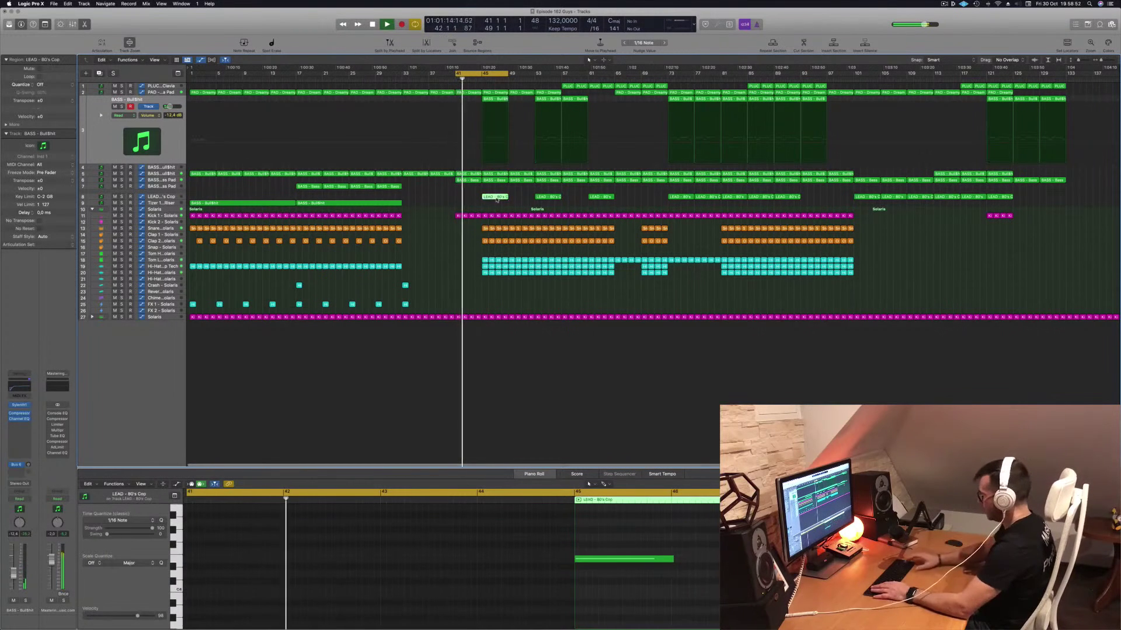
key(Delete)
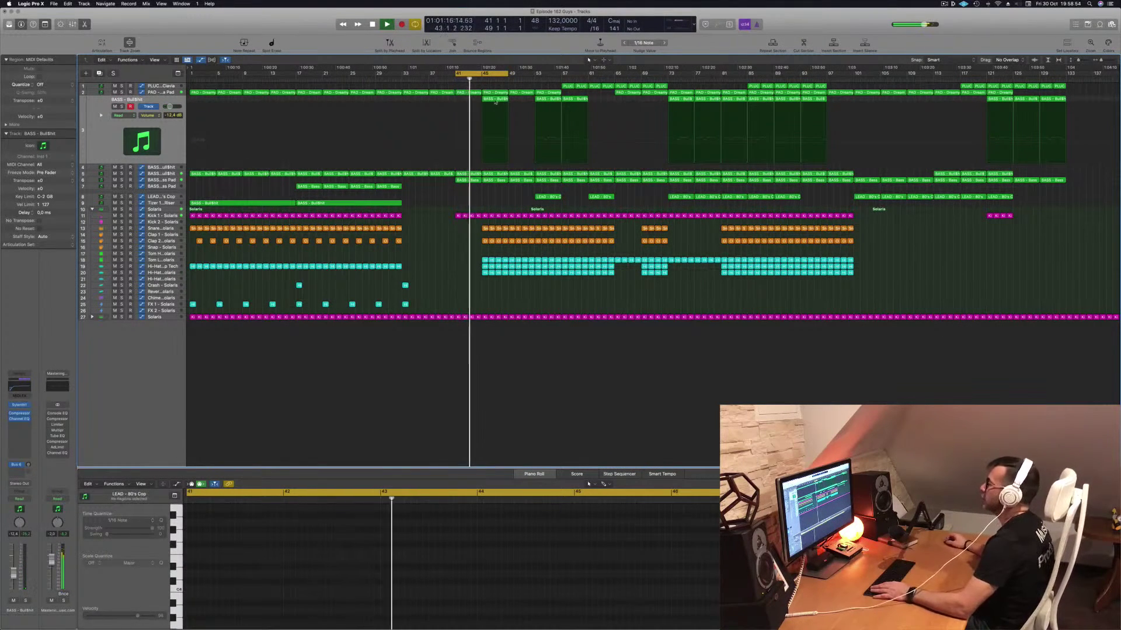
click(495, 101)
key(Delete)
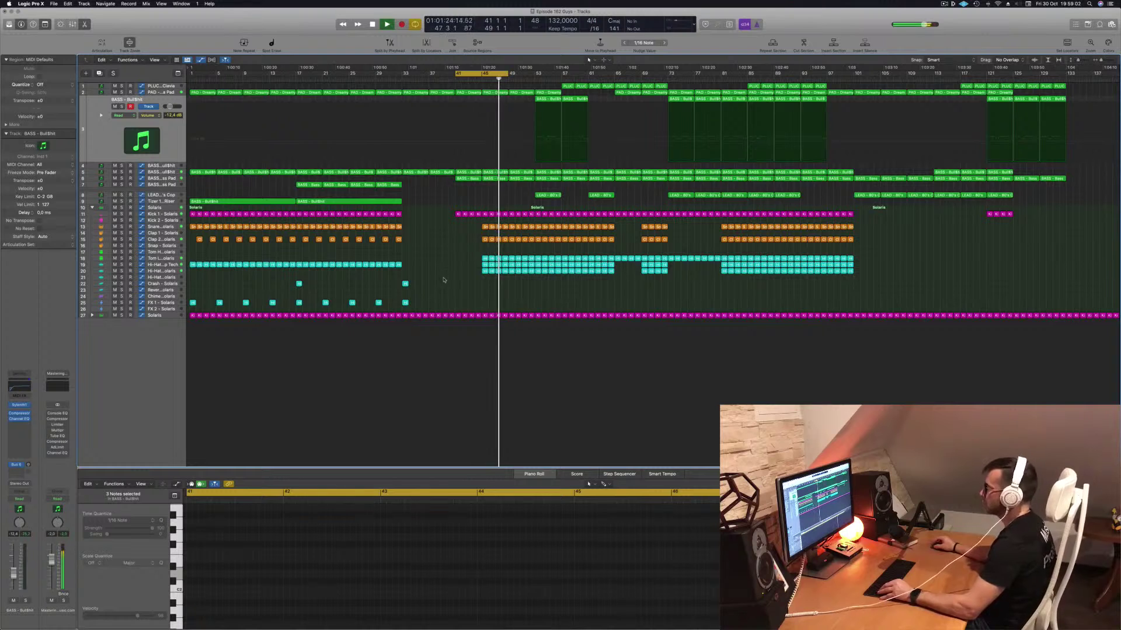
Copy the Crash region from bar 33 to bar 45 and extend the cycle range to bars 41–57.
drag(405, 284, 487, 286)
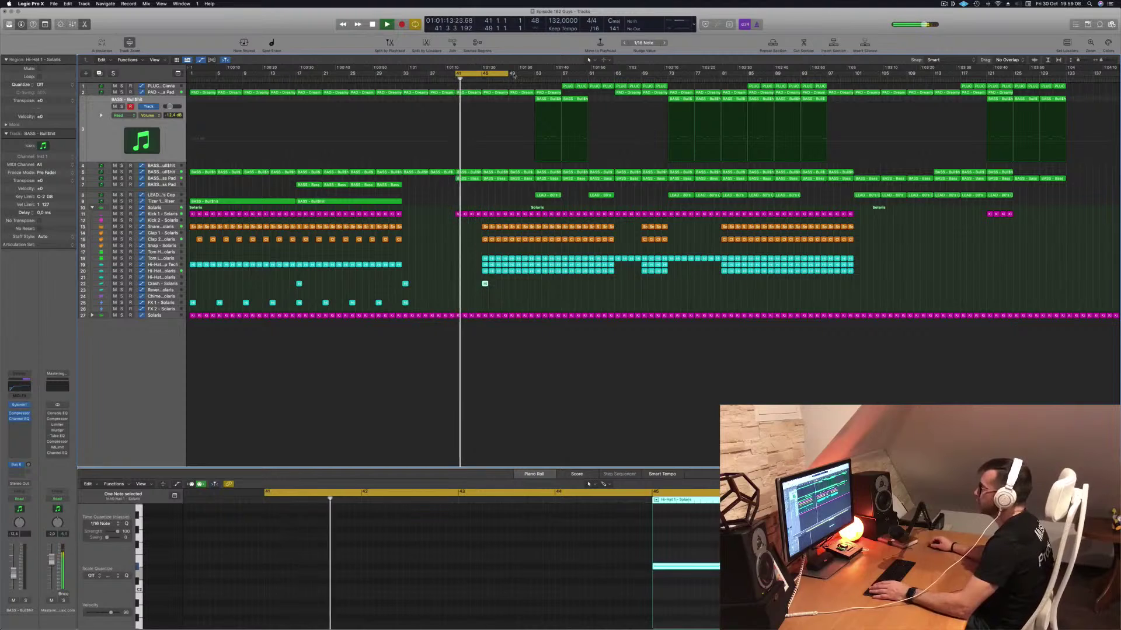
drag(515, 76, 534, 76)
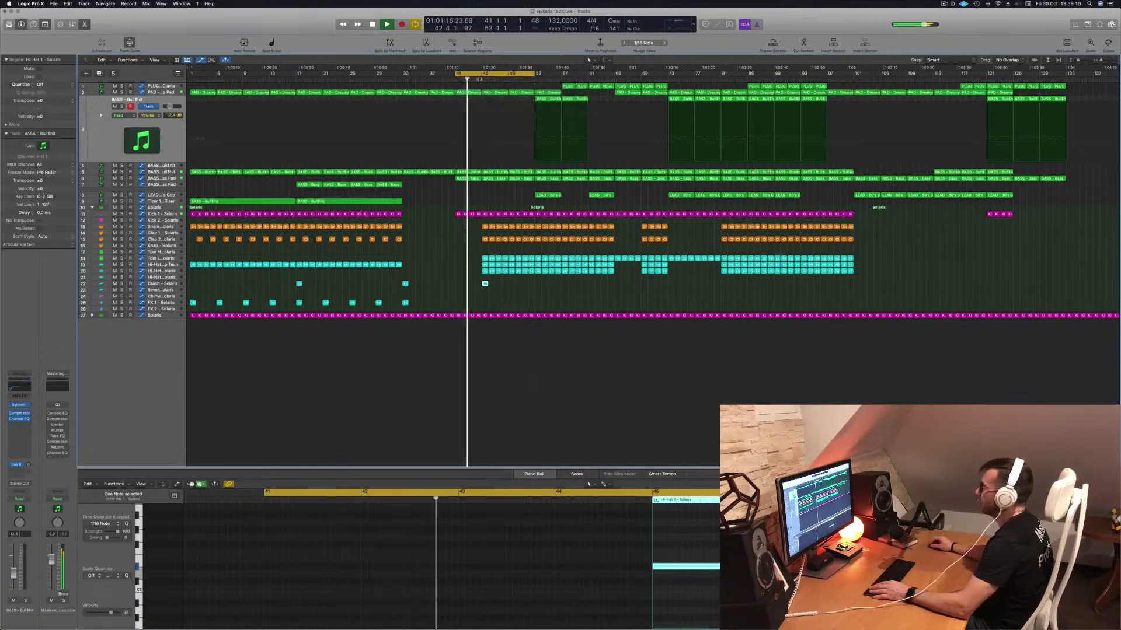
click(157, 178)
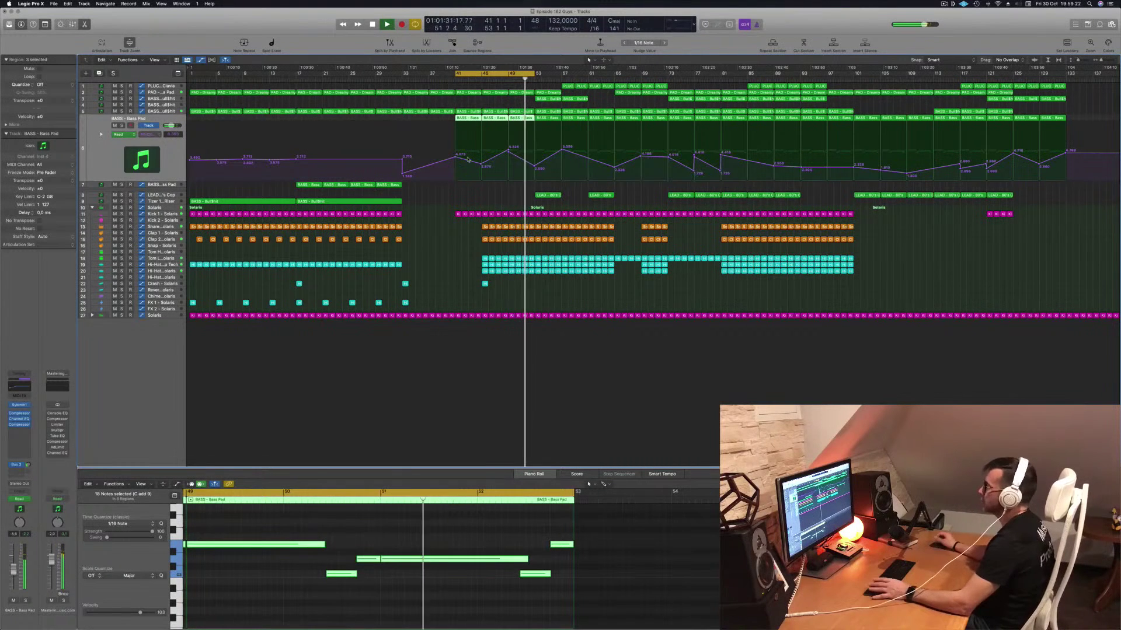
drag(533, 73, 562, 75)
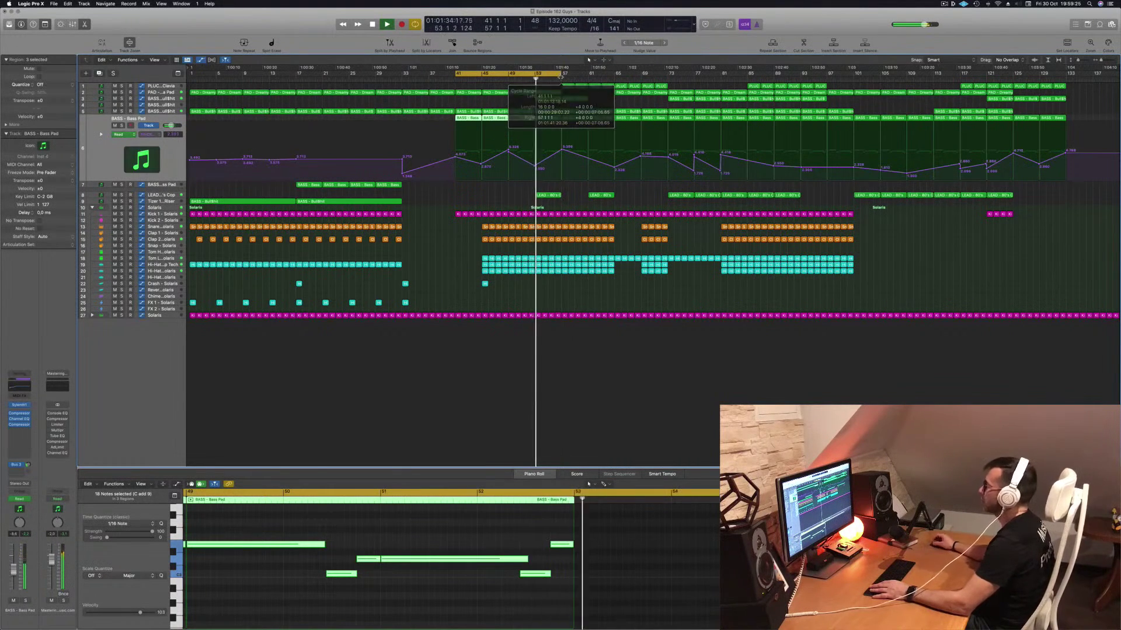
Review the track 3 bass part and its surroundings in bars 41–57 during playback.
click(508, 199)
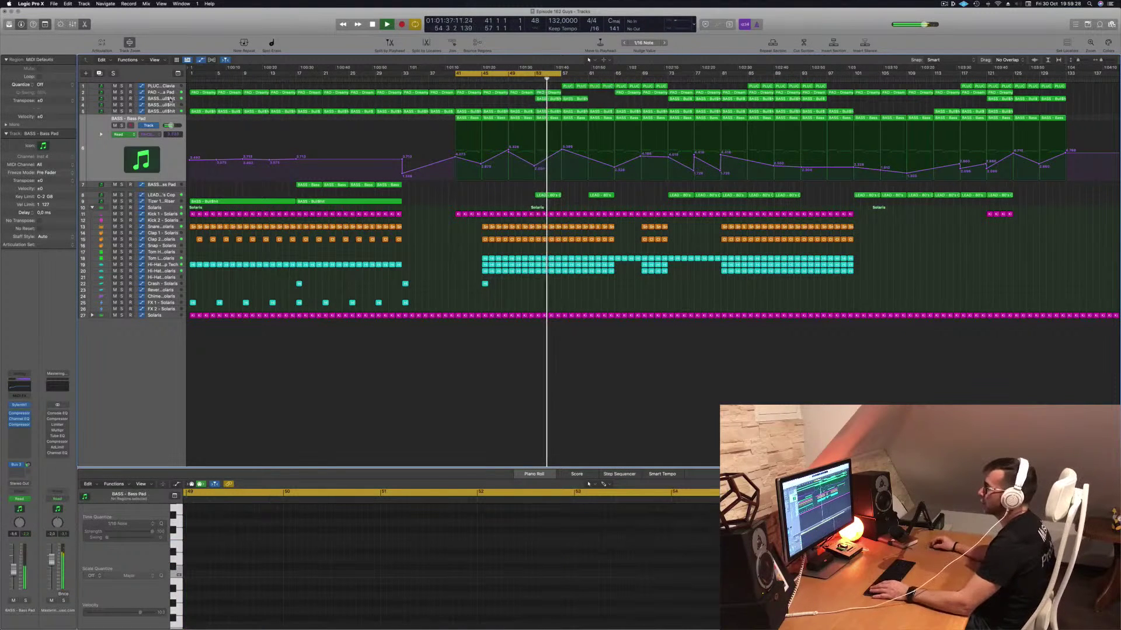
click(166, 99)
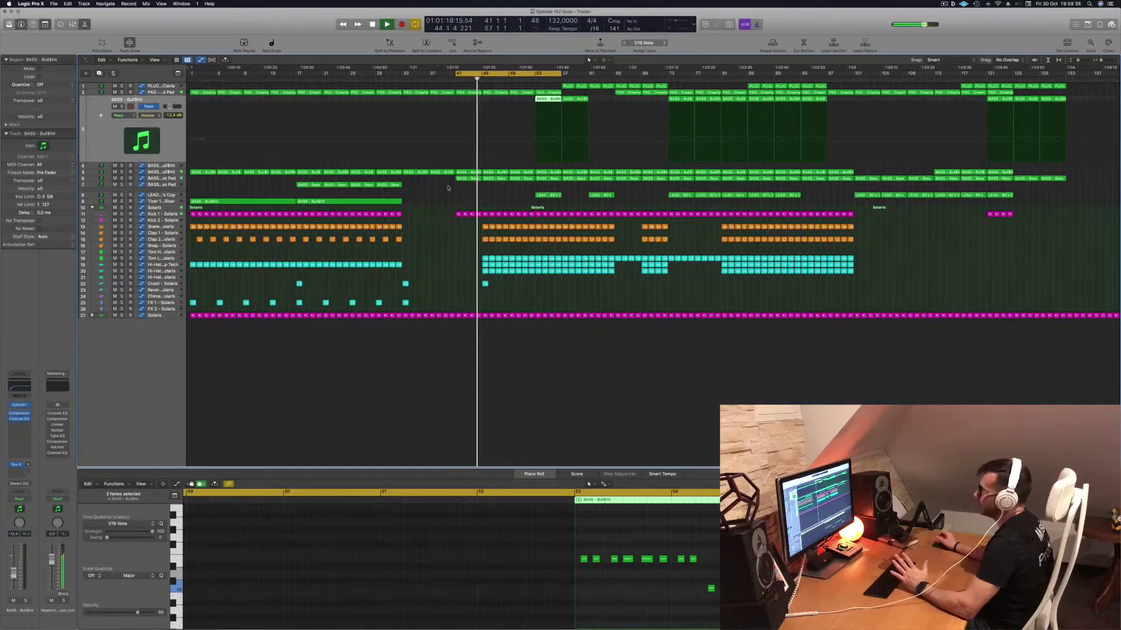
click(432, 251)
scroll(517, 202, up, 5)
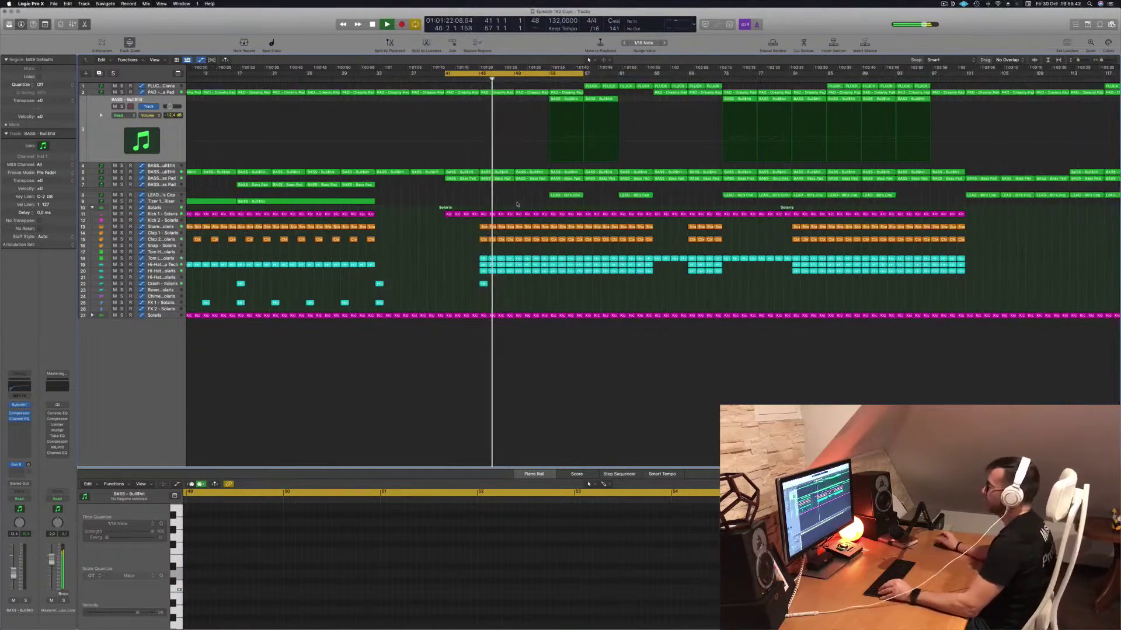
Copy the Bass Pad region from bar 29 on track 7 to bar 53 and play from there.
scroll(517, 203, down, 5)
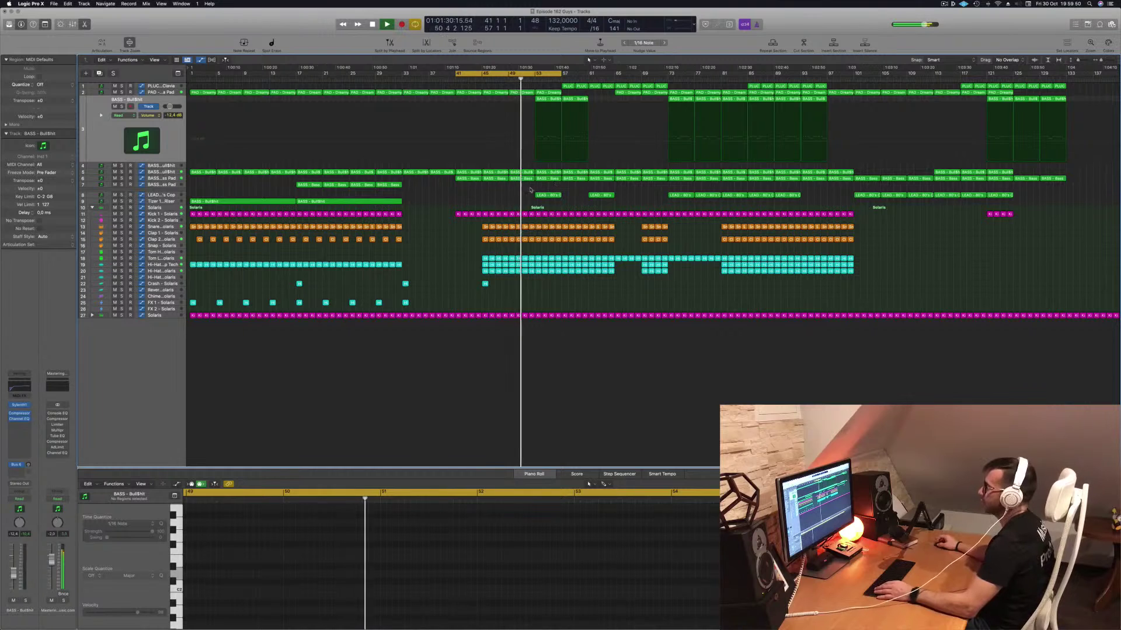
click(174, 185)
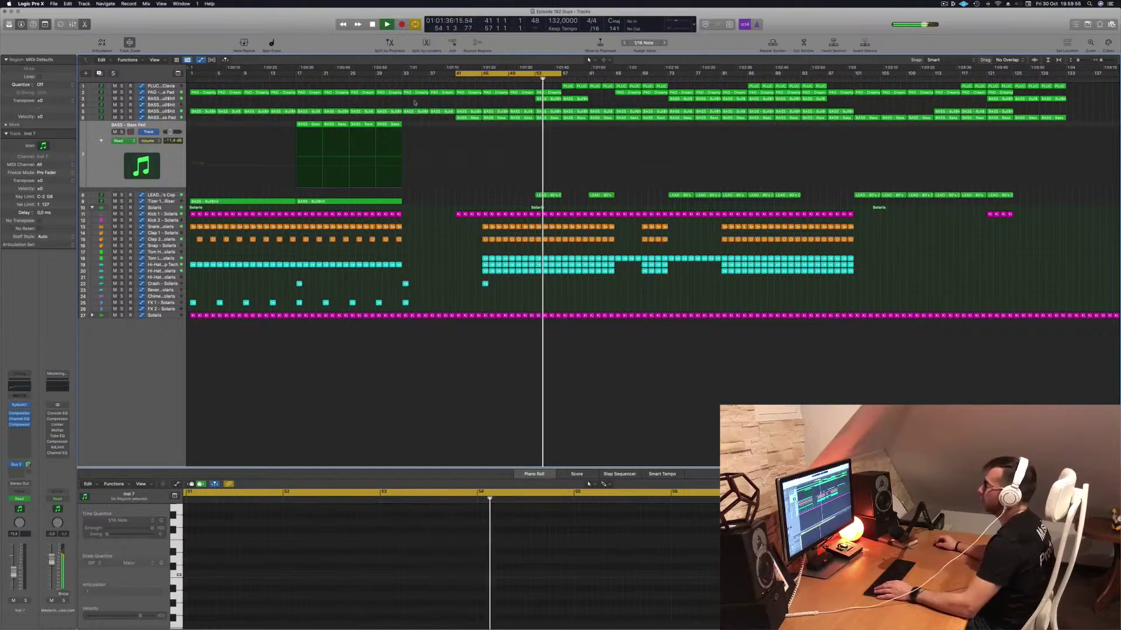
click(388, 124)
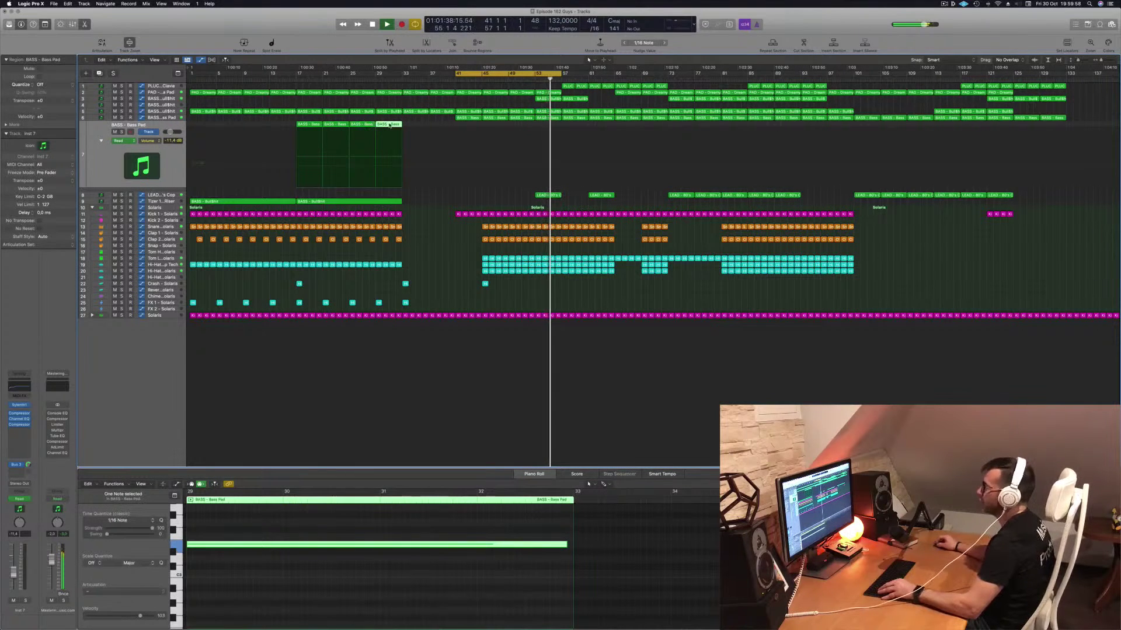
drag(389, 125, 550, 133)
click(530, 76)
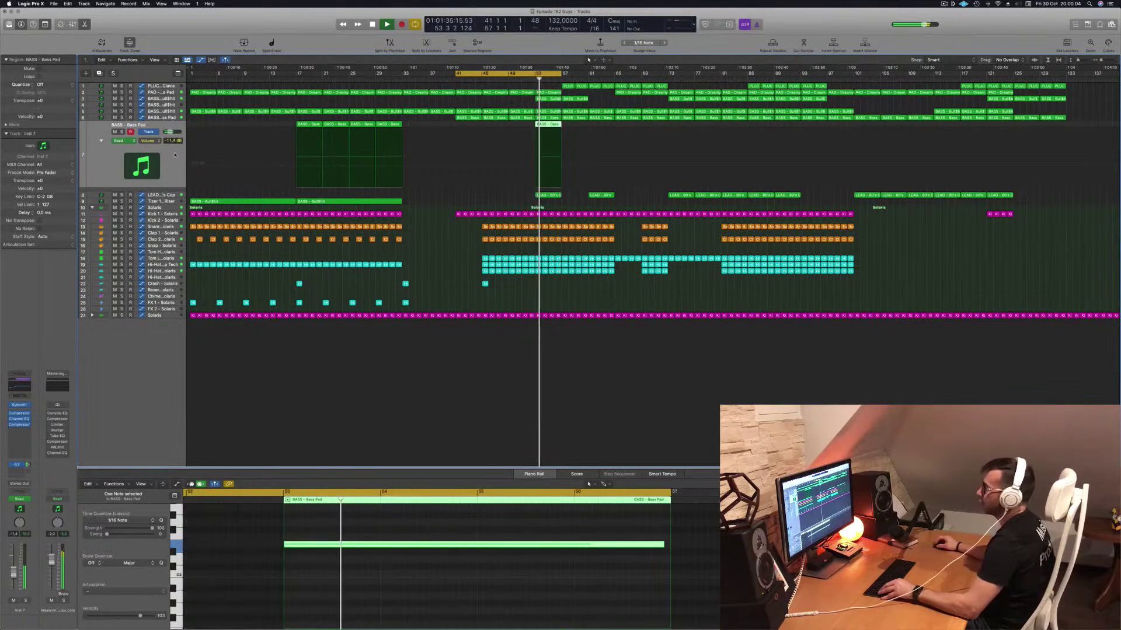
Try a low cut at about 210 Hz in the Channel EQ of the Bass Pad track.
click(121, 132)
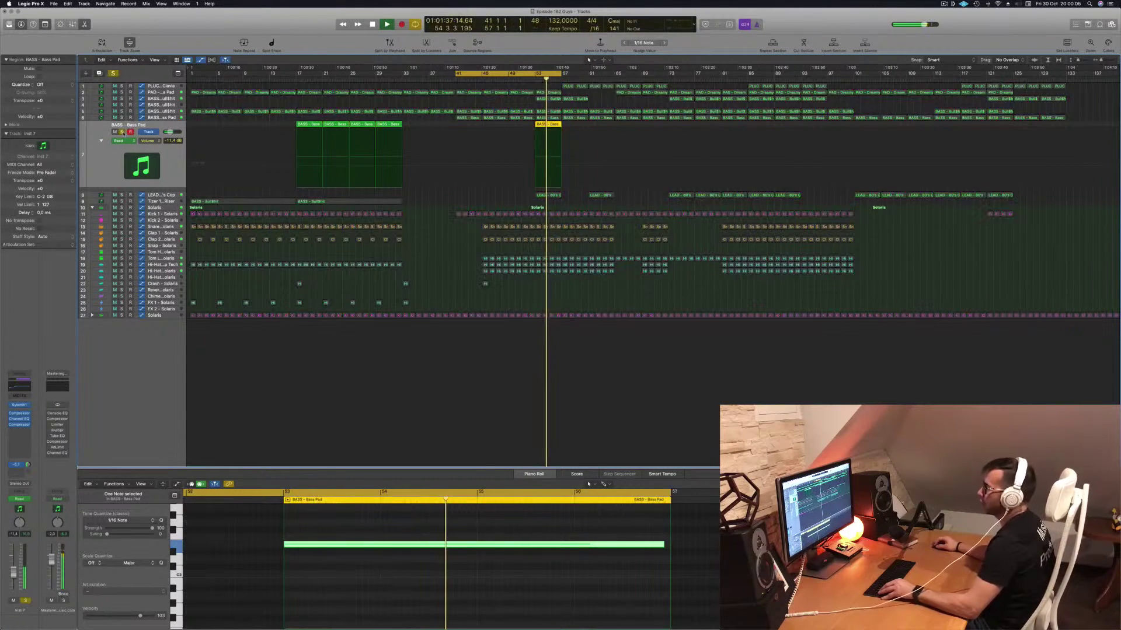
click(122, 132)
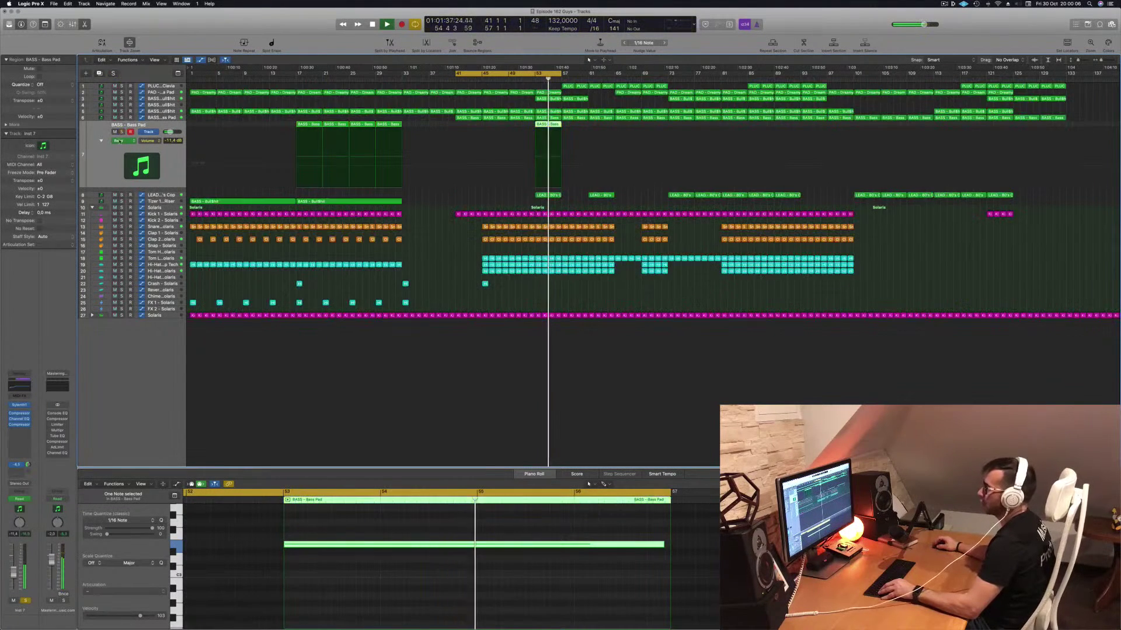
click(102, 141)
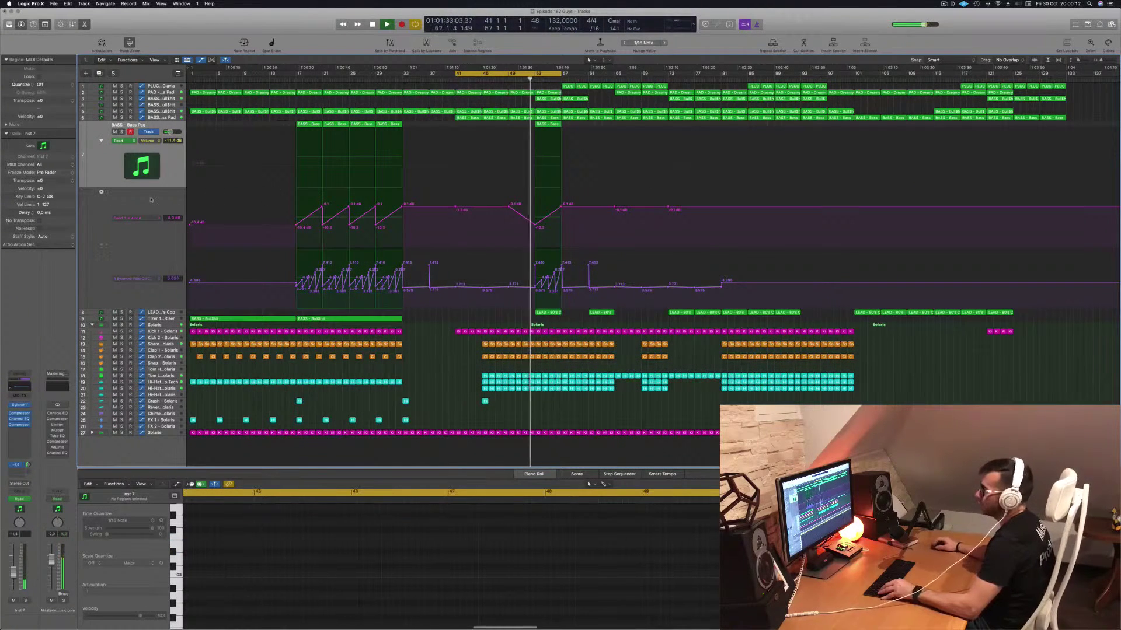
click(17, 387)
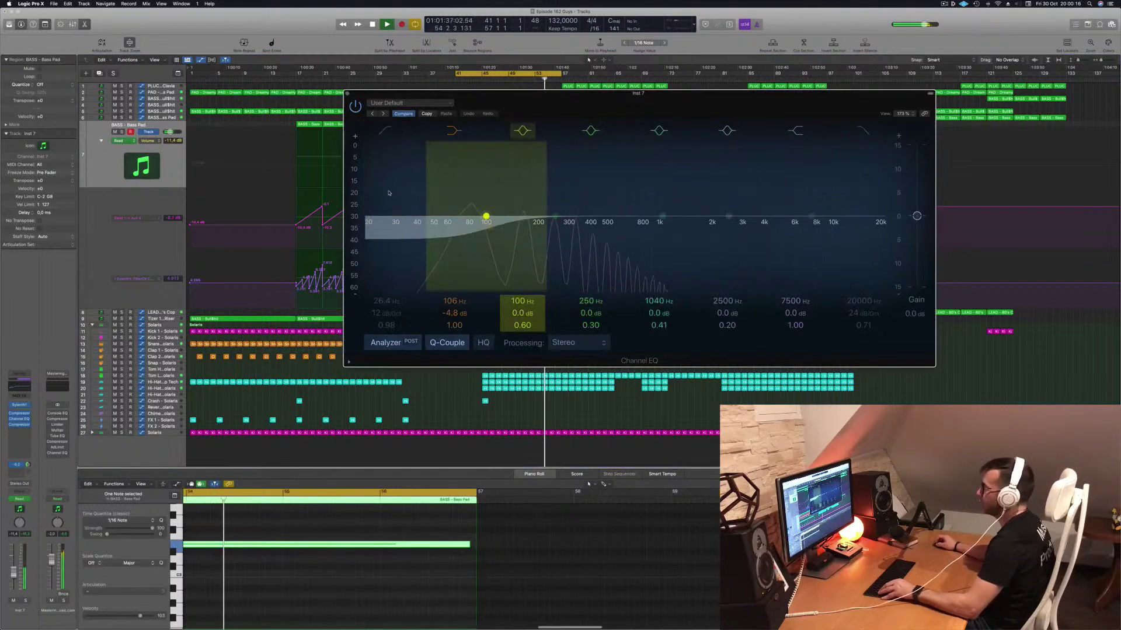
click(387, 136)
drag(368, 217, 545, 207)
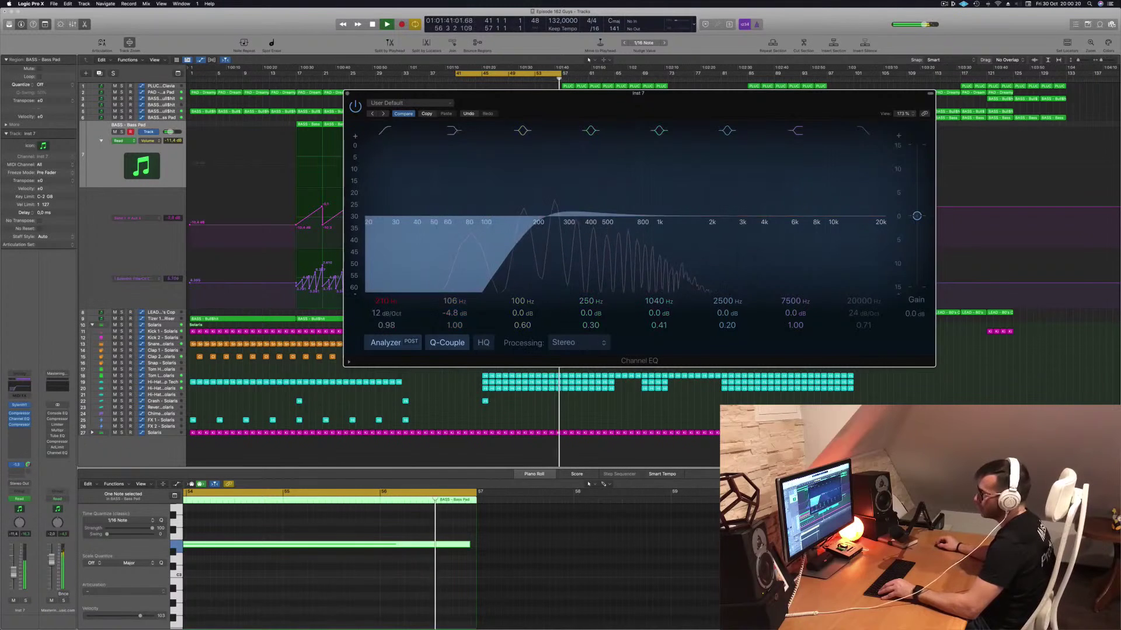
click(346, 93)
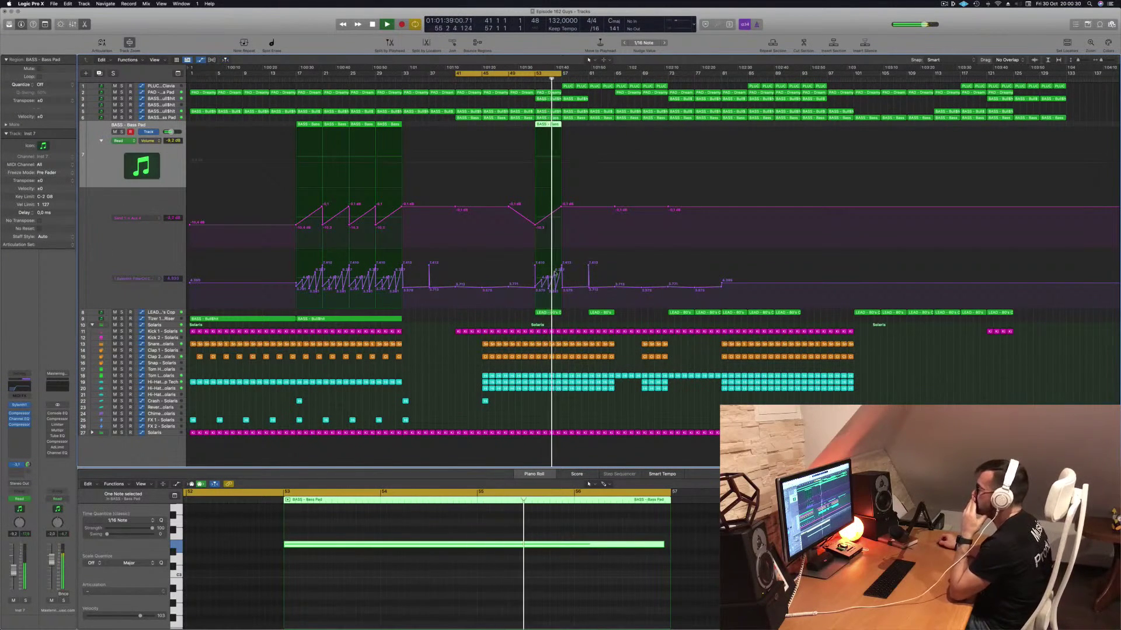
Play from around bar 53 and extend the cycle range to bars 41–65.
click(555, 269)
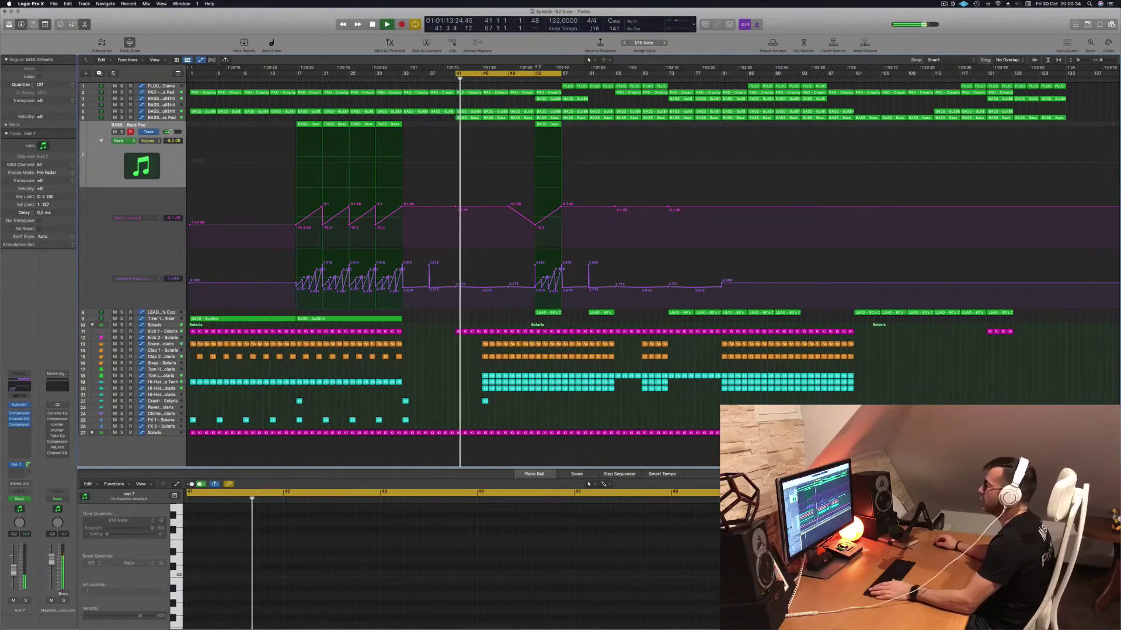
click(533, 81)
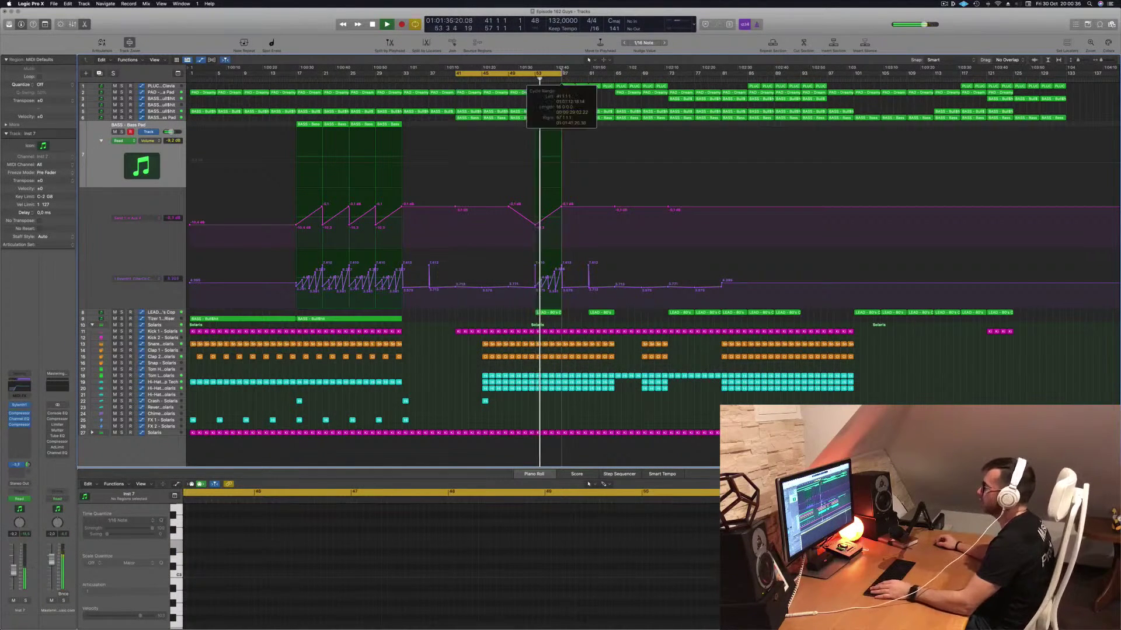
drag(561, 73, 614, 74)
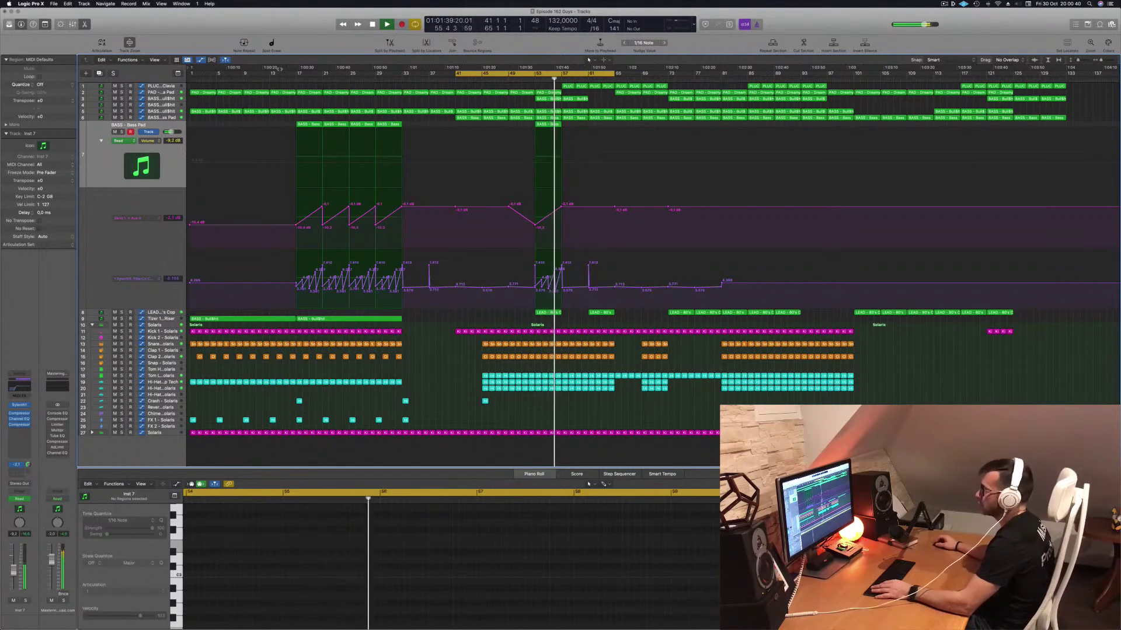
Play from bar 17 and return the Bass Pad's low-cut frequency to 23.4 Hz.
click(294, 79)
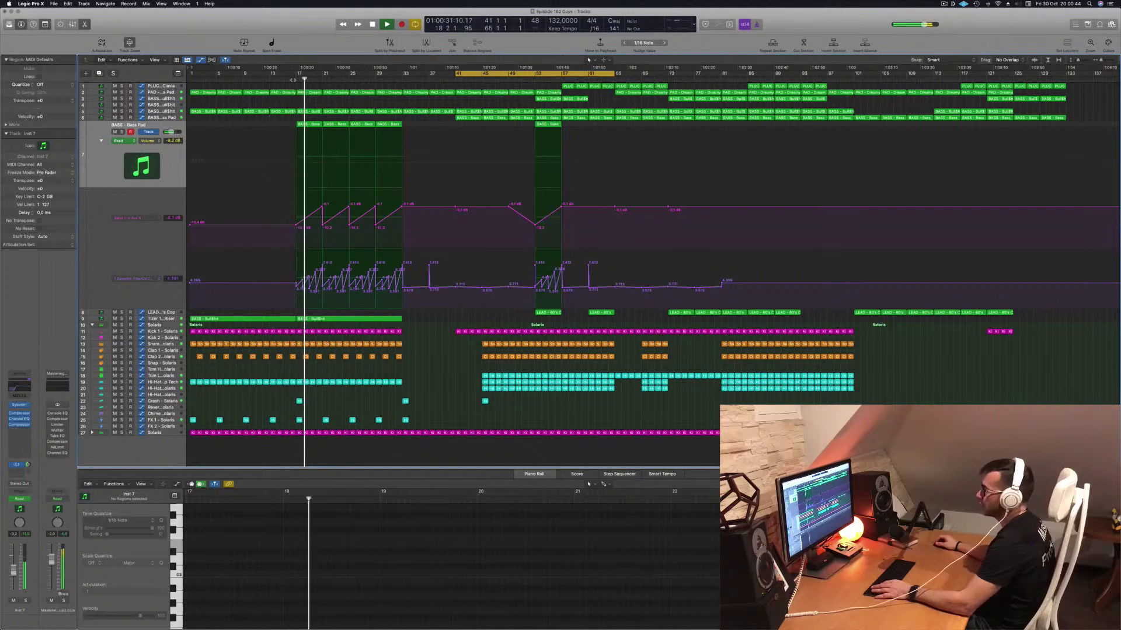
click(17, 386)
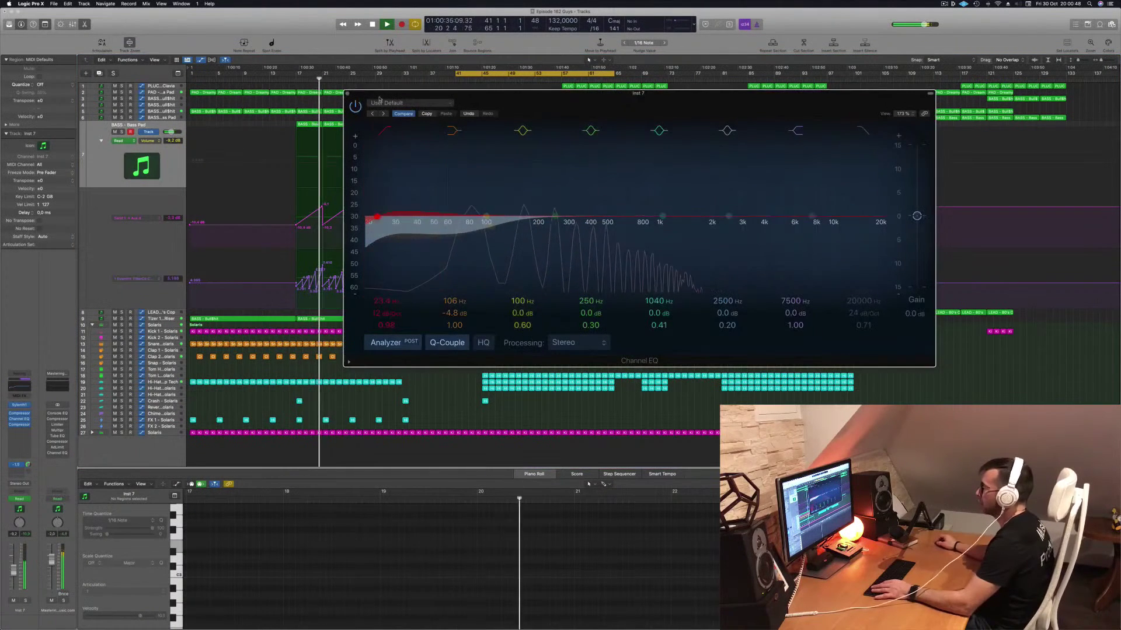
key(super+w)
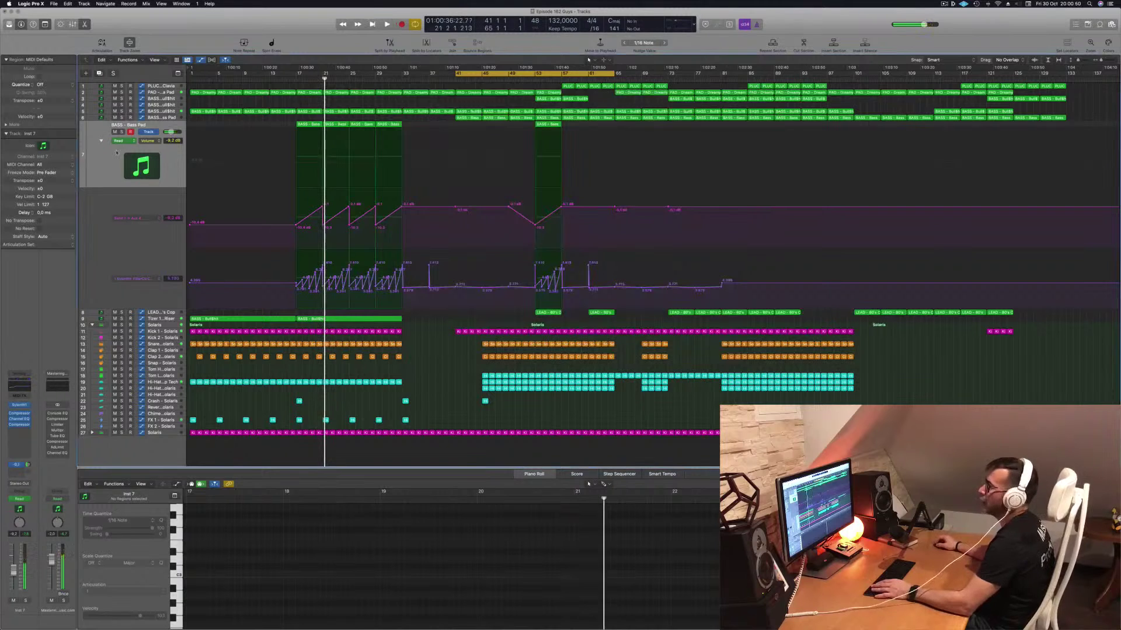
Duplicate the Bass Pad track with its settings and move the bar 53 region onto the duplicate.
click(116, 152)
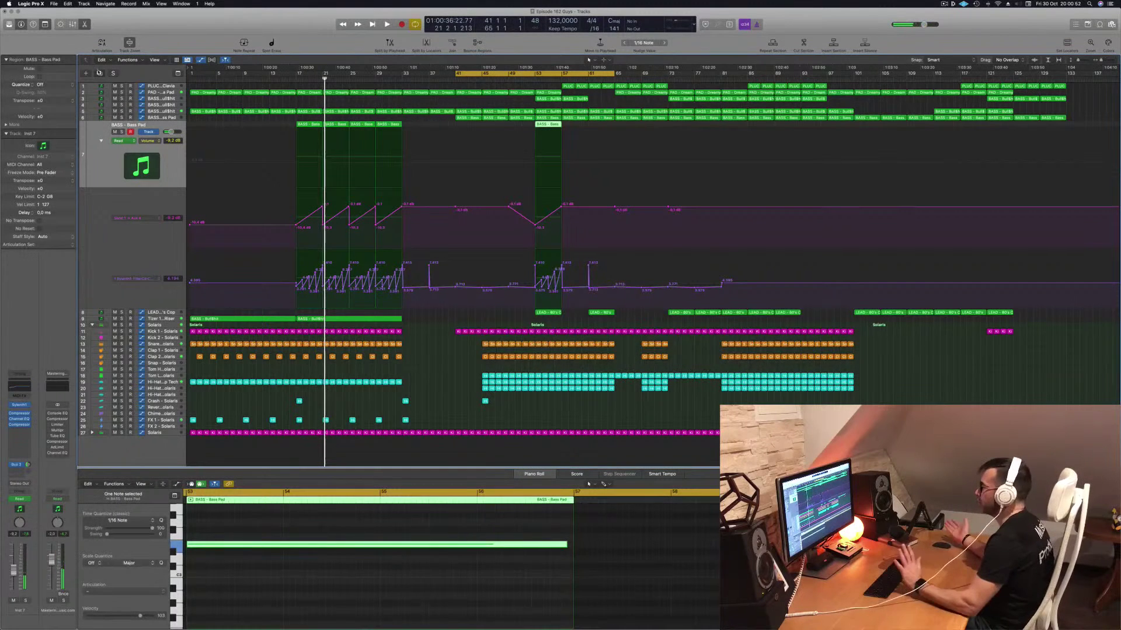
key(super+d)
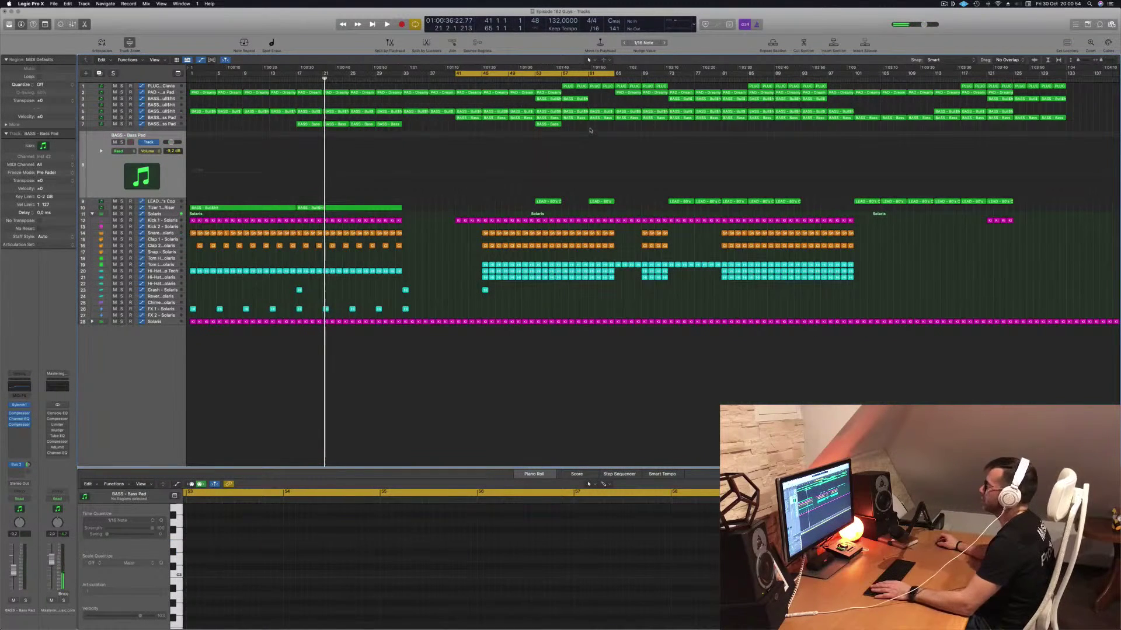
drag(552, 124, 551, 137)
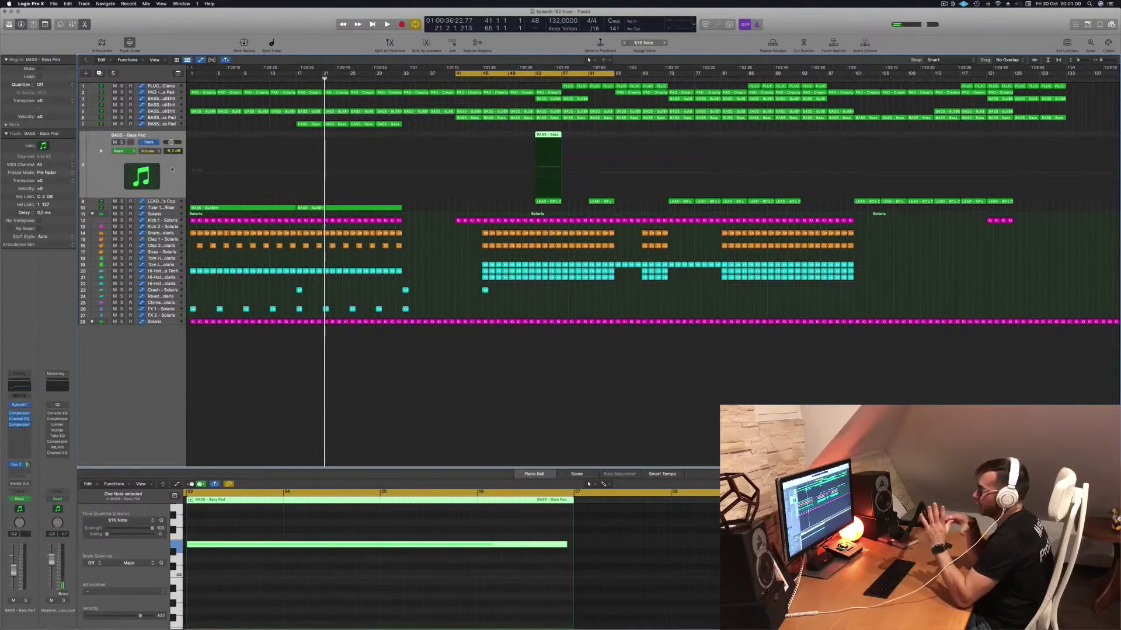
Set the low cut in the duplicated Bass Pad track's Channel EQ to 170 Hz.
click(13, 389)
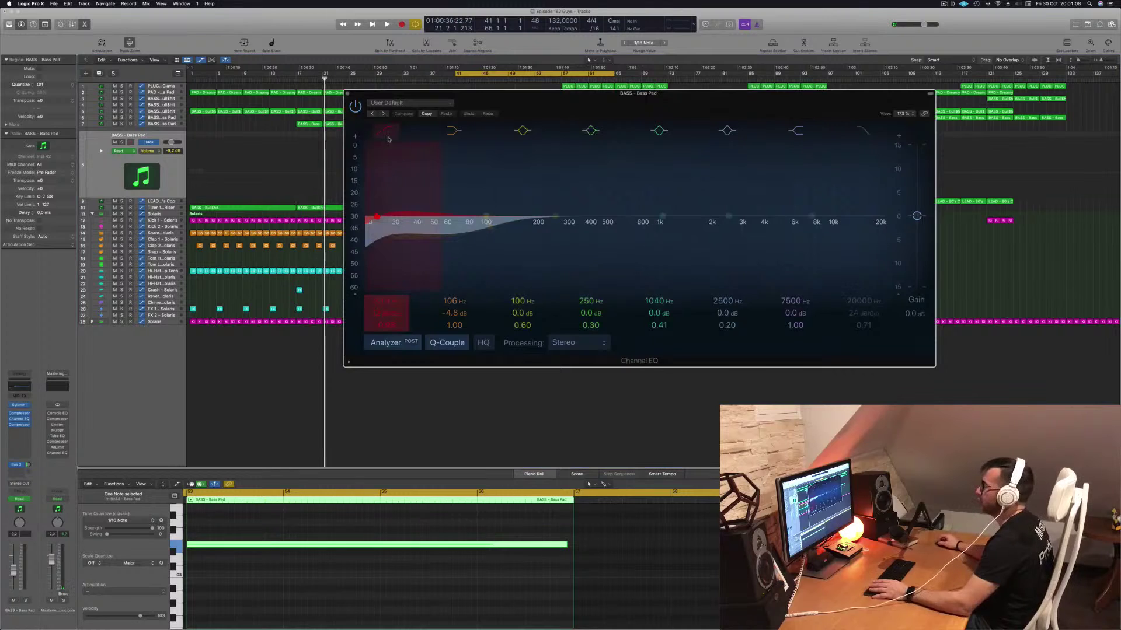
drag(385, 186, 532, 188)
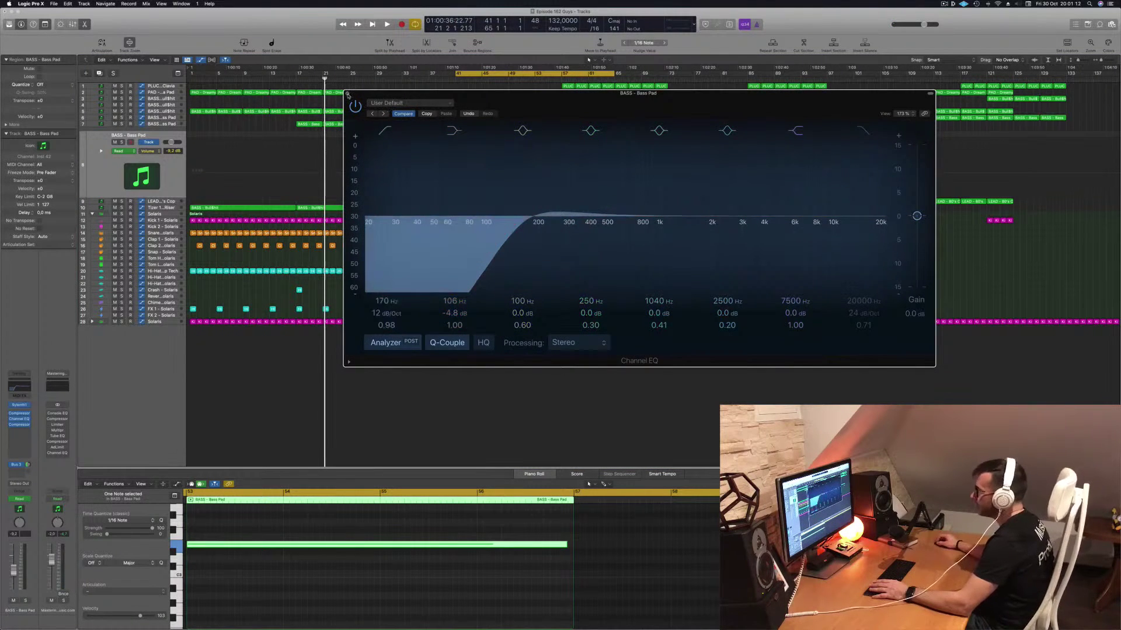
click(347, 94)
Review the duplicated Bass Pad region together with the other bass parts around bar 53 during playback.
click(552, 119)
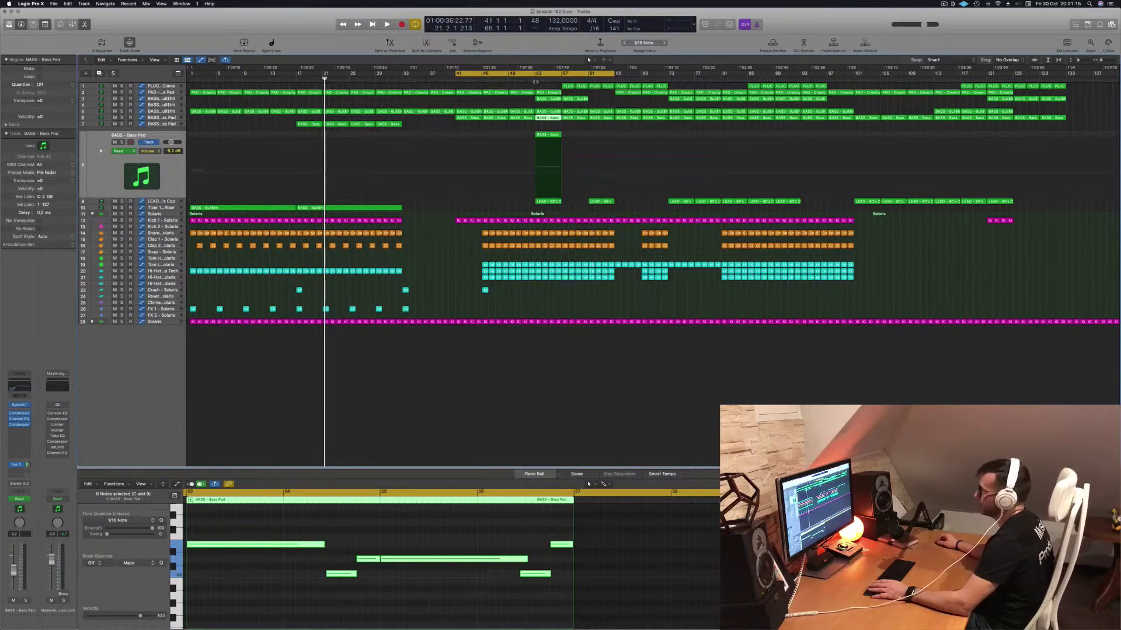
click(536, 81)
key(space)
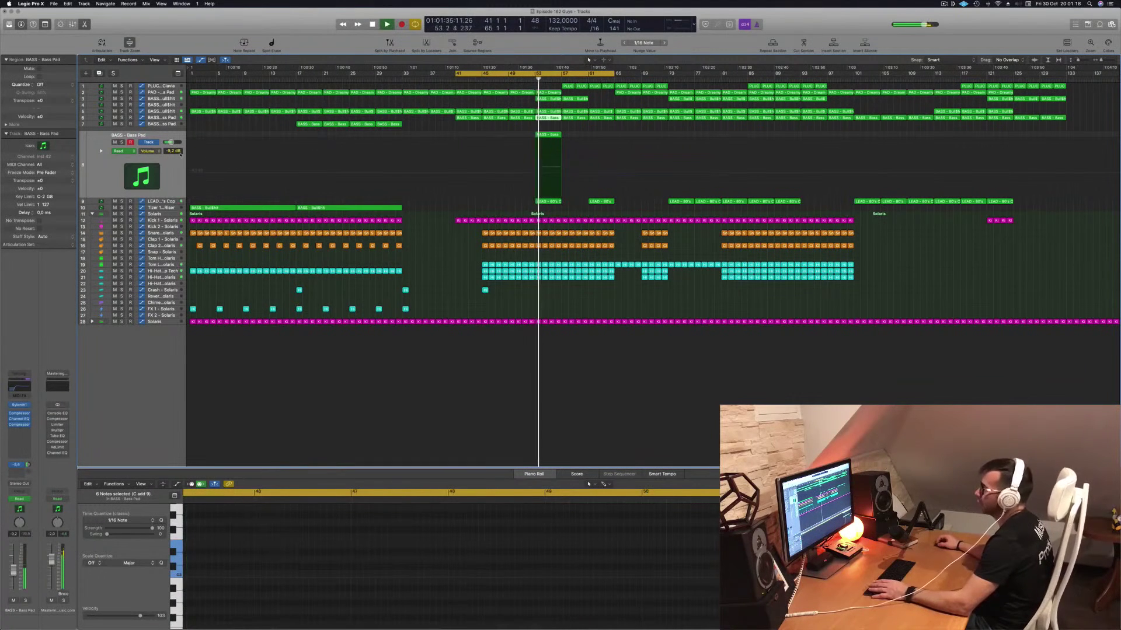
click(97, 185)
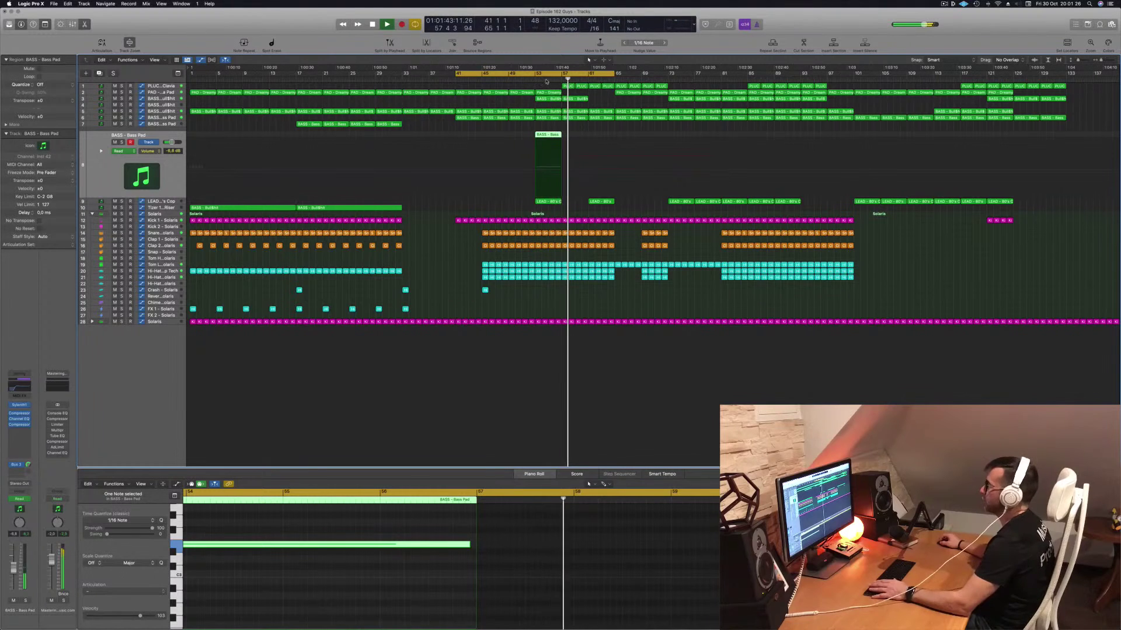
key(space)
key(space)
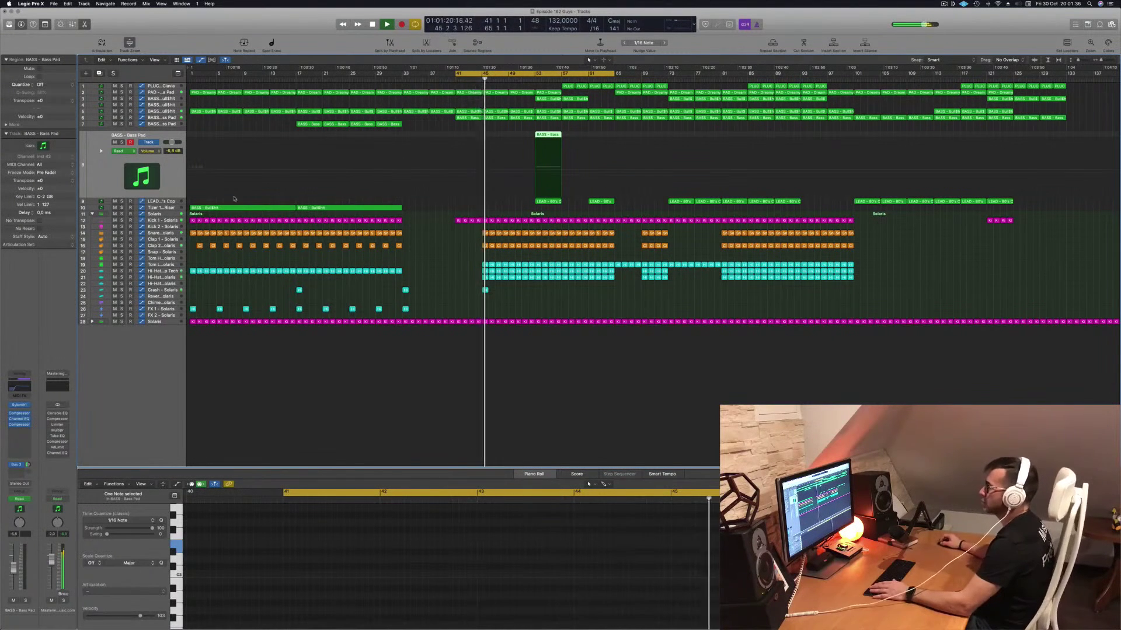
Duplicate the Tizer 10 Sub Riser track and copy the riser region from bar 17 to bar 41 on the duplicate.
click(161, 208)
key(space)
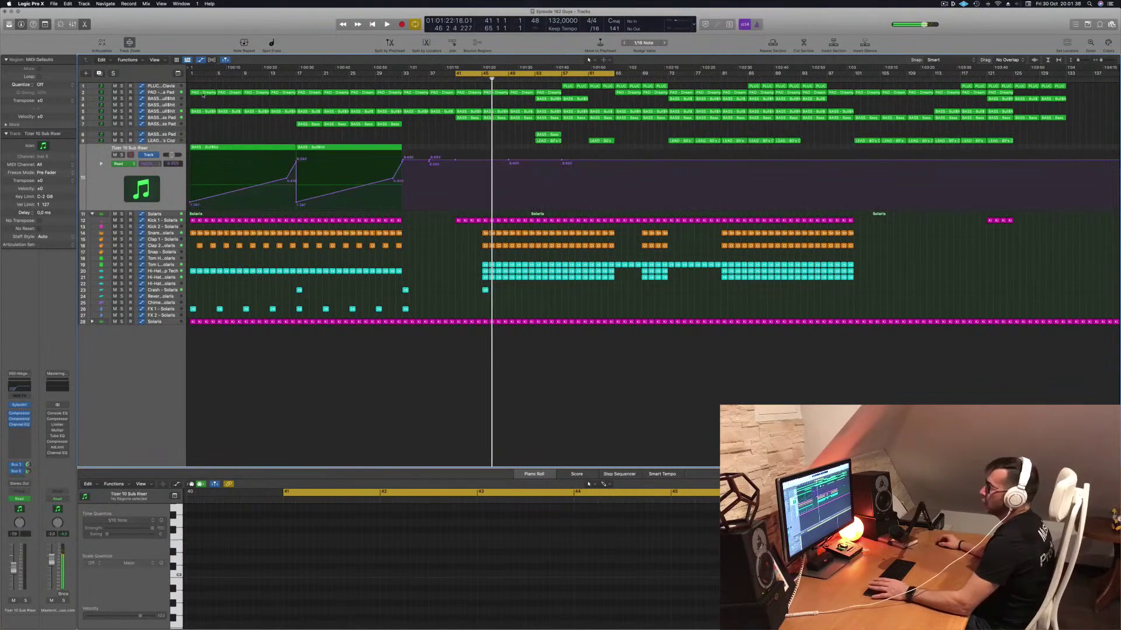
key(super+d)
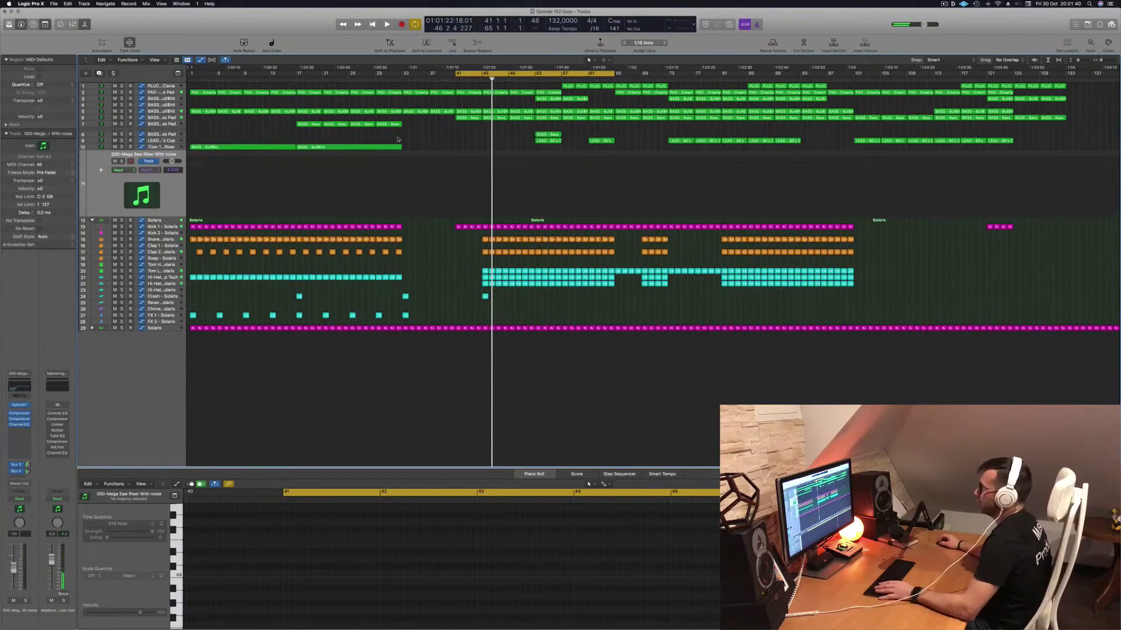
drag(378, 148, 508, 167)
key(space)
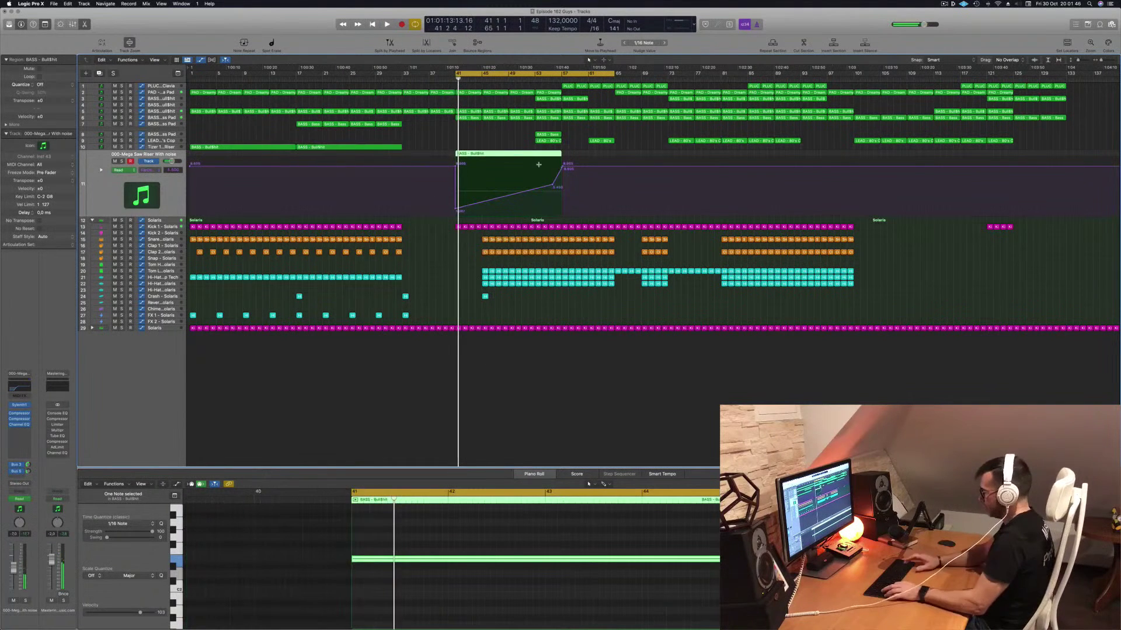
Delete the automation on the duplicated riser track, reselect its bar 41 region and start playback.
key(ctrl+super+BackSpace)
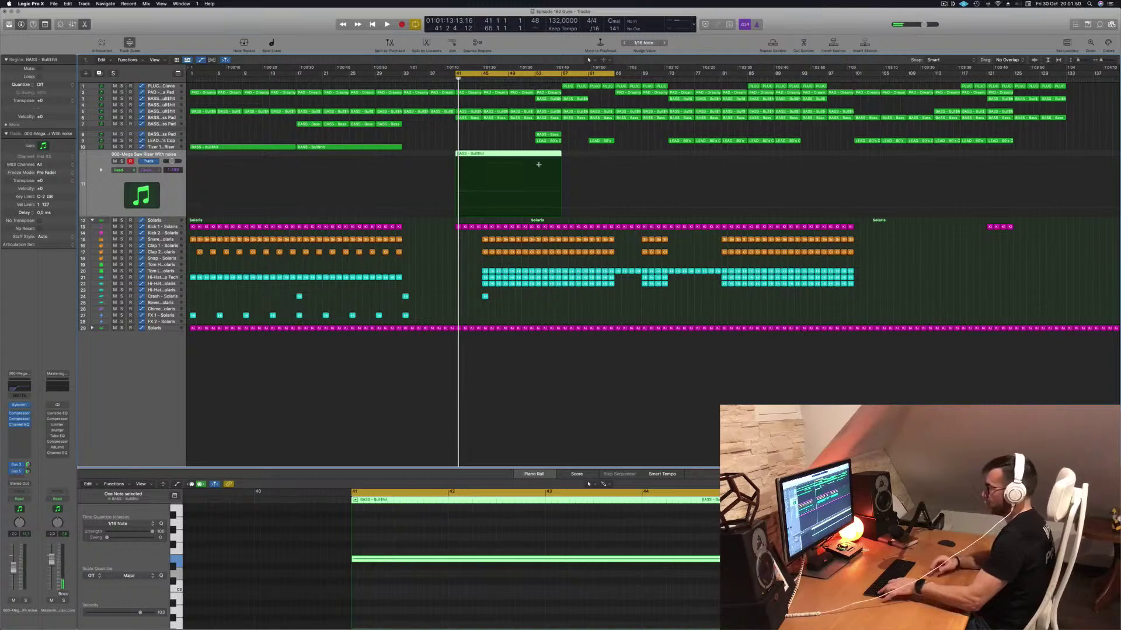
key(super+z)
key(shift+super+z)
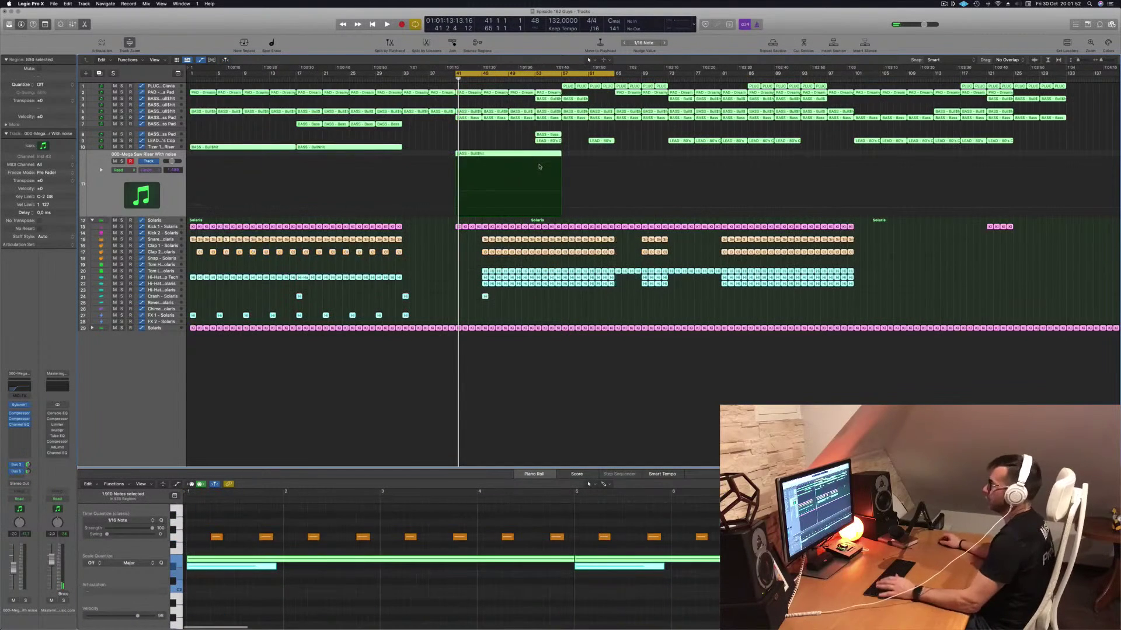
click(489, 133)
click(485, 154)
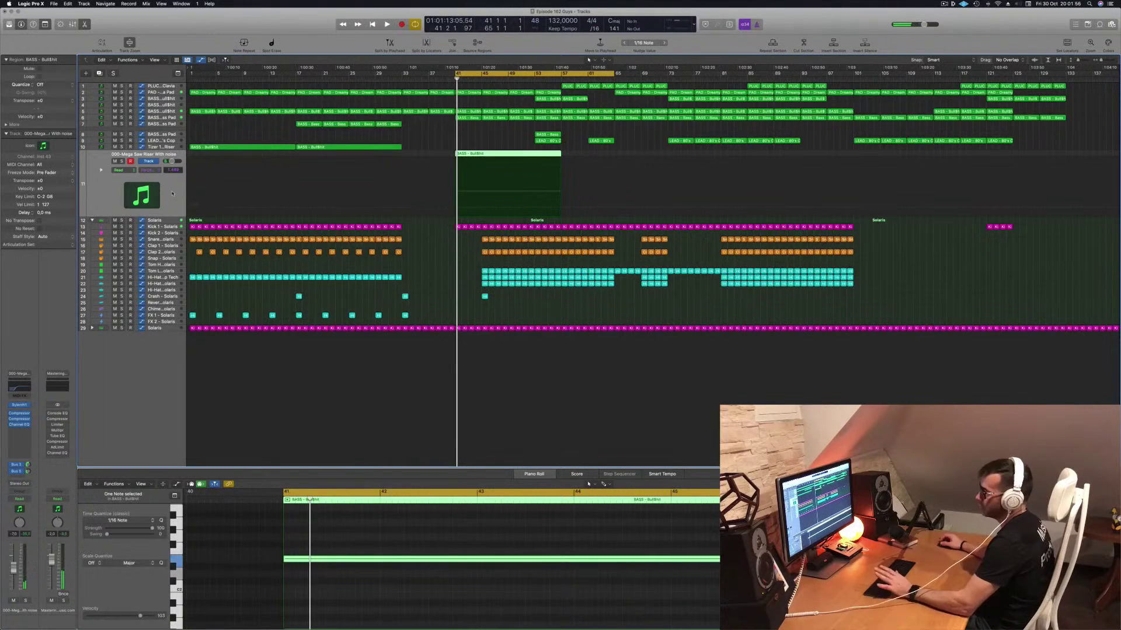
key(space)
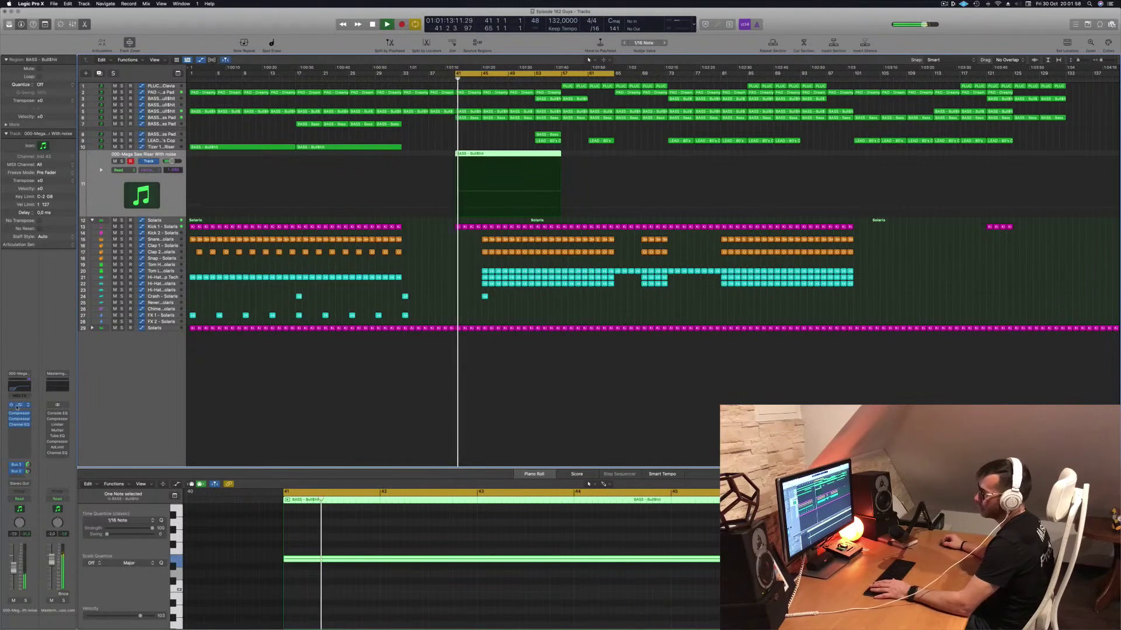
Load the Rizer 2 Winds preset in the duplicated riser track's Sylenth1 and move the plug-in window aside.
click(20, 404)
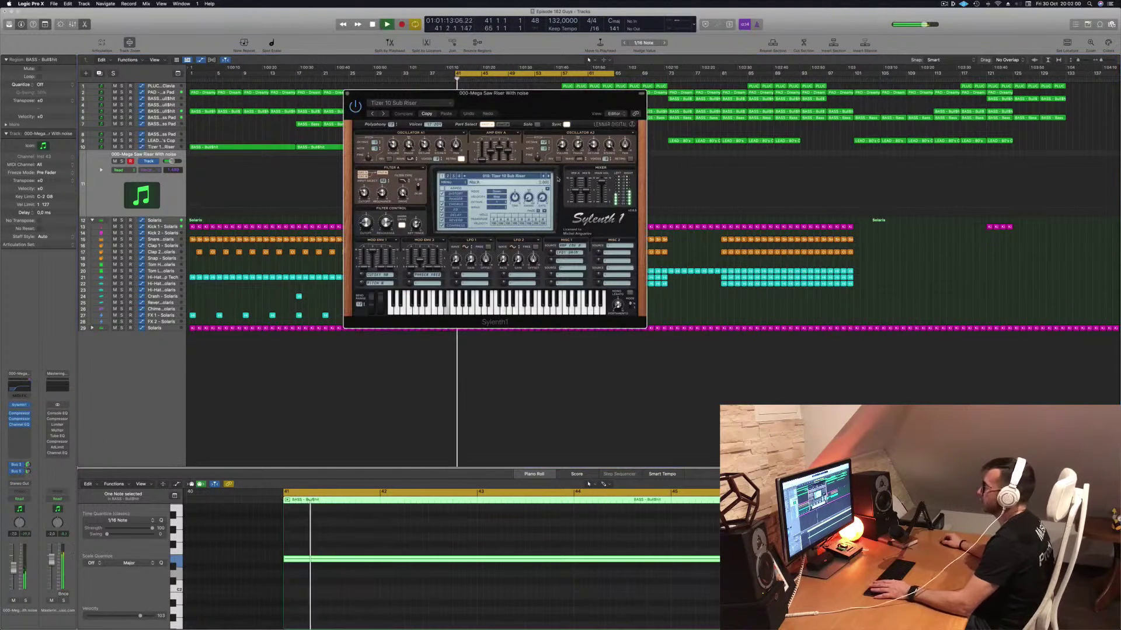
click(518, 176)
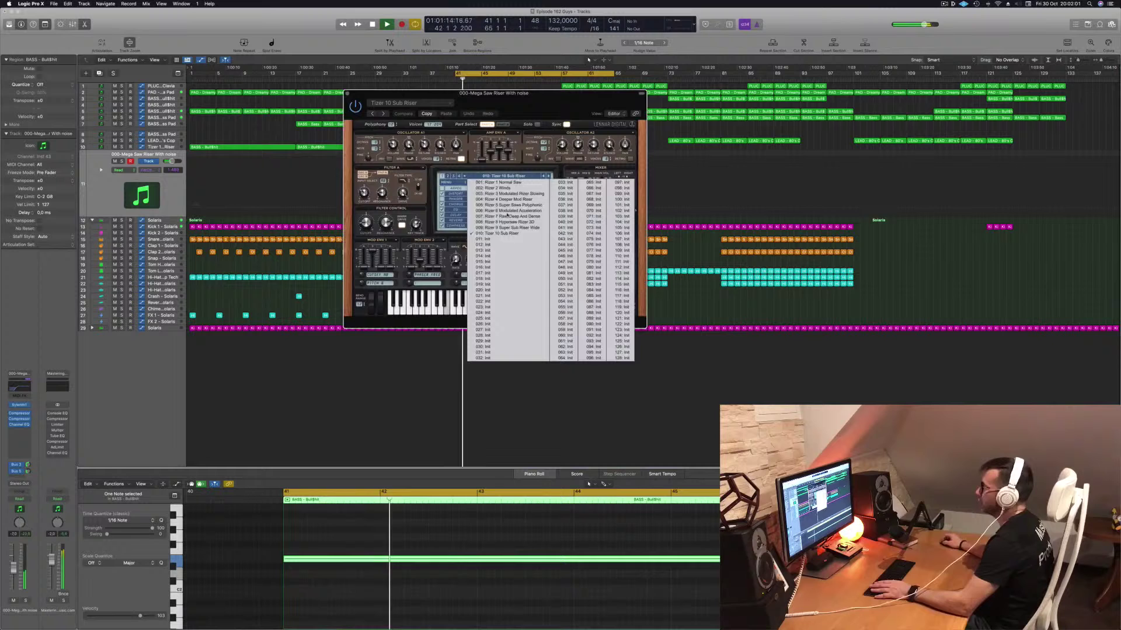
click(509, 187)
key(space)
key(space)
drag(496, 94, 571, 99)
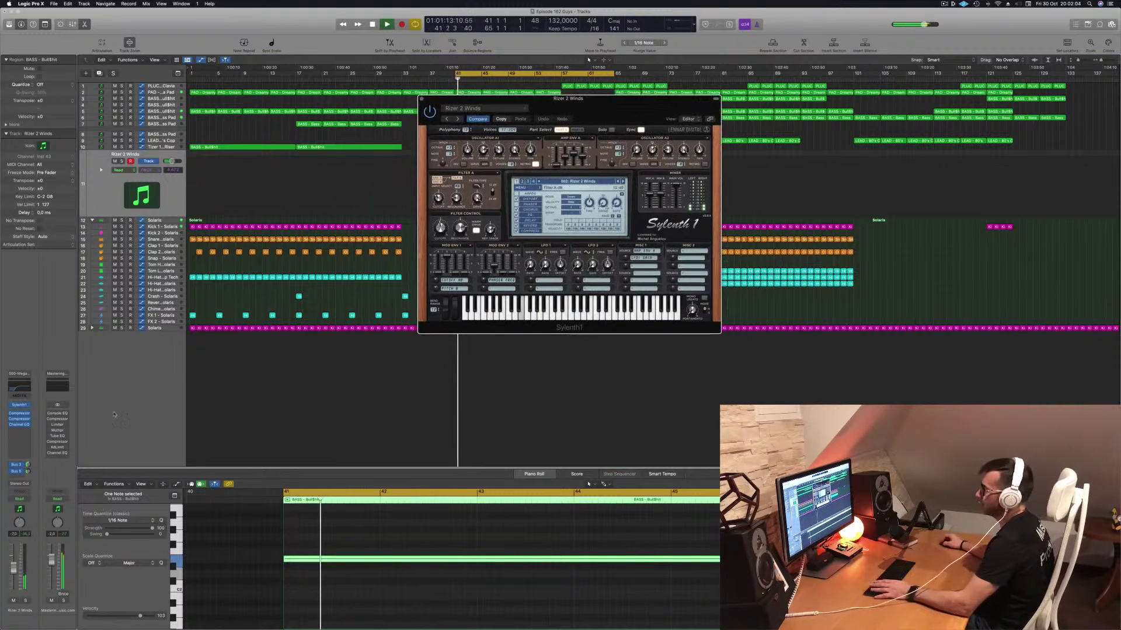
Move the sustained note in the Rizer 2 Winds region at bar 41 away from its current pitch and audition it.
key(space)
key(space)
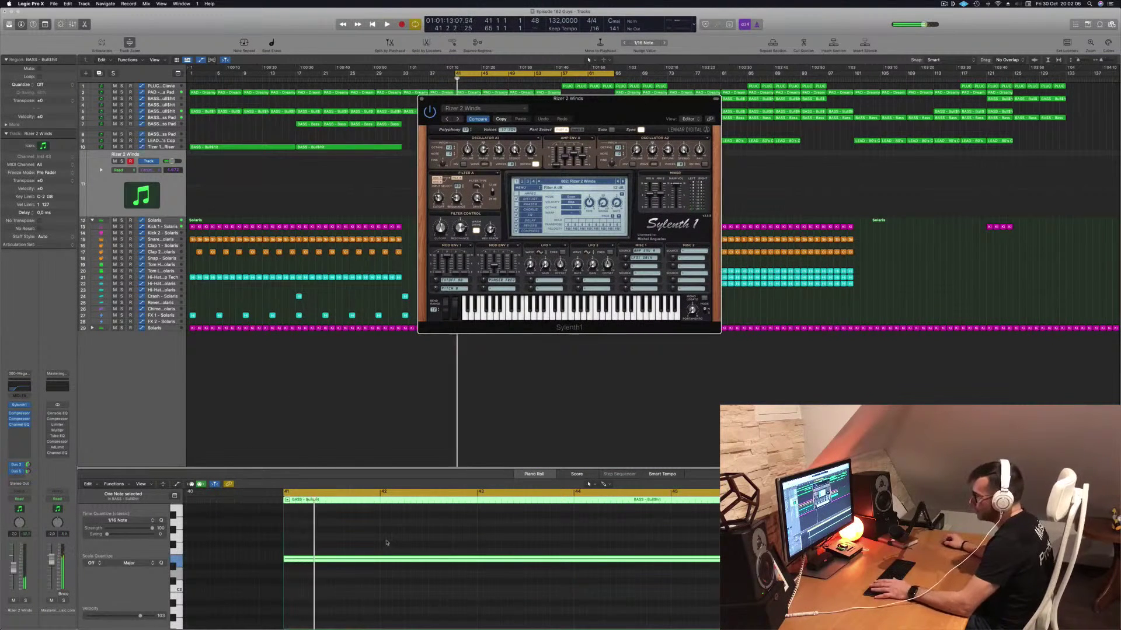
click(393, 572)
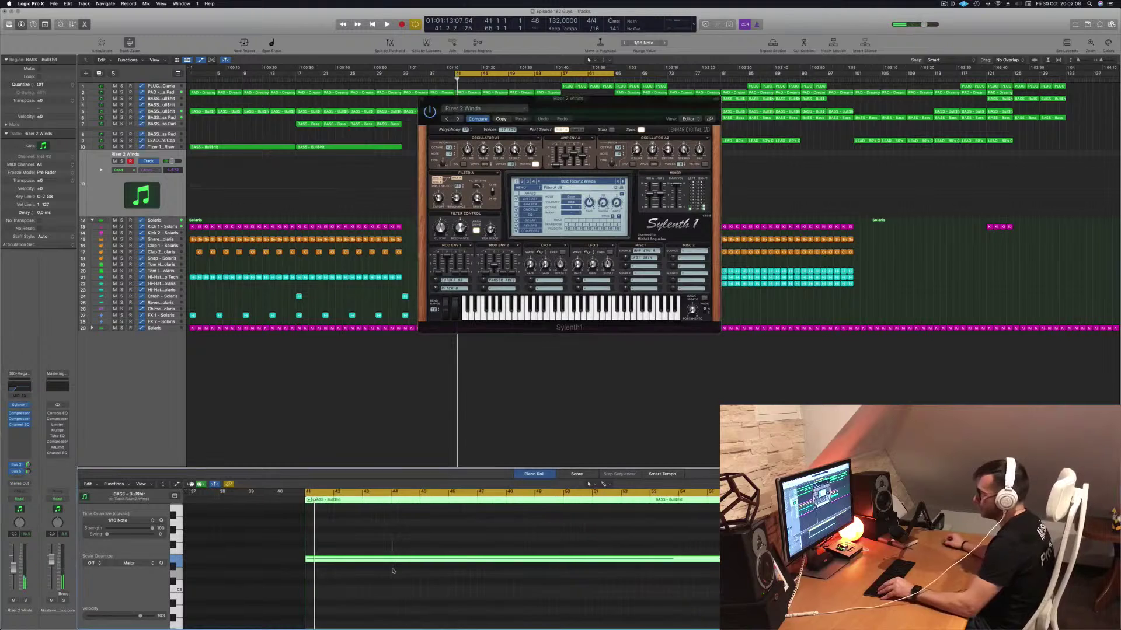
key(Delete)
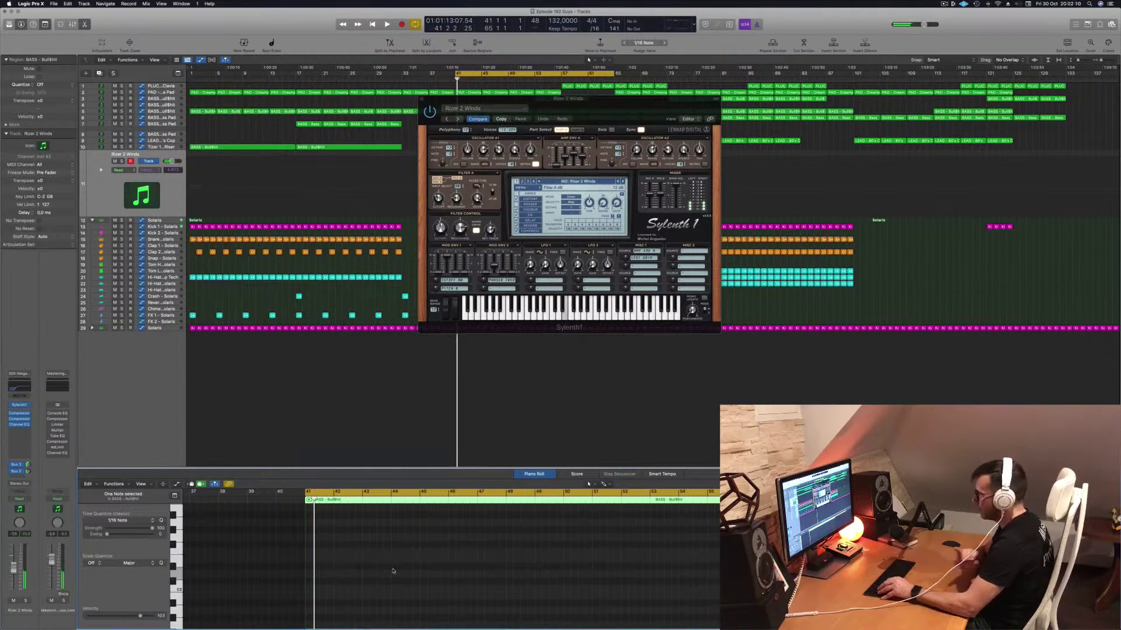
key(space)
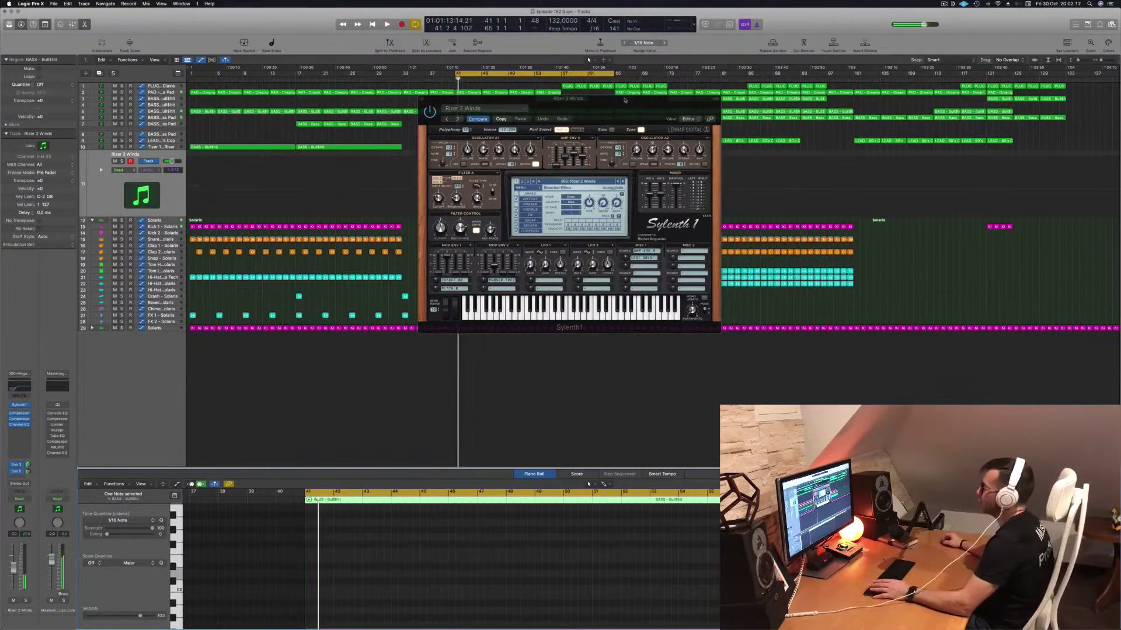
Play the Rizer 2 Winds riser from bar 41 and reposition its Sylenth1 window to uncover the region.
drag(624, 100, 802, 130)
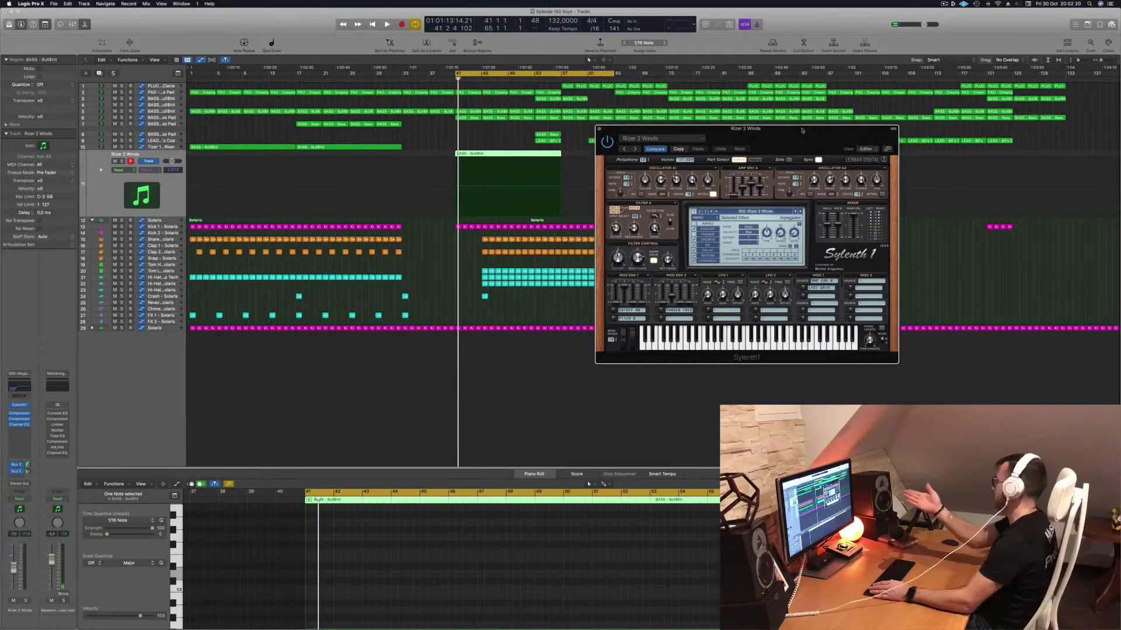
drag(802, 131, 714, 164)
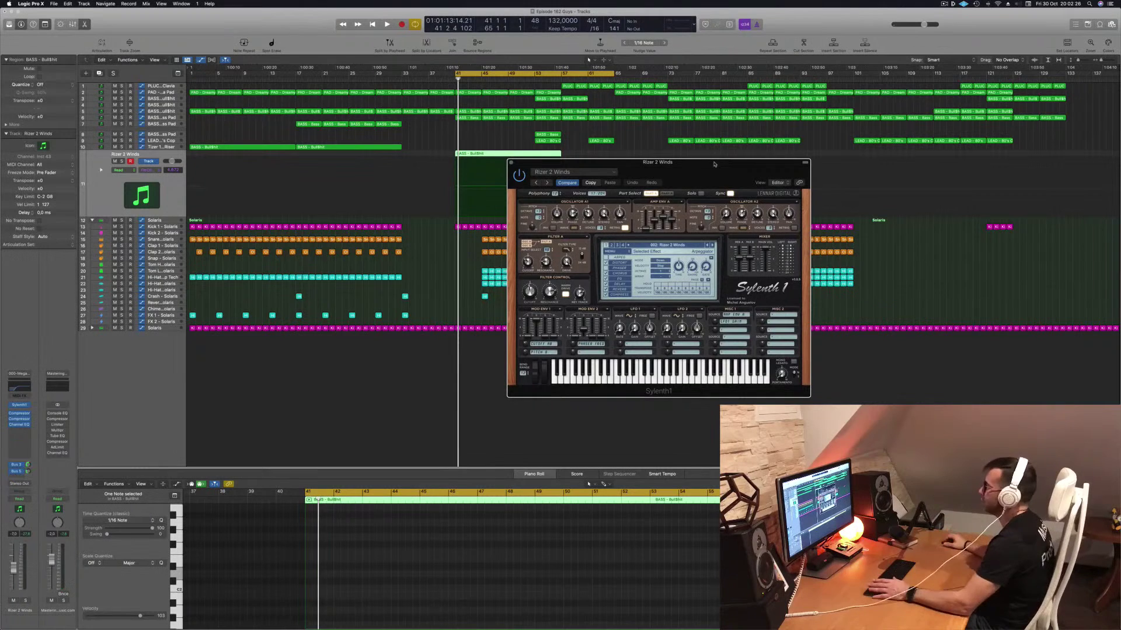
key(space)
drag(715, 164, 672, 155)
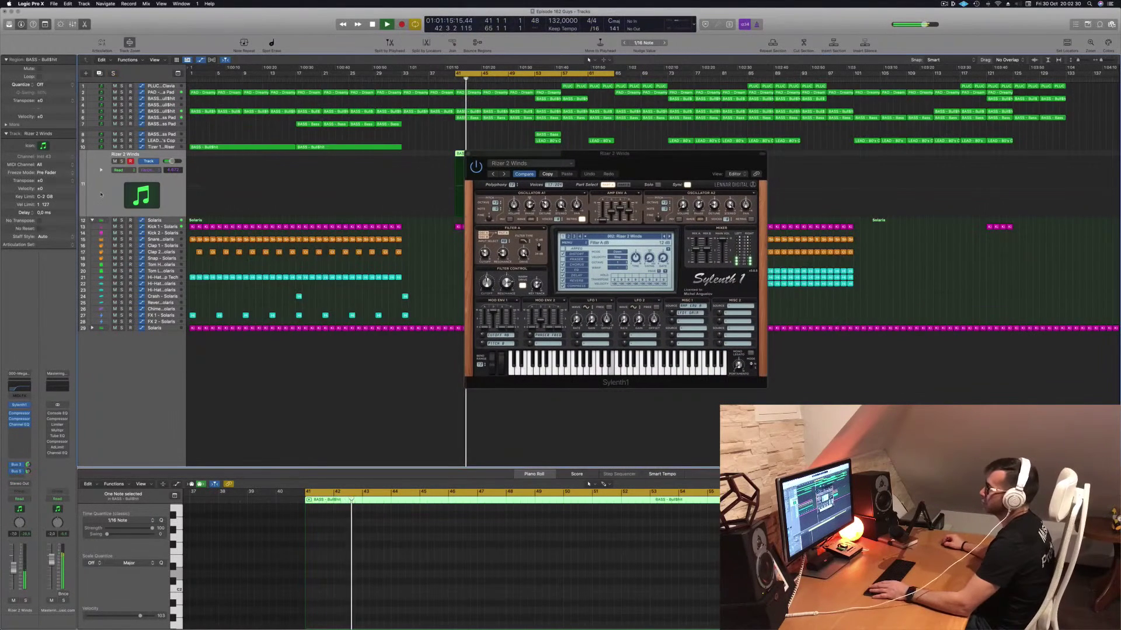
drag(576, 163, 635, 170)
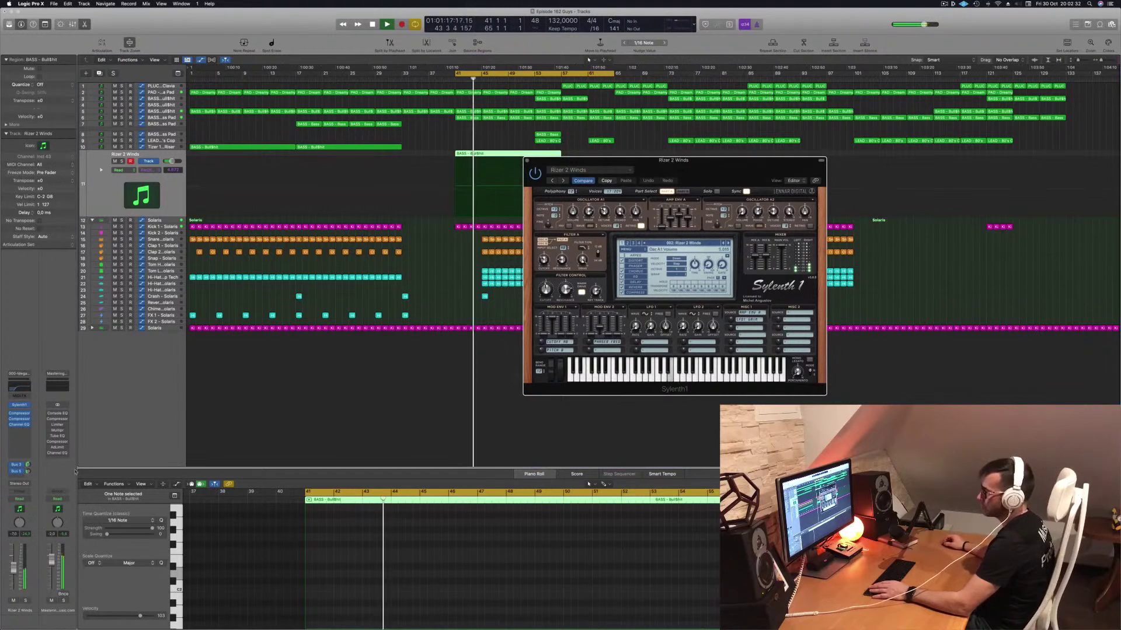
Adjust the bus send and channel volume of the Rizer 2 Winds track, checking it briefly in solo.
click(28, 465)
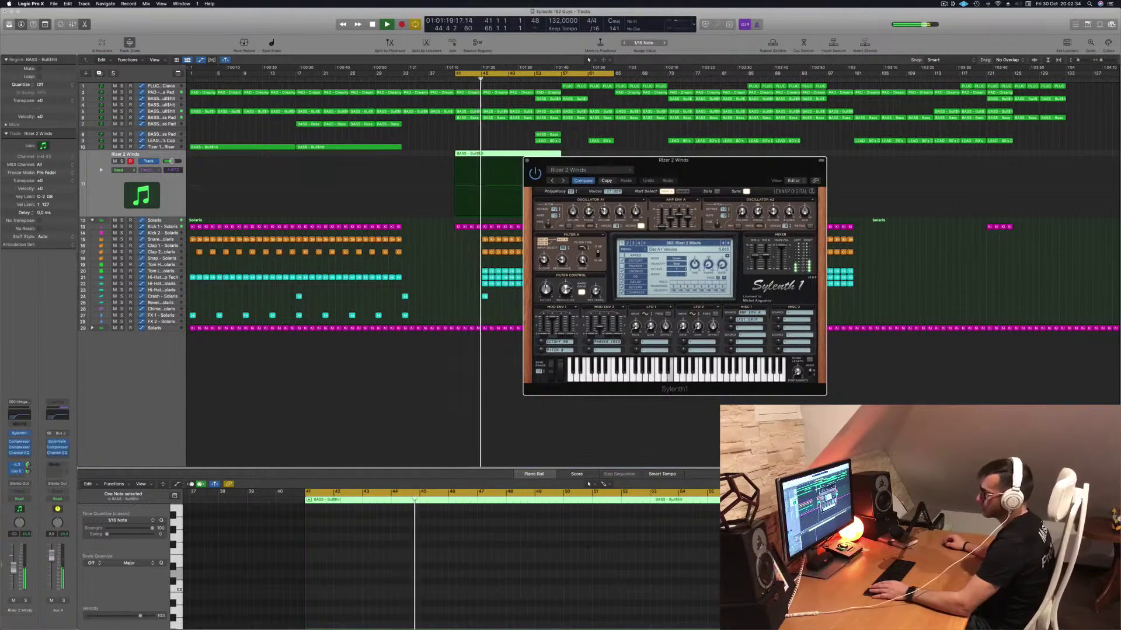
drag(13, 568, 14, 567)
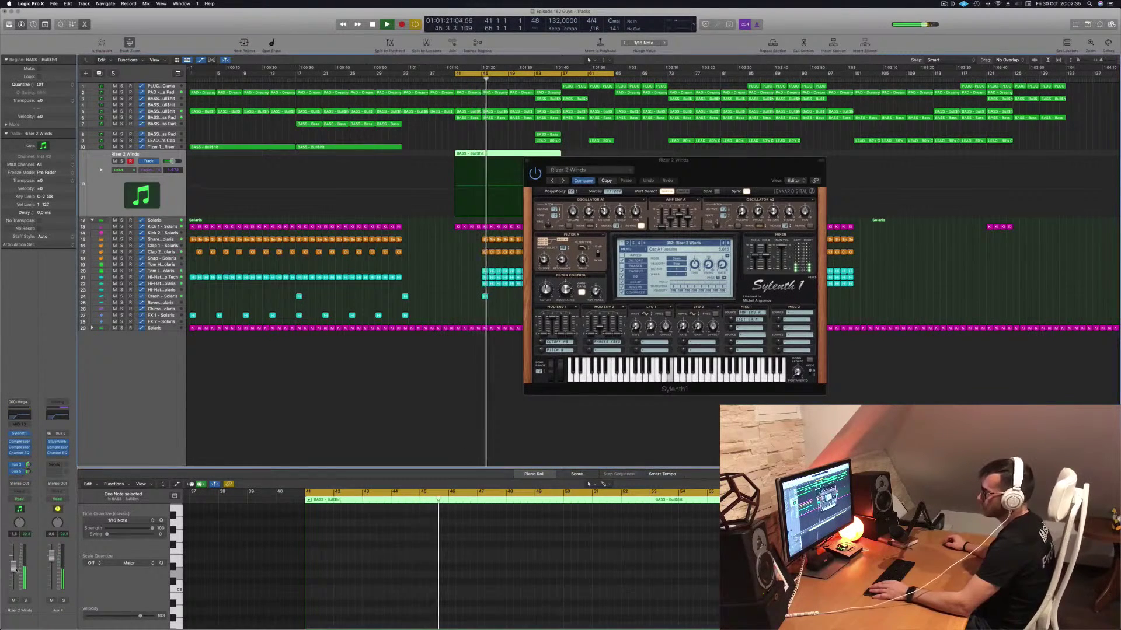
click(26, 600)
click(25, 600)
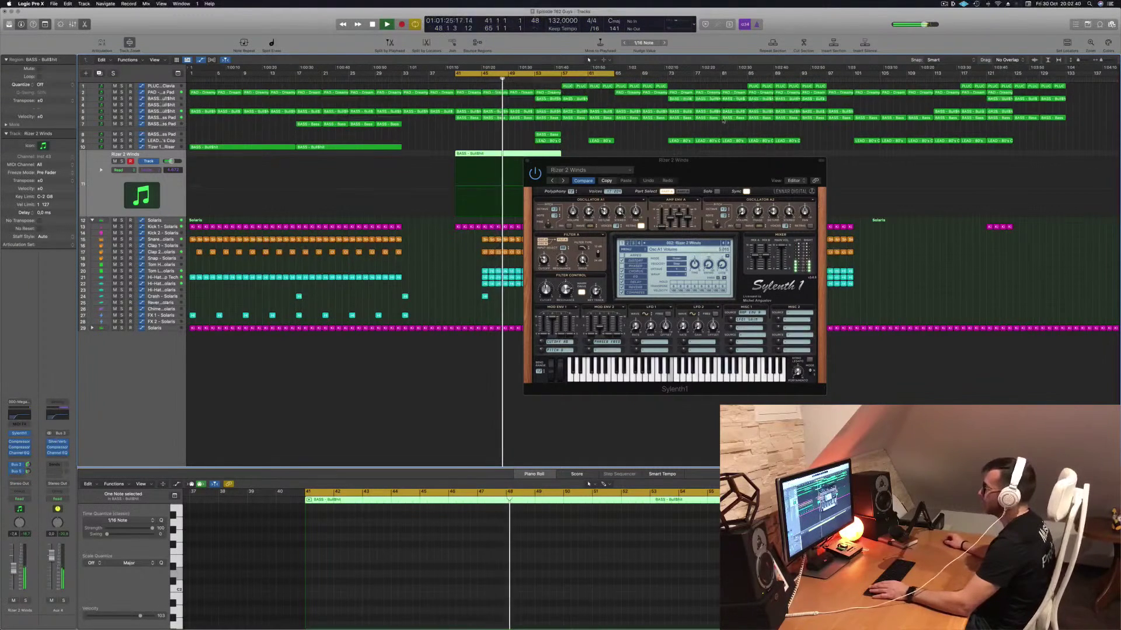
drag(738, 183, 826, 229)
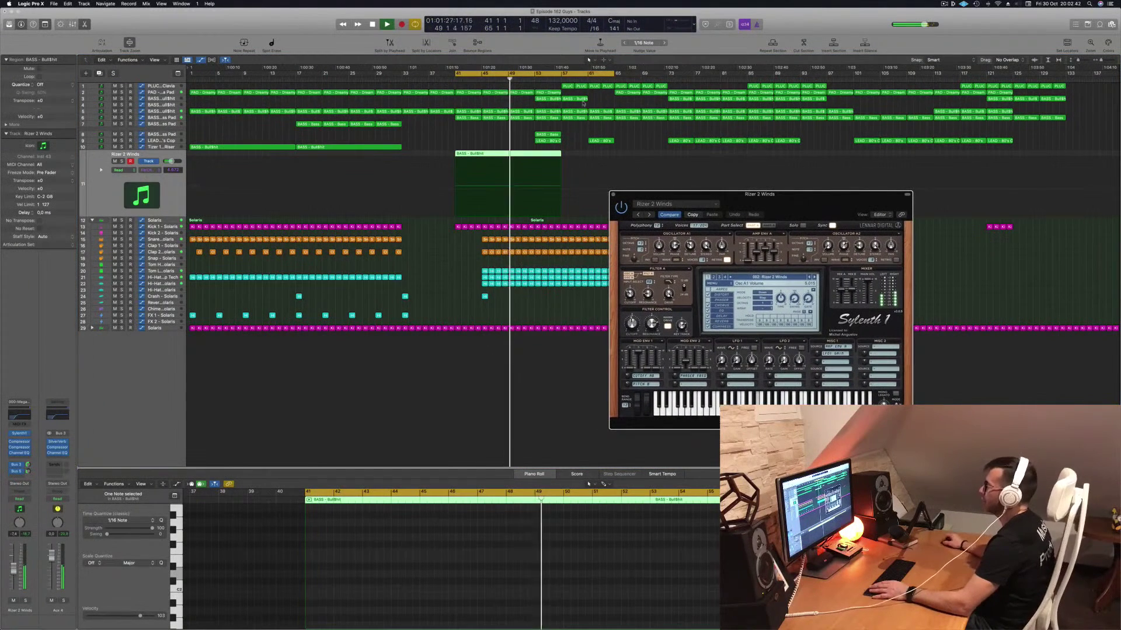
Draw rising cutoff automation on the Rizer 2 Winds track from bar 41 to 57 with a dip at bar 49, and check it in solo.
click(455, 191)
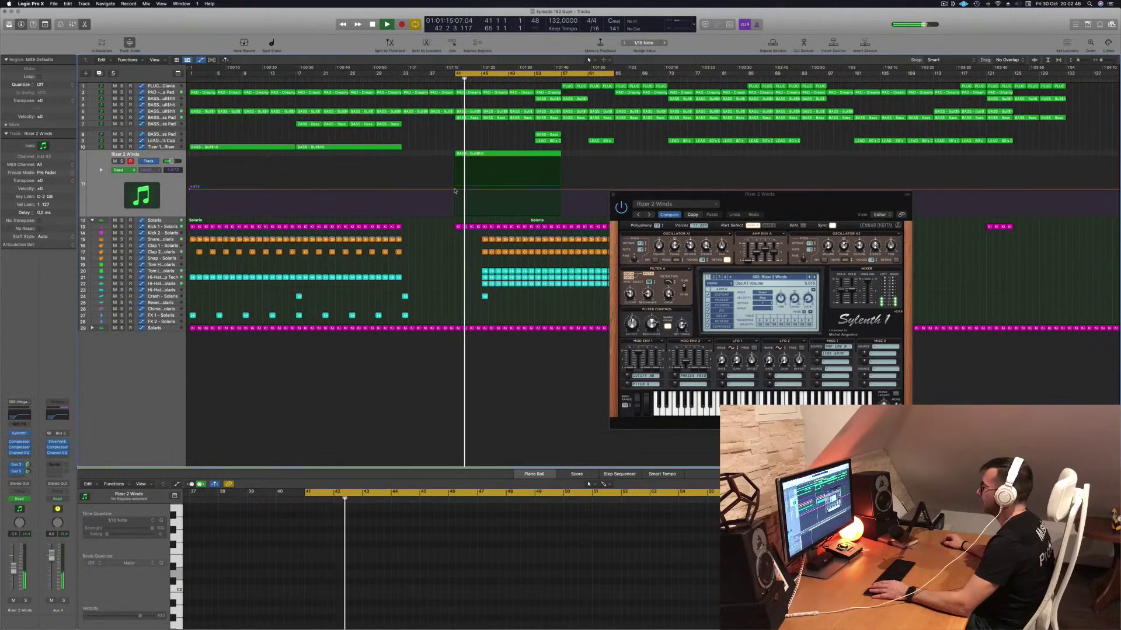
drag(509, 192, 561, 168)
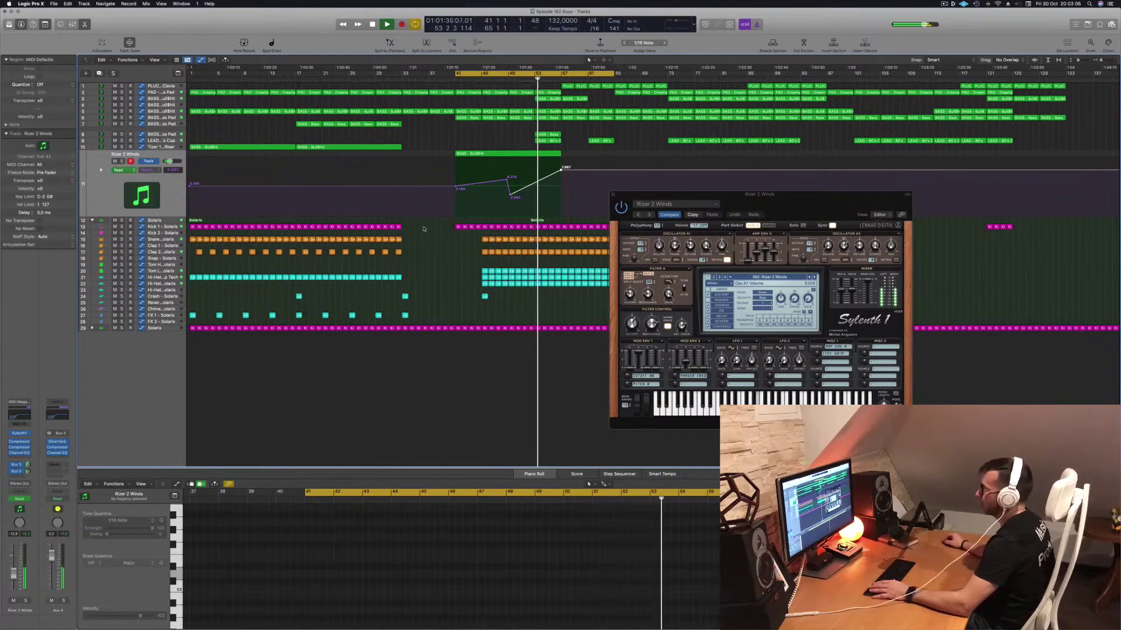
drag(561, 167, 561, 160)
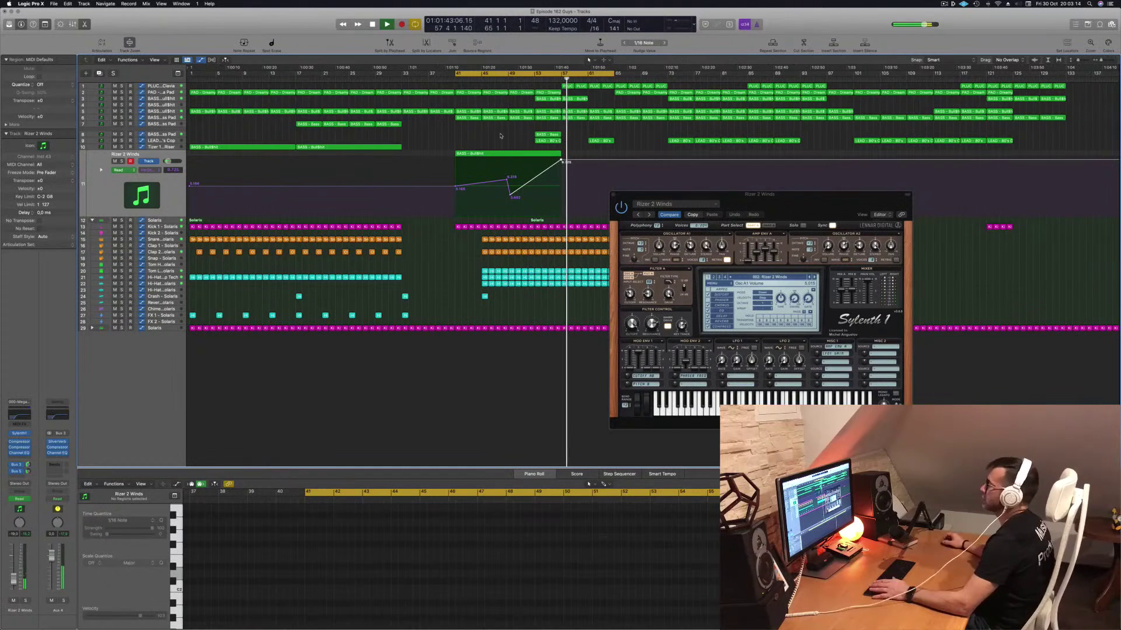
key(Return)
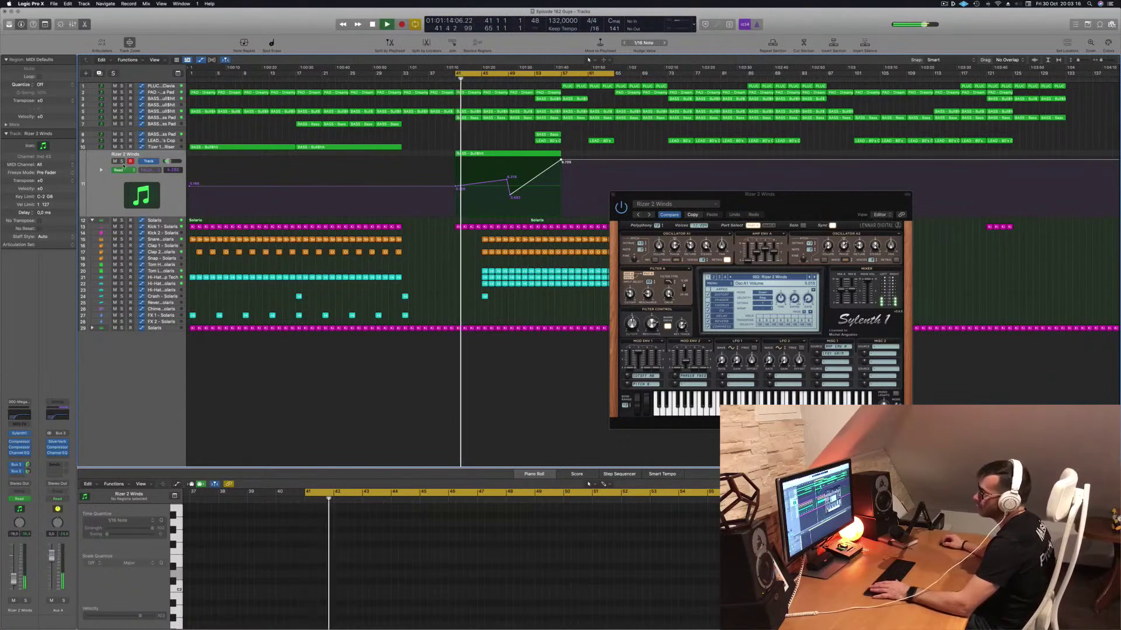
click(122, 161)
click(121, 161)
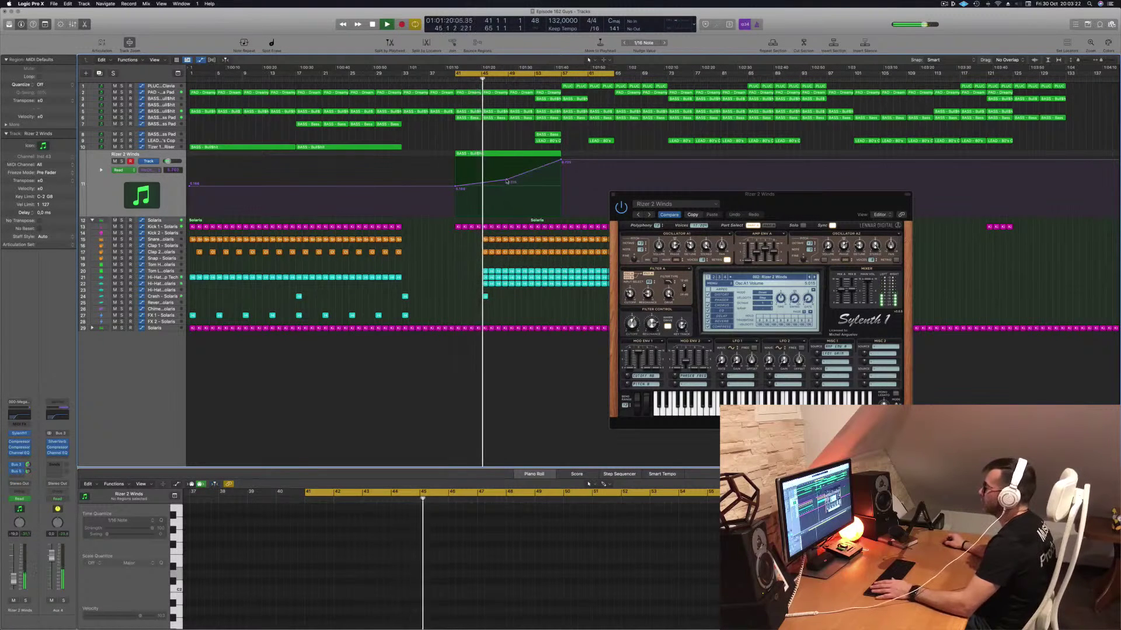
Reshape the riser's cutoff automation into one climb from bar 41 that steepens just before bar 57, and close the Sylenth1 window.
key(super+z)
key(super+z)
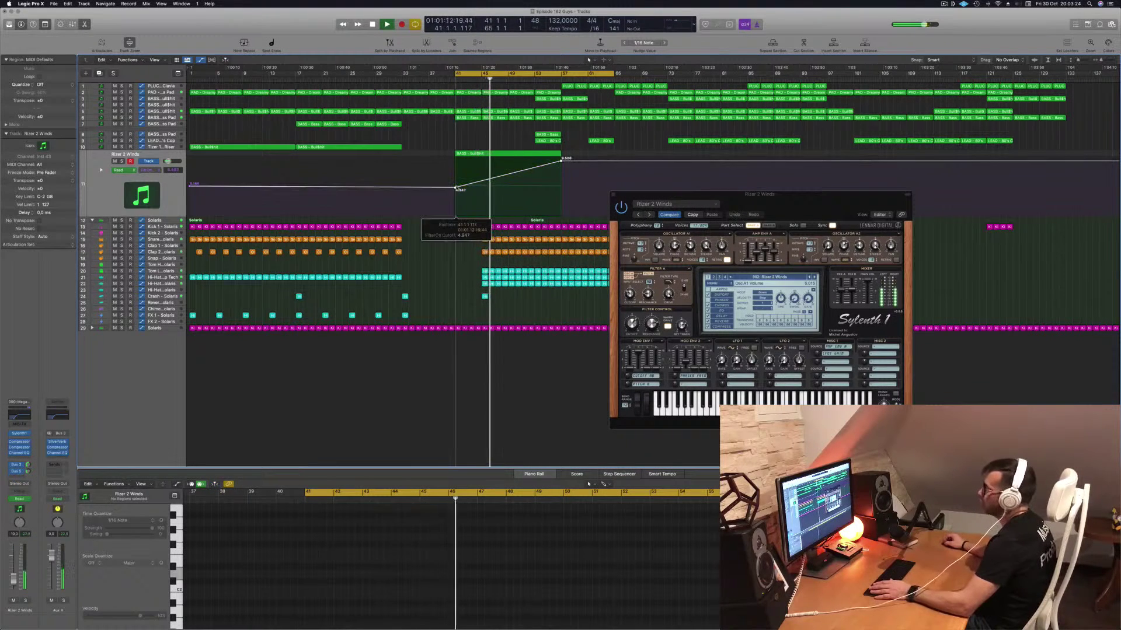
drag(453, 190, 454, 188)
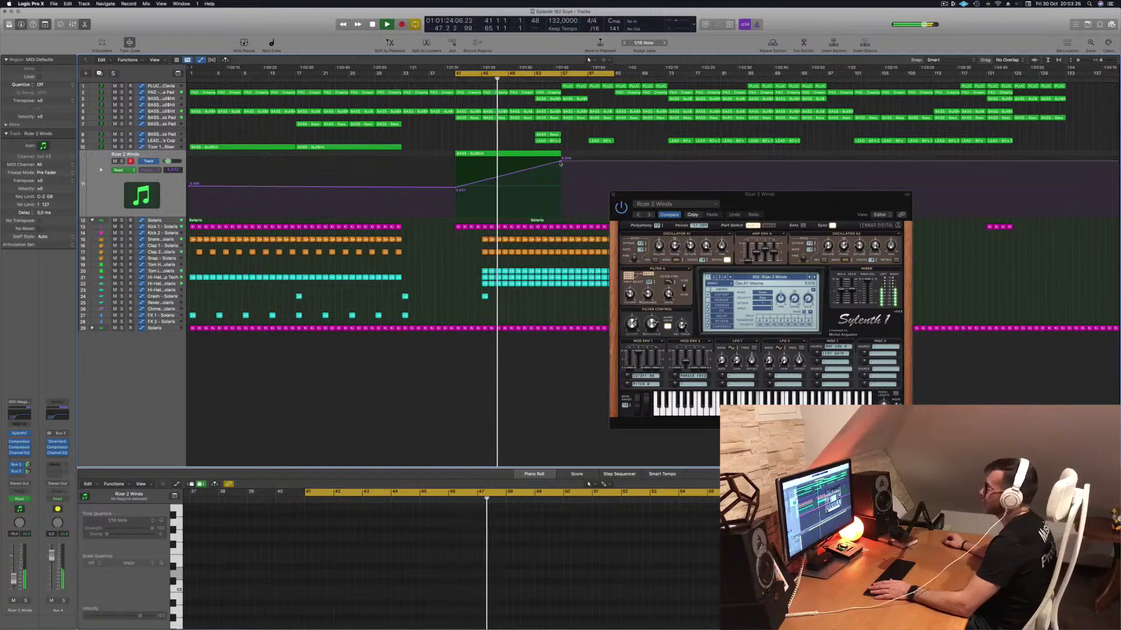
mouse_move(555, 164)
mouse_down()
mouse_move(554, 174)
mouse_move(564, 166)
mouse_up()
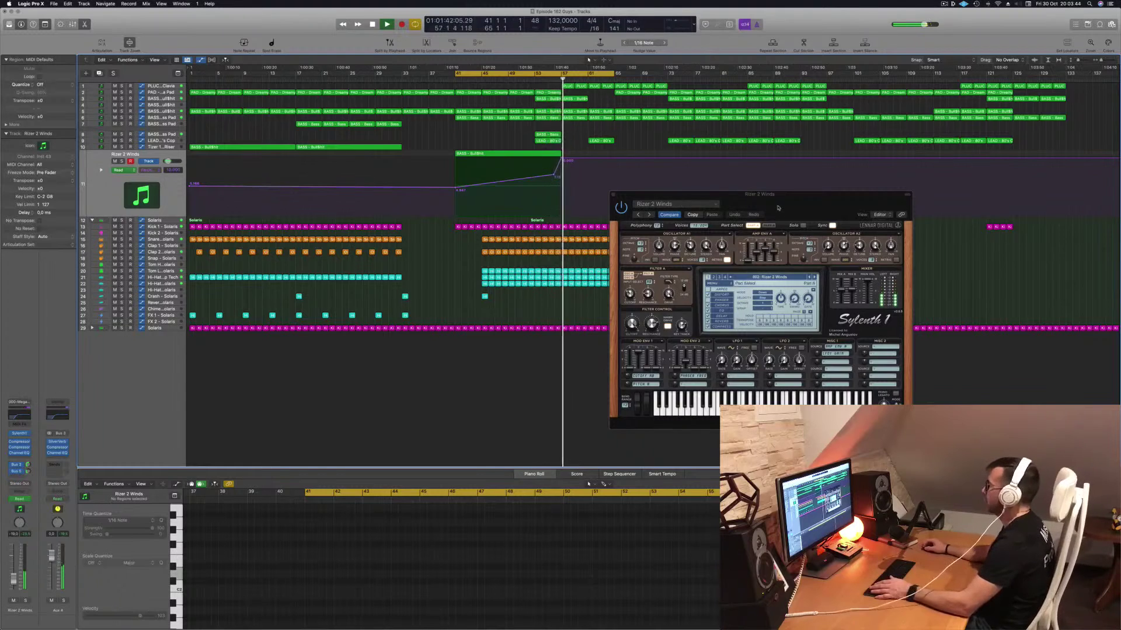
drag(777, 207, 545, 198)
click(559, 198)
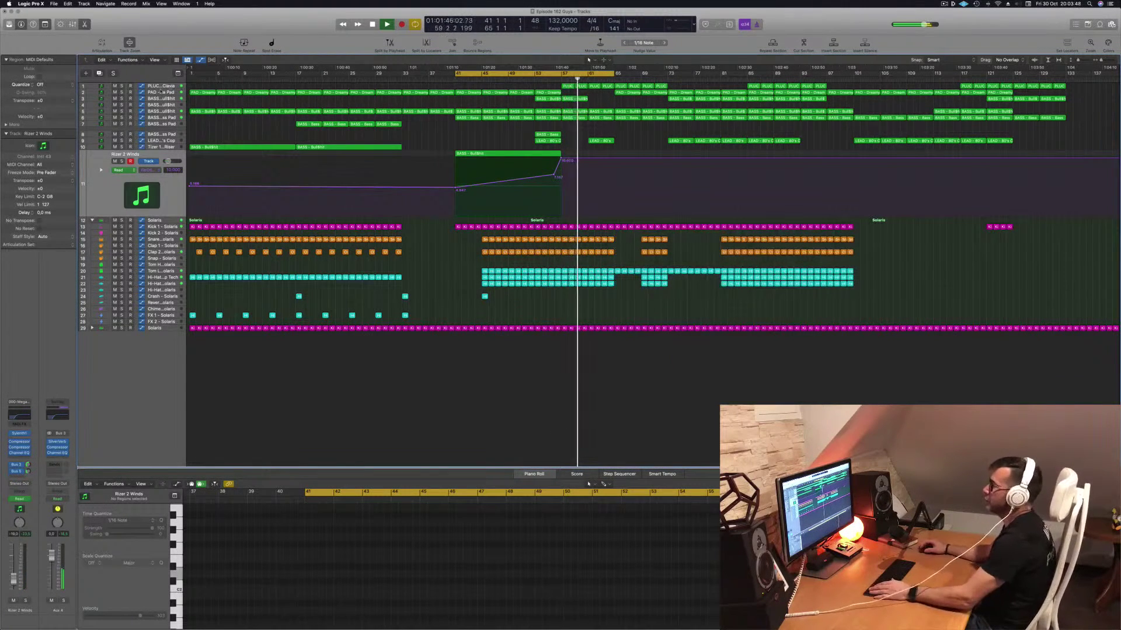
Move the cycle range to bars 57–81 and delete the BASS - BuiltBrit region at bar 57 on the third track.
click(160, 88)
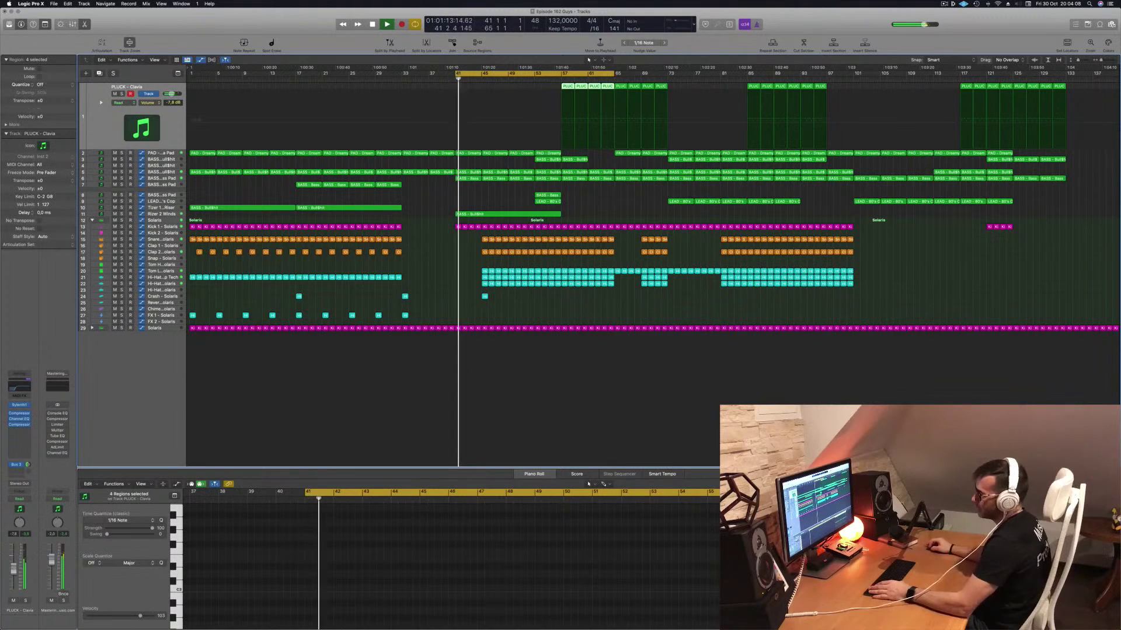
click(555, 79)
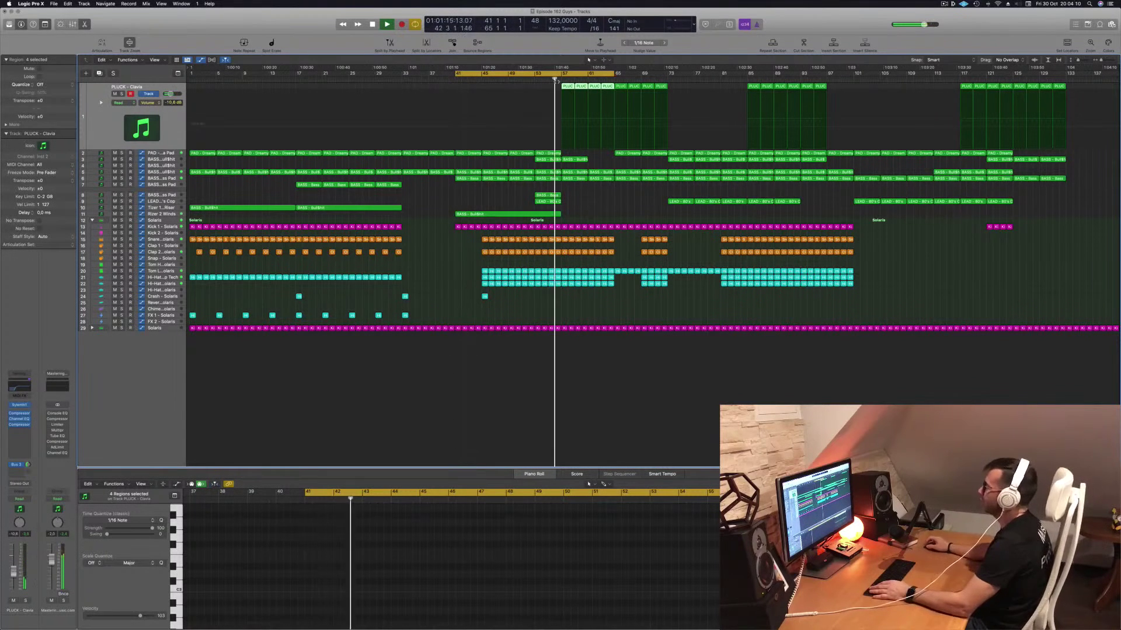
drag(604, 74, 703, 75)
click(584, 160)
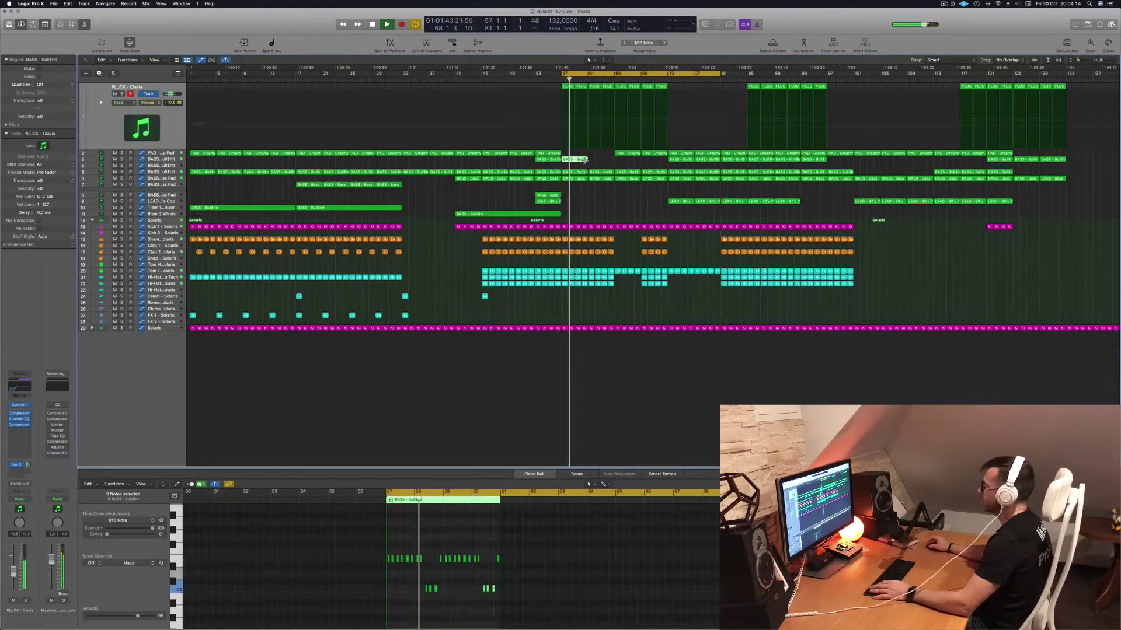
key(Delete)
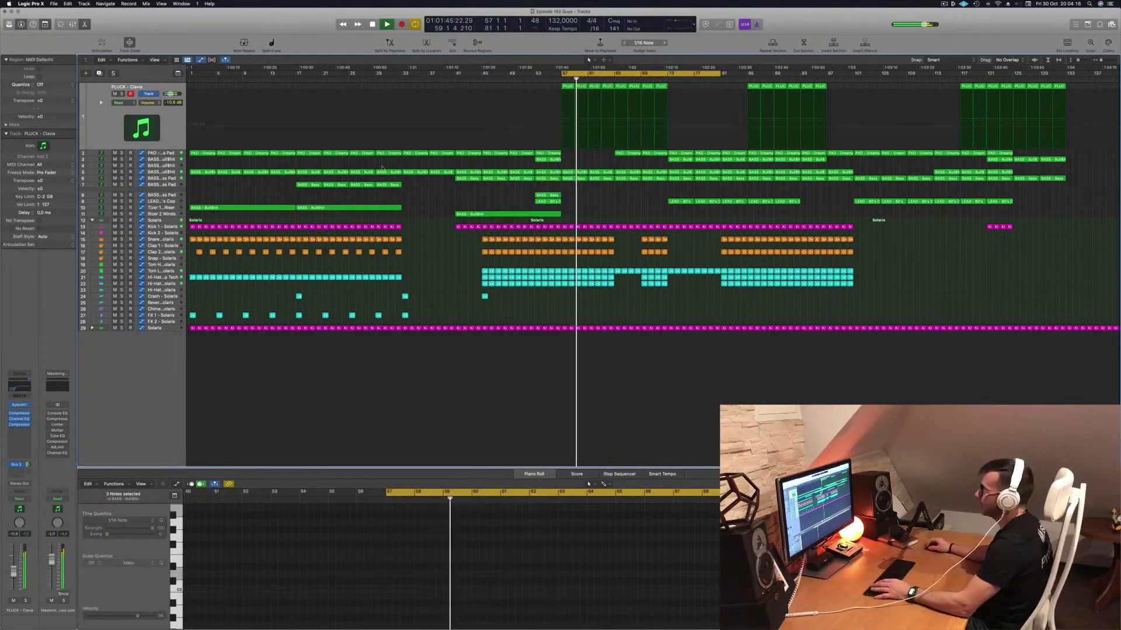
Solo-check the fifth track, BASS - BuiltBrit, and flatten its cutoff automation between bars 57 and 73.
click(162, 173)
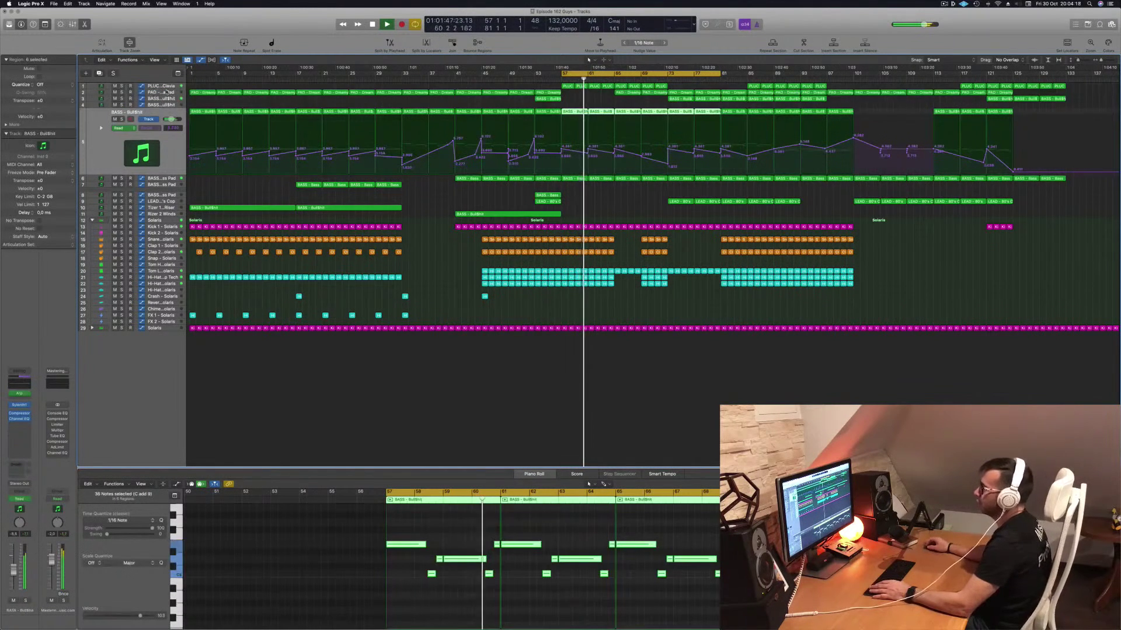
click(122, 120)
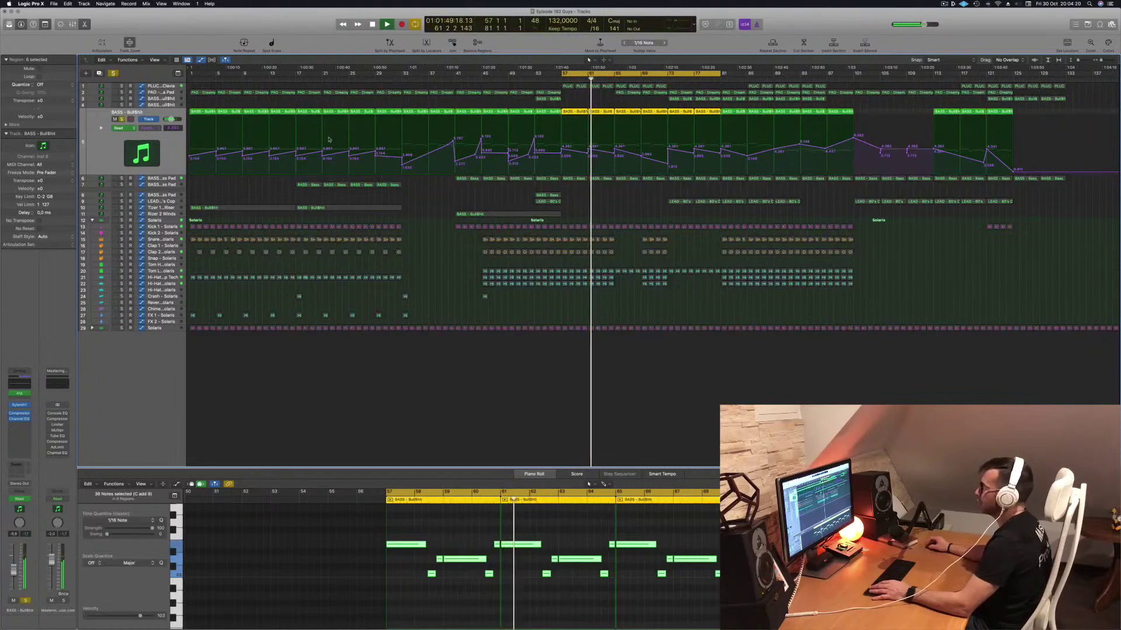
key(s)
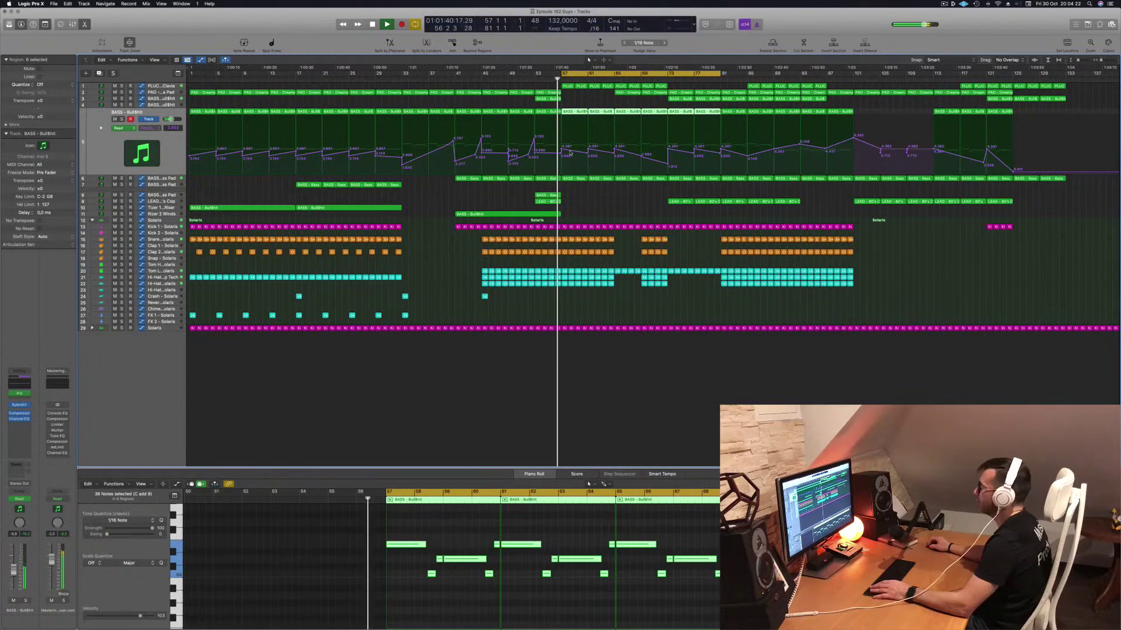
key(shift+d)
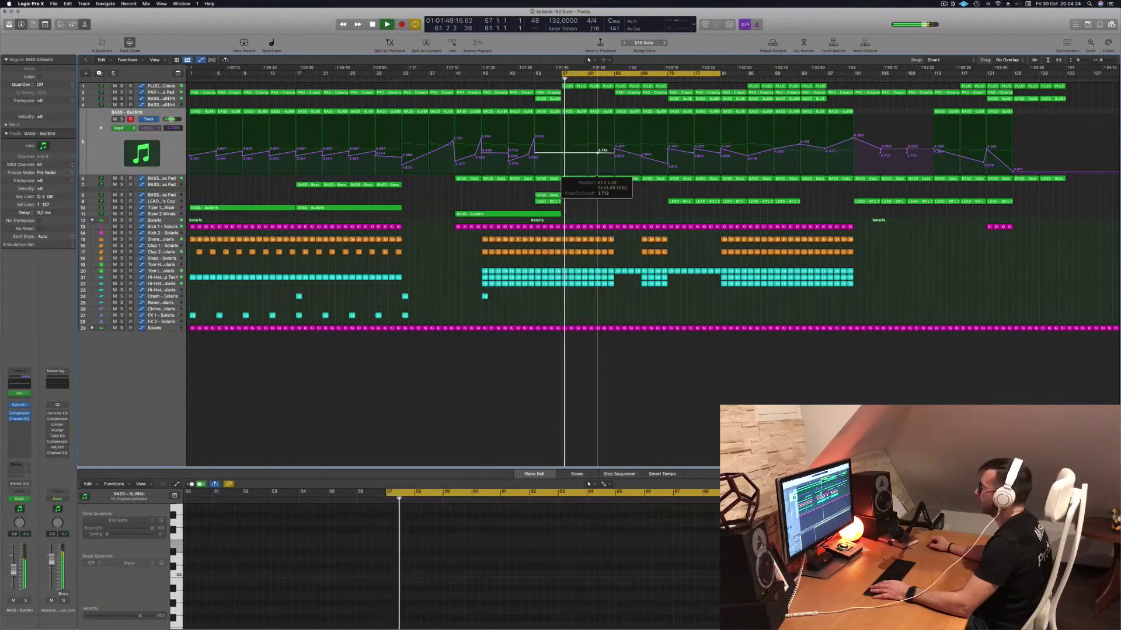
drag(598, 152, 668, 153)
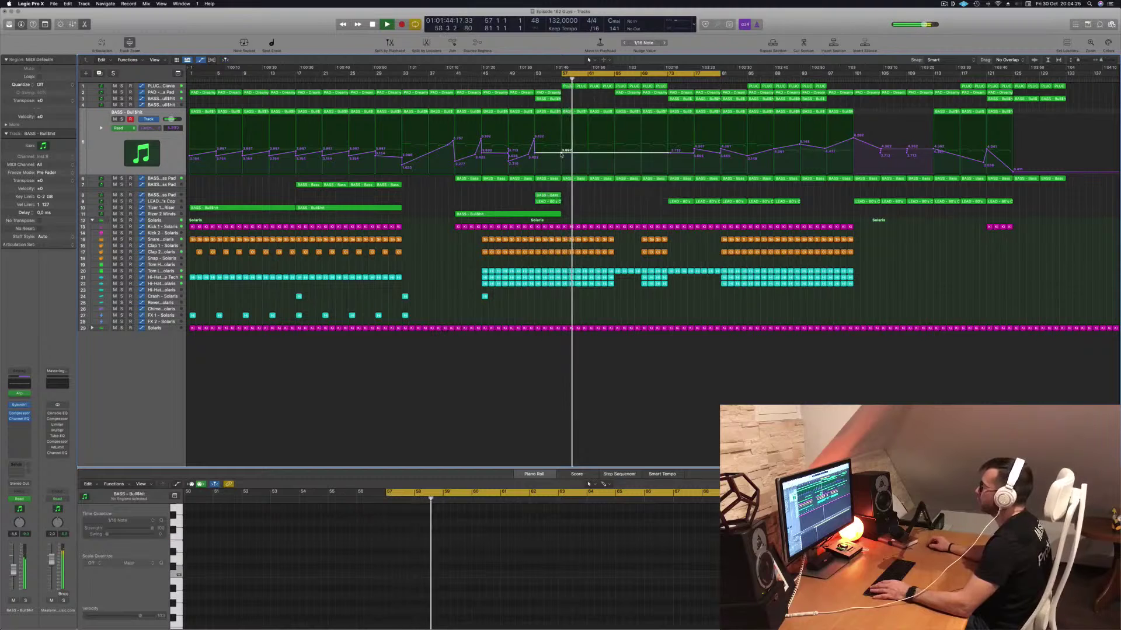
key(space)
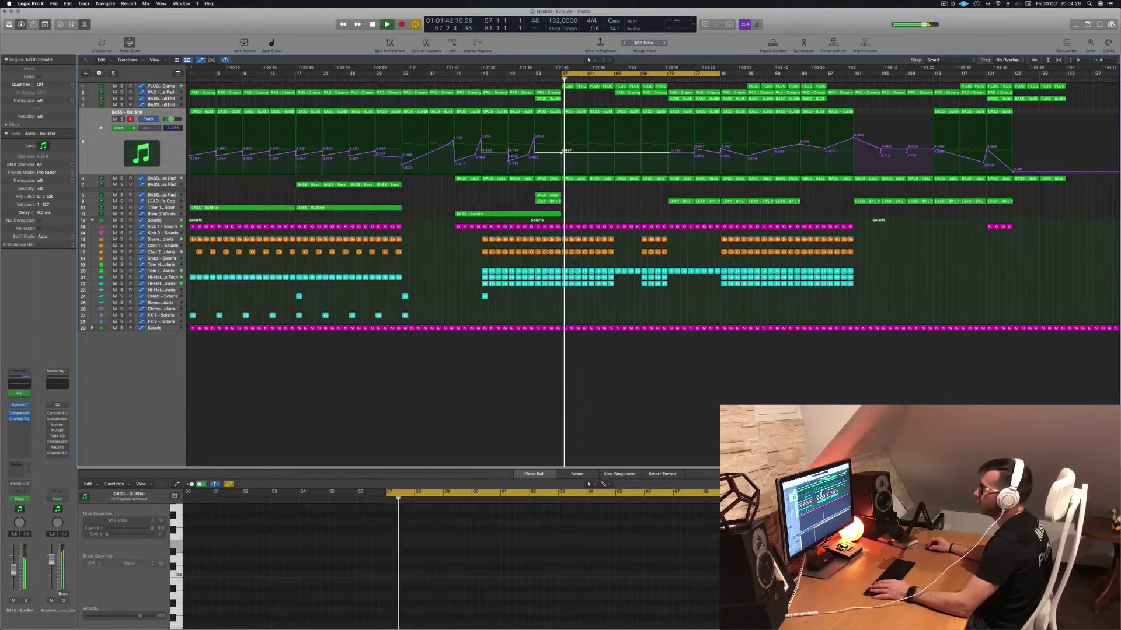
Lower the BASS - Bass Pad track's cutoff automation at the start of bar 57 and listen to the change.
key(Down)
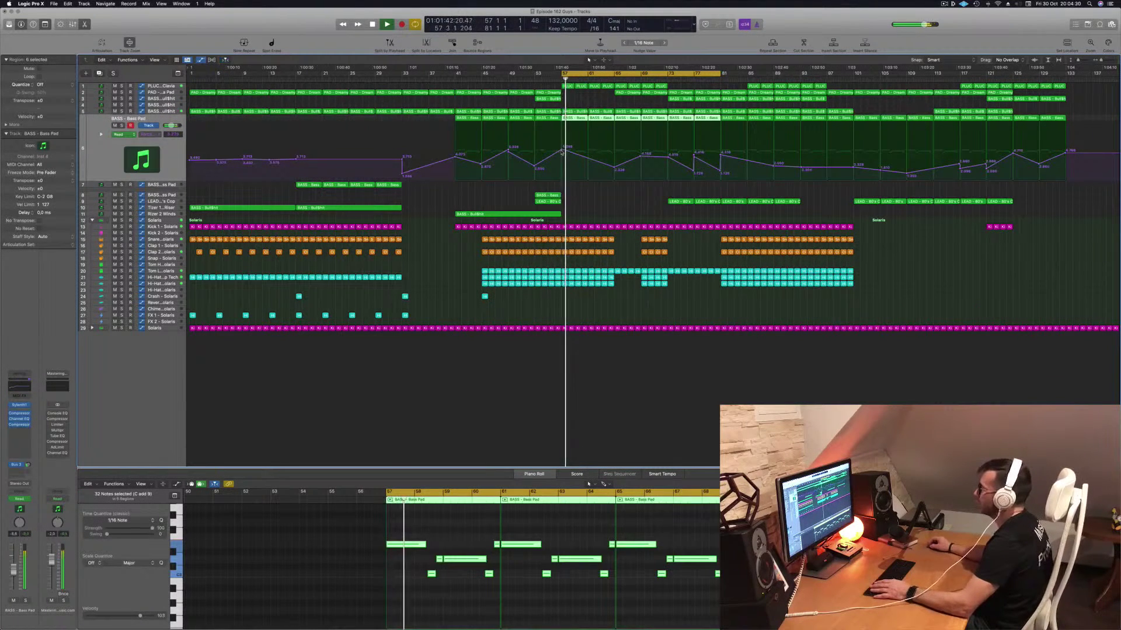
click(563, 149)
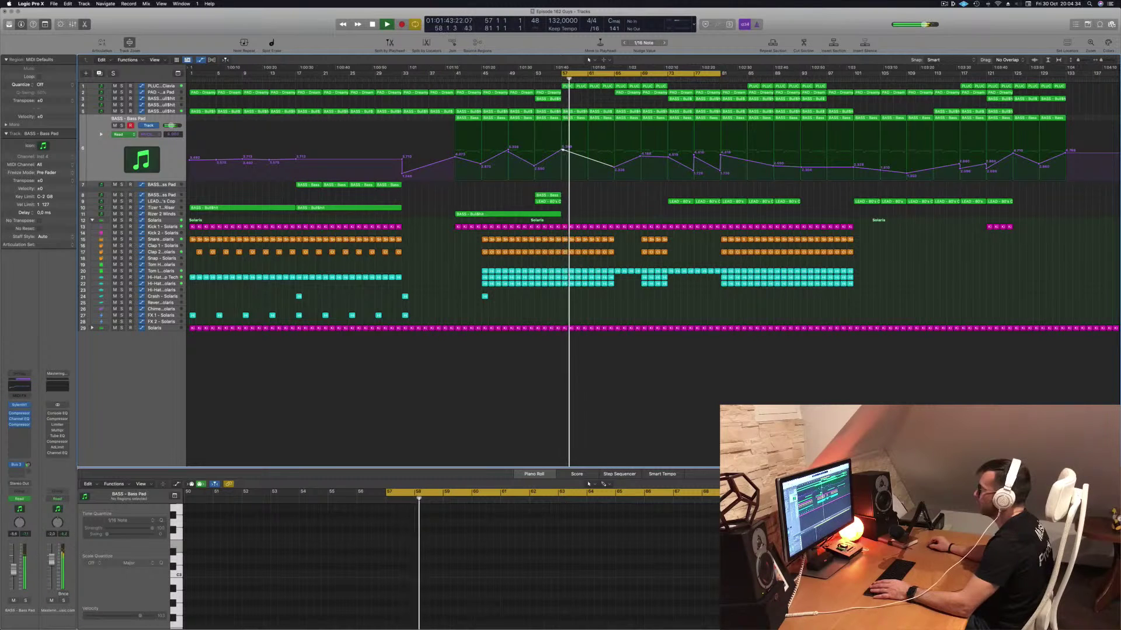
drag(564, 165, 561, 165)
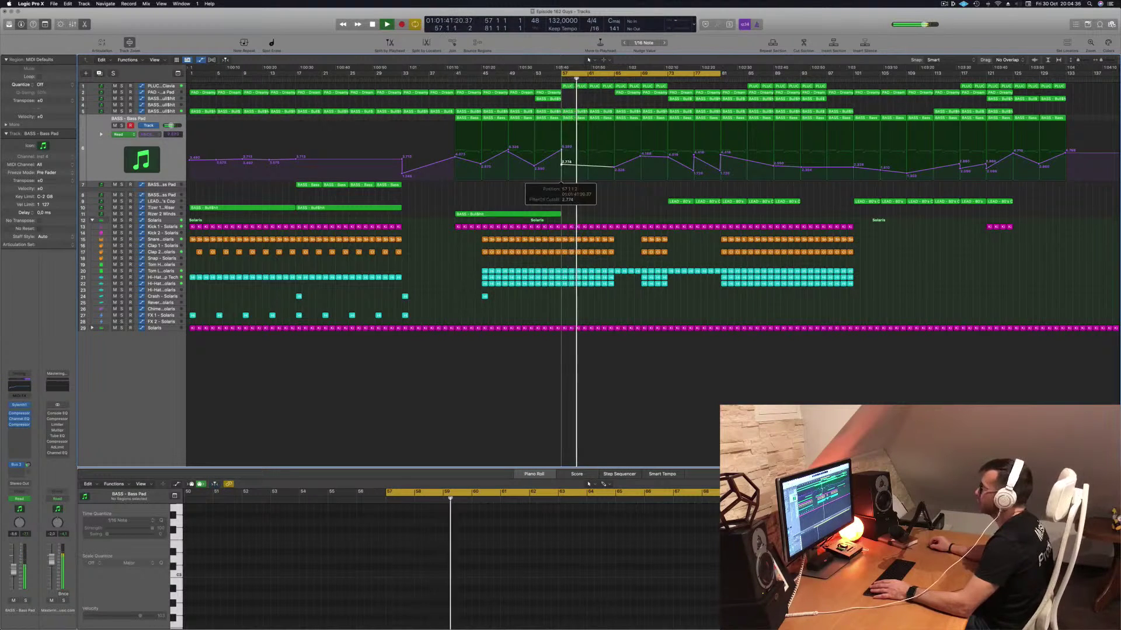
key(space)
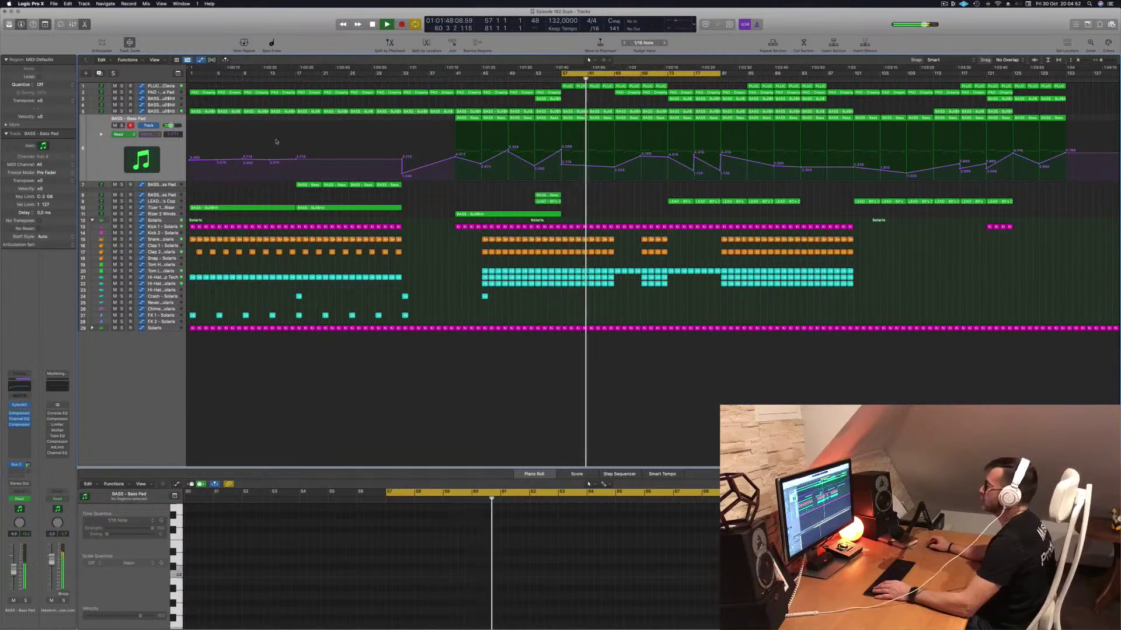
Shape the fifth track's BASS - BuiltBrit cutoff automation after bar 57 into two rises peaking at bars 61 and 65, each followed by a drop.
key(Up)
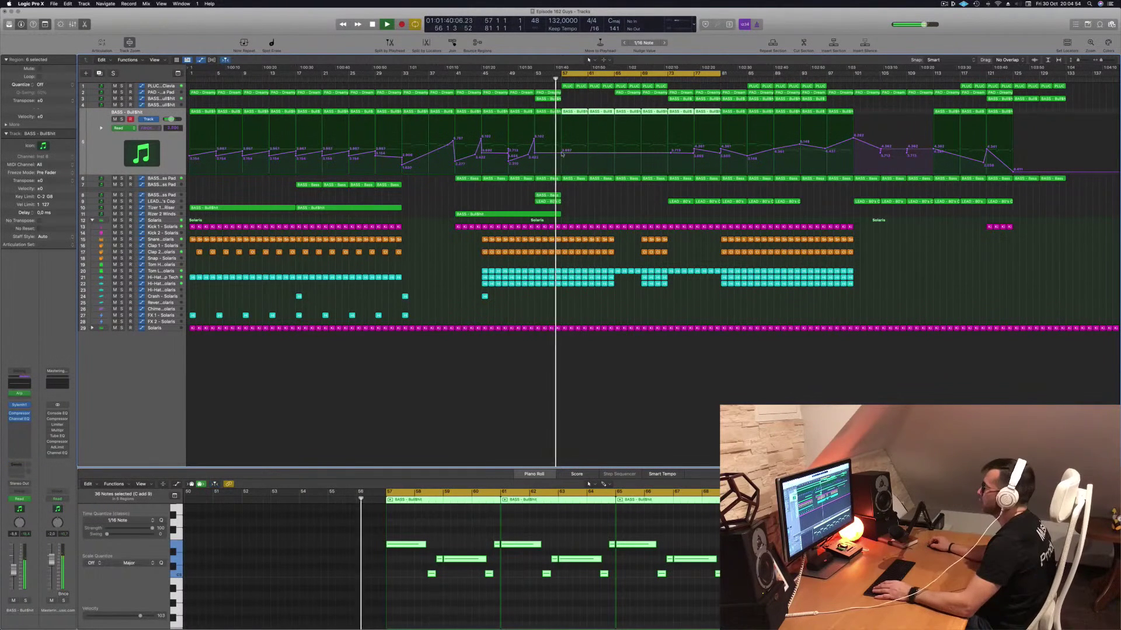
click(589, 154)
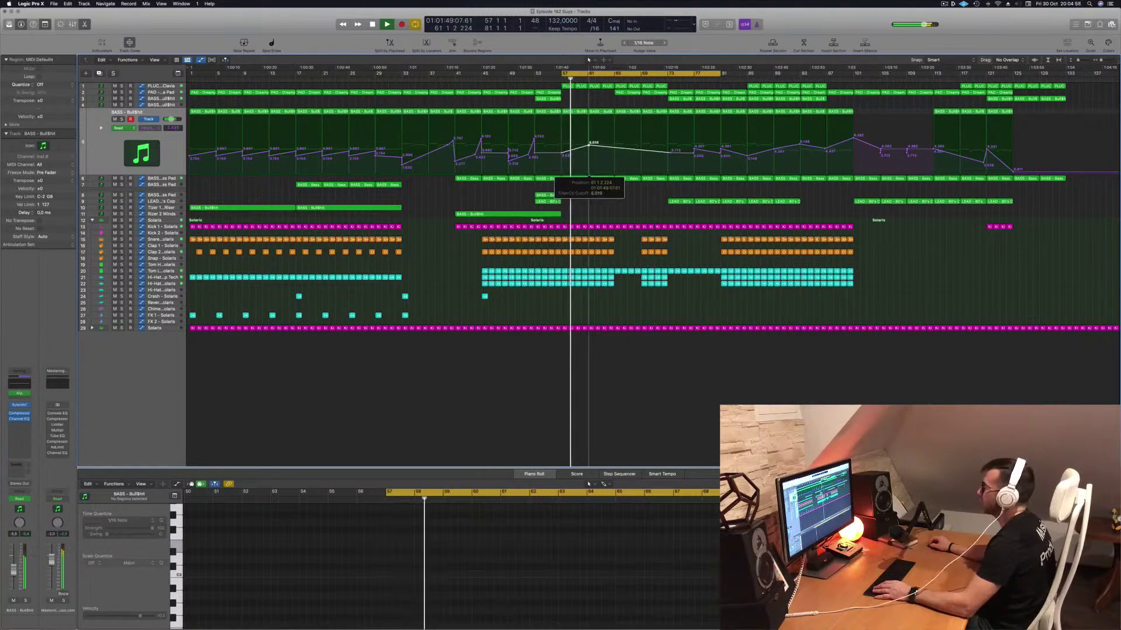
drag(590, 147, 590, 147)
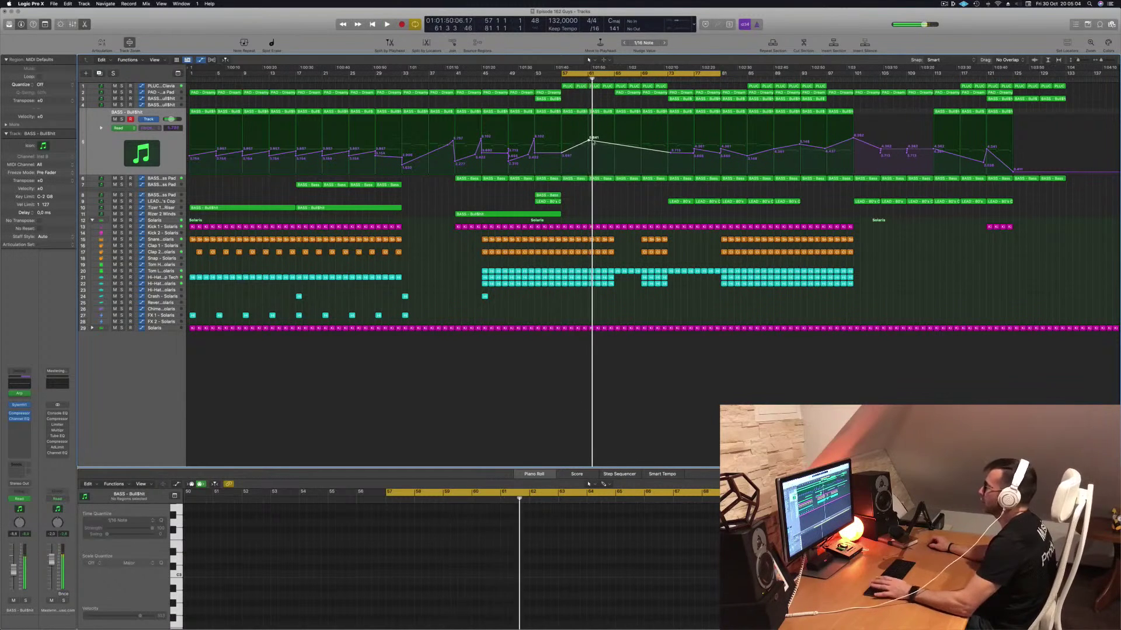
key(space)
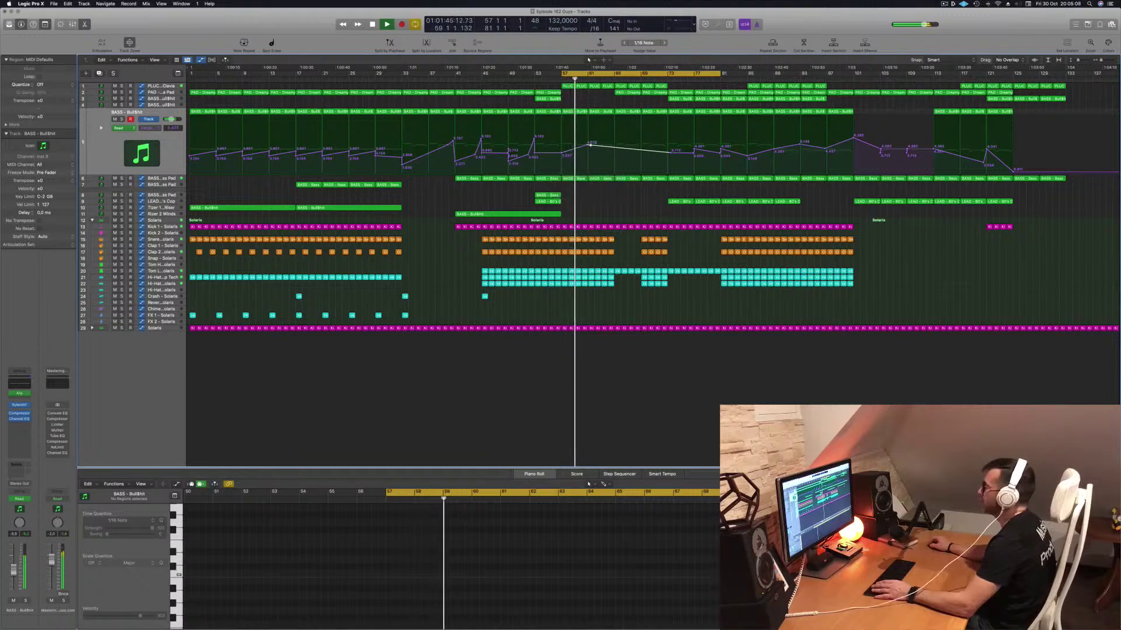
drag(589, 149, 614, 143)
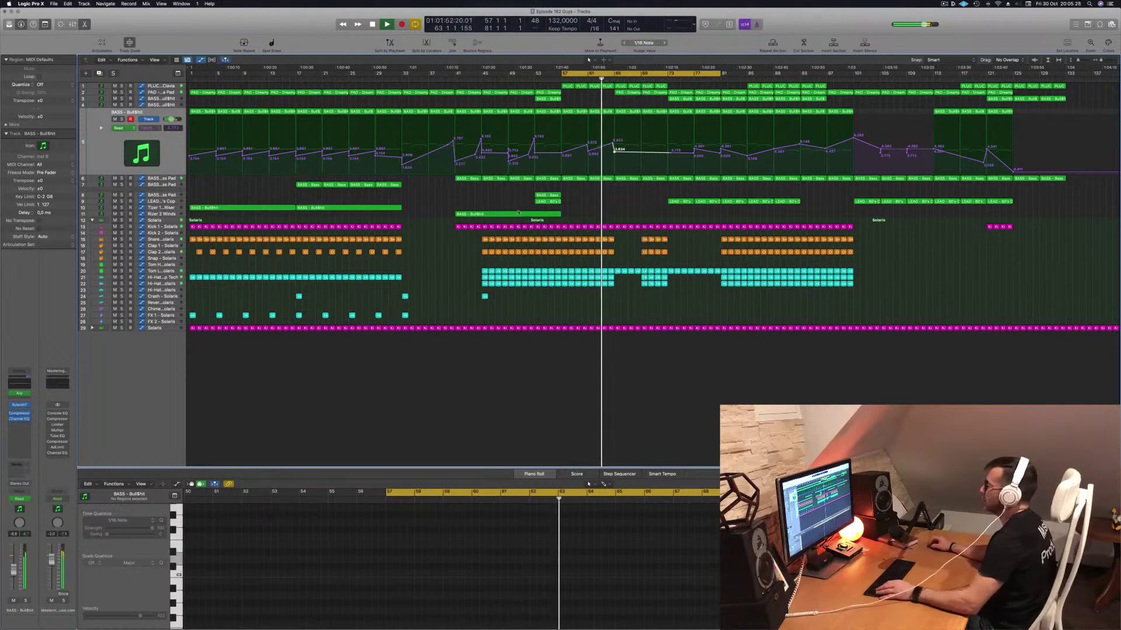
Copy the LEAD region from bar 53 to bar 65 and enlarge the track rows.
drag(544, 201, 623, 203)
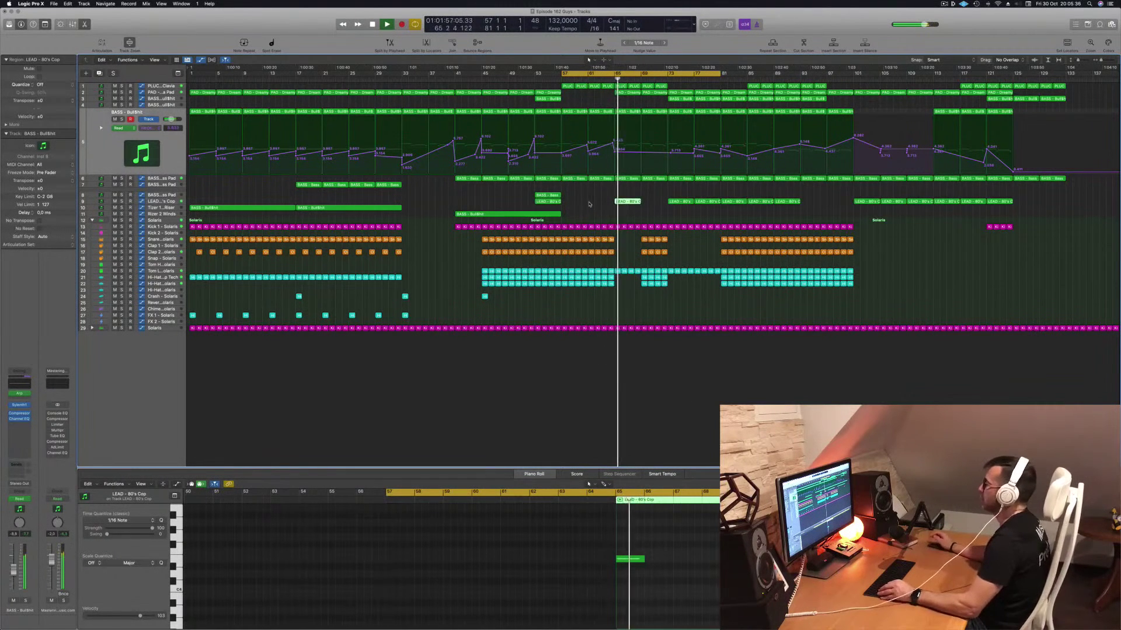
scroll(591, 204, right, 1)
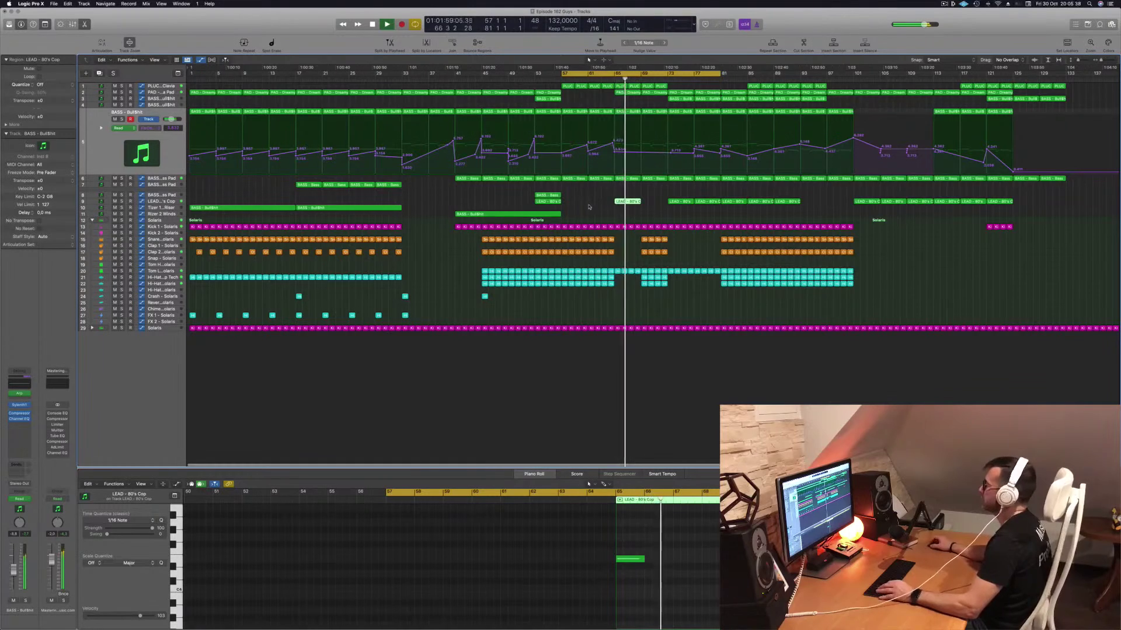
scroll(591, 210, down, 1)
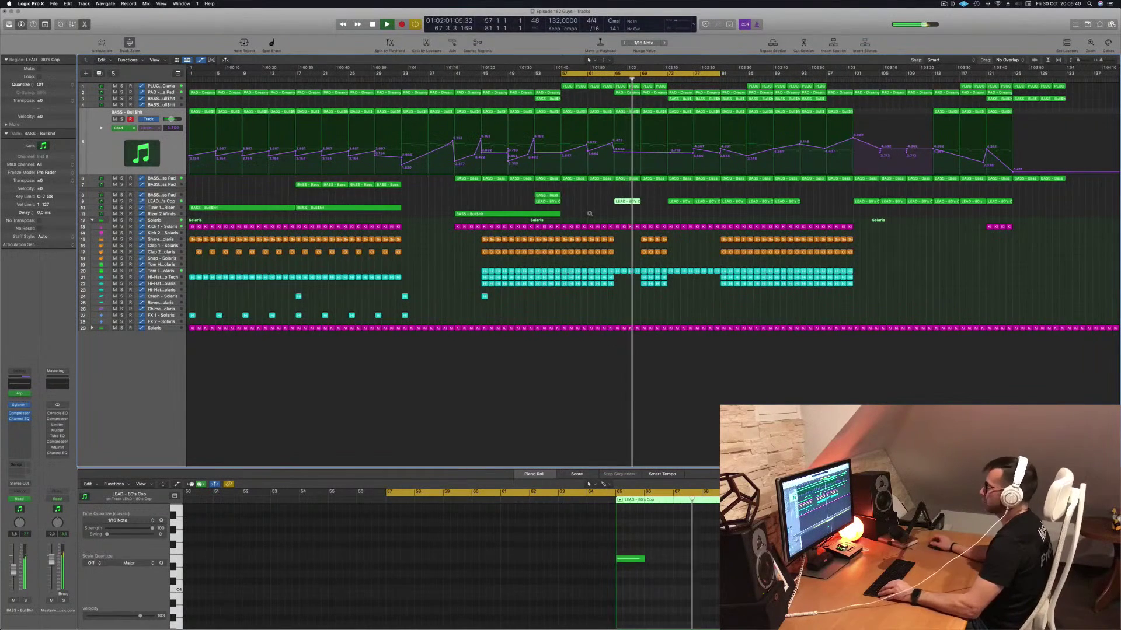
scroll(589, 214, up, 4)
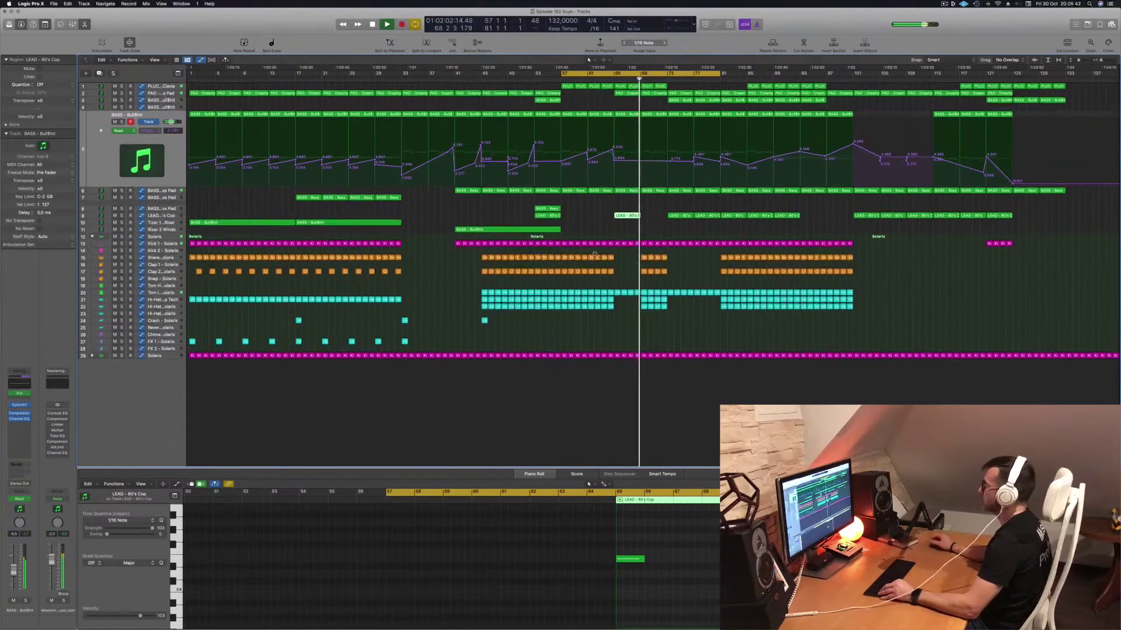
scroll(594, 255, up, 2)
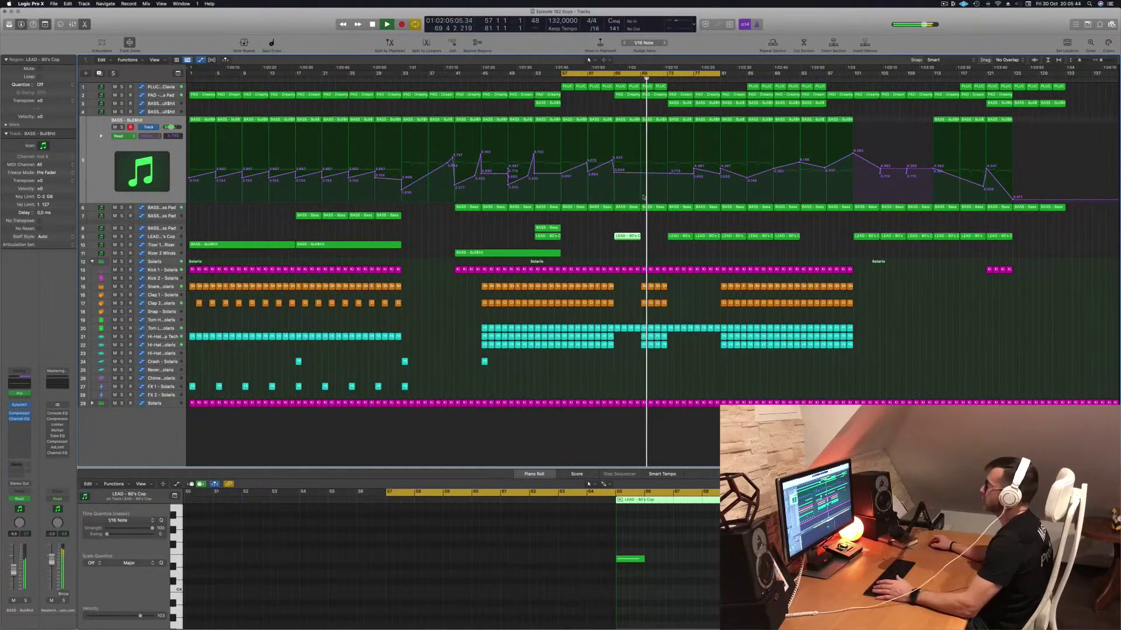
click(580, 109)
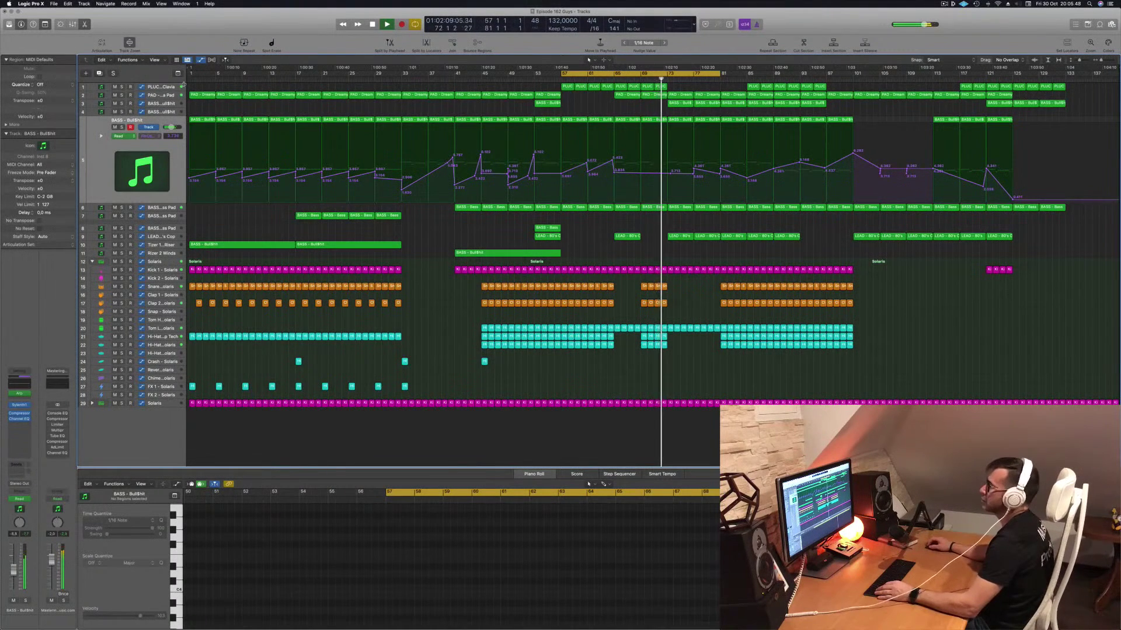
Copy the Crash region from bar 45 to bar 81.
click(165, 87)
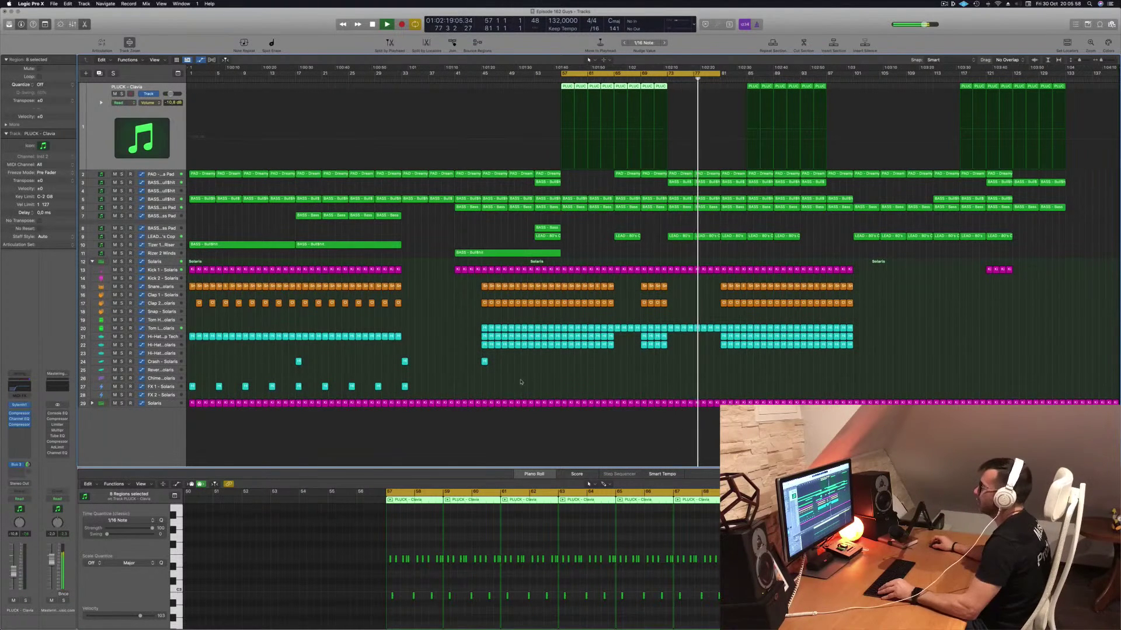
click(485, 362)
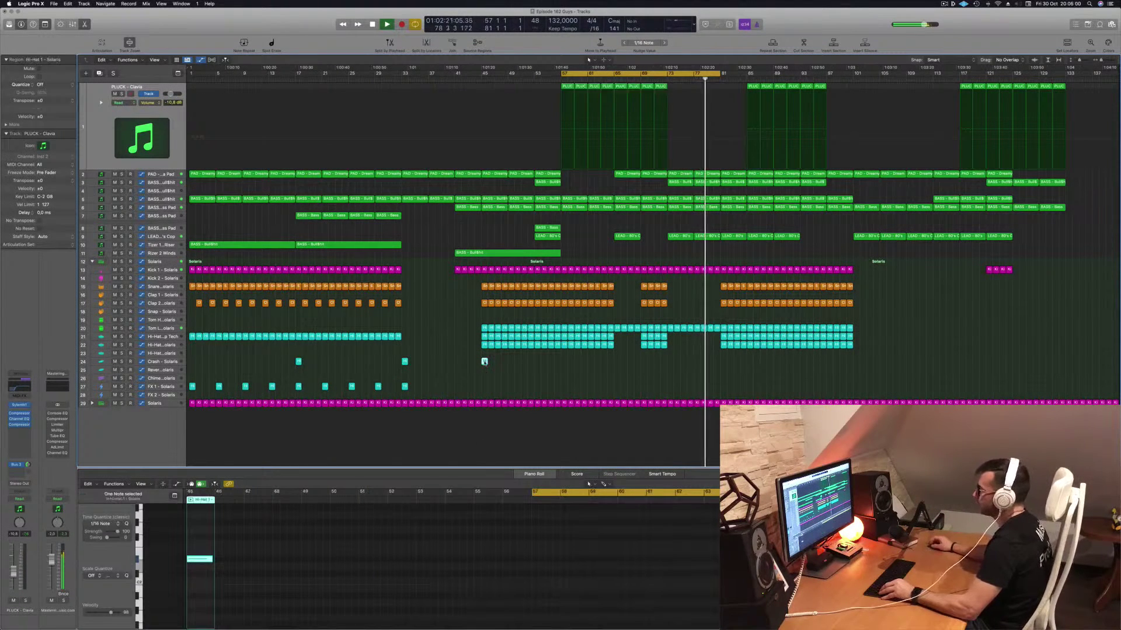
drag(485, 362, 726, 365)
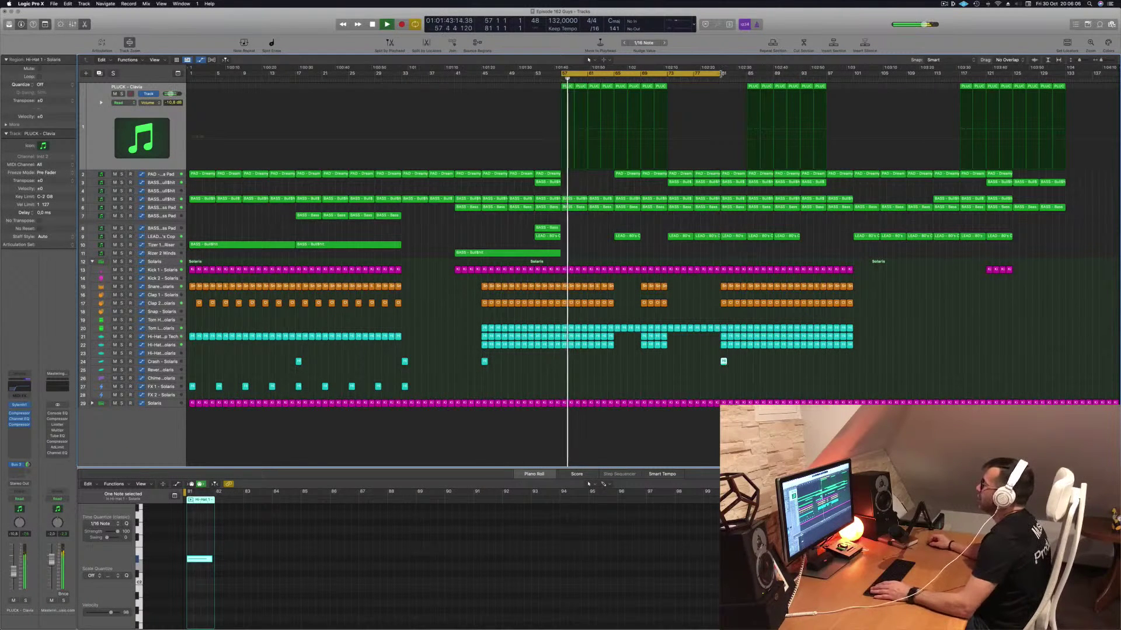
Extend the cycle range to bar 101 and copy the second riser's region from bar 41 to bars 85–101.
drag(719, 73, 853, 75)
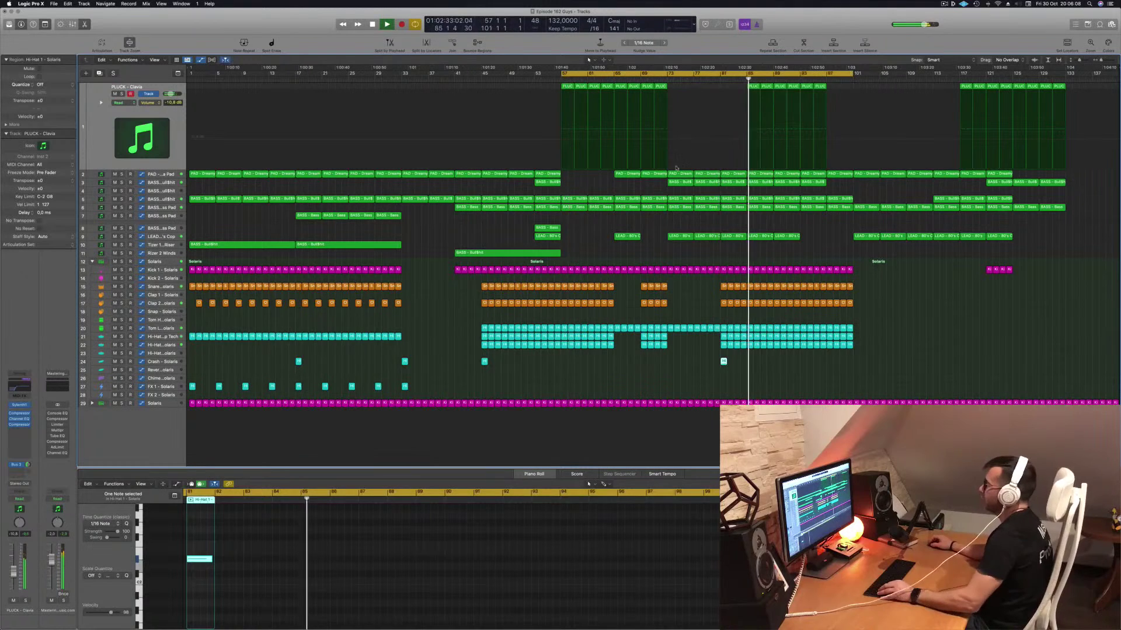
click(495, 255)
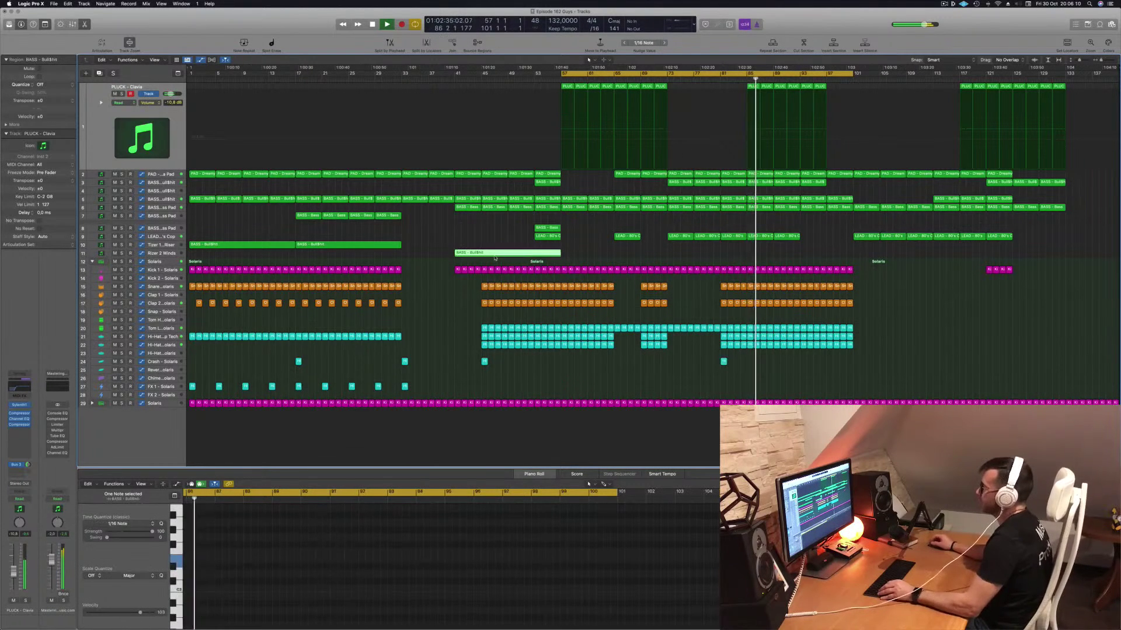
drag(495, 255, 787, 259)
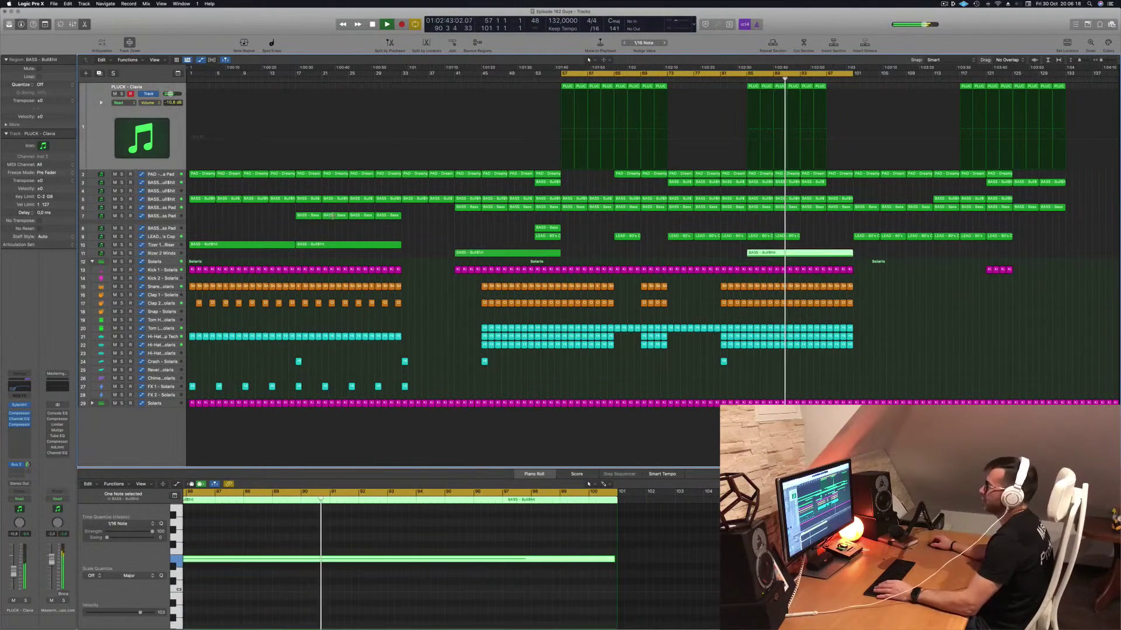
Check the cutoff automation of the BASS - Bass Pad and BASS - BuiltBrit tracks while listening from about bar 88.
click(182, 208)
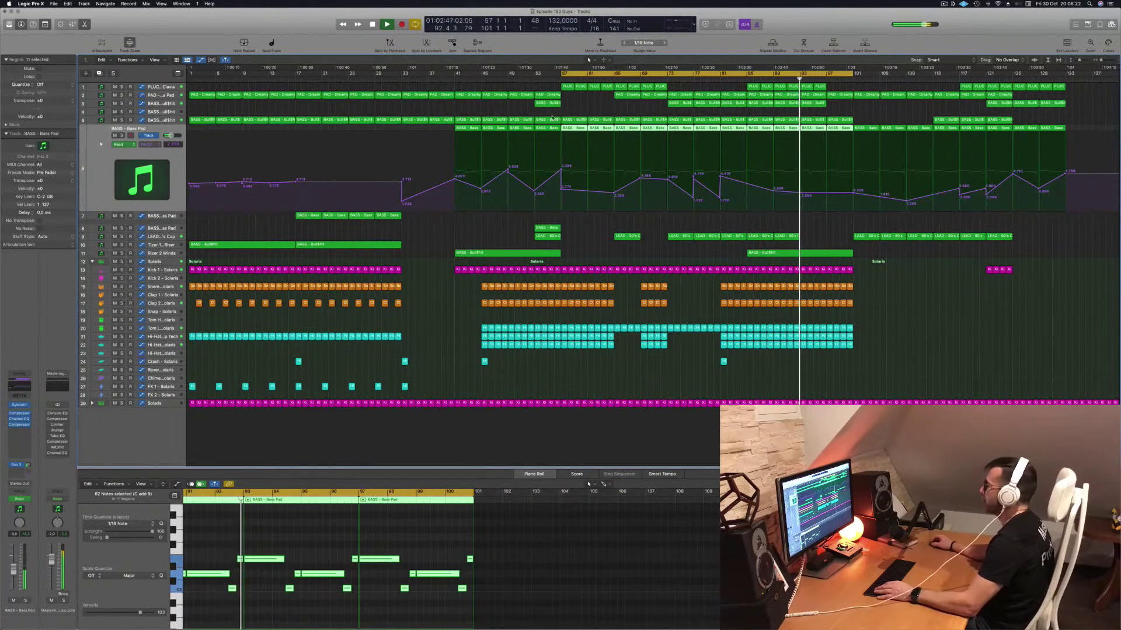
click(167, 121)
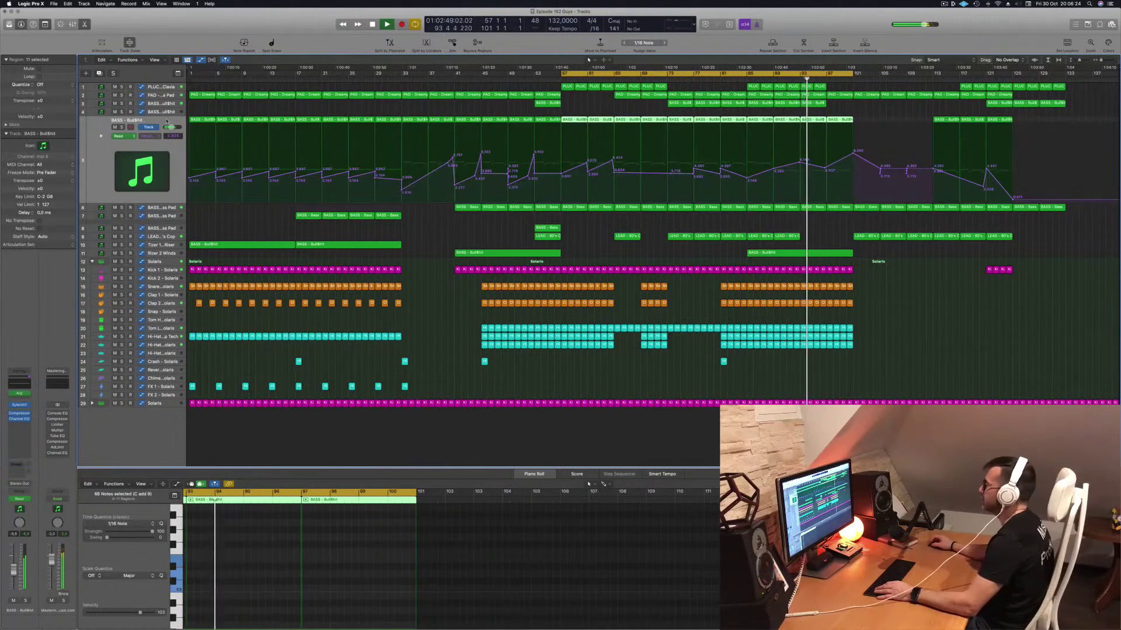
click(769, 79)
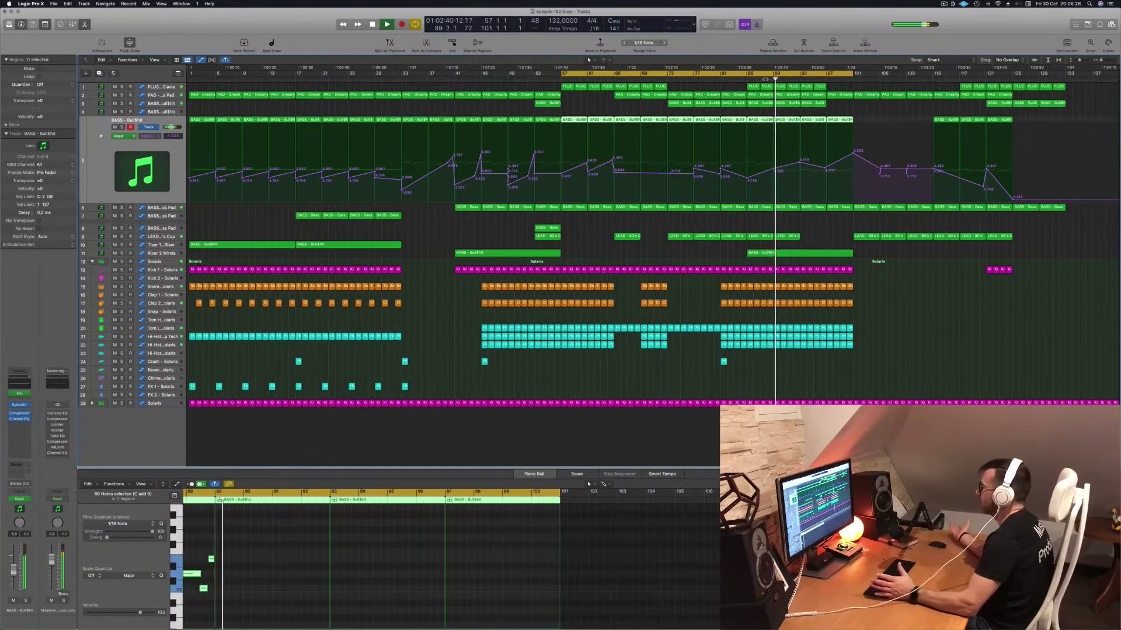
click(121, 127)
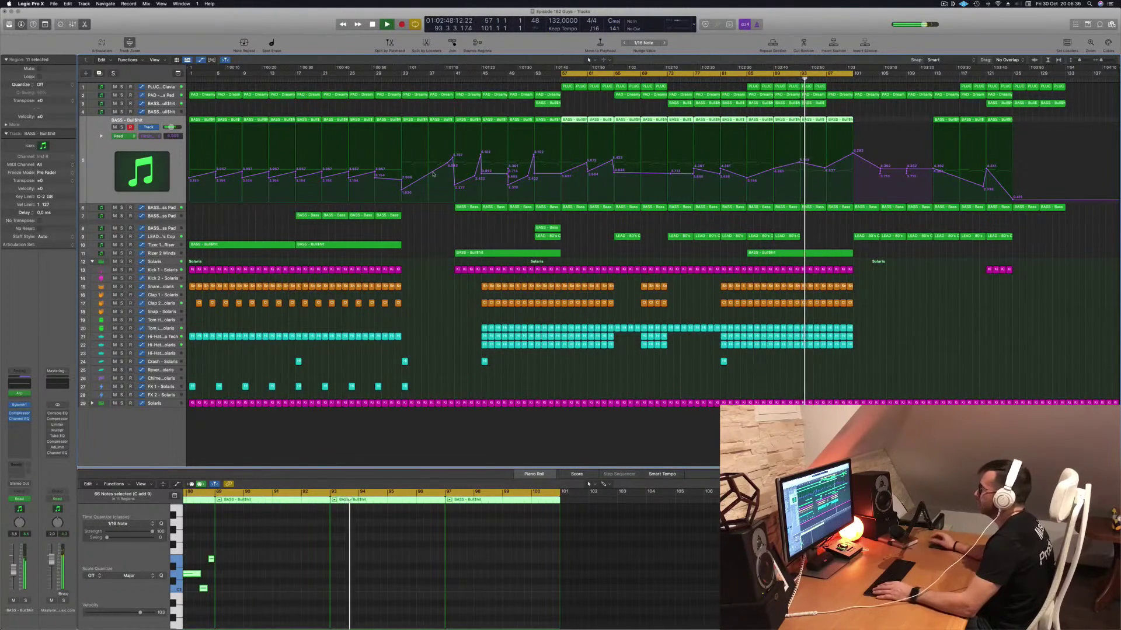
click(828, 239)
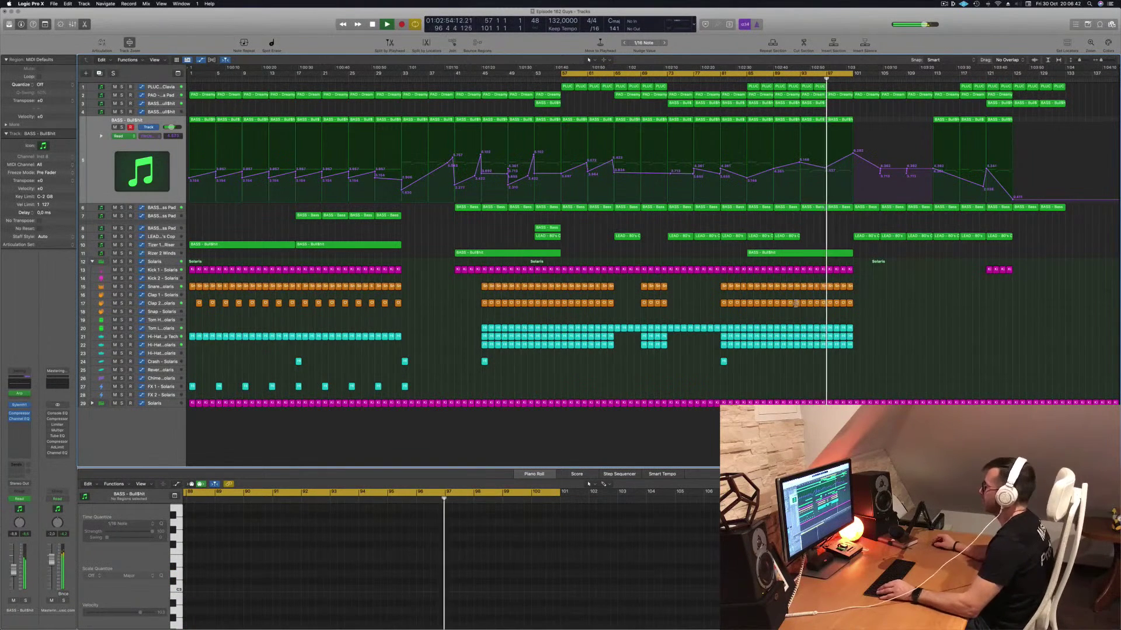
Copy the FX 1 region from bar 33 to bar 101 and extend the cycle range to about bar 136.
click(405, 387)
drag(404, 386, 856, 388)
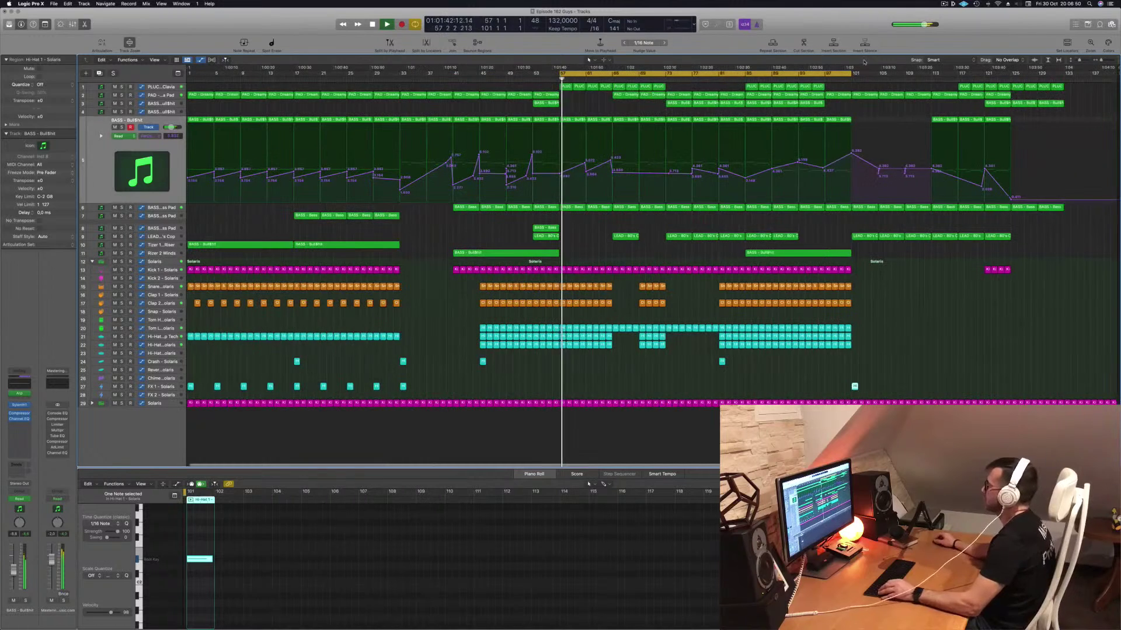
drag(853, 73, 1083, 73)
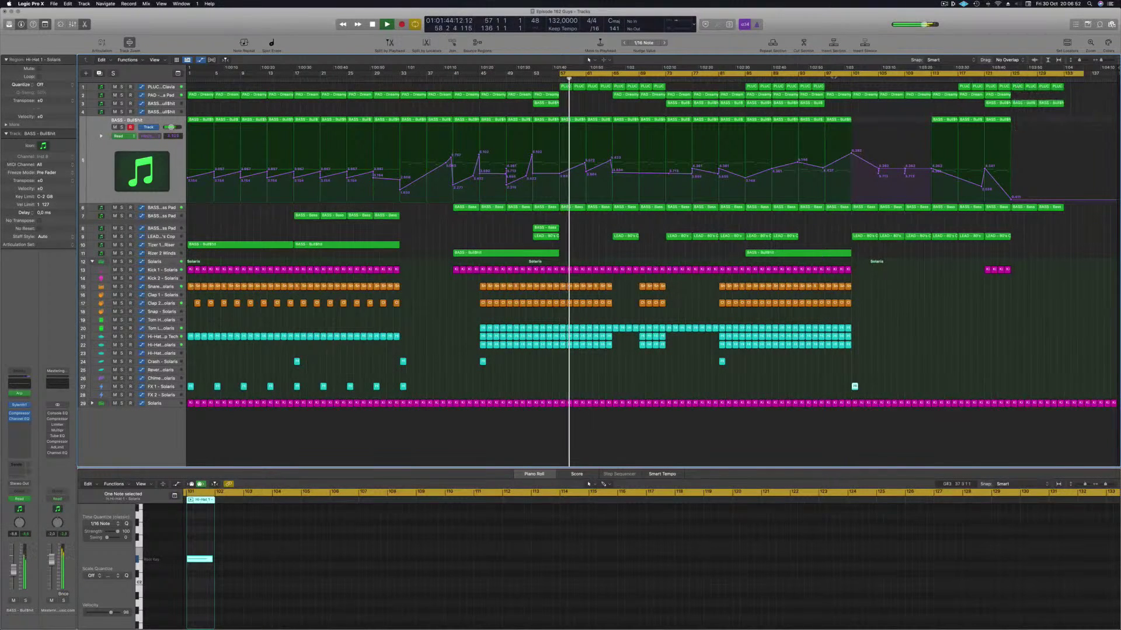
click(741, 82)
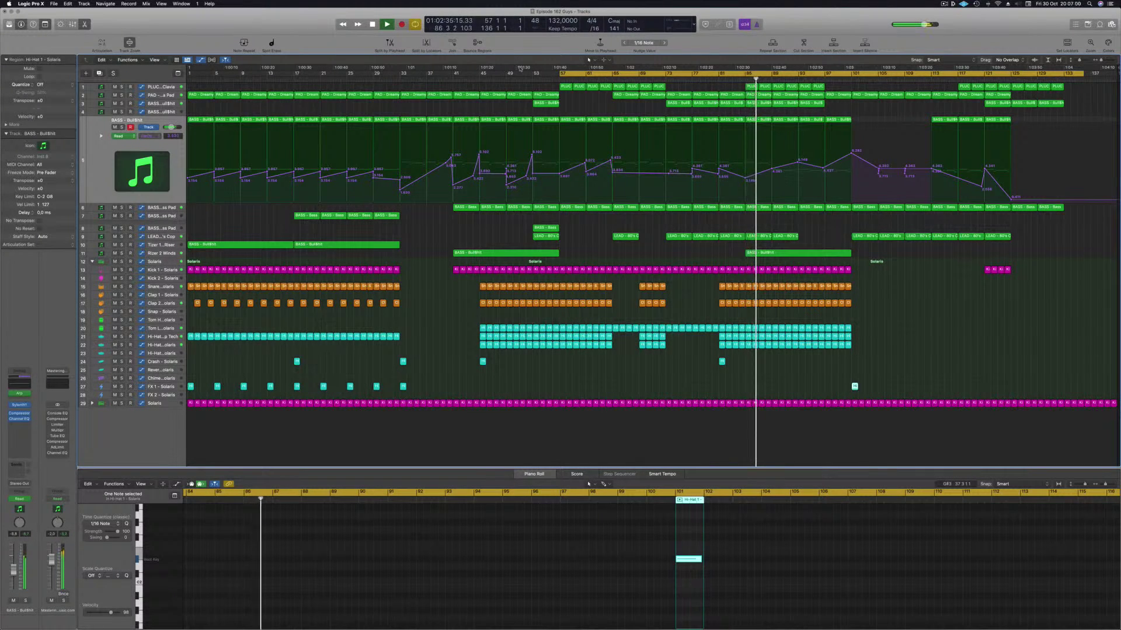
Replay from bar 85 and check the PLUCK - Clavia track and its Sylenth1 patch, closing the plug-in window again.
click(170, 87)
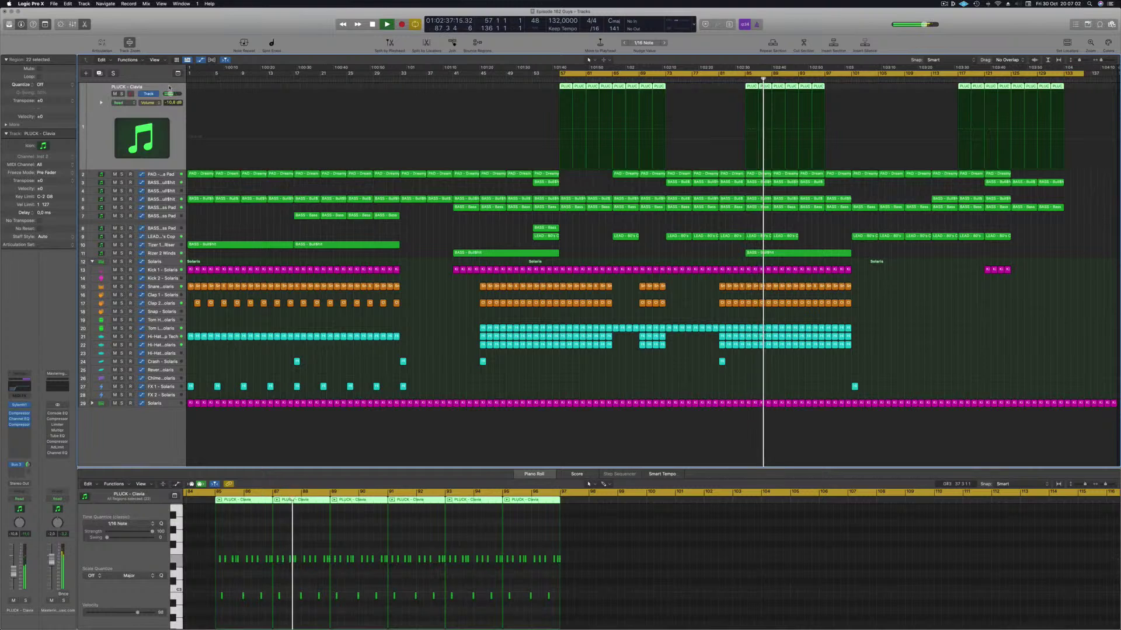
click(742, 73)
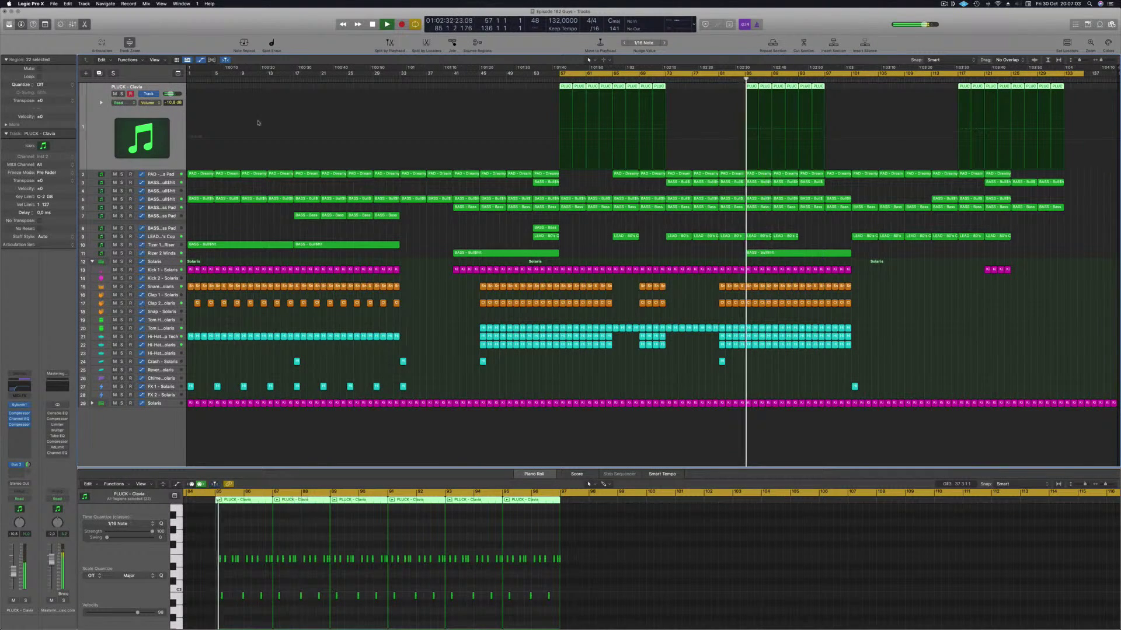
click(22, 405)
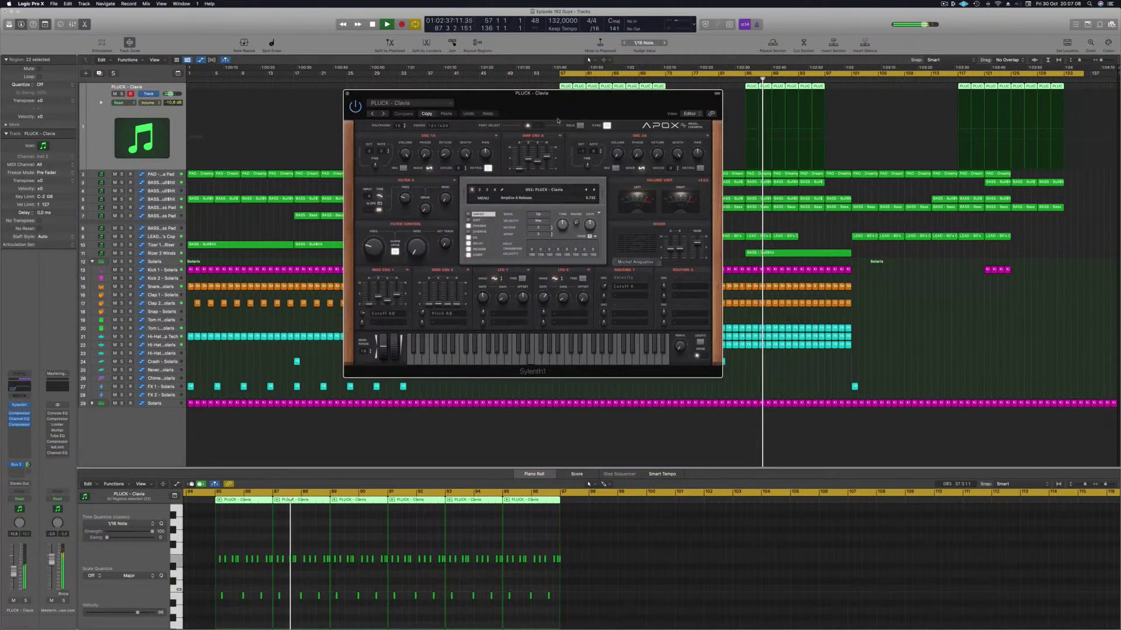
drag(547, 108, 764, 221)
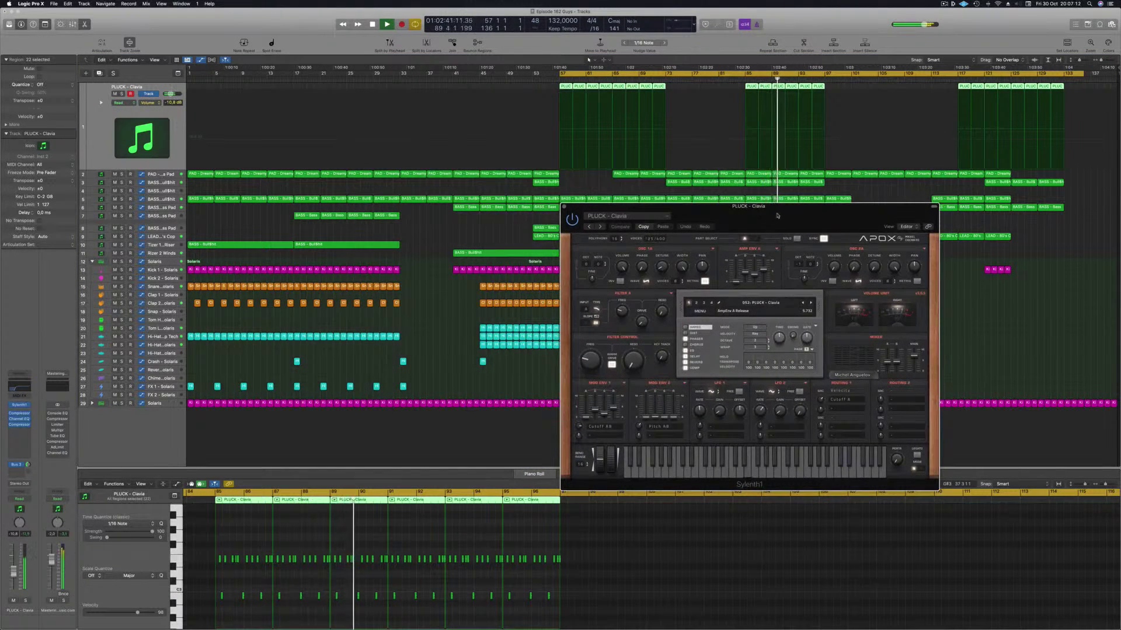
drag(635, 206, 586, 221)
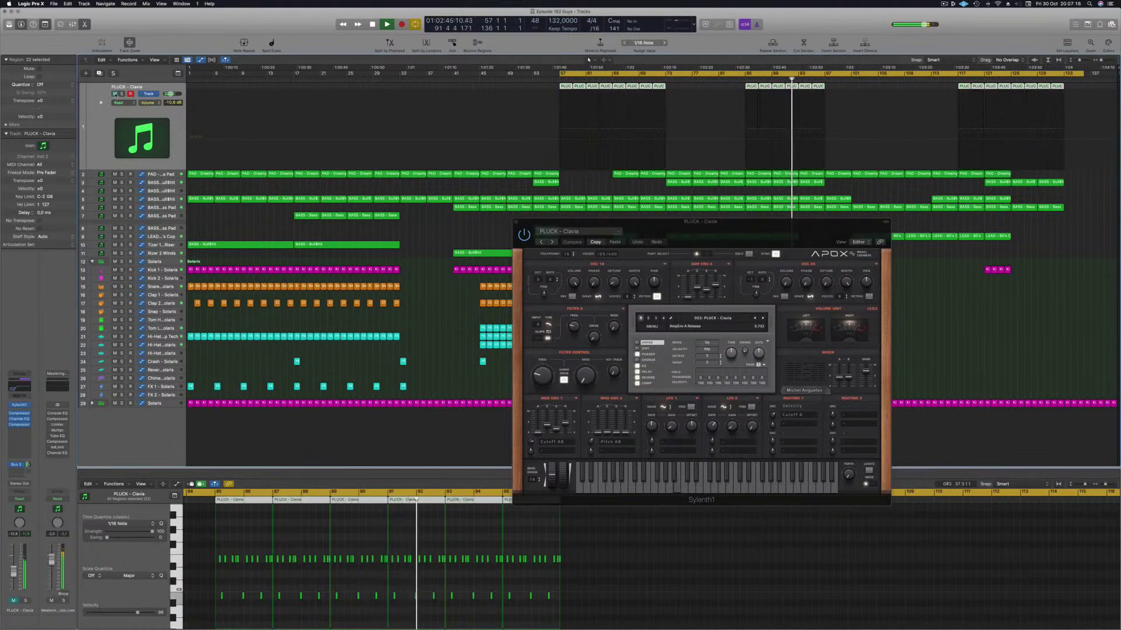
drag(688, 218, 667, 222)
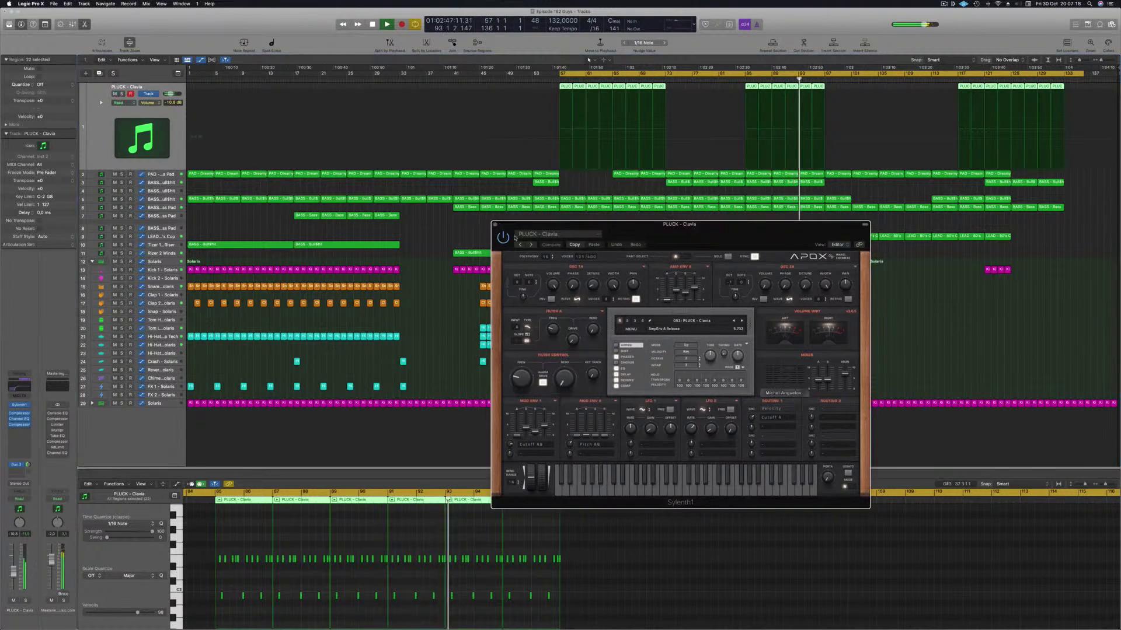
click(495, 225)
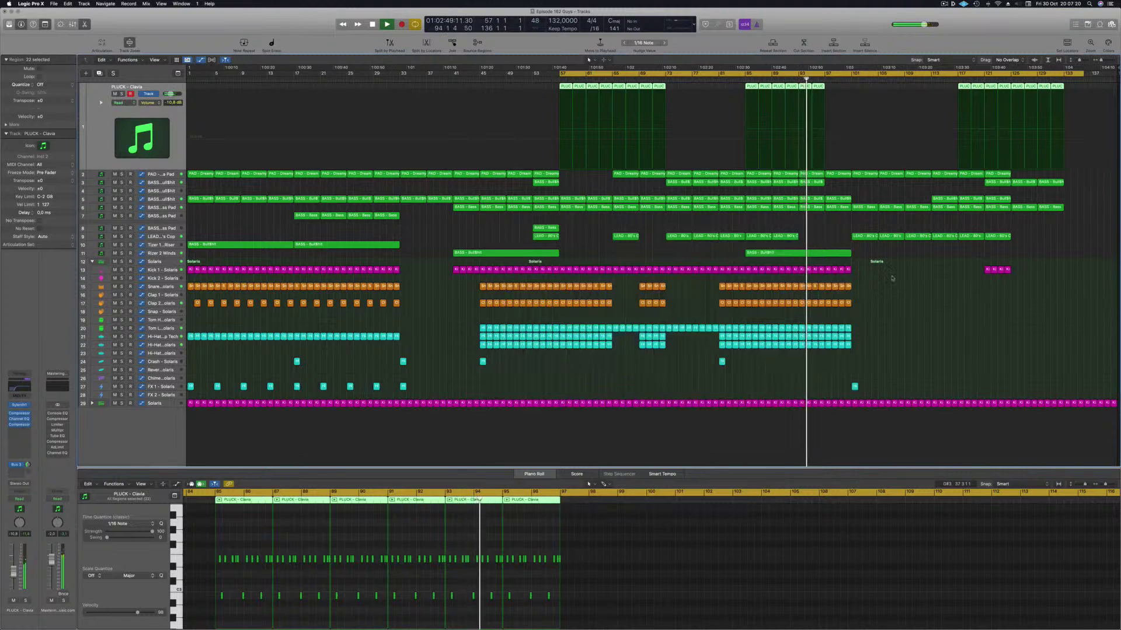
Copy the last PLUCK - Clavia regions of the bar 85 block so that the pluck part continues to bar 101.
click(824, 236)
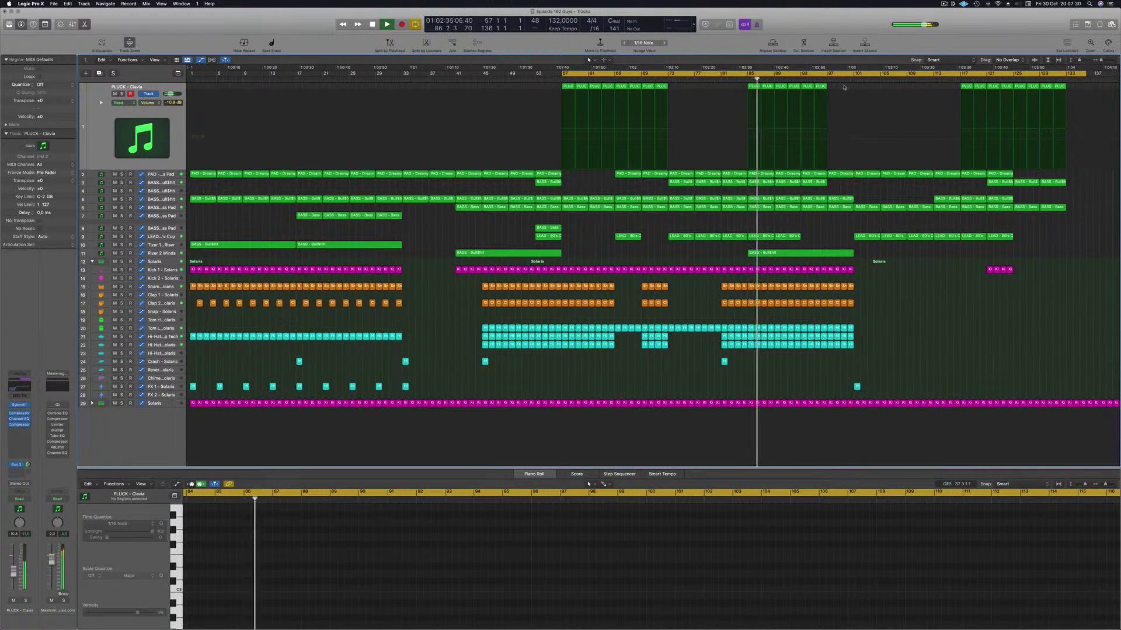
click(820, 88)
shift+click(807, 88)
drag(805, 88, 831, 92)
click(814, 231)
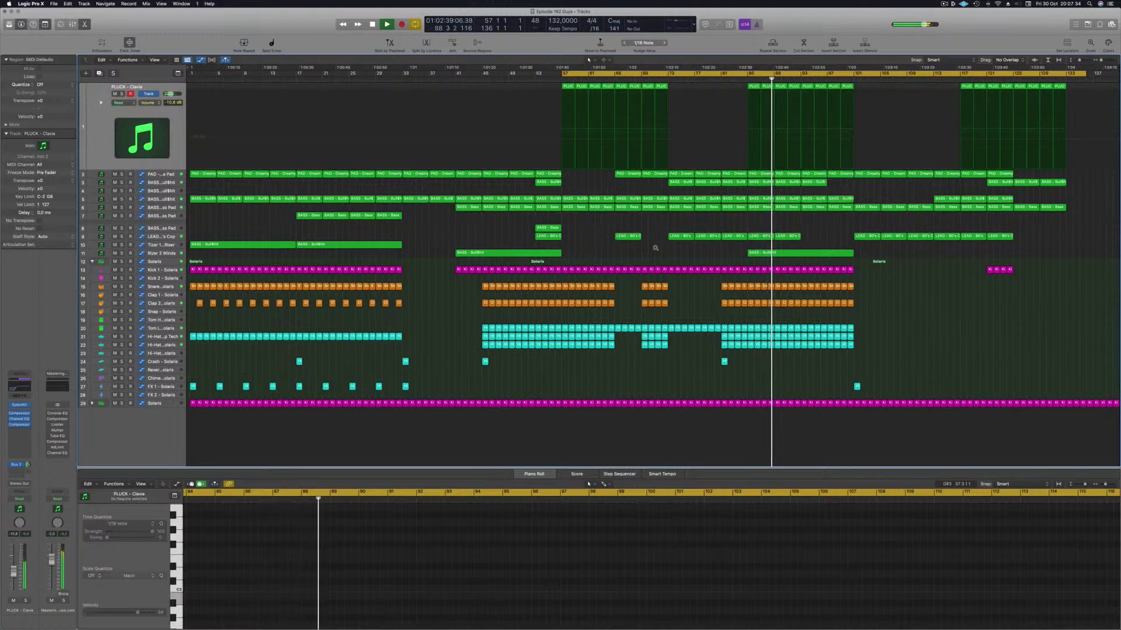
Copy two LEAD - 80's Cop regions to bar 93 so the lead runs to bar 101, and smooth its rising automation around bar 93.
click(780, 236)
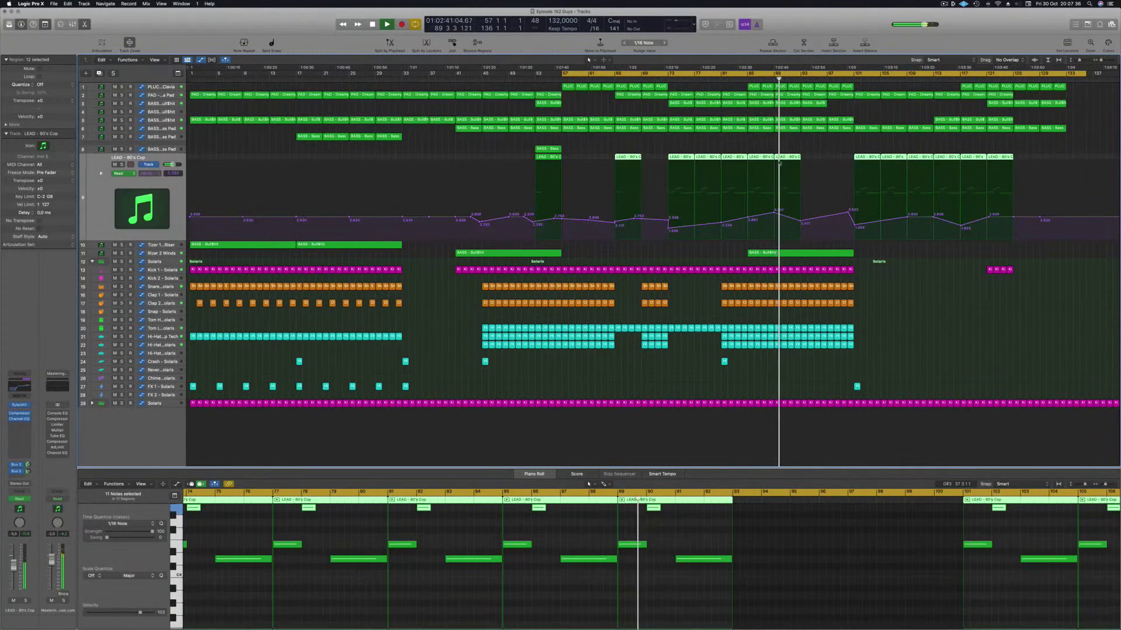
drag(802, 225, 799, 206)
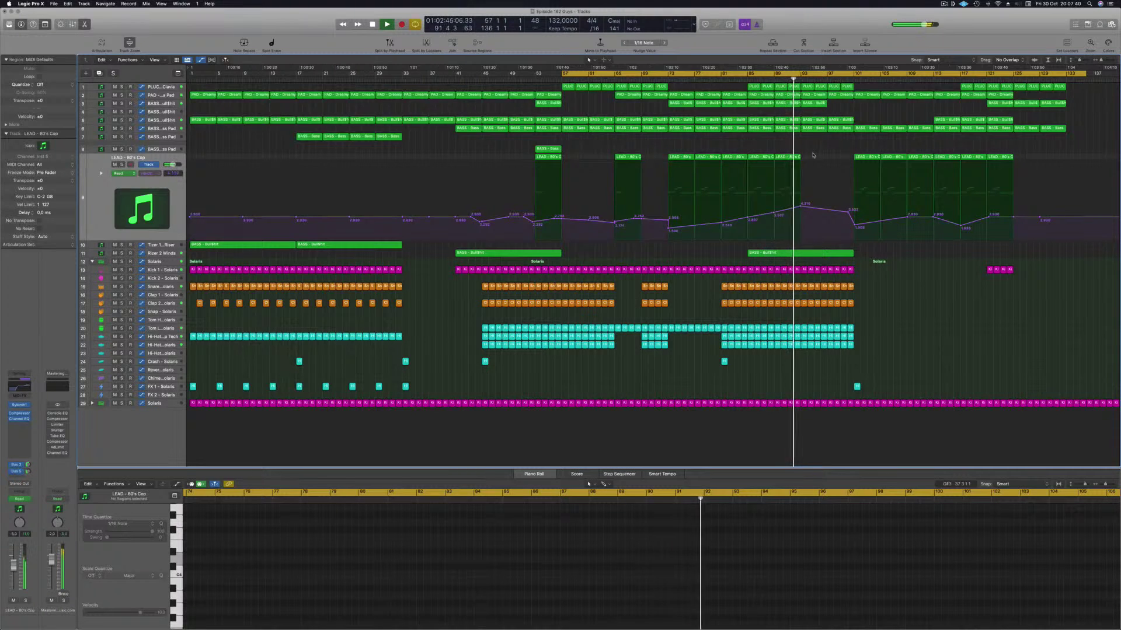
drag(813, 155, 847, 158)
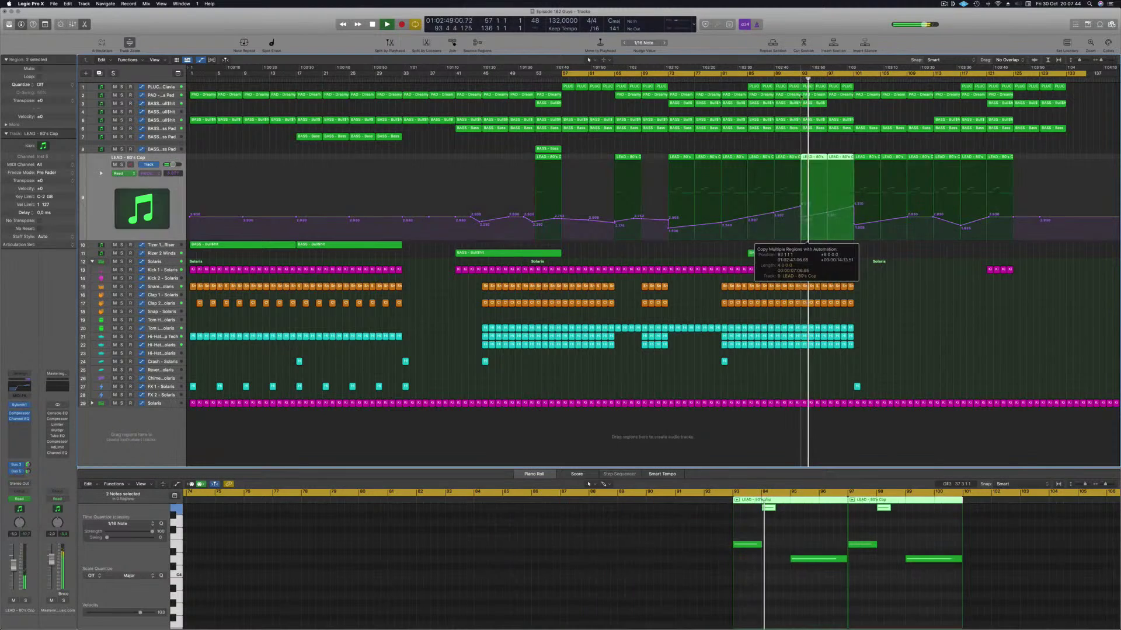
click(745, 80)
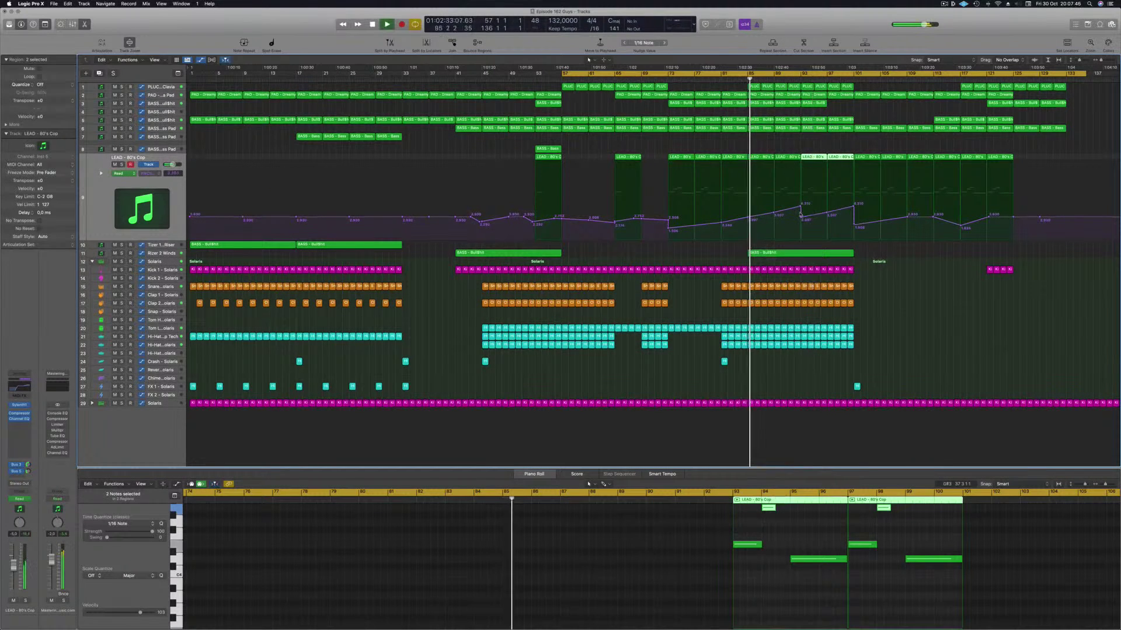
click(801, 209)
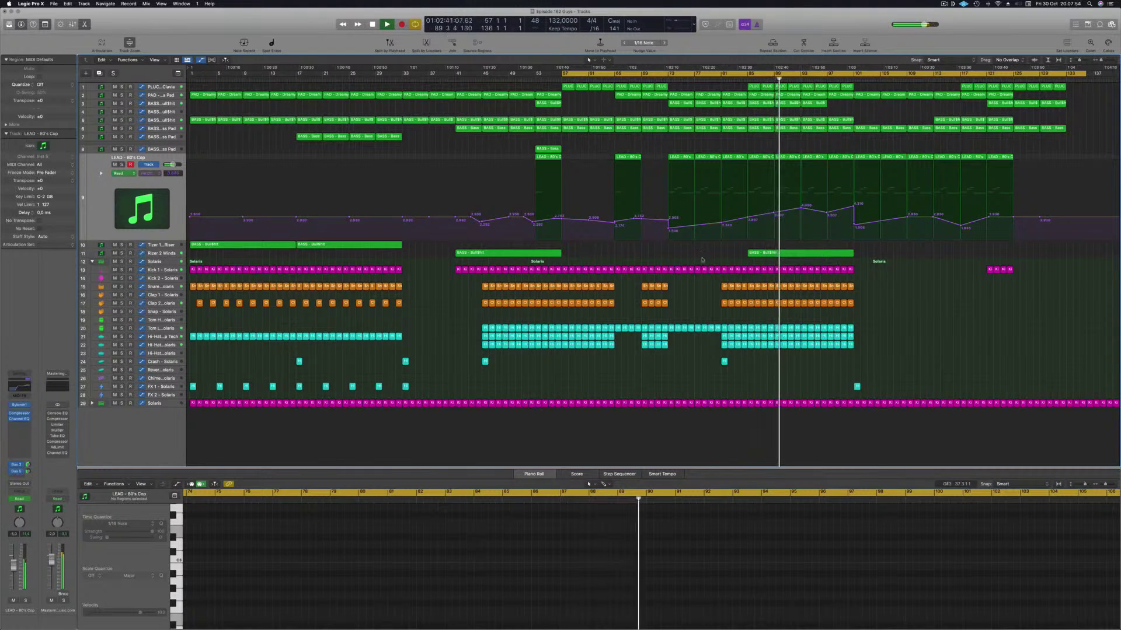
Copy the Crash region from bar 81 to bar 101.
click(724, 362)
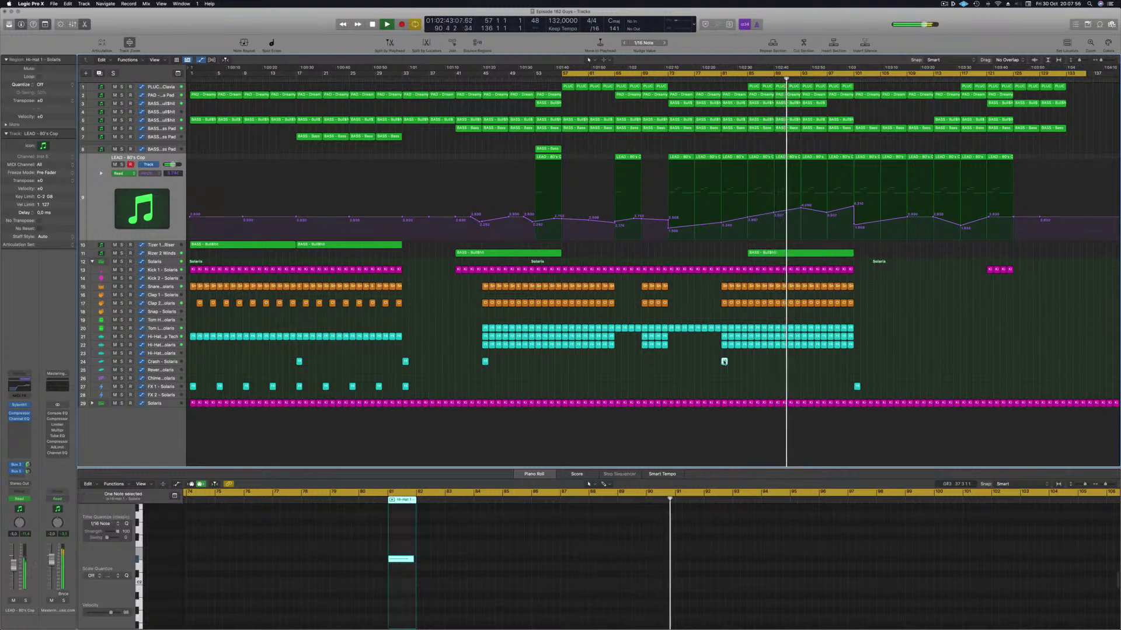
drag(724, 362, 857, 362)
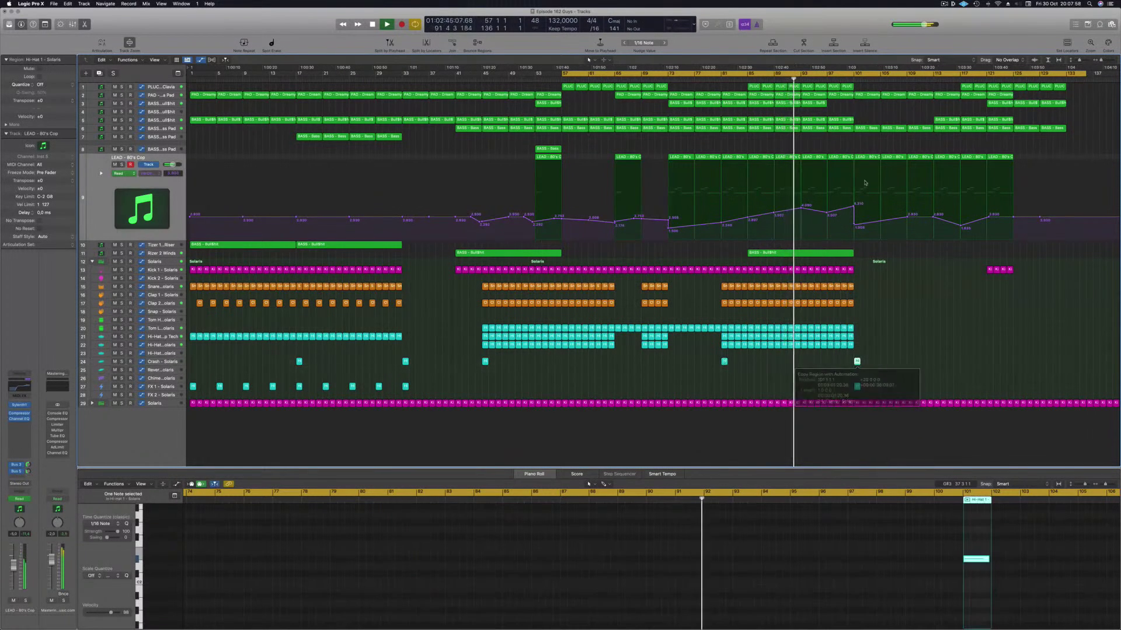
Replace the BASS - BuiltBrit region at bar 85 with a copy of the region that follows it at bar 89.
click(161, 120)
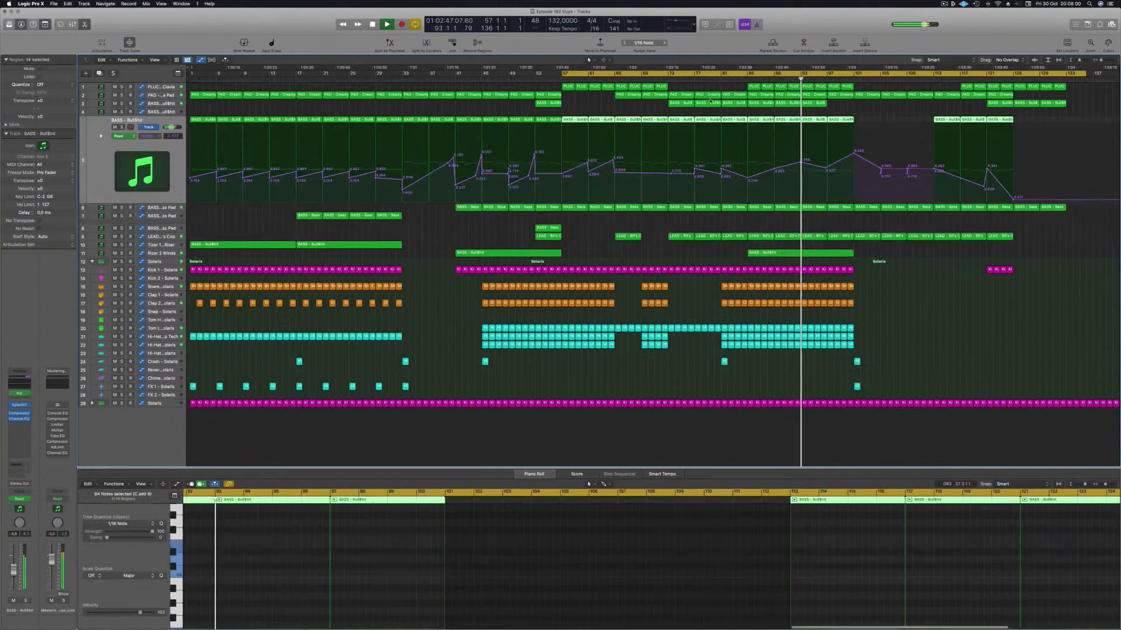
click(760, 119)
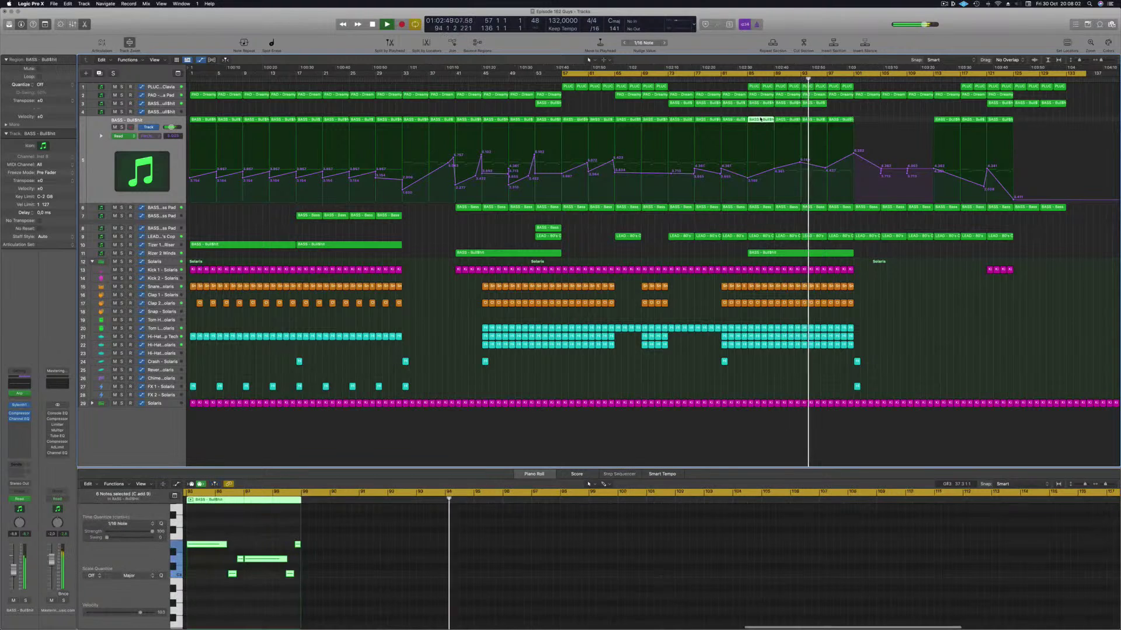
key(Delete)
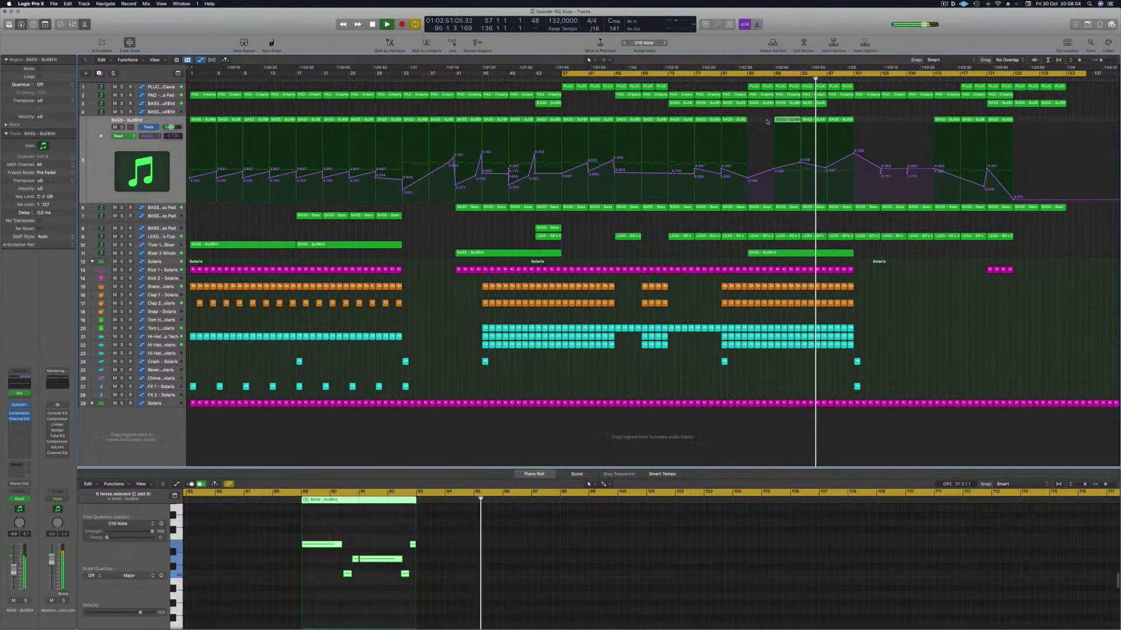
drag(767, 122, 765, 124)
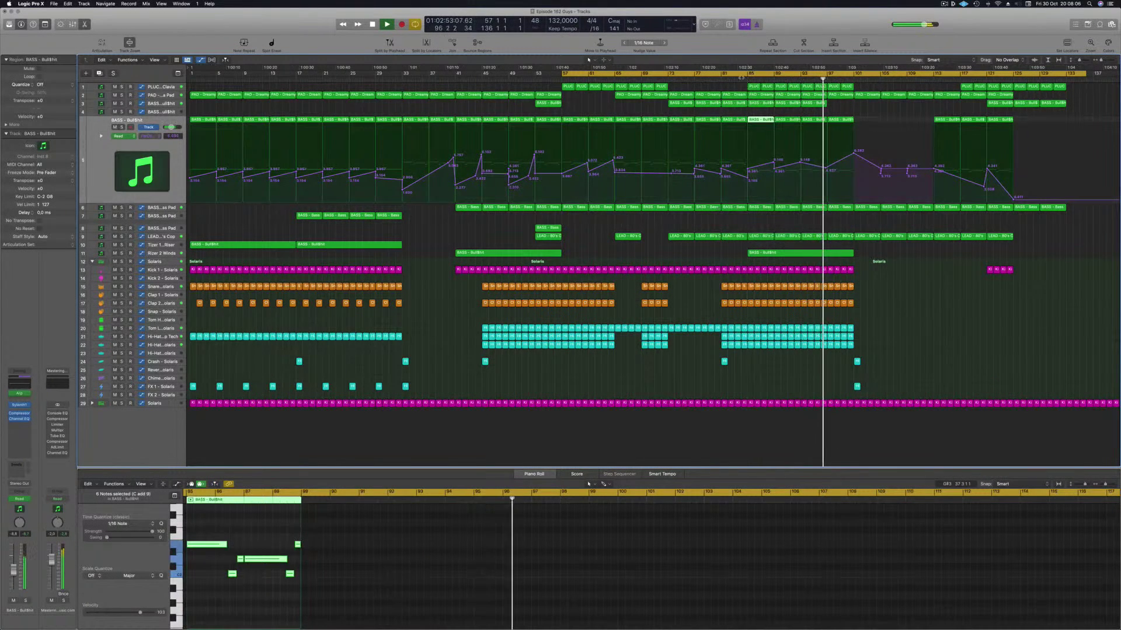
Replay from bar 85 and remove the BASS - BuiltBrit cutoff point at bar 89 and the low point at bar 85.
key(shift+Return)
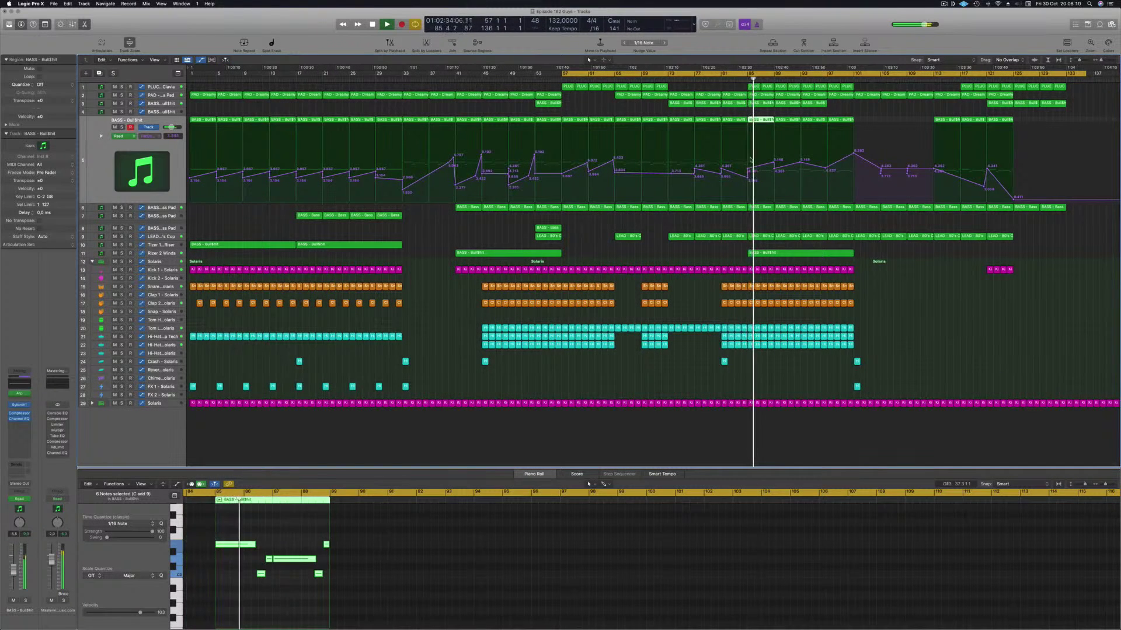
click(775, 170)
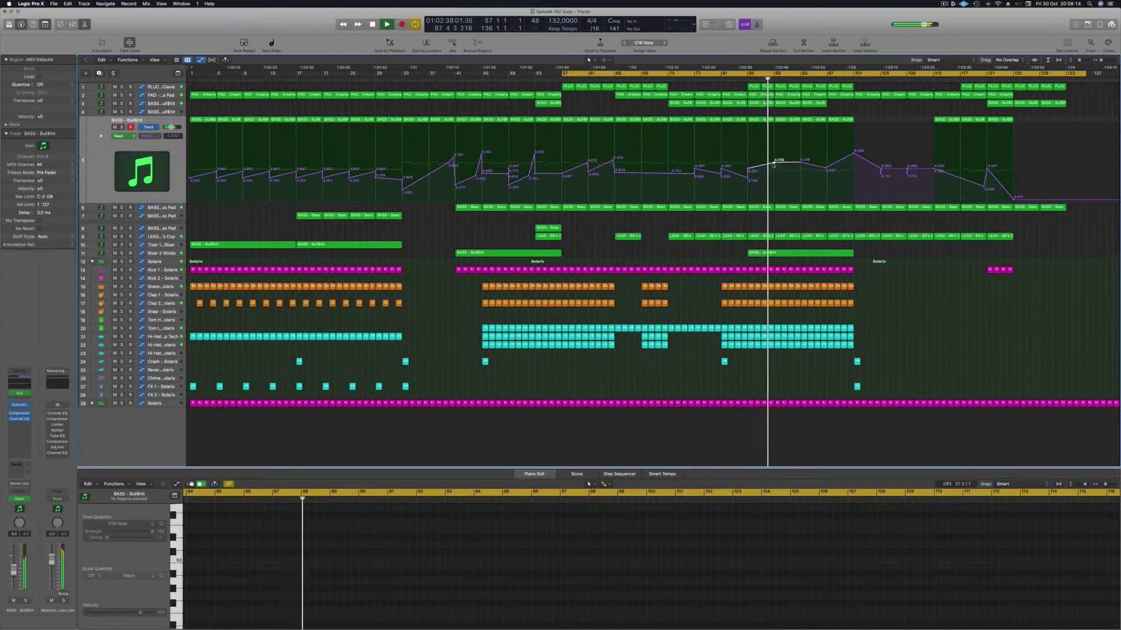
double_click(775, 160)
click(748, 169)
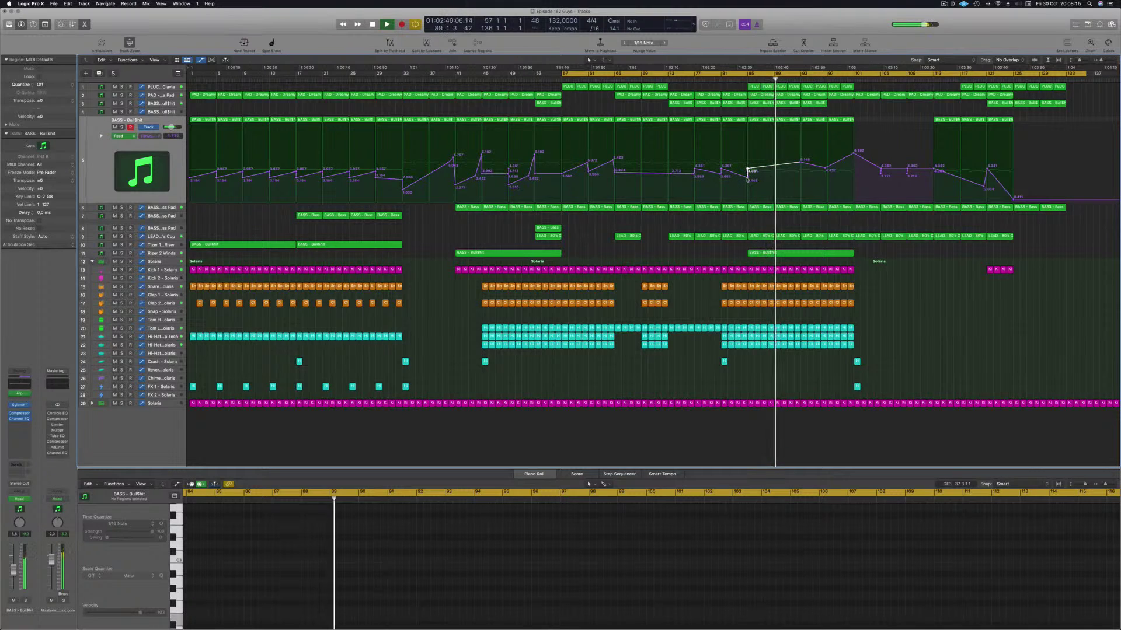
click(748, 180)
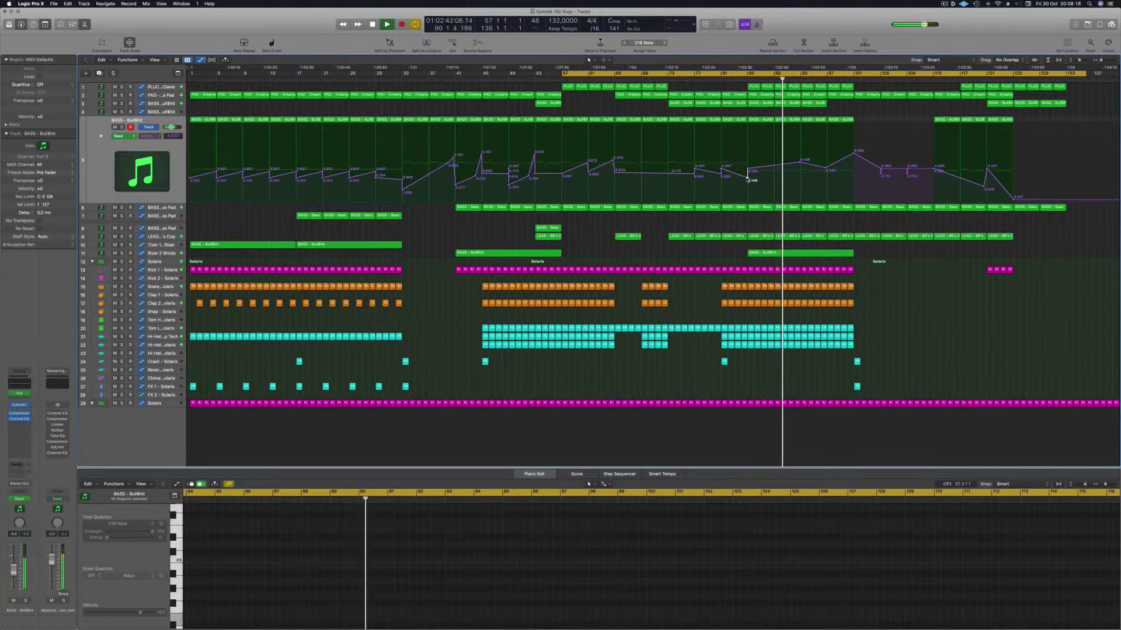
double_click(748, 180)
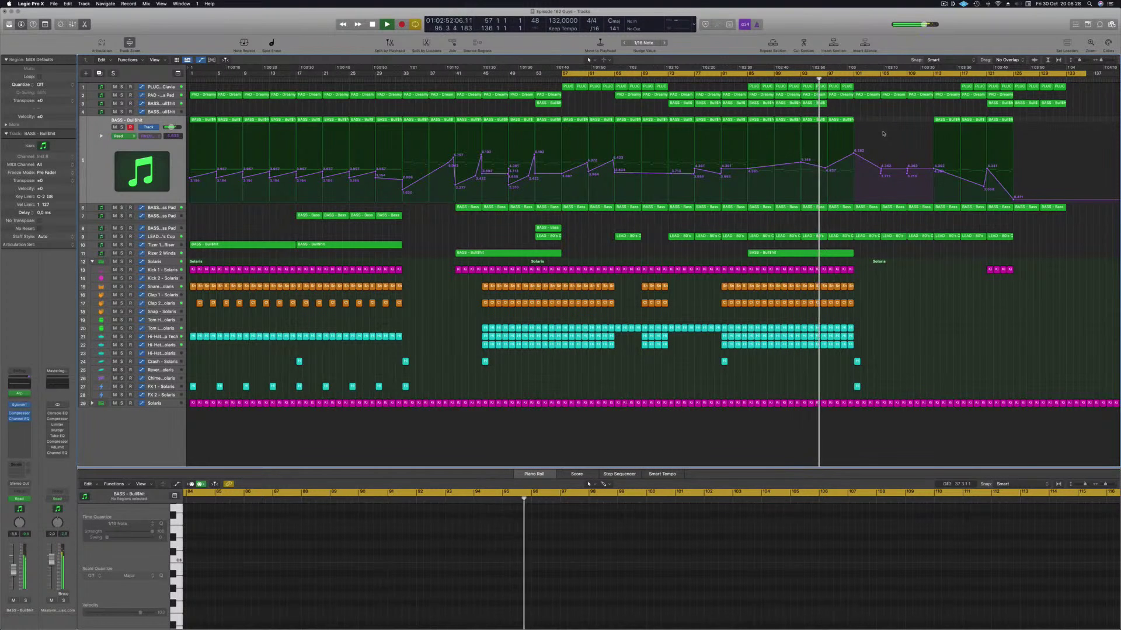
Copy the Tizer 1 Riser region from bar 17 and the Rizer 2 Winds region from bar 85 to bar 101.
click(863, 208)
click(852, 222)
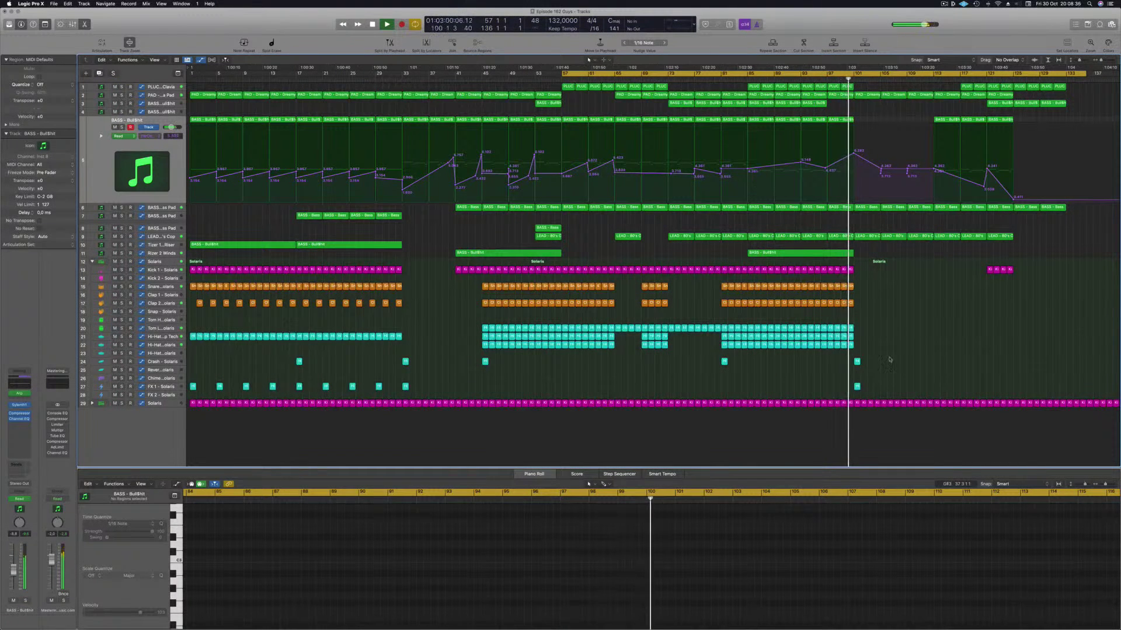
scroll(909, 357, up, 2)
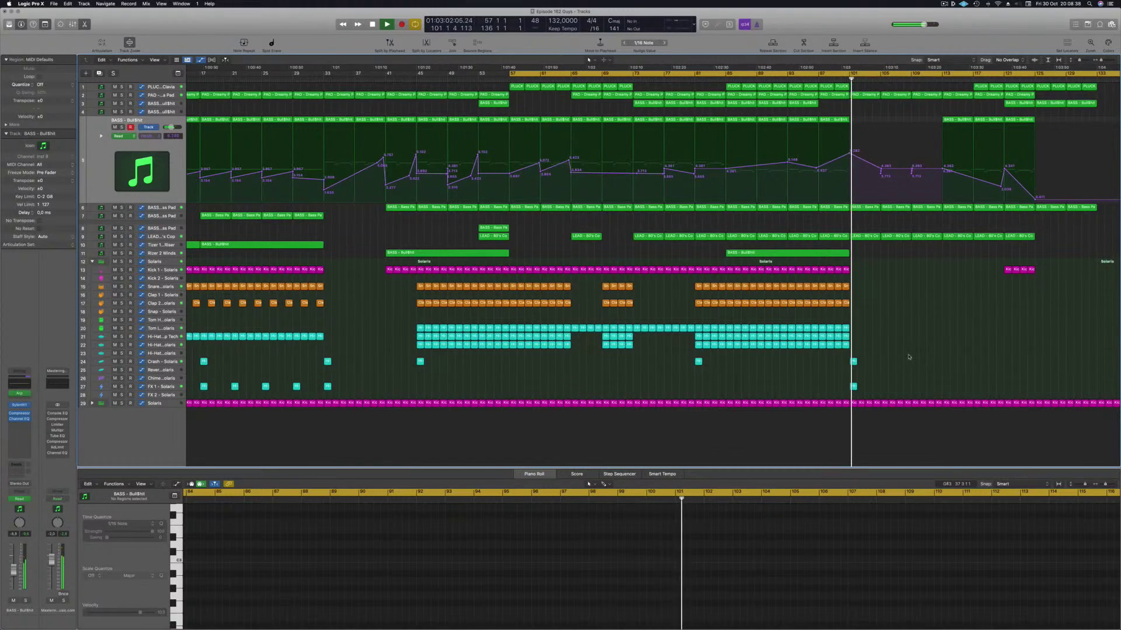
scroll(909, 338, down, 2)
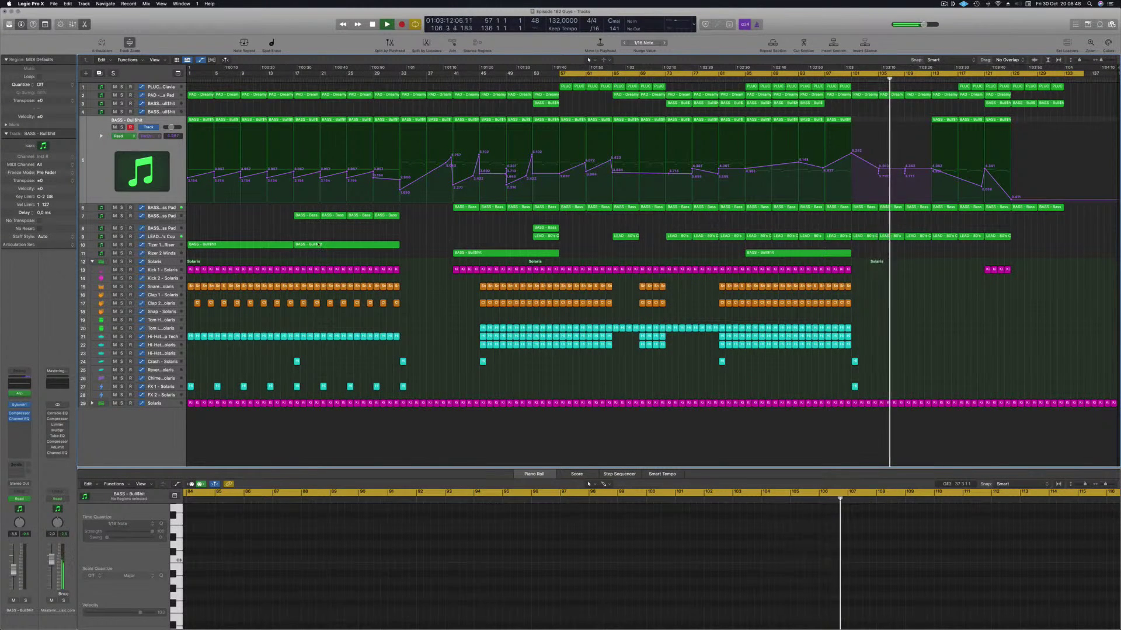
click(337, 245)
drag(338, 245, 897, 246)
drag(799, 255, 902, 256)
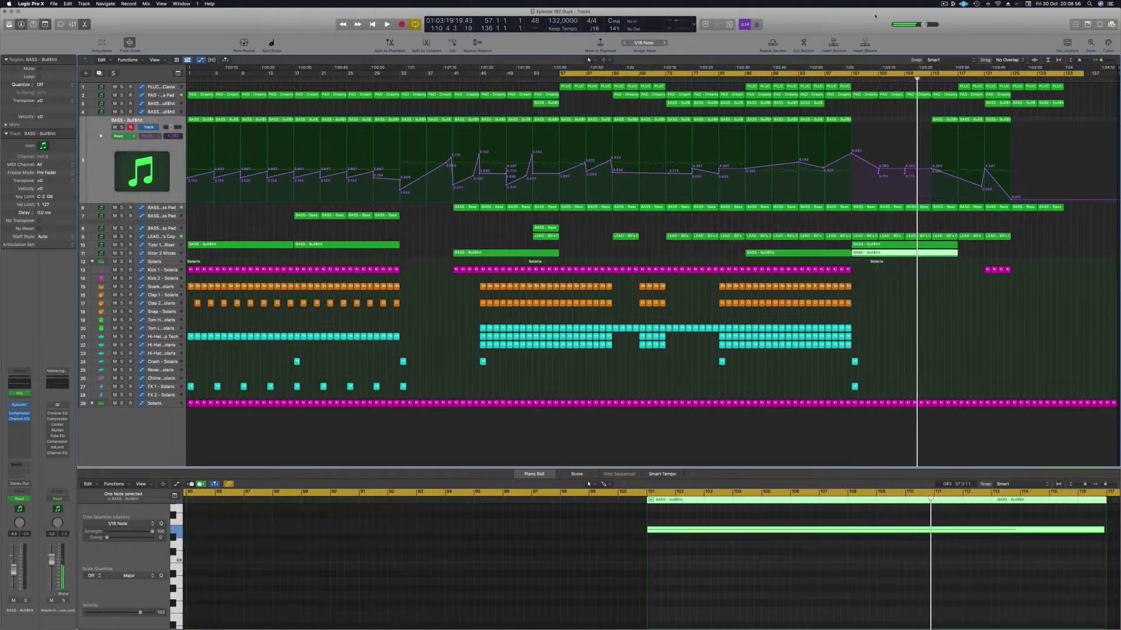
Set the cycle range to bars 101 to 117 and play the section from bar 101.
key(space)
key(c)
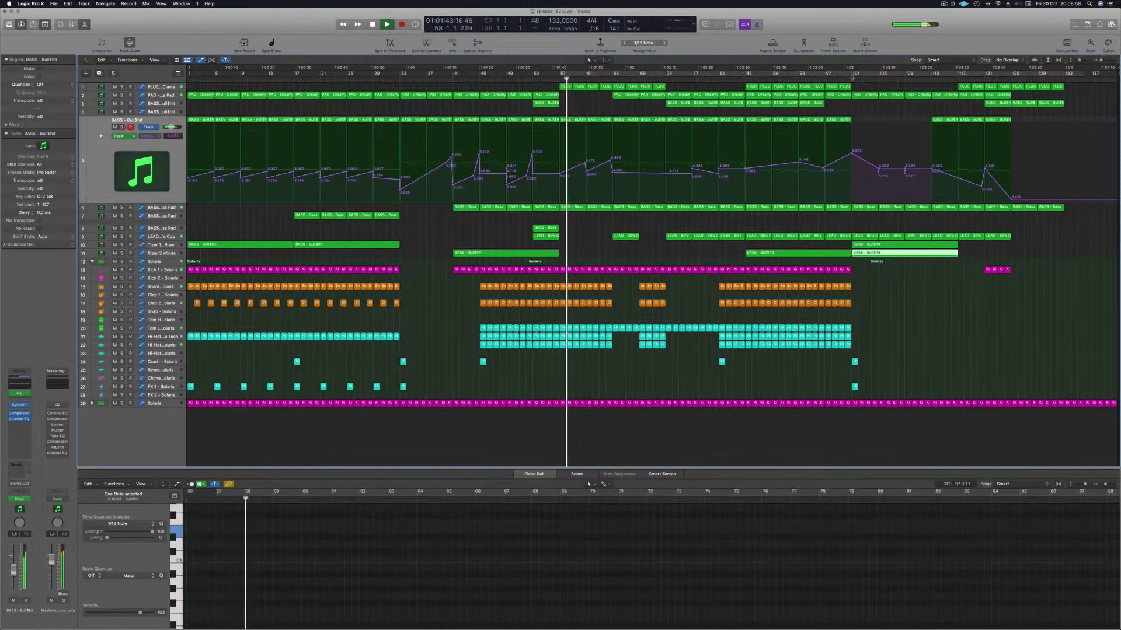
drag(852, 75, 957, 76)
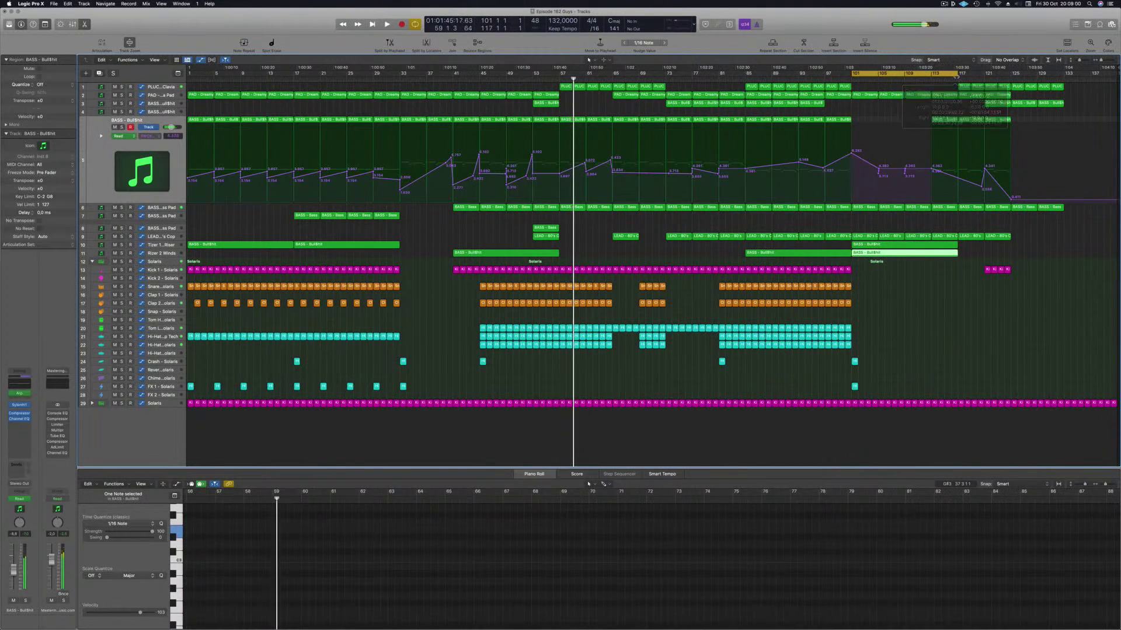
key(space)
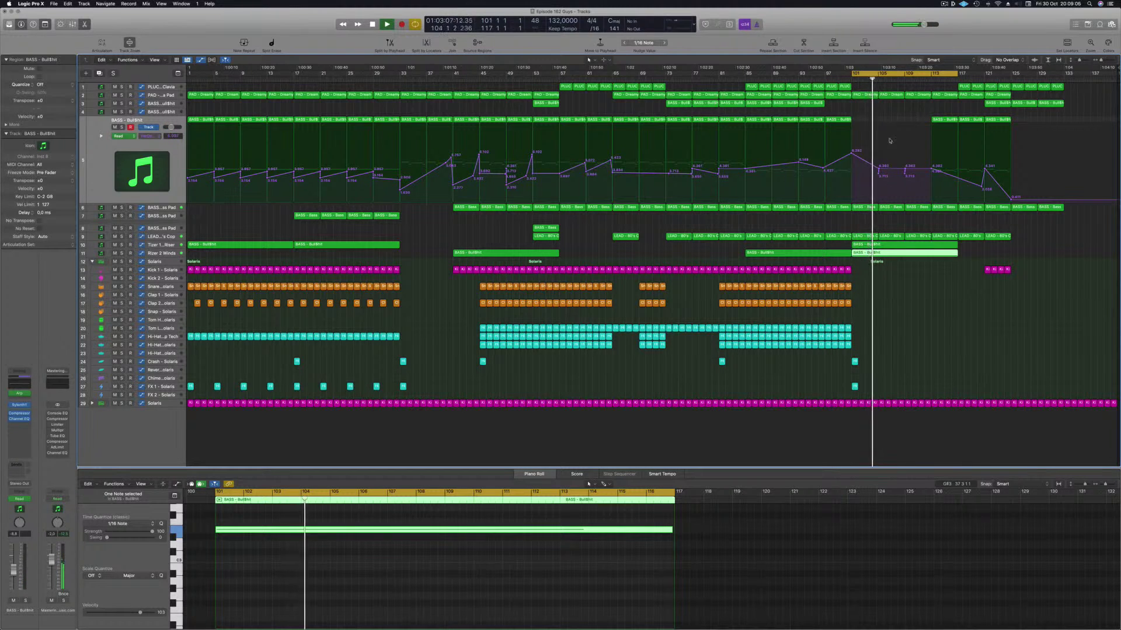
Copy the BASS - BuiltBrit region from bar 113 to bar 109 and raise its cutoff automation to a peak just before bar 117.
drag(946, 121, 919, 124)
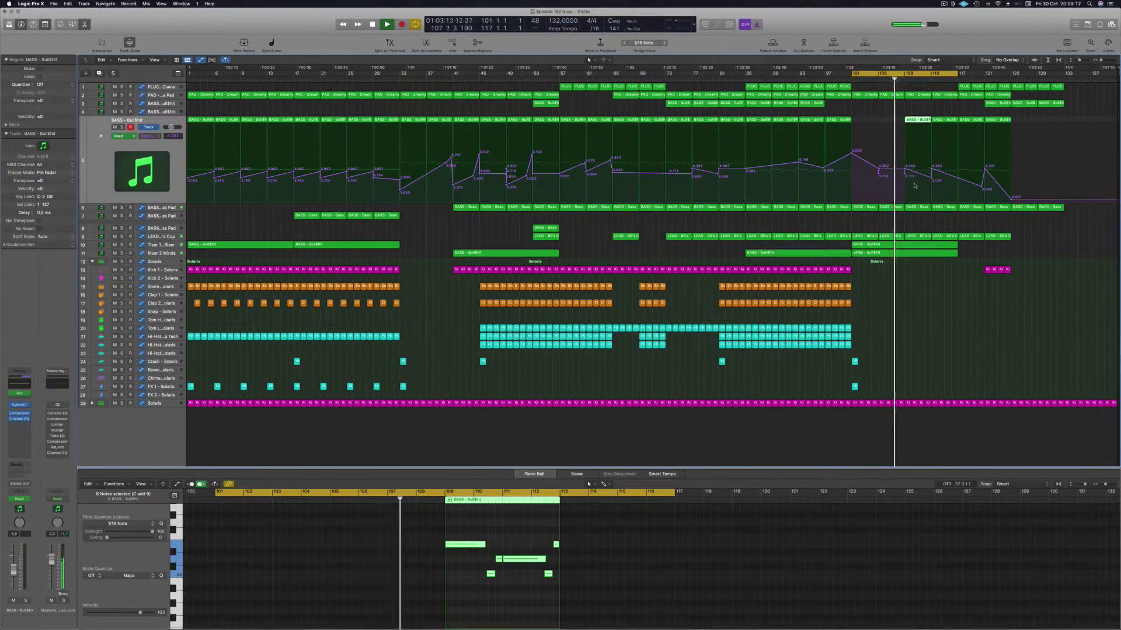
click(855, 386)
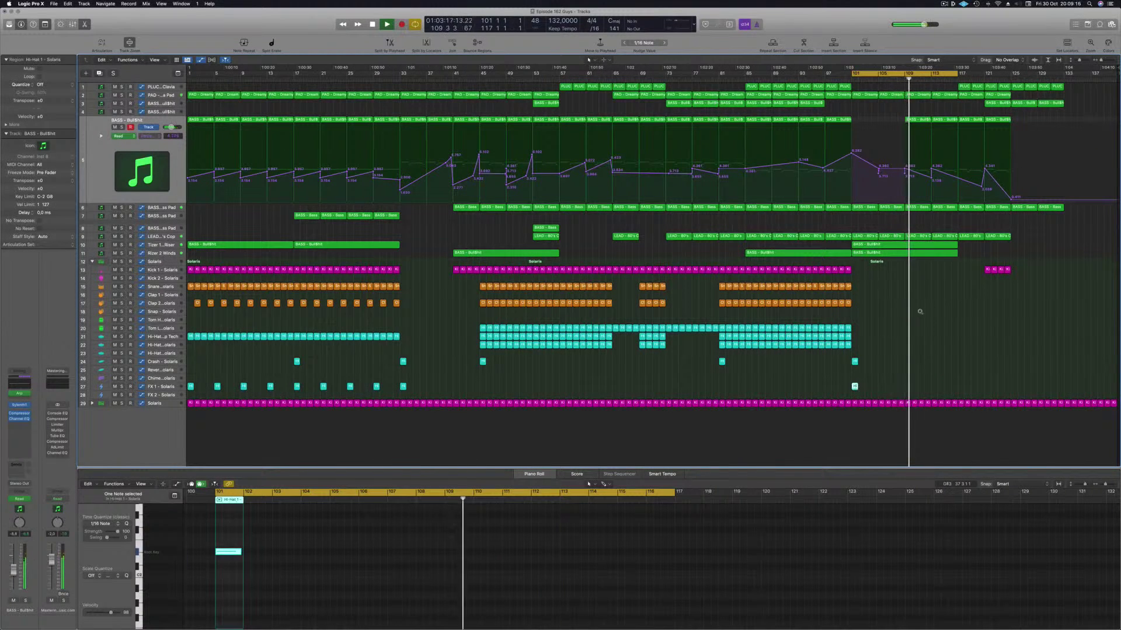
click(932, 171)
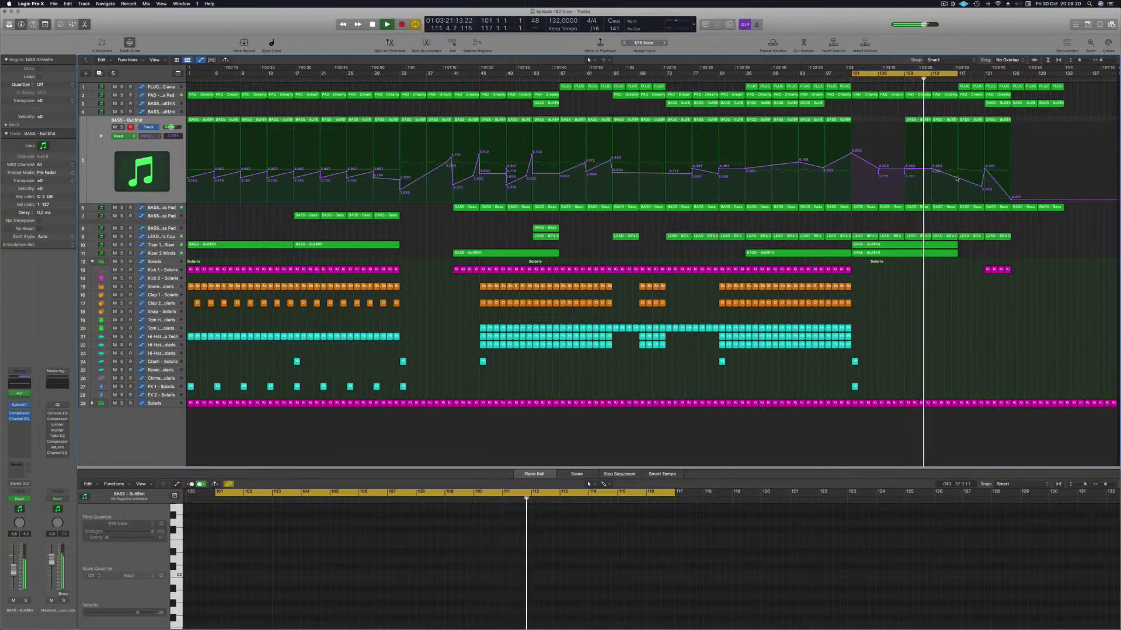
click(955, 175)
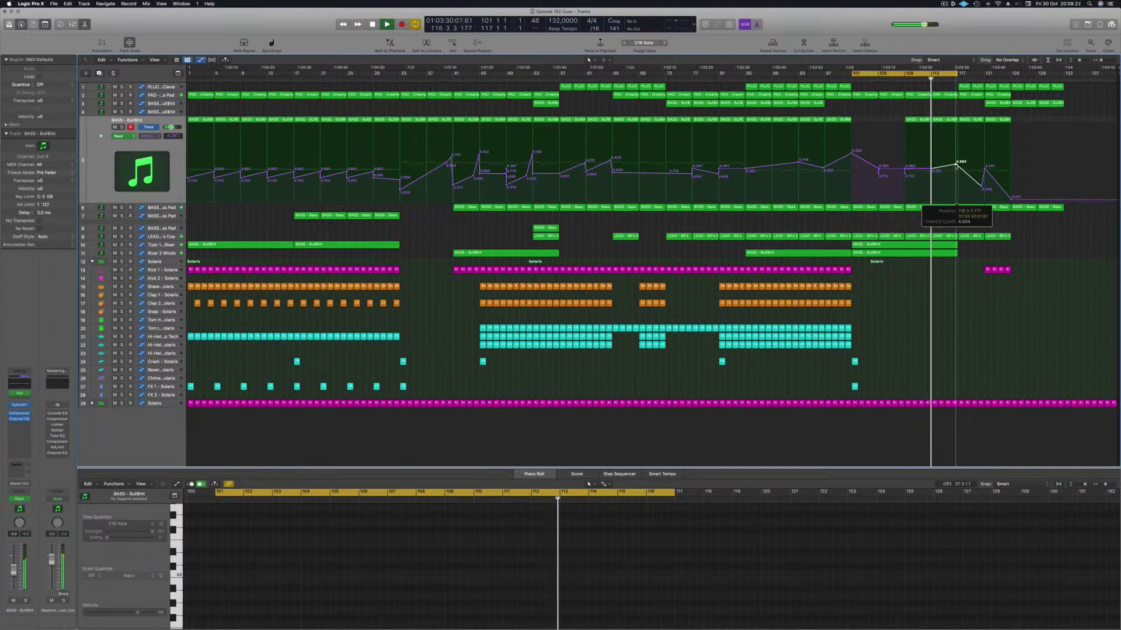
drag(955, 175, 956, 164)
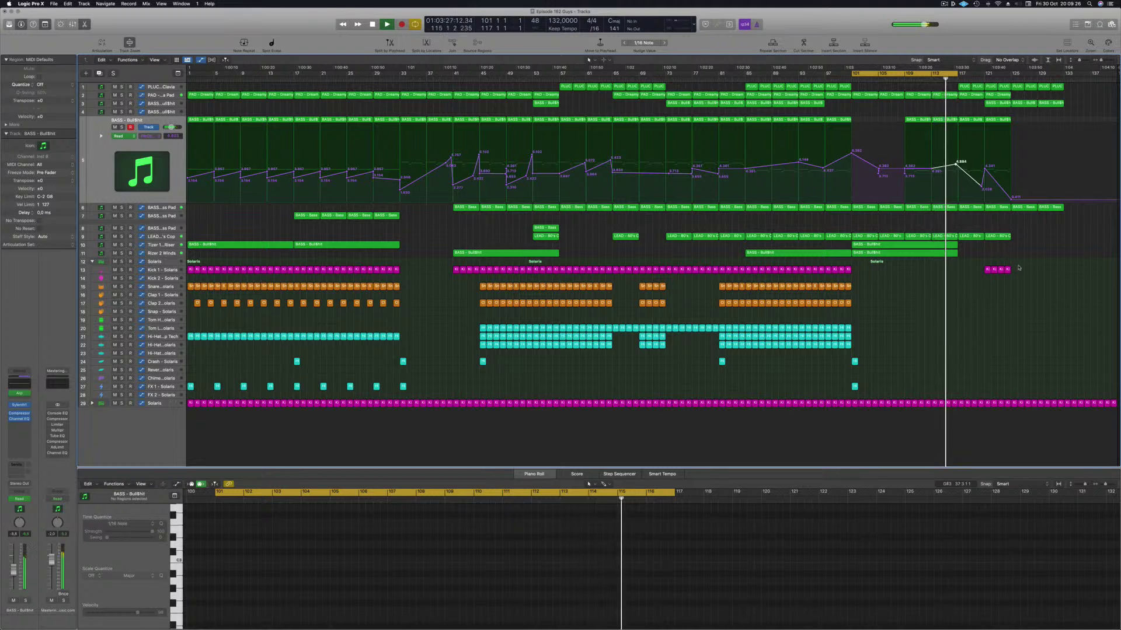
Move the Kick 1 regions from bar 121 to bar 117 and copy them back to bar 121, extending the cycle range to bar 125.
click(987, 271)
drag(987, 271, 964, 274)
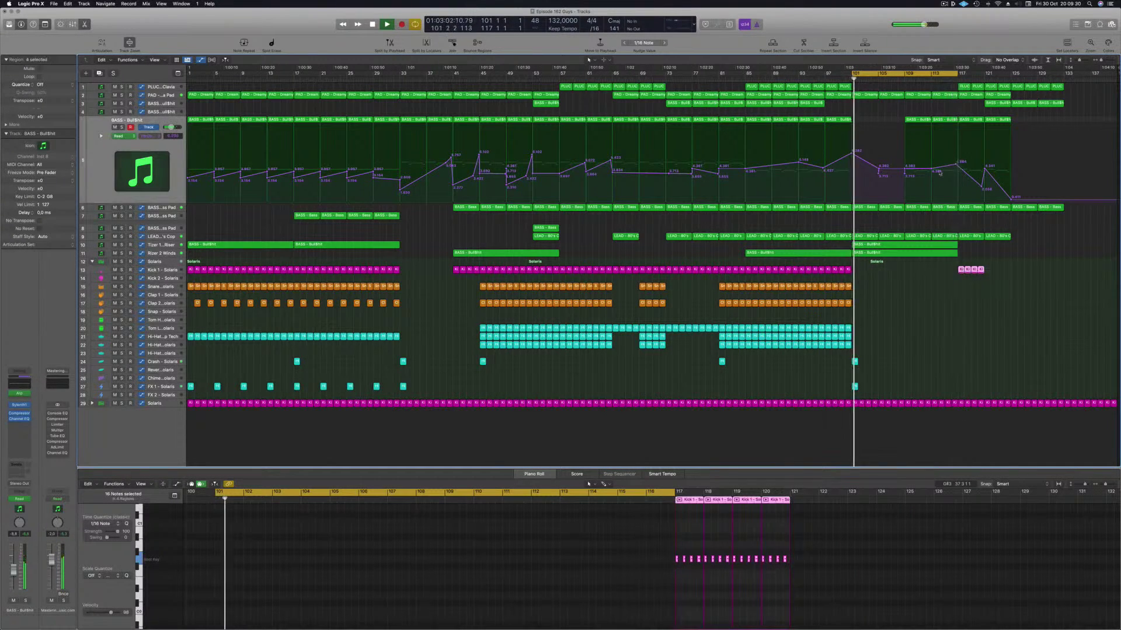
drag(958, 73, 1009, 77)
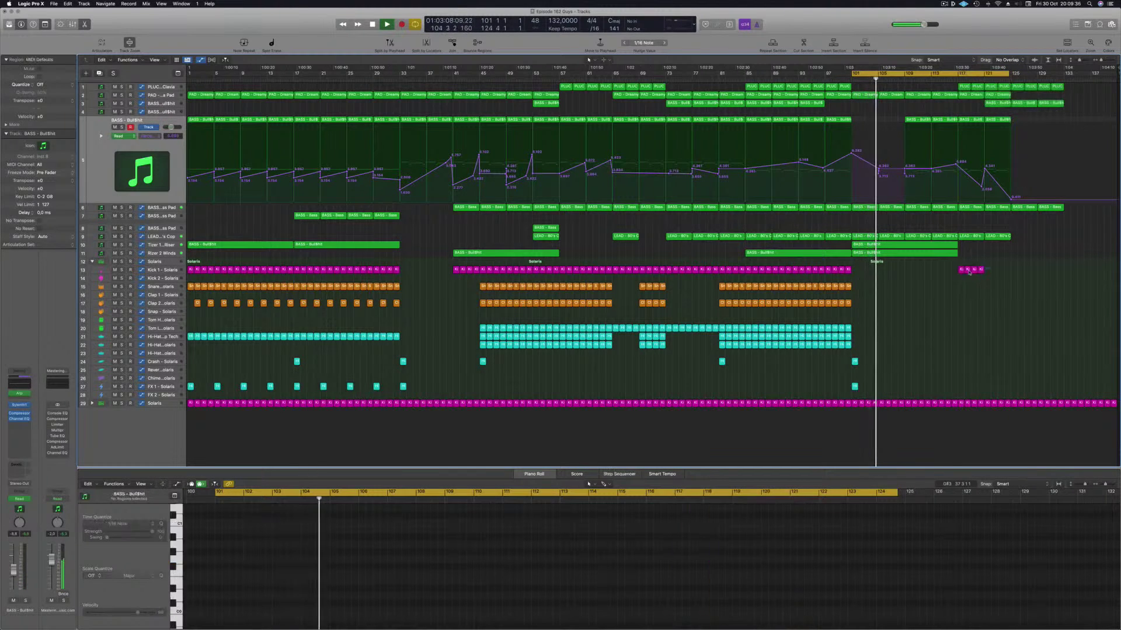
mouse_move(960, 270)
mouse_down()
mouse_move(988, 270)
mouse_move(960, 288)
mouse_up()
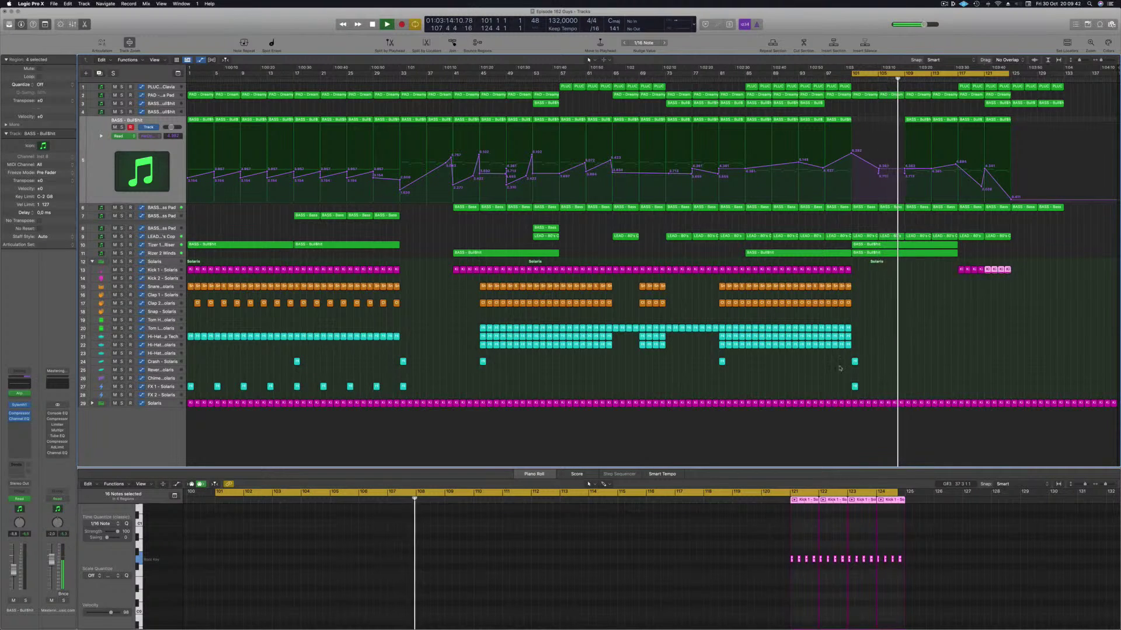
Copy the FX 1 region from bar 101 to bar 117.
drag(854, 386, 962, 388)
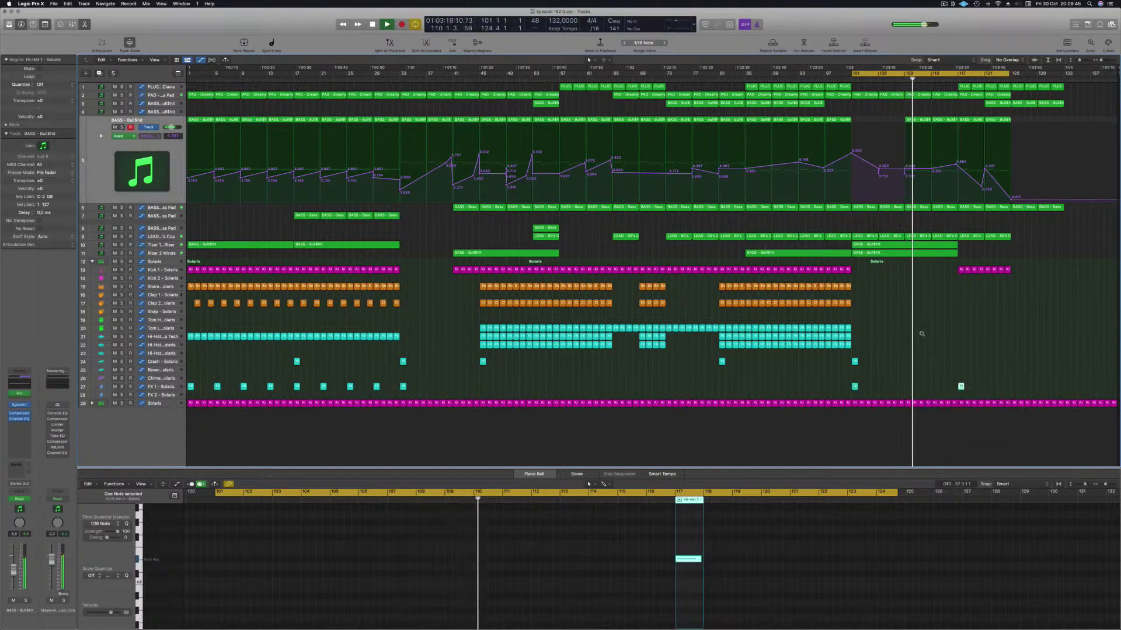
click(931, 170)
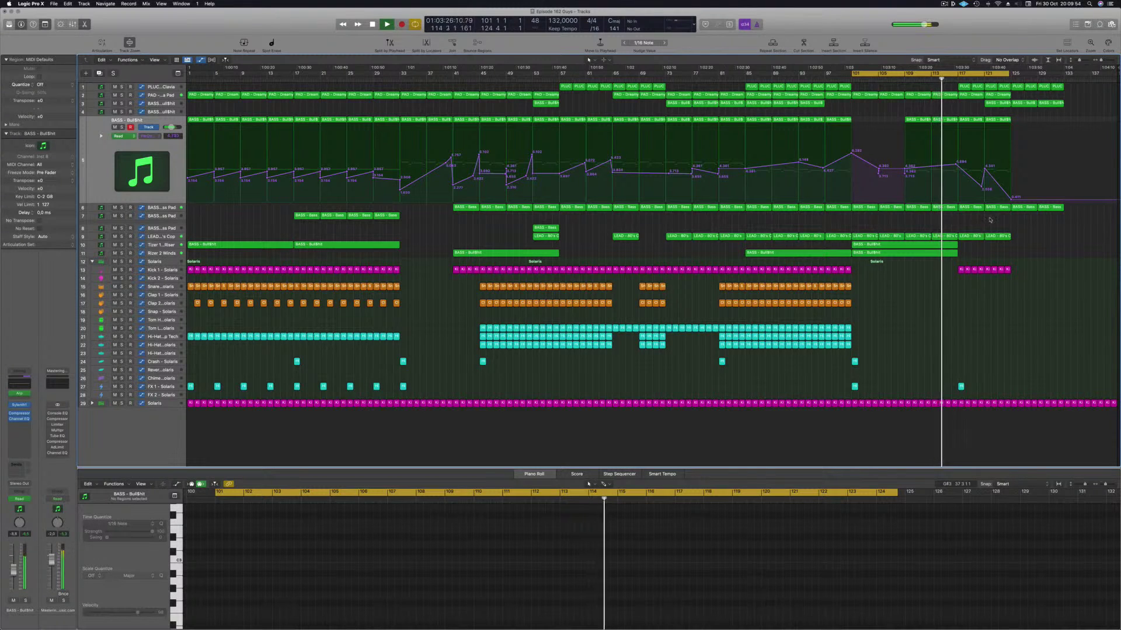
Check the LEAD - 80's Cop regions and their automation from bar 101 to bar 125 during playback.
click(271, 235)
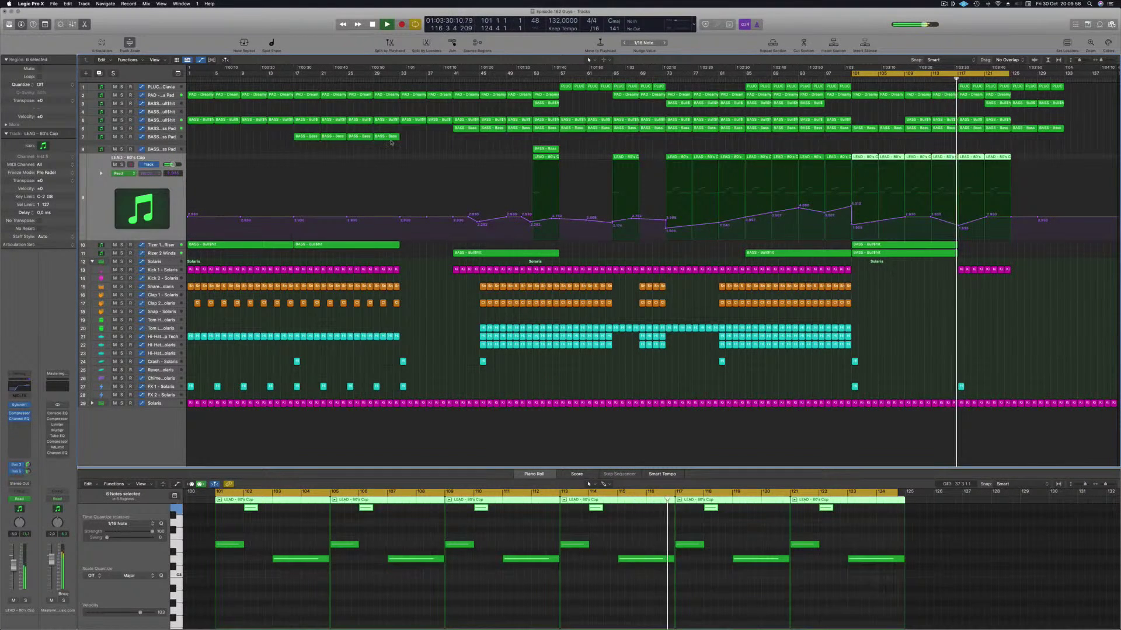
click(683, 143)
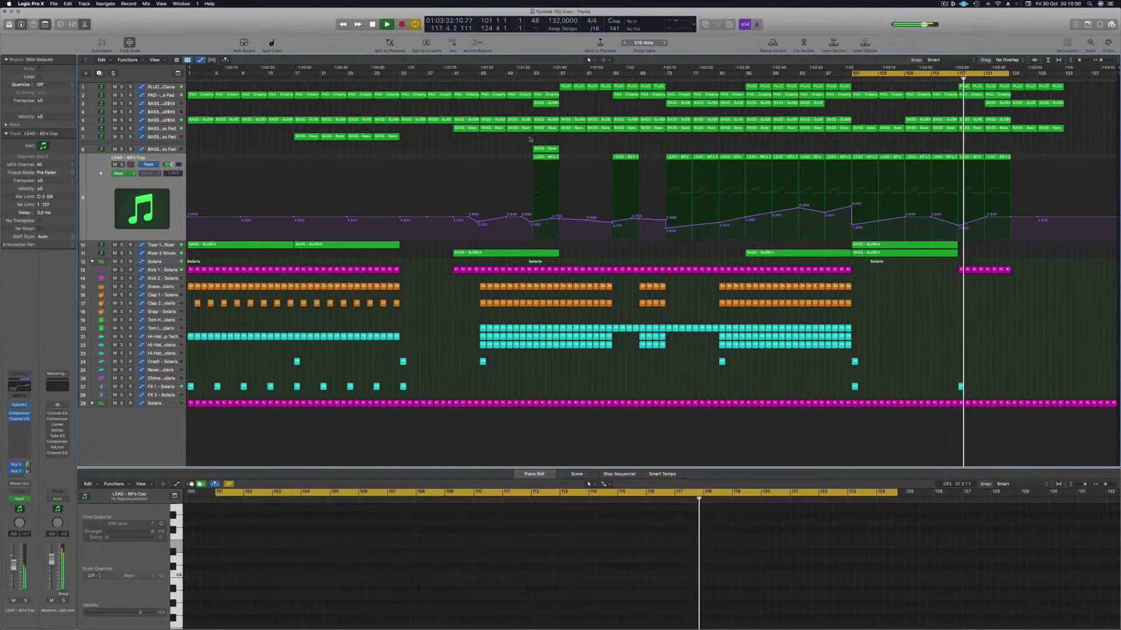
Copy the BASS - Bass Pad region from bar 53 to bar 117.
click(543, 149)
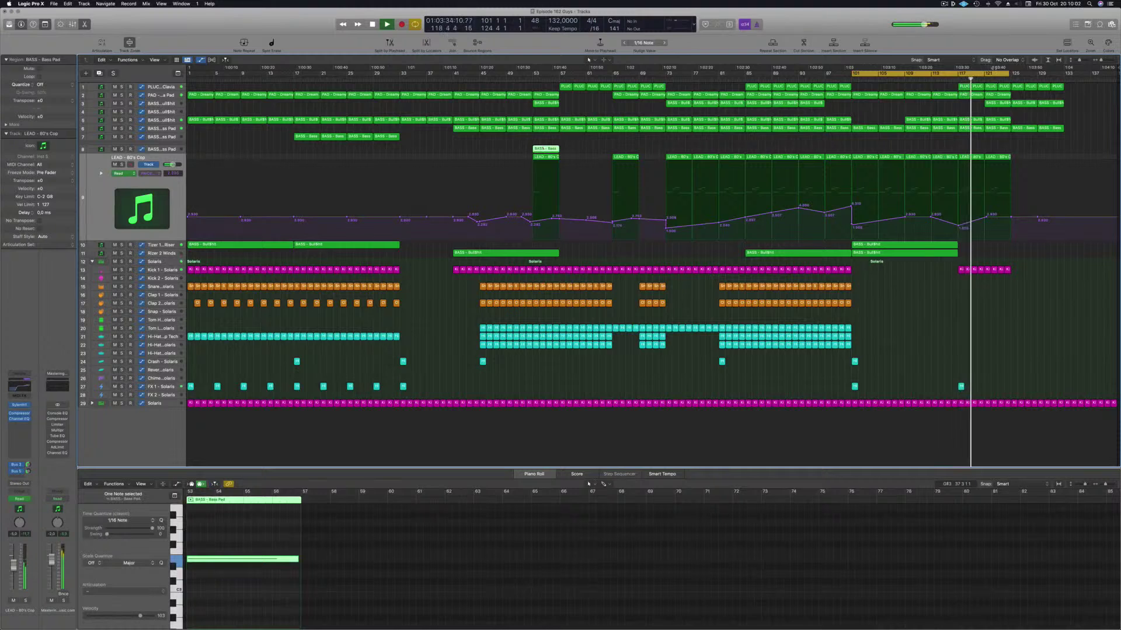
click(953, 206)
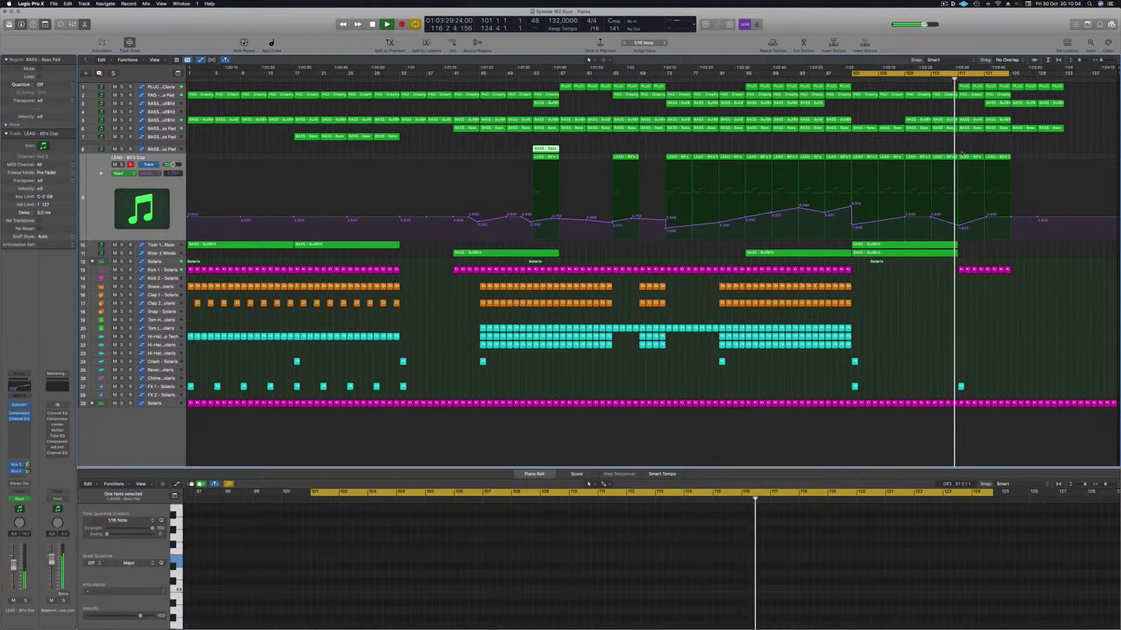
click(965, 196)
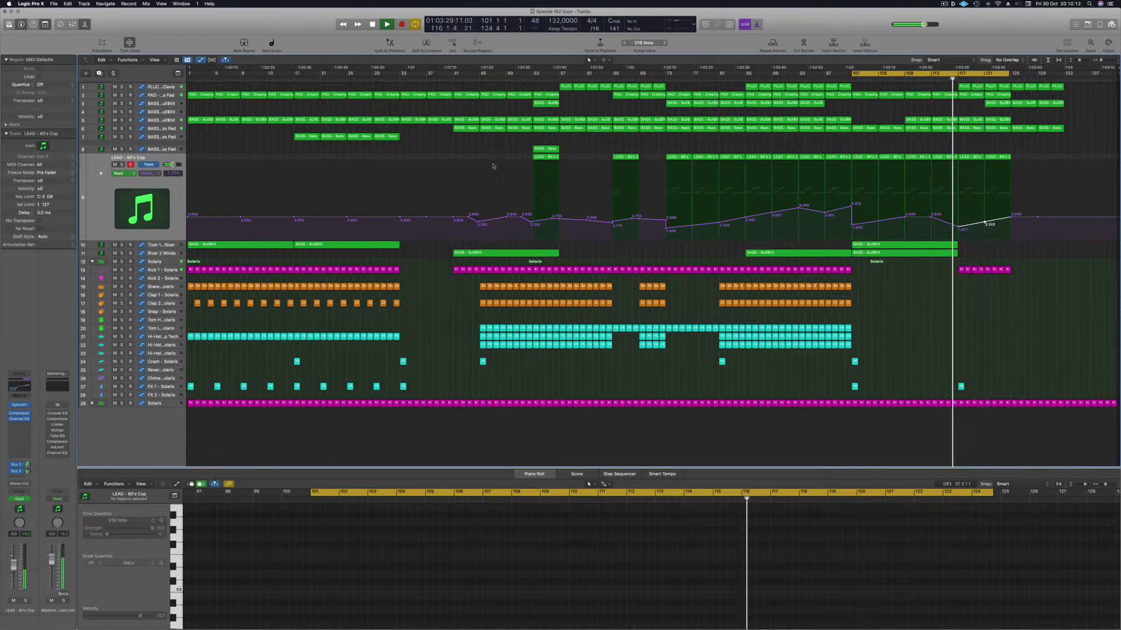
click(547, 149)
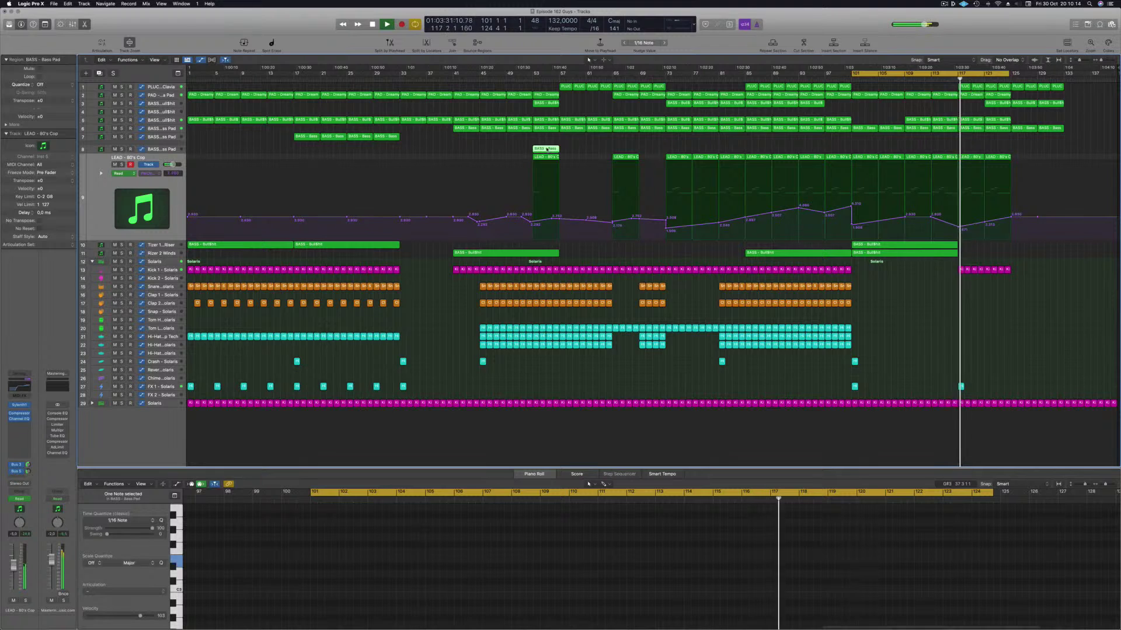
drag(547, 149, 970, 149)
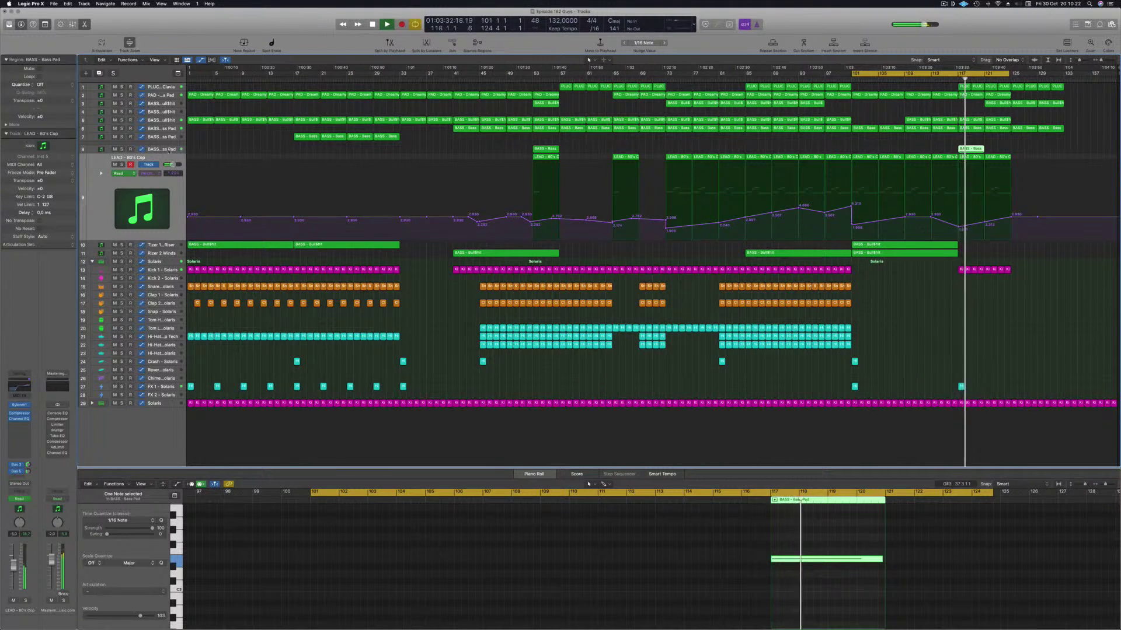
Add volume automation to the BASS - Bass Pad track, dropping just before bar 117 to about -13.3 dB over the copied region.
click(169, 150)
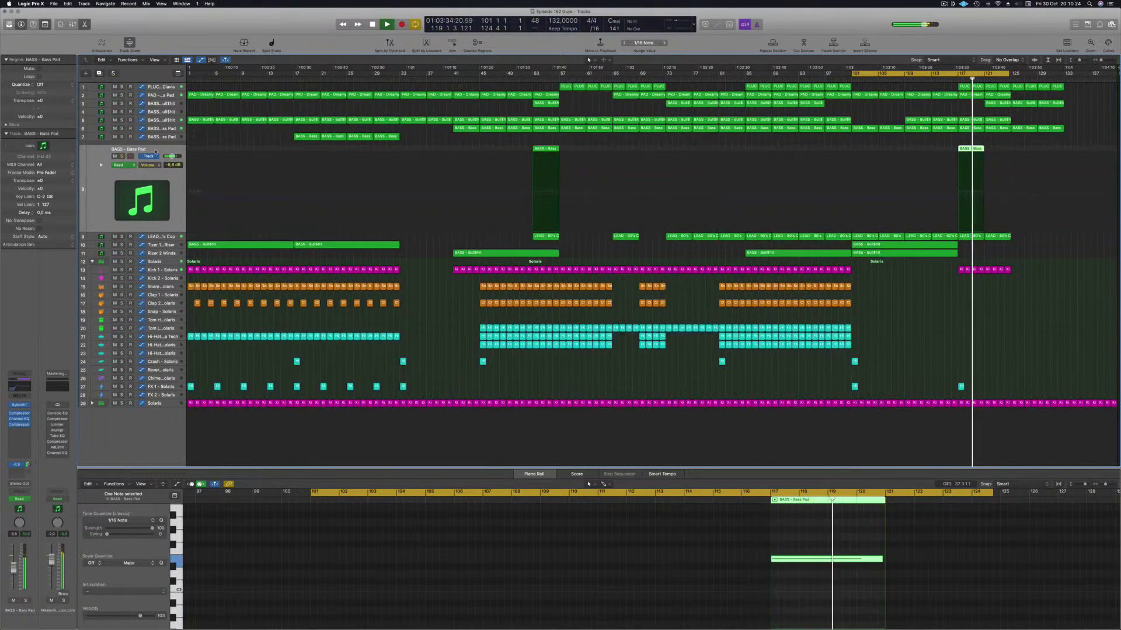
scroll(862, 145, right, 3)
scroll(863, 147, left, 3)
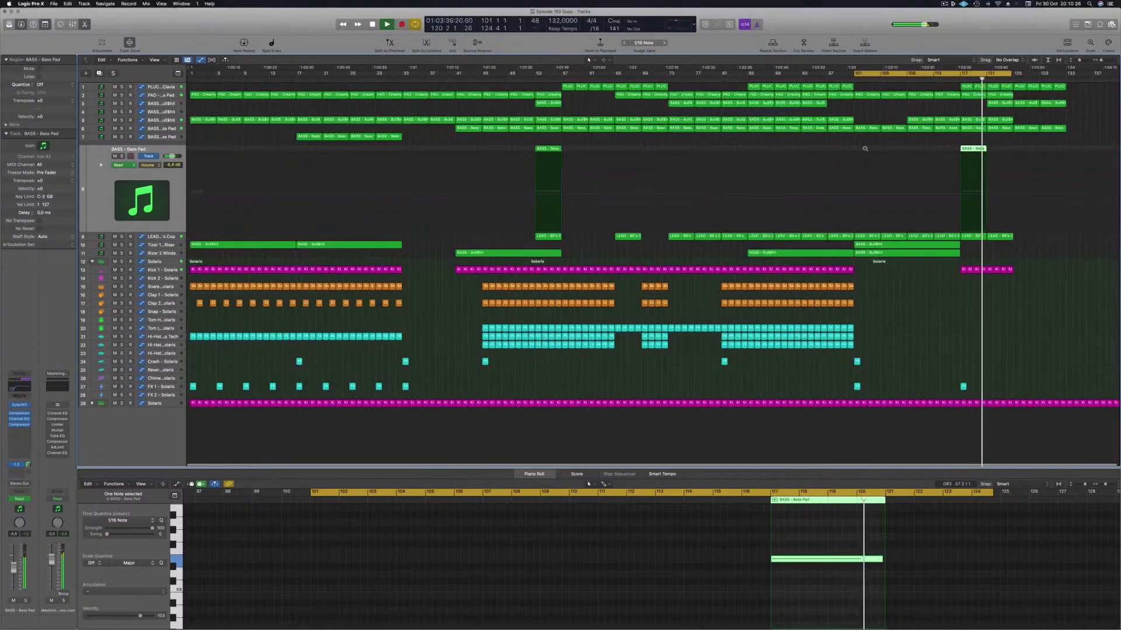
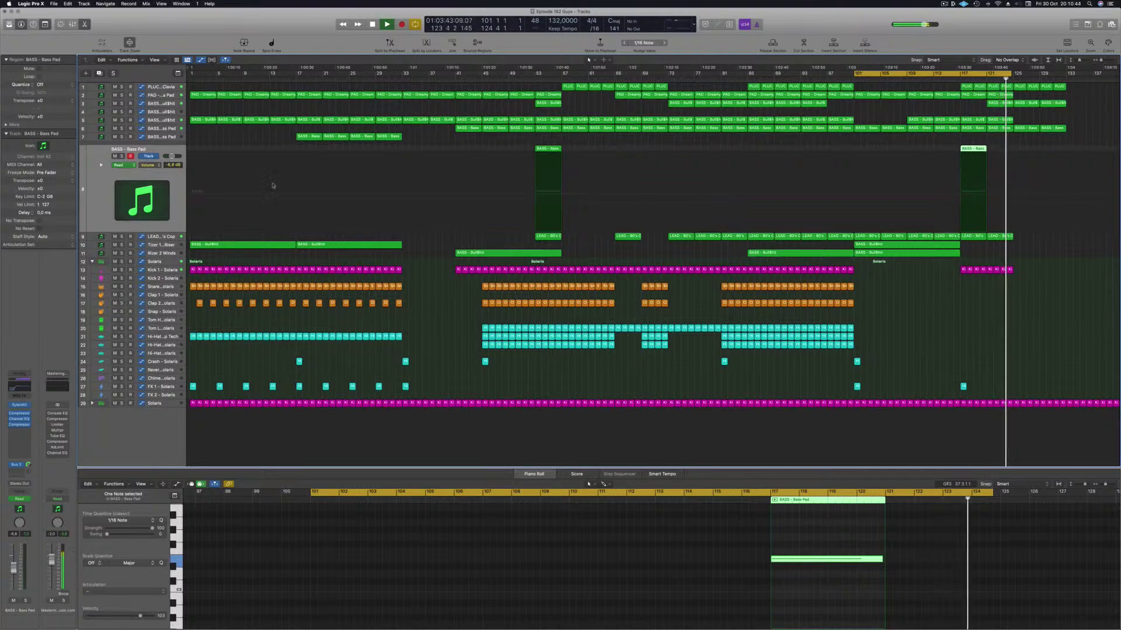
click(395, 195)
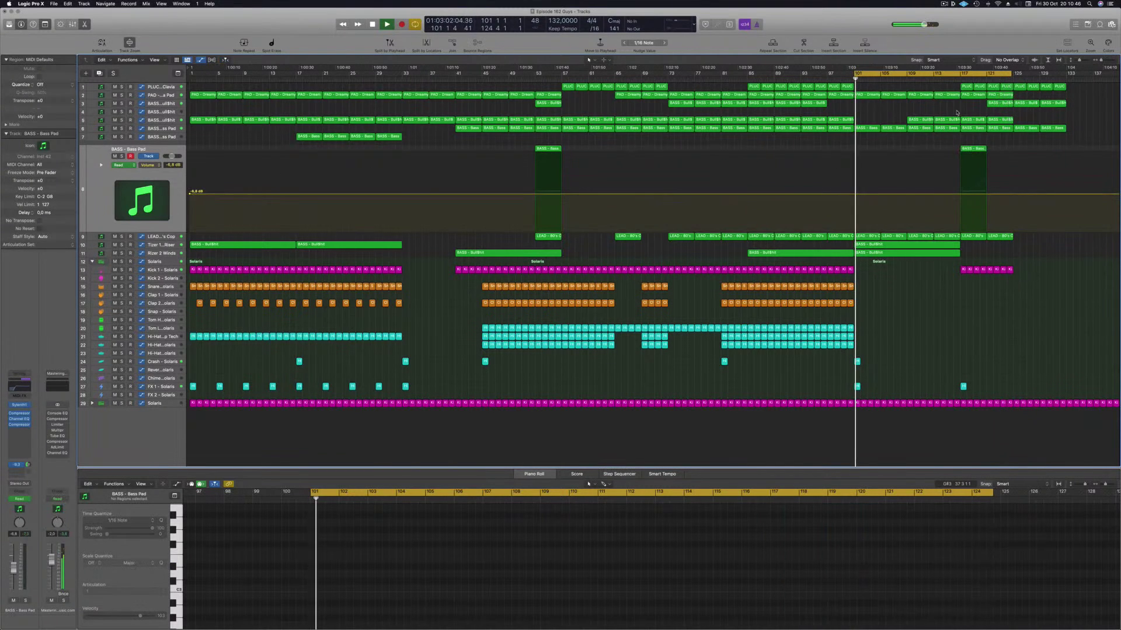
click(954, 78)
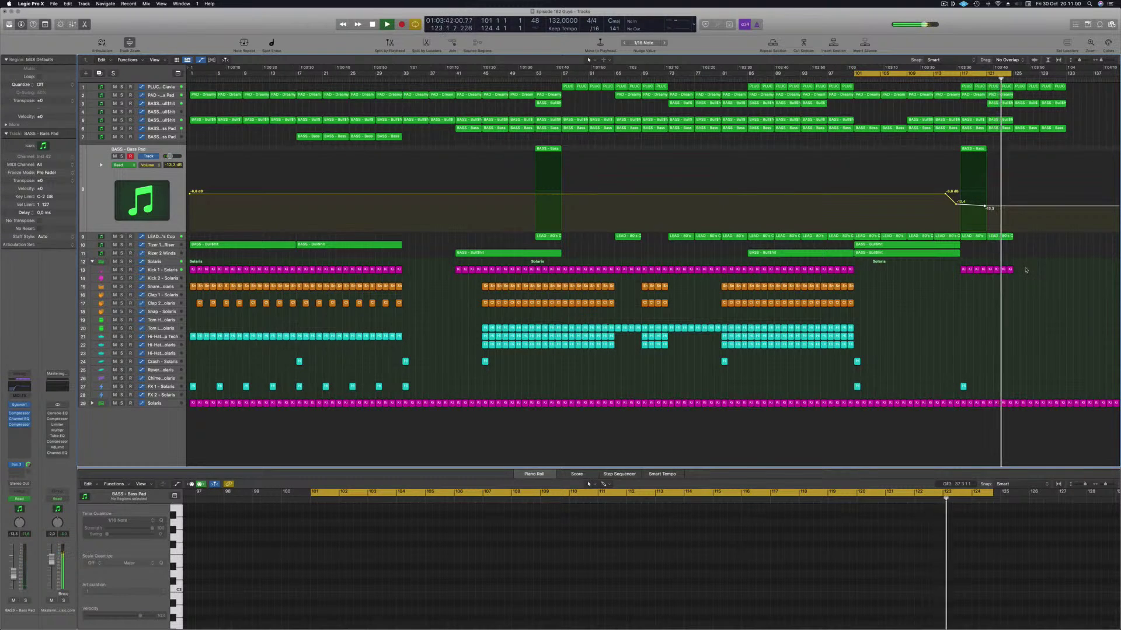
Copy the two riser regions from bar 101 to bar 117 and extend the cycle range to bar 133.
click(957, 264)
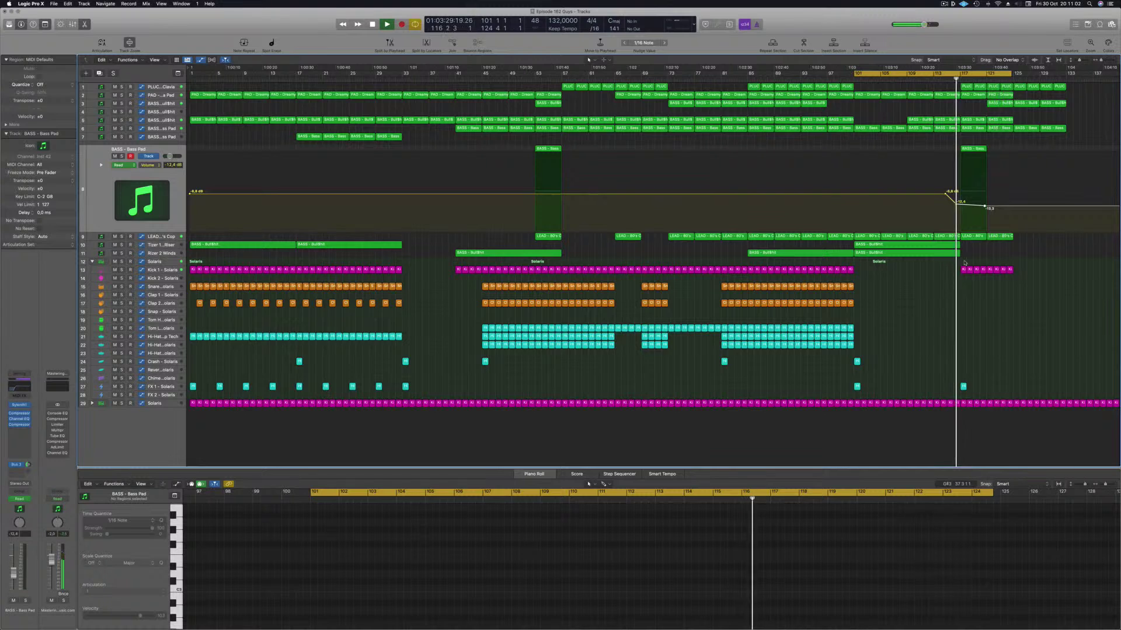
click(878, 253)
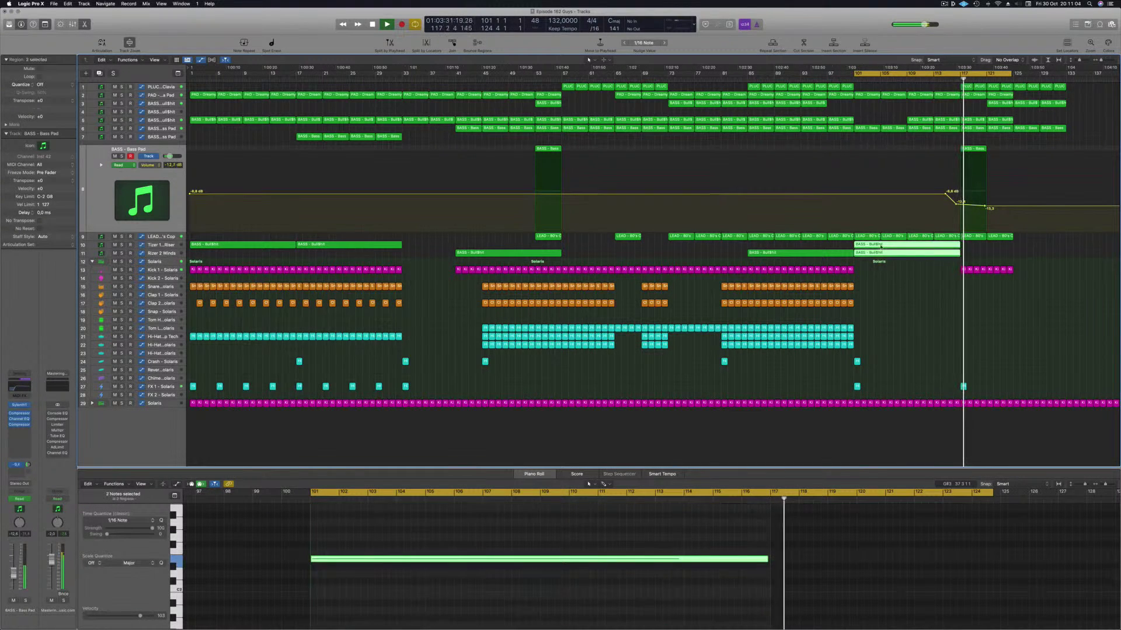
drag(879, 252, 991, 252)
key(Return)
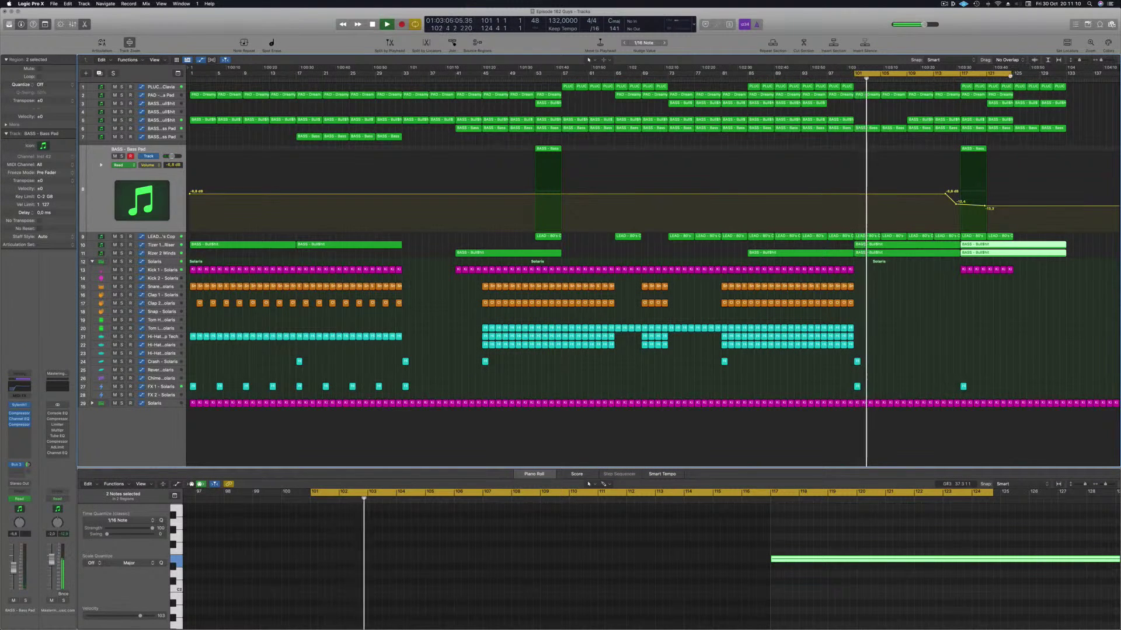
drag(1010, 76, 1062, 78)
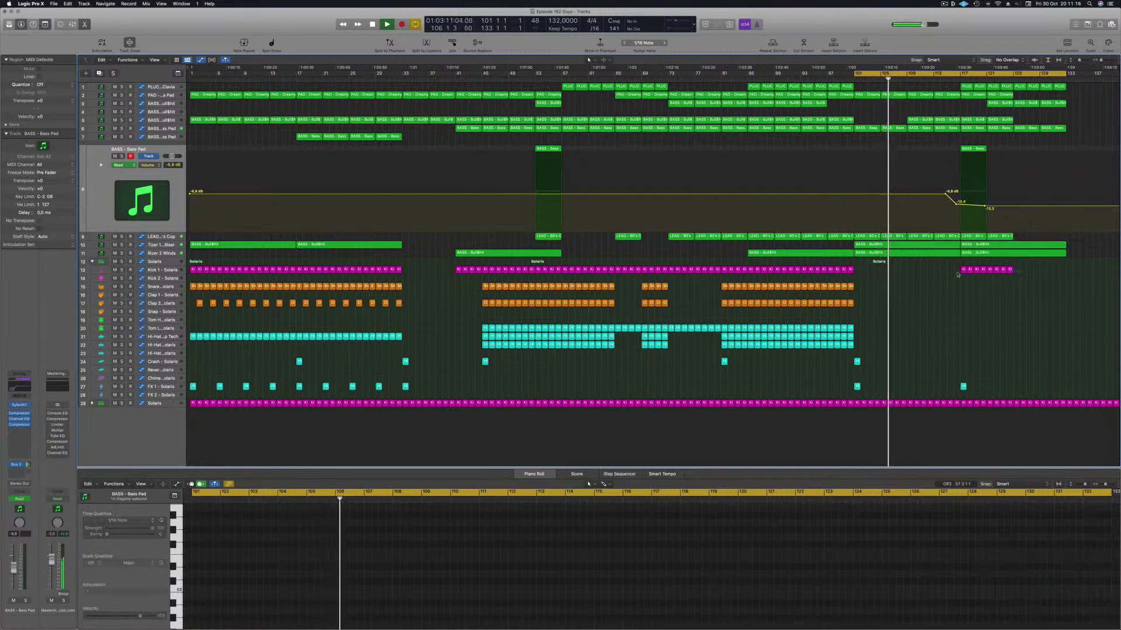
Copy the Kick 1 regions from bars 117–124 to bar 125 and duplicate the notes of bars 129–132 onto the offbeats.
drag(1016, 271, 1041, 272)
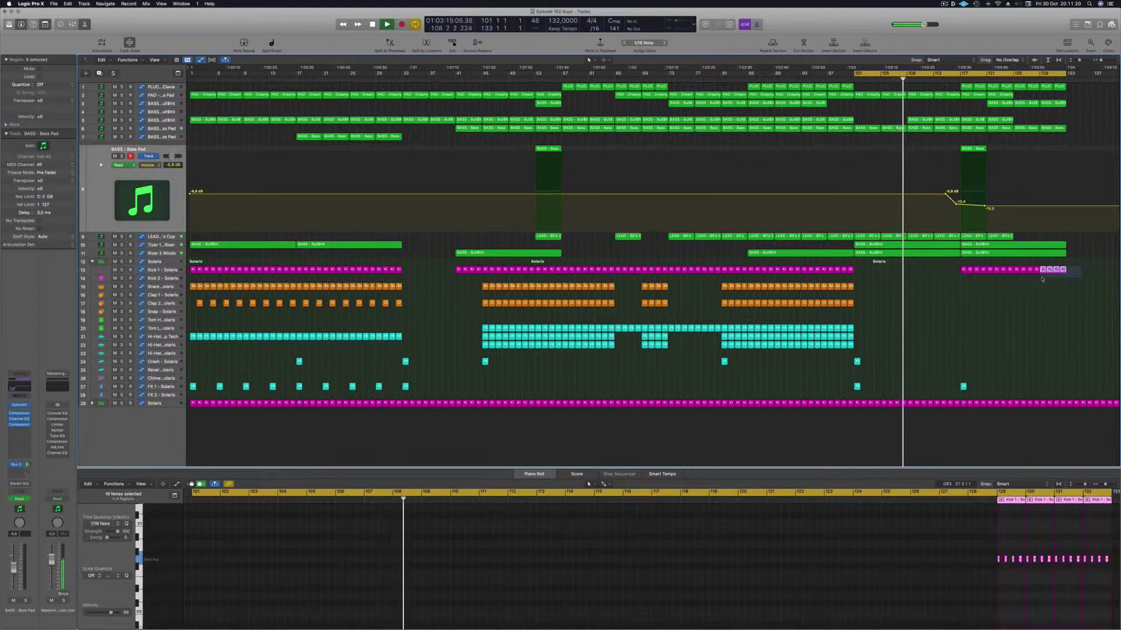
ctrl+alt+click(1014, 555)
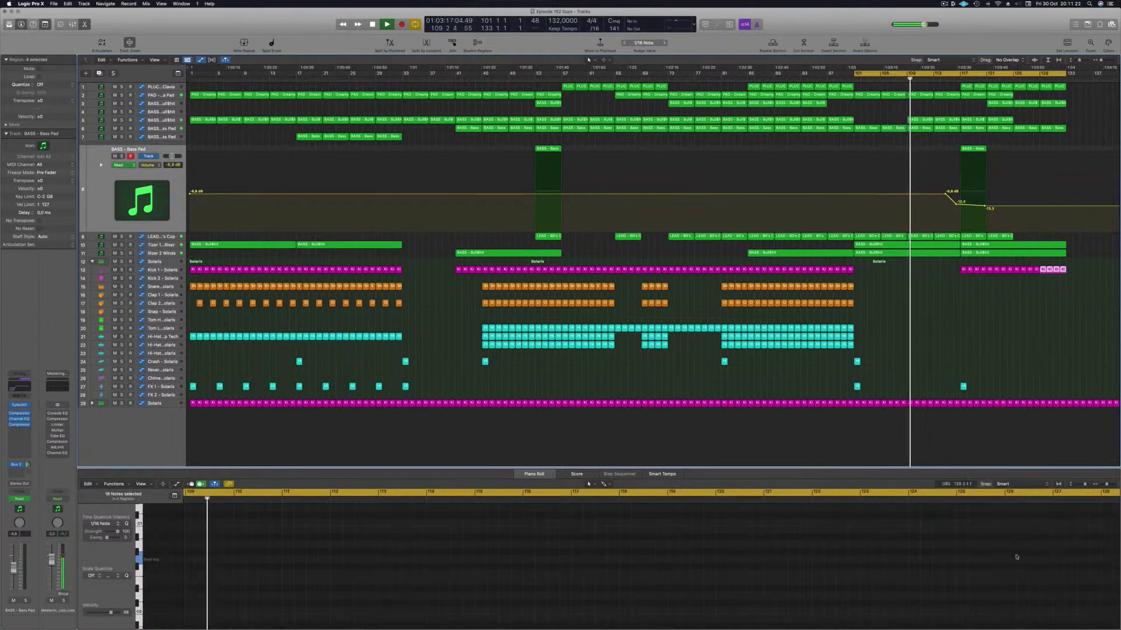
scroll(1015, 555, right, 8)
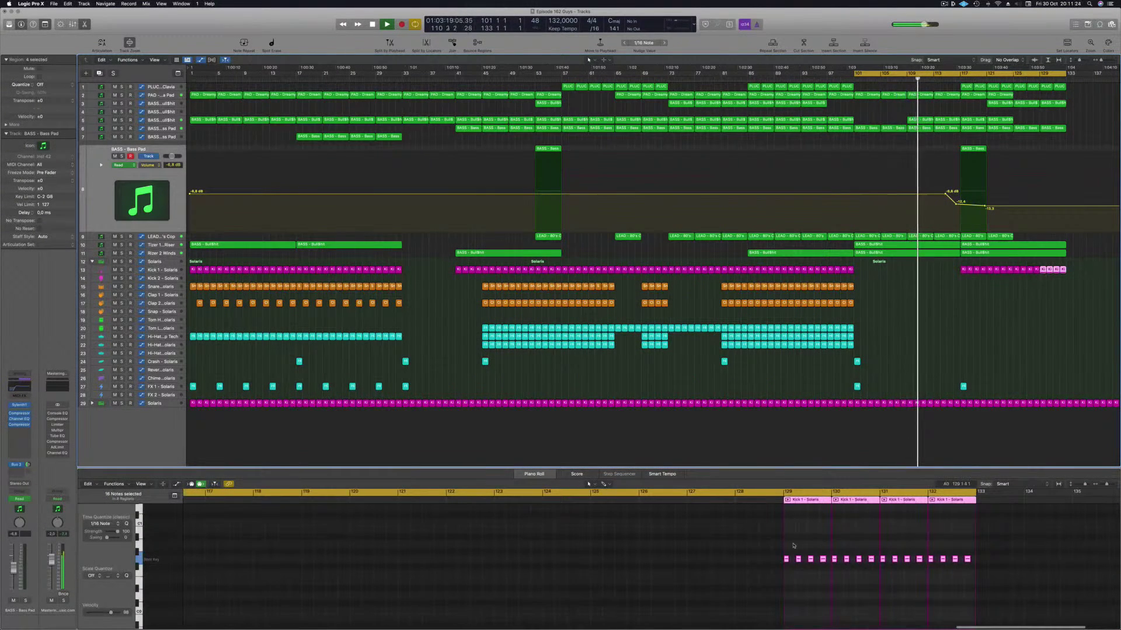
drag(786, 560, 786, 562)
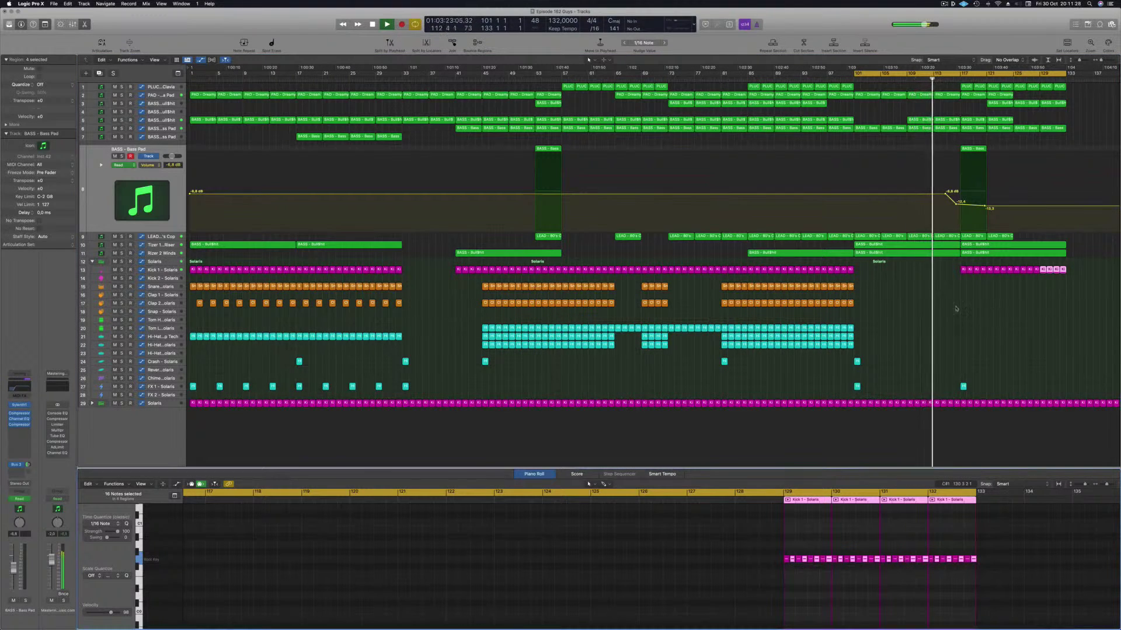
Copy a Snare 1 region from bar 100 to bar 129, add hits on beats 1 and 3, and duplicate it across bars 126–128.
drag(851, 286, 1043, 288)
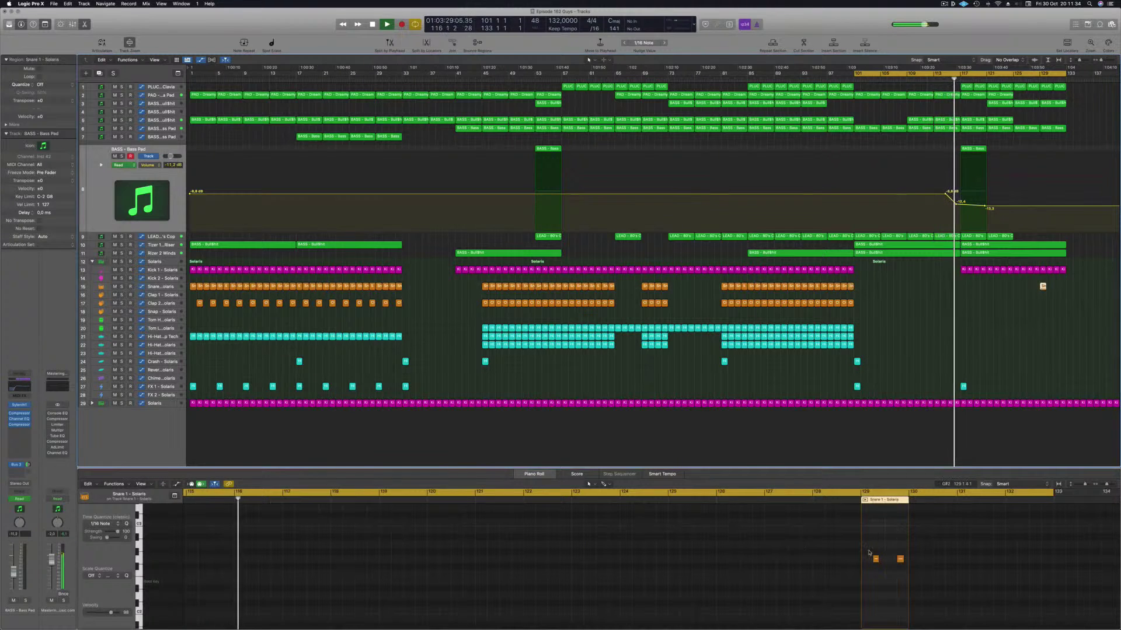
drag(913, 566, 865, 564)
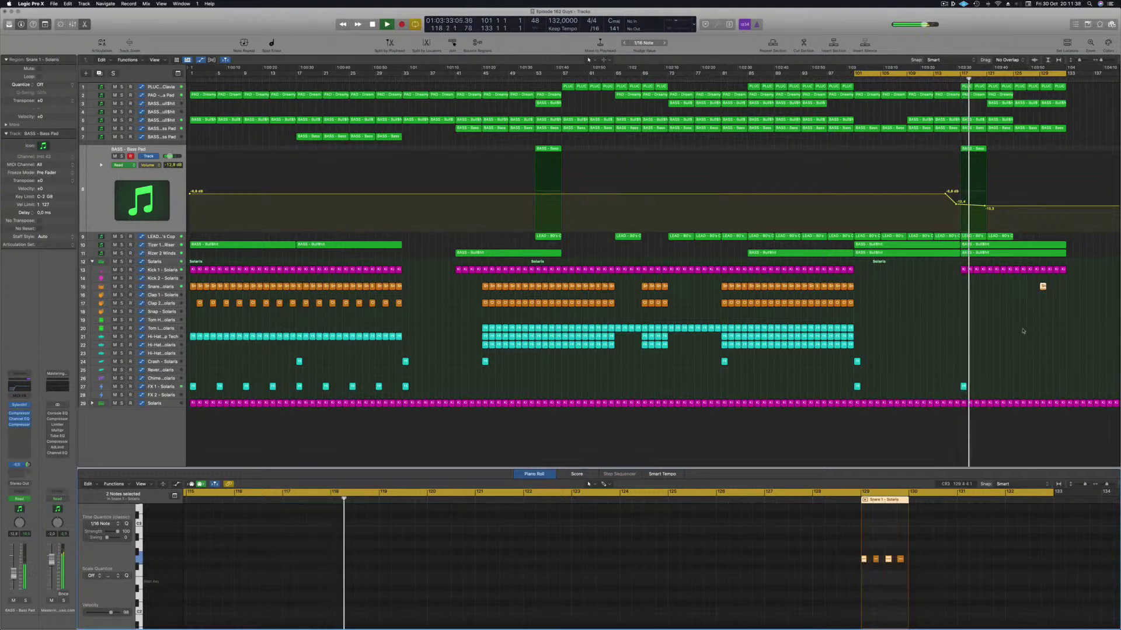
mouse_move(1042, 286)
mouse_down()
mouse_move(1023, 290)
mouse_move(1036, 287)
mouse_up()
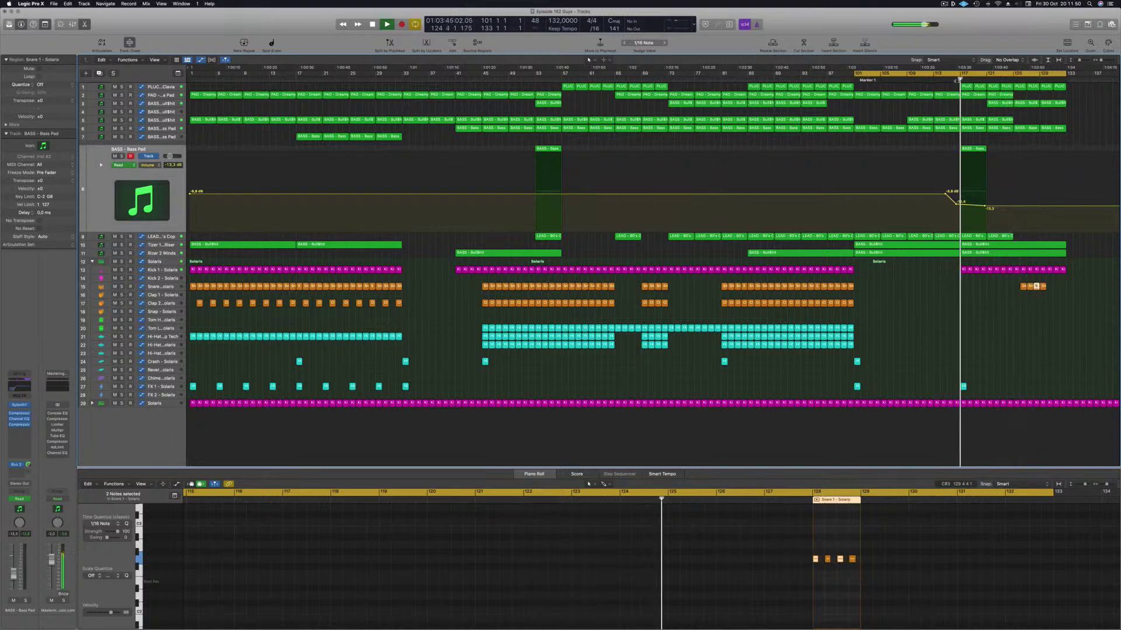
Copy the two LEAD - 80's Cop regions and their automation from bar 117 to bar 125.
click(170, 236)
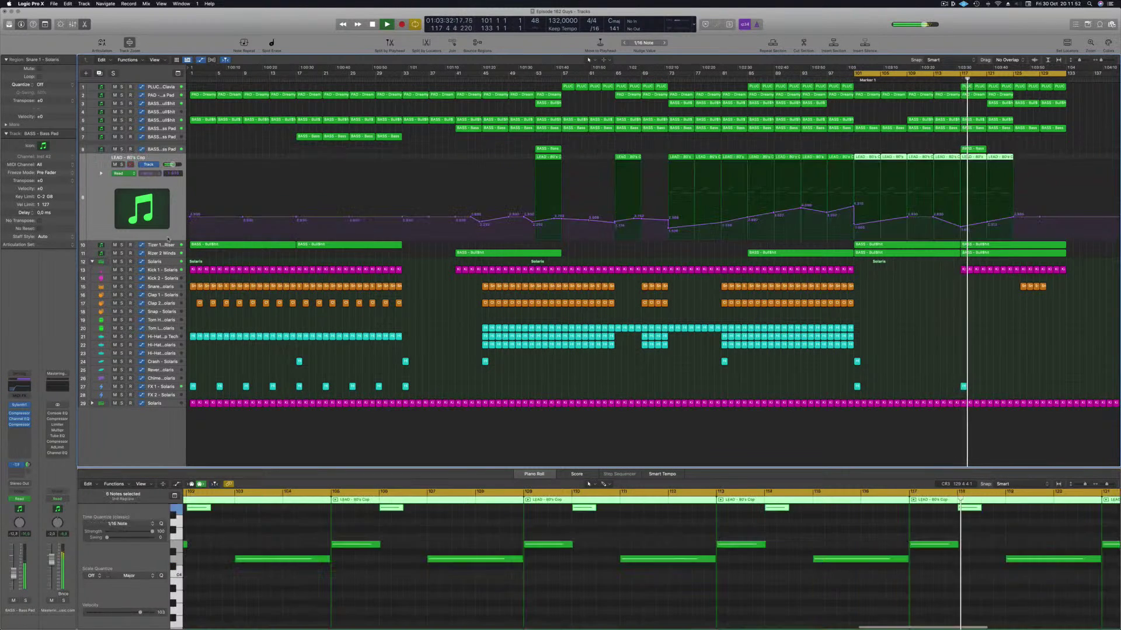
mouse_move(1008, 165)
mouse_down()
mouse_move(975, 161)
mouse_move(1028, 162)
mouse_up()
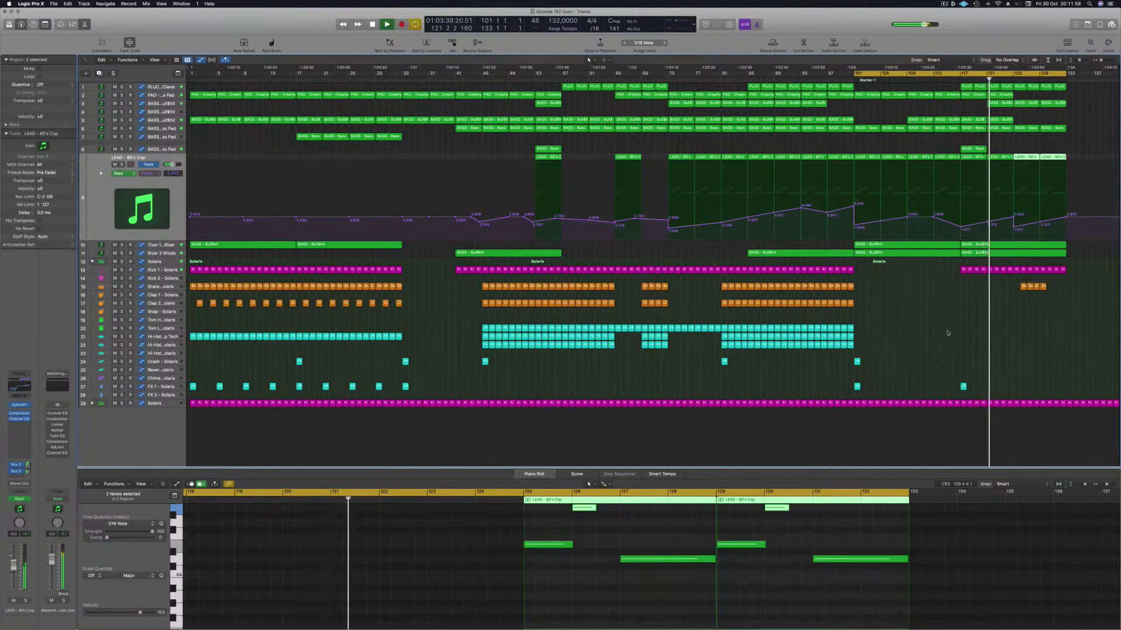
click(992, 310)
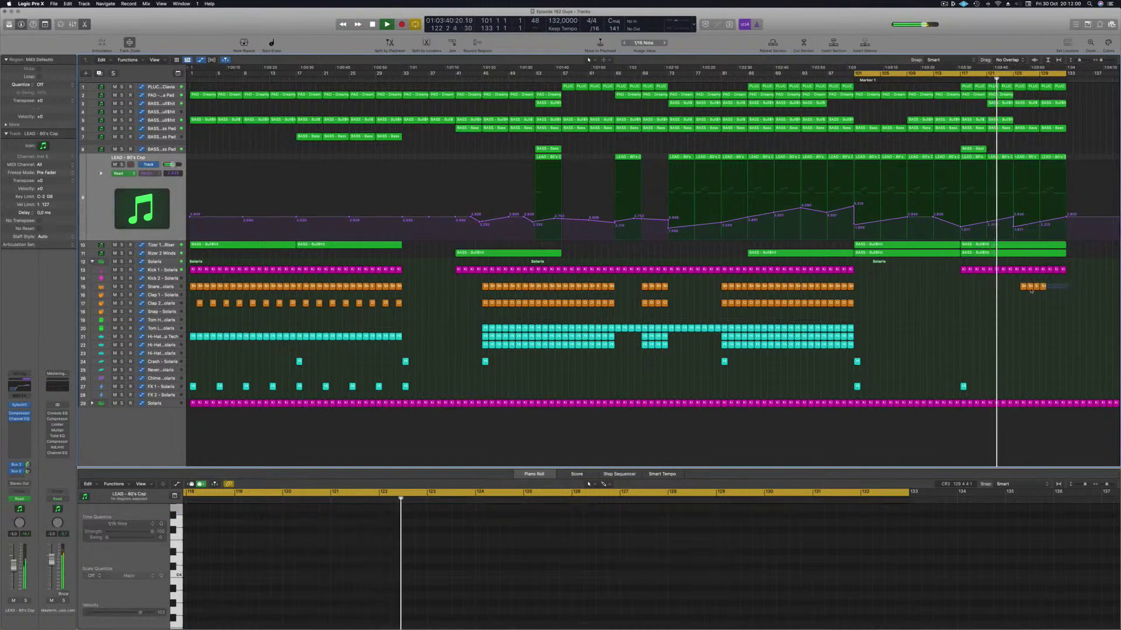
Copy the Snare 1 regions to fill bars 125 to 132, deleting the extra copy at bar 133.
mouse_move(1031, 290)
mouse_down()
mouse_move(1050, 290)
mouse_move(1024, 288)
mouse_up()
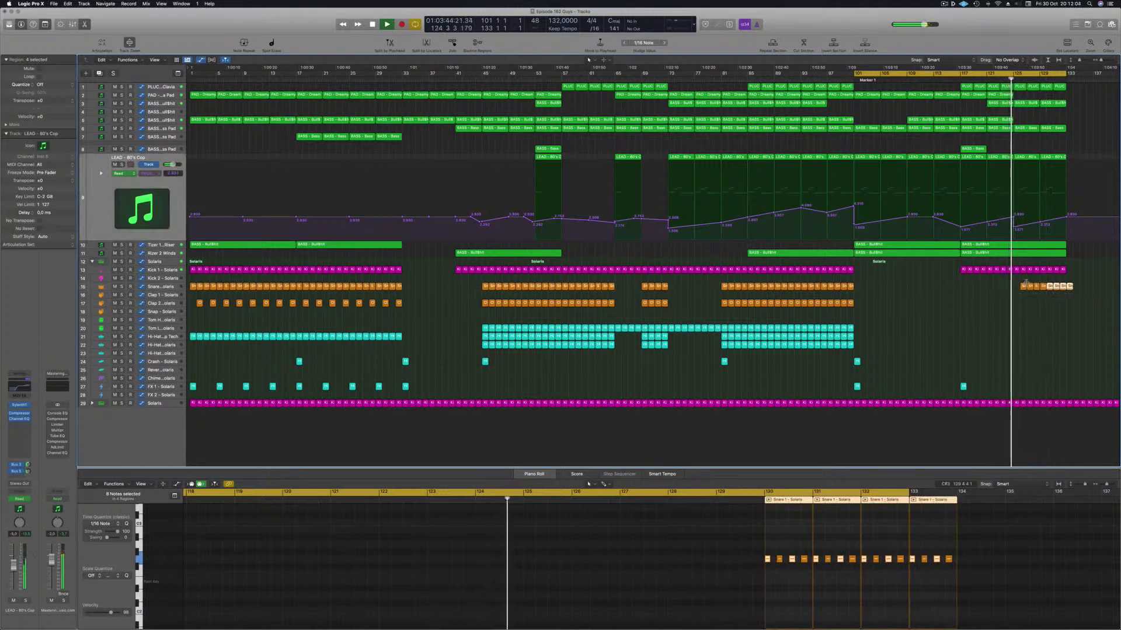
click(1023, 287)
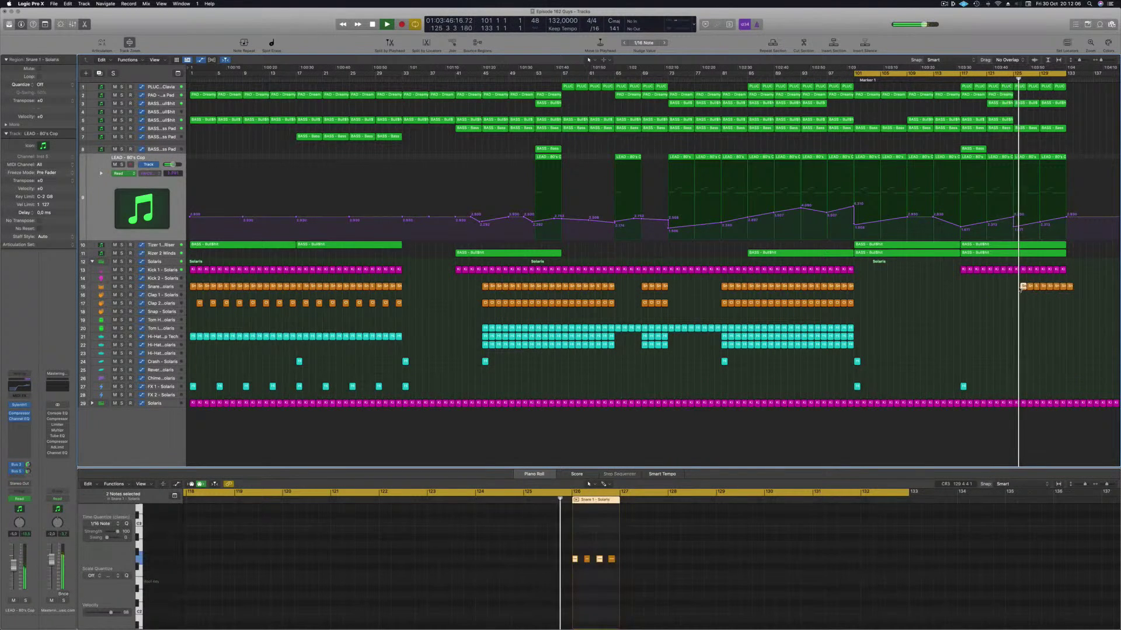
key(super+4)
drag(1022, 287, 1016, 288)
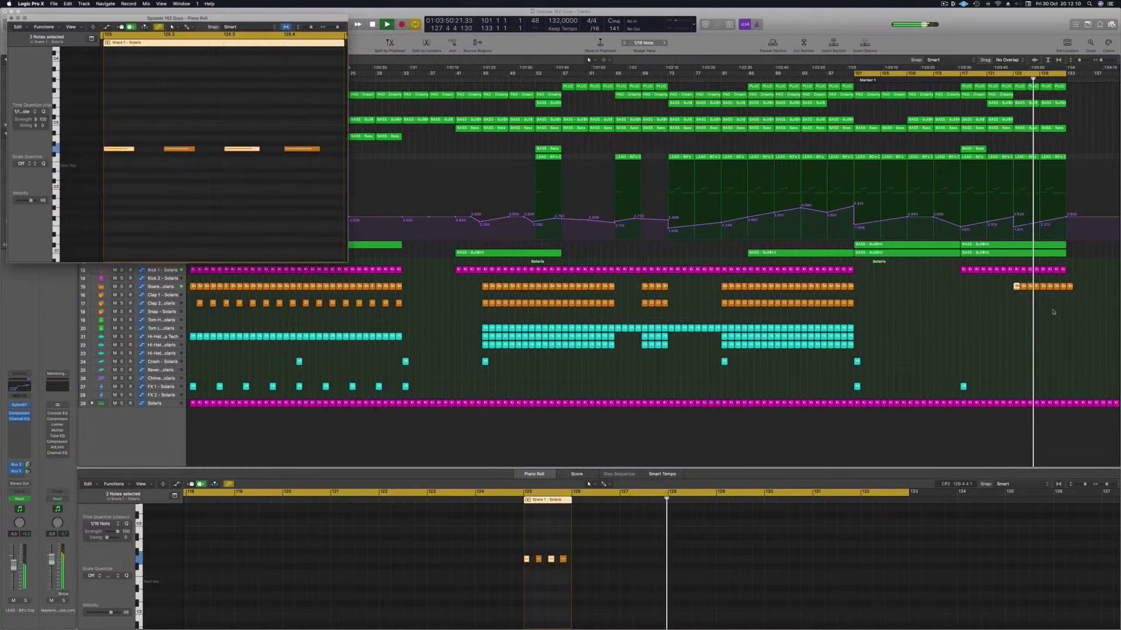
key(super+4)
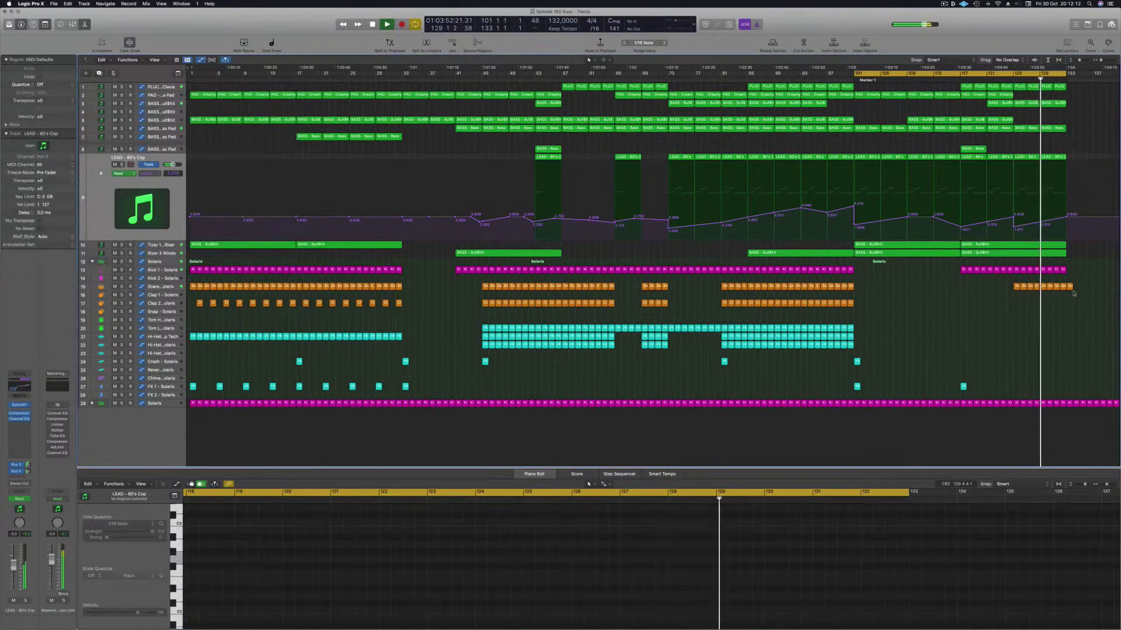
click(1071, 289)
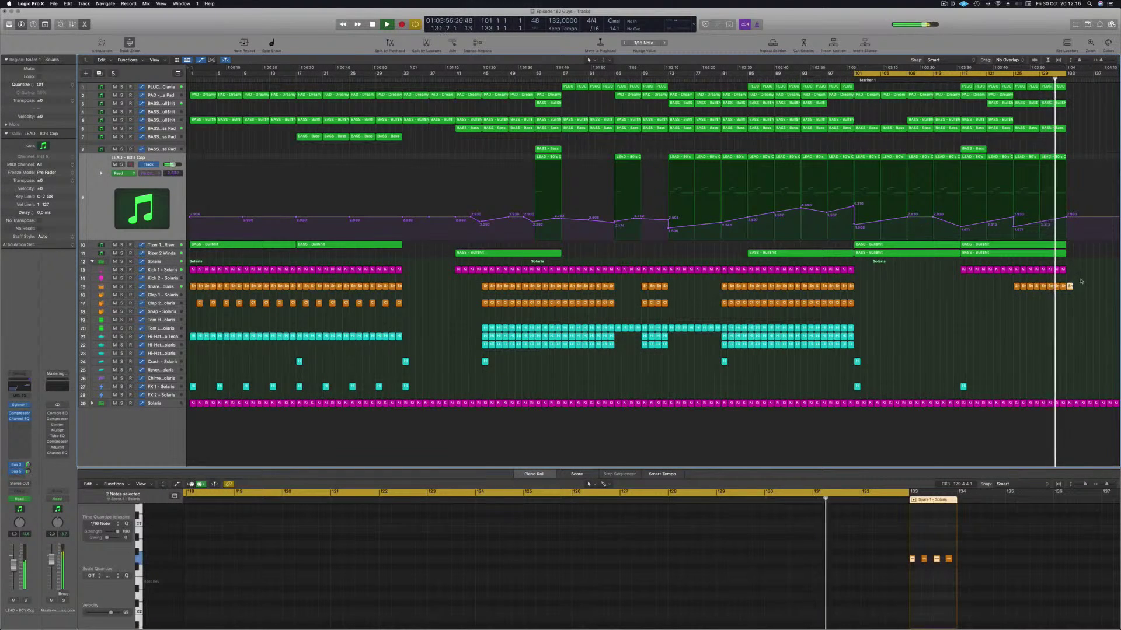
key(Delete)
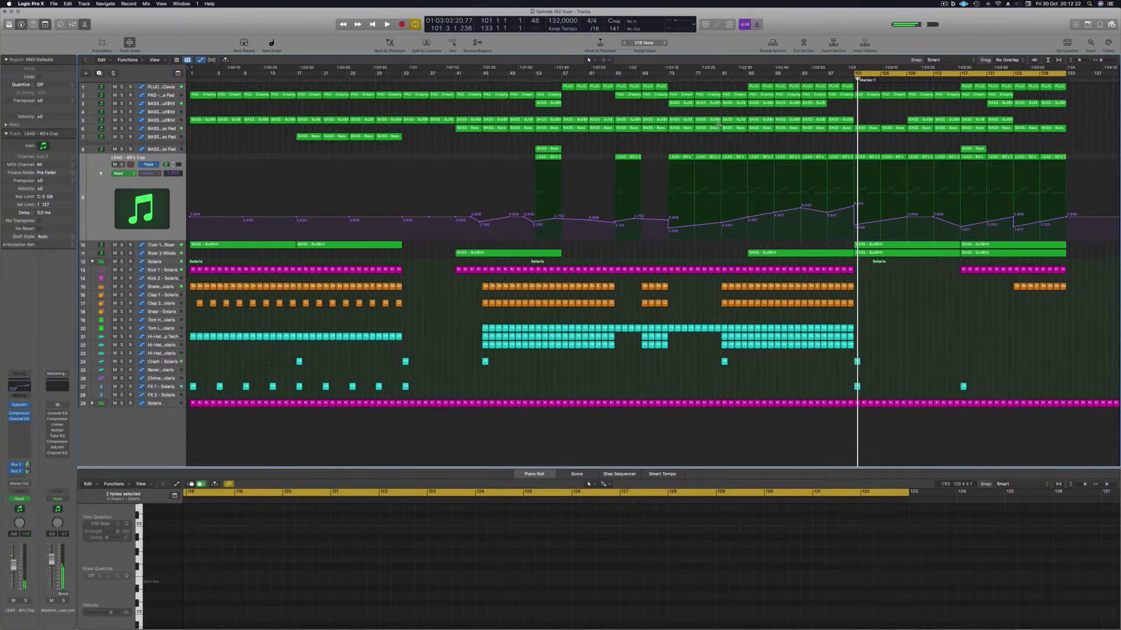
Set the cycle range from bar 81 to bar 133 and repeat all regions in that section from bar 133.
click(718, 72)
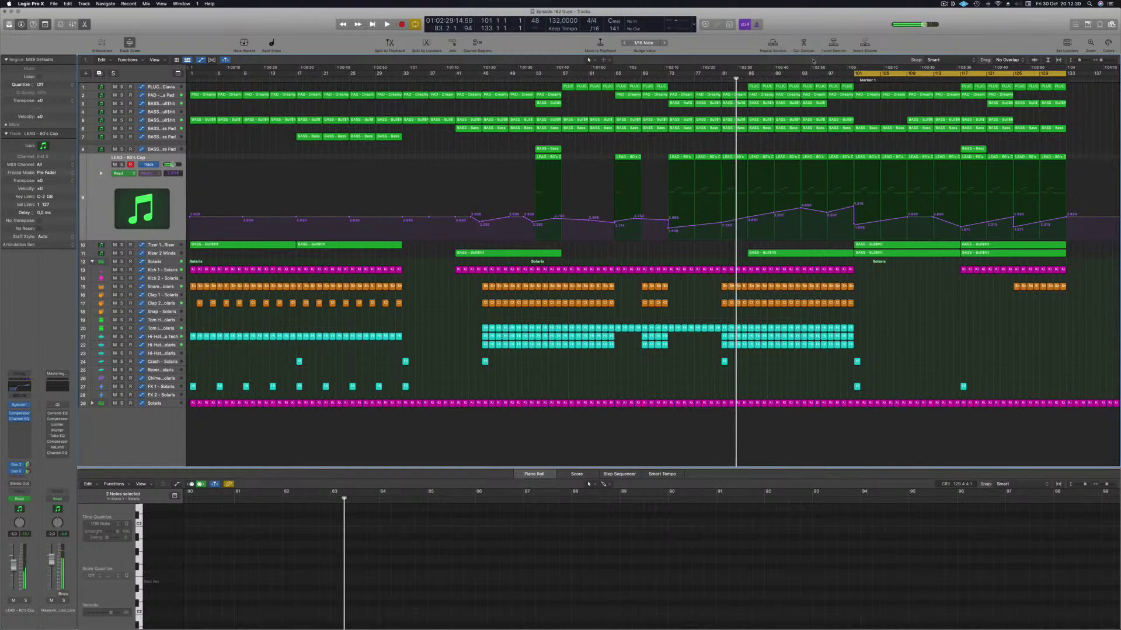
drag(852, 74, 721, 87)
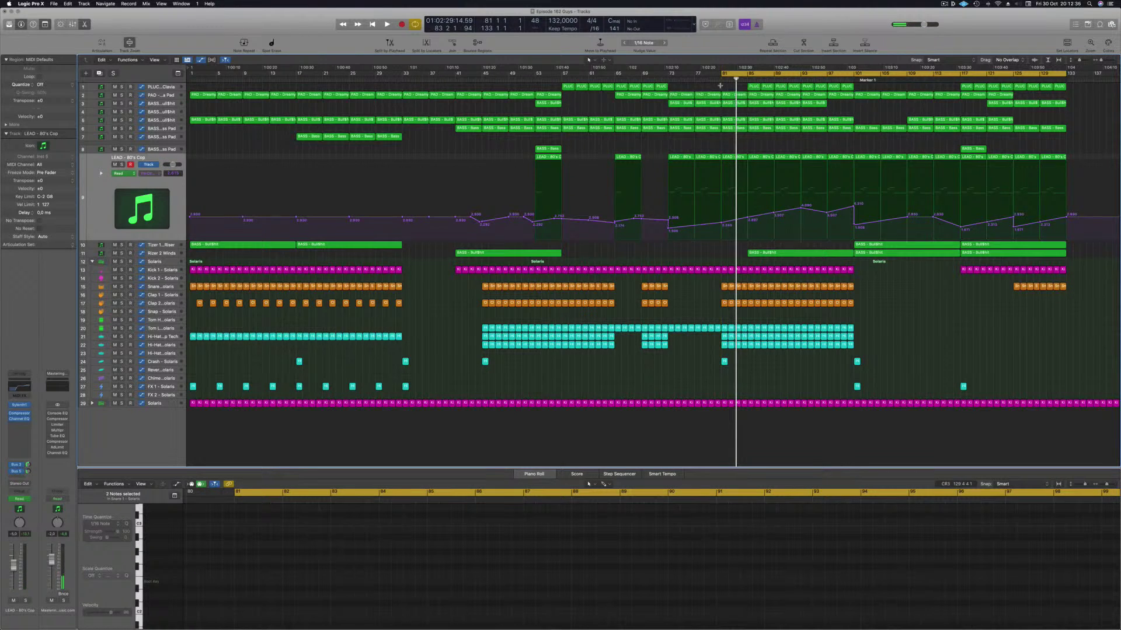
key(super+r)
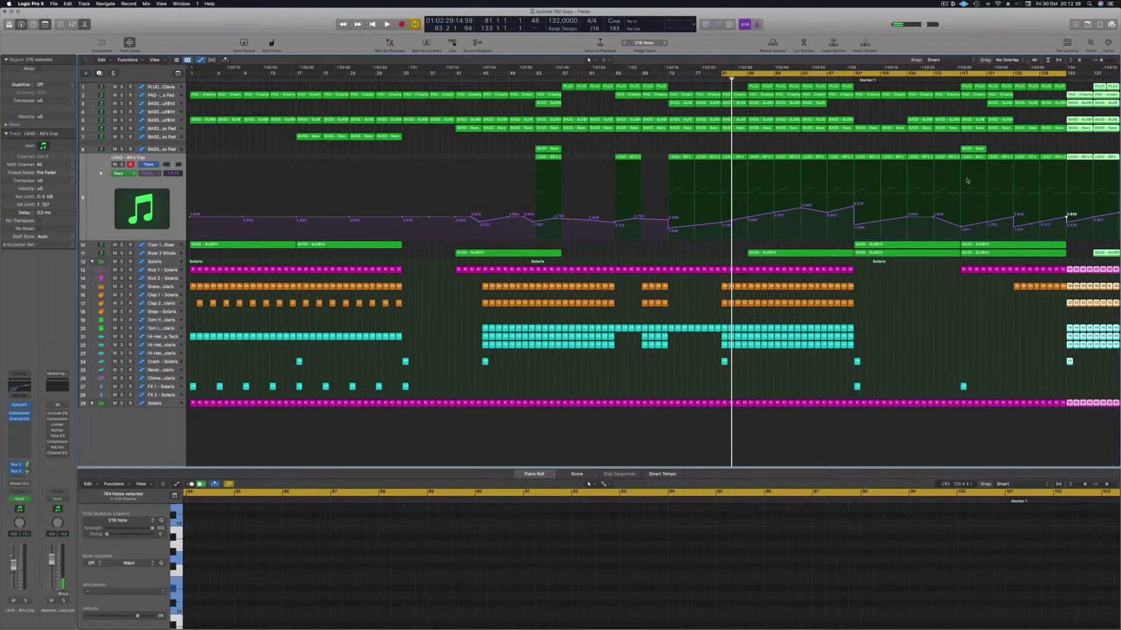
Delete the repeated pluck, pad, bass, lead, riser, kick and snare regions from bar 153 onward.
key(super+Left)
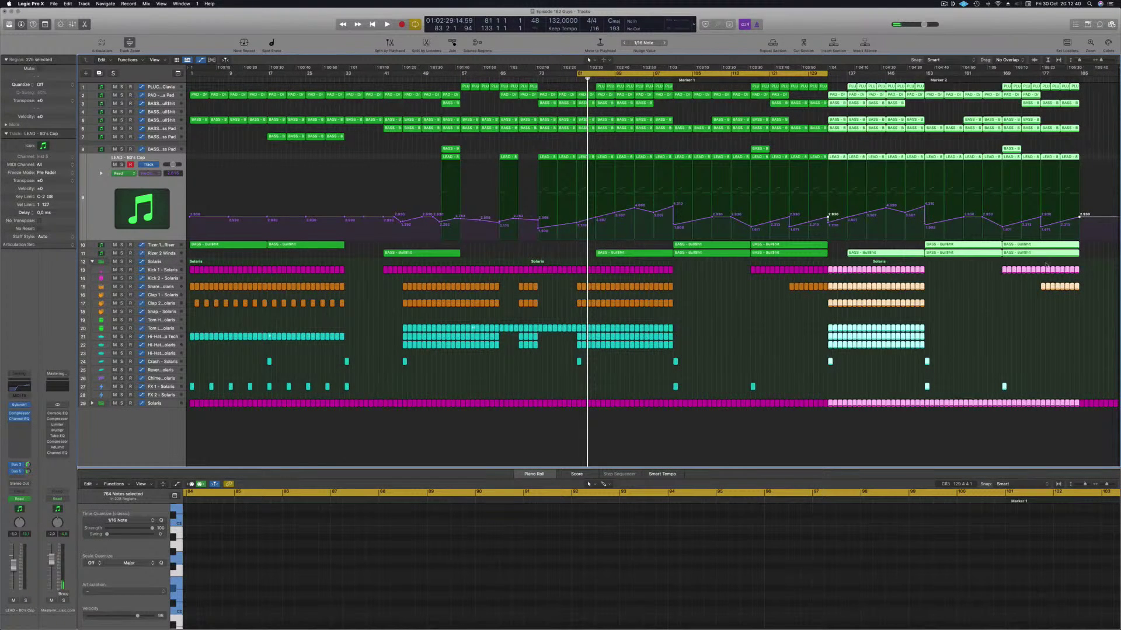
drag(1093, 83, 932, 349)
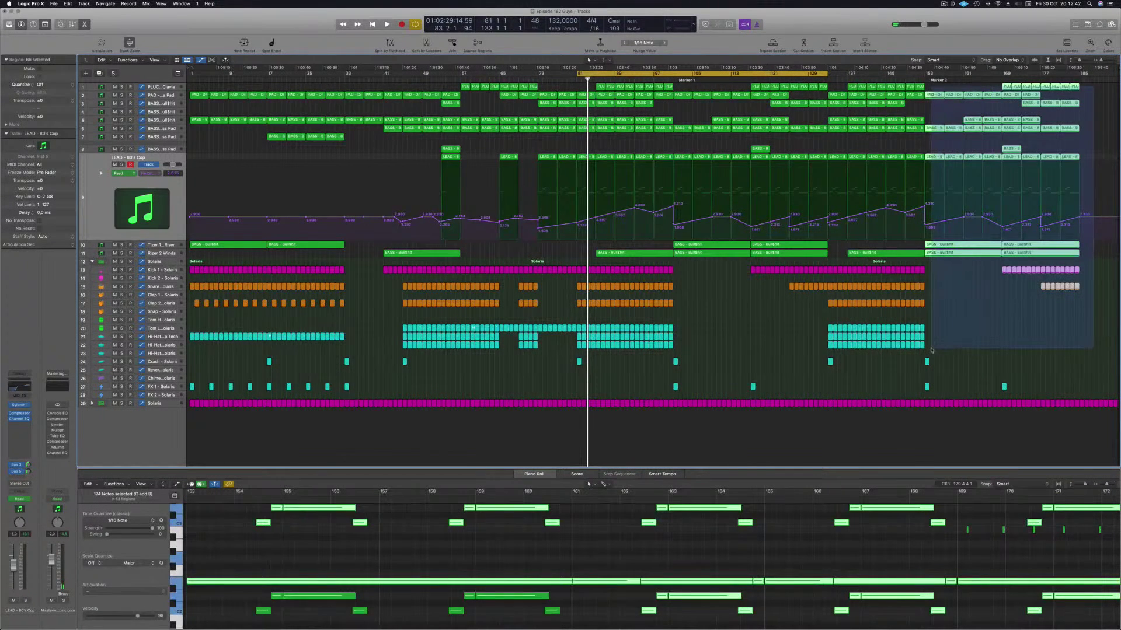
key(Delete)
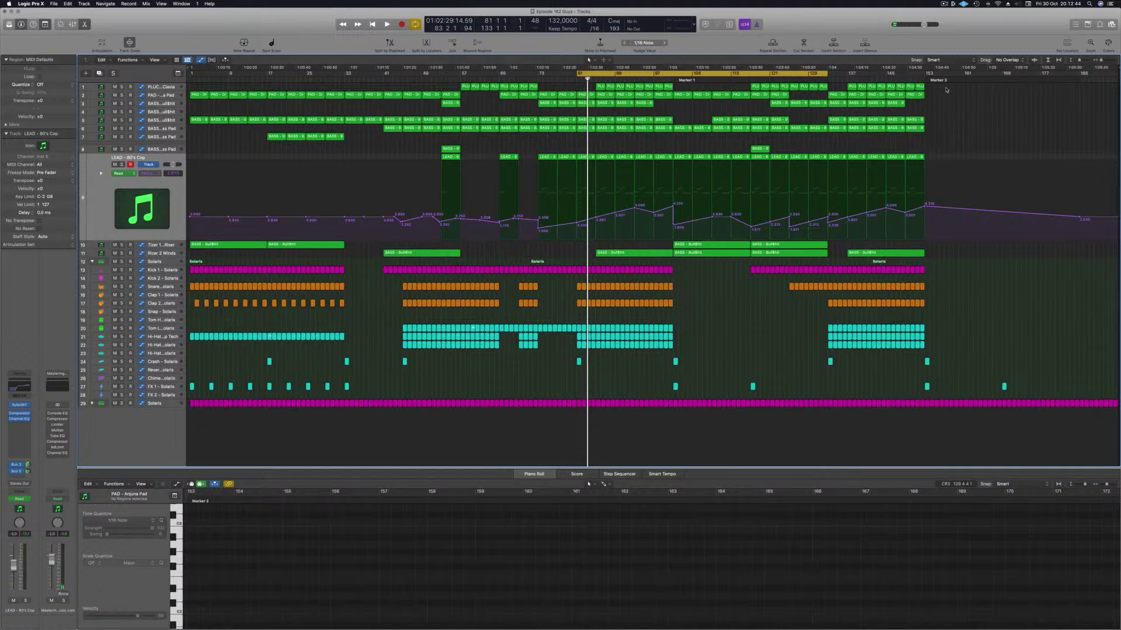
Select the repeated drop regions from bar 133 onward and move them one bar later so they start at bar 134.
drag(946, 90, 829, 404)
scroll(828, 405, up, 5)
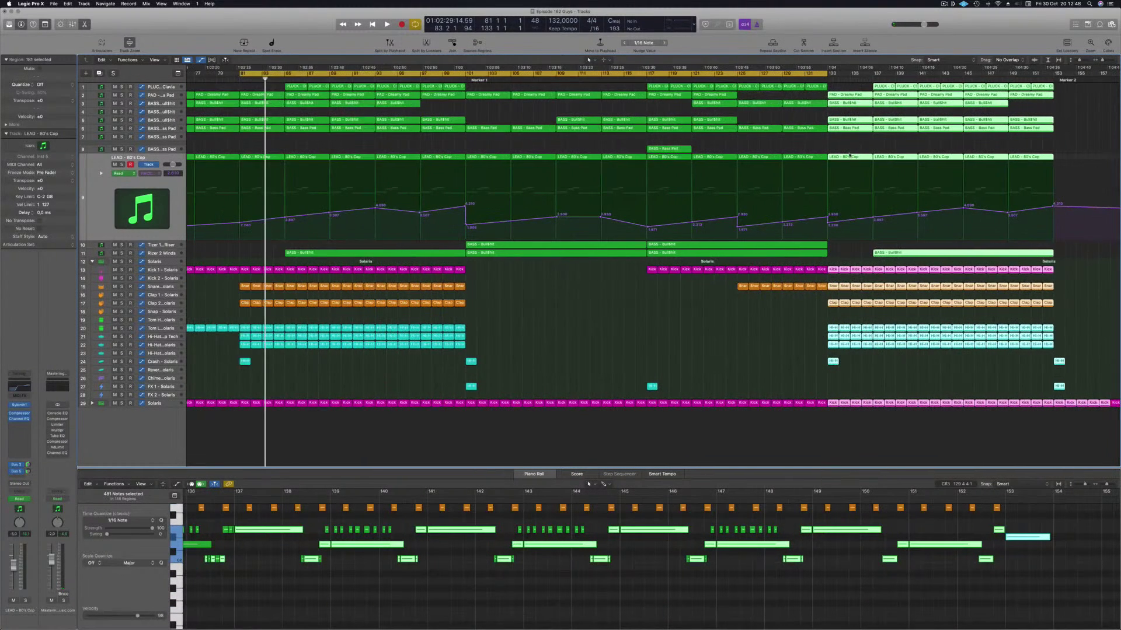
drag(847, 159, 860, 159)
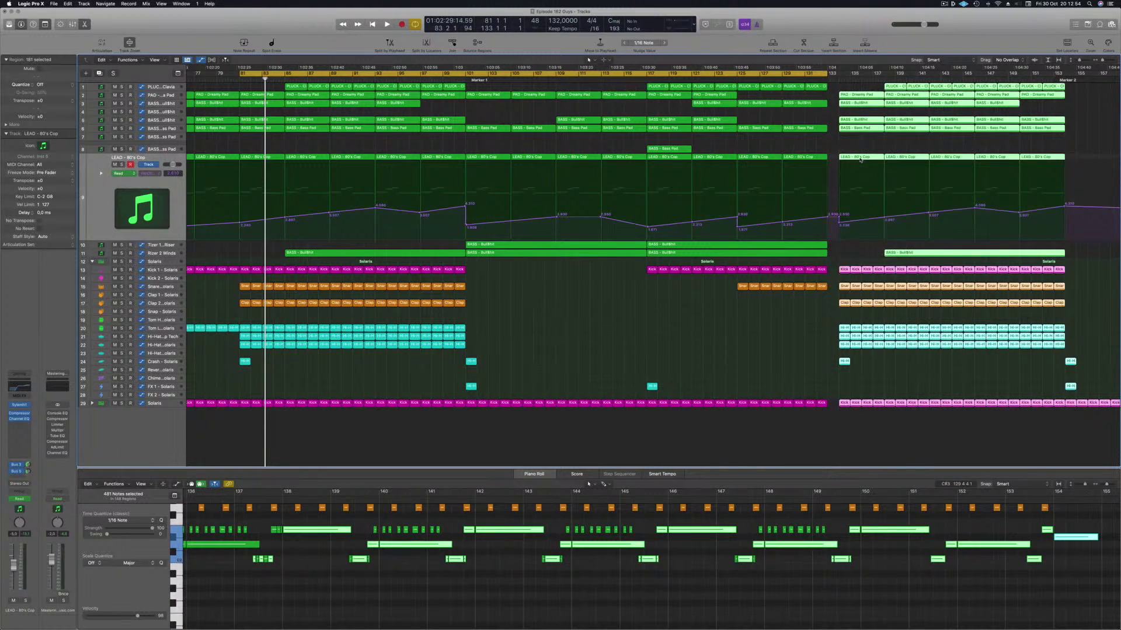
Play the arrangement from bar 81 with the cycle range extended to bar 137, and clear the region selection.
key(space)
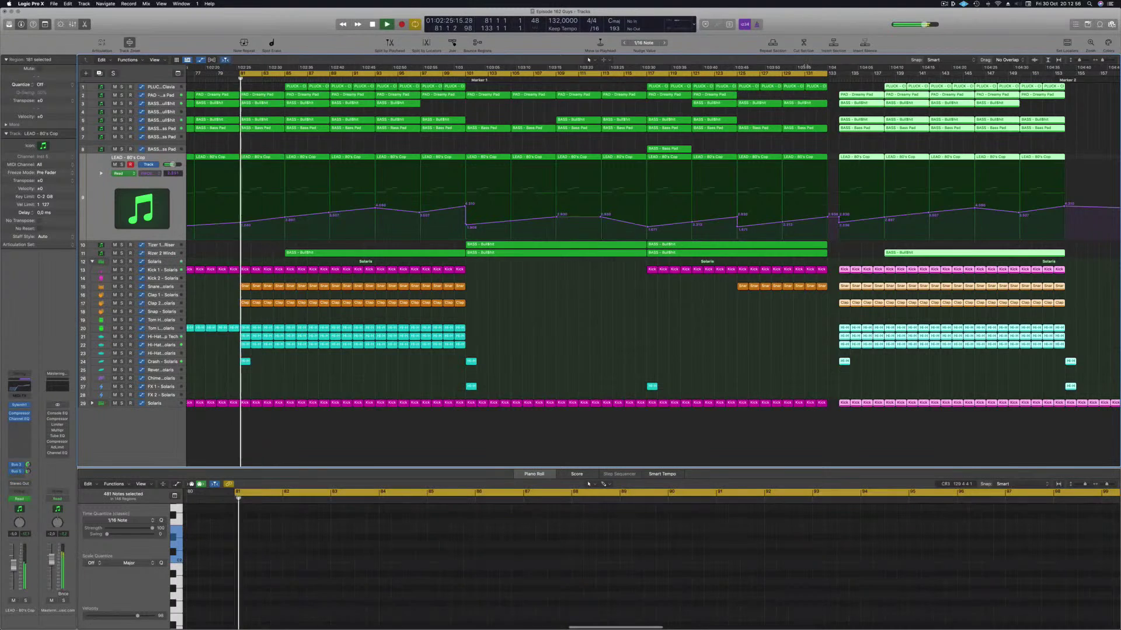
scroll(835, 76, down, 4)
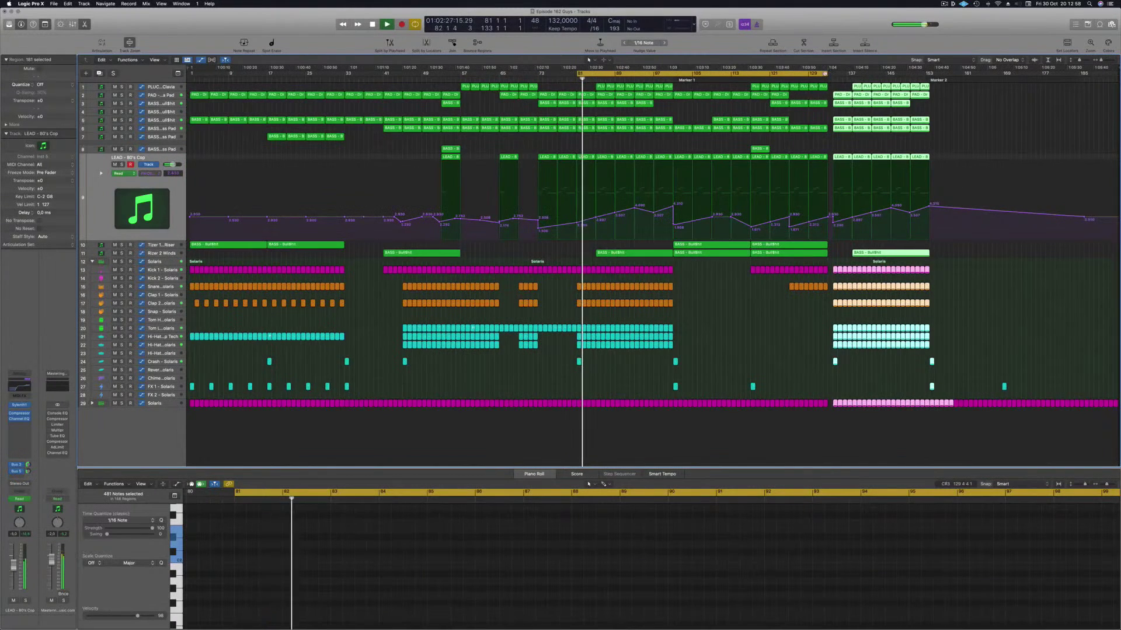
drag(830, 75, 846, 78)
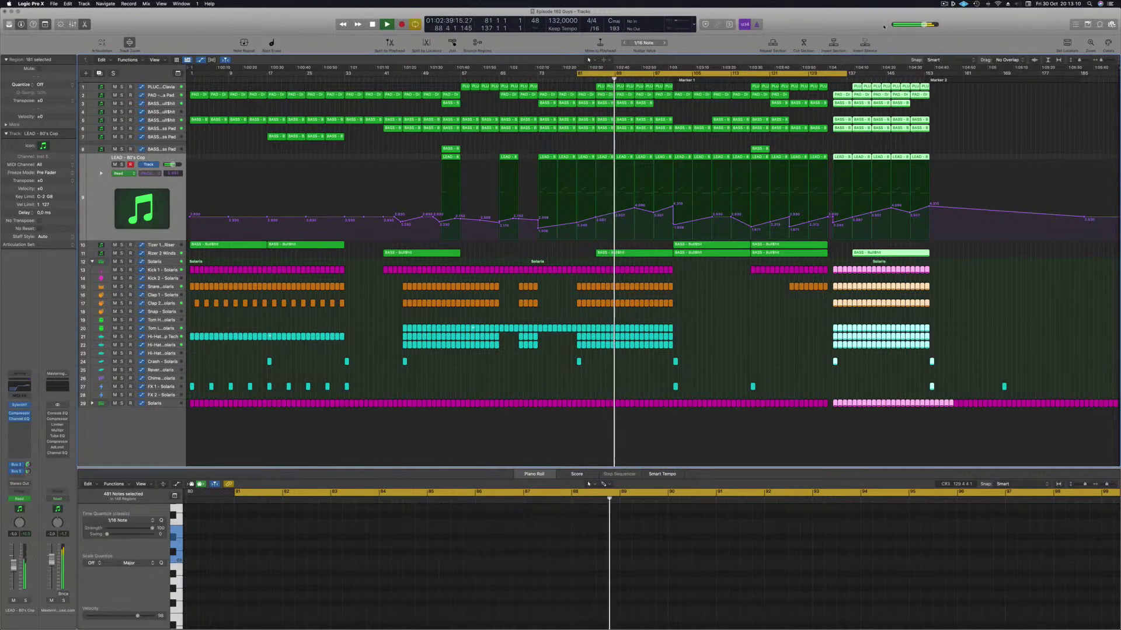
click(731, 330)
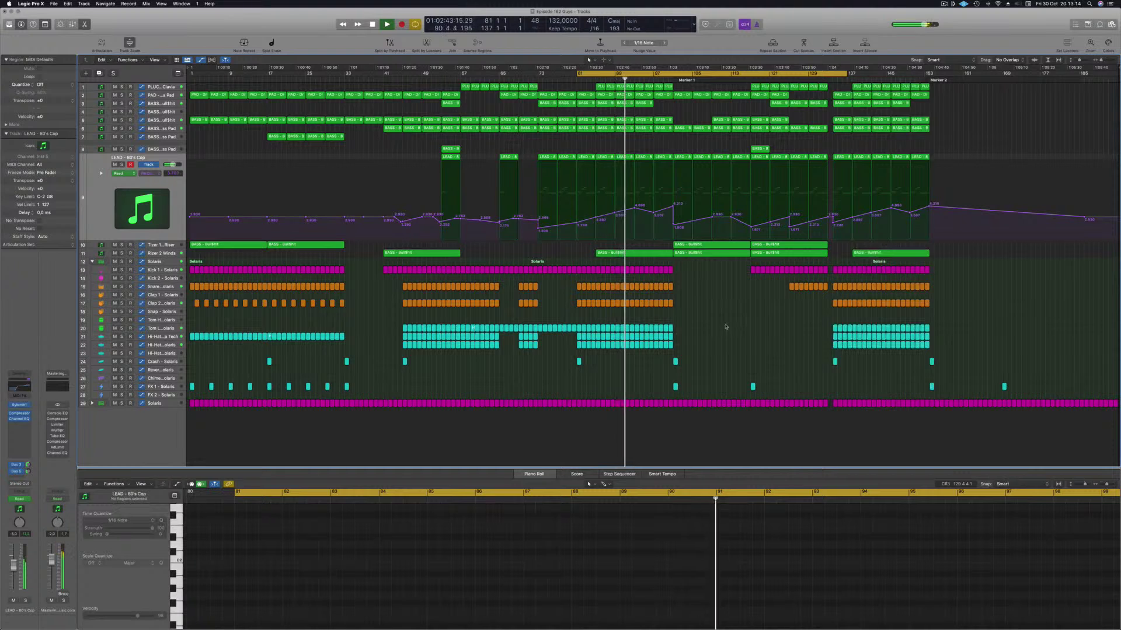
scroll(725, 325, up, 1)
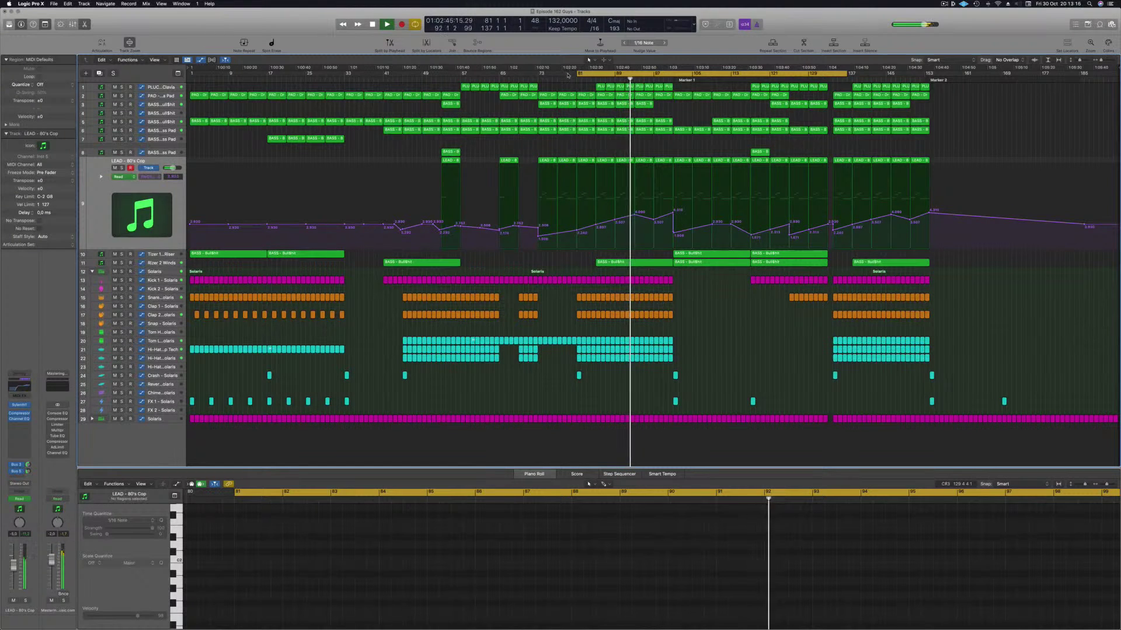
Audition the breakdown by moving the cycle start to bar 101 and then to bar 117 for playback.
drag(578, 73, 674, 73)
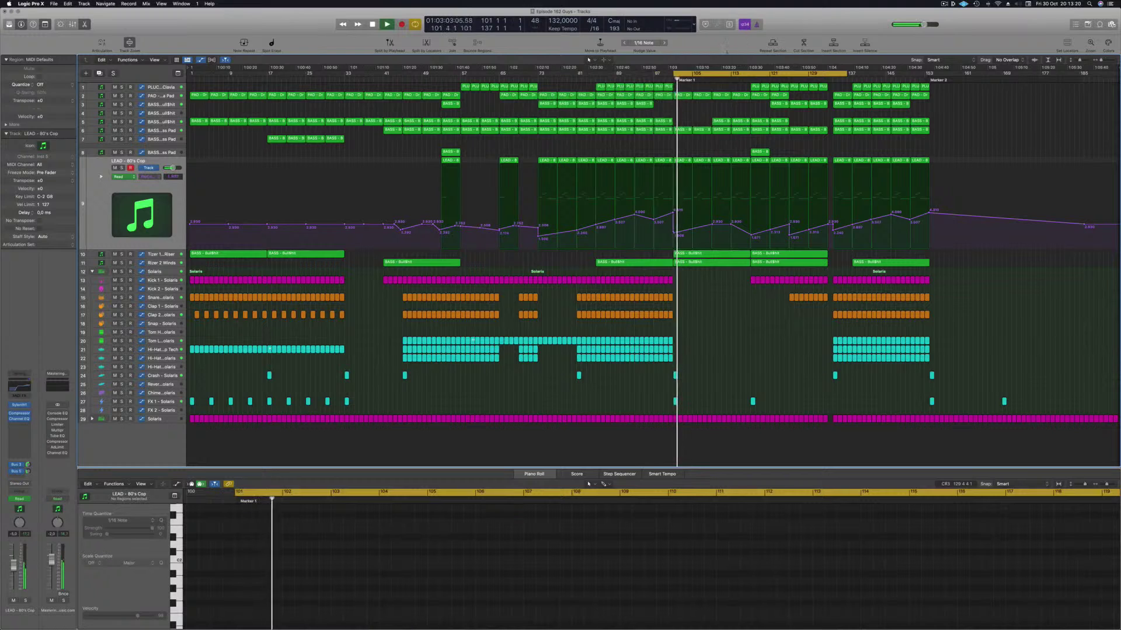
key(space)
drag(674, 74, 750, 74)
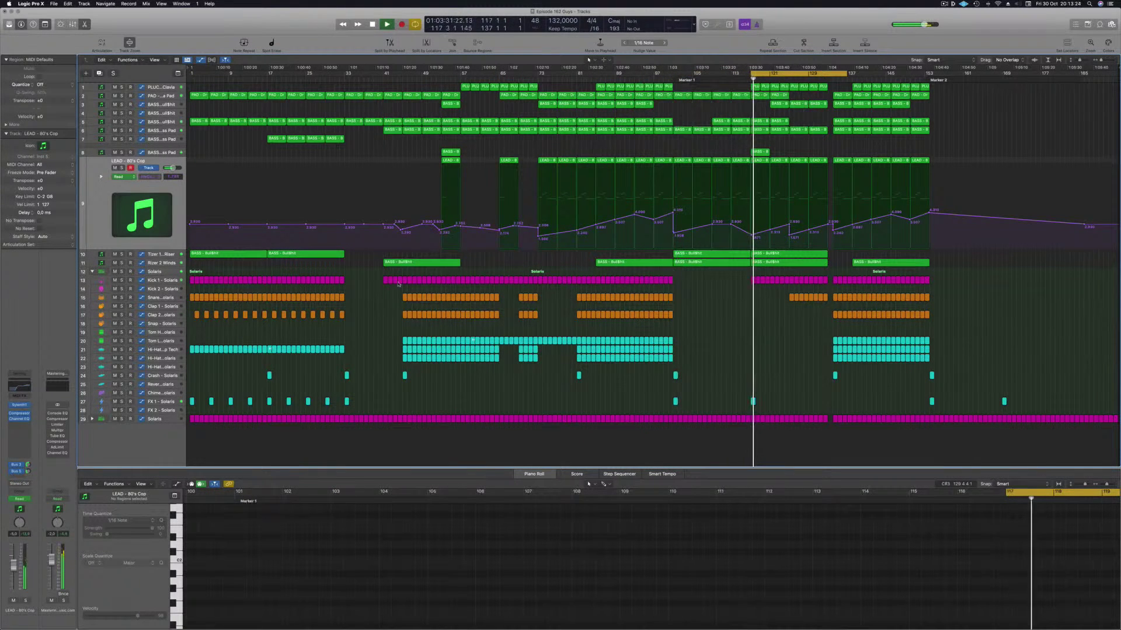
Double the Snare 1 hits in bars 129 to 132 by copying the notes into the gaps between the existing hits.
click(163, 280)
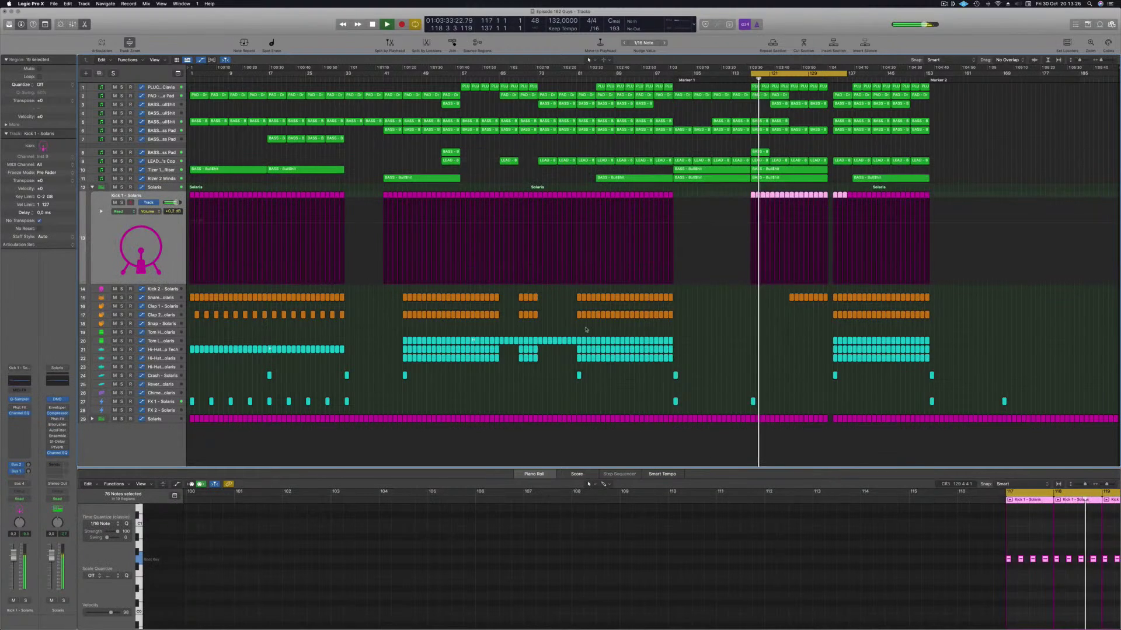
click(754, 379)
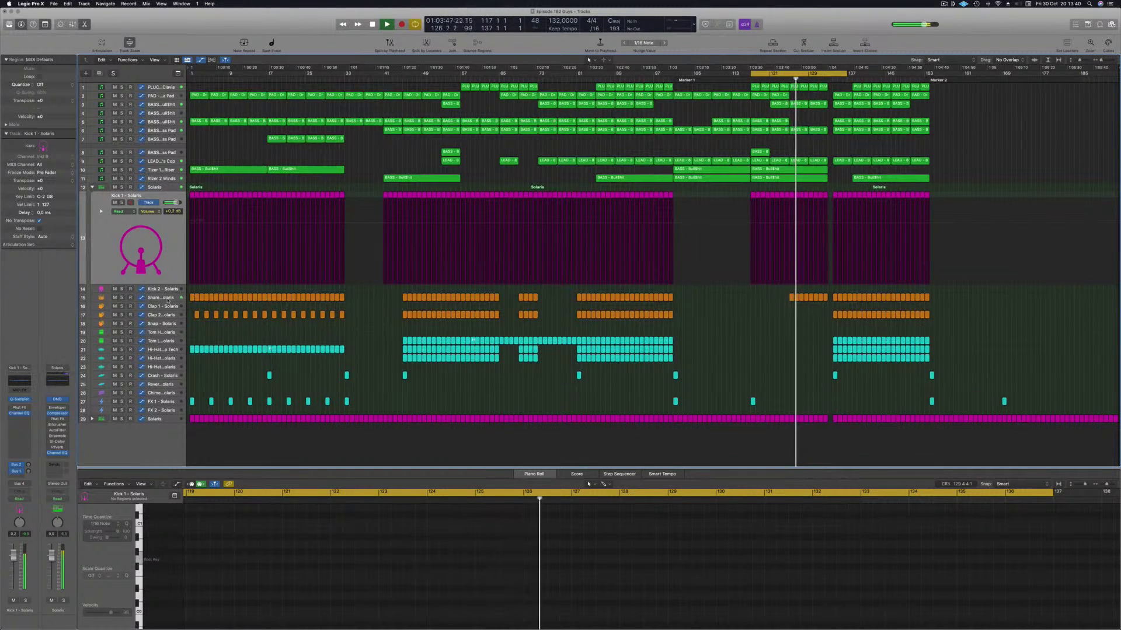
key(Down)
key(Down)
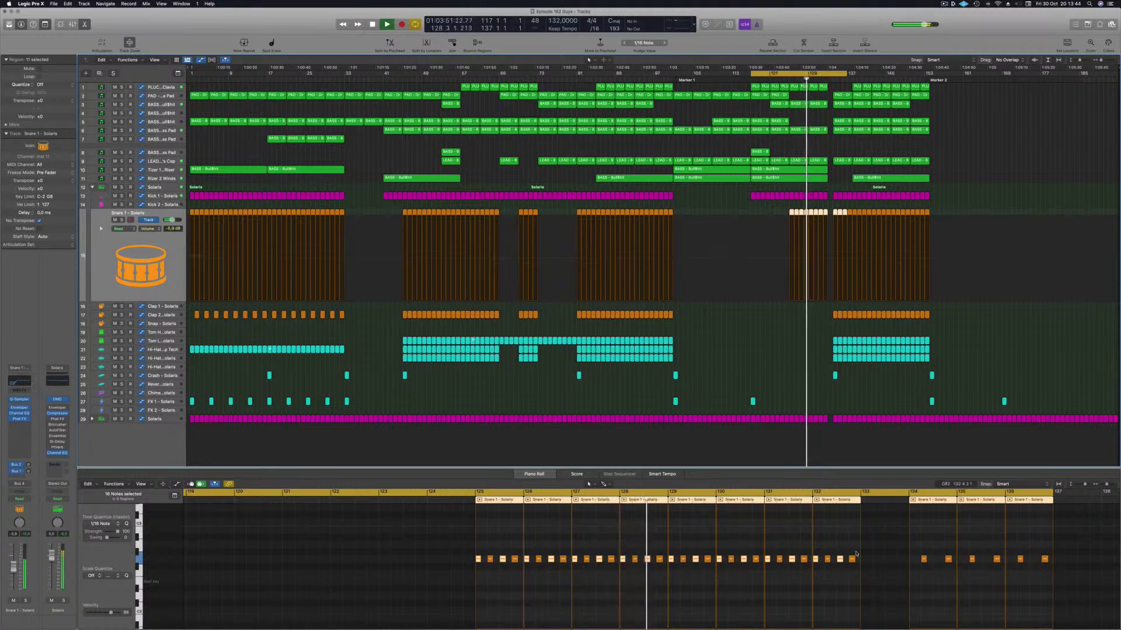
drag(856, 552, 678, 572)
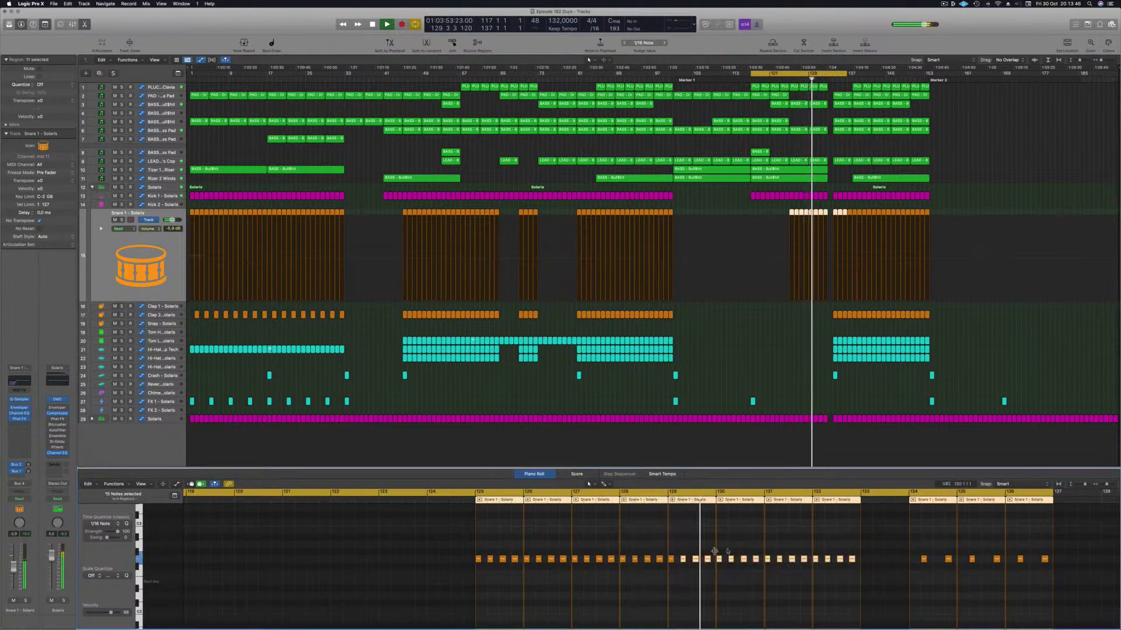
drag(855, 551, 671, 562)
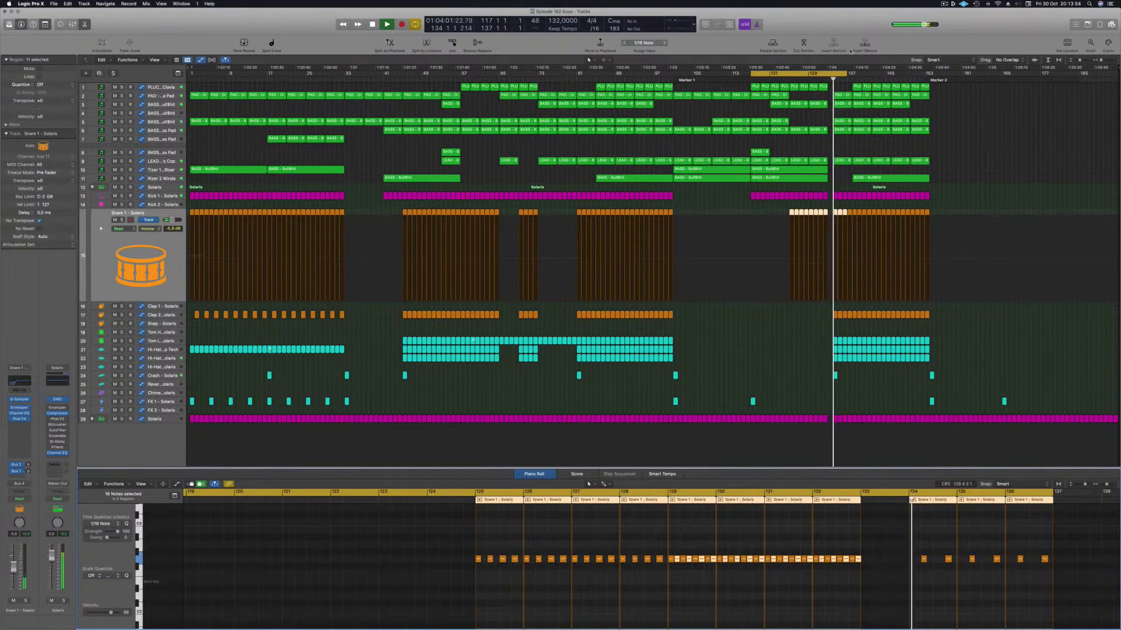
Set the cycle range to bars 133 to 154, try repeating that section, and undo the repeat.
drag(848, 75, 930, 83)
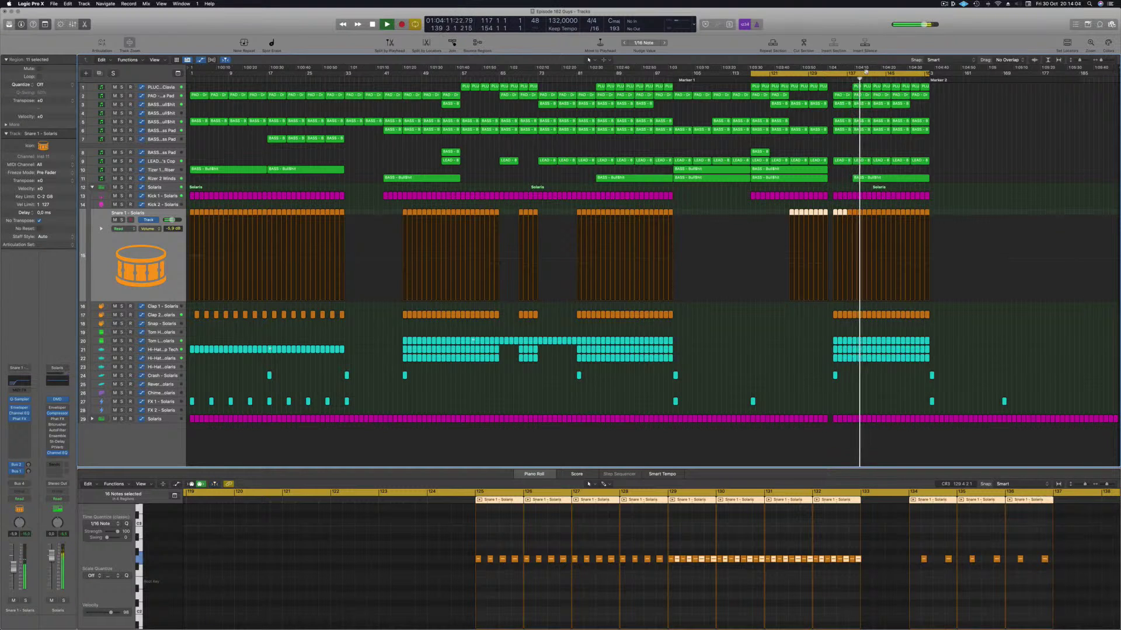
click(834, 75)
drag(829, 76, 927, 80)
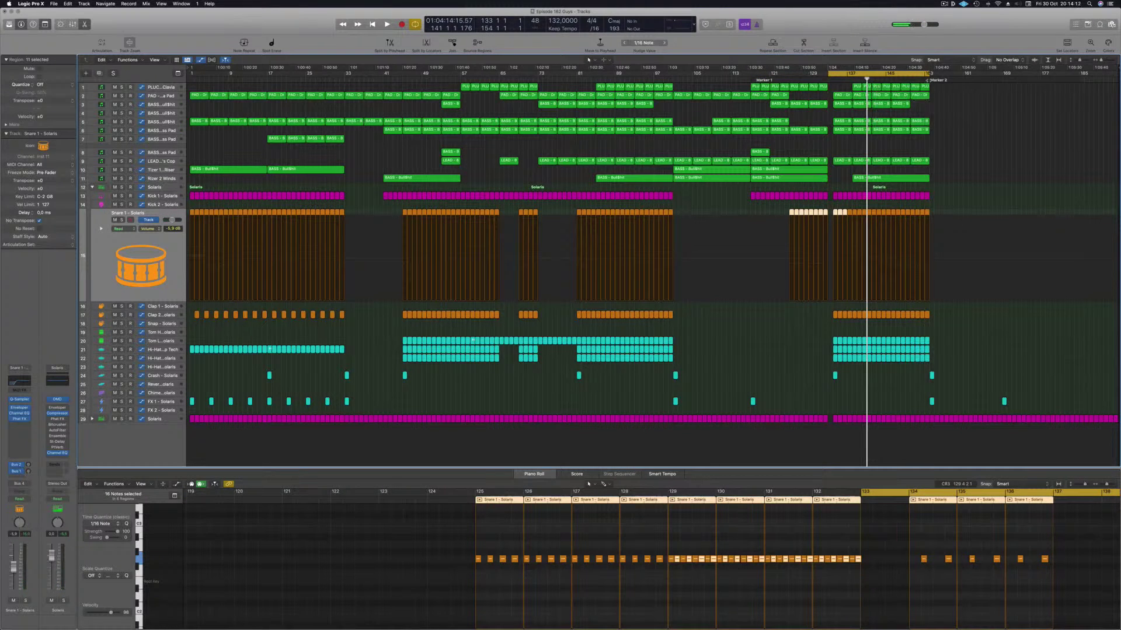
key(ctrl+super+r)
key(super+z)
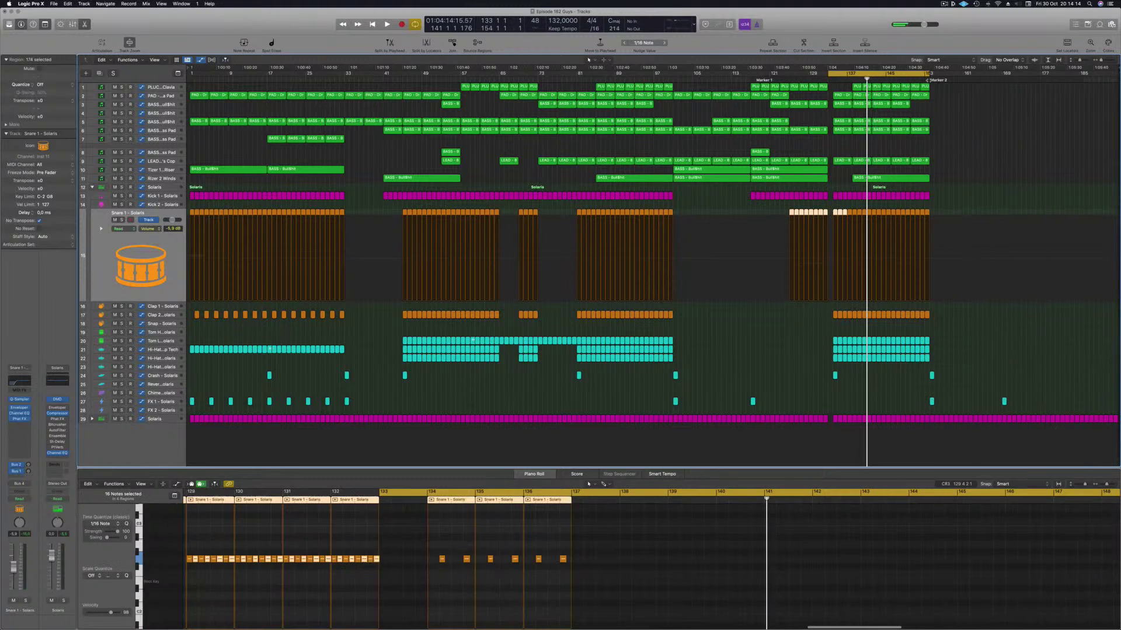
Start the cycle range at bar 134 and repeat the bar 134–154 drop section twice after bar 154.
drag(828, 73, 833, 74)
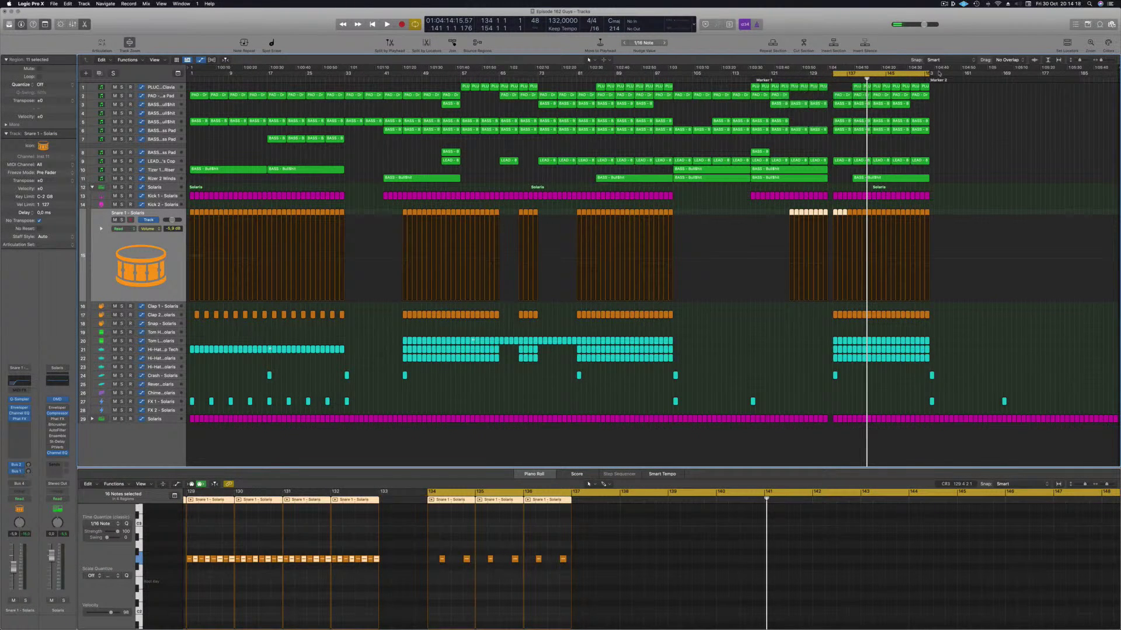
key(ctrl+super+r)
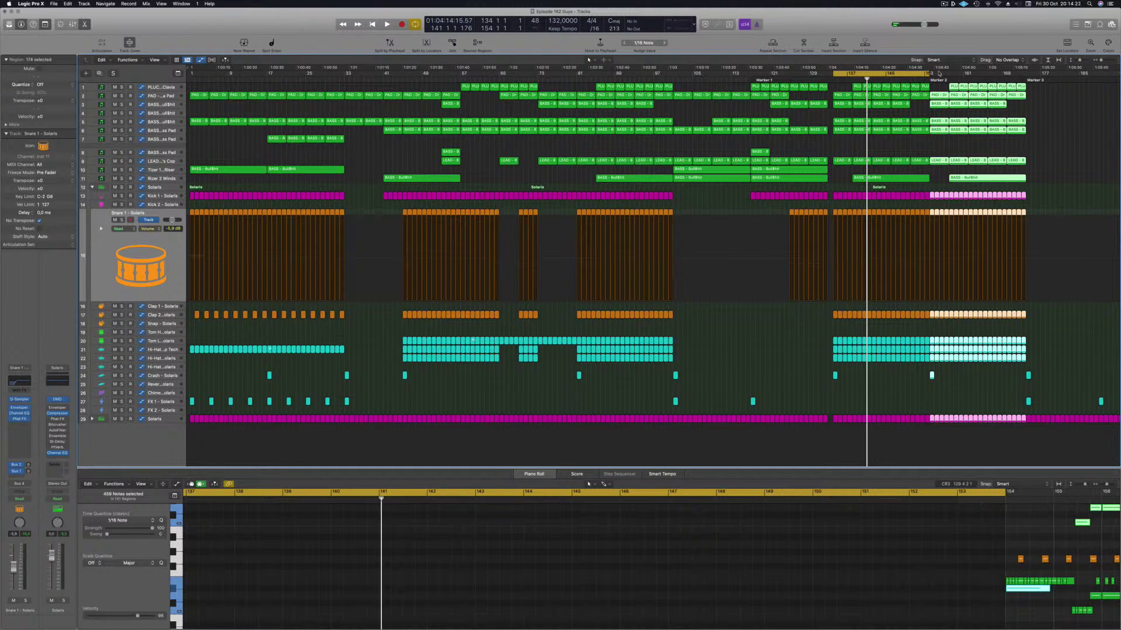
key(super+Left)
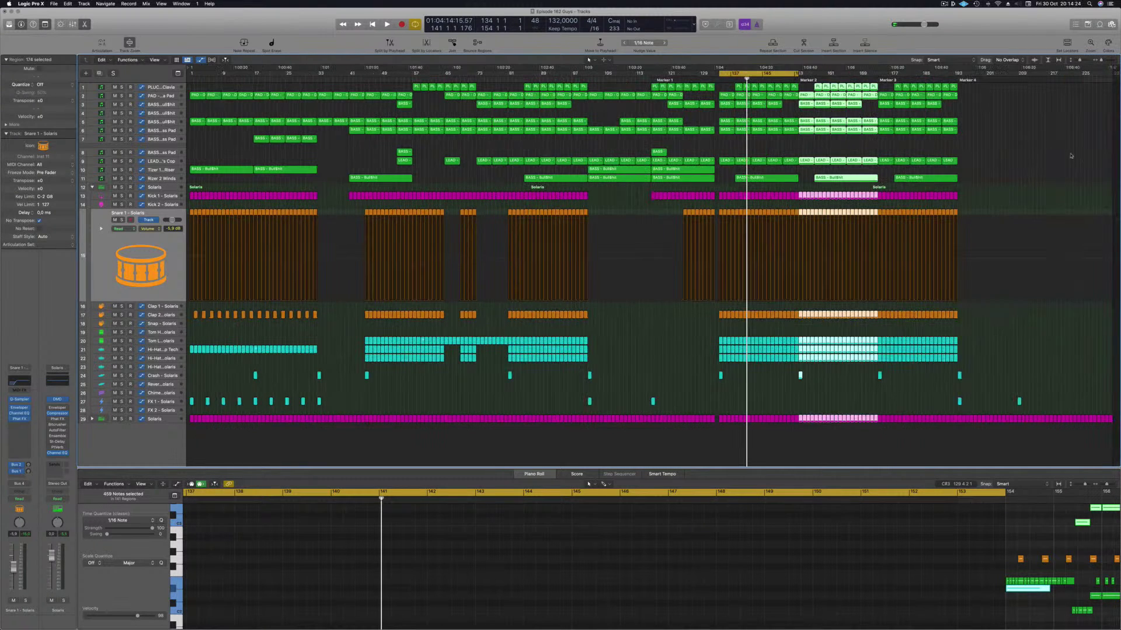
Play back the extended arrangement from the drop at bar 134 and clear the region selection.
key(space)
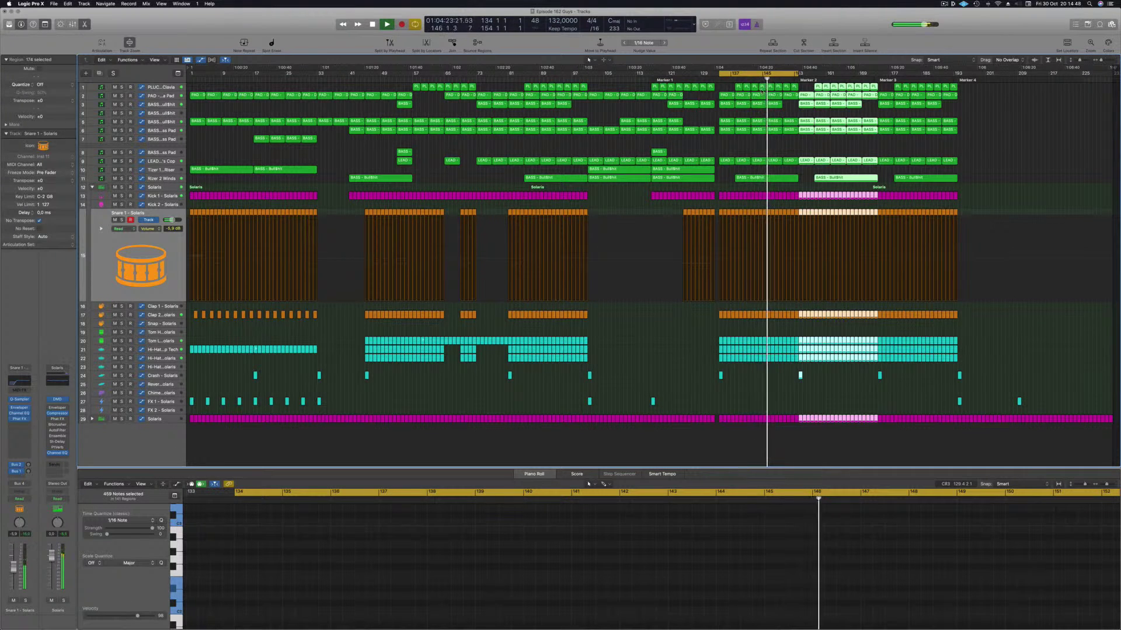
click(632, 328)
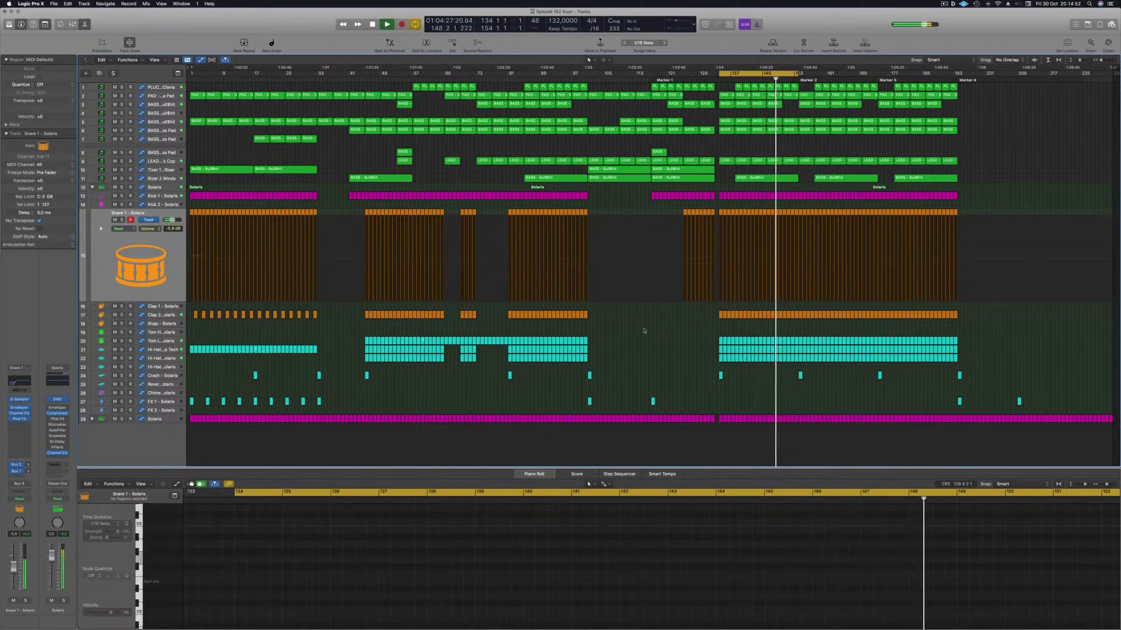